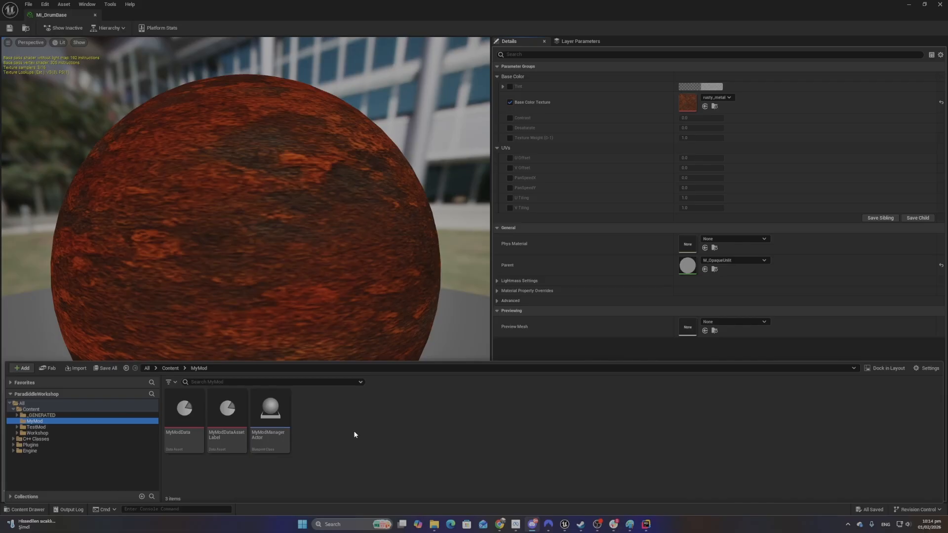
Examine the contents of the MyMod, Workshop and TestMod folders to compare how the mods are organised
left_click(379, 450)
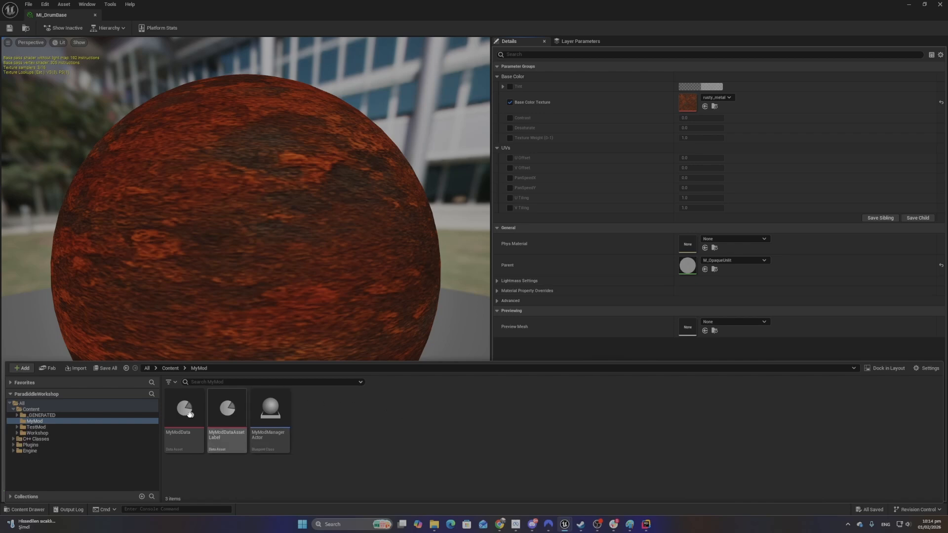
left_click(59, 434)
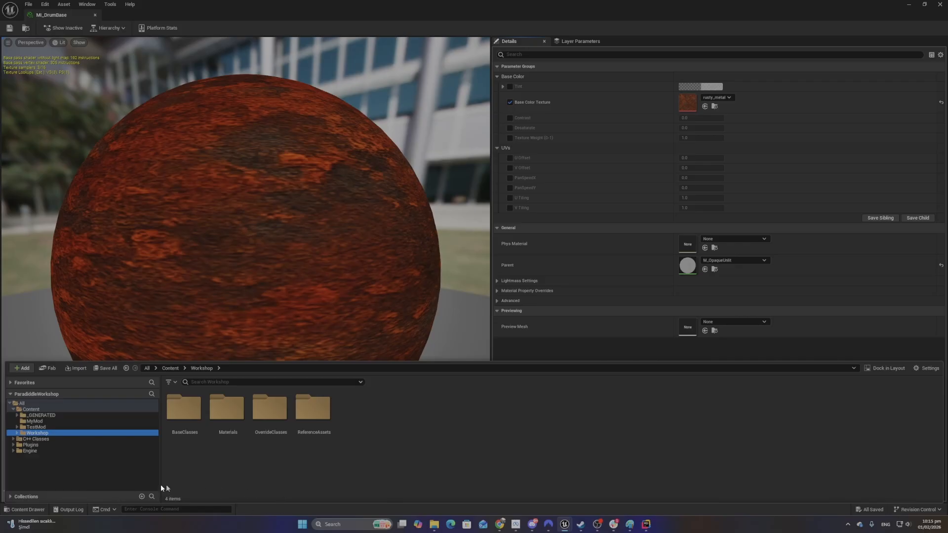
left_click(42, 428)
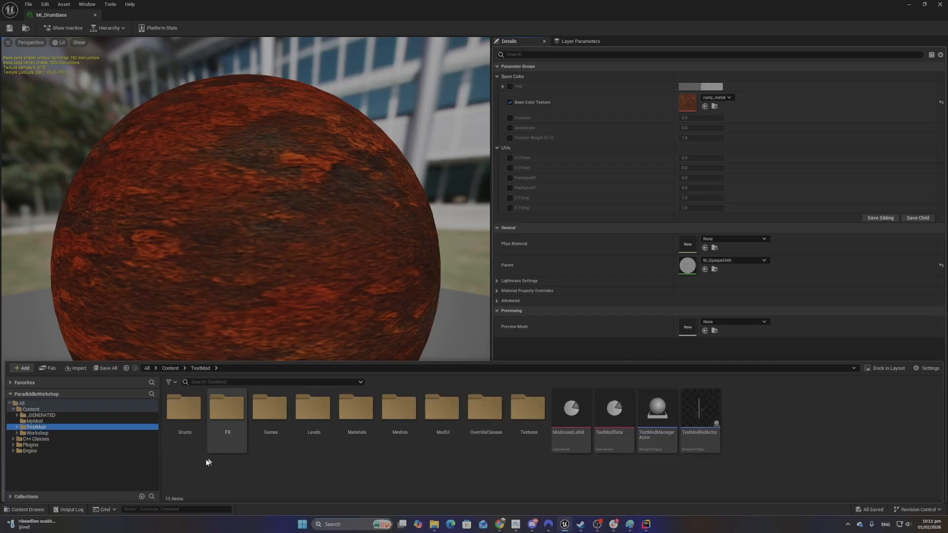
mouse_move(185, 417)
left_mouse_down()
mouse_move(286, 450)
mouse_move(185, 428)
left_mouse_up()
left_click(286, 482)
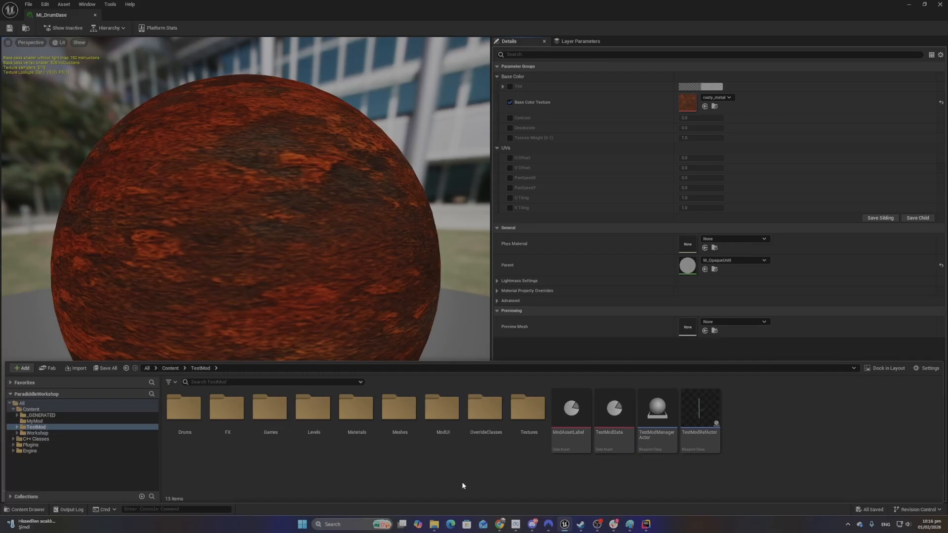
left_click(55, 421)
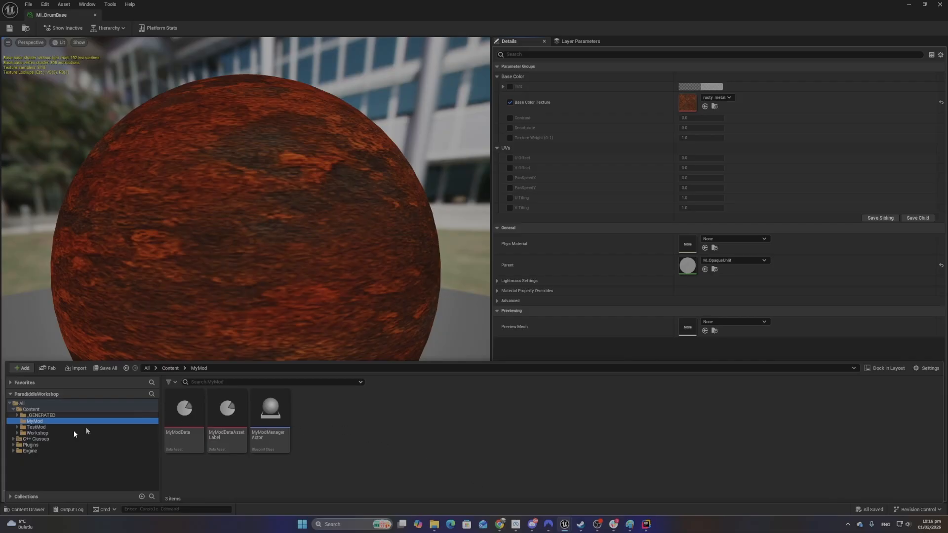
left_click(57, 428)
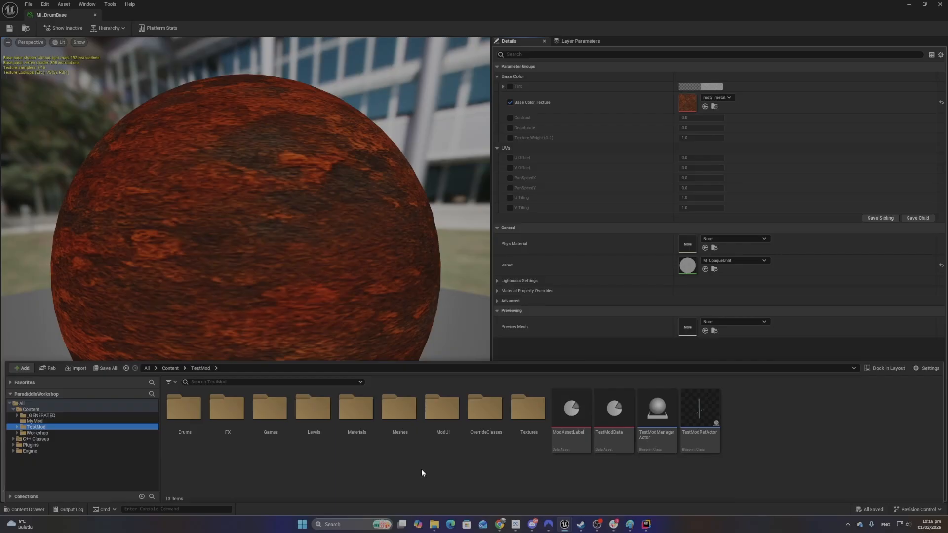
Look through the Meshes and Materials subfolders of TestMod, and return to the TestMod folder
double_click(399, 407)
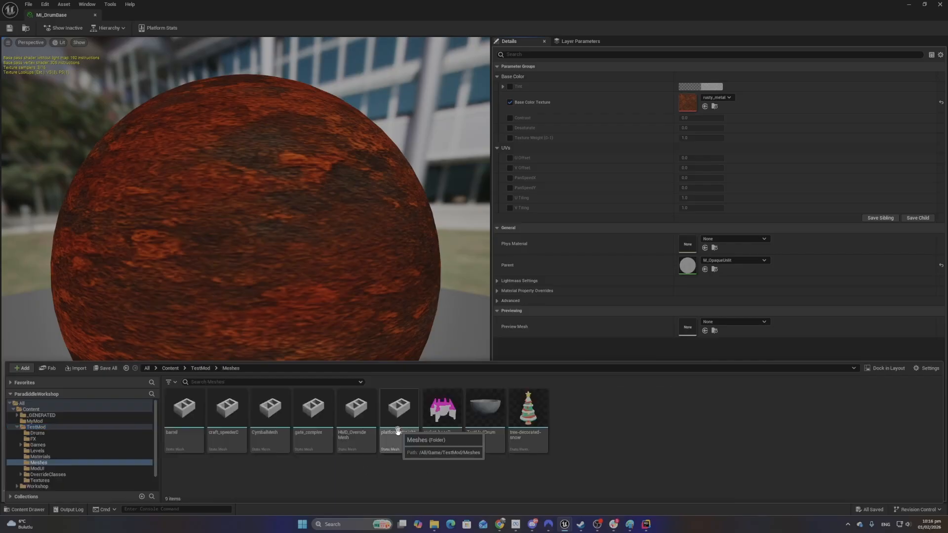
left_click(202, 369)
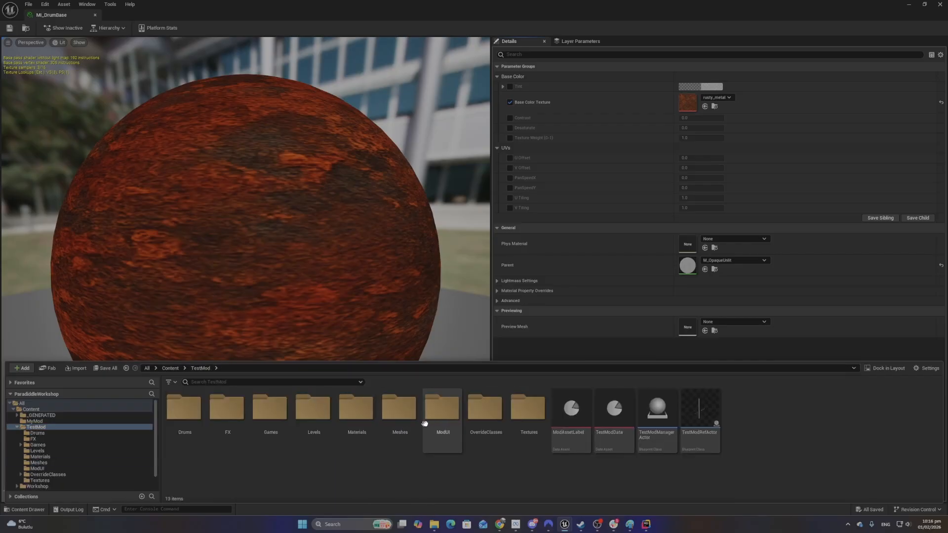
double_click(354, 446)
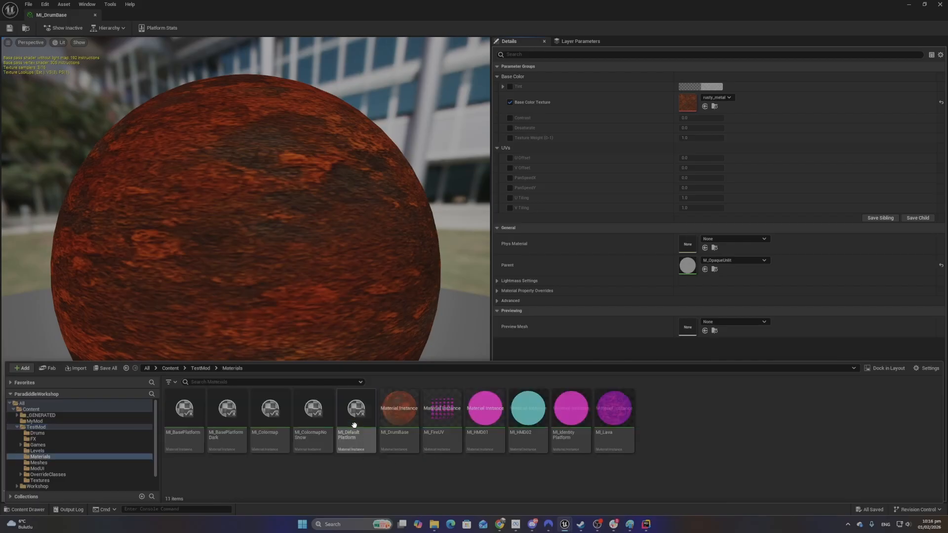
left_click(200, 369)
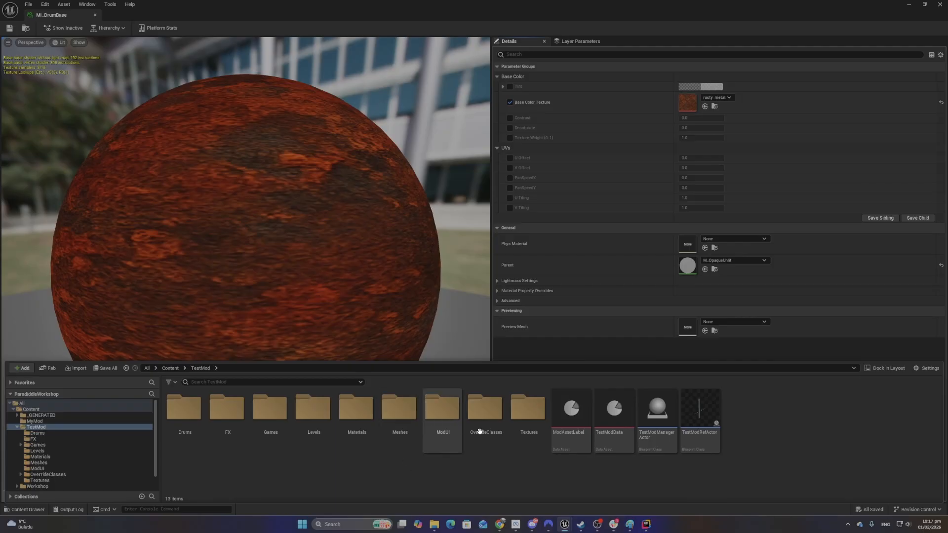
Open the TestMod_Hihat blueprint from TestMod's Drums folder and inspect the properties of its LavaMesh component
double_click(180, 434)
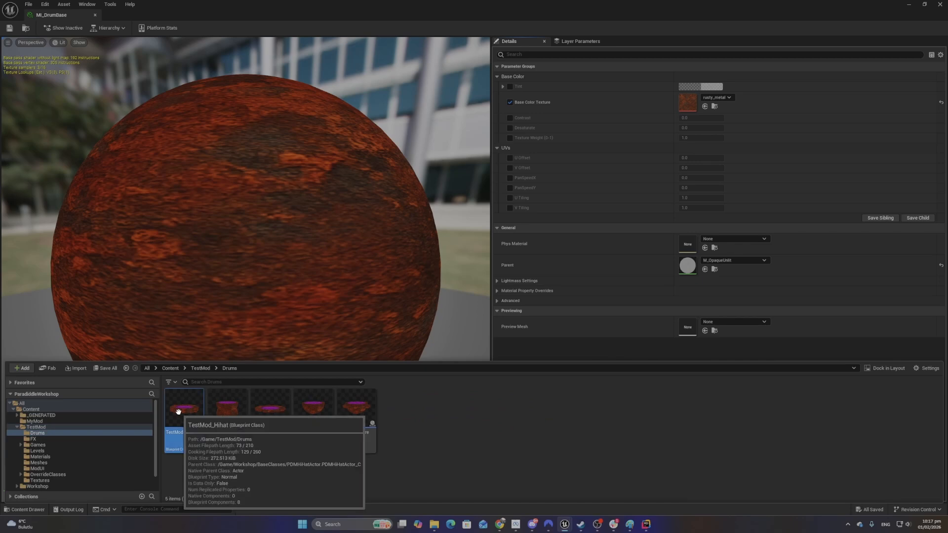
double_click(183, 408)
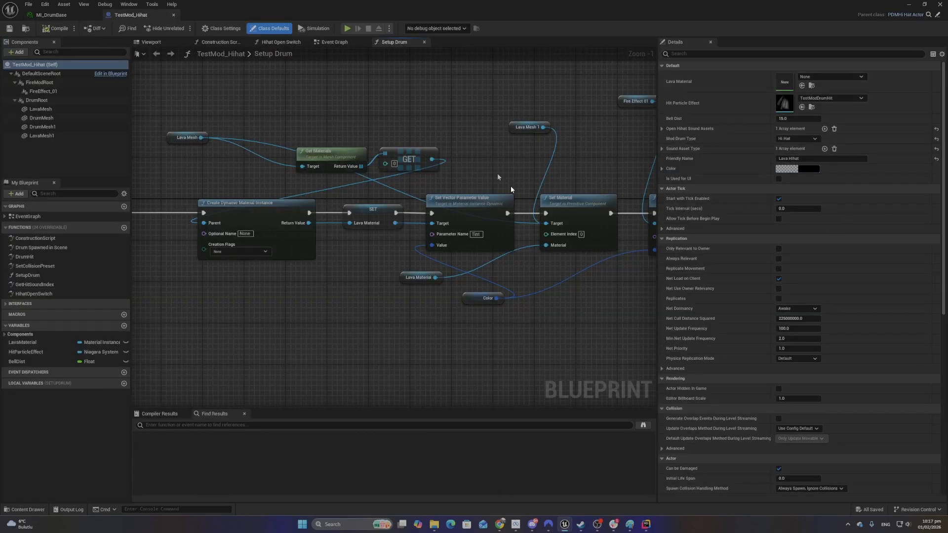
left_click(43, 108)
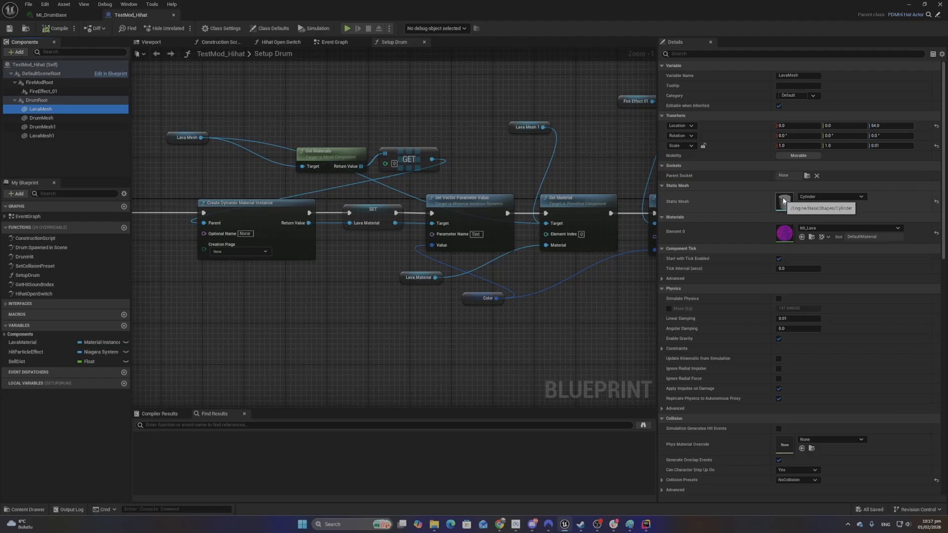
Return to the DemoMap level editor and show the TestMod folder's contents, with its subfolders collapsed in the folder tree
left_click(910, 5)
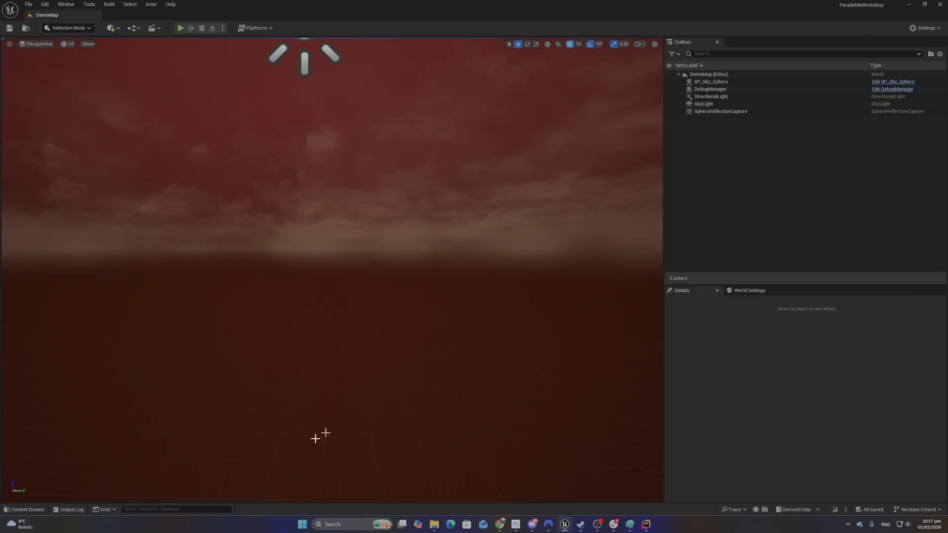
left_click(30, 510)
left_click(331, 472)
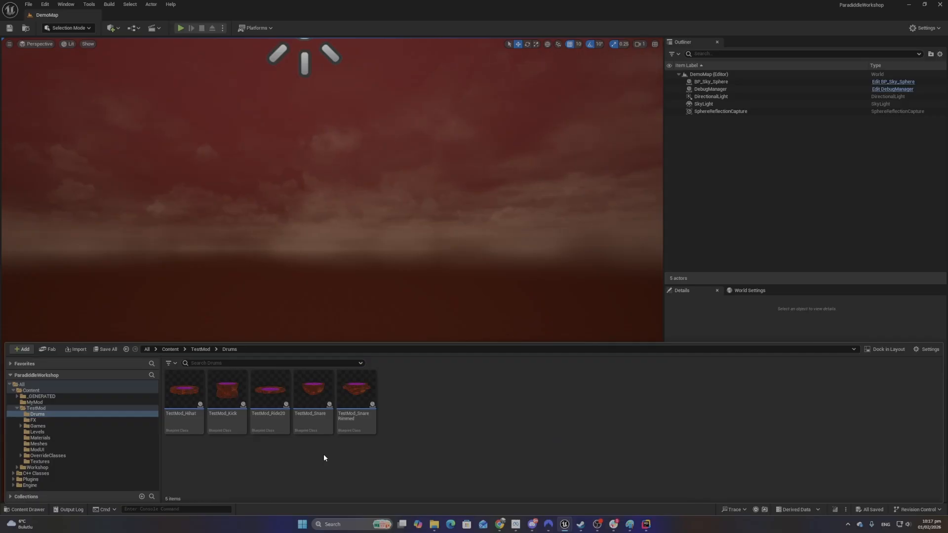
left_click(64, 408)
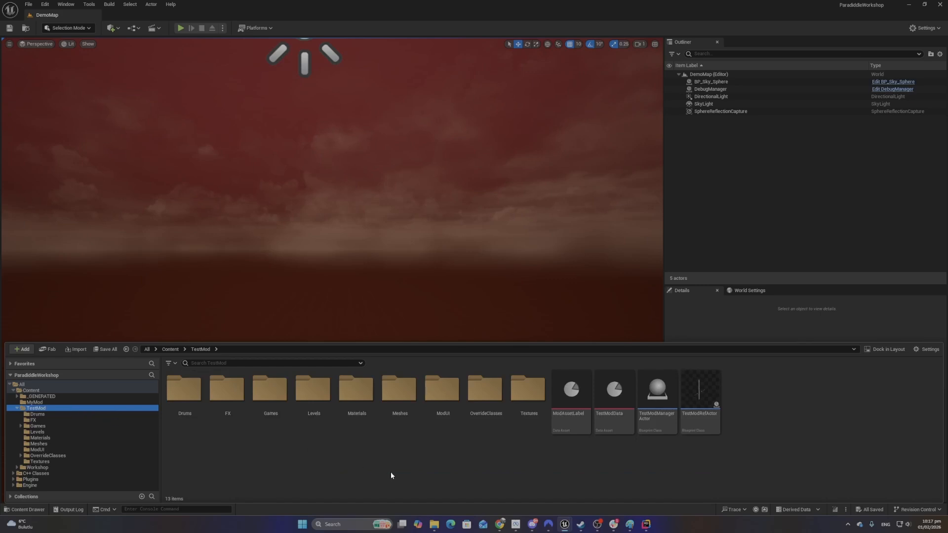
left_click(16, 408)
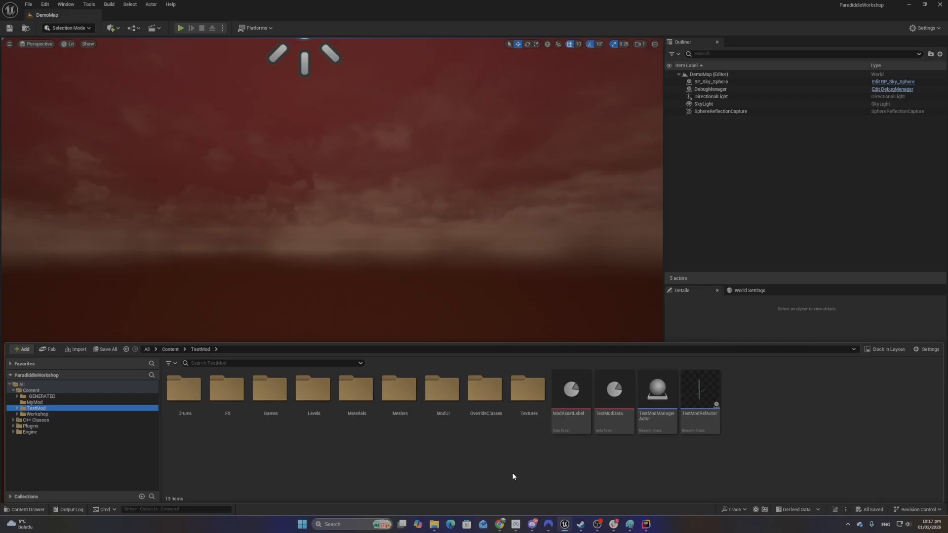
Create a new folder named DemoMod directly inside the Content folder
left_click(59, 392)
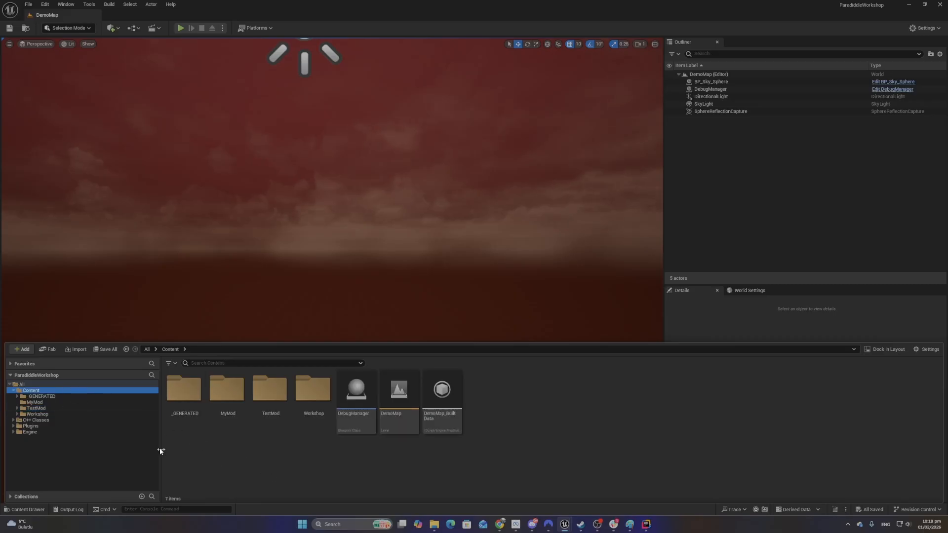
right_click(42, 393)
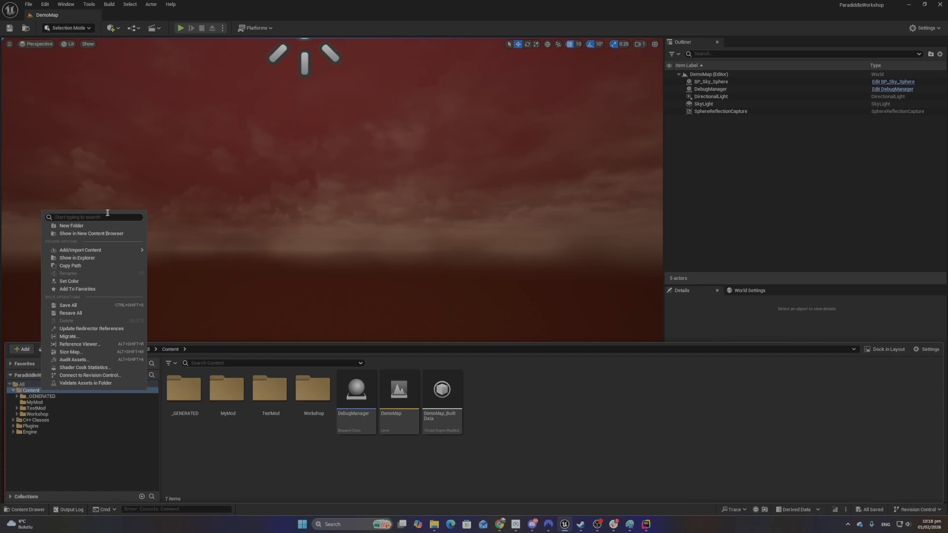
left_click(82, 226)
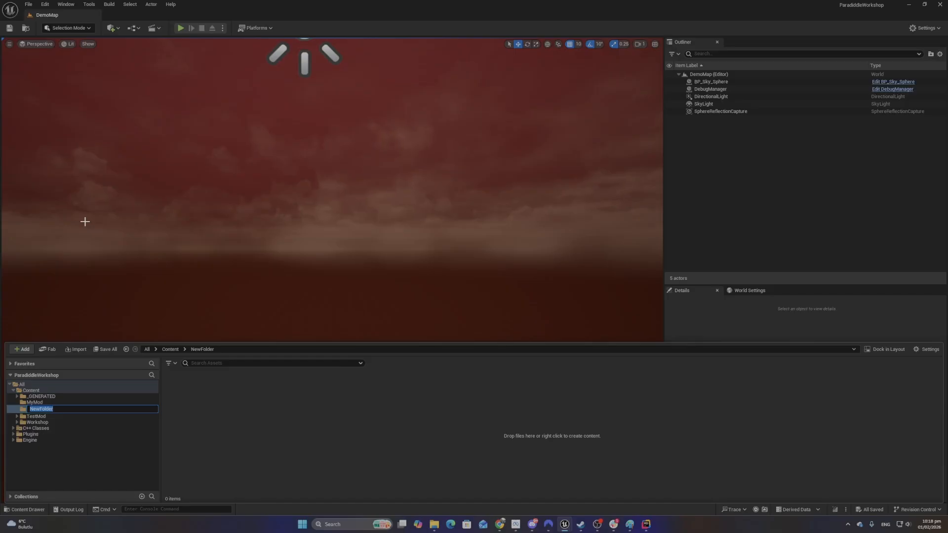
type("DemoDMod")
key("Return")
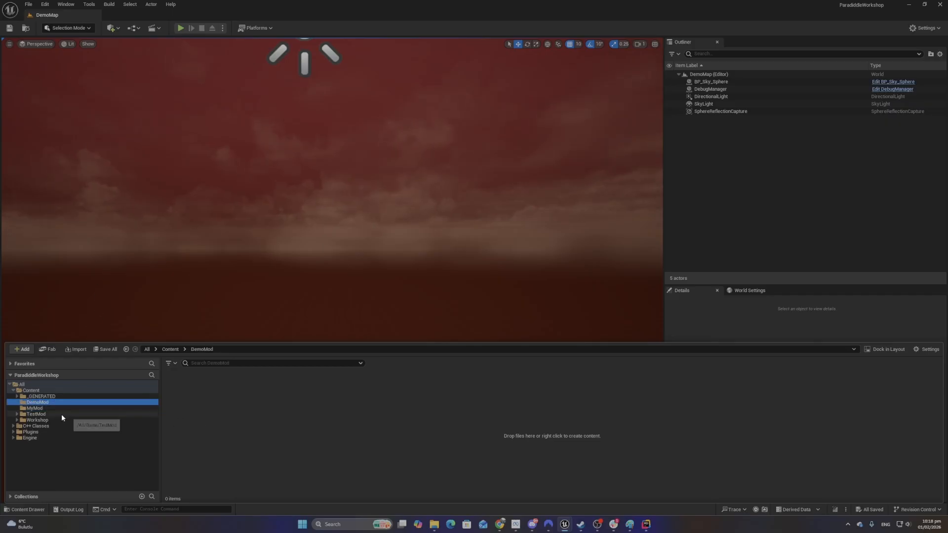
Review the assets in the MyMod folder and return to the DemoMod folder
left_click(49, 408)
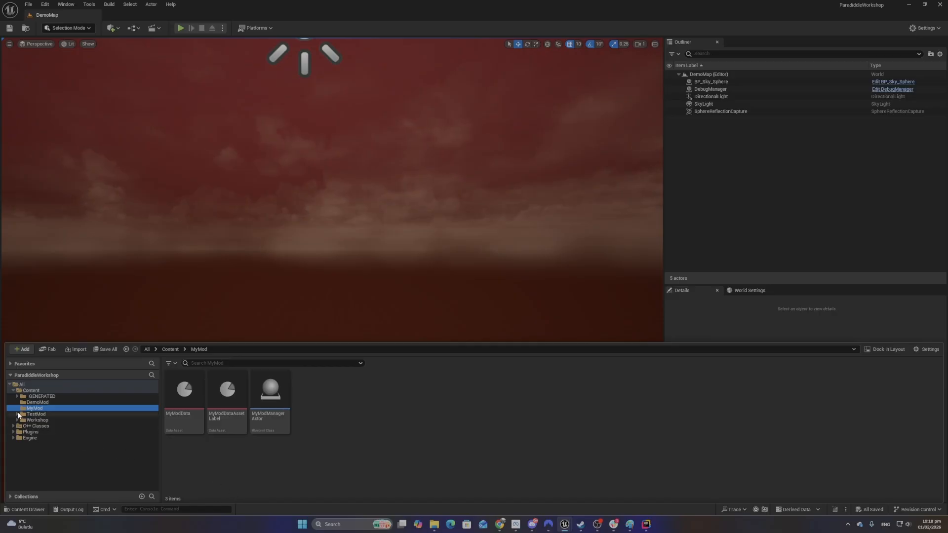
left_click(51, 403)
right_click(273, 395)
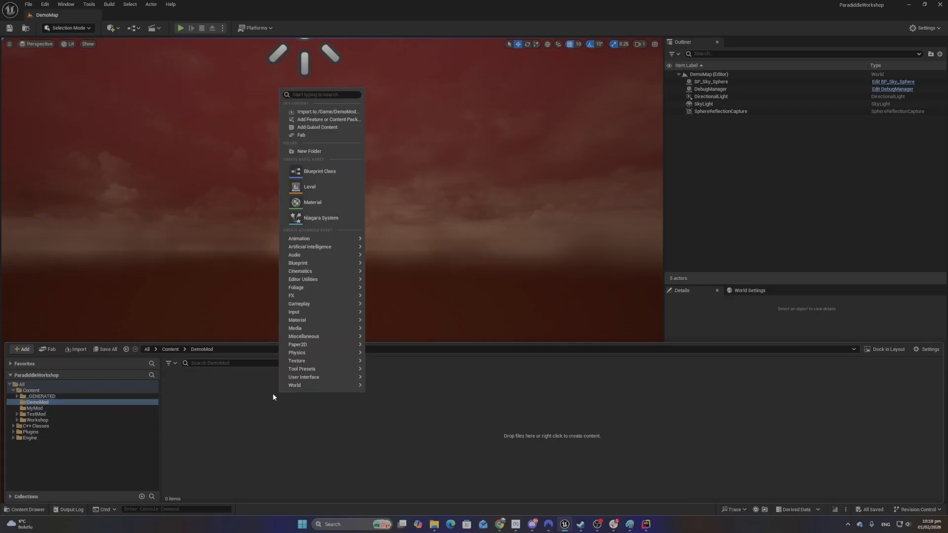
left_click(310, 441)
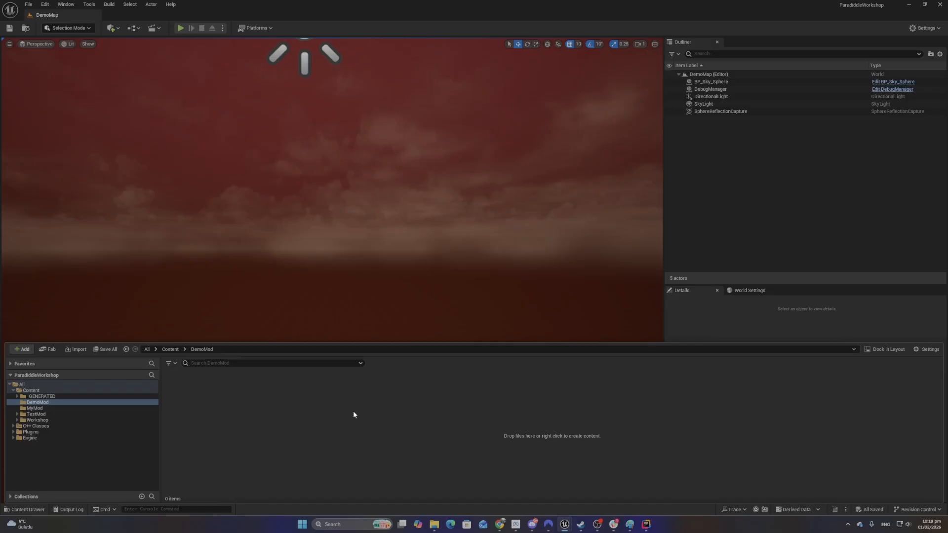
right_click(249, 392)
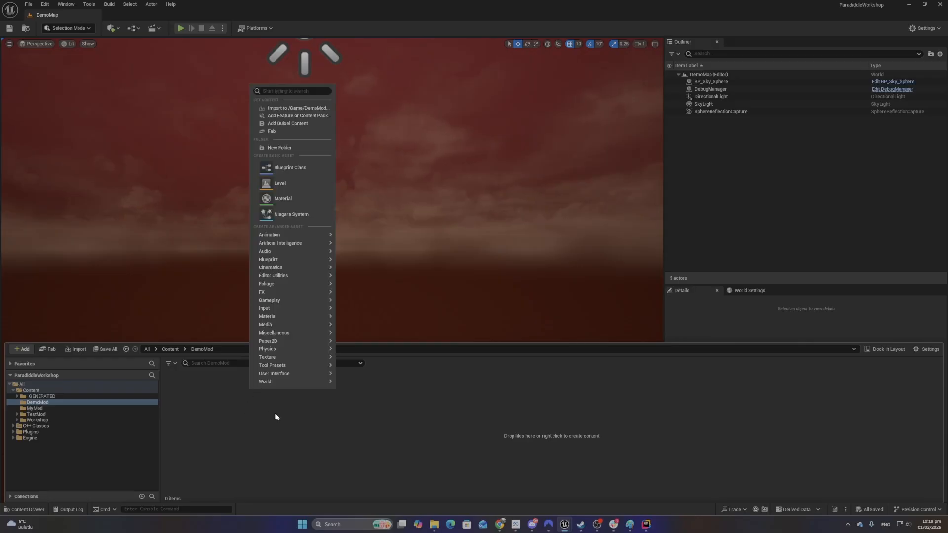
mouse_move(296, 338)
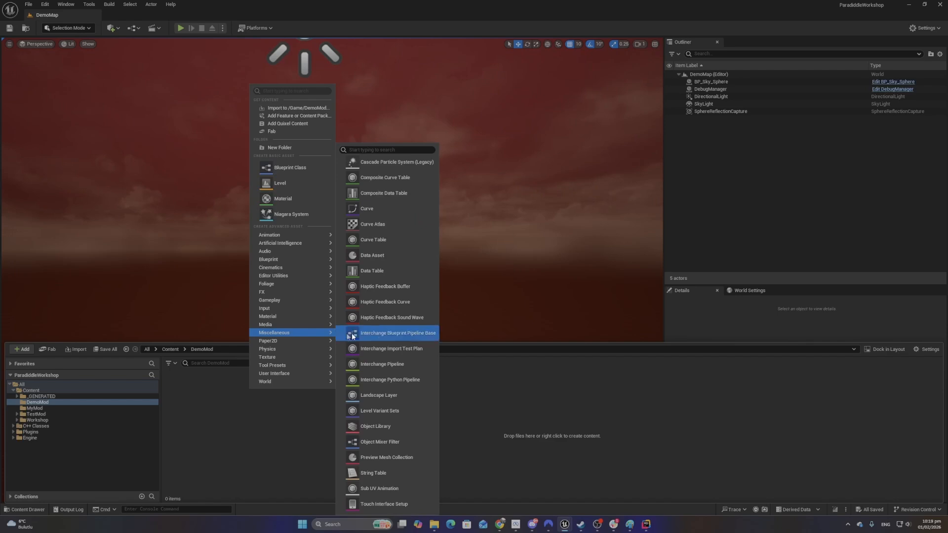
left_click(373, 255)
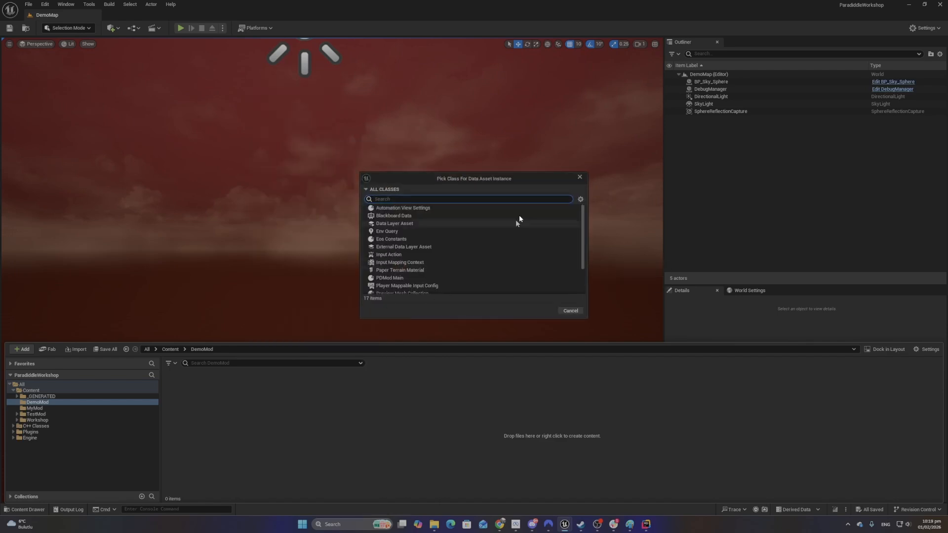
left_click(580, 178)
right_click(221, 401)
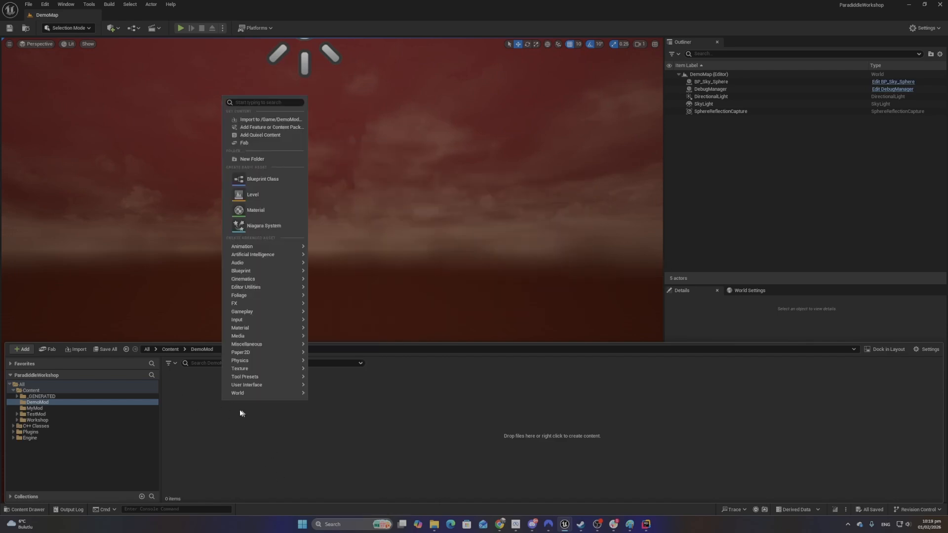
mouse_move(249, 385)
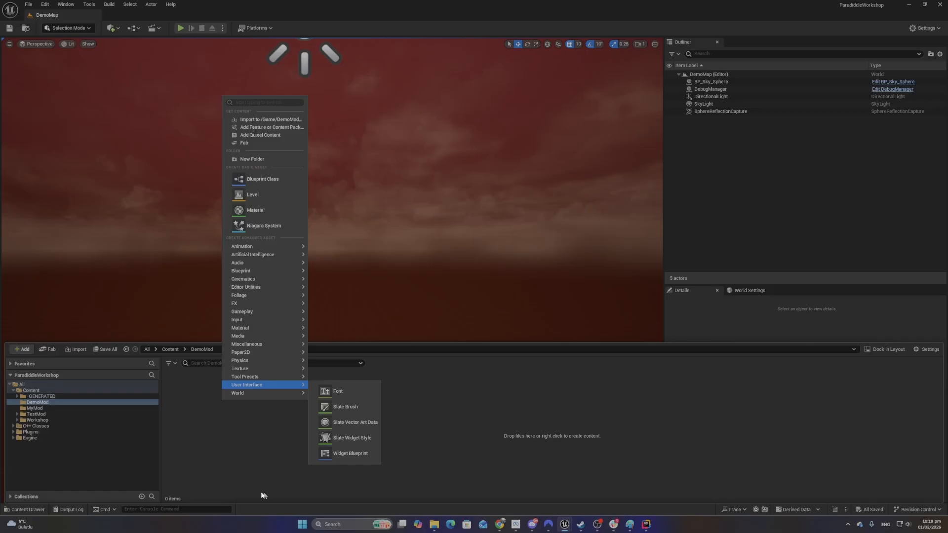
left_click(201, 445)
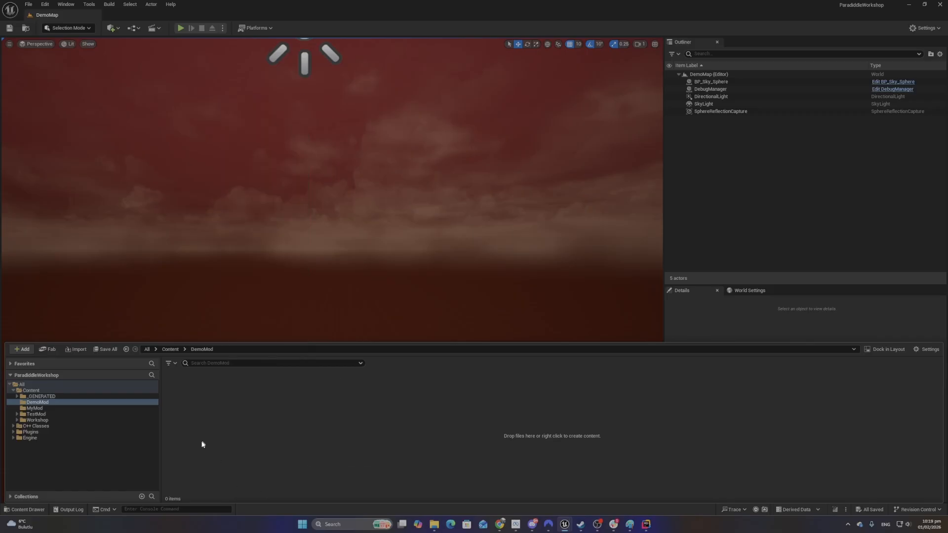
right_click(232, 408)
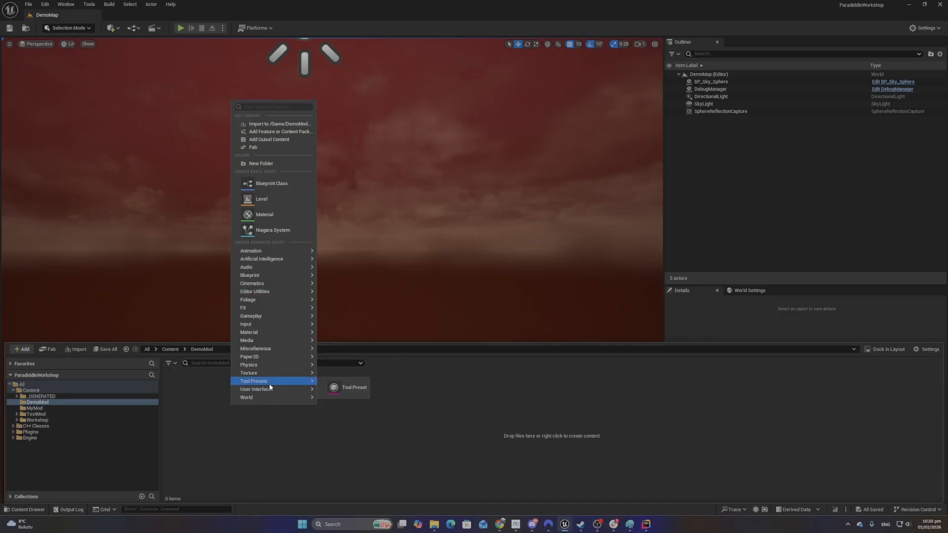
left_click(212, 455)
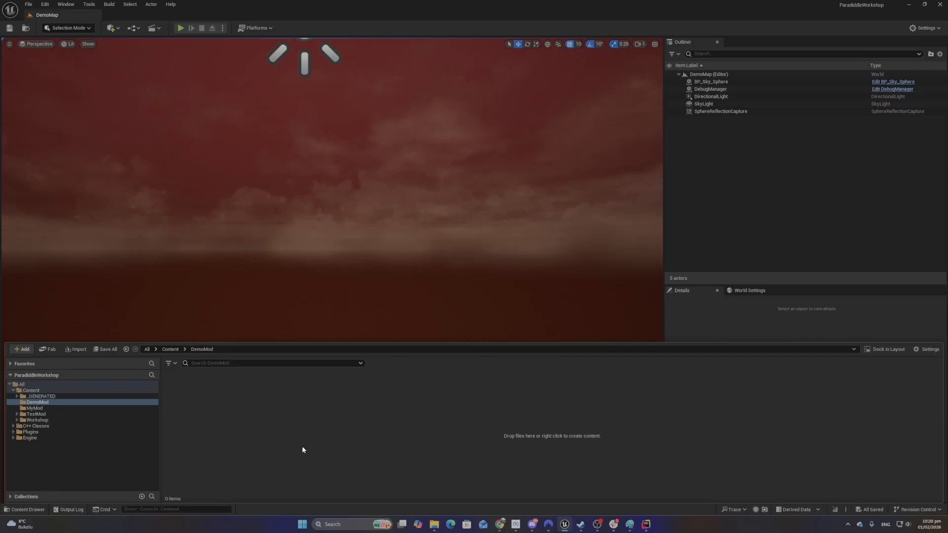
right_click(332, 428)
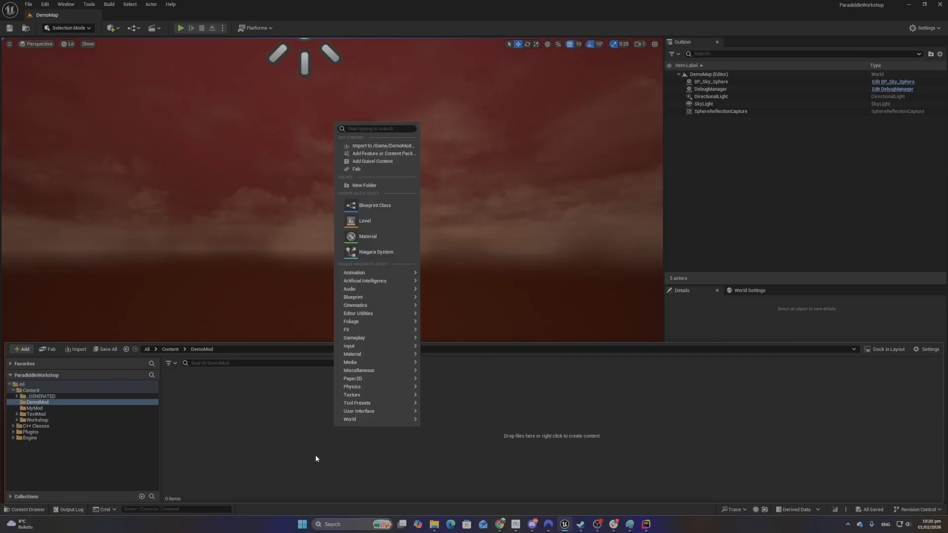
left_click(253, 427)
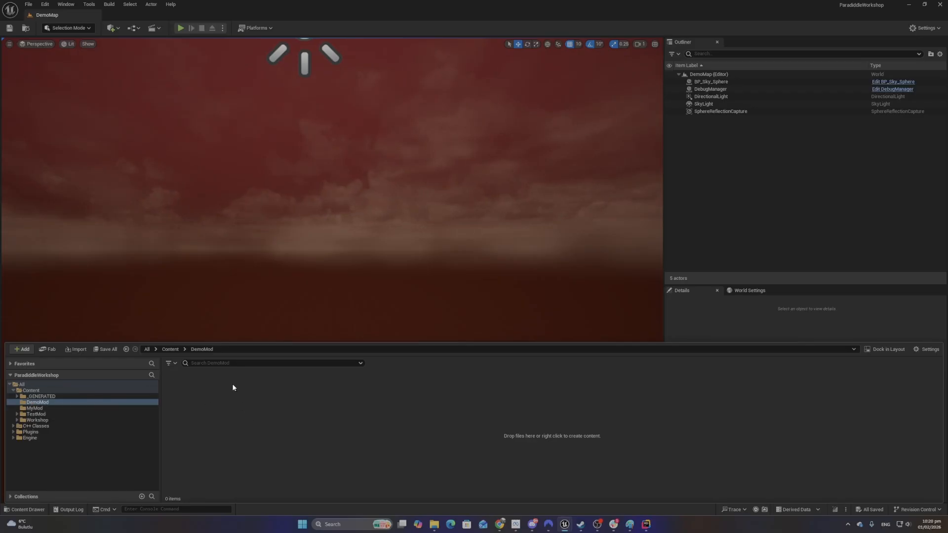
Create a data asset of the Primary Asset Label class in the DemoMod folder
right_click(218, 387)
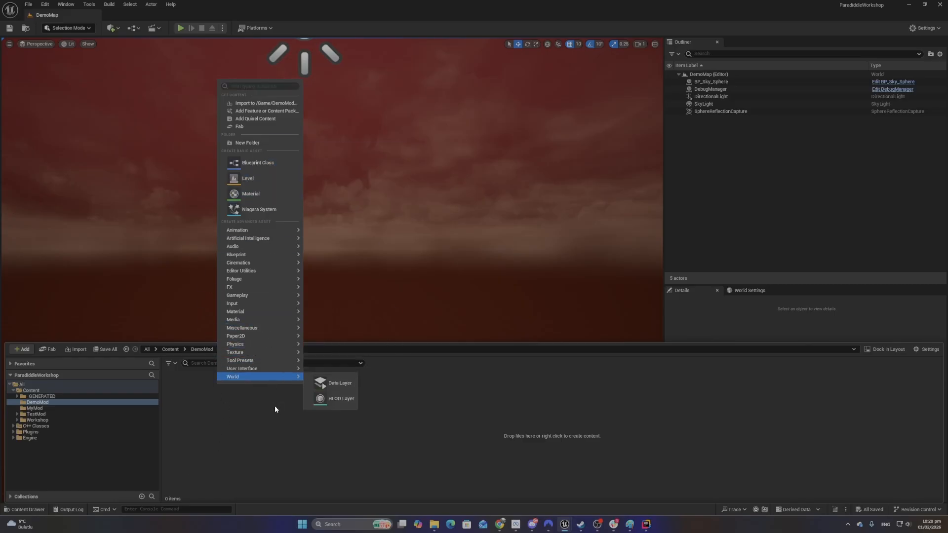
mouse_move(268, 313)
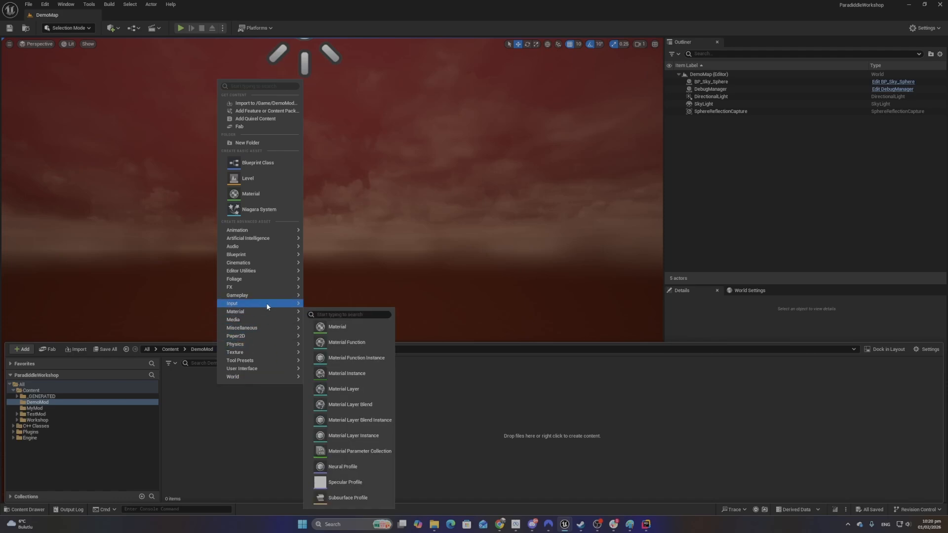
mouse_move(259, 335)
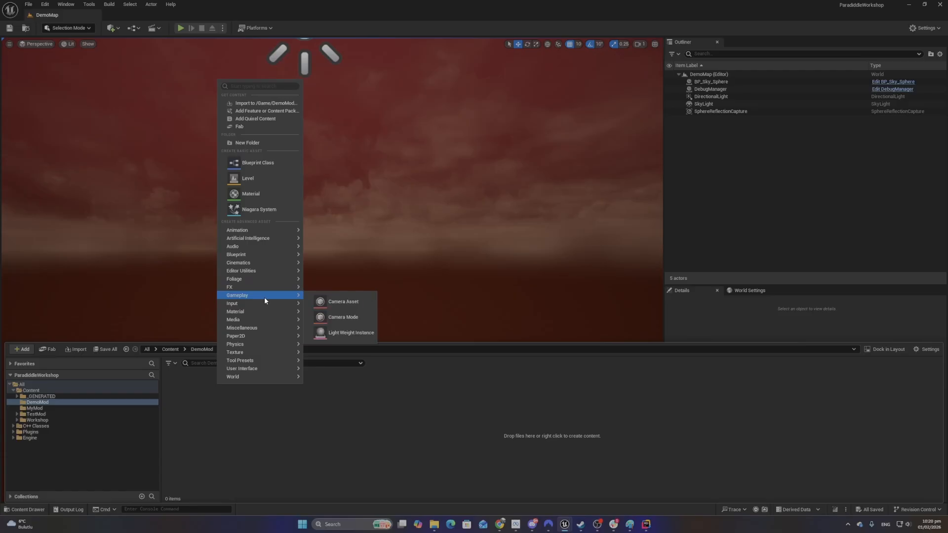
mouse_move(264, 361)
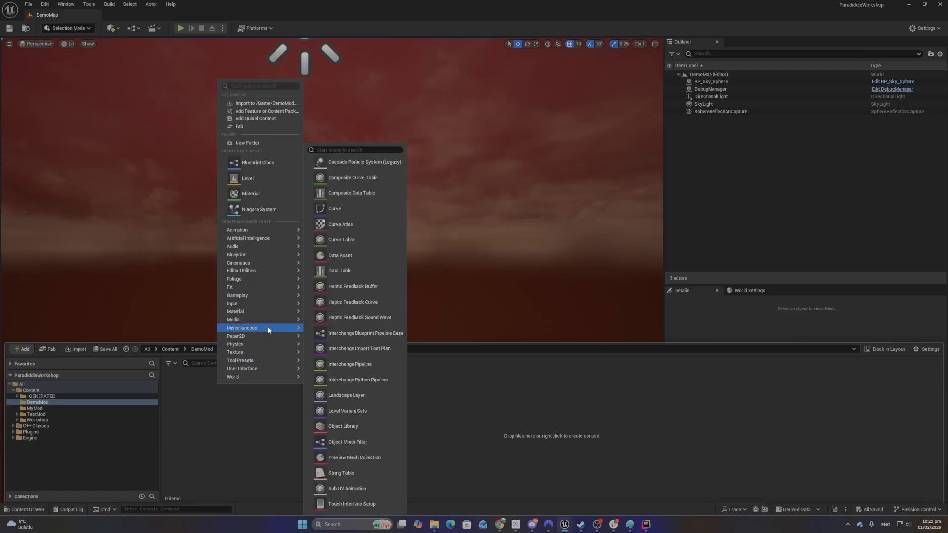
left_click(352, 258)
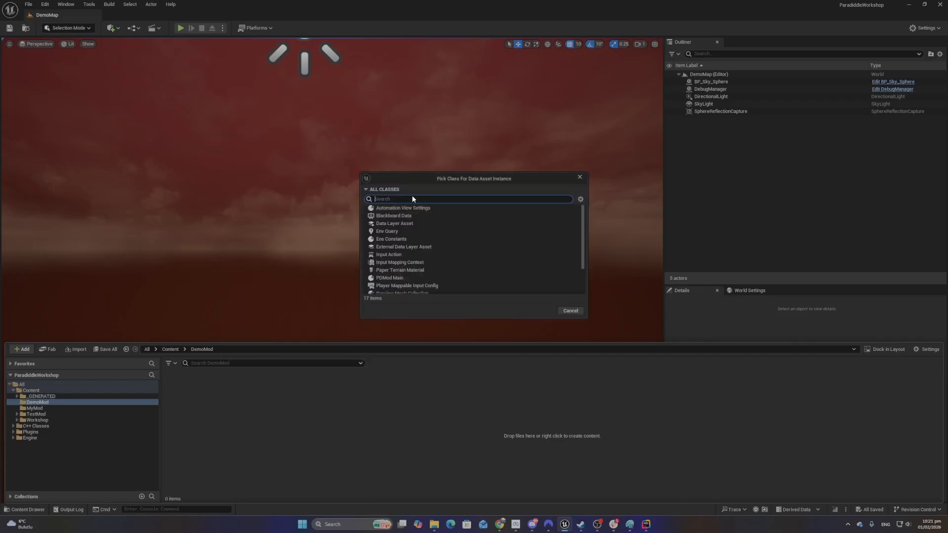
type("Prima")
left_click(435, 208)
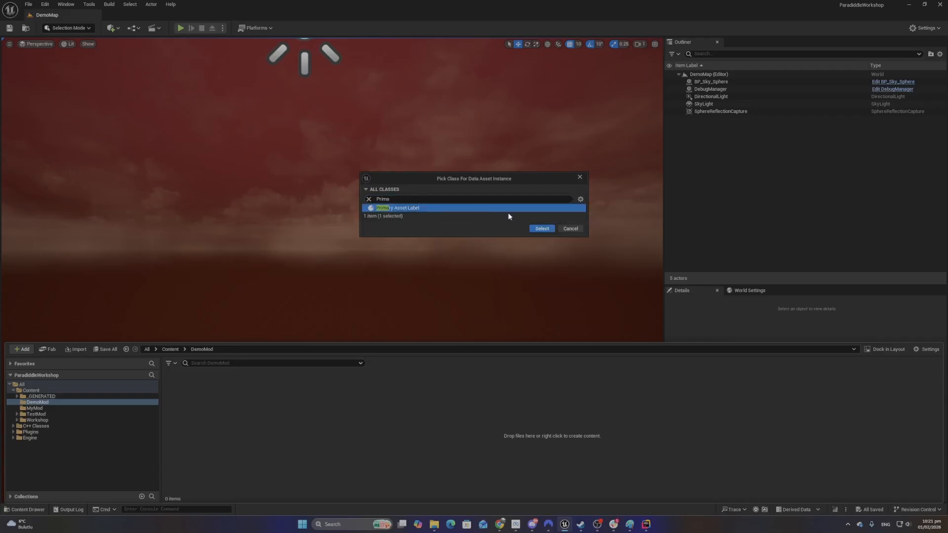
left_click(542, 228)
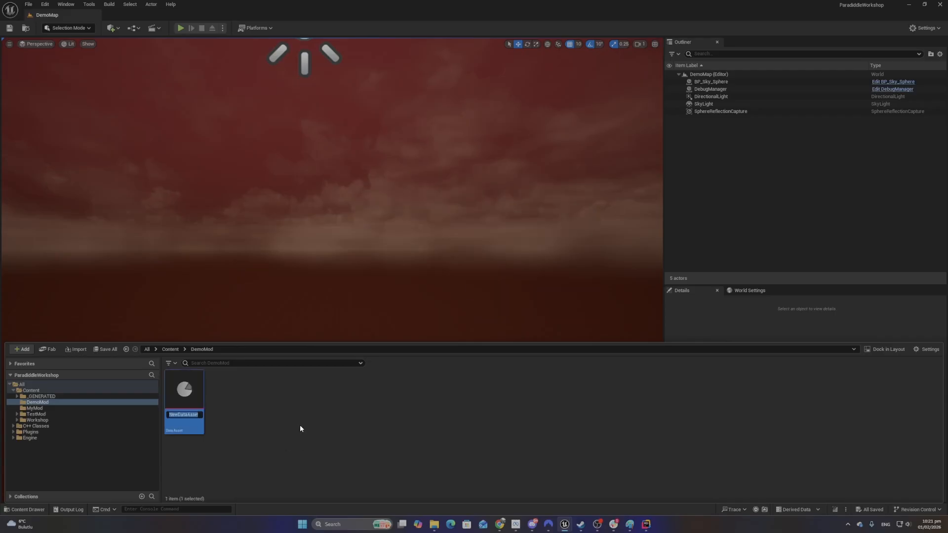
Name the new data asset DemoModAssetLabel
type("DemoMod")
type("AssetLabel")
key("Return")
left_click(308, 428)
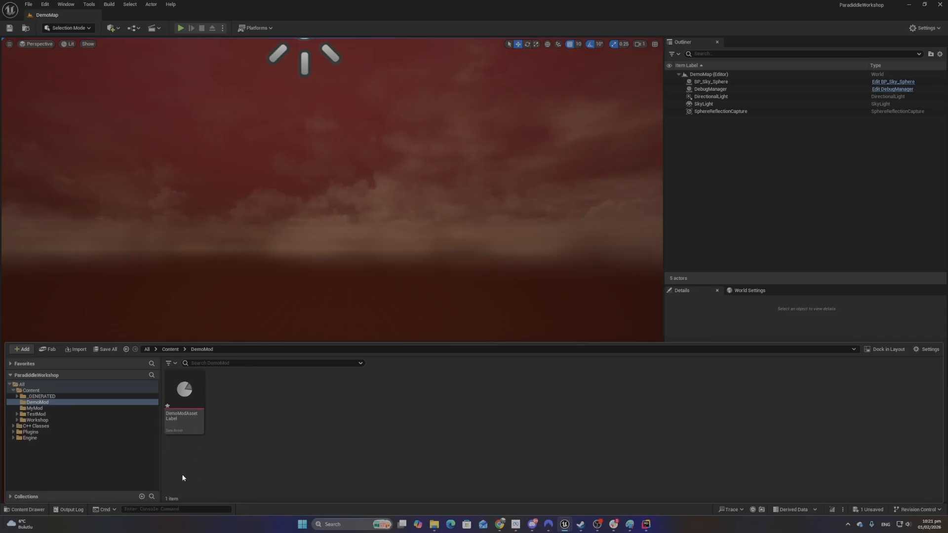
Open the DemoModAssetLabel asset and resize its editor into a smaller window floating over the level editor
double_click(184, 398)
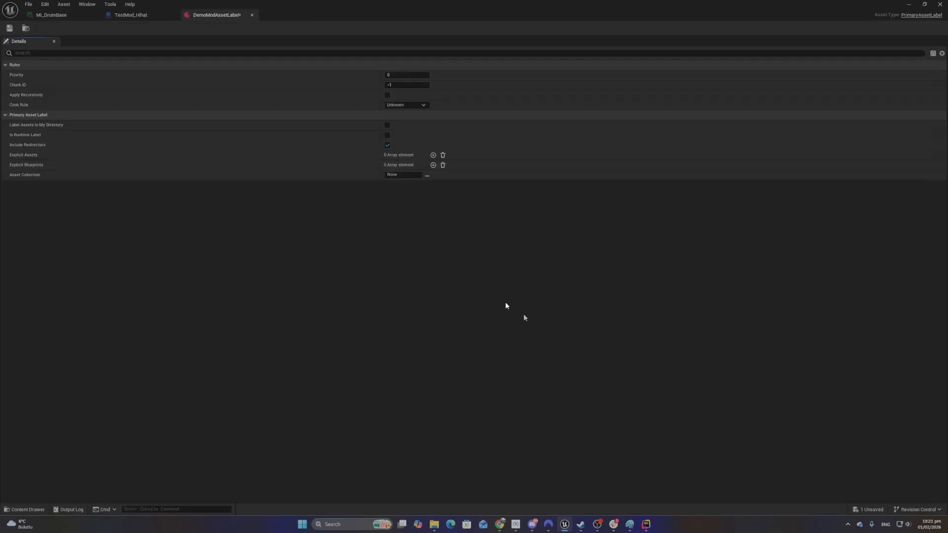
left_click_drag(342, 2, 292, 96)
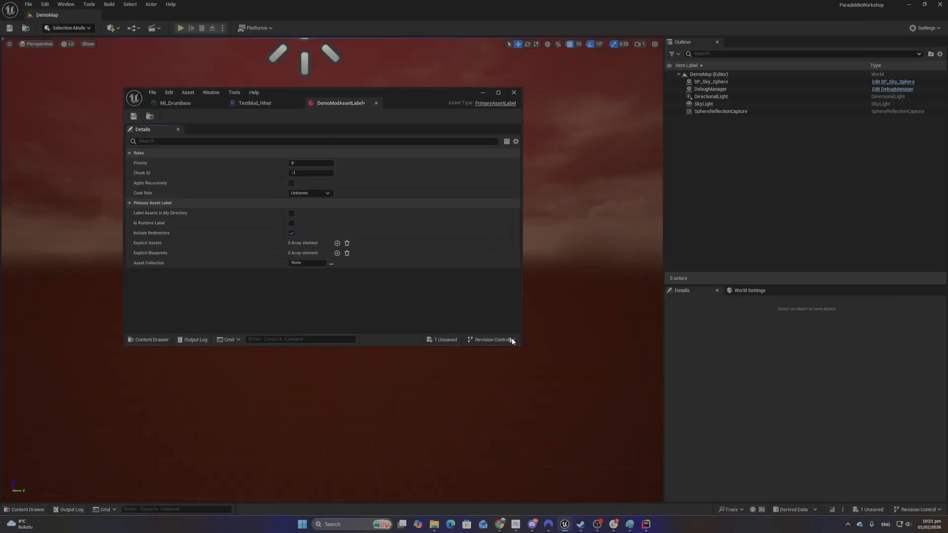
left_click_drag(522, 345, 605, 402)
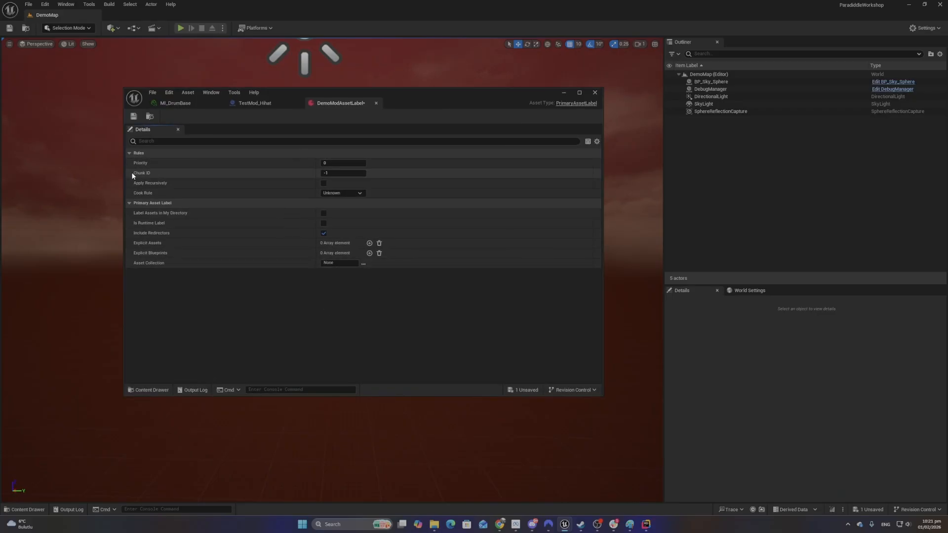
left_click(343, 173)
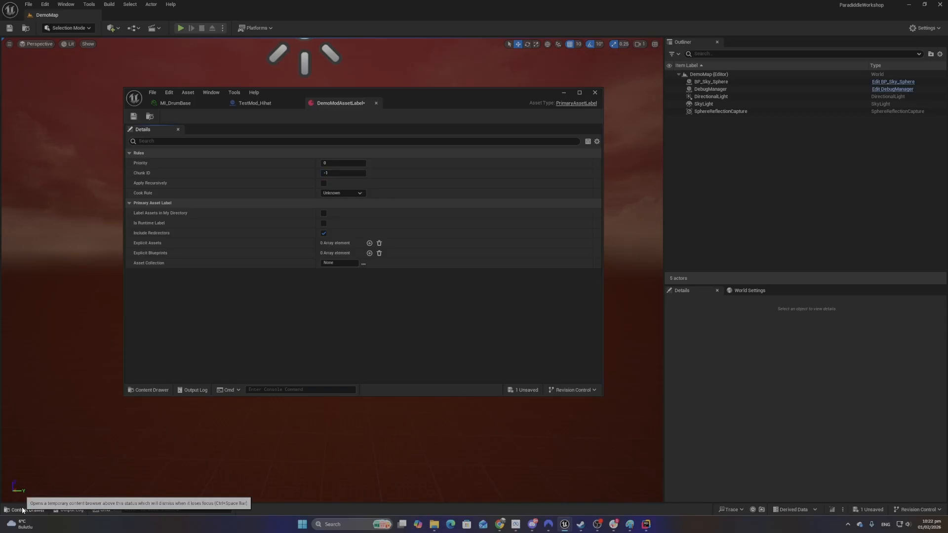
Check the Chunk IDs of TestMod's ModAssetLabel and MyMod's MyModDataAssetLabel, and close both assets to return to DemoModAssetLabel
left_click(24, 510)
left_click(49, 413)
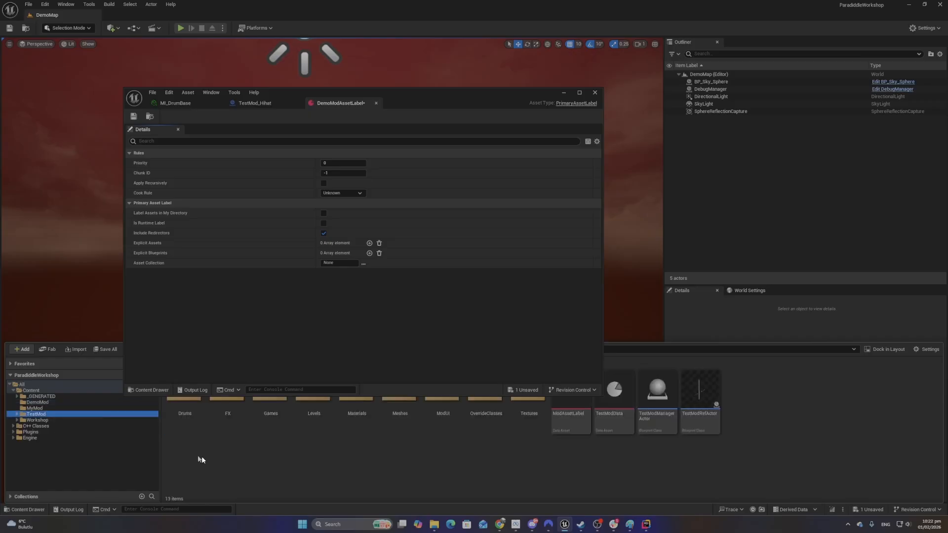
double_click(570, 397)
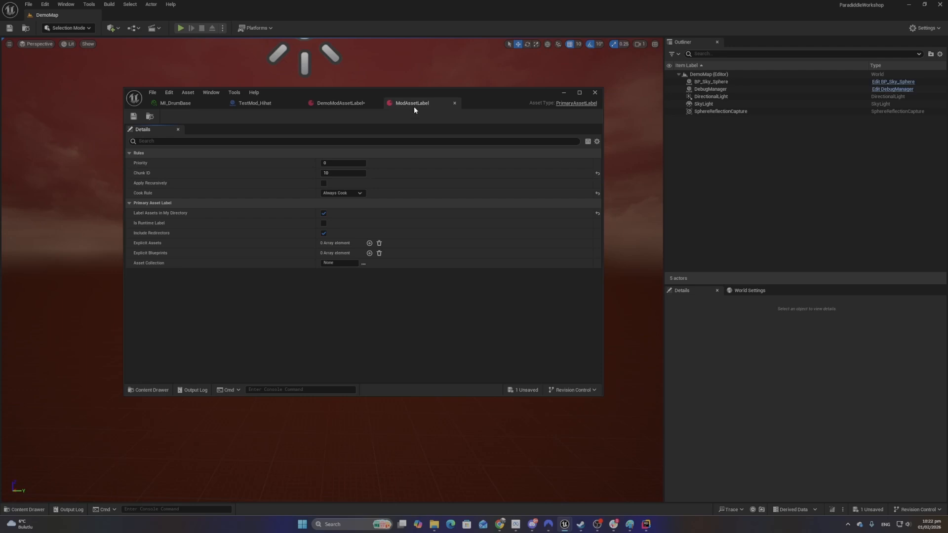
left_click(25, 509)
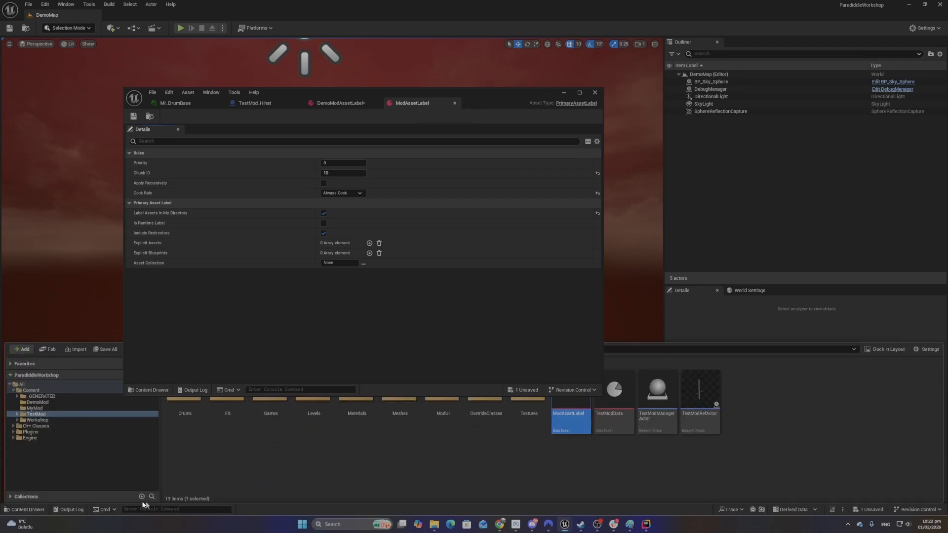
left_click(34, 408)
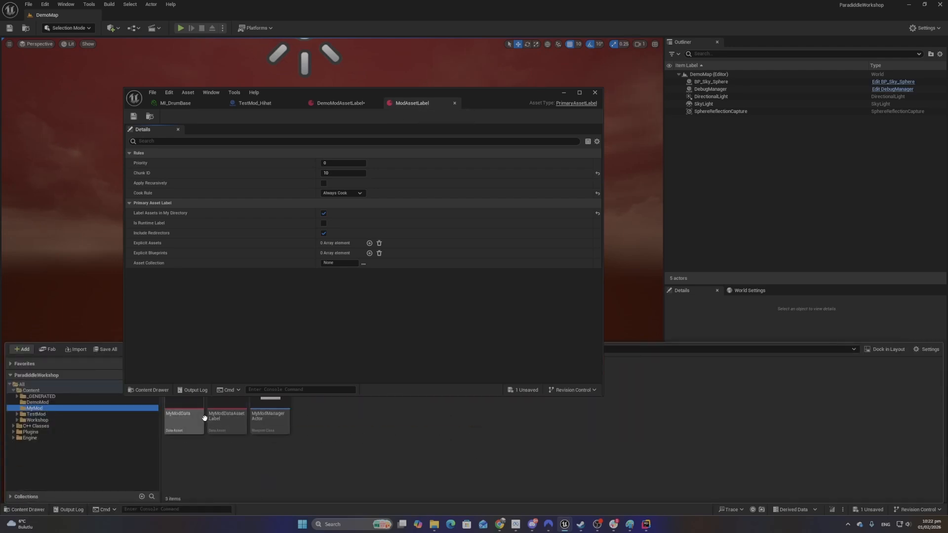
double_click(227, 416)
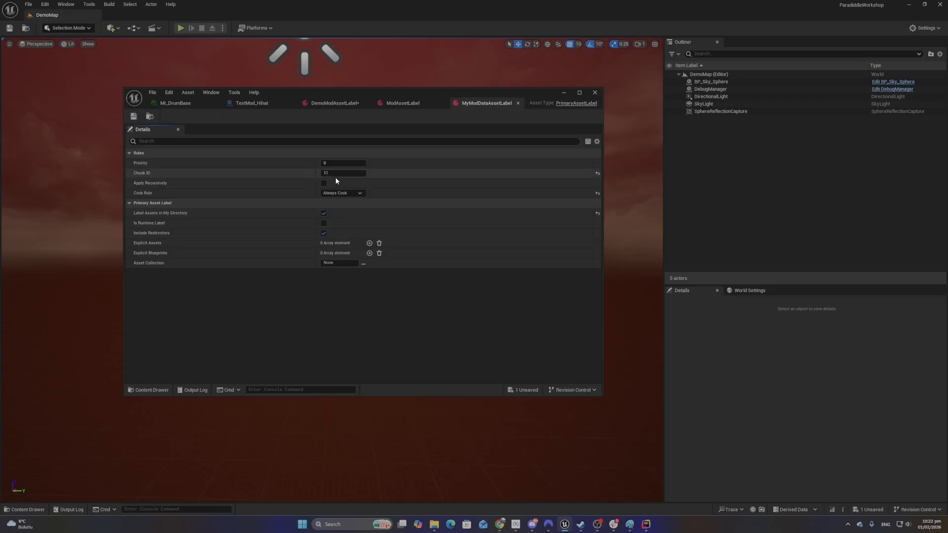
left_click(518, 103)
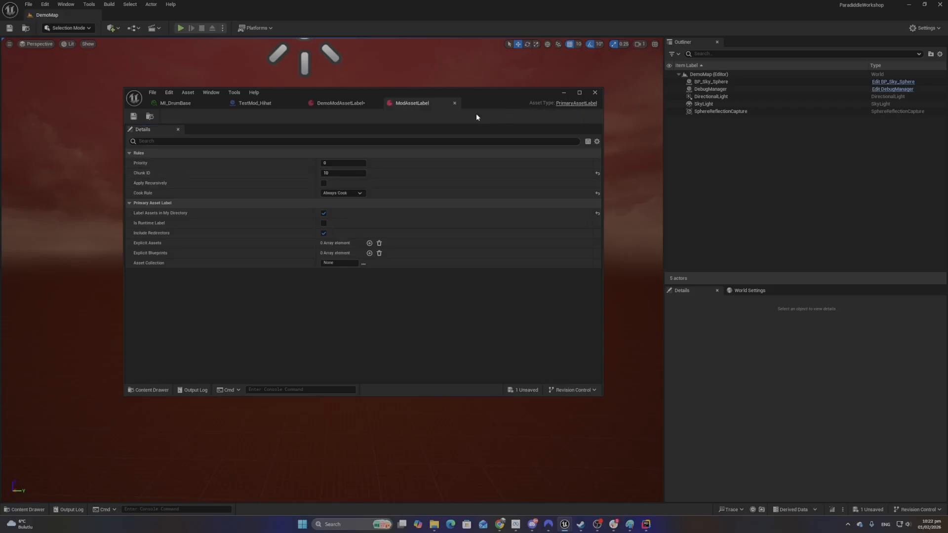
left_click(454, 103)
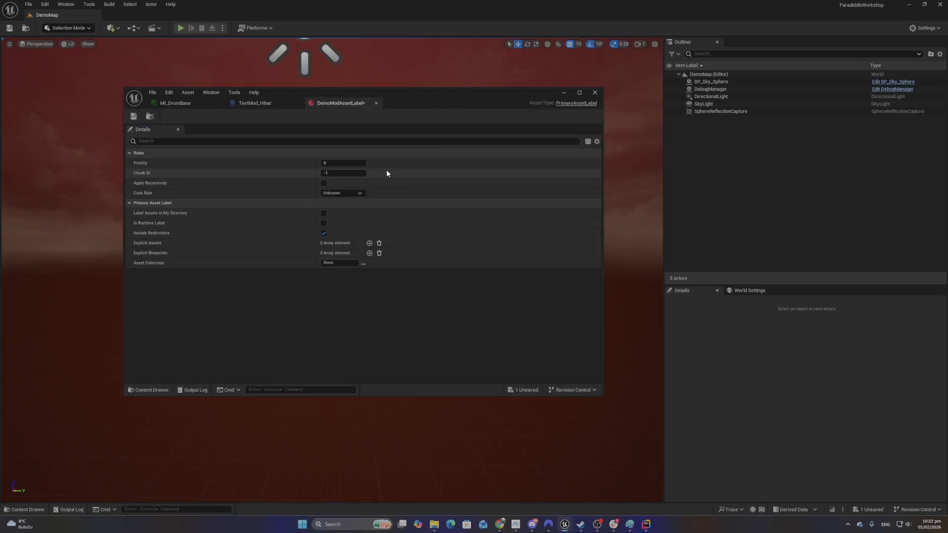
Set DemoModAssetLabel's Chunk ID to 12, enable Label Assets in My Directory, and save the asset
left_click(356, 174)
type("12")
key("Return")
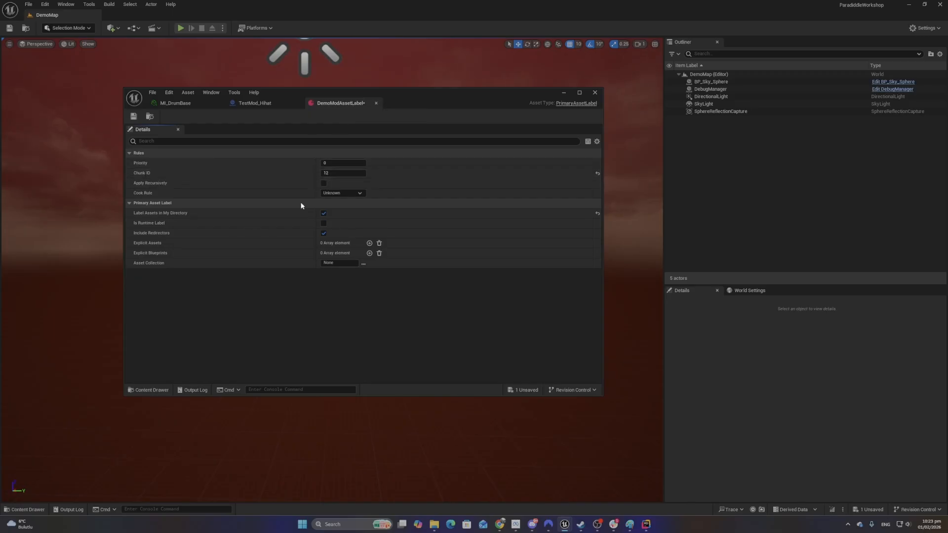
left_click(132, 119)
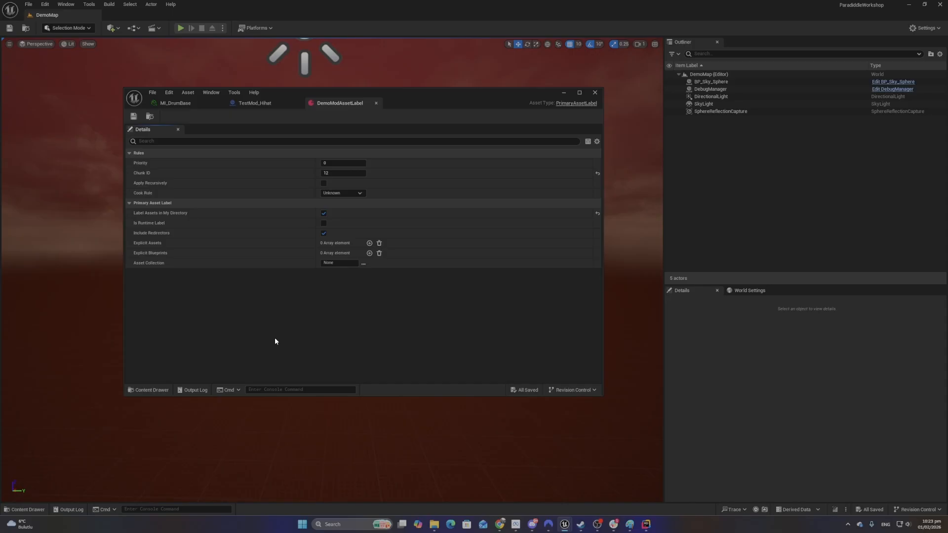
Set DemoModAssetLabel's Cook Rule to Always Cook and save the asset
left_click(346, 195)
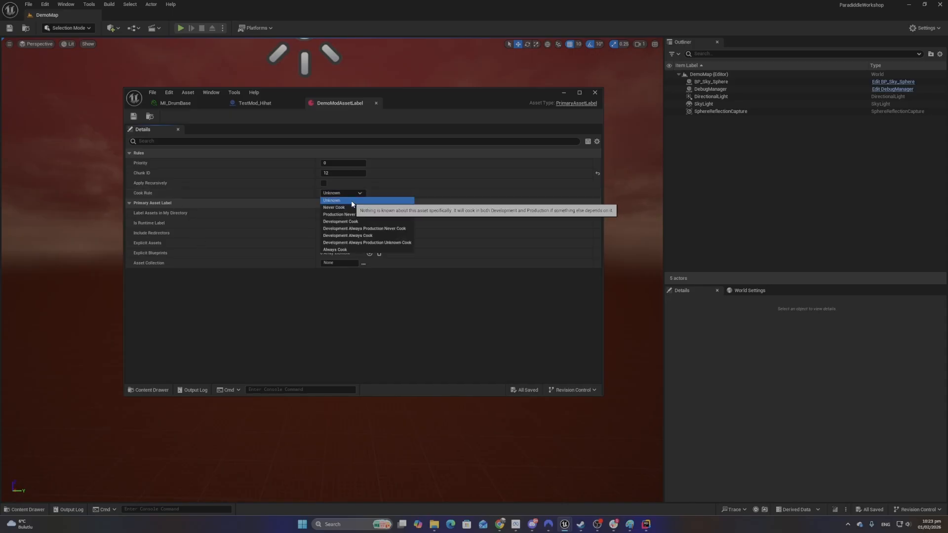
left_click(357, 249)
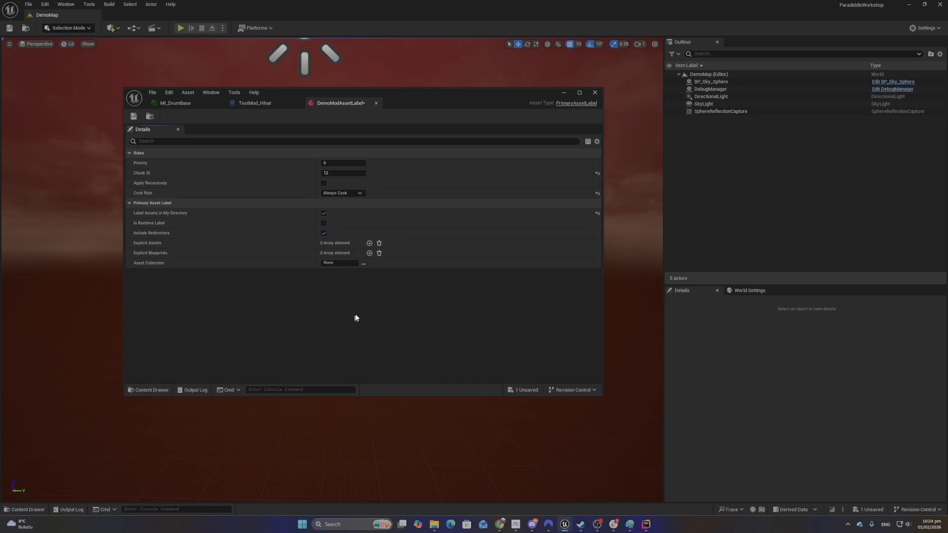
left_click(132, 116)
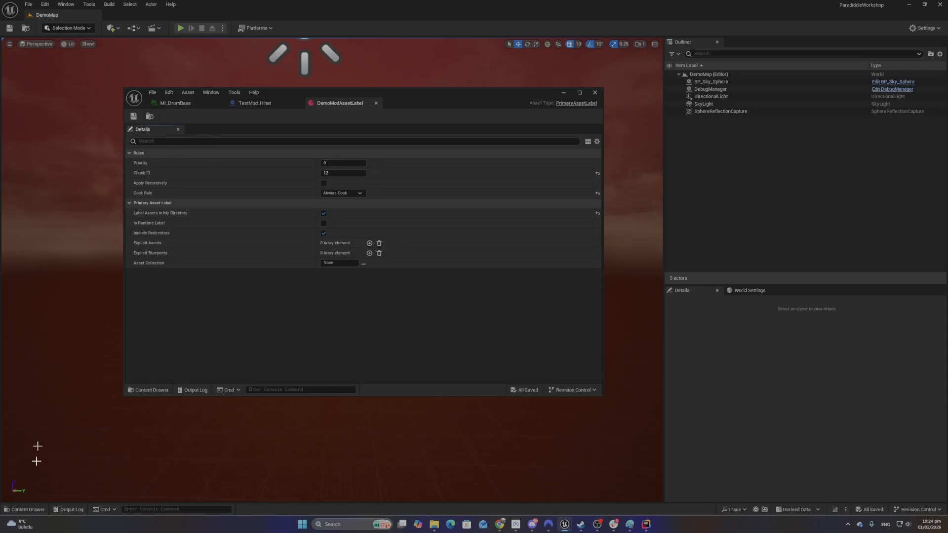
Show the DemoMod folder's contents in the level editor, with the asset label's editor window minimized
left_click(27, 509)
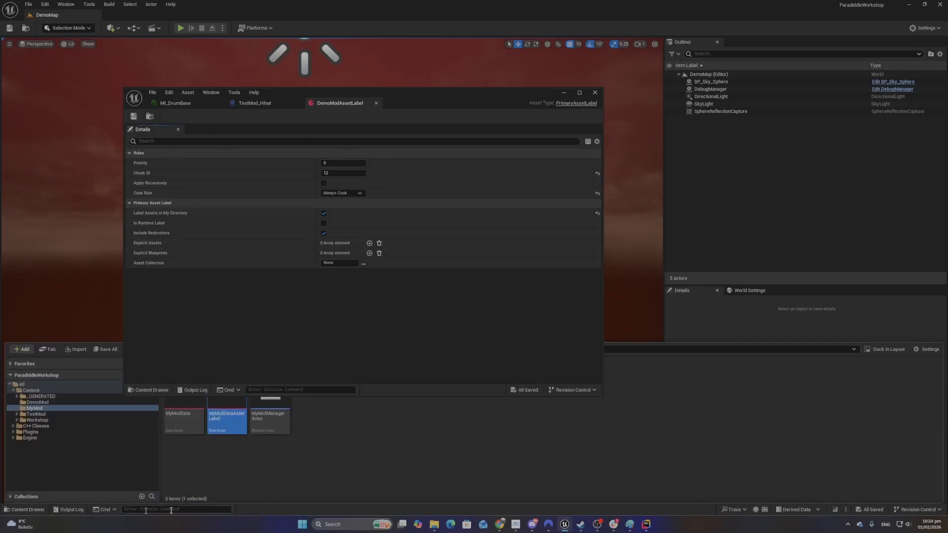
left_click(37, 402)
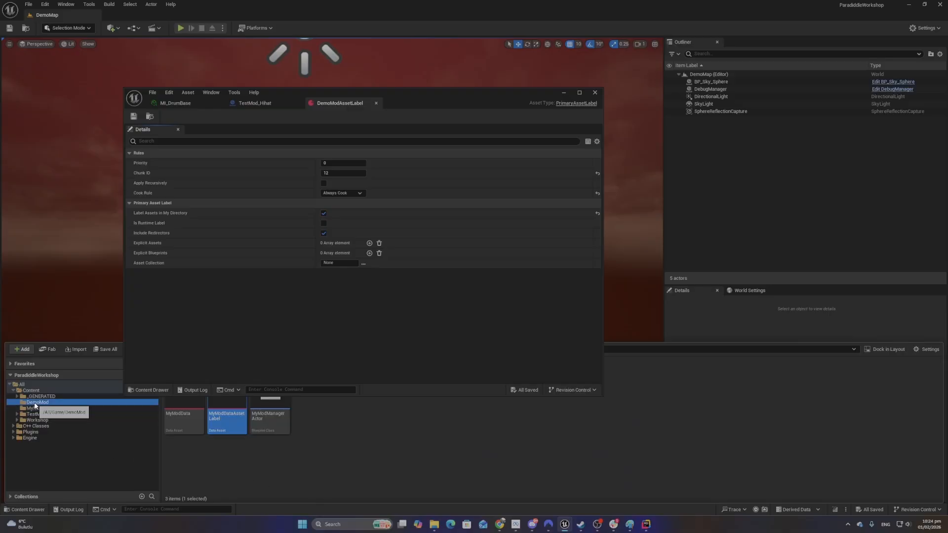
right_click(247, 424)
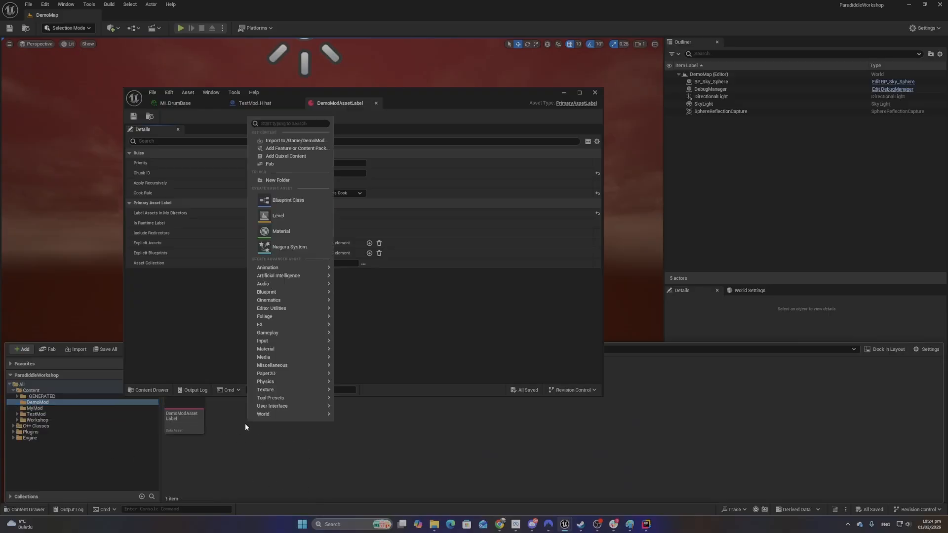
left_click(228, 414)
right_click(228, 412)
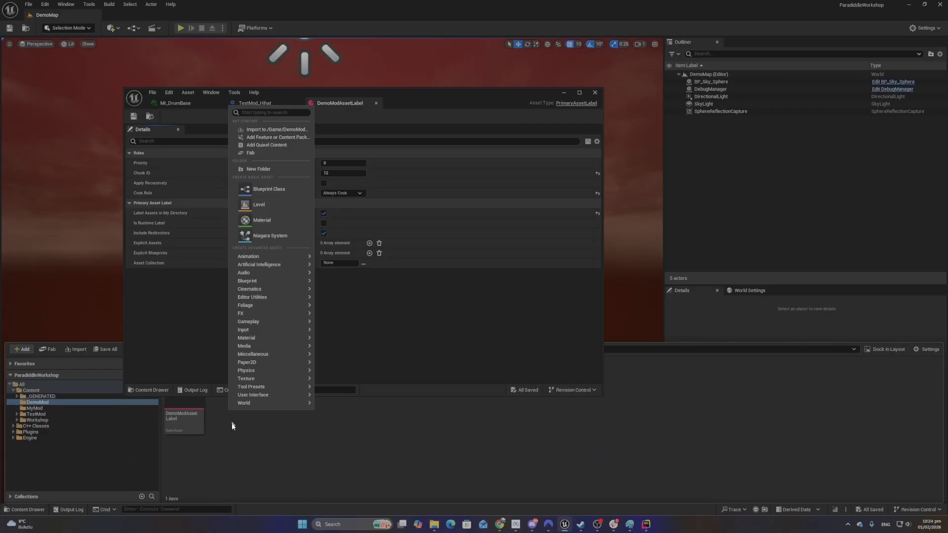
left_click(564, 92)
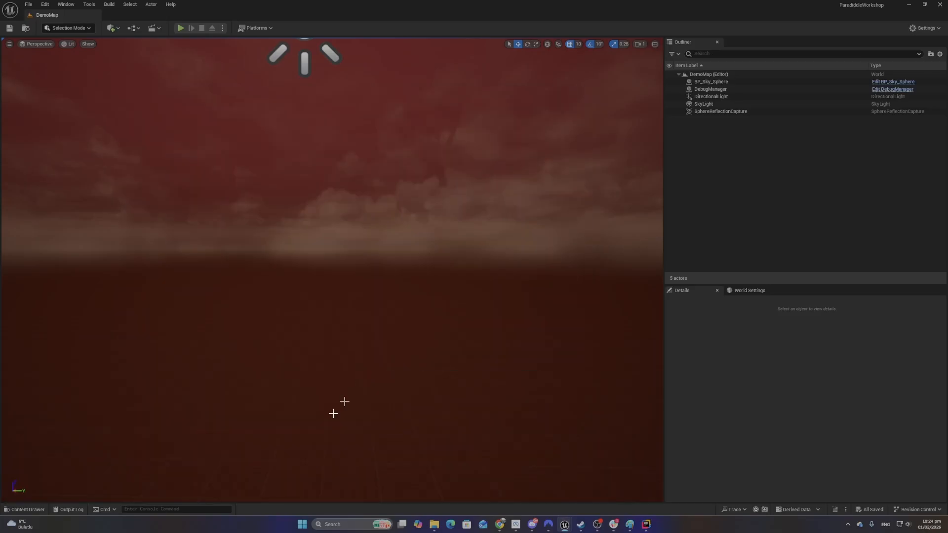
left_click(25, 509)
right_click(241, 413)
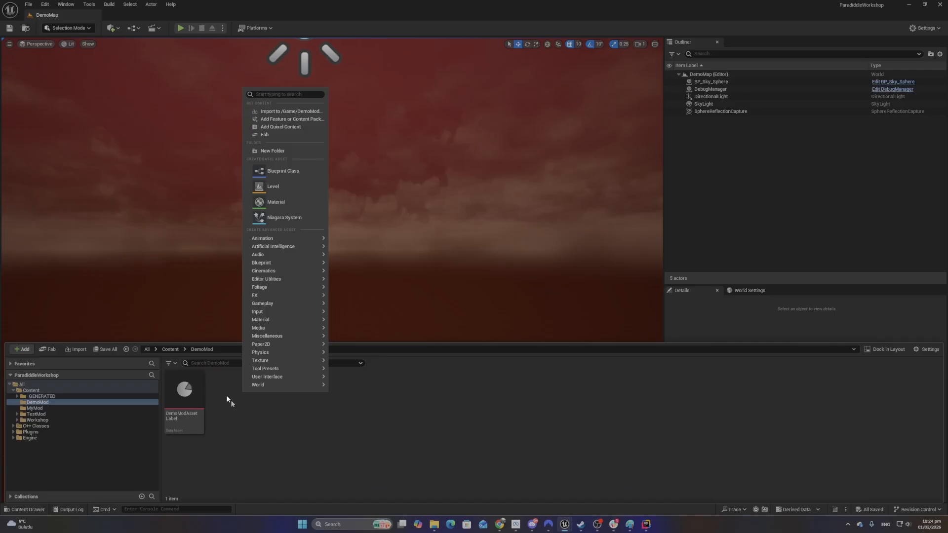
left_click(289, 173)
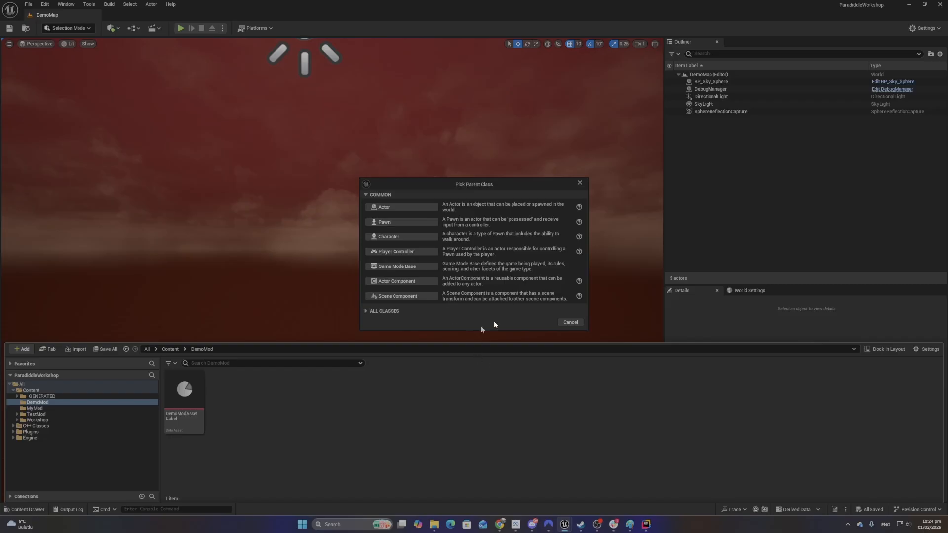
left_click(580, 183)
Start a new Blueprint Class in the DemoMod folder and search all parent classes for "ModMan"
right_click(237, 401)
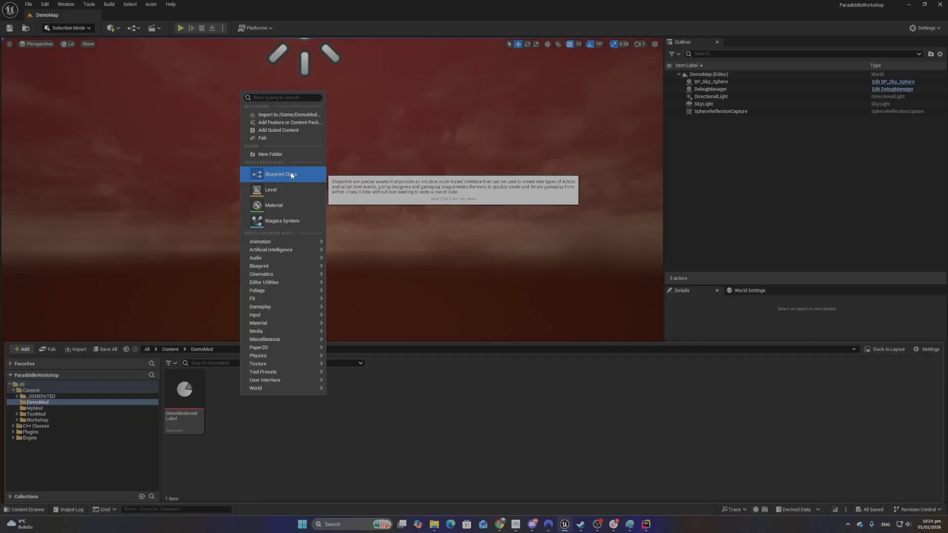
left_click(276, 173)
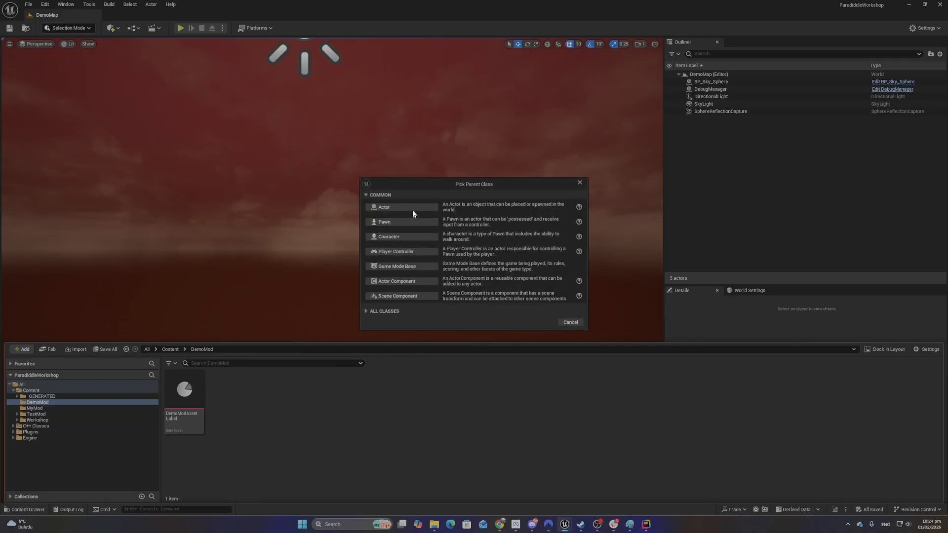
left_click(367, 312)
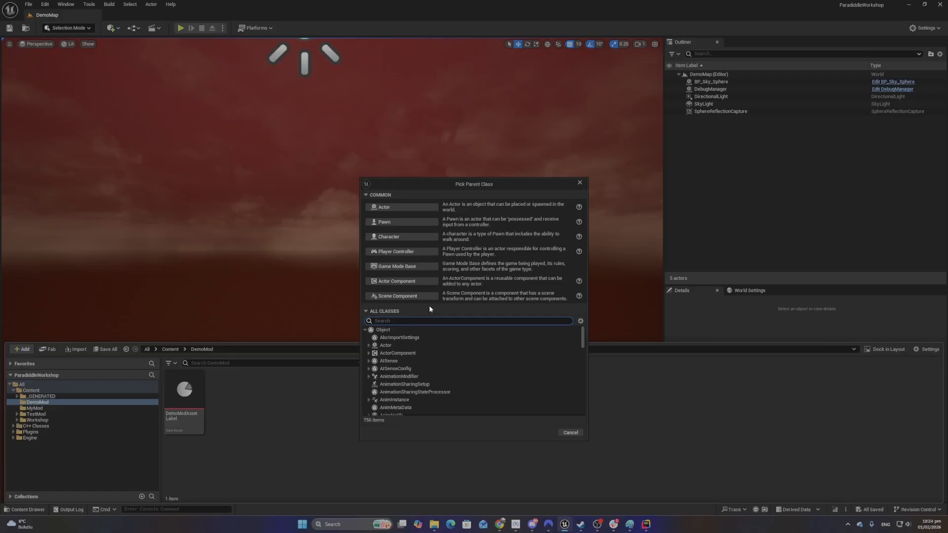
type("ModMan")
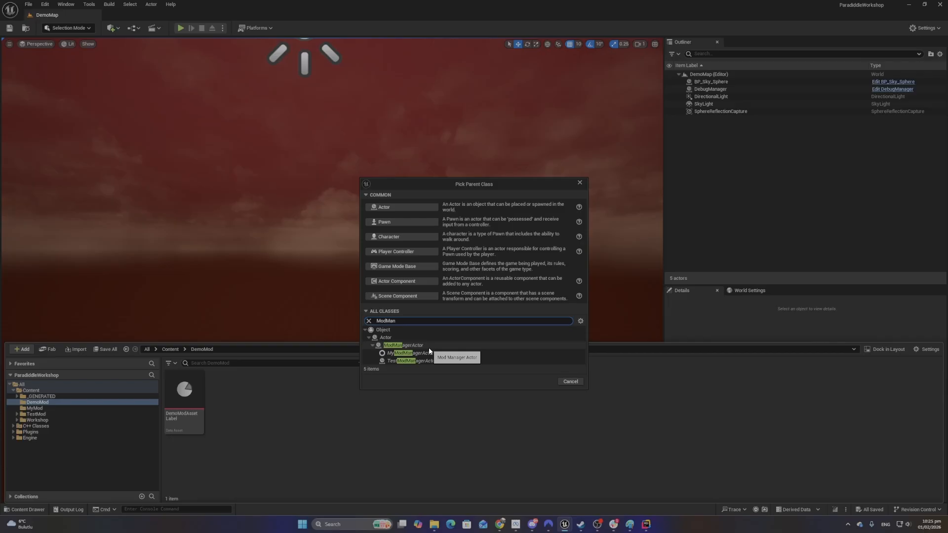
Switch to File Explorer, look at the mod folders in Documents > Paradiddle > Mods, and switch back to Unreal Editor
mouse_move(428, 528)
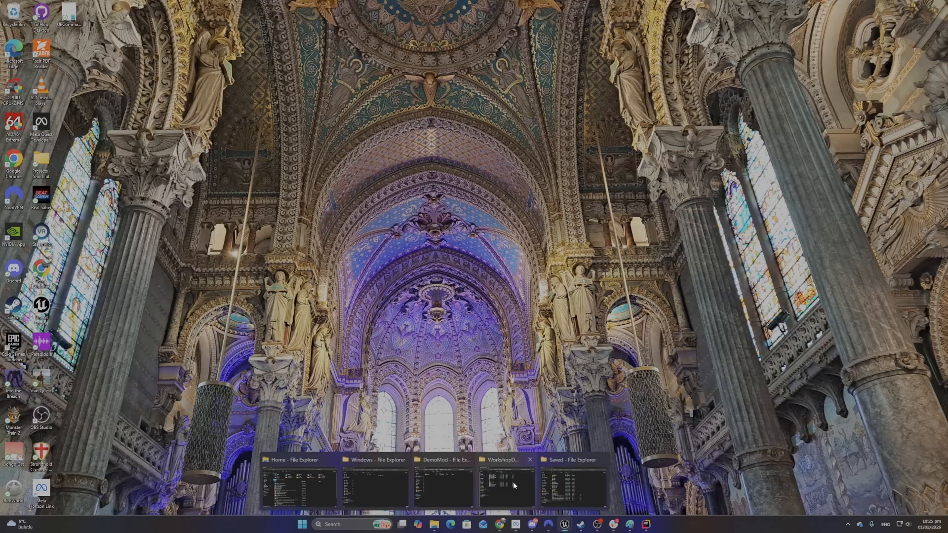
mouse_move(552, 485)
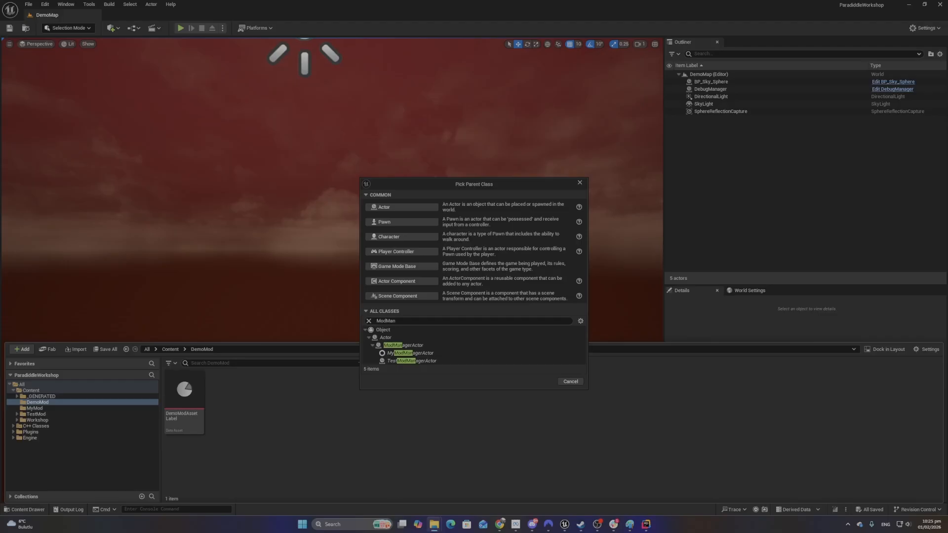
left_click_drag(0, 85, 295, 91)
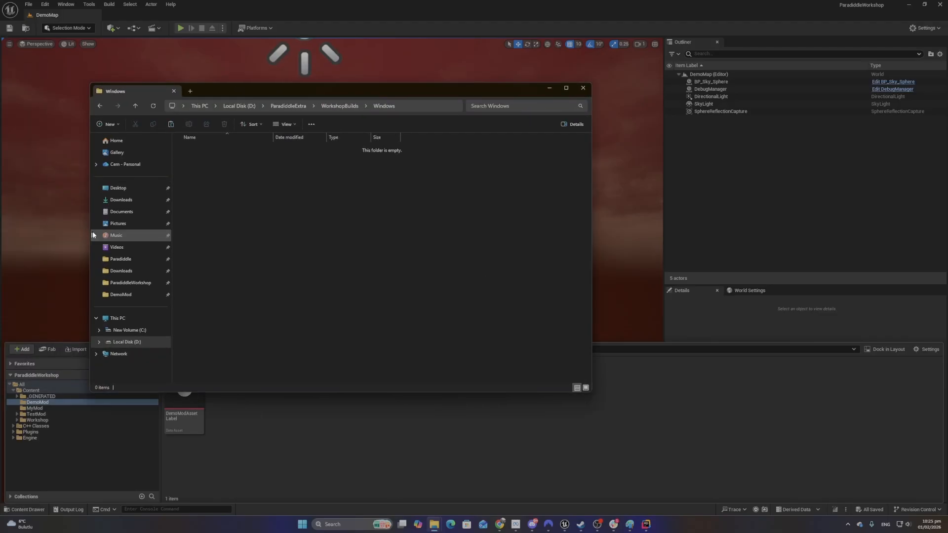
left_click(139, 212)
double_click(218, 183)
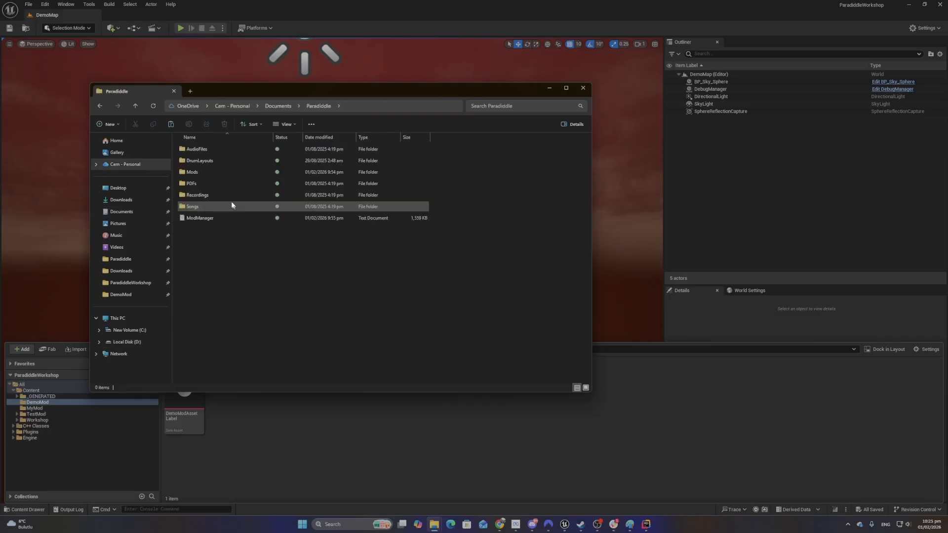
double_click(213, 173)
left_click_drag(285, 267, 232, 139)
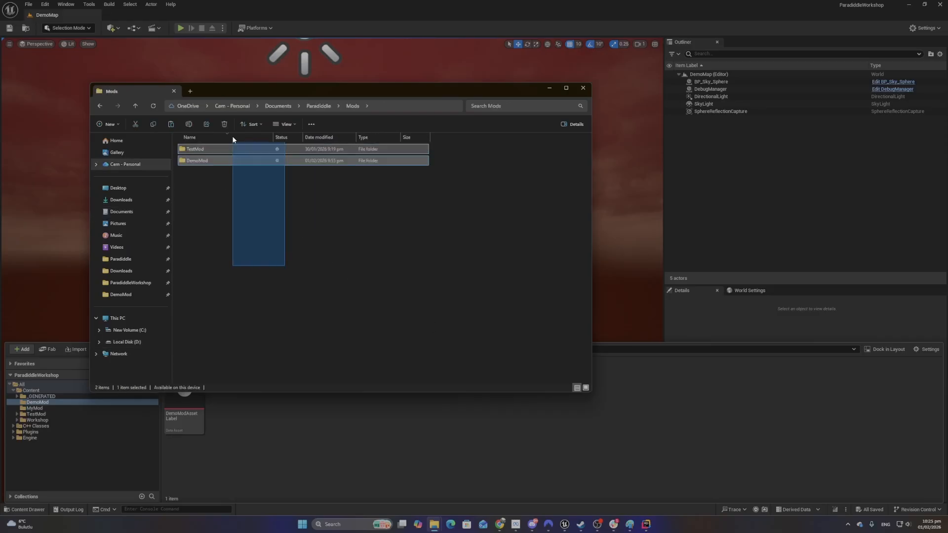
left_click(369, 255)
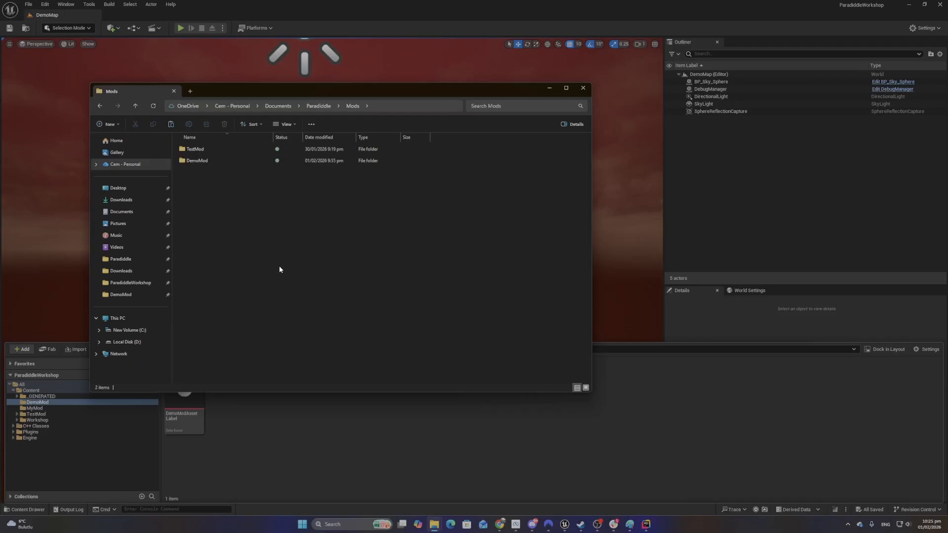
left_click(246, 446)
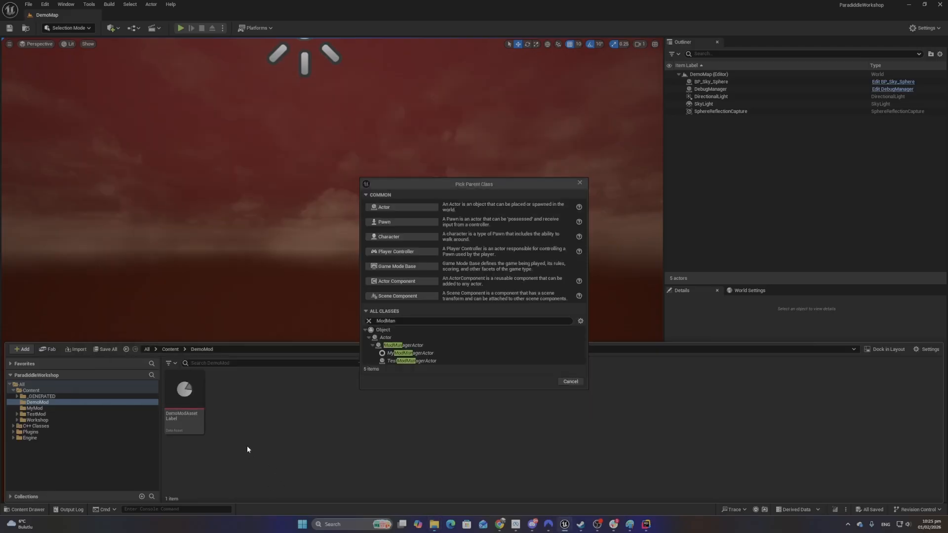
Create the blueprint with ModManagerActor as its parent class and name it DemoModManagerActor
left_click(412, 345)
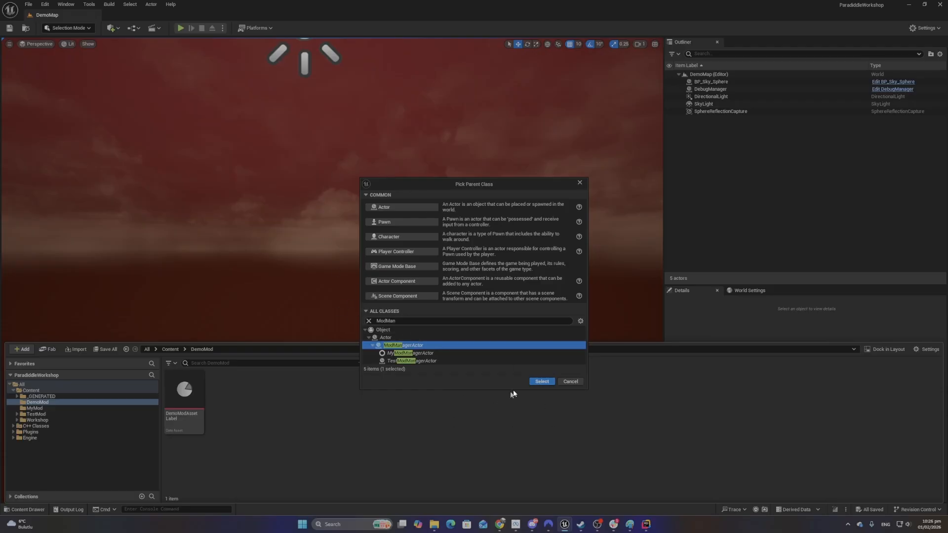
left_click(542, 381)
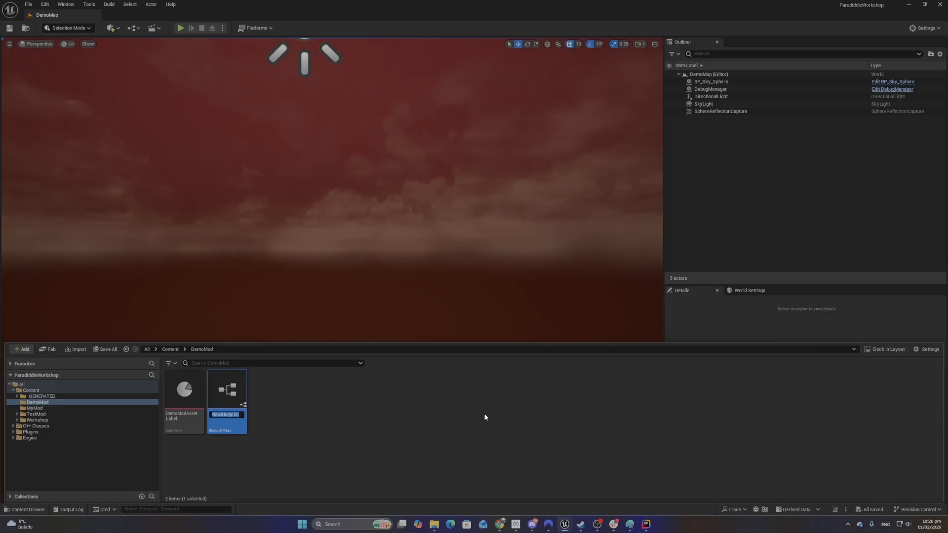
type("DemoMod")
type("ManagerAct")
type("or")
key("Return")
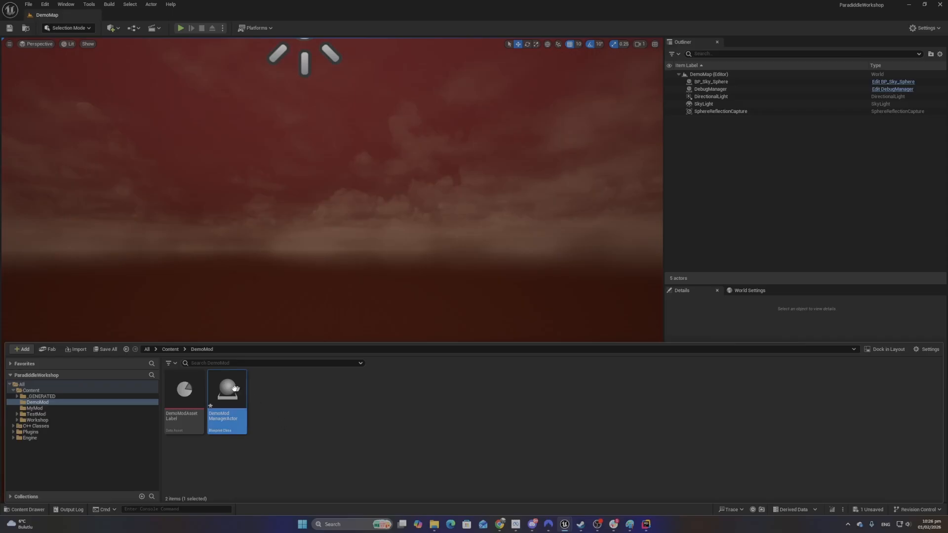
Open the DemoModManagerActor blueprint, save it, and minimize its editor window
left_click(9, 30)
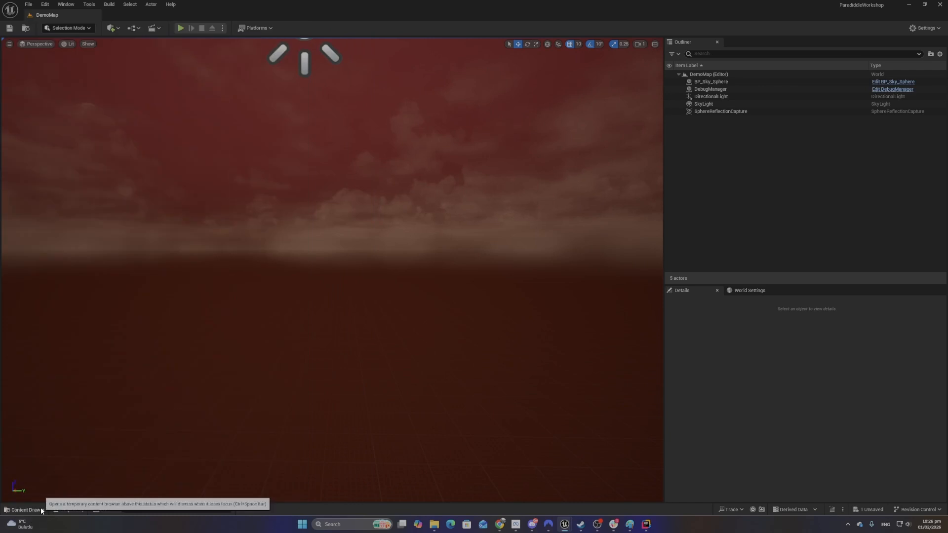
left_click(25, 509)
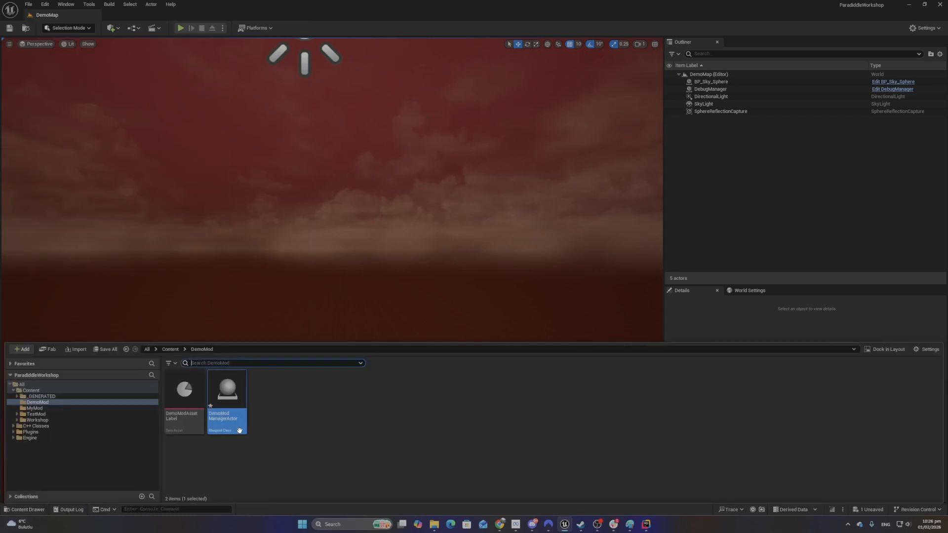
double_click(223, 391)
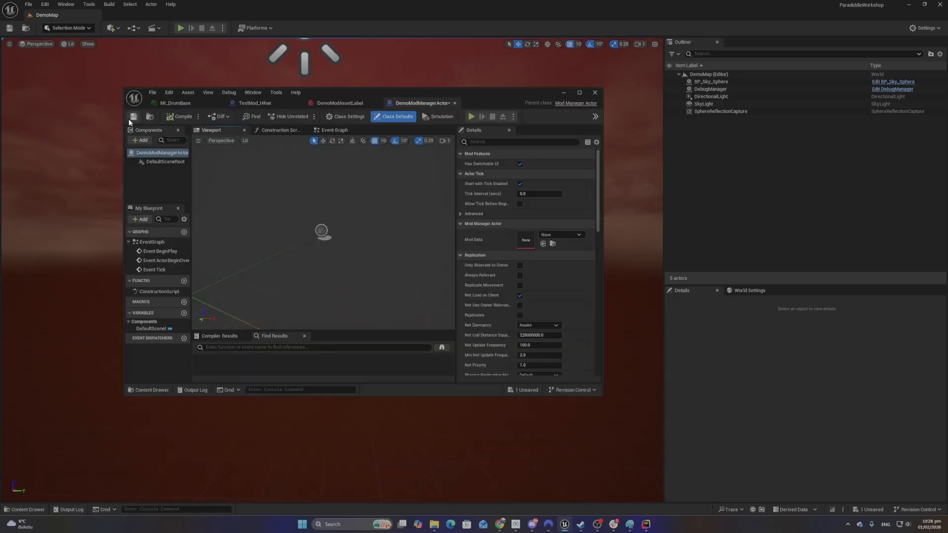
left_click(132, 118)
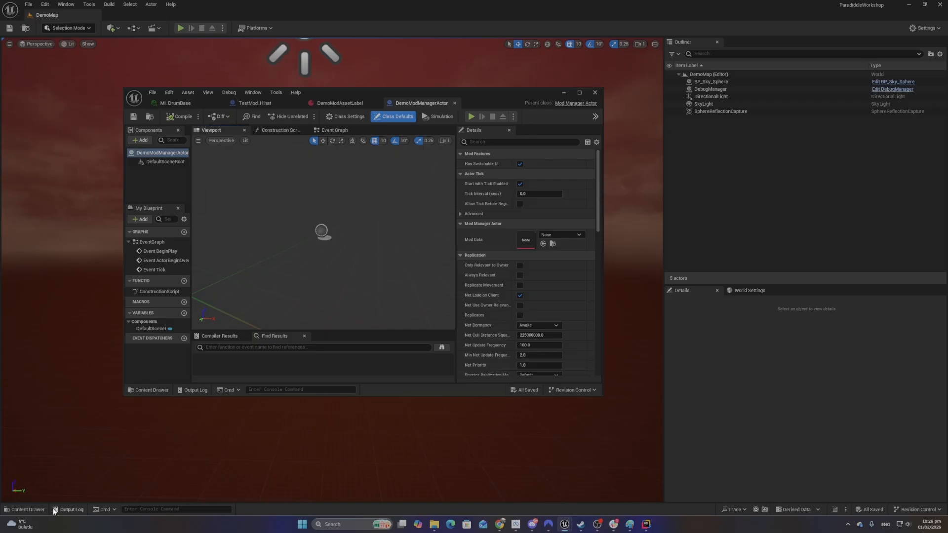
left_click(564, 94)
Examine the mod data categories in MyMod's MyModData asset with its window maximized, and go back to the DemoMod folder
left_click(26, 509)
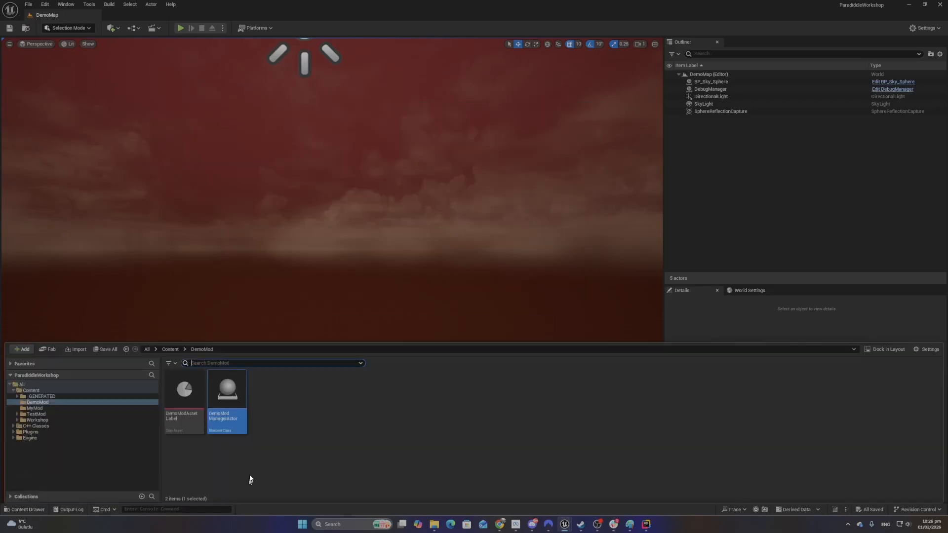
left_click(54, 408)
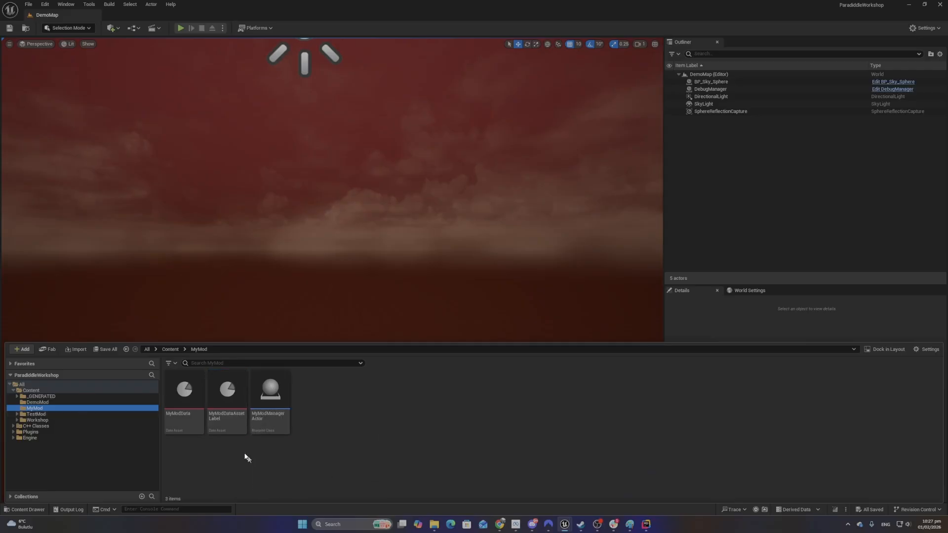
double_click(184, 396)
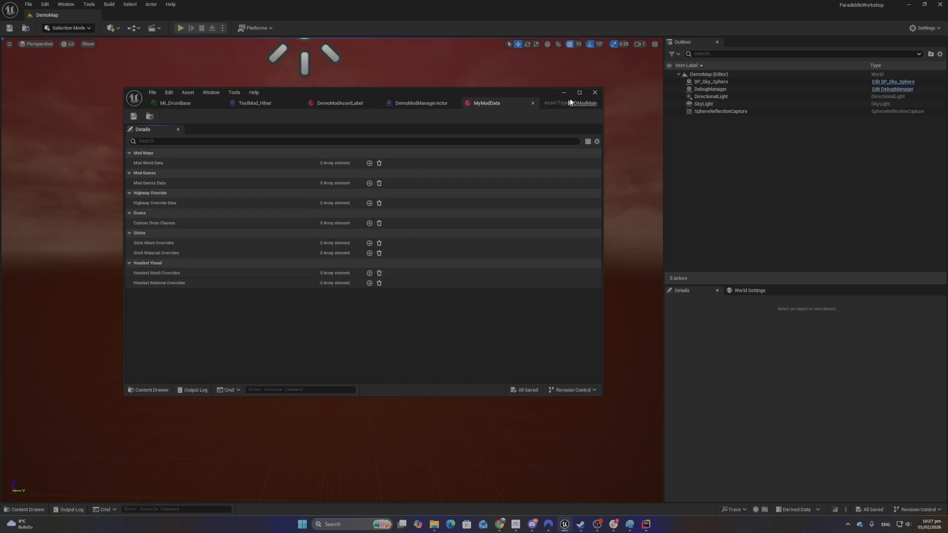
left_click(580, 92)
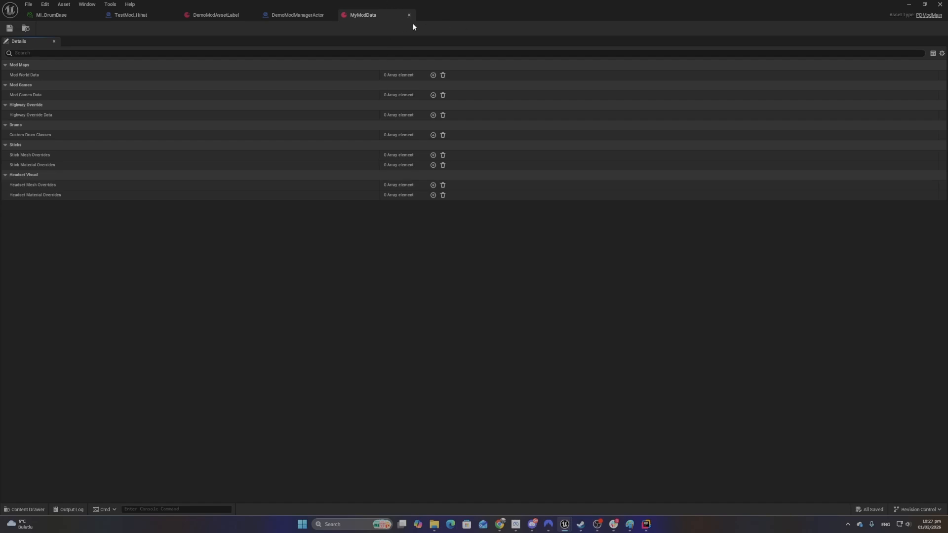
left_click(909, 4)
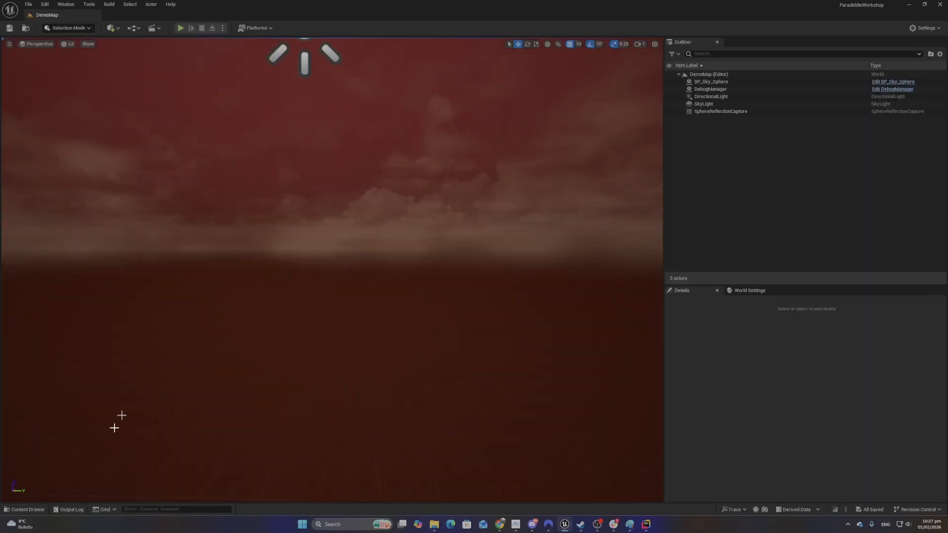
left_click(28, 508)
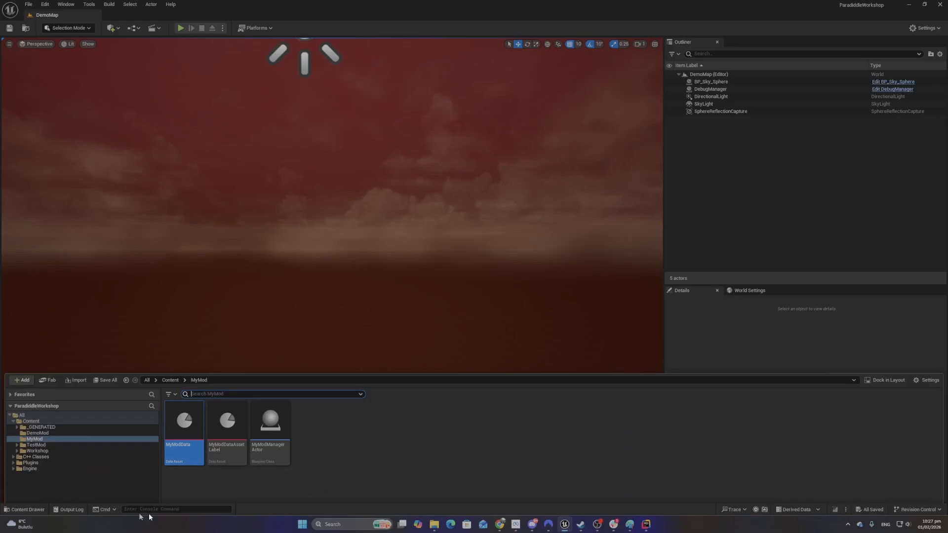
left_click(82, 404)
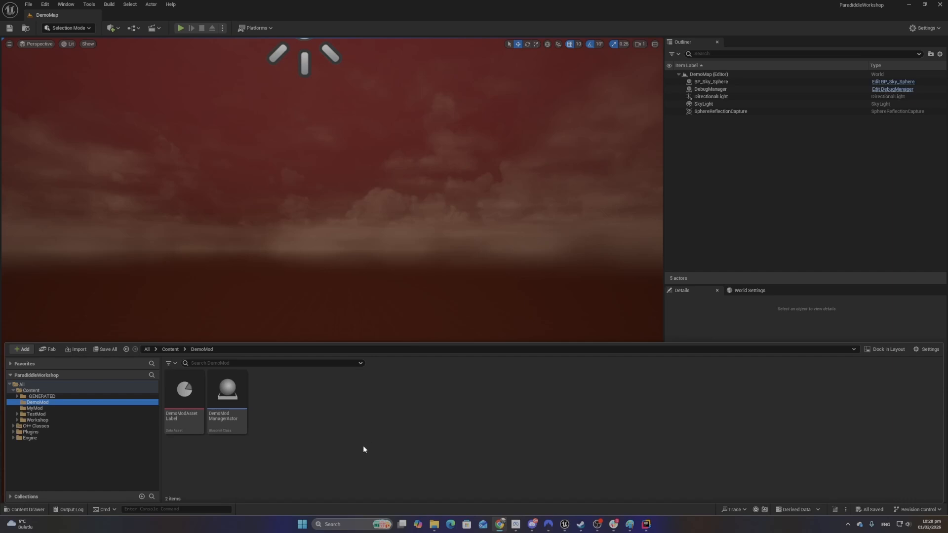
left_click(345, 425)
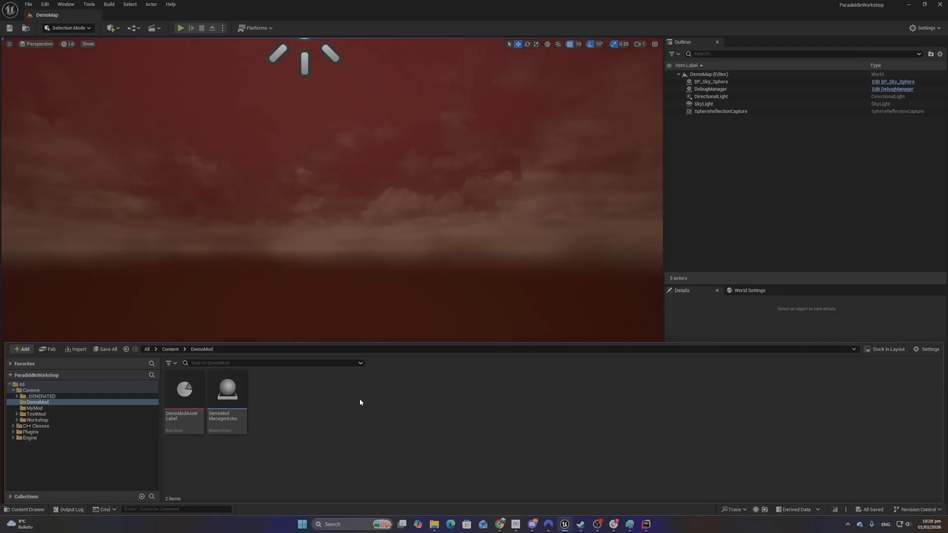
Review MyMod's MyModData asset once more, minimize its window, and show the DemoMod folder's contents again
left_click(60, 409)
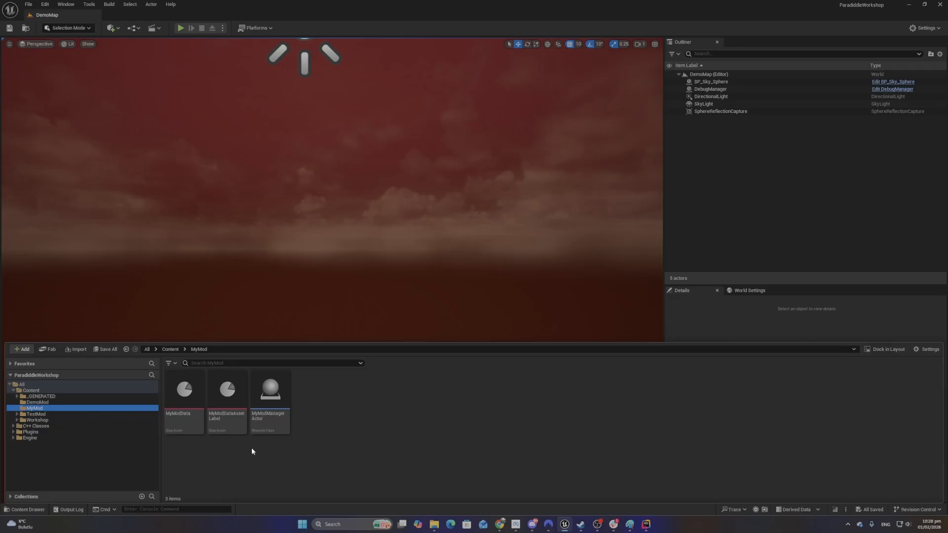
double_click(184, 390)
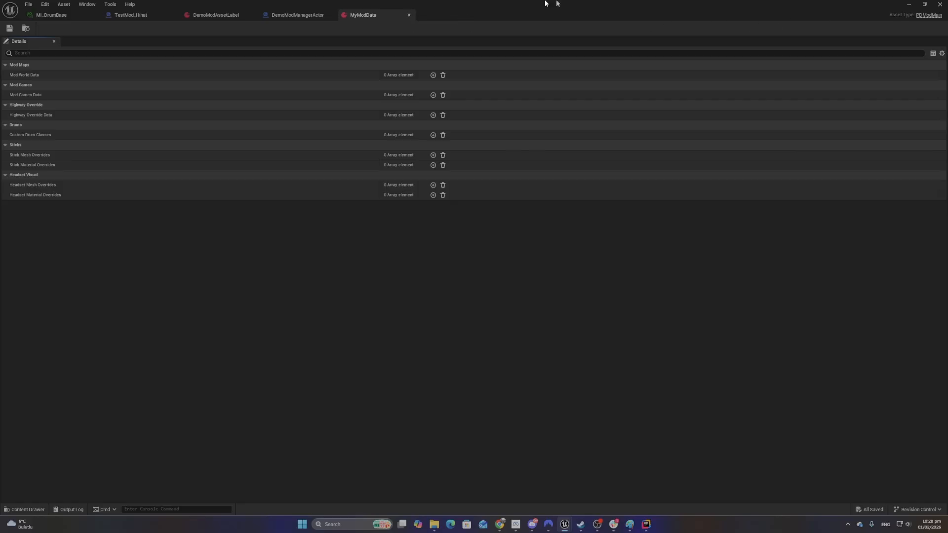
left_click(909, 4)
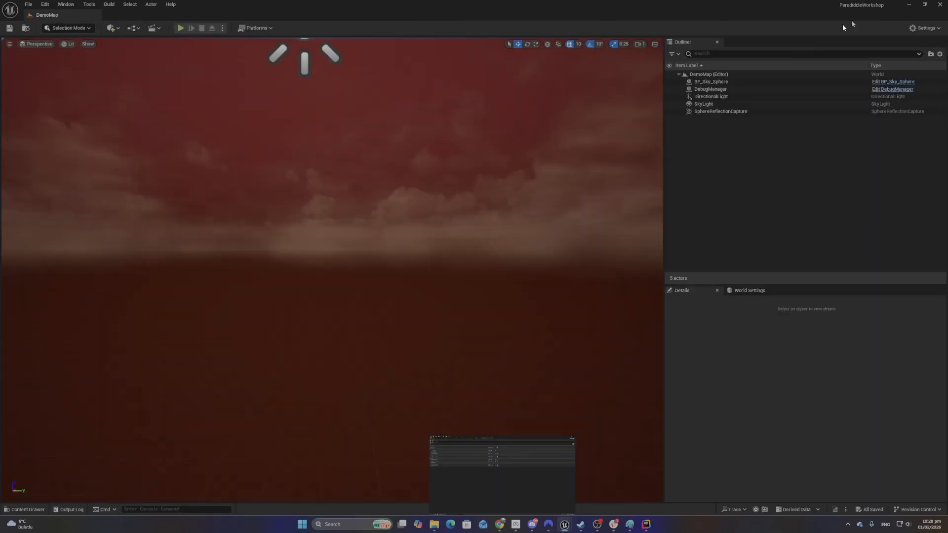
left_click(36, 510)
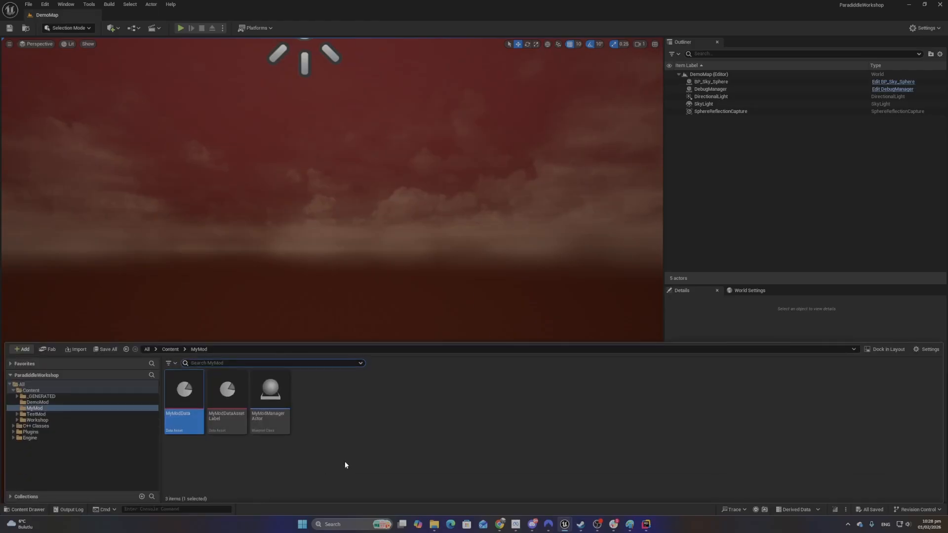
left_click(38, 403)
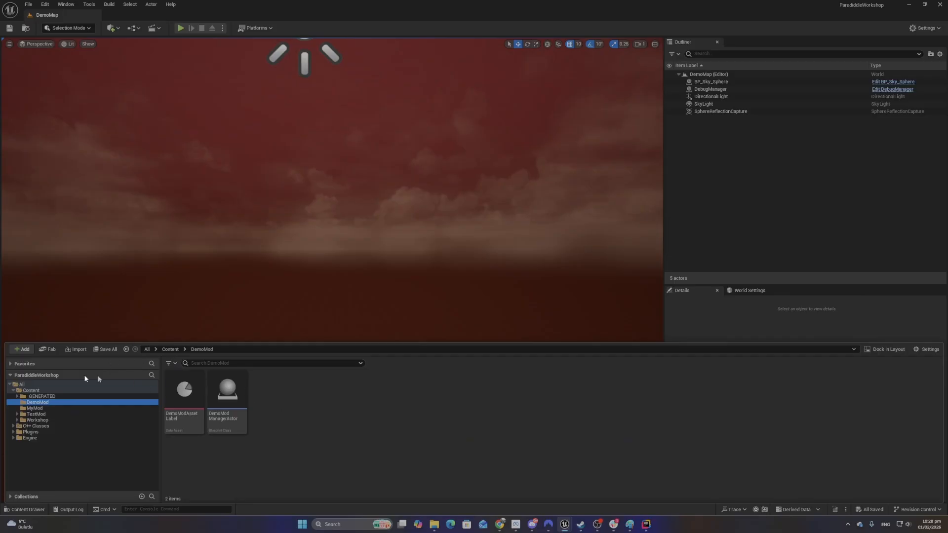
Start importing files into the DemoMod folder and browse to D:\ParadiddleExtra\WorkshopDemoContent
left_click(24, 350)
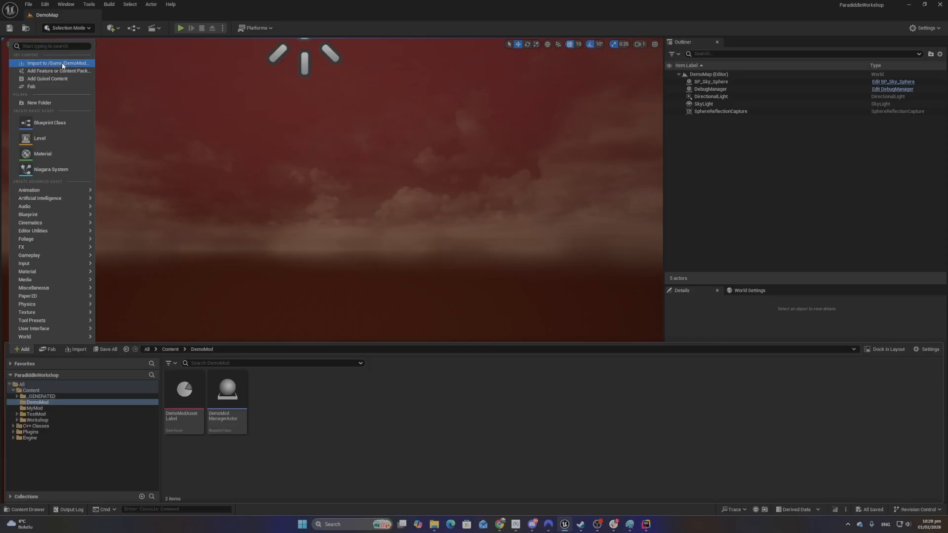
left_click(315, 452)
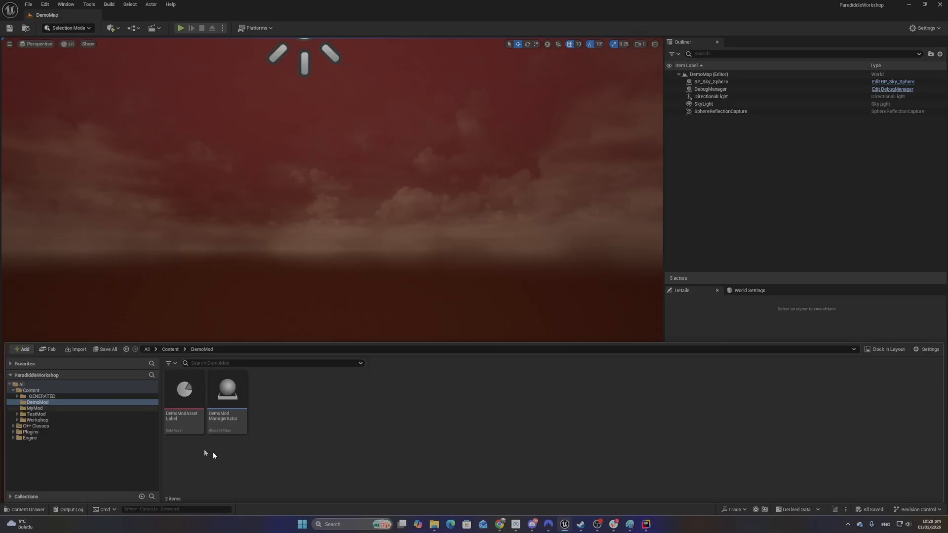
left_click(20, 350)
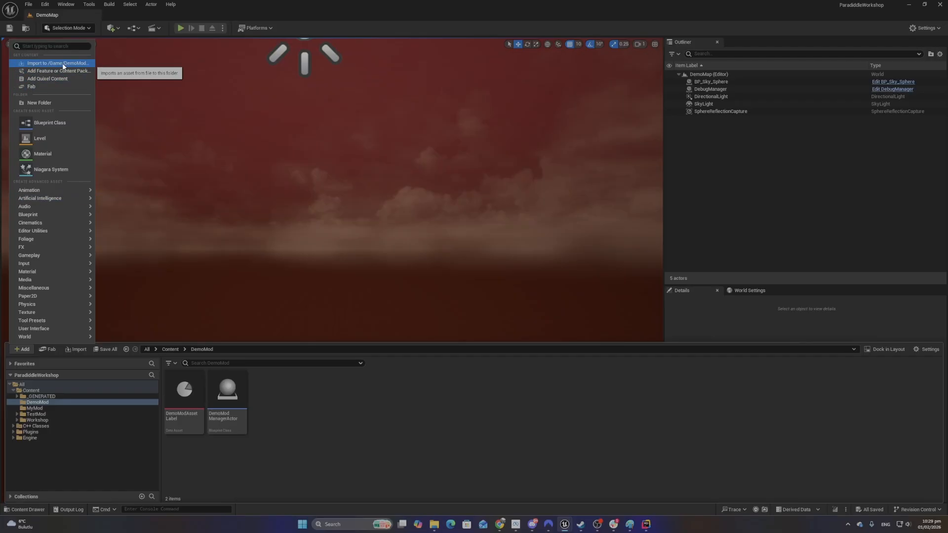
mouse_move(30, 312)
left_click(75, 64)
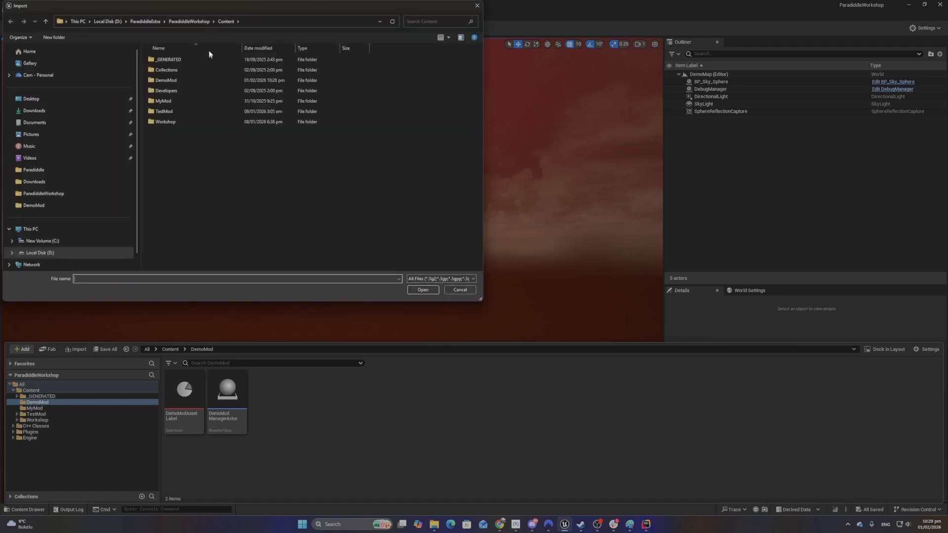
left_click(114, 21)
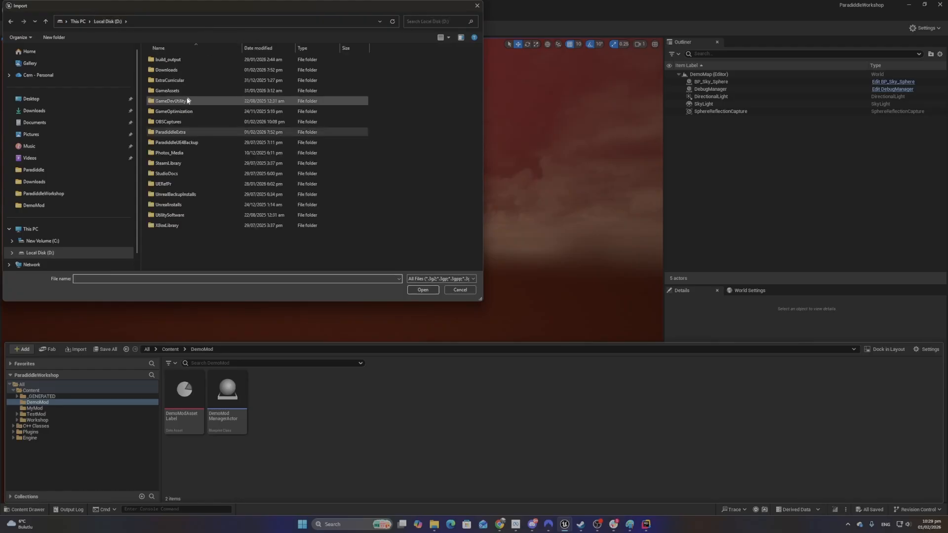
double_click(183, 132)
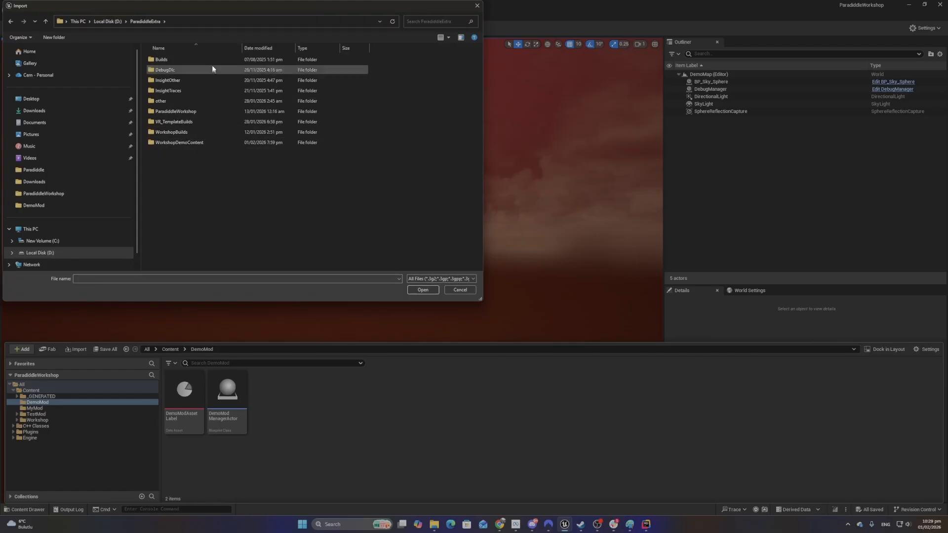
double_click(209, 143)
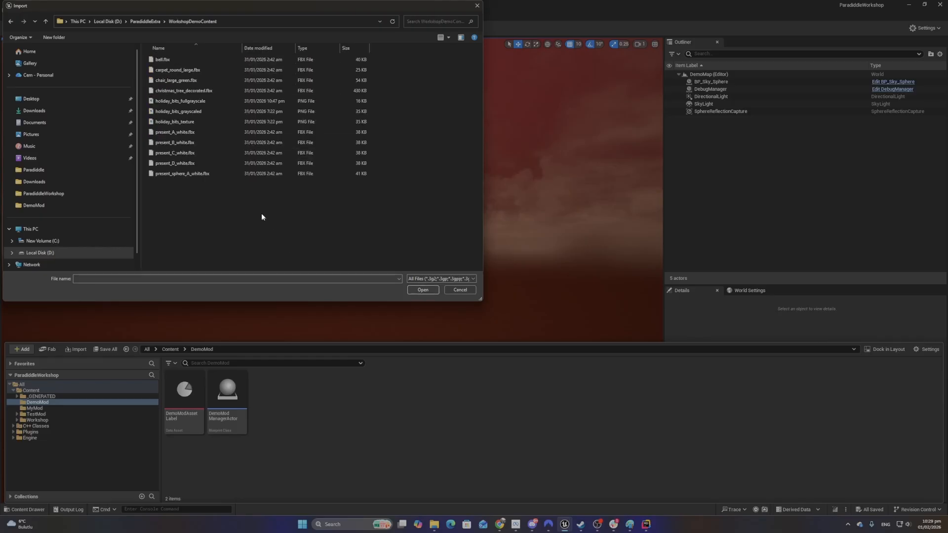
Import all the FBX and PNG files of WorkshopDemoContent with the default FBX options, close the message log, and show DemoMod's contents
left_click_drag(199, 198, 174, 45)
left_click(424, 290)
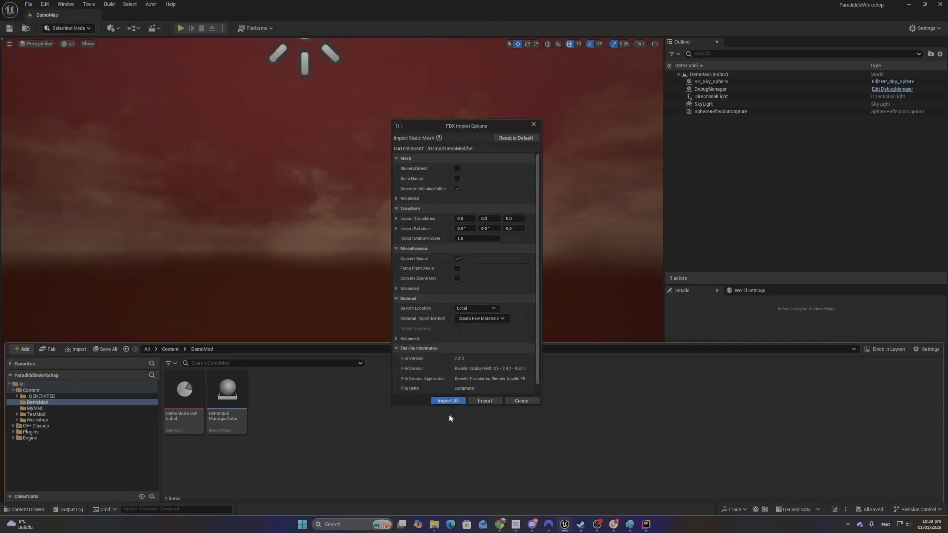
left_click(449, 401)
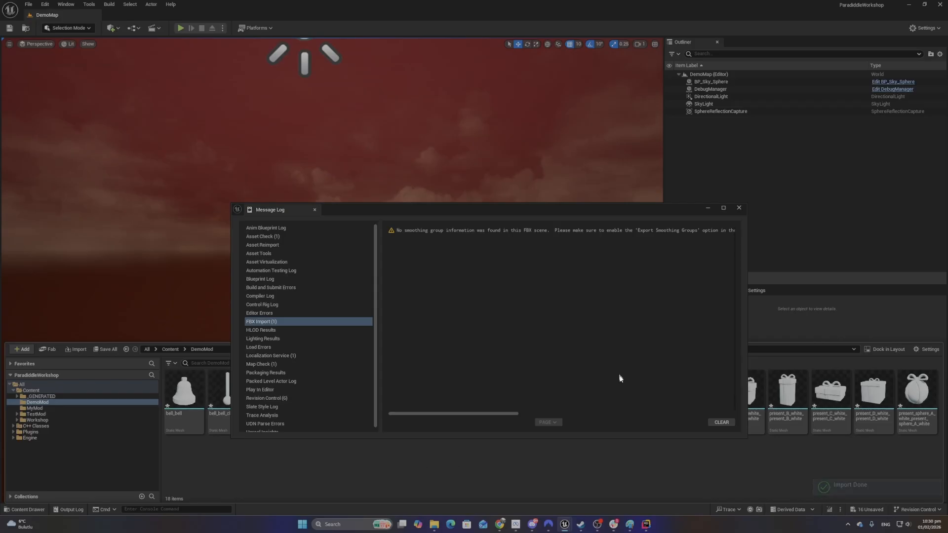
left_click(739, 208)
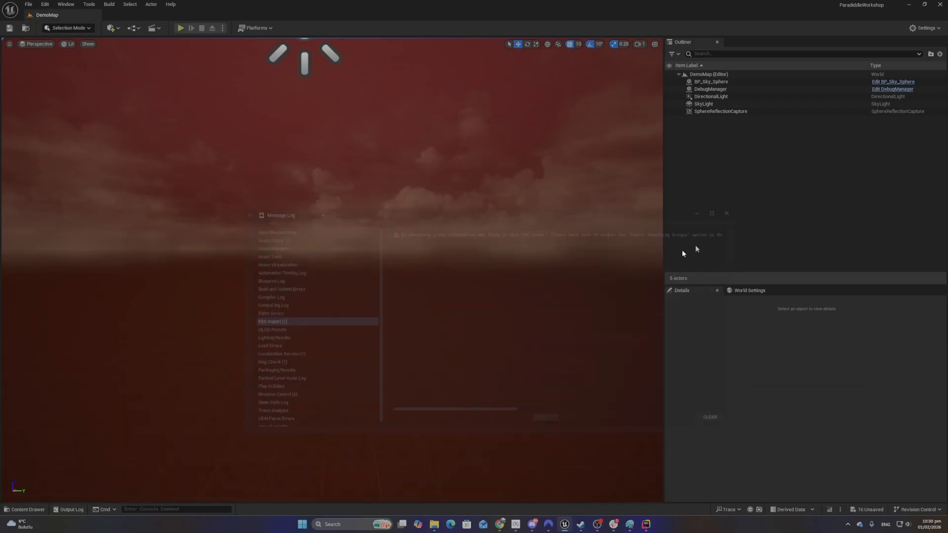
left_click(25, 510)
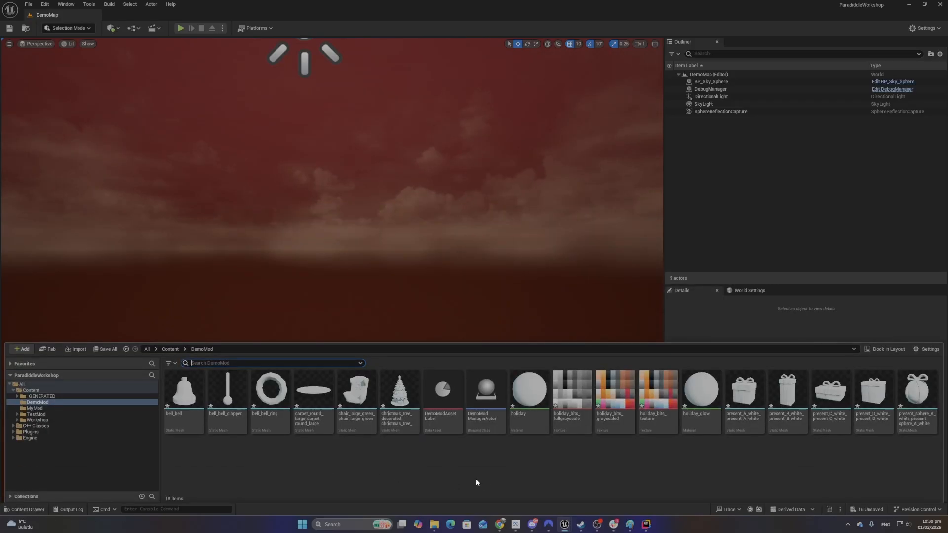
right_click(275, 480)
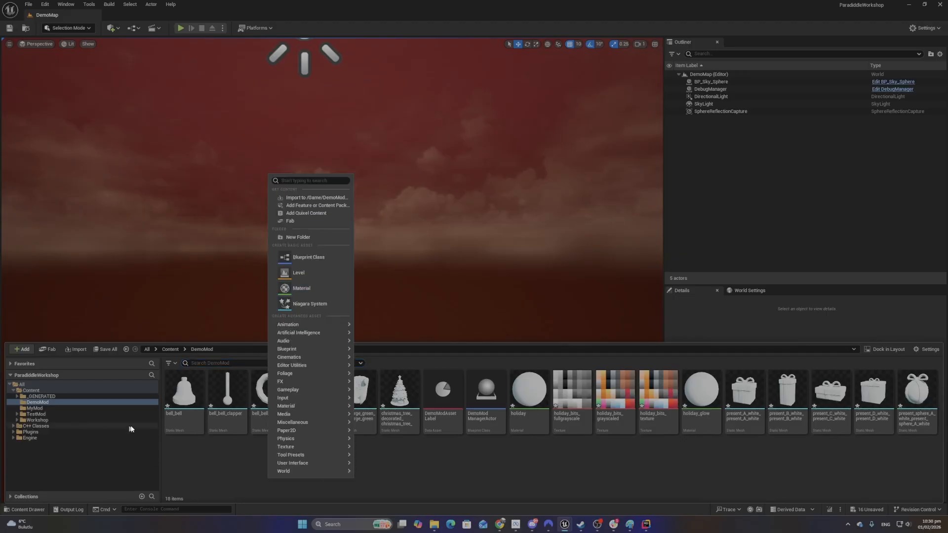
left_click(197, 475)
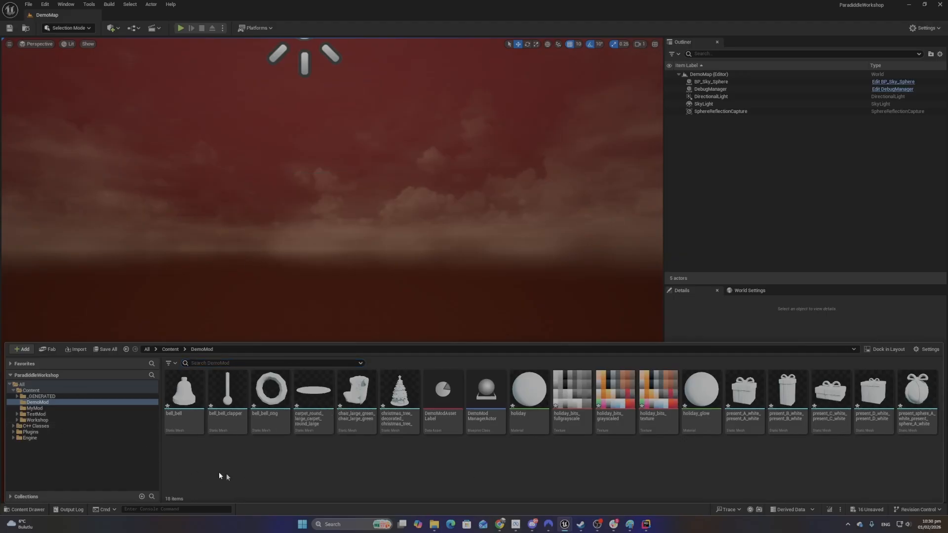
left_click(22, 350)
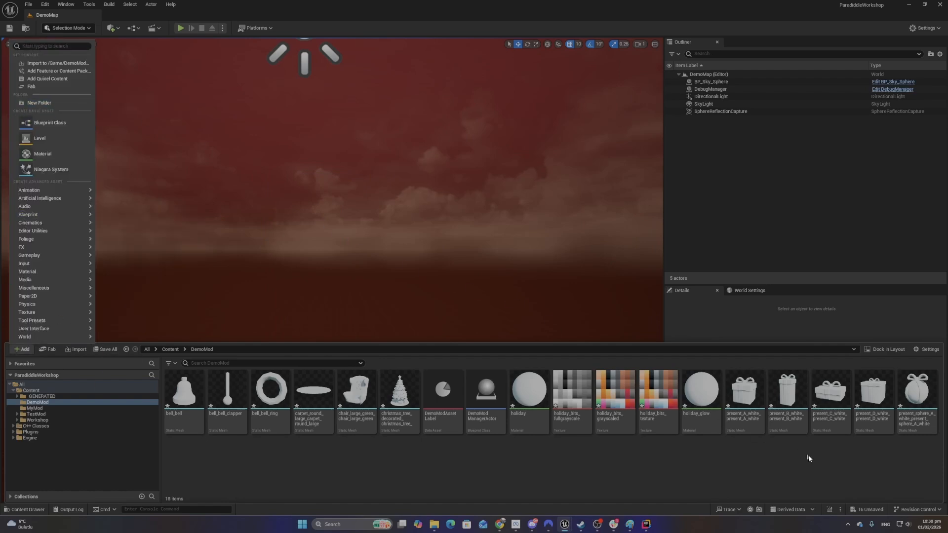
left_click(752, 456)
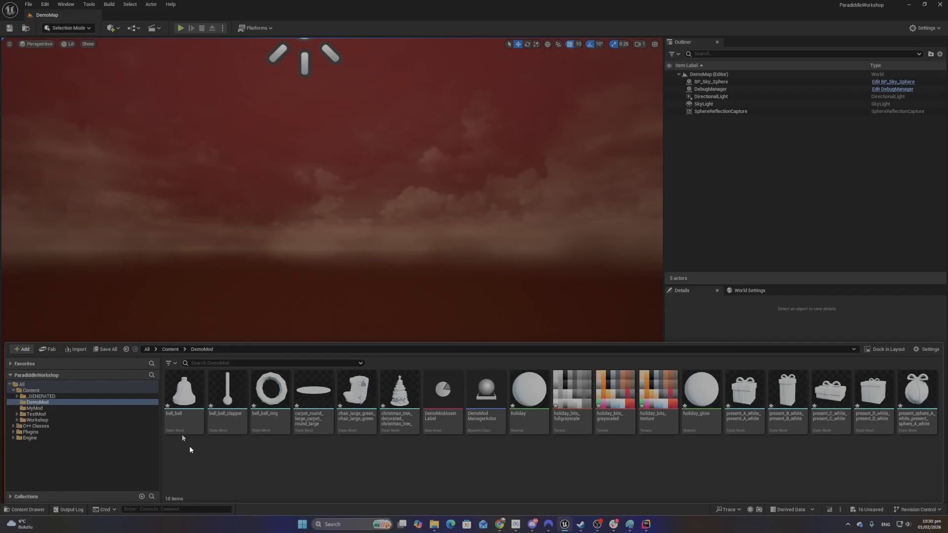
Create a new folder named Meshes inside the DemoMod folder
right_click(226, 463)
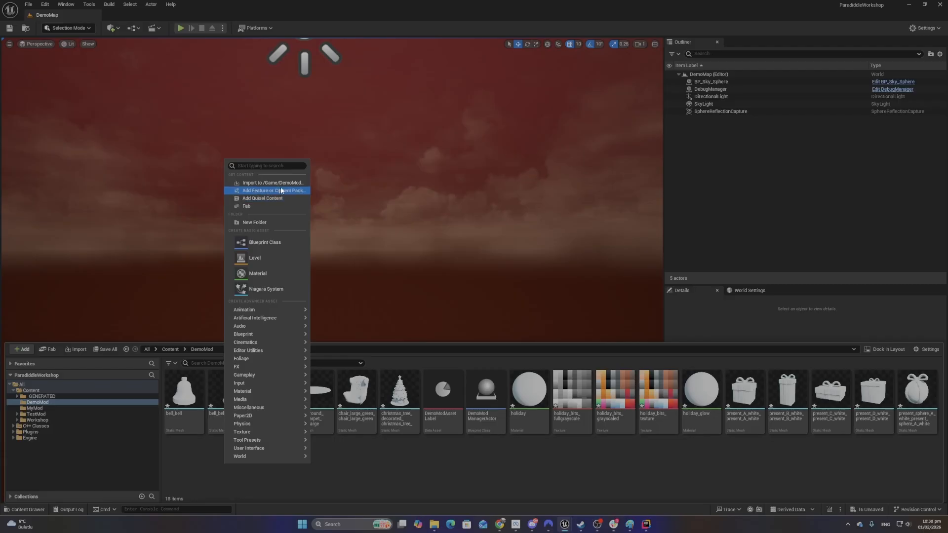
left_click(277, 223)
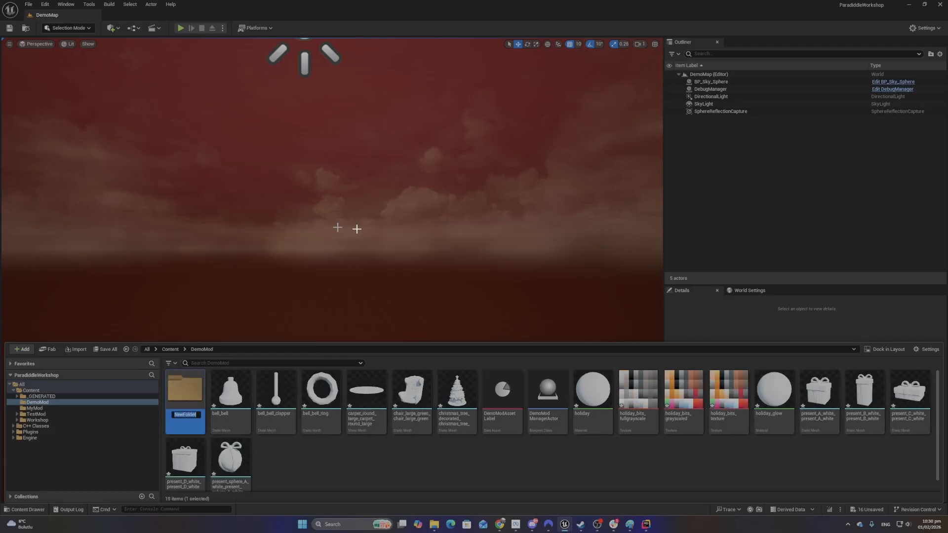
type("MEs")
key("BackSpace")
key("BackSpace")
type("eshes")
key("Return")
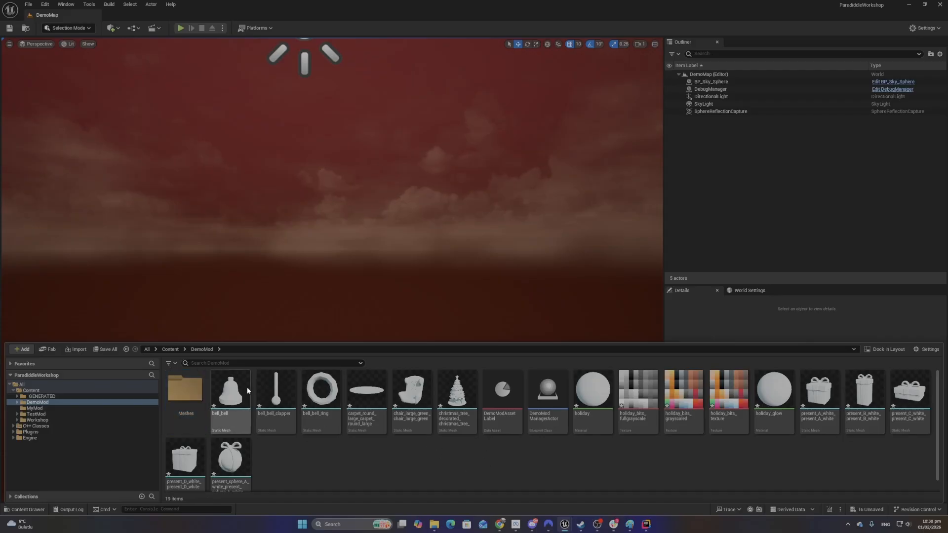
Move the three bell meshes and the carpet, chair and Christmas tree meshes into the Meshes folder
left_click(245, 388)
left_click(277, 393, "ctrl")
left_click(331, 400, "ctrl")
left_click(367, 403, "ctrl")
left_click(412, 402, "ctrl")
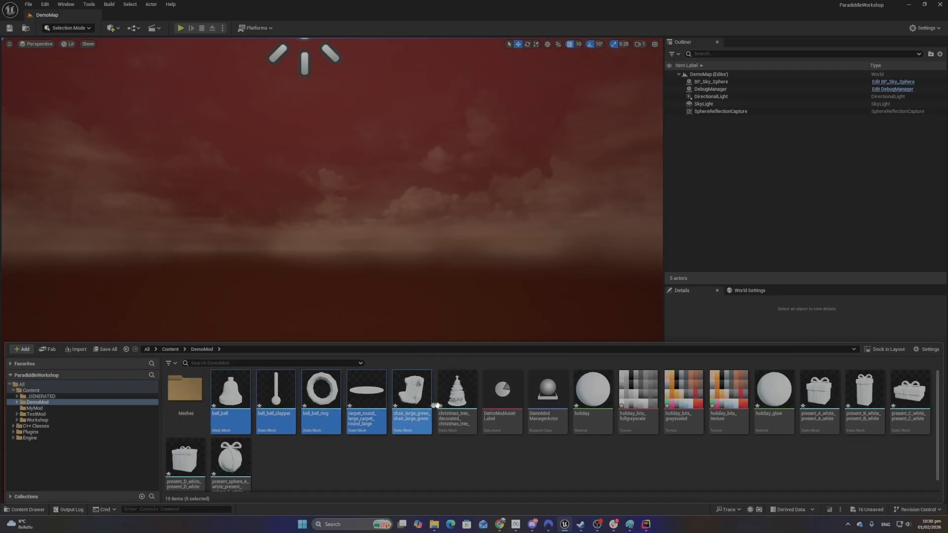
left_click(453, 402, "ctrl")
left_click_drag(299, 402, 188, 396)
left_click(266, 424)
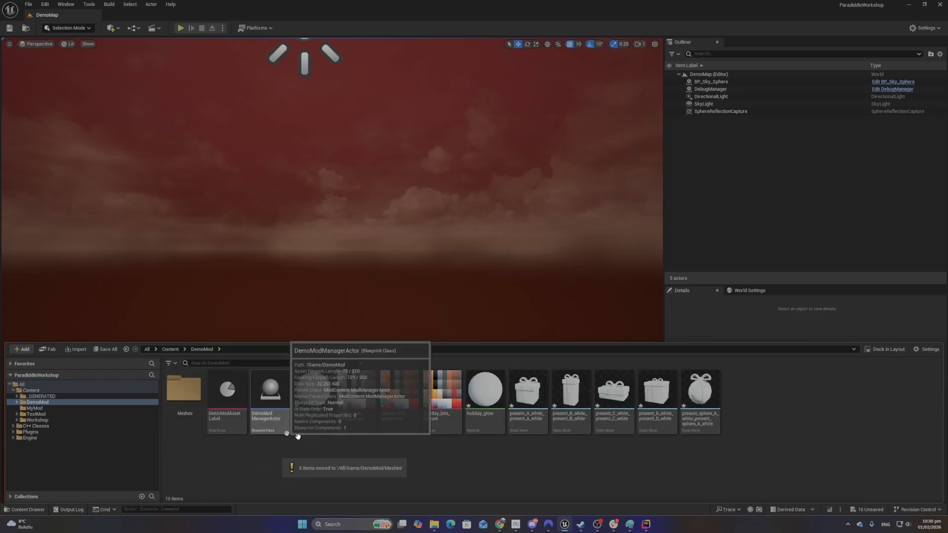
Move the present A, B, C, D and sphere A static meshes into the Meshes folder
left_click(525, 404)
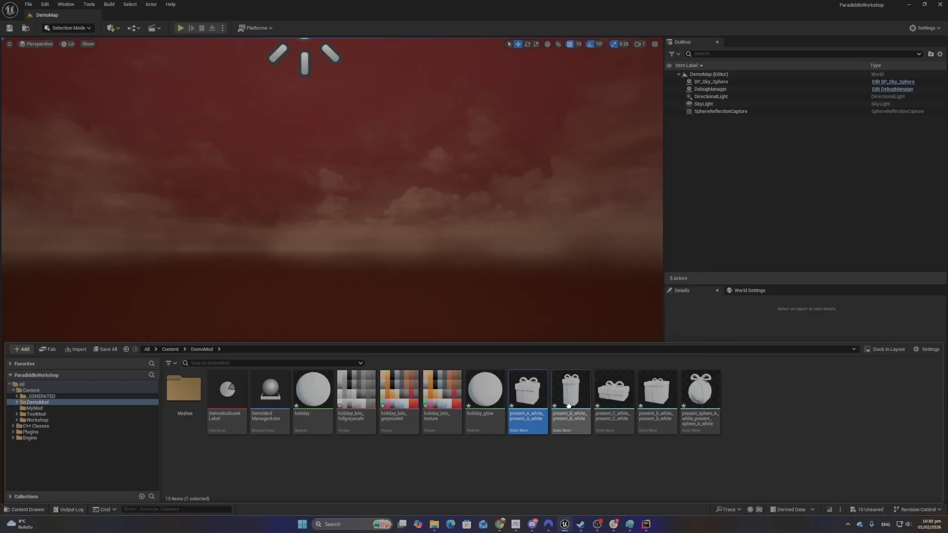
left_click(568, 404, "ctrl")
left_click(630, 404, "ctrl")
left_click(674, 407, "ctrl")
left_click(701, 398, "ctrl")
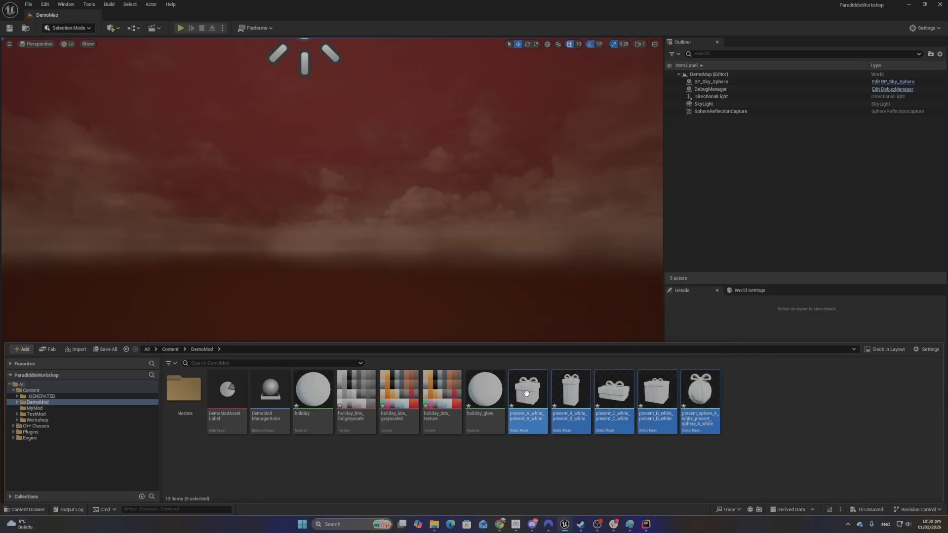
left_click_drag(540, 403, 174, 394)
left_click(210, 404)
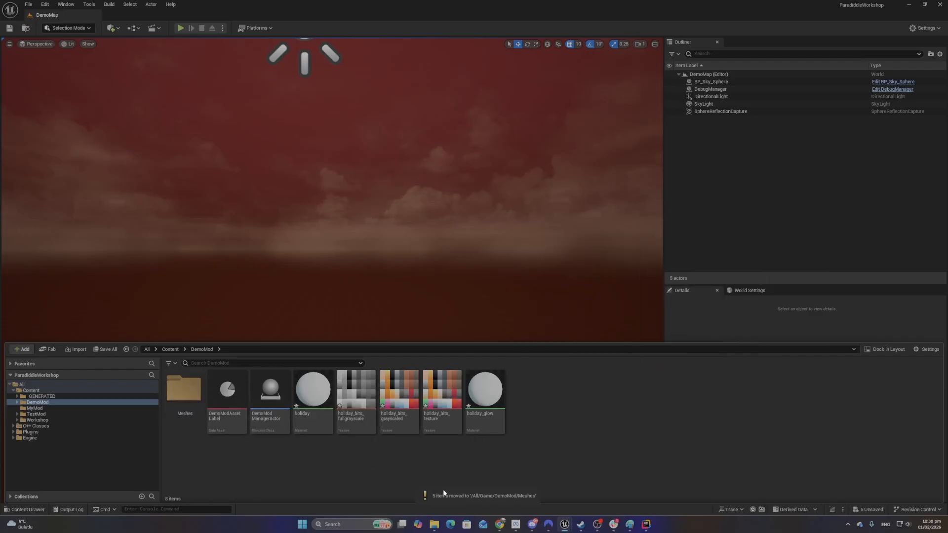
Delete the imported holiday and holiday_glow materials from the DemoMod folder
left_click(477, 417)
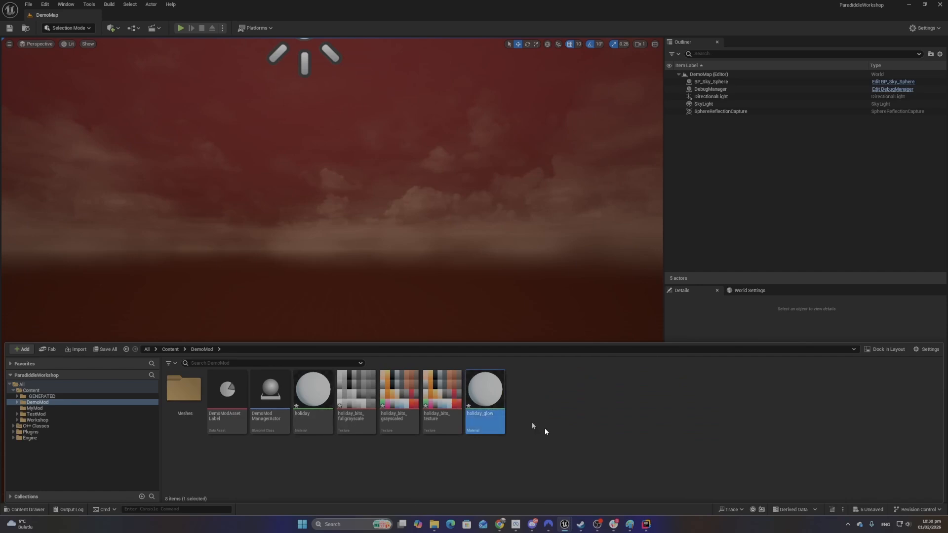
left_click(300, 413, "ctrl")
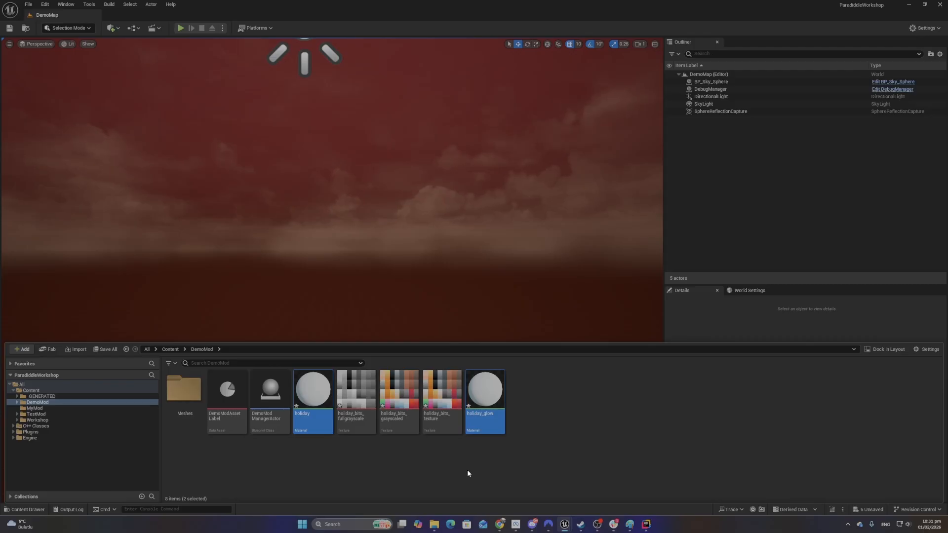
key("Delete")
left_click(489, 383)
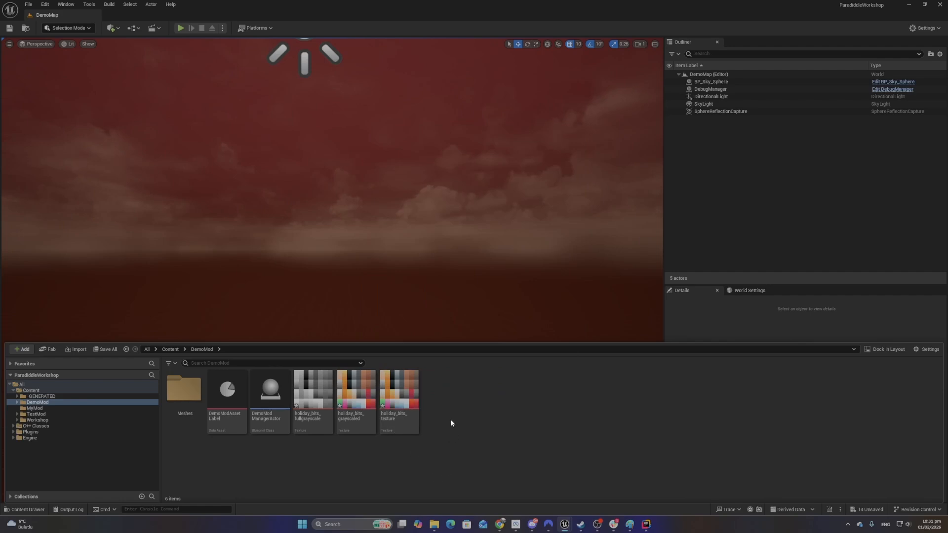
Create a new folder named Textures inside the DemoMod folder
right_click(461, 410)
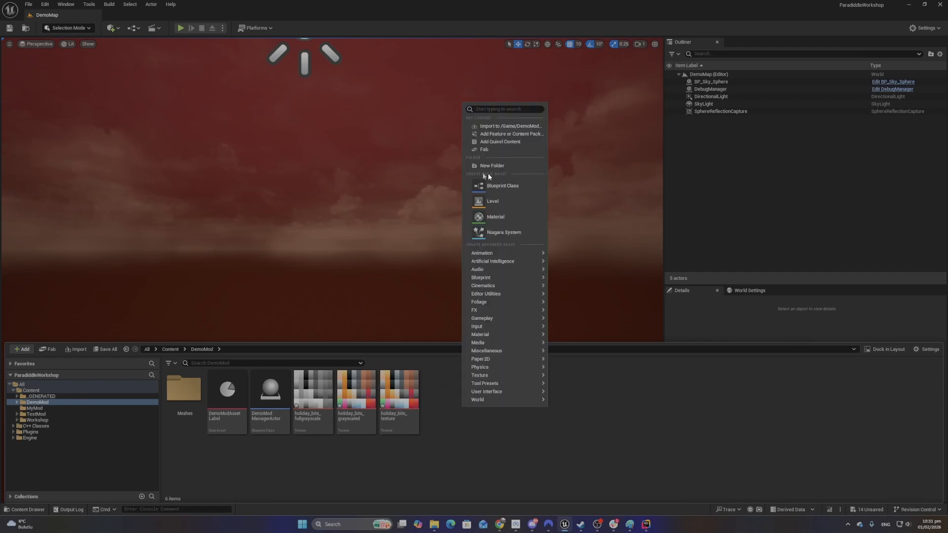
left_click(522, 165)
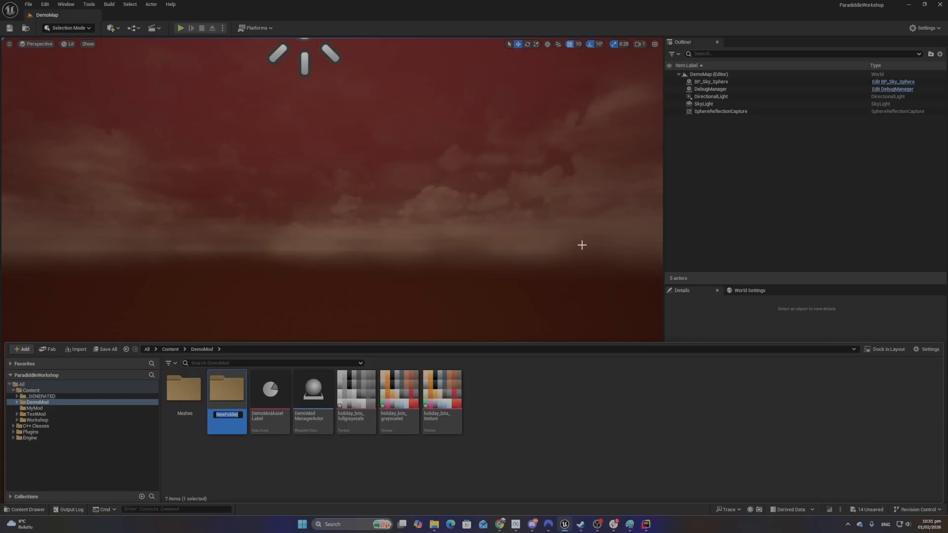
type("Textures")
key("Return")
Move the holiday_bits_texture, holiday_bits_grayscaled and holiday_bits_fullgrayscale textures into the Textures folder
left_click(459, 412)
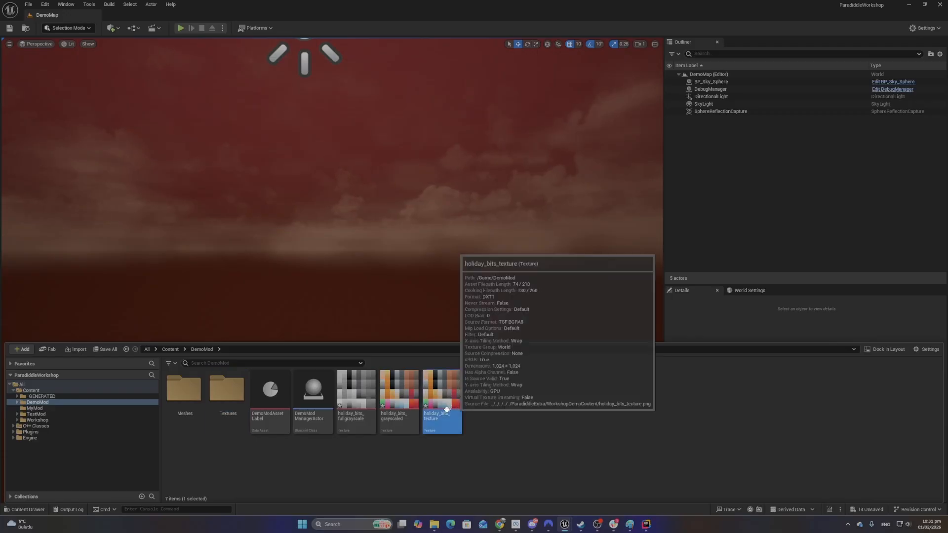
left_click(395, 409, "ctrl")
left_click(364, 424, "ctrl")
left_click_drag(364, 425, 224, 408)
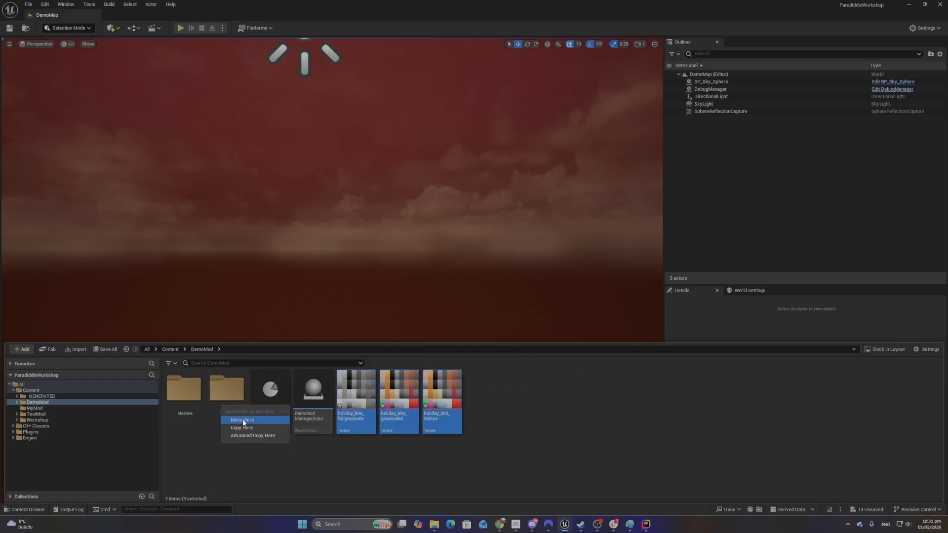
left_click(243, 420)
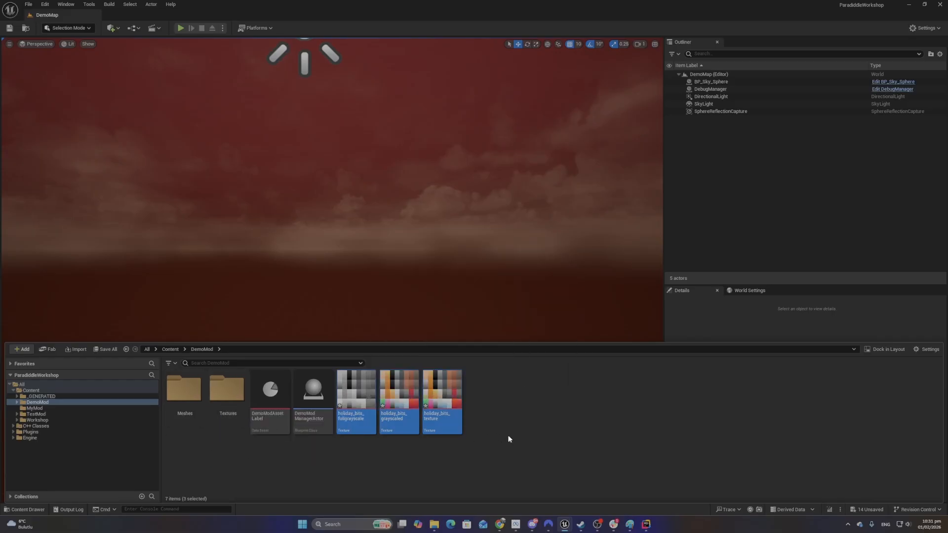
Check the contents of DemoMod's Meshes folder and save all unsaved assets
left_click(25, 6)
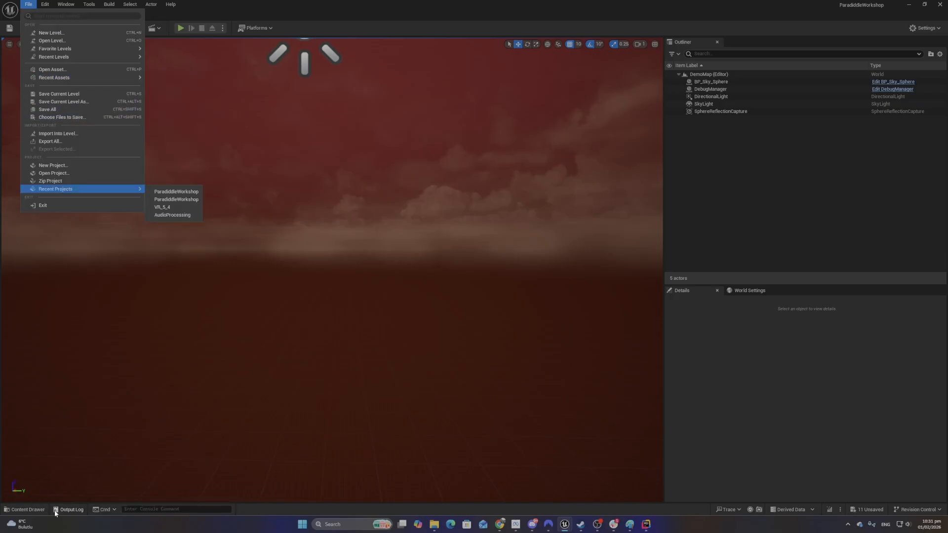
left_click(25, 510)
double_click(199, 405)
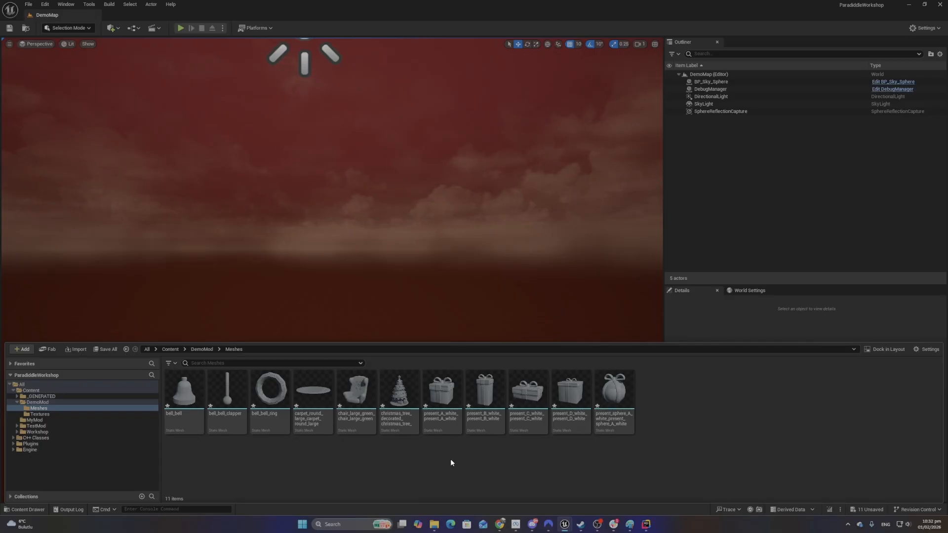
left_click(30, 3)
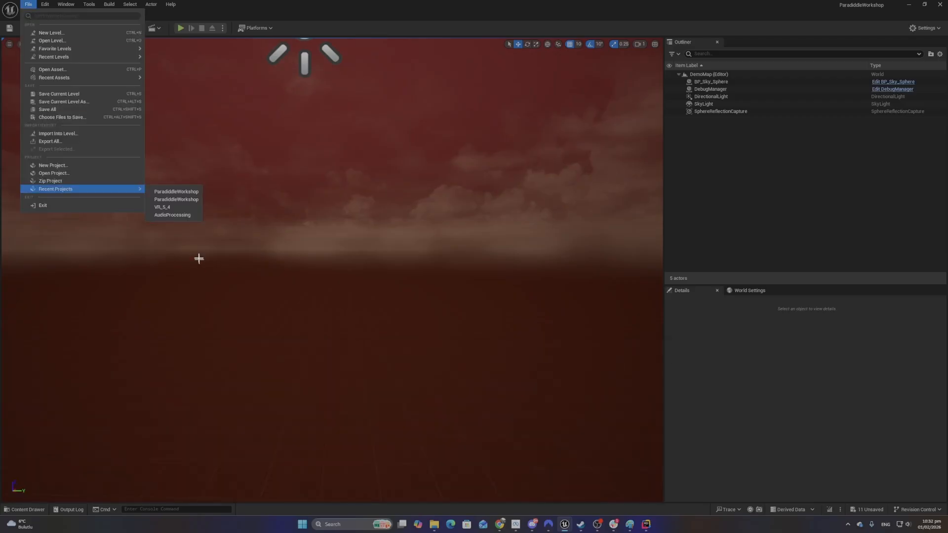
left_click(55, 109)
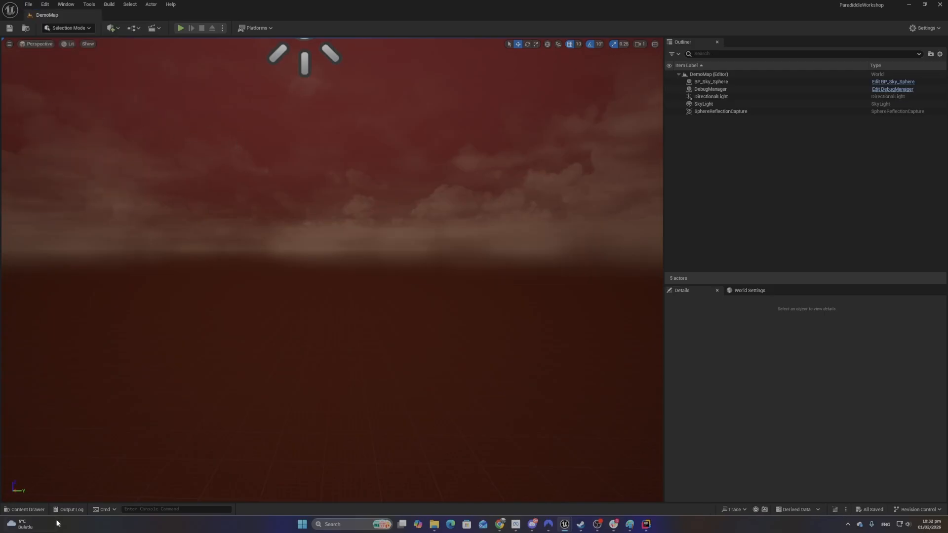
Open the DemoModManagerActor blueprint from the DemoMod folder and override its Init Mod from Main function
left_click(35, 509)
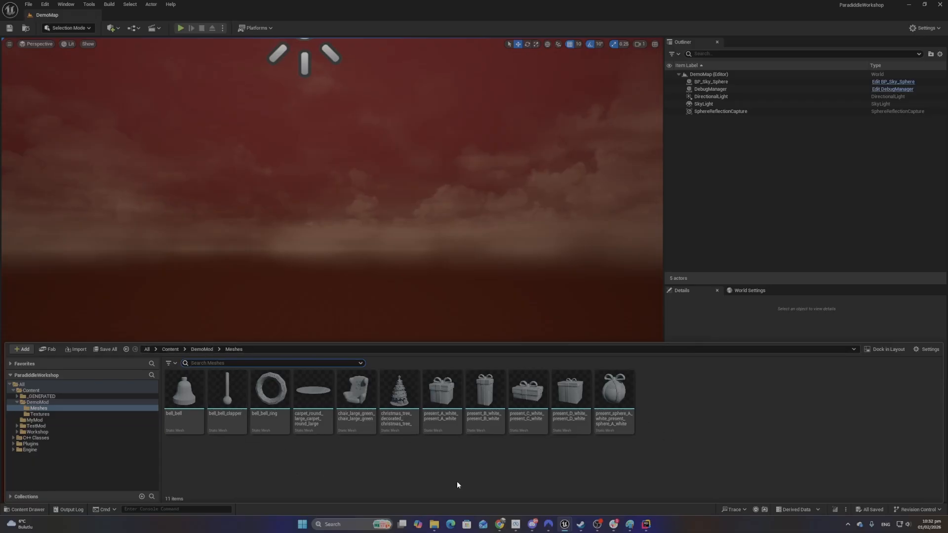
left_click(202, 349)
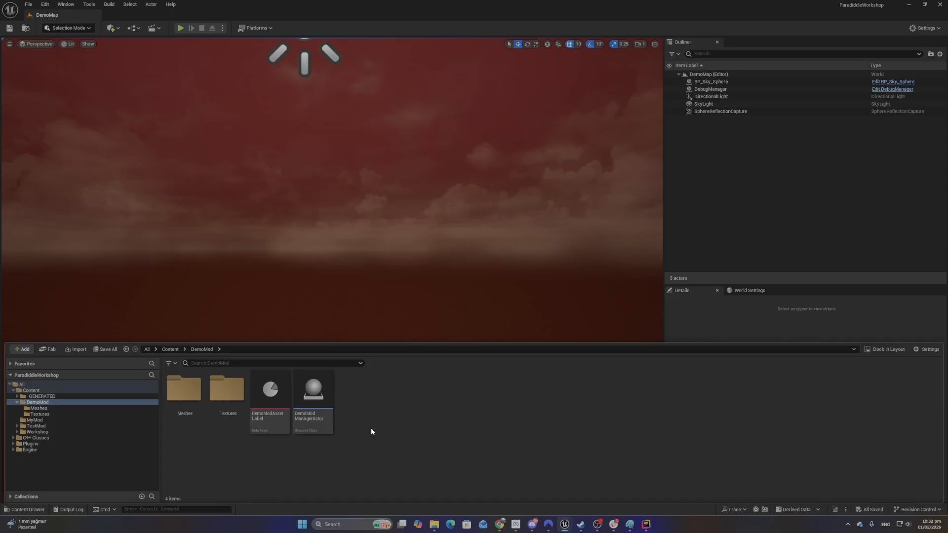
left_click(319, 414)
double_click(319, 412)
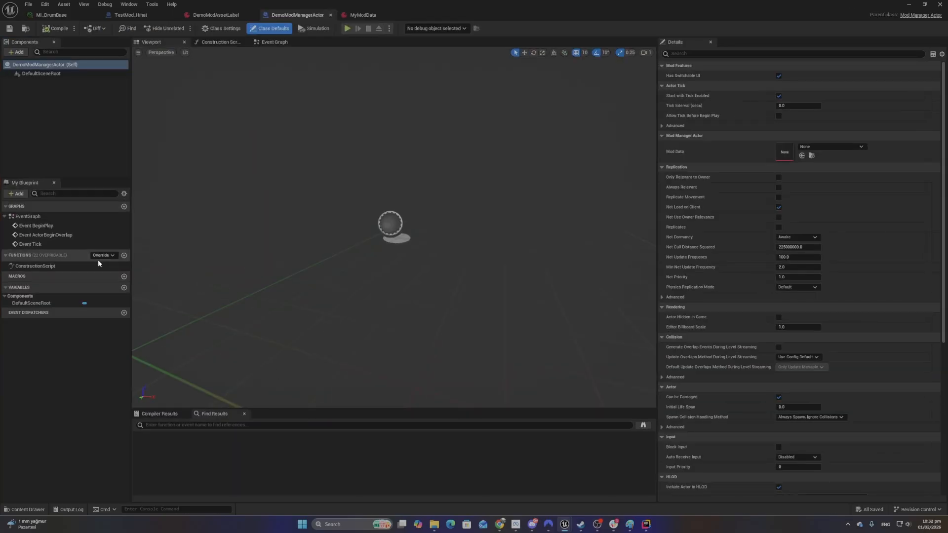
left_click(102, 256)
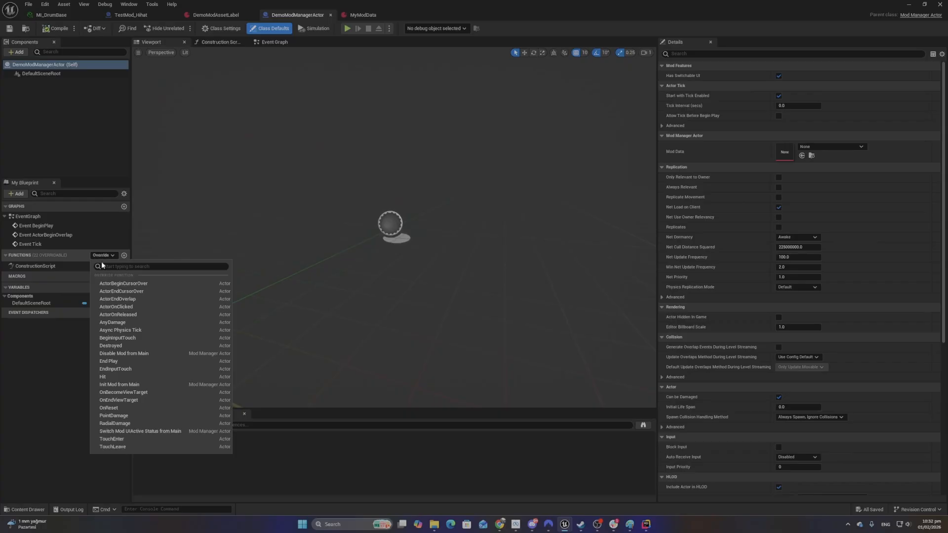
left_click(118, 385)
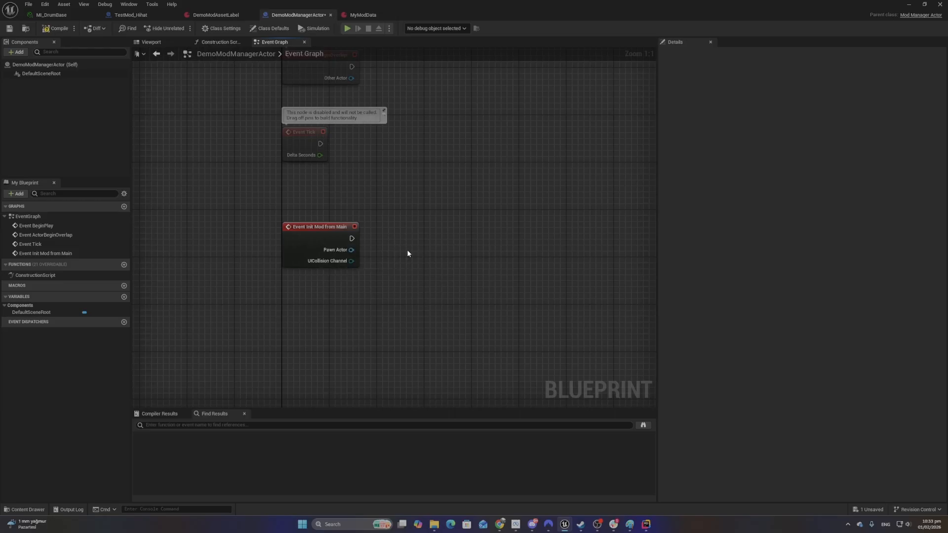
right_click_drag(443, 273, 410, 306)
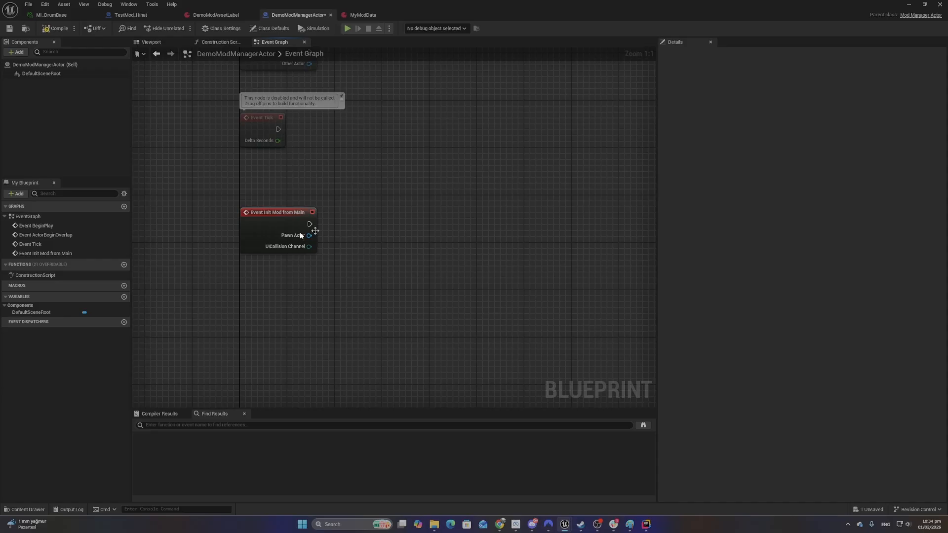
Move the Event Init Mod from Main node slightly lower in the graph and save the DemoModManagerActor blueprint
left_click_drag(259, 224, 259, 229)
left_click(270, 277)
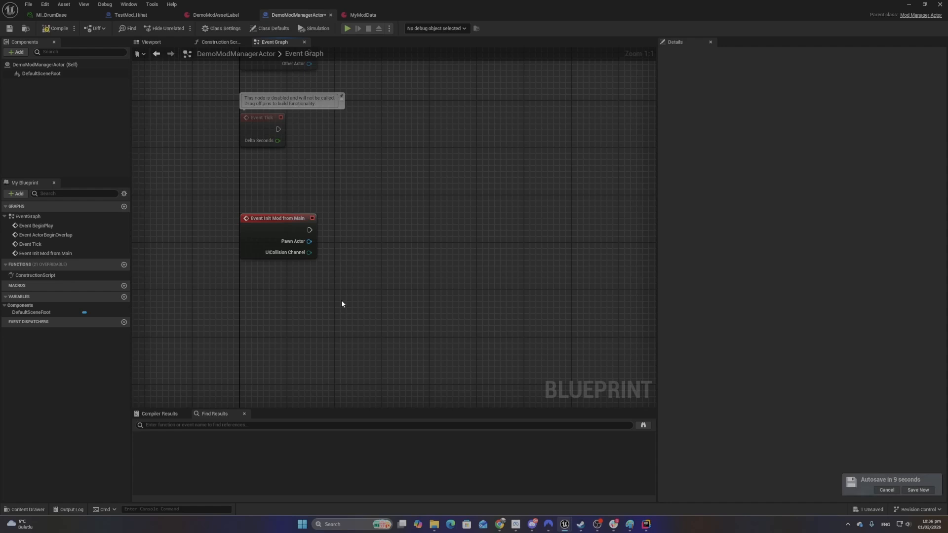
left_click(925, 491)
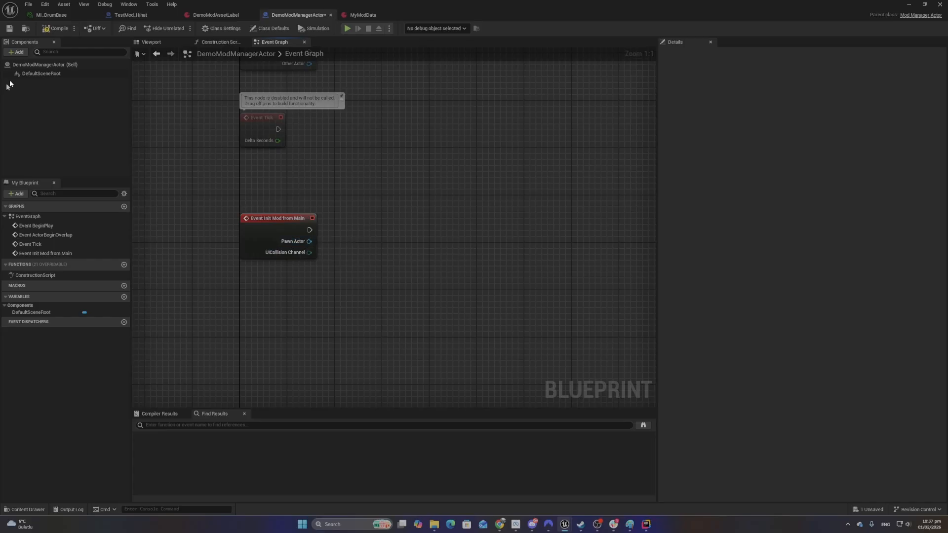
left_click(9, 29)
left_click(909, 3)
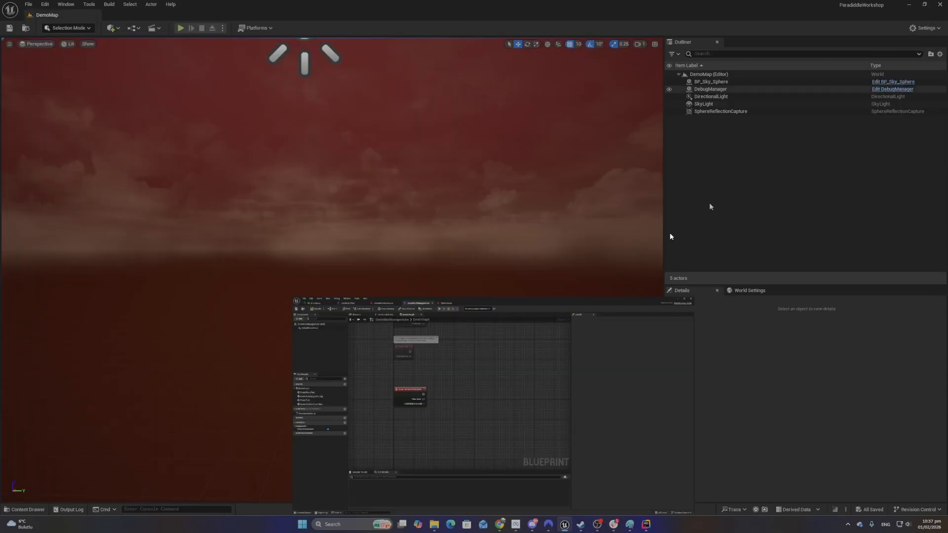
Open the decorated Christmas tree mesh from DemoMod's Meshes folder and examine its shape
left_click(24, 510)
left_click(215, 406)
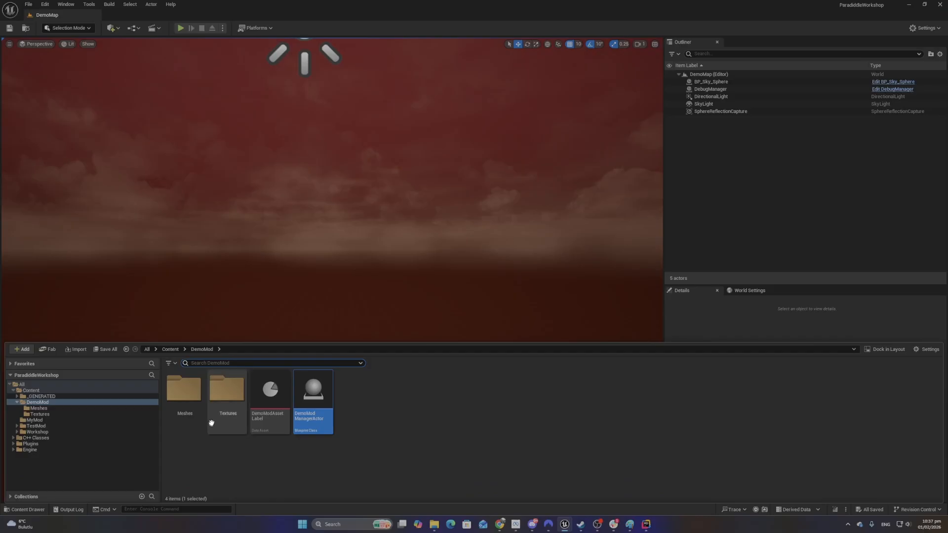
double_click(184, 390)
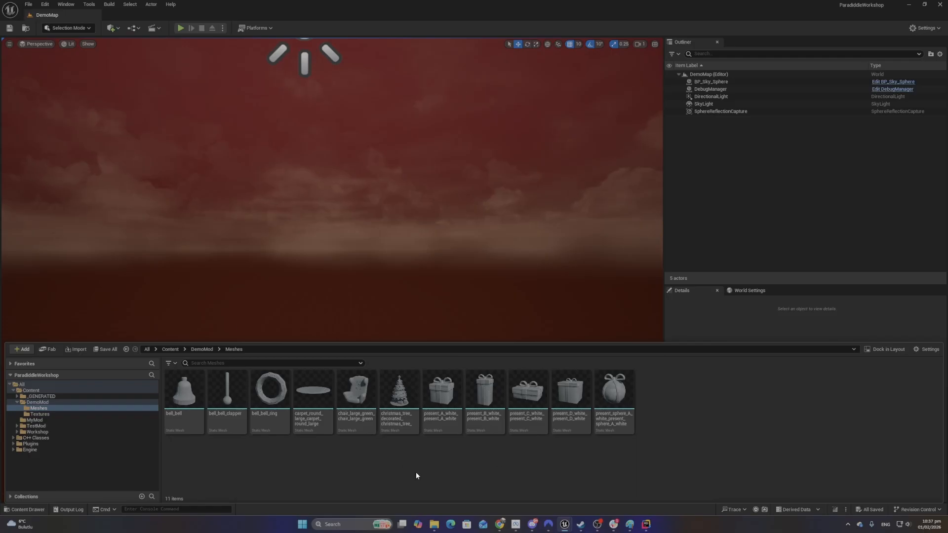
double_click(399, 393)
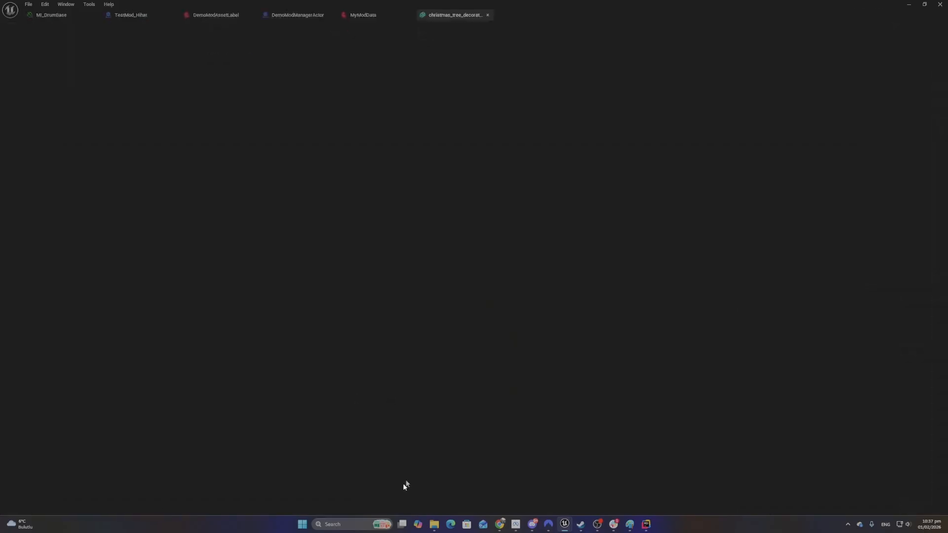
scroll(464, 295, "down", 4)
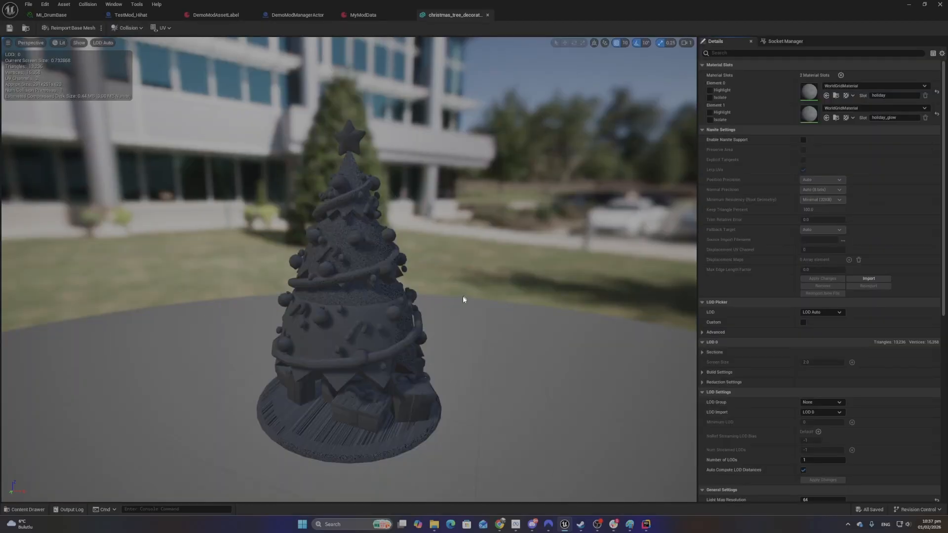
middle_click_drag(419, 342, 401, 329)
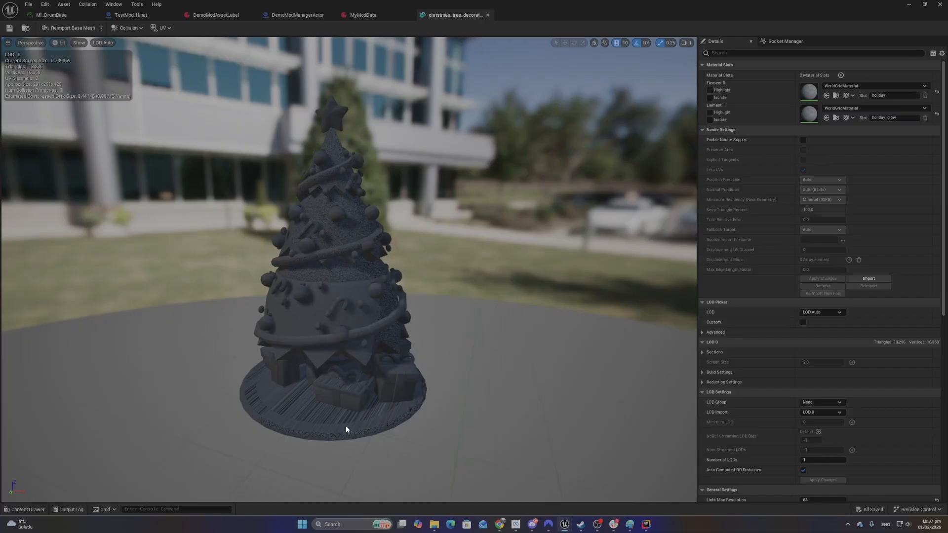
middle_click_drag(347, 429, 374, 360)
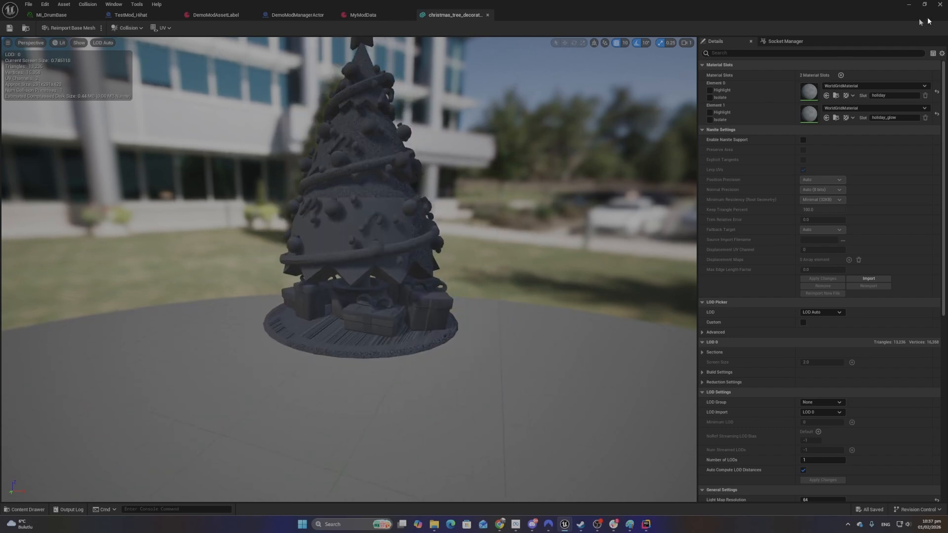
left_click(908, 4)
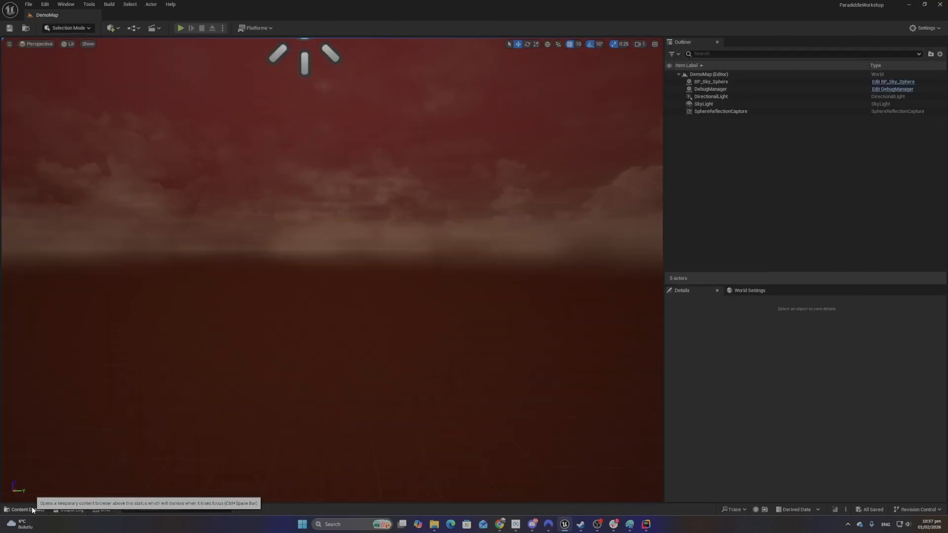
Reopen the decorated Christmas tree mesh from DemoMod's Meshes folder and check its material slots
left_click(31, 509)
left_click(170, 349)
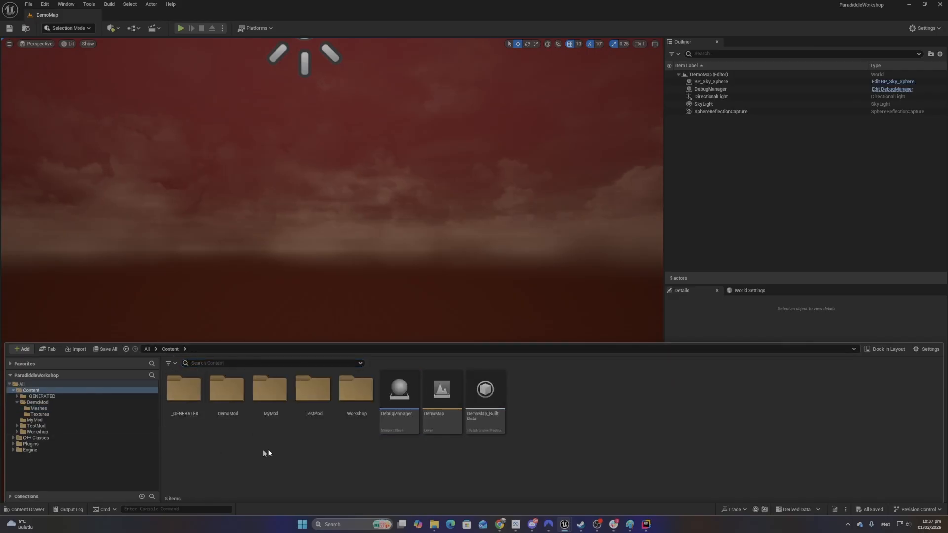
left_click(230, 395)
key("Return")
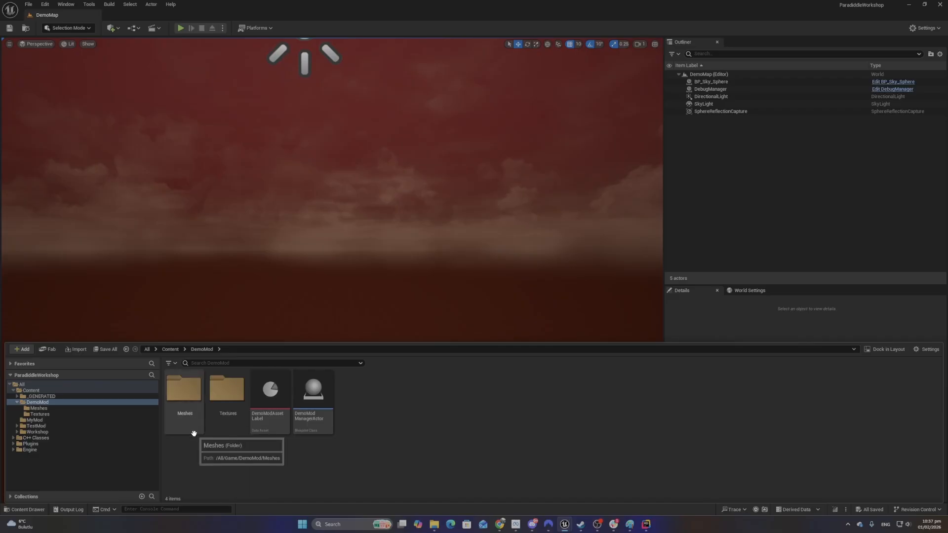
double_click(193, 395)
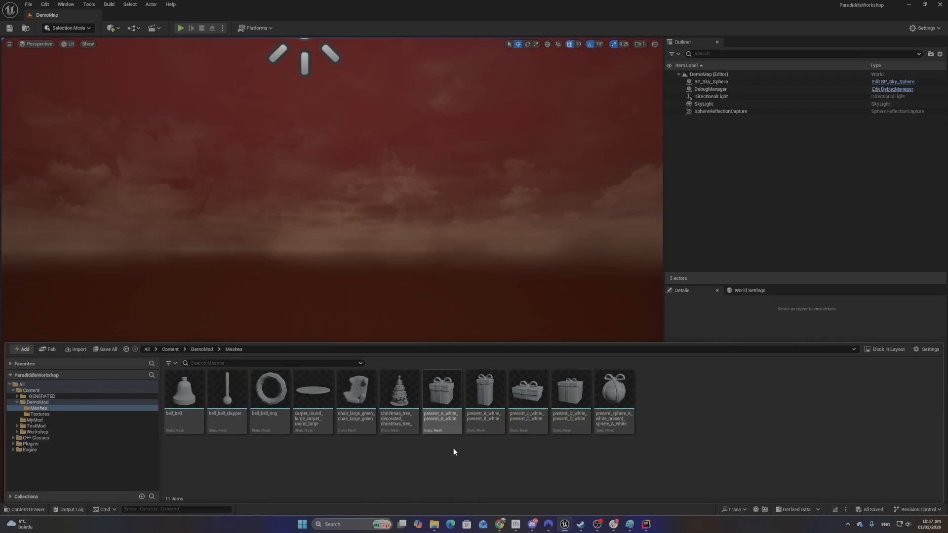
double_click(399, 395)
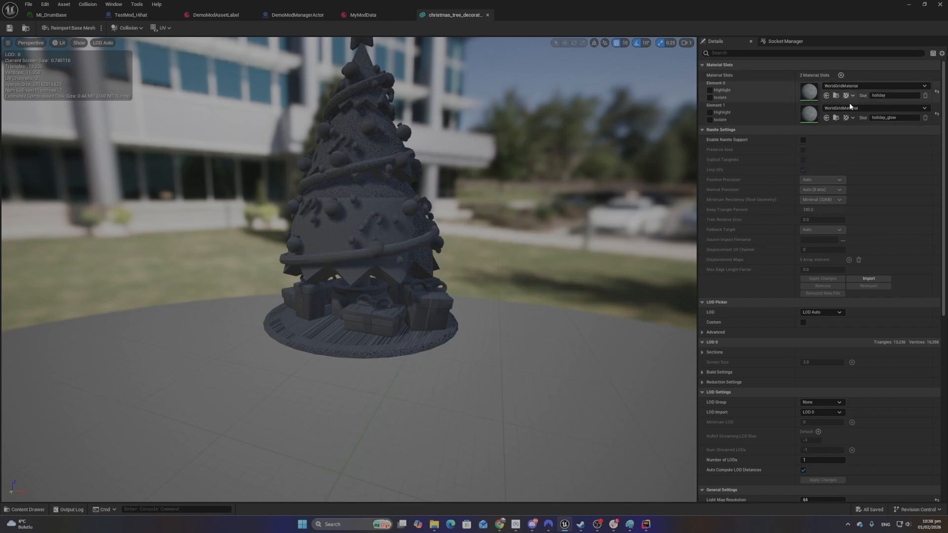
mouse_move(373, 302)
right_mouse_down()
mouse_move(387, 222)
mouse_move(371, 283)
right_mouse_up()
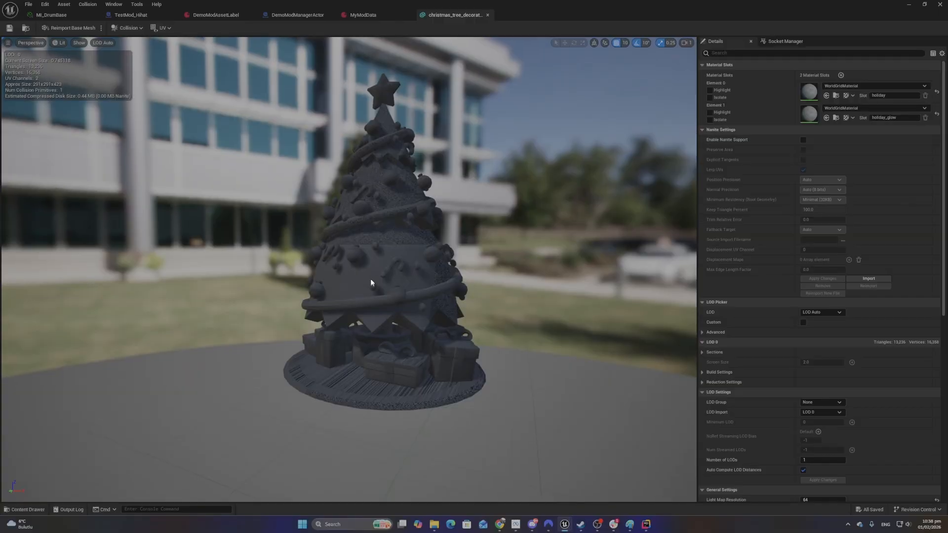
left_click(908, 4)
Place the decorated Christmas tree mesh in the DemoMap level and return to the DemoMod folder
left_click(24, 509)
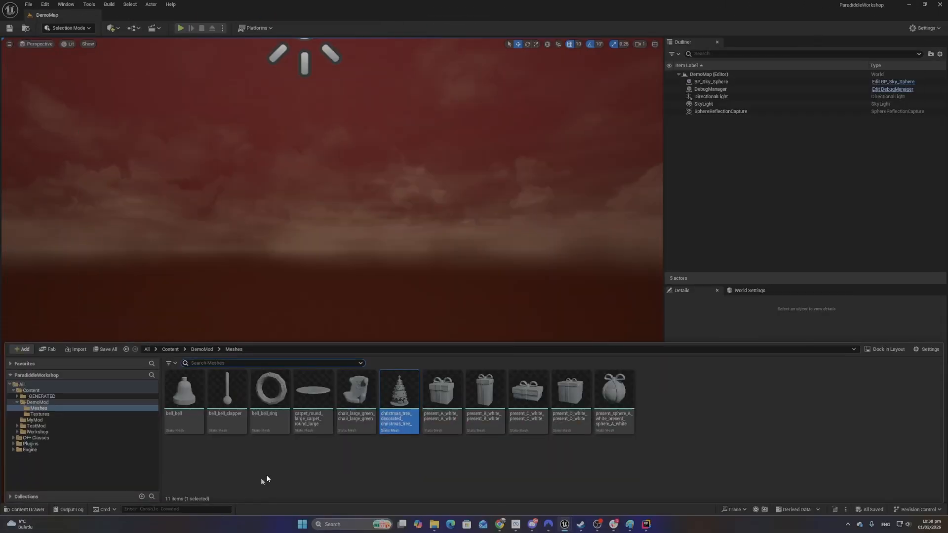
mouse_move(403, 417)
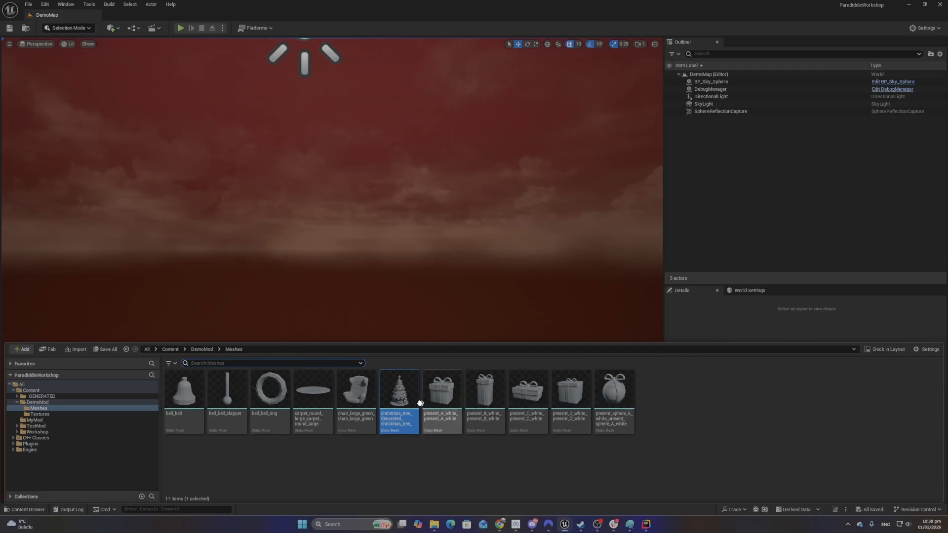
left_click_drag(399, 400, 387, 302)
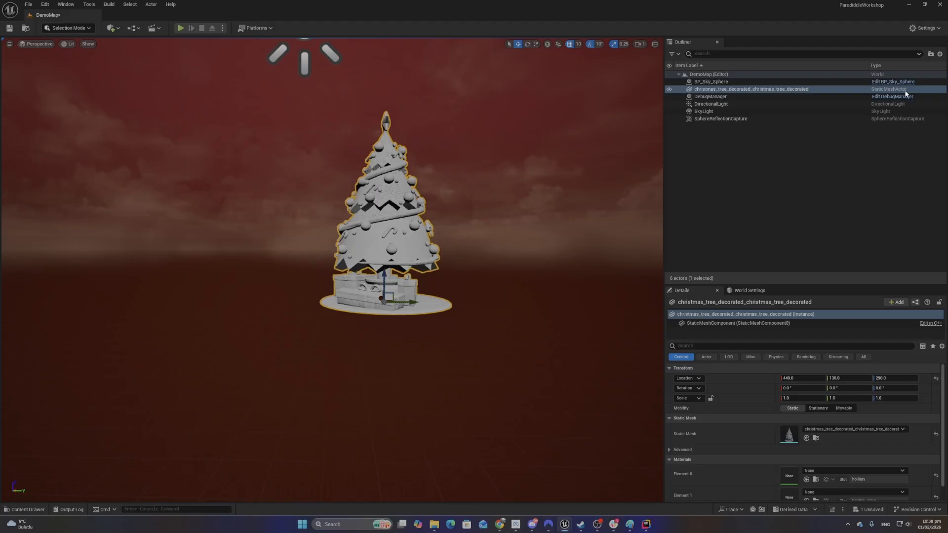
left_click(27, 510)
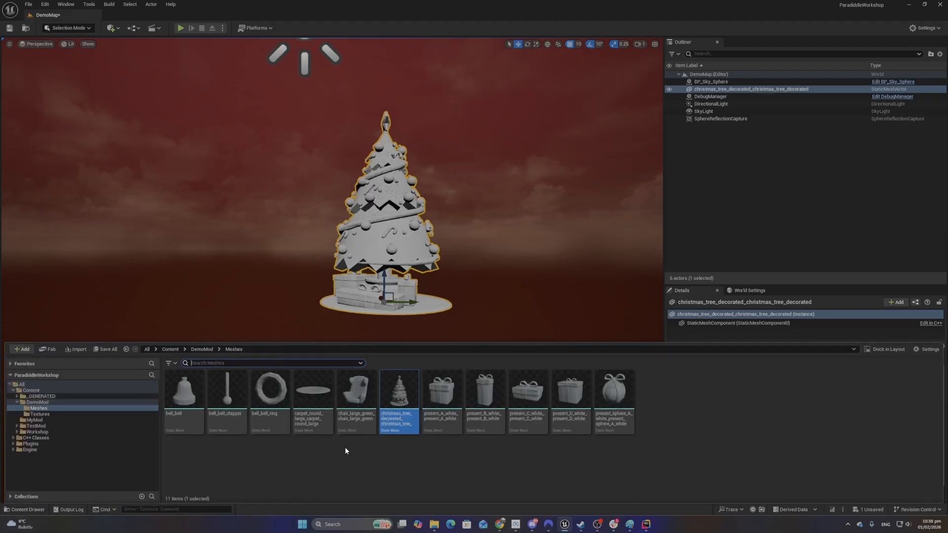
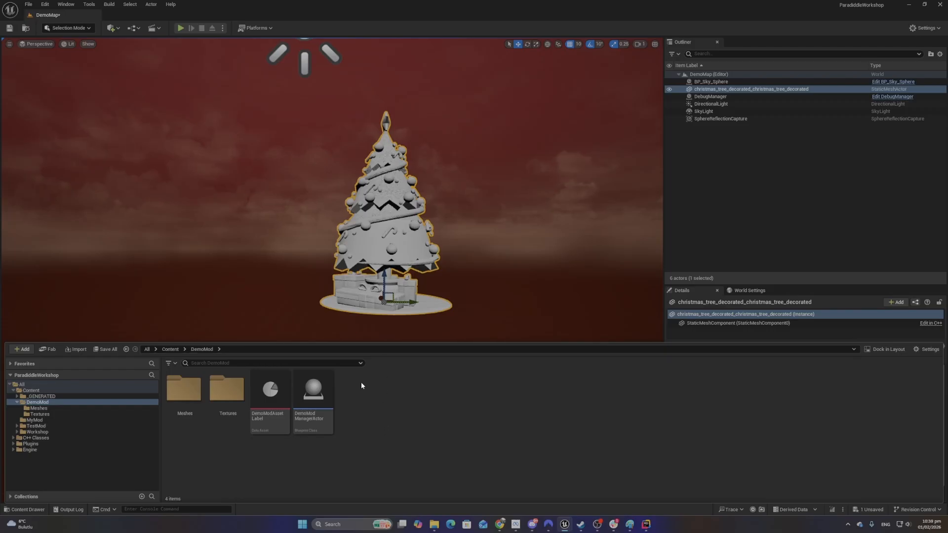
right_click(353, 414)
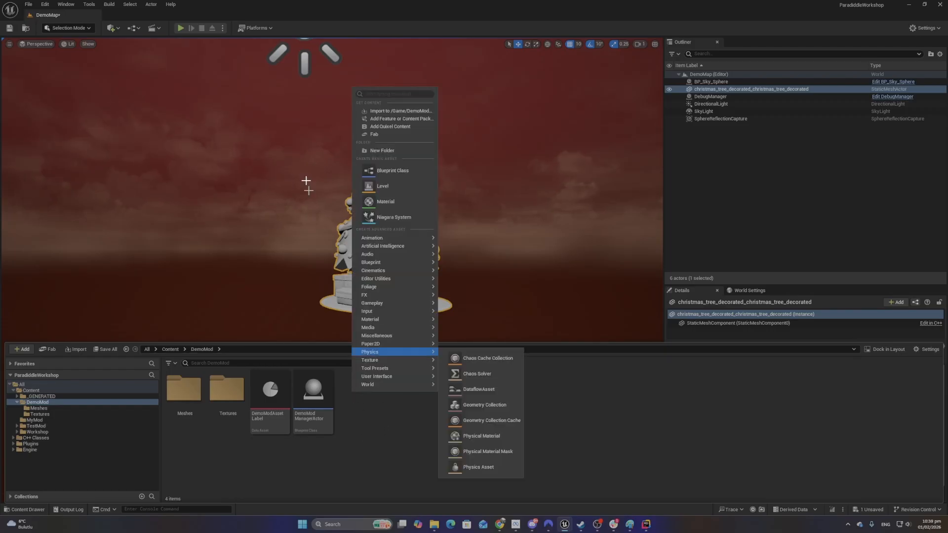
left_click(397, 171)
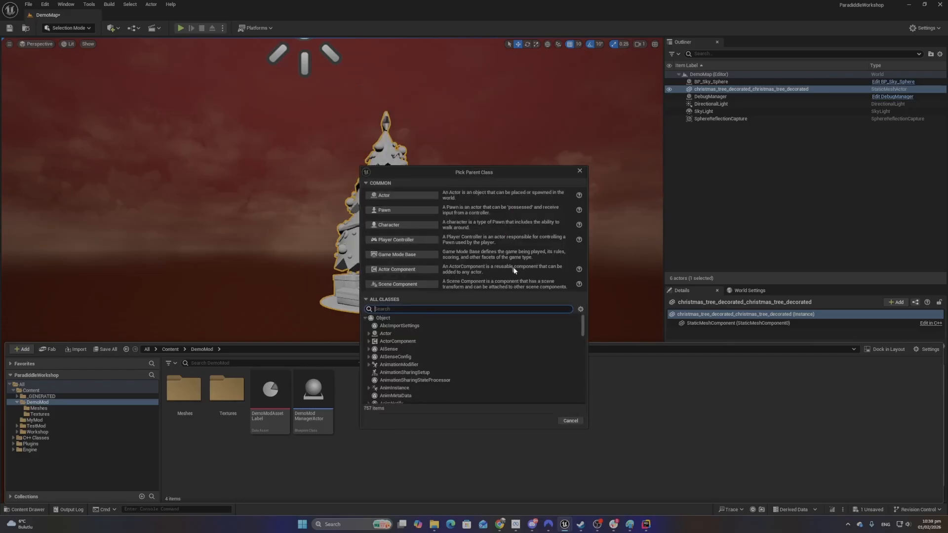
left_click(363, 421)
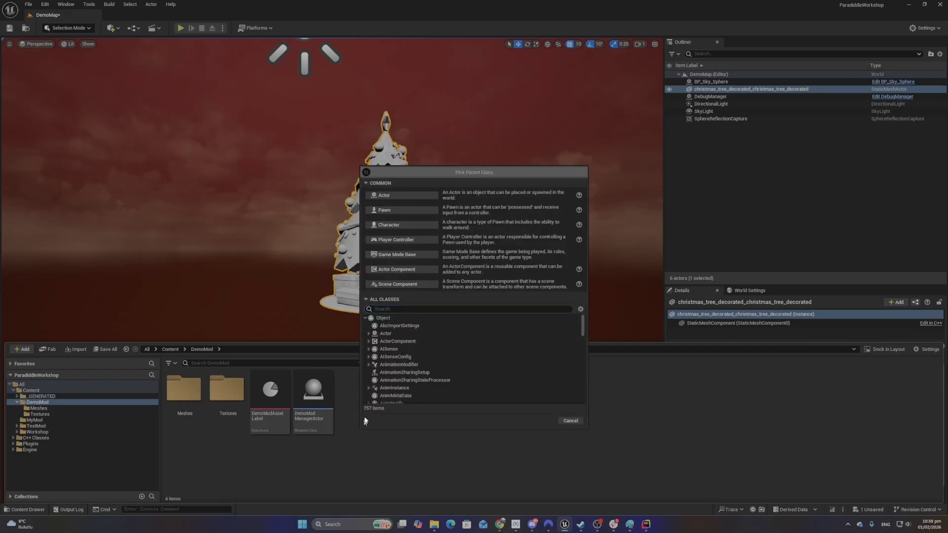
left_click(579, 171)
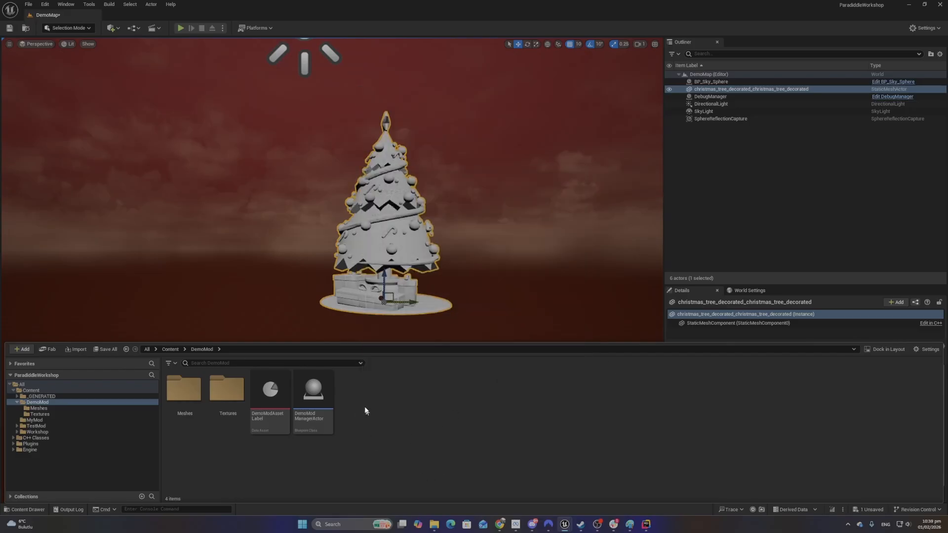
Create a new folder named Actors inside the DemoMod folder
right_click(347, 397)
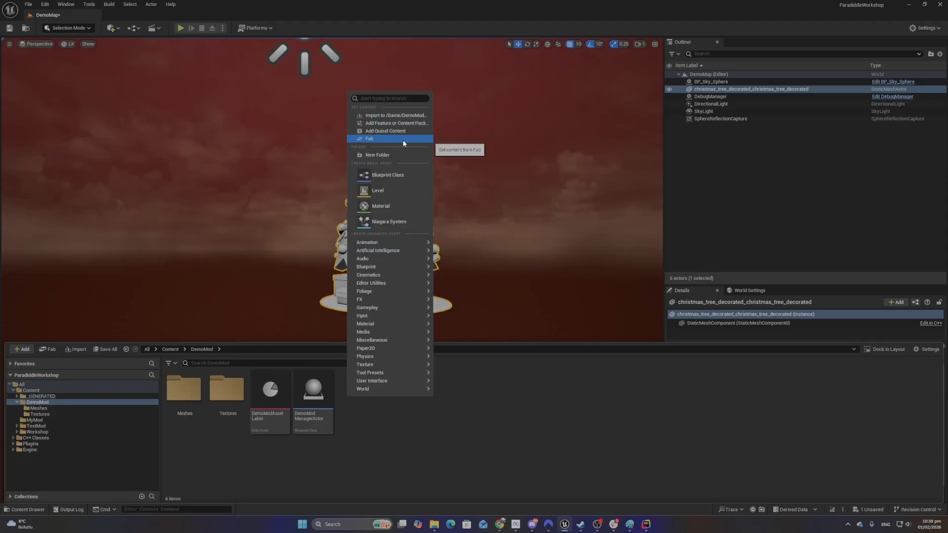
left_click(392, 156)
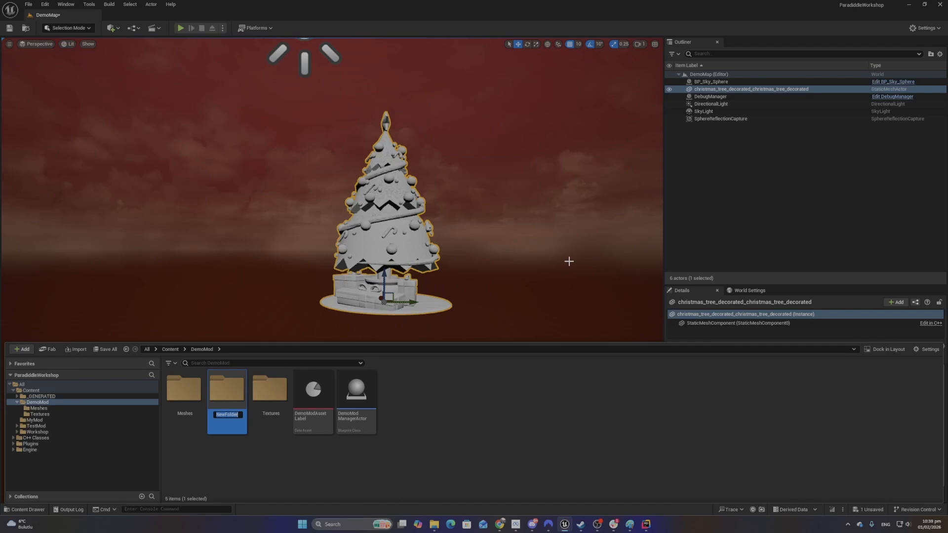
type("Actors")
key("Return")
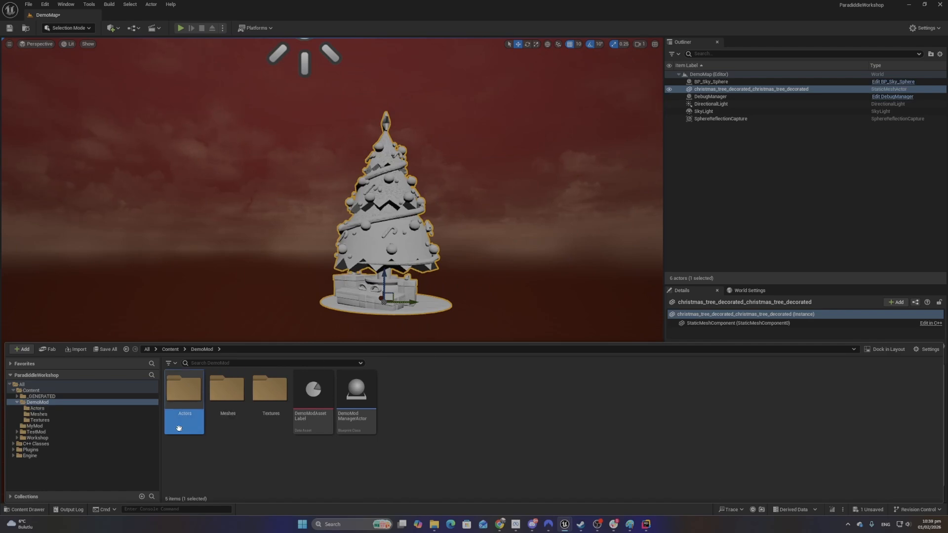
Create a Blueprint Class with Actor as its parent in DemoMod's Actors folder and name it ChristmasTreeActor
double_click(178, 413)
right_click(258, 401)
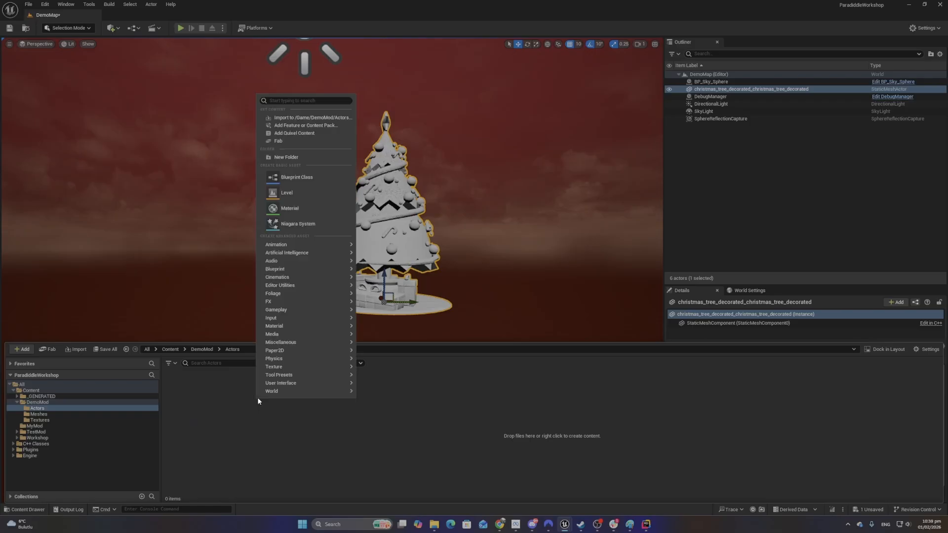
left_click(319, 178)
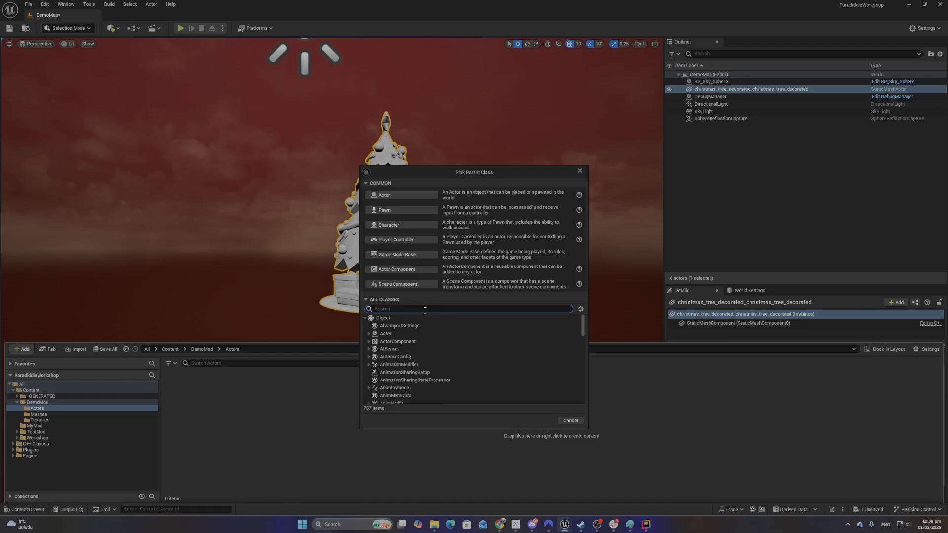
type("FC")
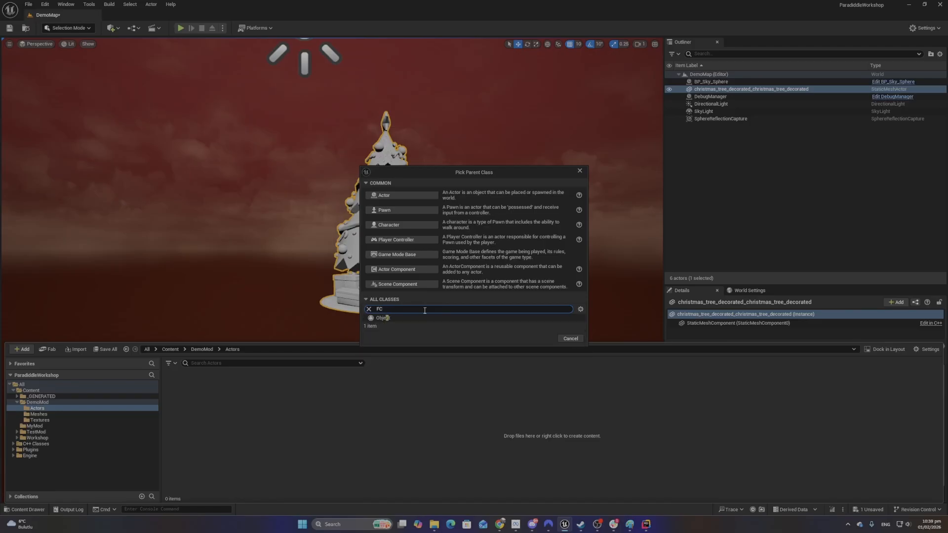
key("BackSpace")
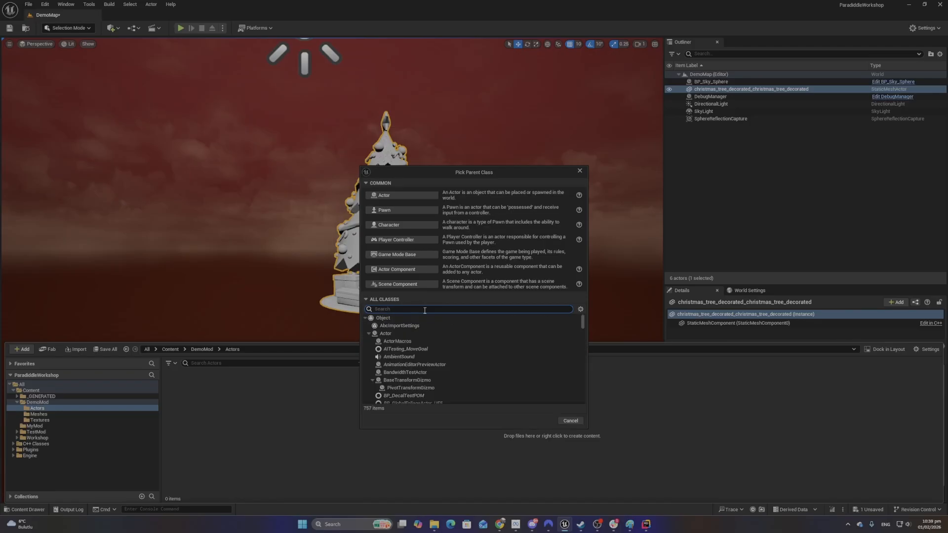
left_click(402, 196)
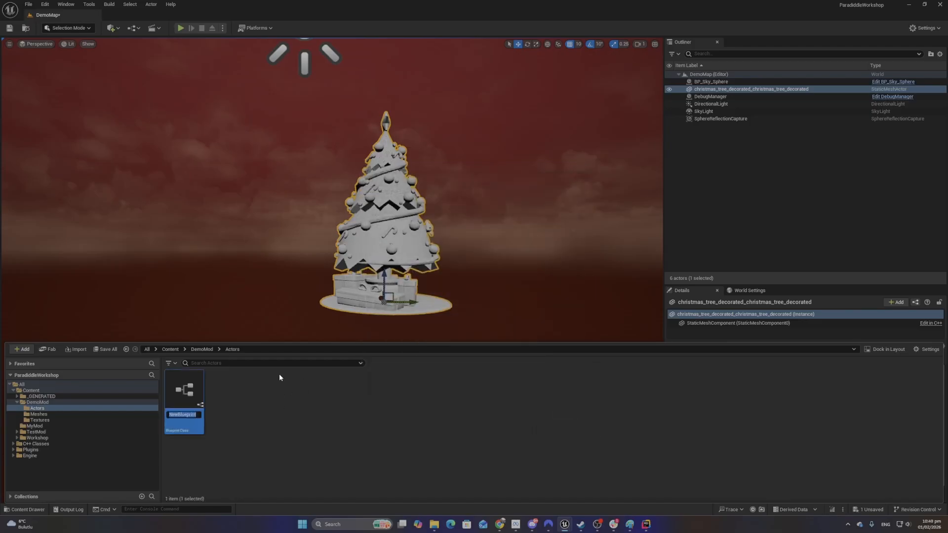
type("Chris")
type("tmasTree")
type(" Actor")
key("Return")
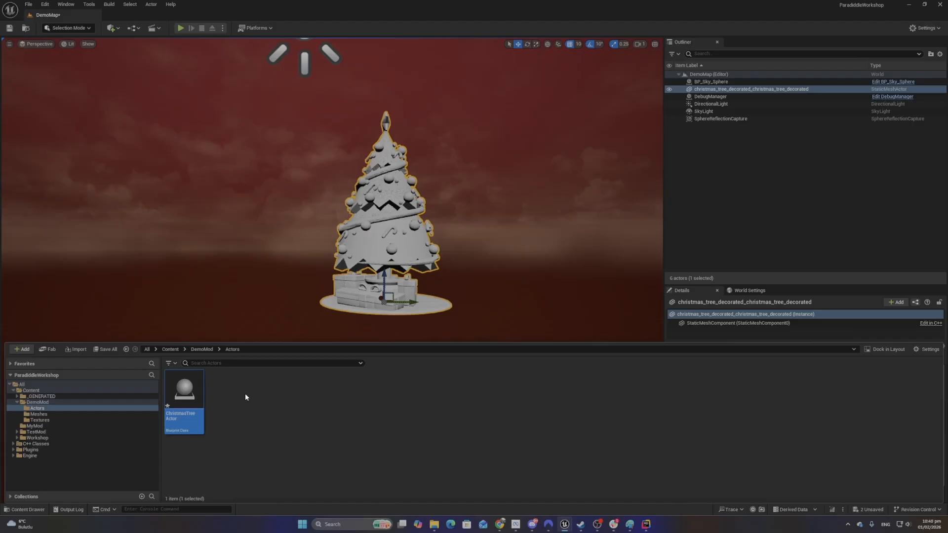
left_click(253, 452)
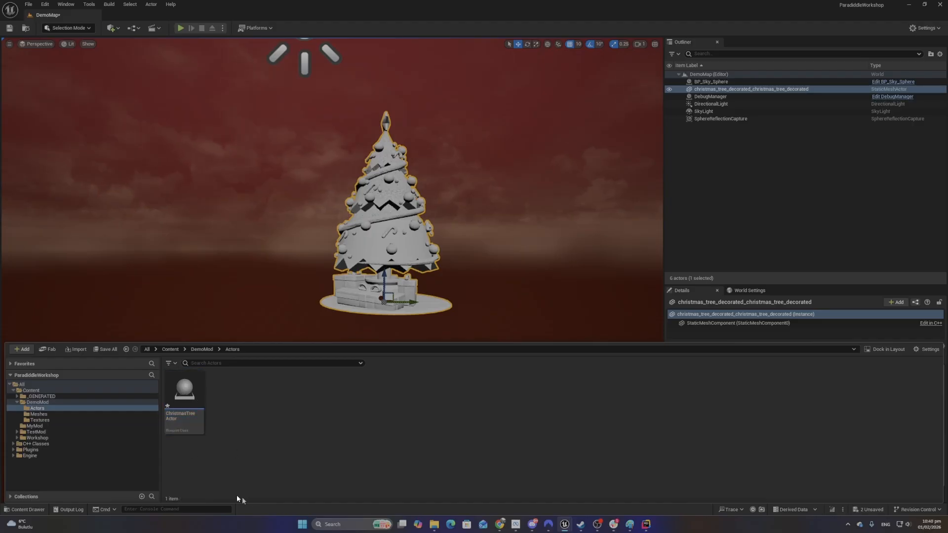
Open the ChristmasTreeActor blueprint for editing and save it
double_click(195, 398)
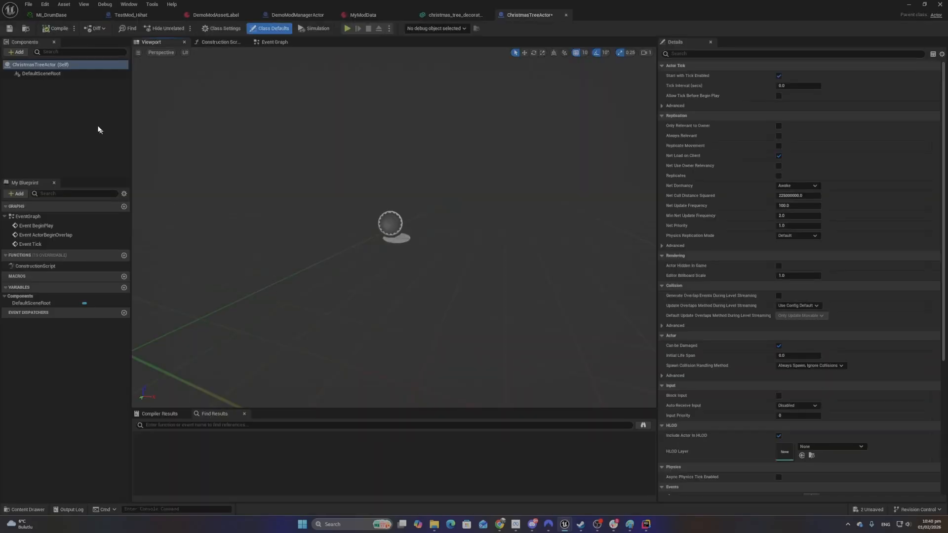
left_click(9, 29)
right_click_drag(390, 336, 372, 308)
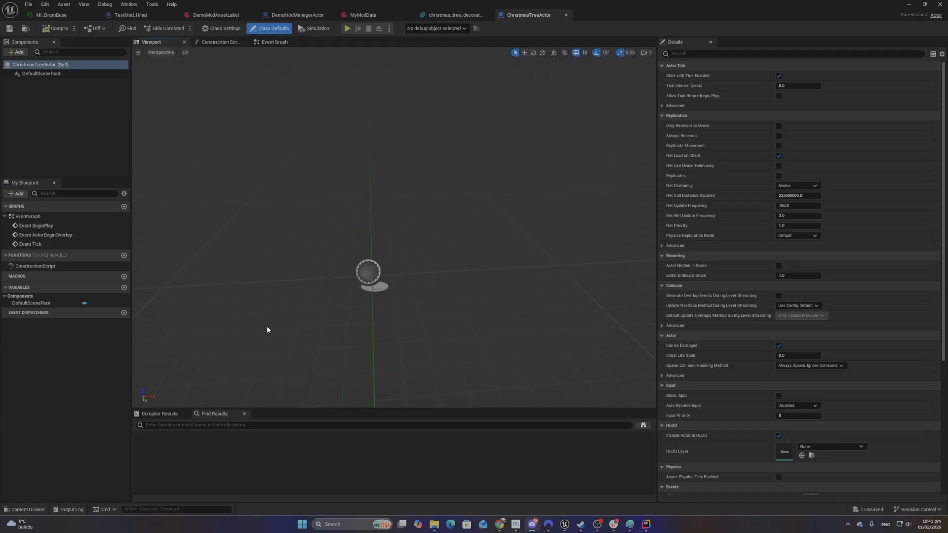
left_click(19, 52)
scroll(60, 108, "down", 3)
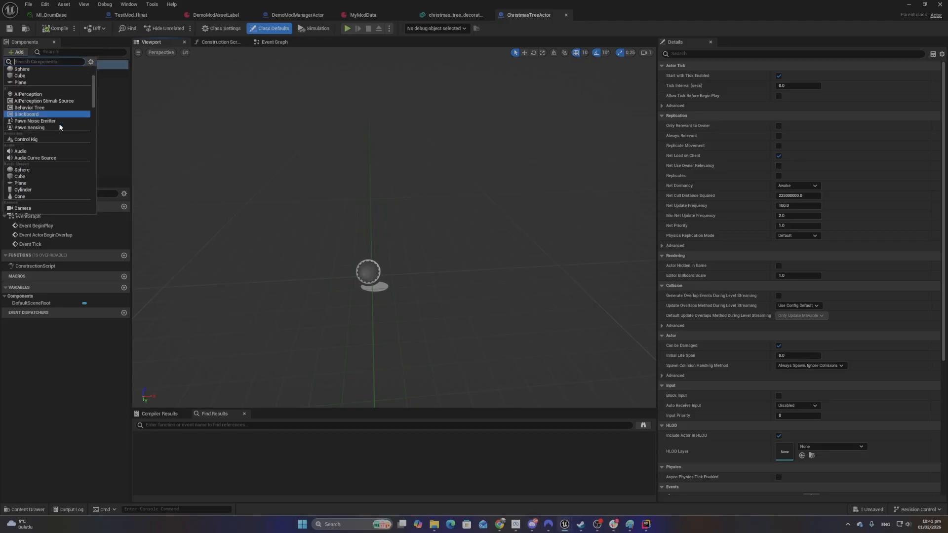
scroll(74, 118, "down", 4)
scroll(93, 95, "up", 4)
left_click(109, 92)
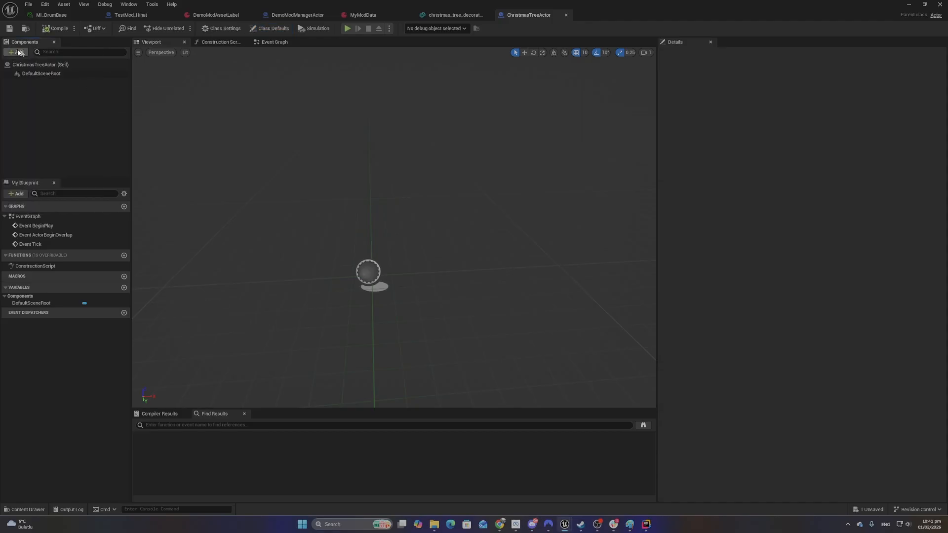
Add a Static Mesh component to ChristmasTreeActor and name it TreeMesh
left_click(19, 52)
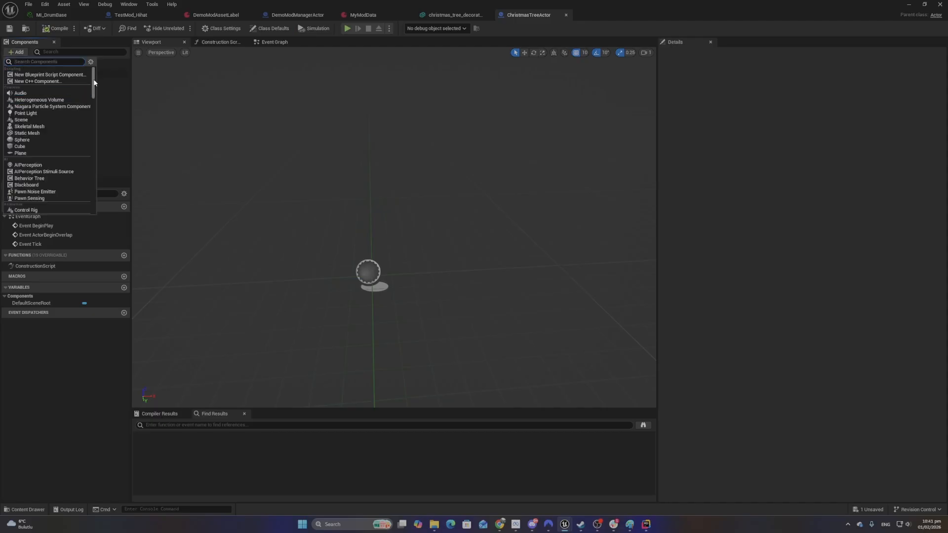
mouse_move(95, 83)
left_mouse_down()
mouse_move(99, 148)
mouse_move(105, 89)
left_mouse_up()
type("St")
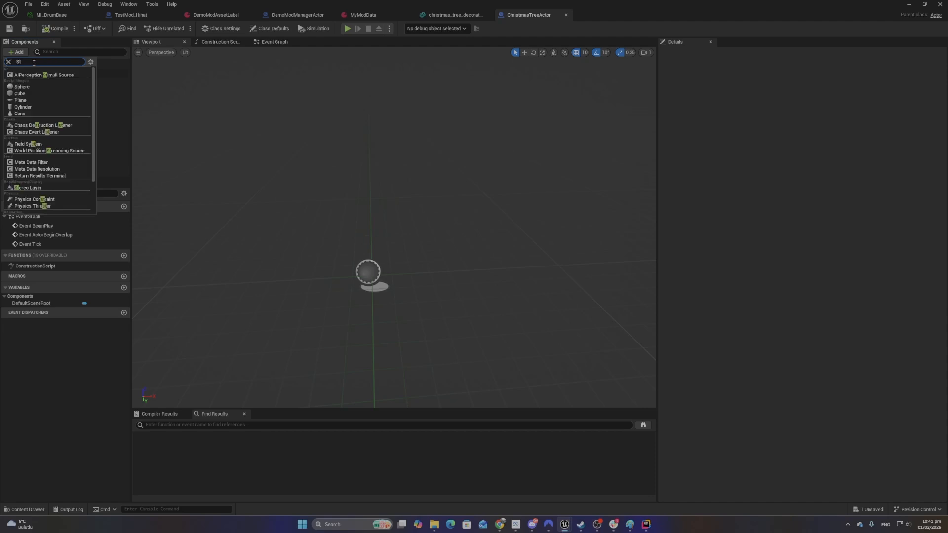
type("aticMes")
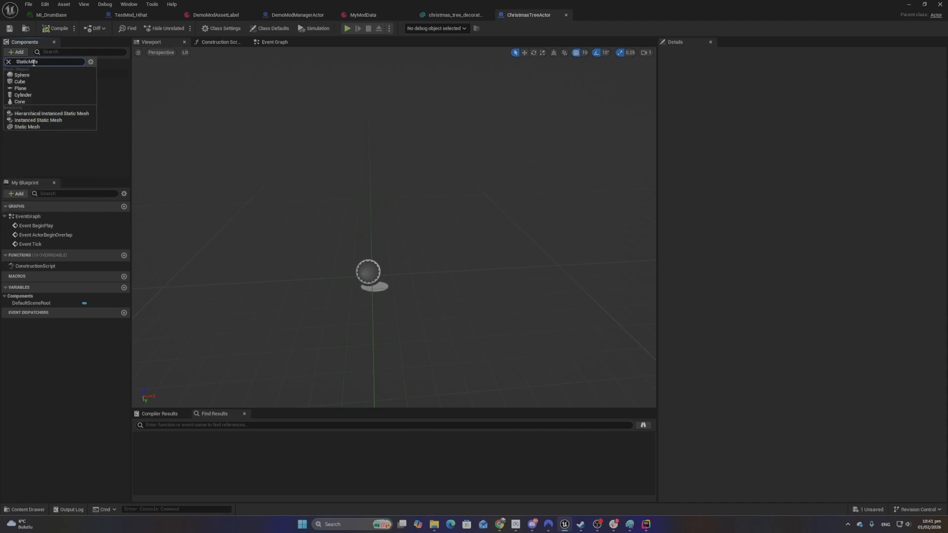
left_click(41, 126)
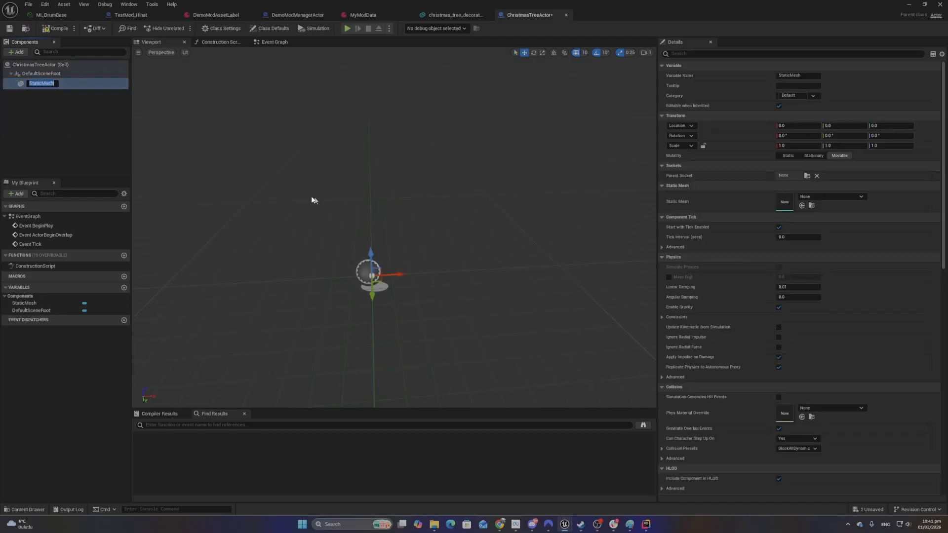
type("TreeMesh")
key("Return")
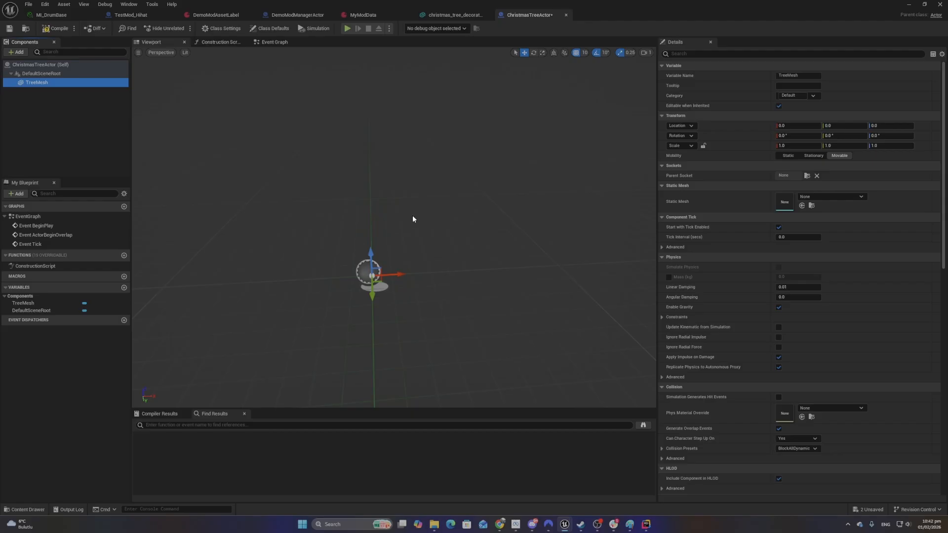
Compile and save the ChristmasTreeActor blueprint with its new TreeMesh component
right_click_drag(240, 215, 230, 205)
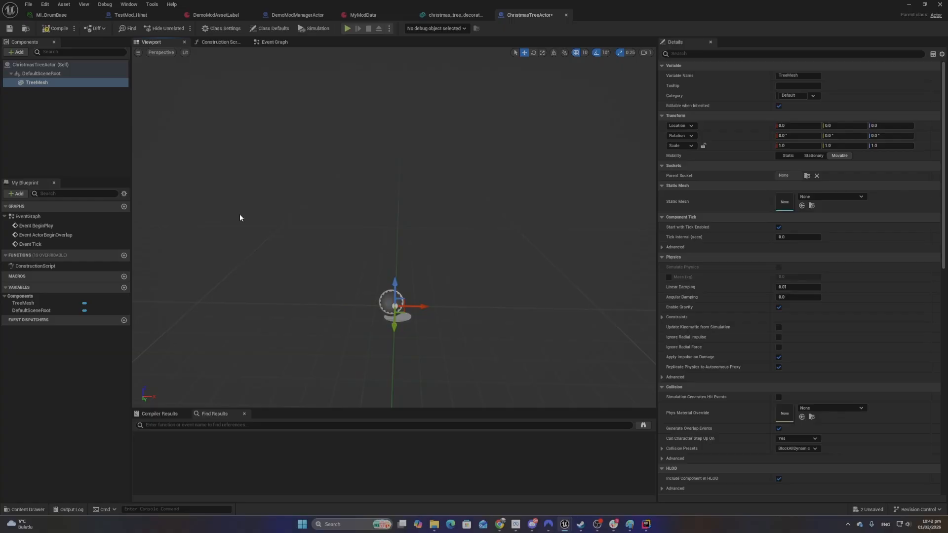
left_click(53, 30)
left_click(10, 29)
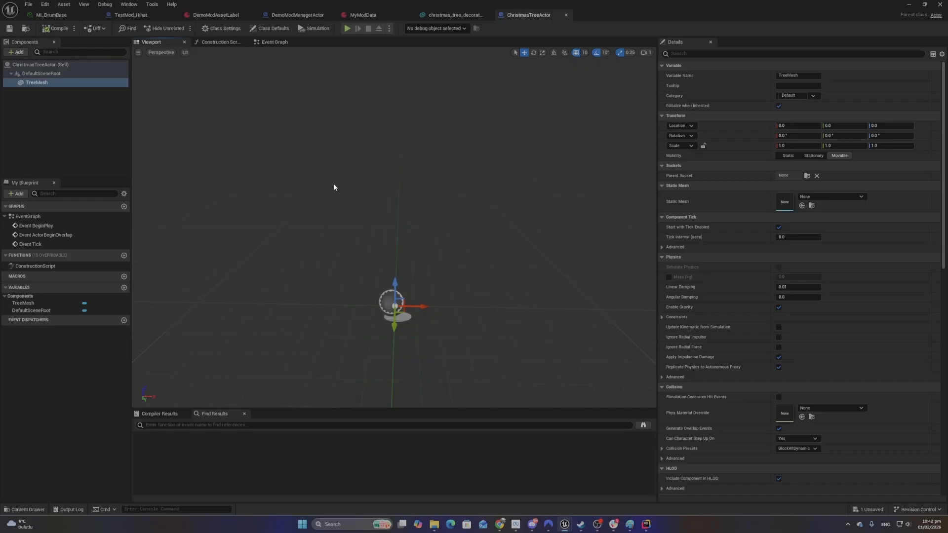
Assign the christmas_tree_decorated static mesh to the TreeMesh component, frame it in the viewport, then compile and save the blueprint
middle_click_drag(392, 209, 415, 209)
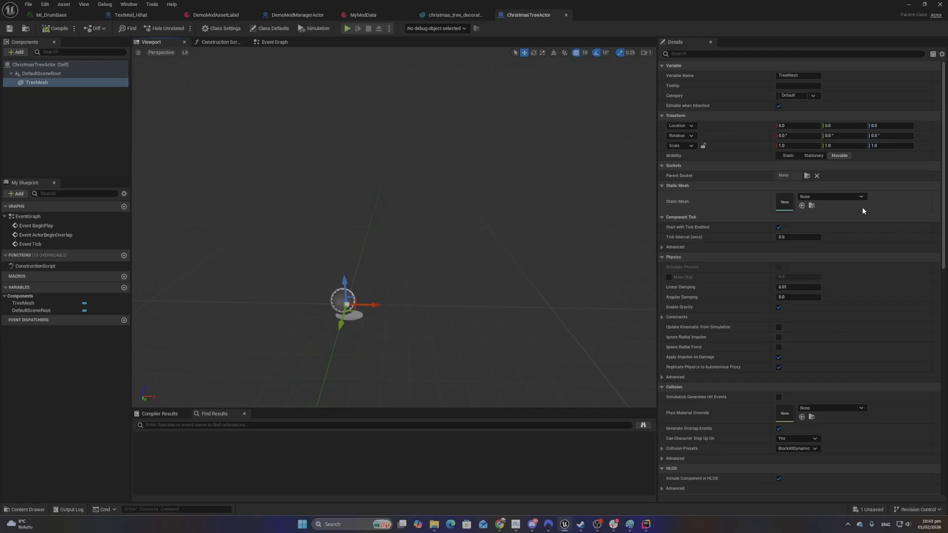
left_click(821, 197)
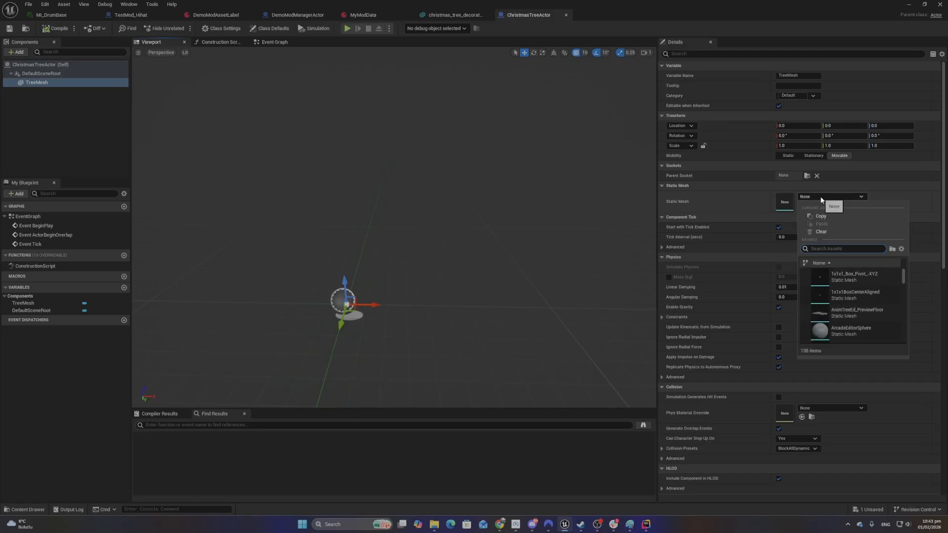
type("chr")
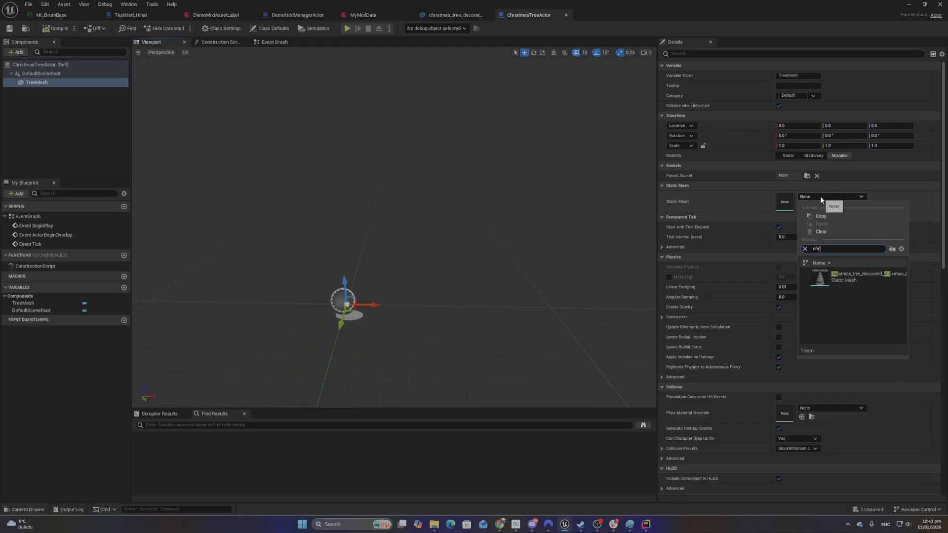
left_click(849, 277)
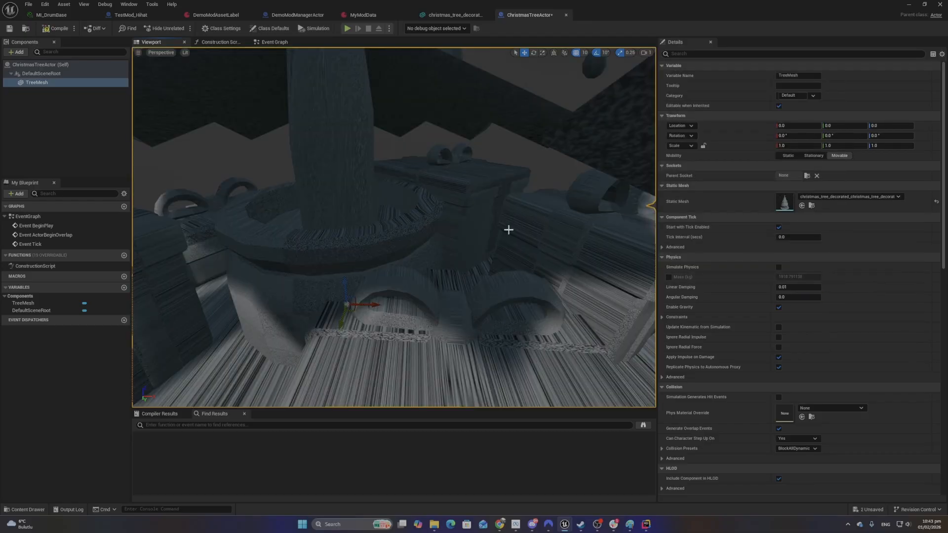
key("f")
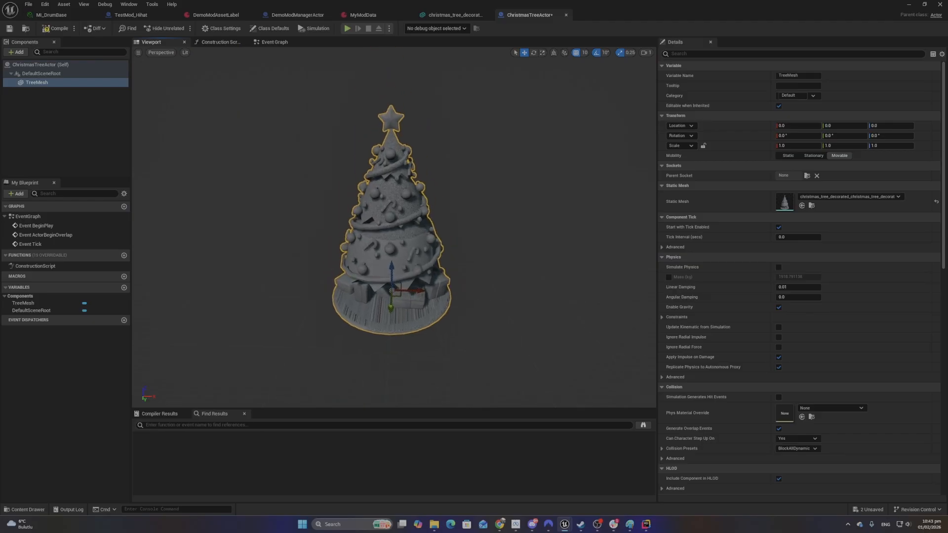
left_click(46, 30)
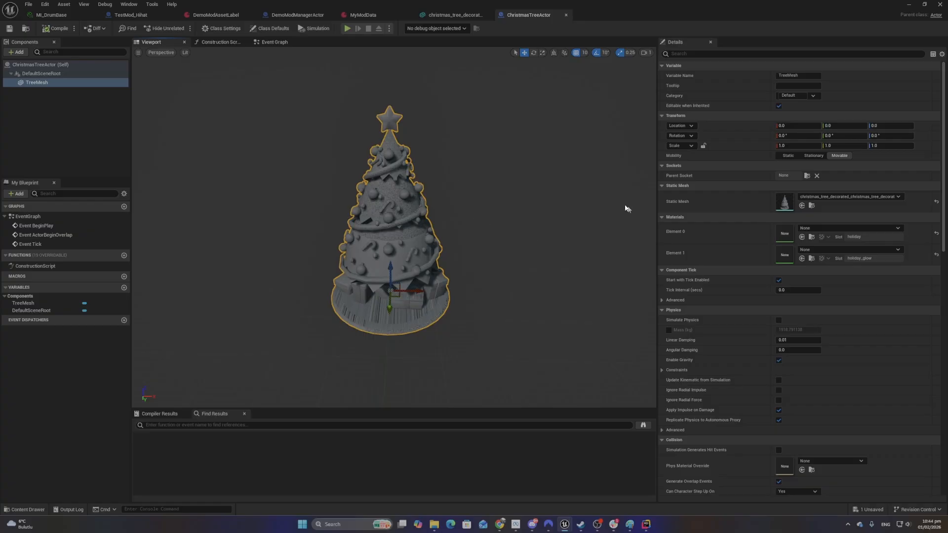
Create a new material named asdasd in DemoMod's Actors folder
left_click(909, 5)
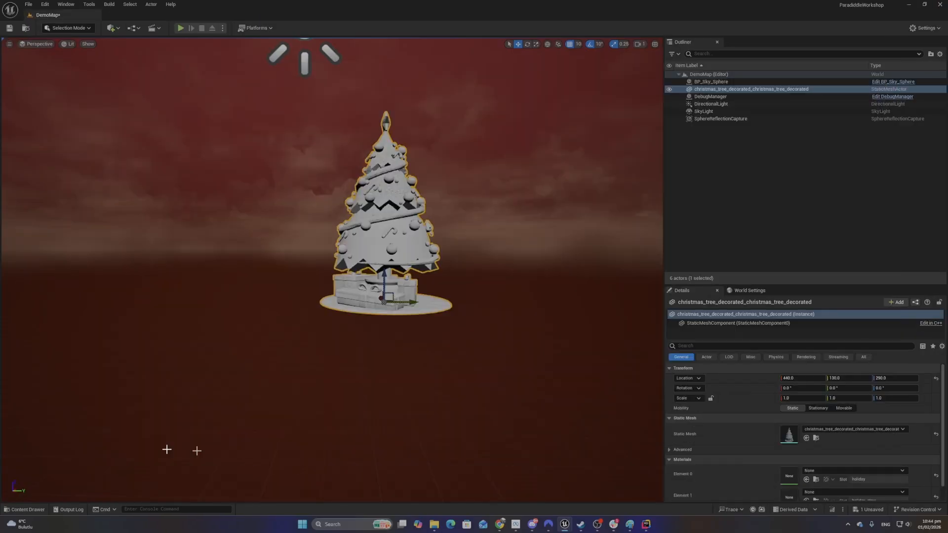
left_click(27, 509)
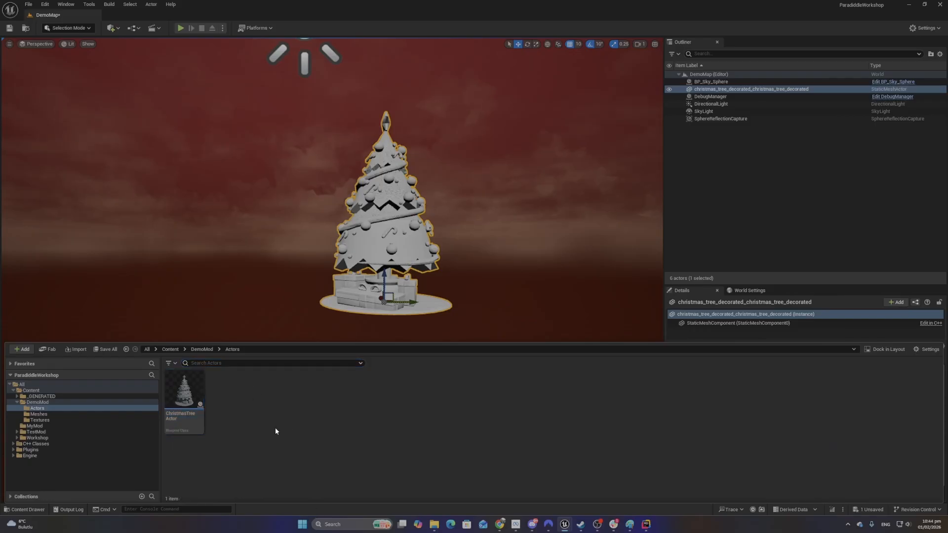
right_click(247, 388)
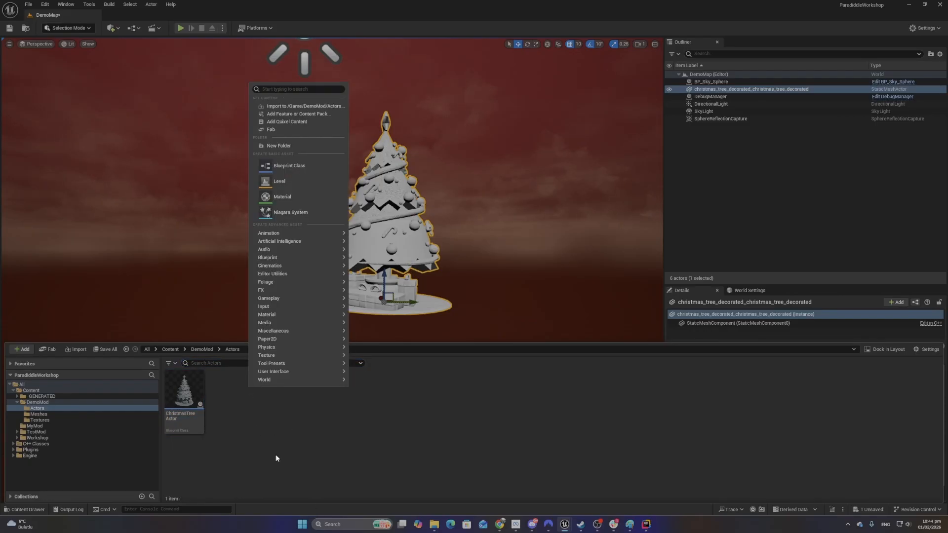
mouse_move(283, 359)
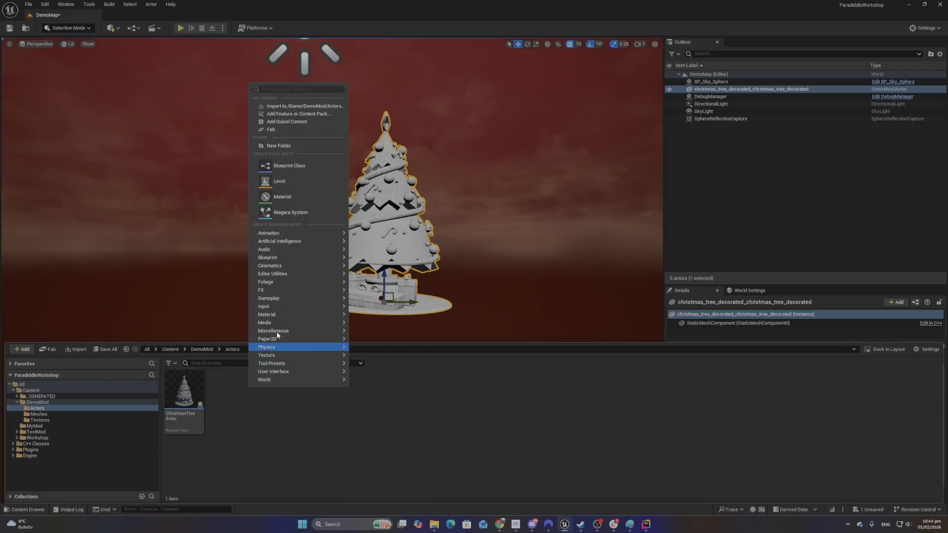
mouse_move(285, 313)
left_click(384, 330)
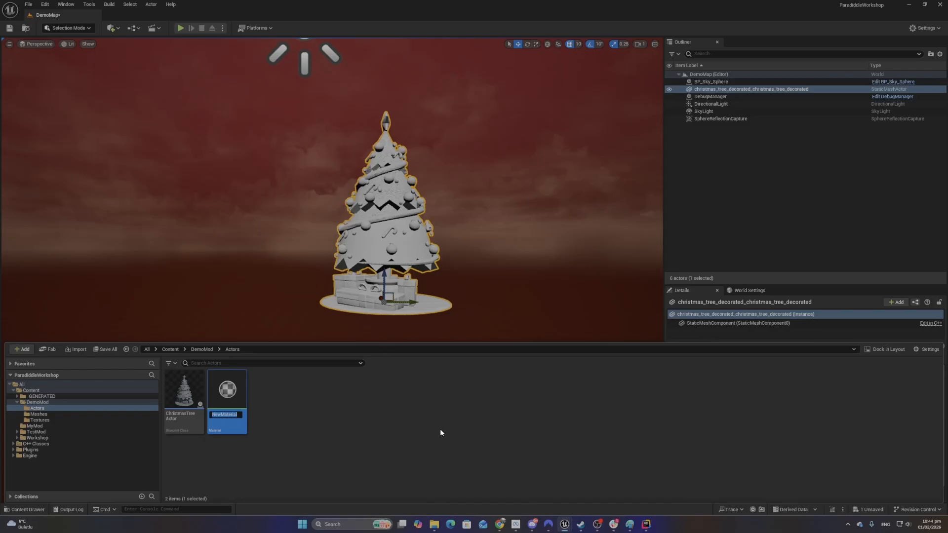
type("asdasd")
key("Return")
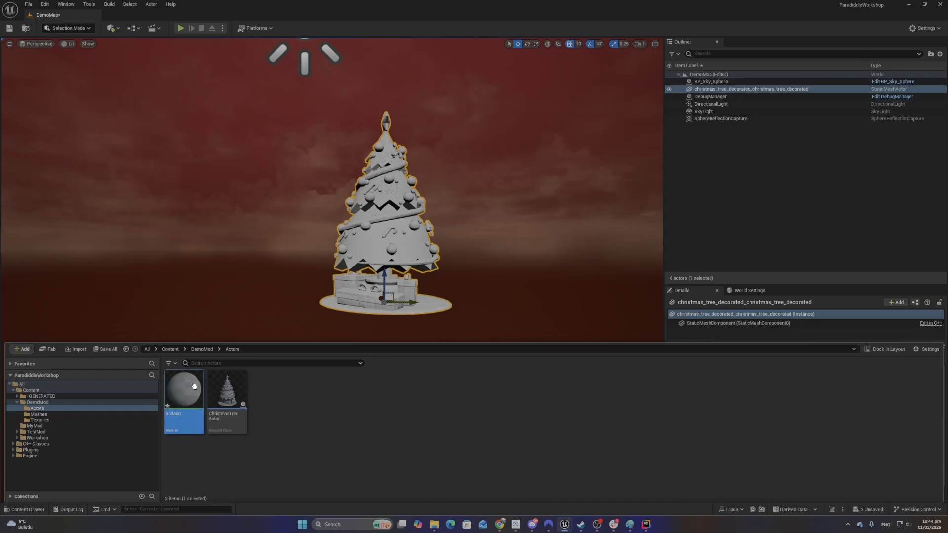
double_click(227, 395)
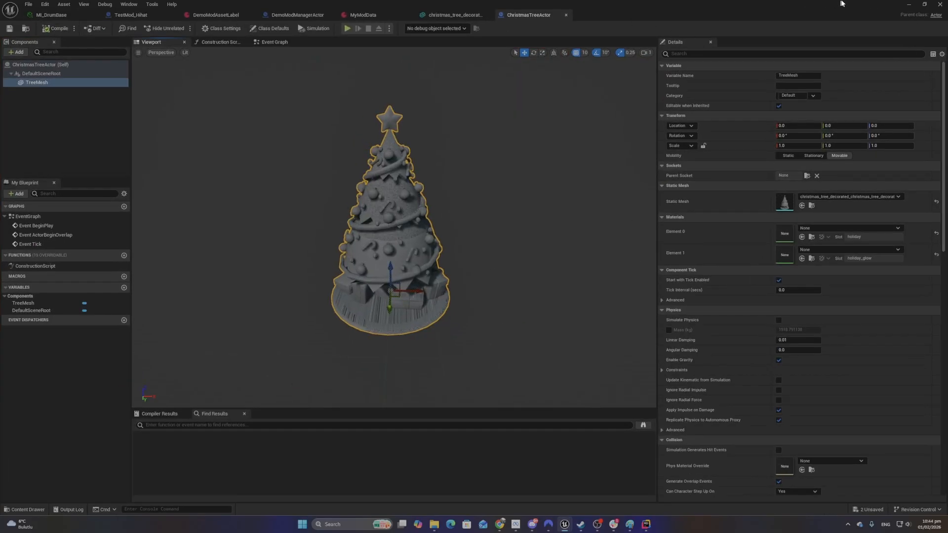
left_click(911, 4)
left_click(23, 509)
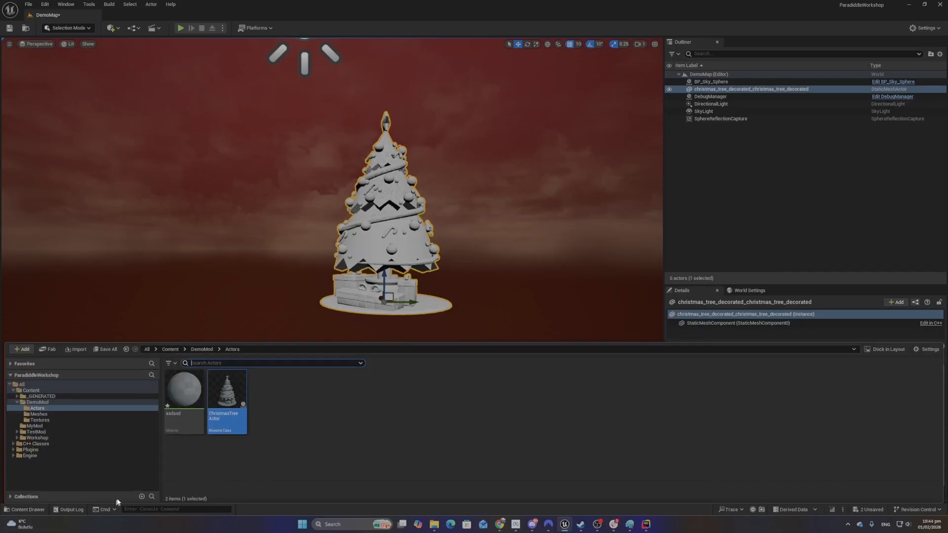
Open the asdasd material and set its Base Color to crimson, sRGB hex BC005AFF
double_click(183, 400)
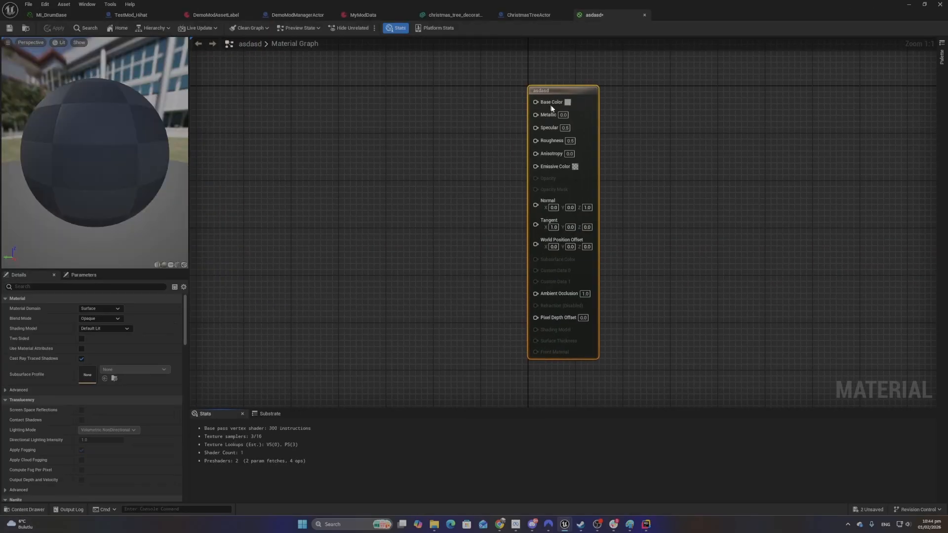
left_click(568, 102)
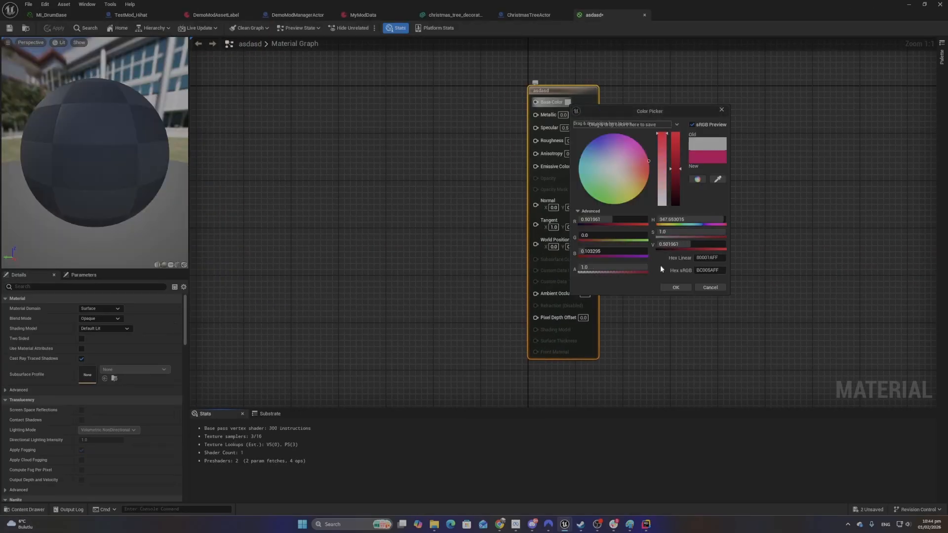
left_click(674, 287)
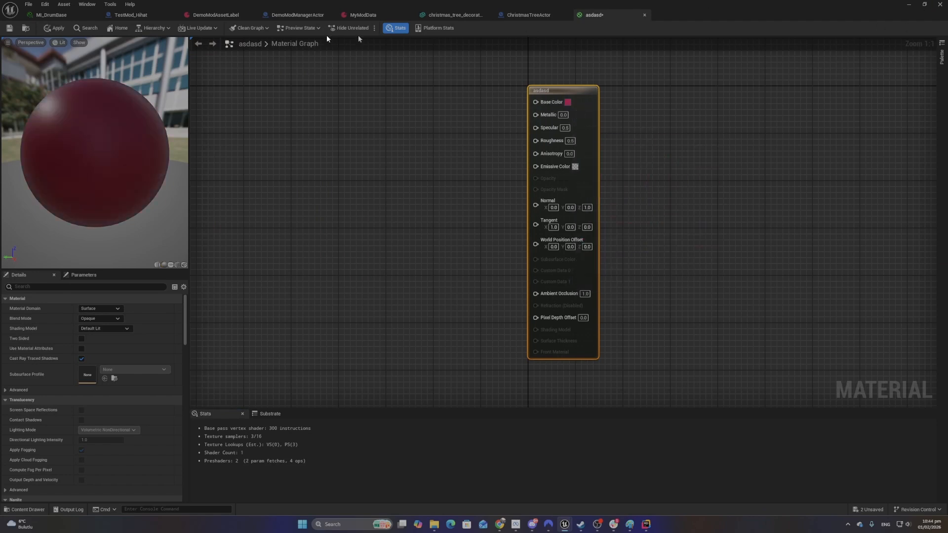
Save the asdasd material, assign it to Element 0 of TreeMesh in ChristmasTreeActor, and close the material's editor
left_click(9, 28)
left_click(526, 15)
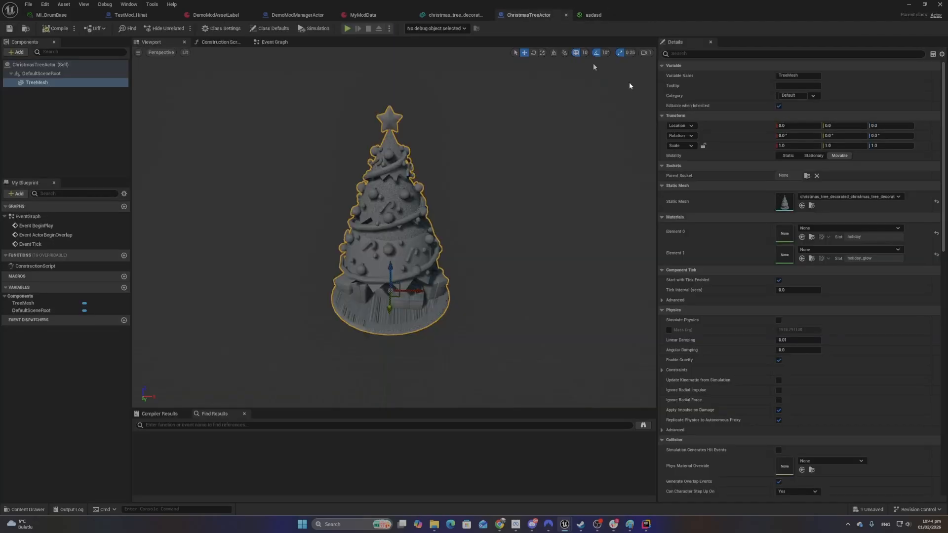
left_click(822, 228)
type("as")
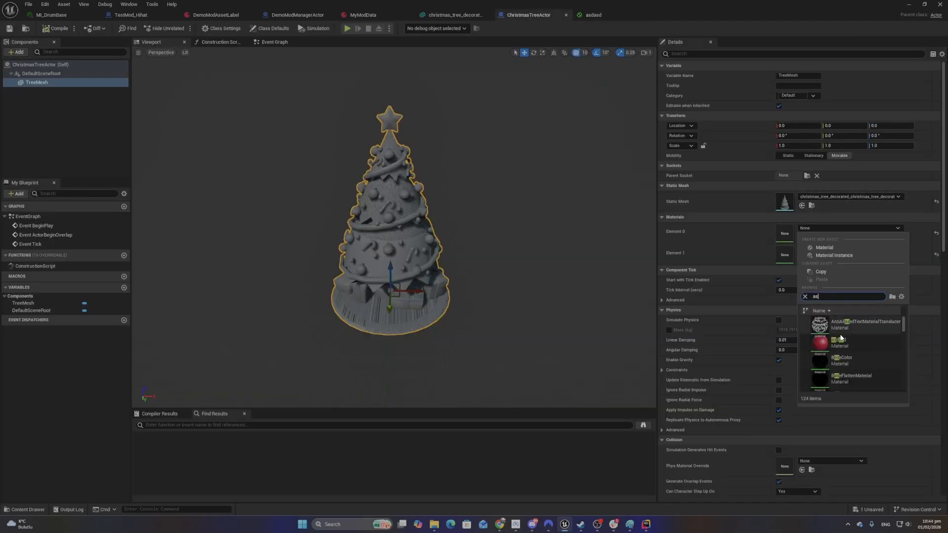
left_click(845, 326)
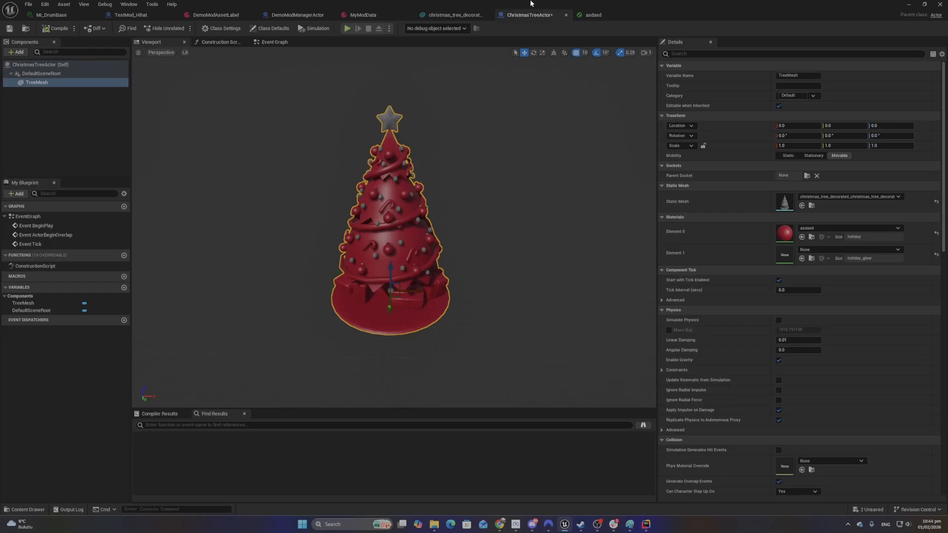
left_click(600, 15)
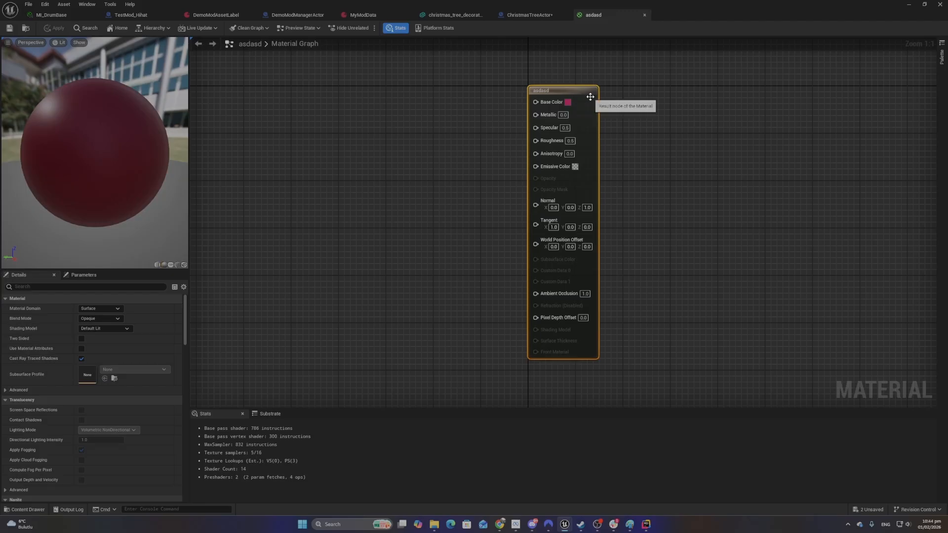
left_click(646, 15)
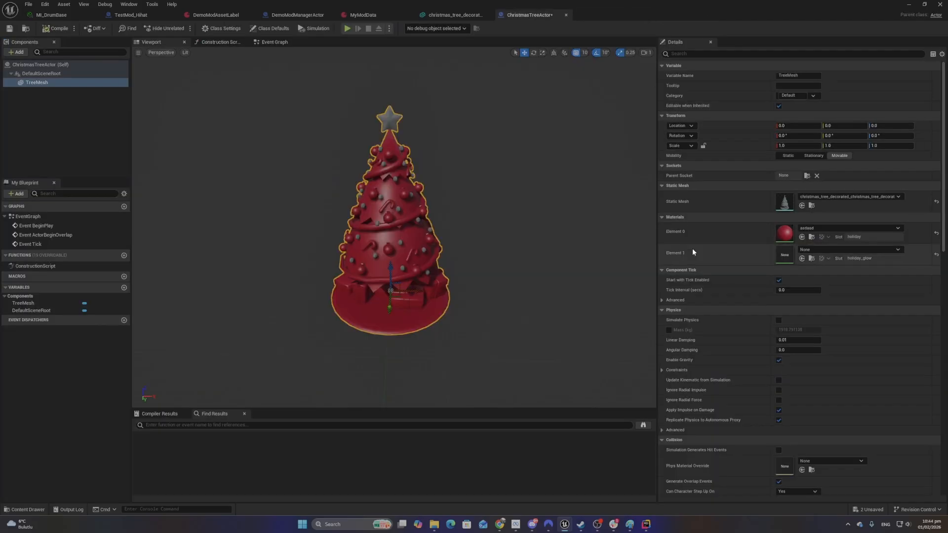
Examine the Workshop Materials folder and DemoMod's Textures and Meshes folders in the main editor
left_click(908, 5)
left_click(24, 510)
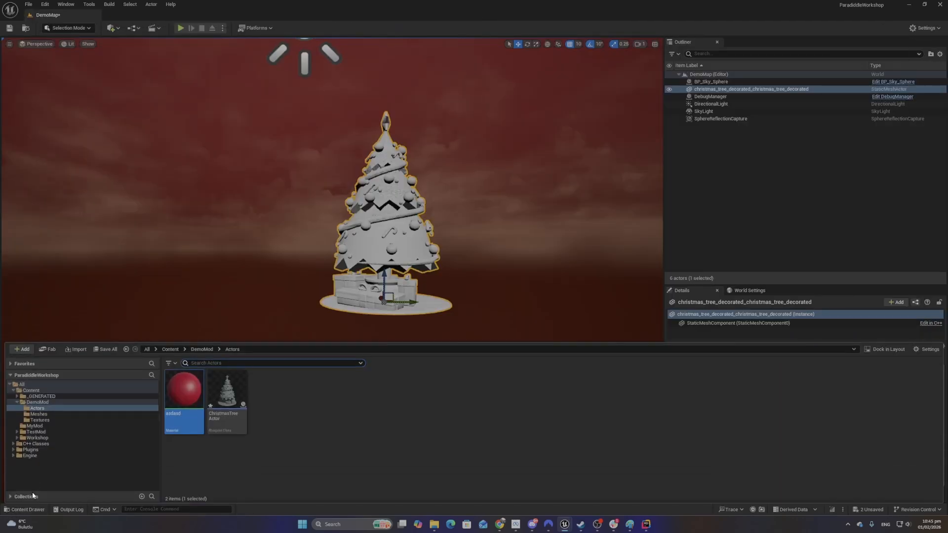
left_click(30, 438)
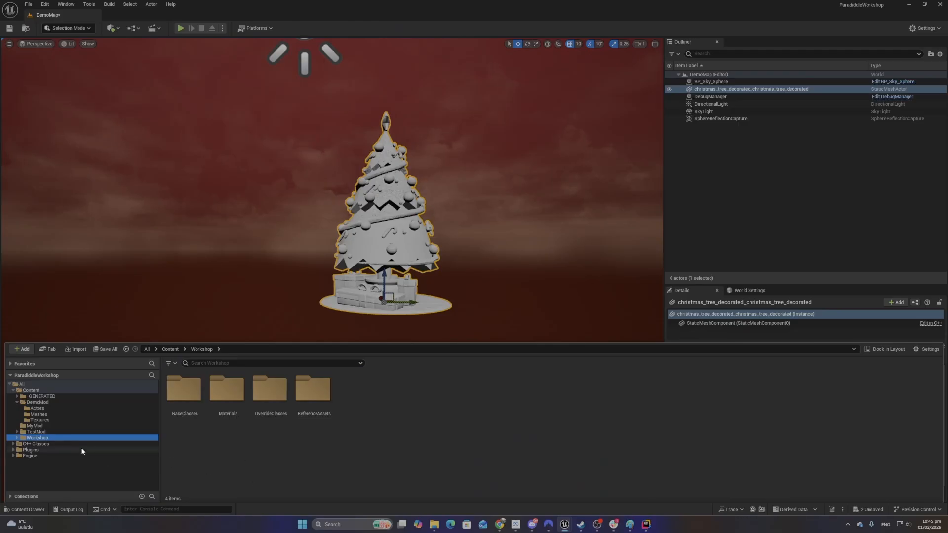
left_click(225, 410)
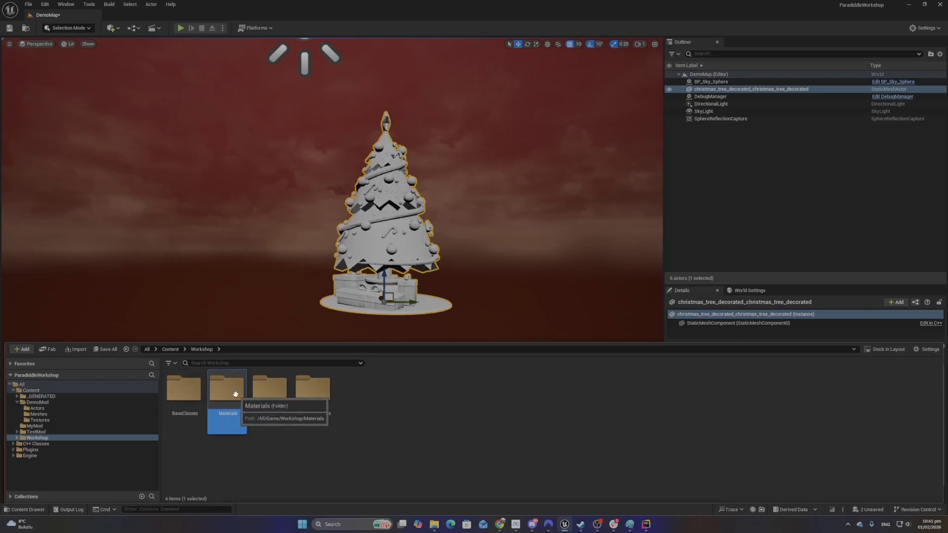
double_click(225, 410)
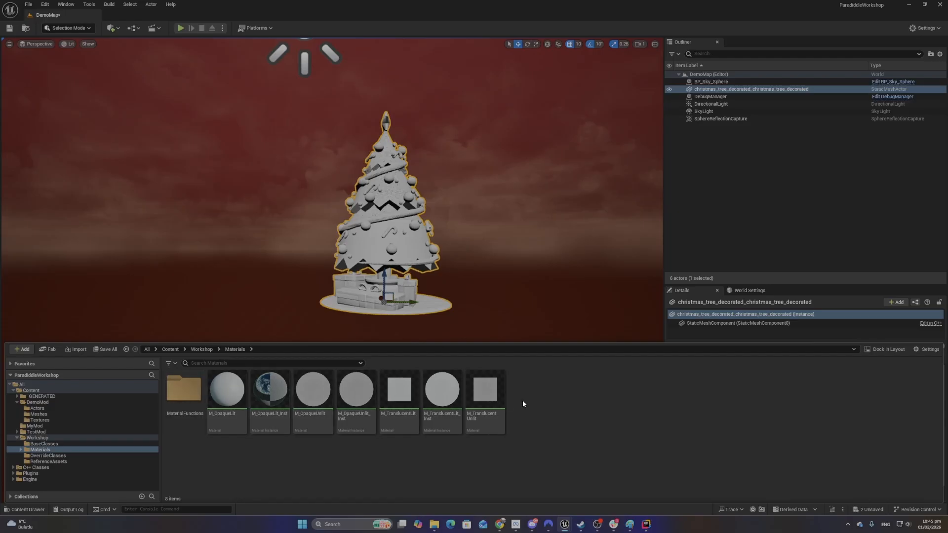
left_click(45, 420)
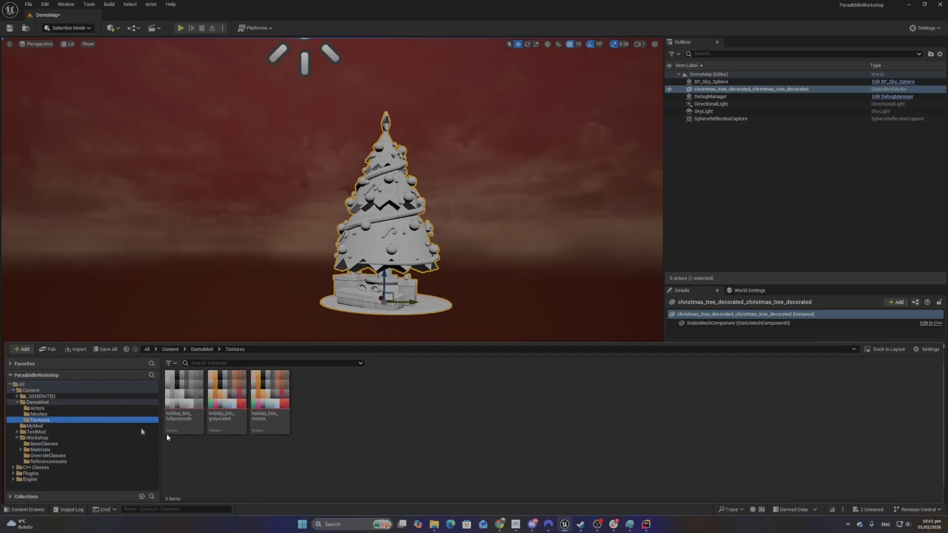
left_click(49, 413)
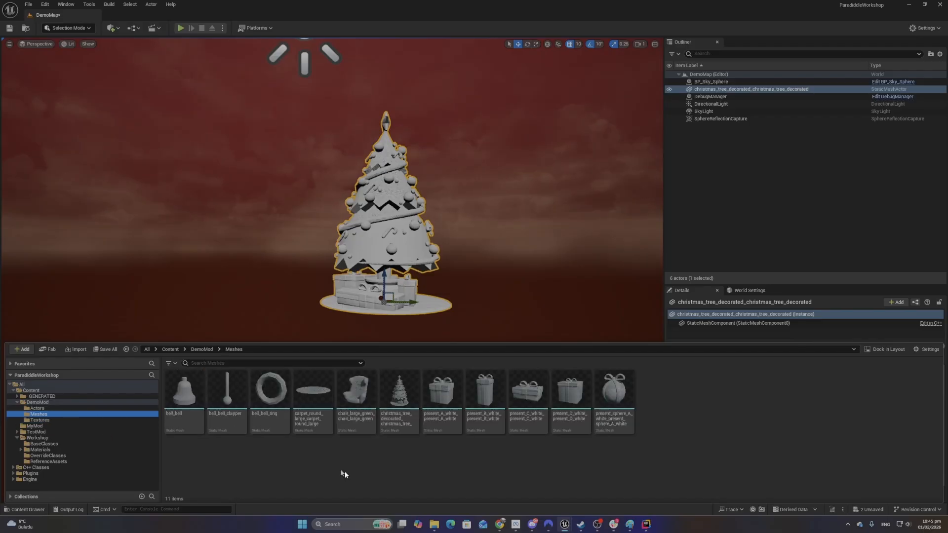
left_click(57, 420)
Delete the asdasd material from DemoMod's Actors folder
left_click(47, 407)
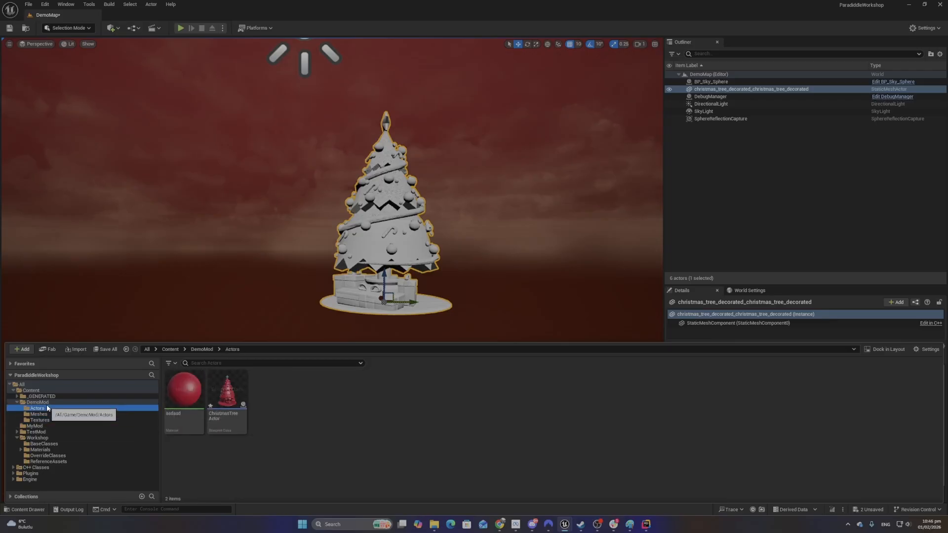
left_click(184, 400)
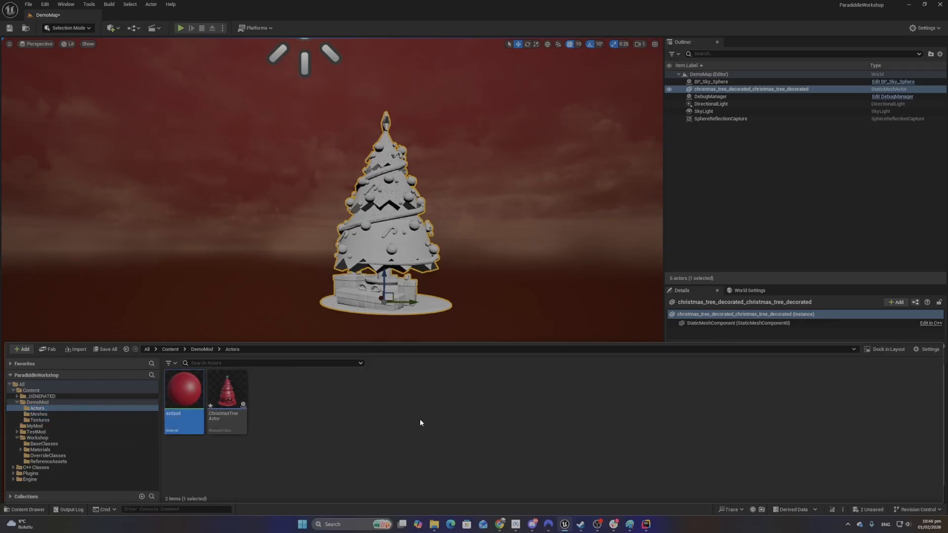
key("Delete")
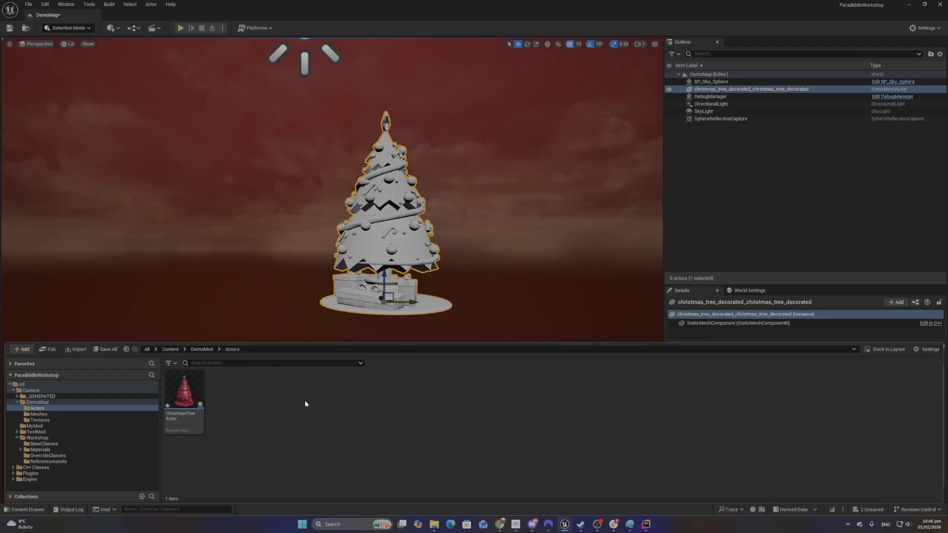
Create a material instance named ChristmasTreeMatInstance in DemoMod's Actors folder
right_click(252, 381)
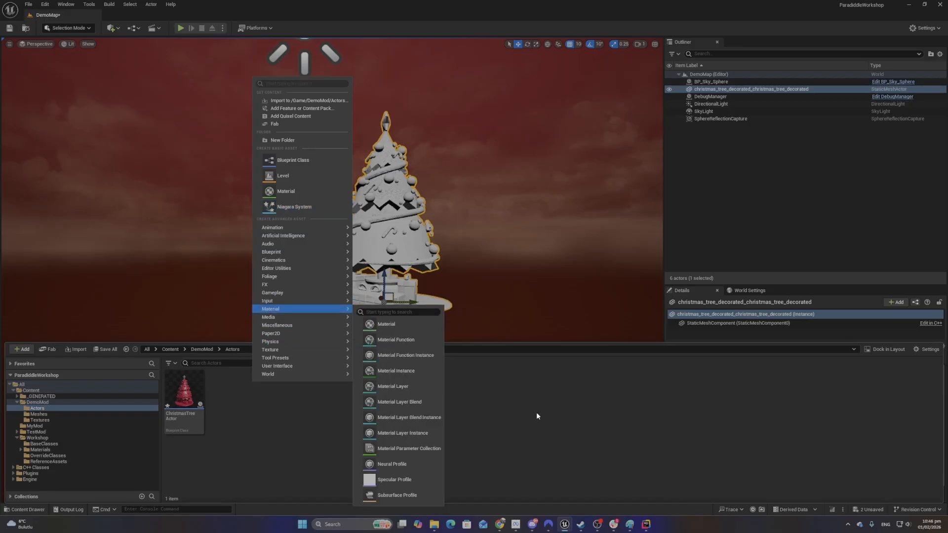
left_click(575, 457)
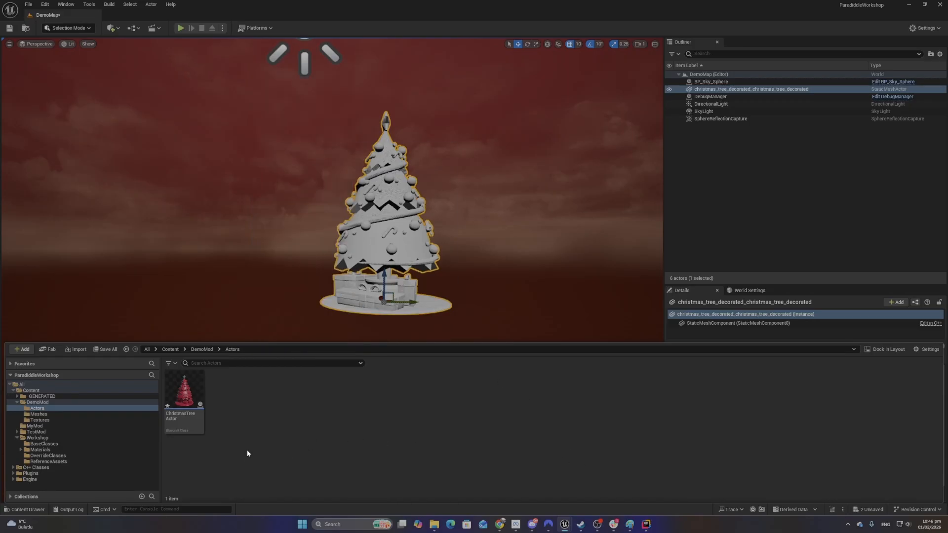
right_click(248, 403)
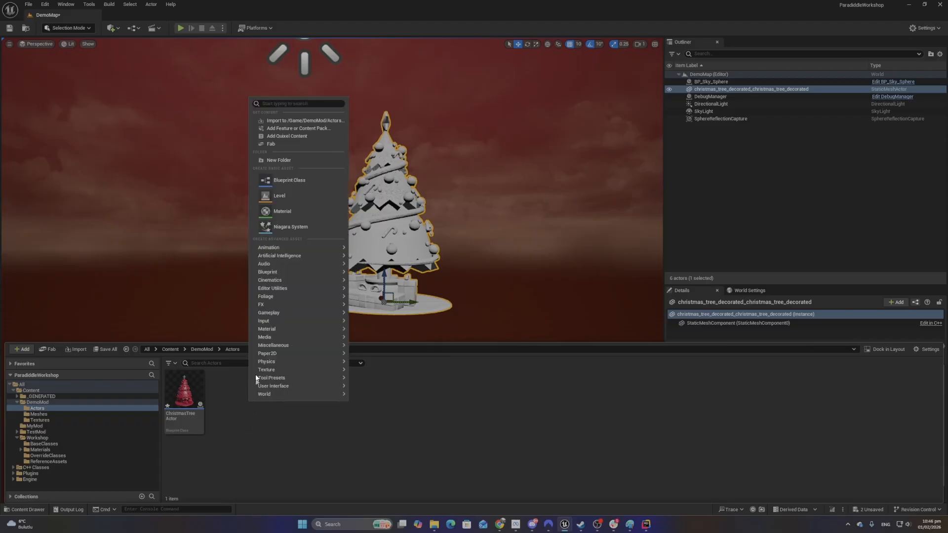
mouse_move(269, 328)
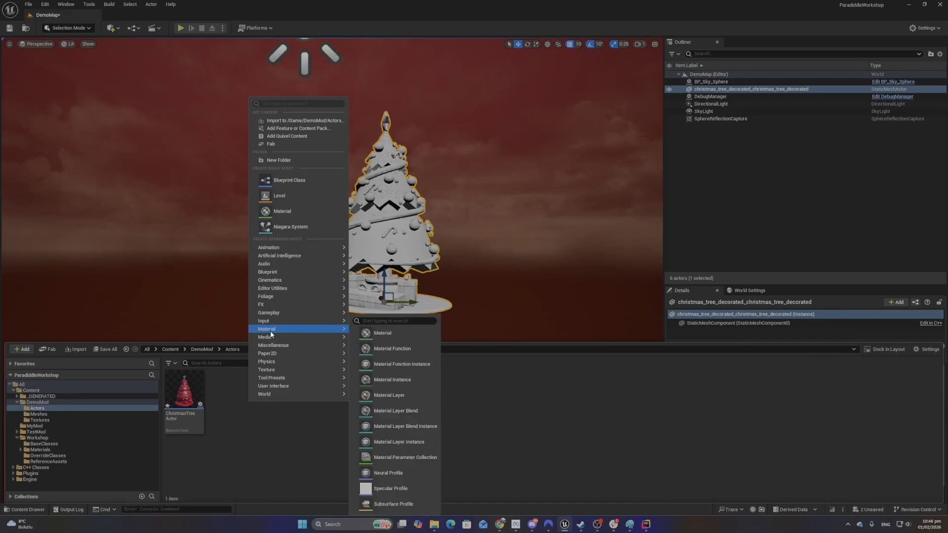
right_click(223, 386)
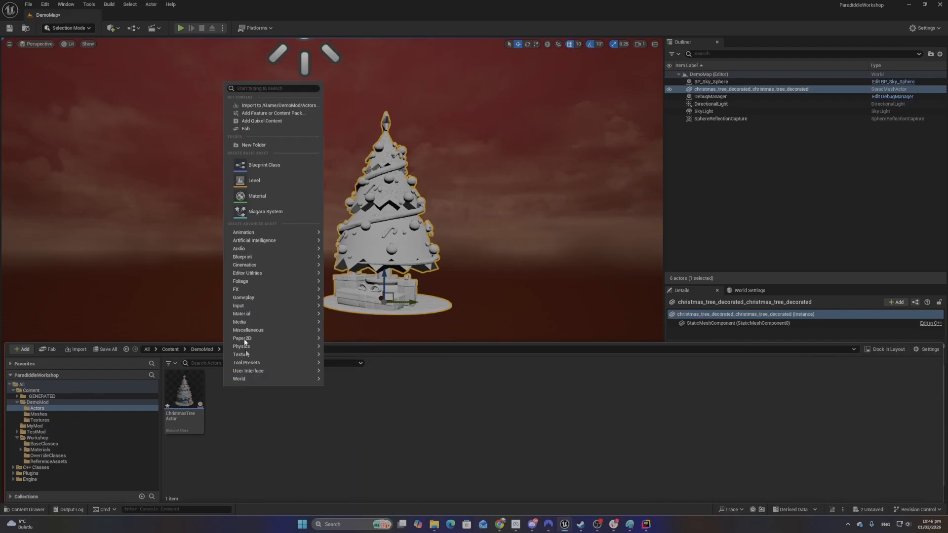
mouse_move(245, 312)
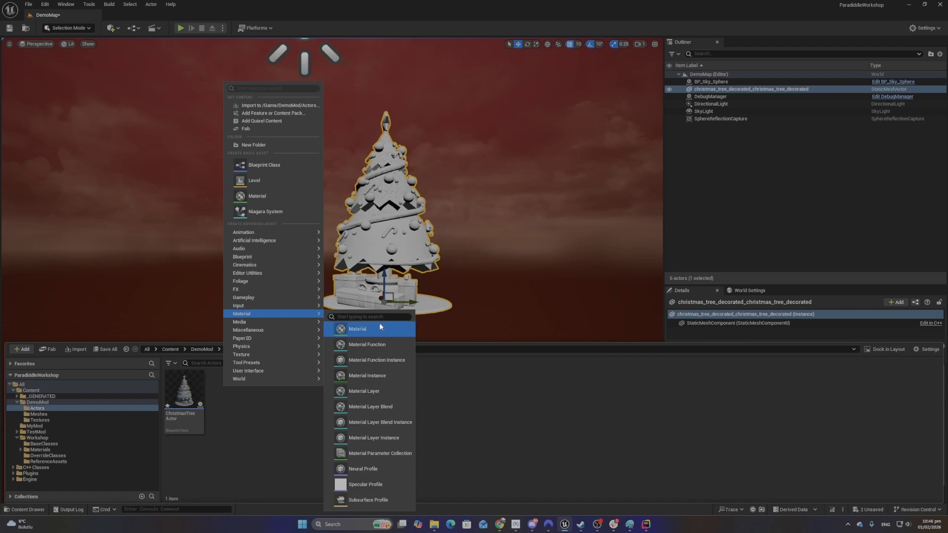
left_click(389, 375)
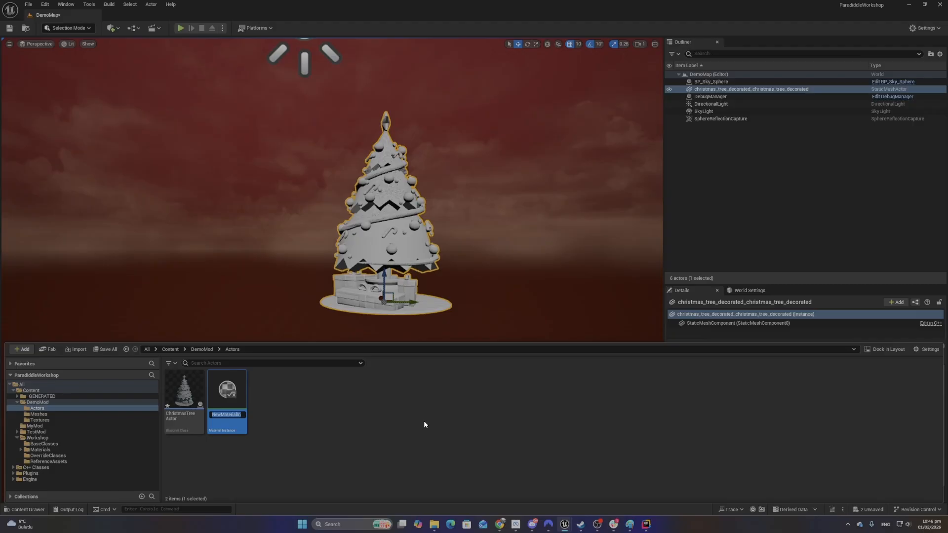
type("Chris")
type("tmas")
type("TreeM")
type("atInstance")
key("Return")
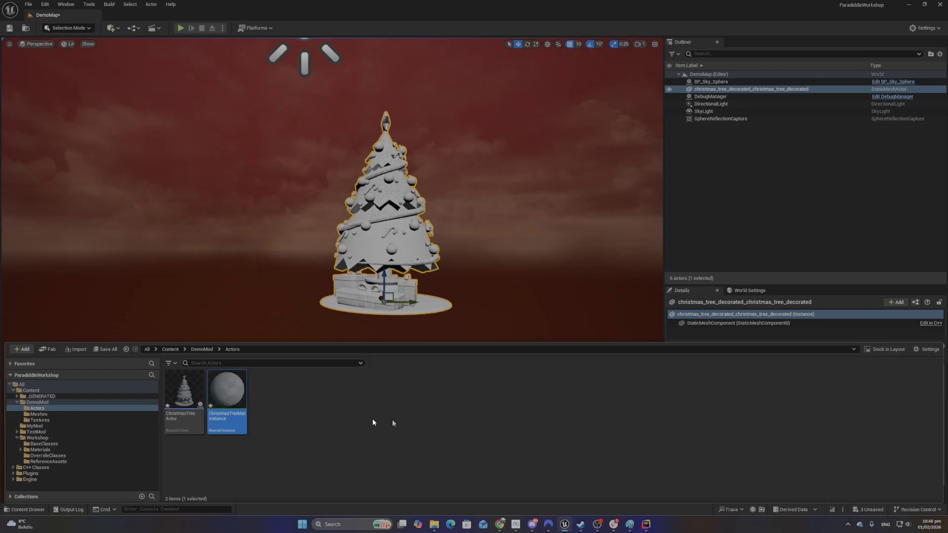
Open the ChristmasTreeMatInstance material instance and save it
double_click(227, 390)
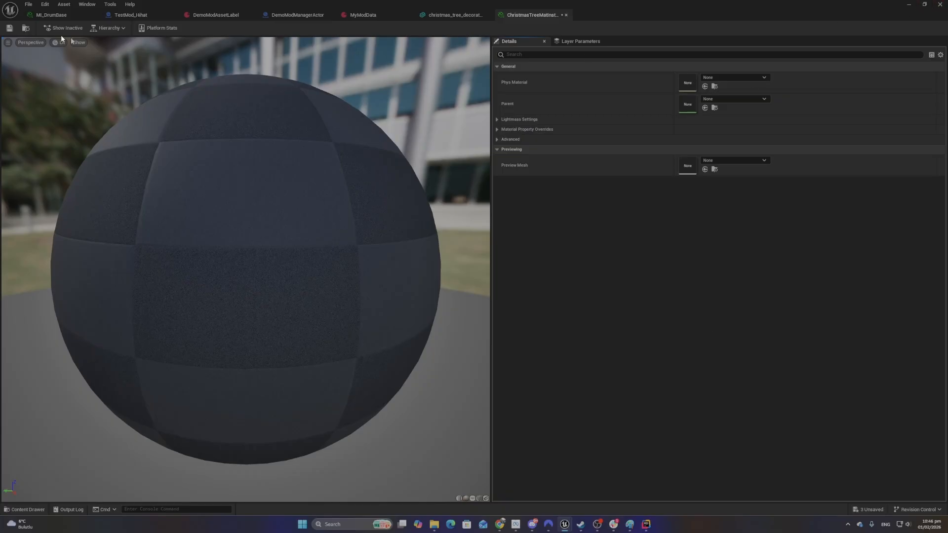
left_click(10, 27)
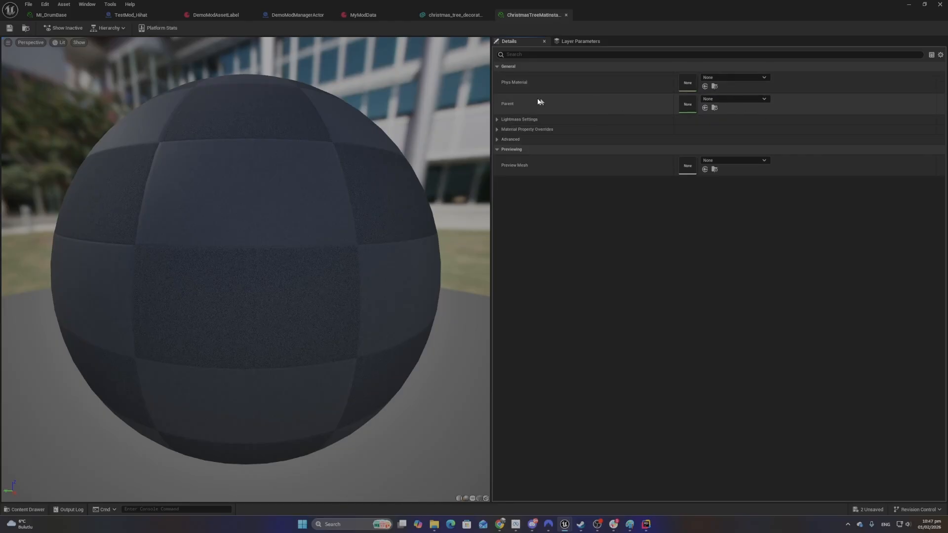
left_click(758, 100)
left_click(840, 2)
Return to the main editor and examine the base materials in the Workshop Materials folder, starting with M_OpaqueLit
left_click(909, 4)
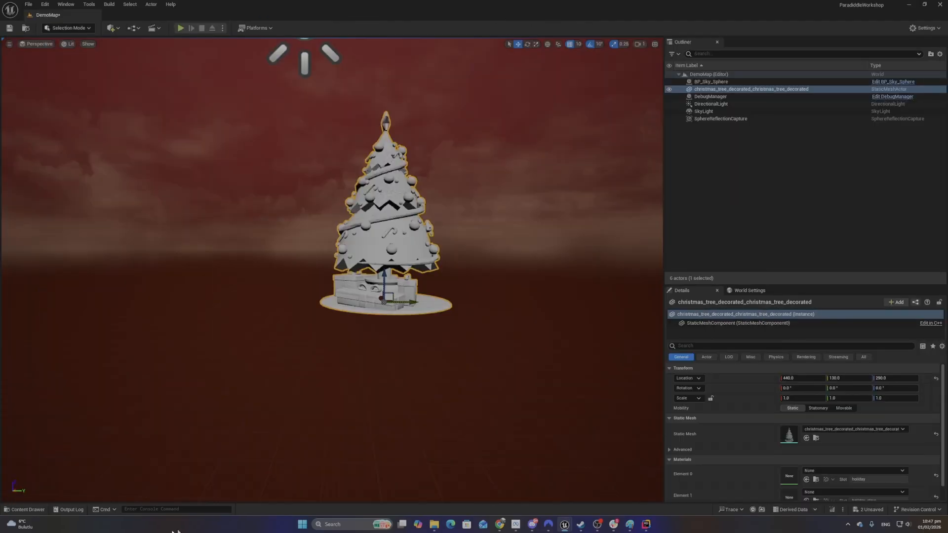
left_click(28, 510)
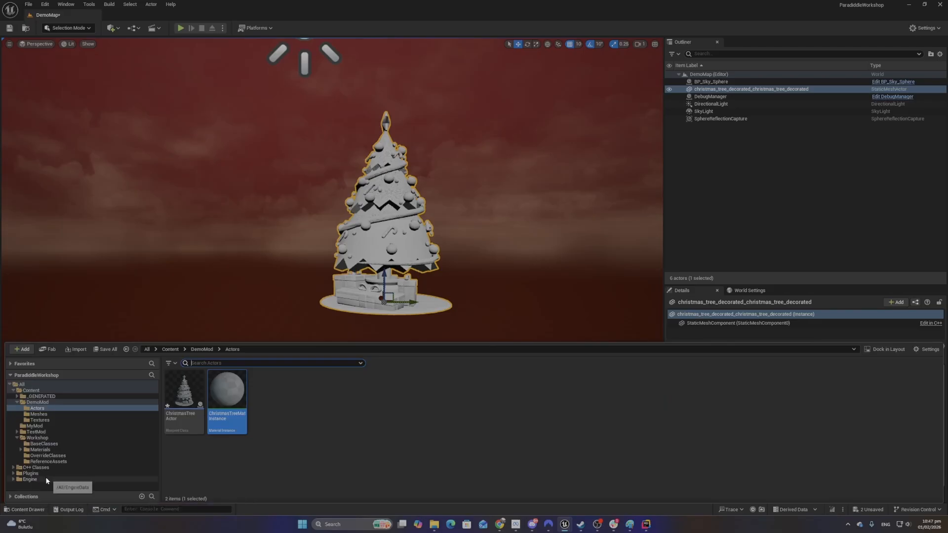
left_click(52, 438)
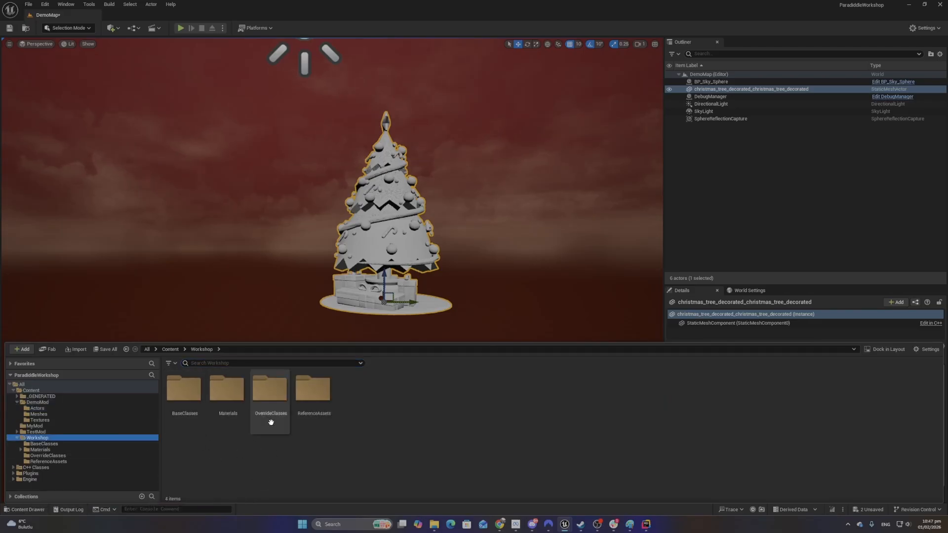
double_click(233, 404)
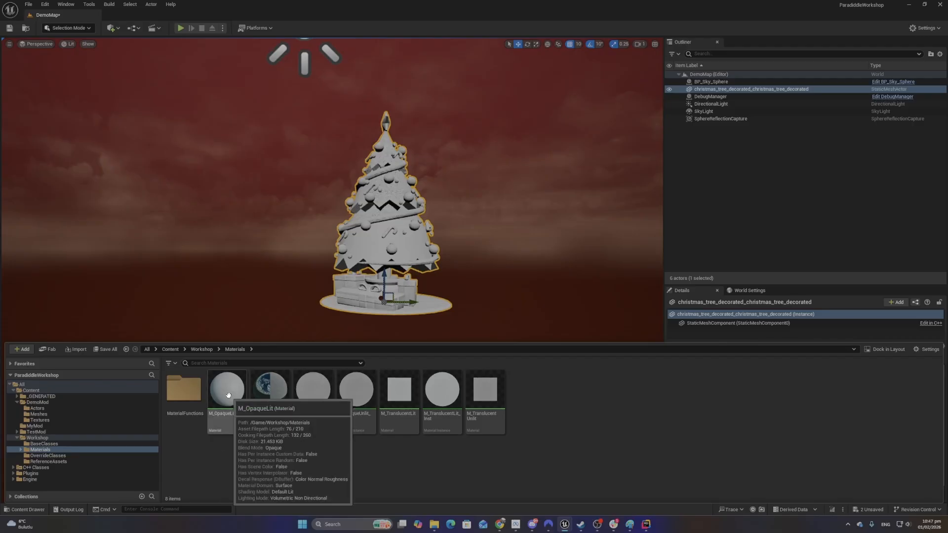
mouse_move(236, 432)
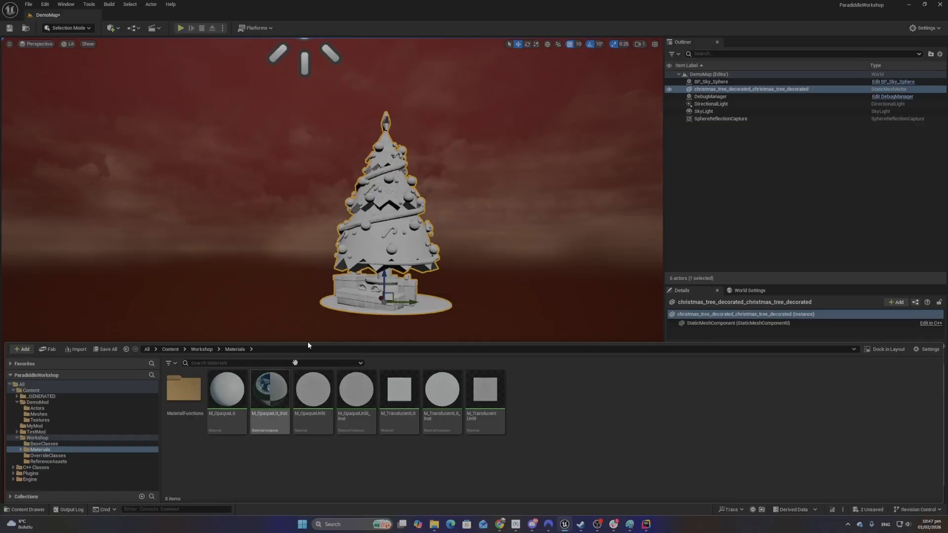
right_click_drag(469, 206, 494, 163)
key("w")
key("w")
right_click_drag(127, 365, 127, 366)
key("e")
left_click(25, 510)
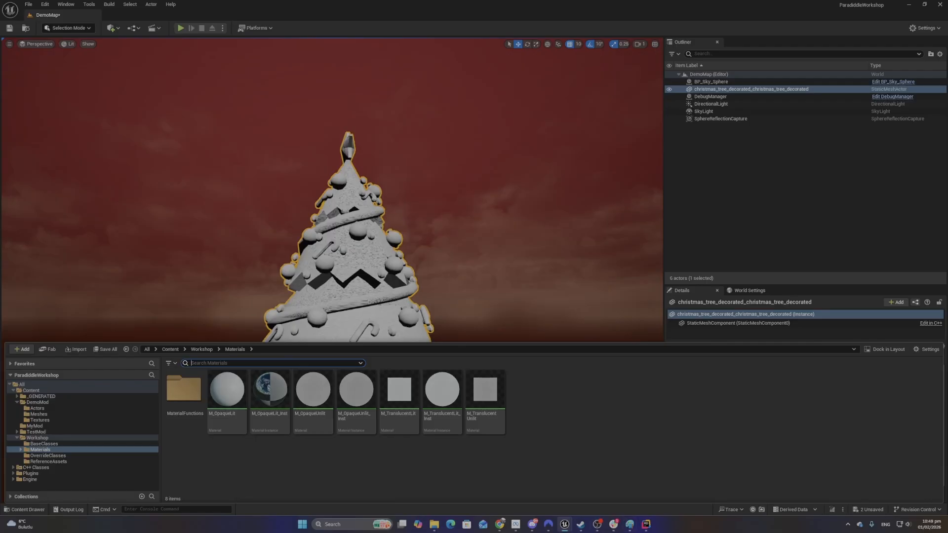
Set the parent of ChristmasTreeMatInstance to M_OpaqueUnlit and save it along with the pending autosave items
mouse_move(565, 524)
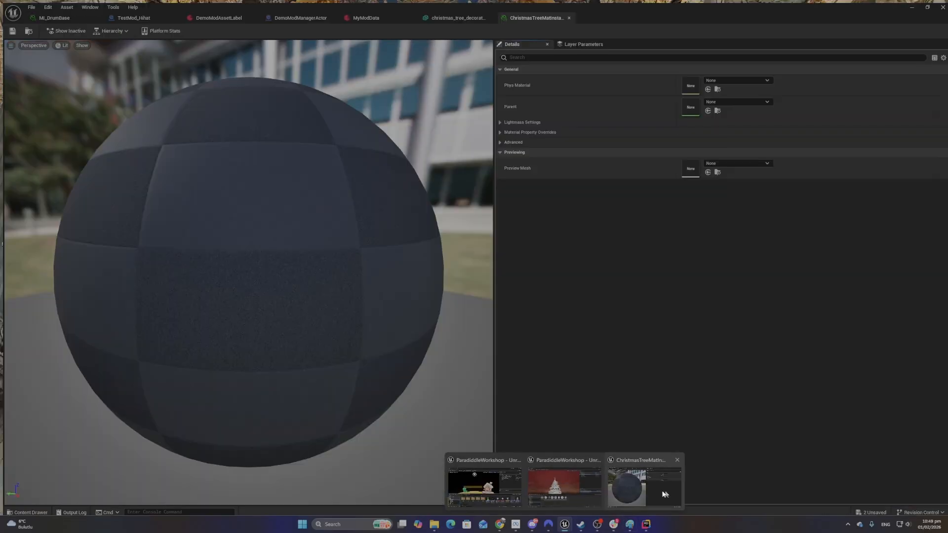
left_click(665, 493)
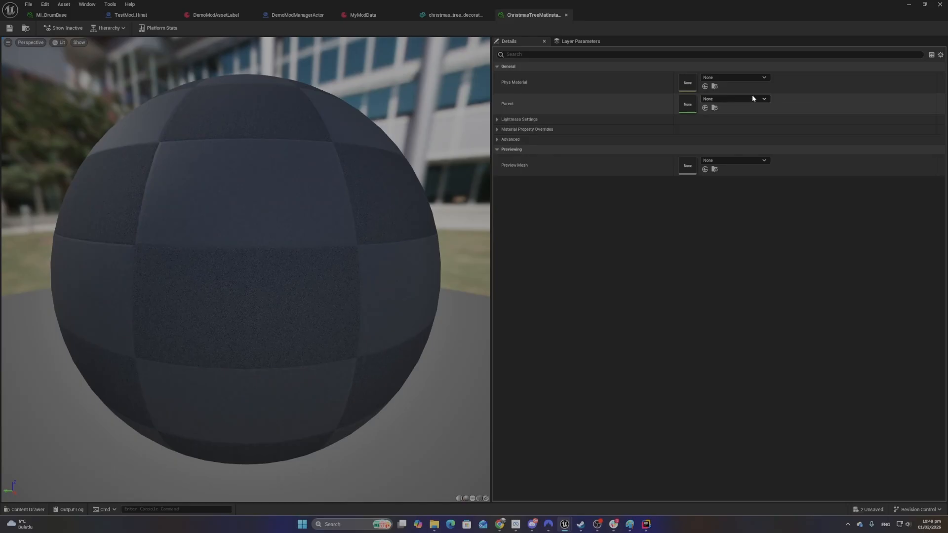
left_click(752, 98)
type("Opa")
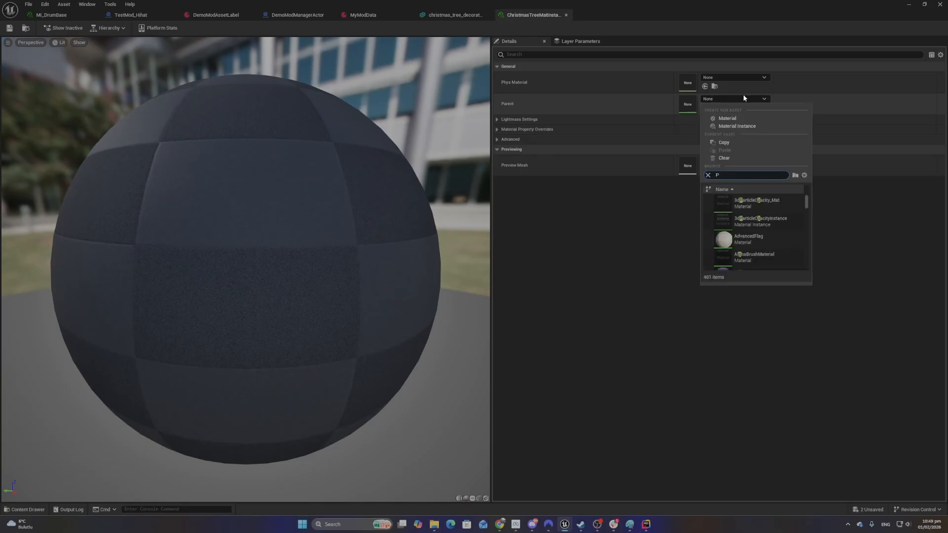
type("qu")
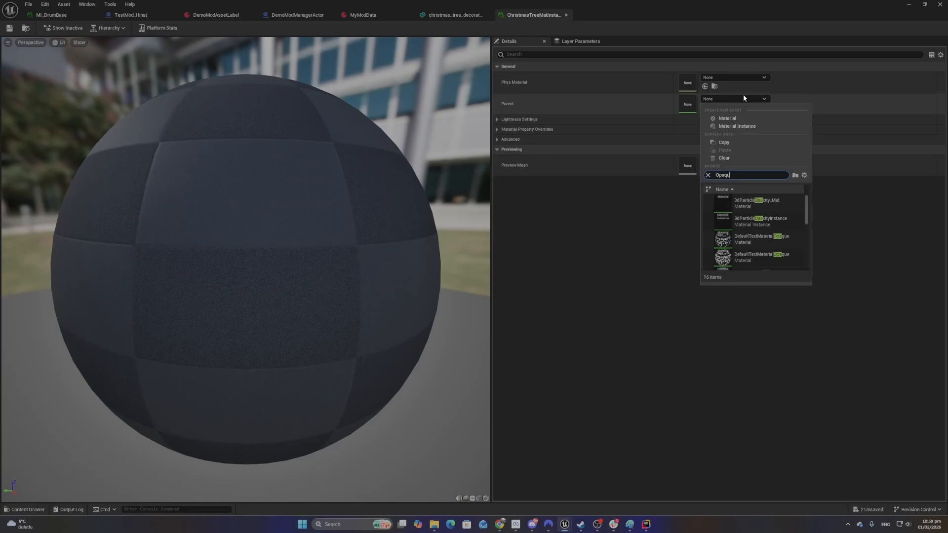
type("e")
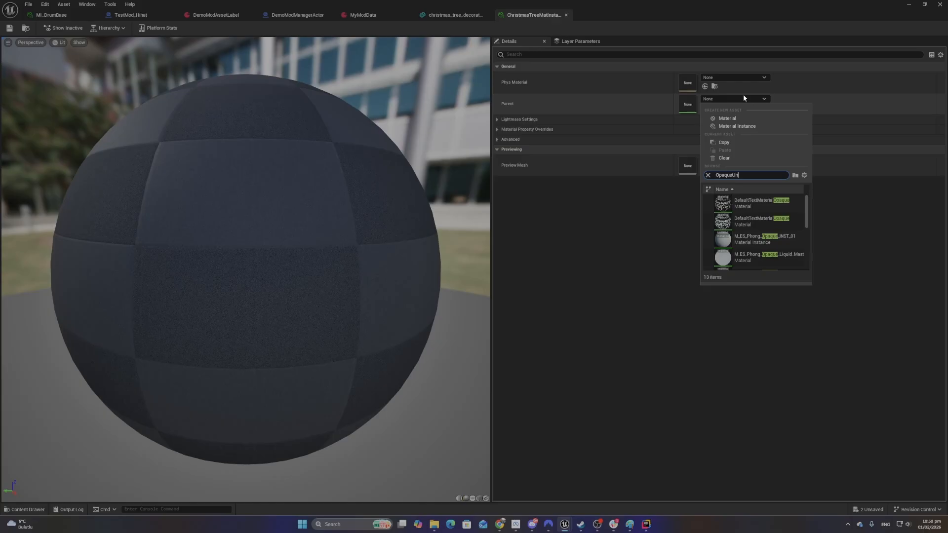
type("Un")
left_click(775, 203)
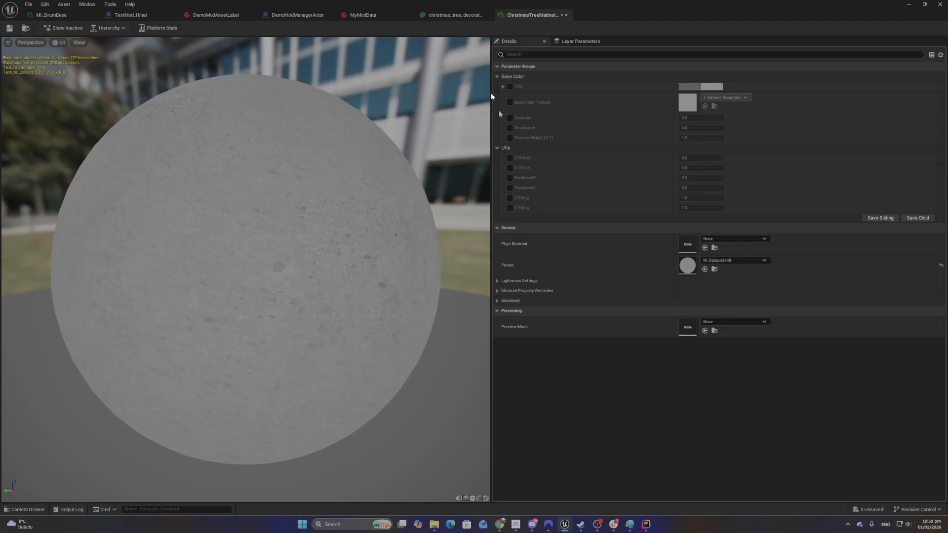
left_click(9, 28)
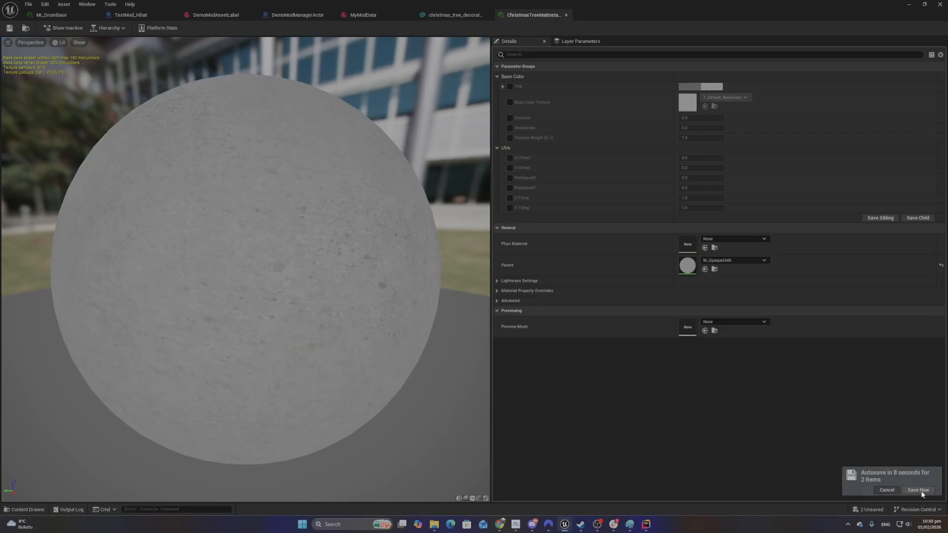
left_click(920, 491)
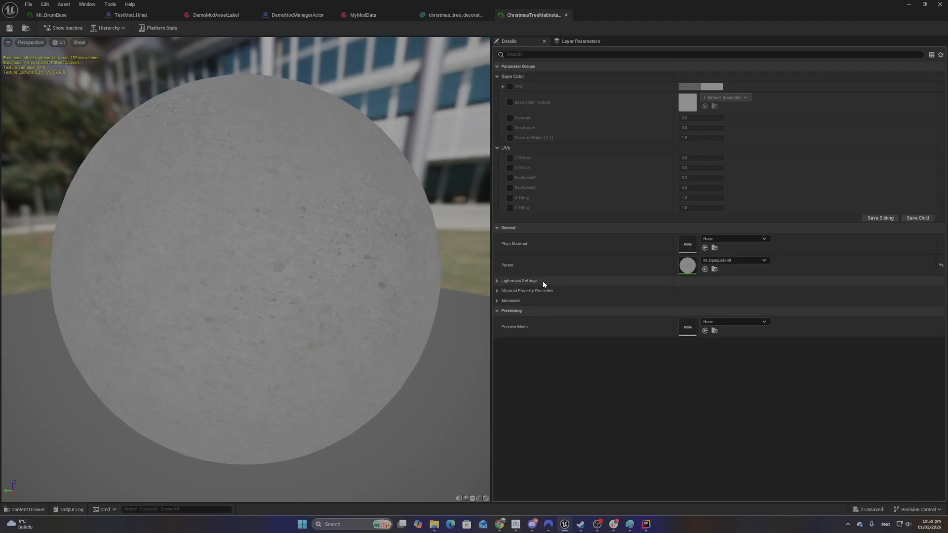
Enable the material instance's Tint override and try a pink and a blue tint colour
left_click(511, 87)
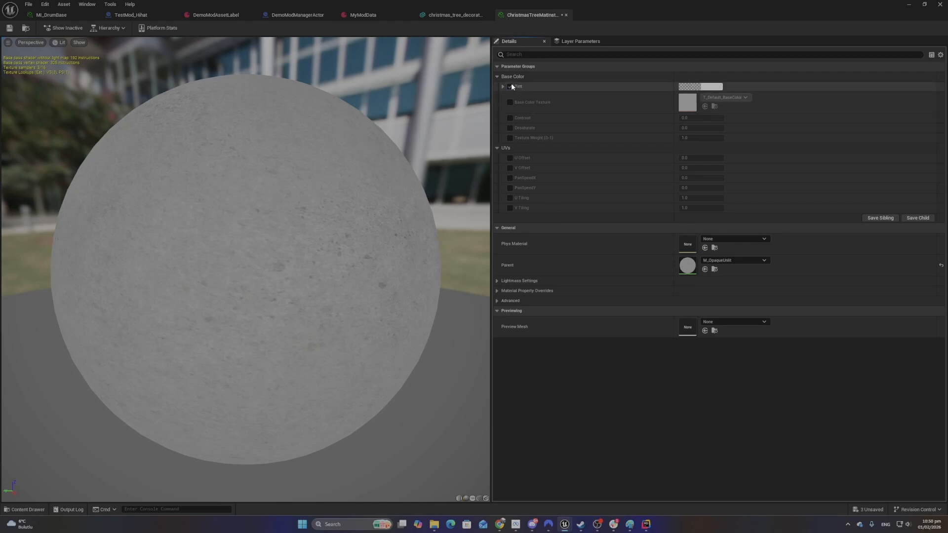
left_click(714, 88)
mouse_move(772, 149)
left_mouse_down()
mouse_move(780, 136)
mouse_move(753, 128)
mouse_move(760, 149)
mouse_move(785, 139)
mouse_move(751, 151)
mouse_move(737, 118)
mouse_move(743, 164)
mouse_move(786, 137)
mouse_move(792, 148)
mouse_move(751, 132)
mouse_move(784, 138)
left_mouse_up()
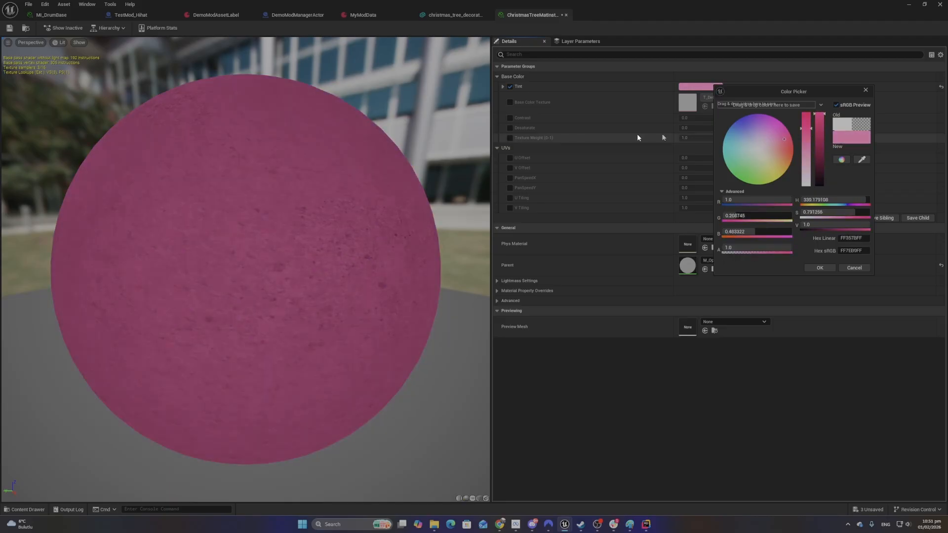
scroll(240, 262, "up", 1)
scroll(247, 265, "down", 2)
scroll(247, 264, "up", 1)
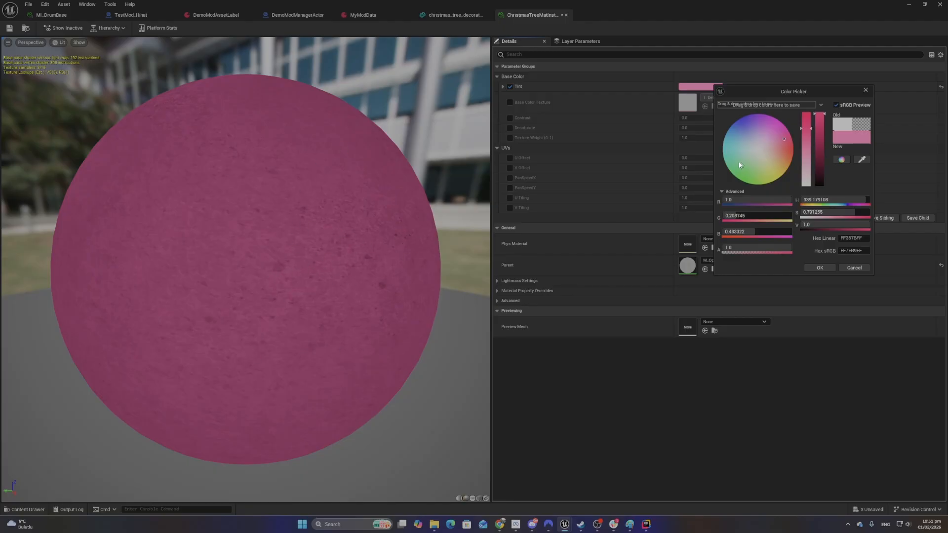
left_click_drag(777, 138, 743, 124)
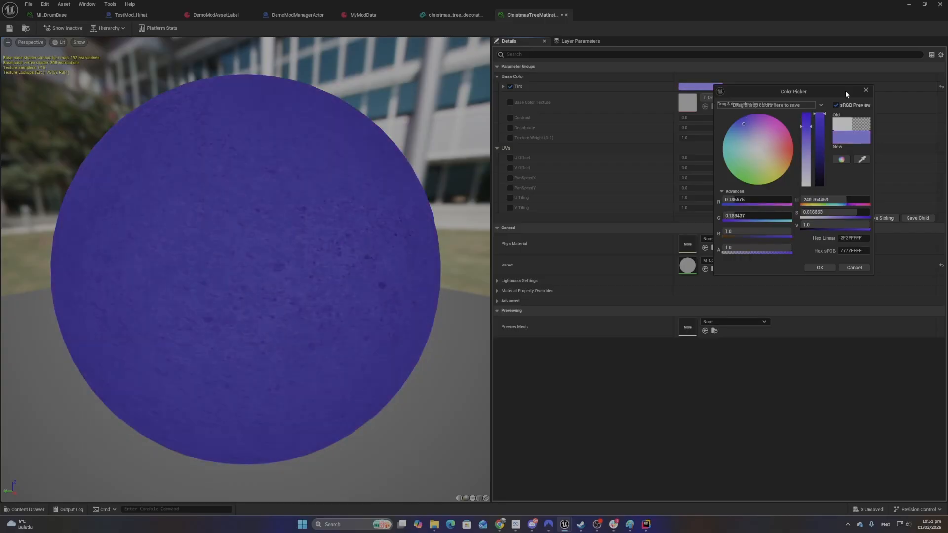
left_click(866, 90)
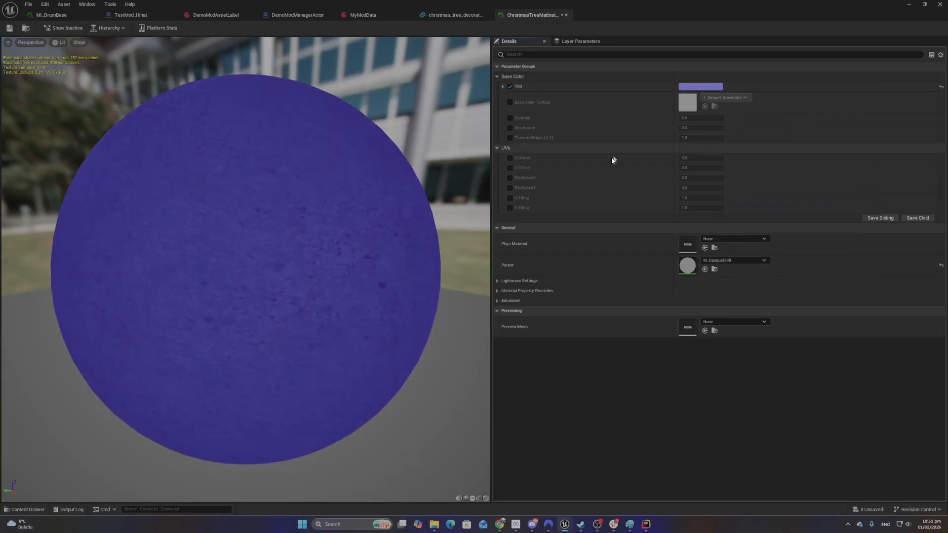
Enable the Texture Weight override of the material instance and set it to 0
left_click(511, 139)
left_click(697, 137)
type("0")
key("Tab")
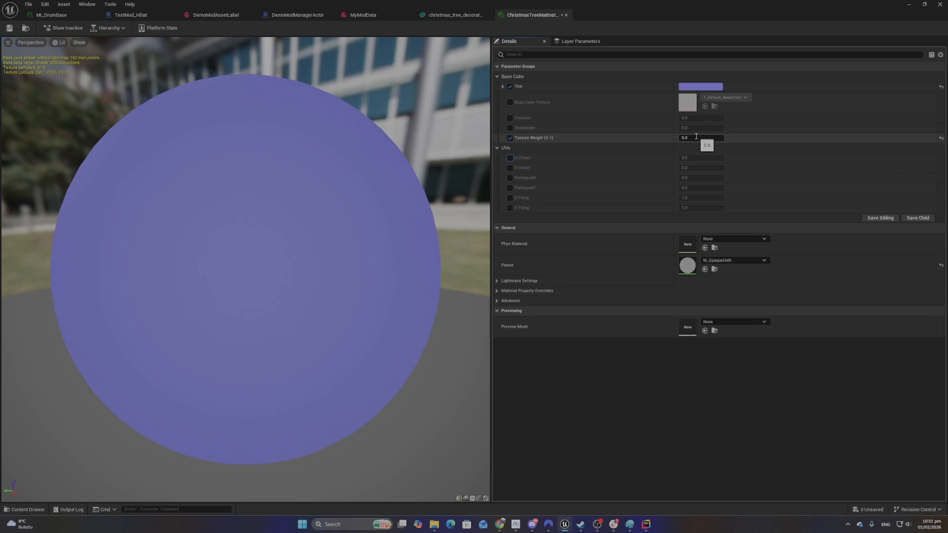
Change the tint to a pinkish purple, and return Texture Weight to 1.0 with its override disabled
left_click(701, 87)
left_click_drag(766, 164, 772, 141)
left_click(810, 270)
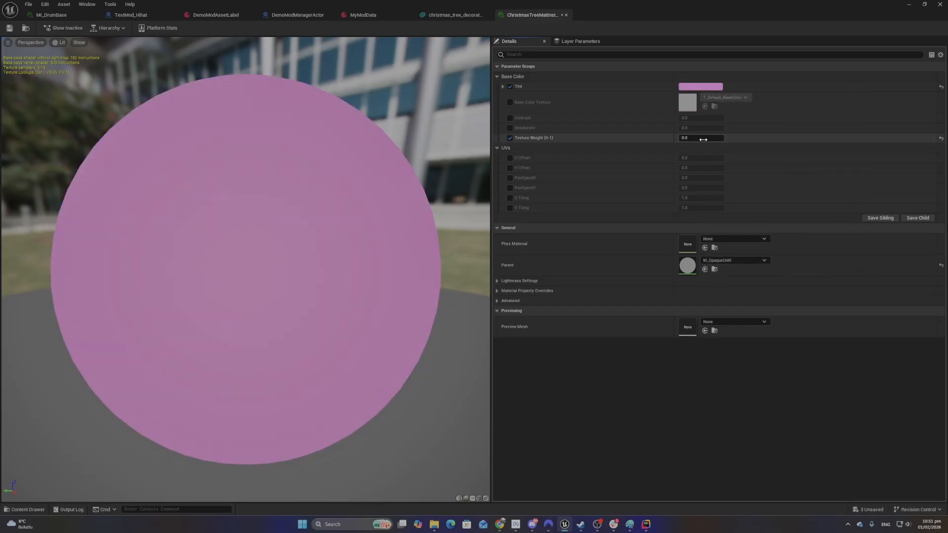
left_click_drag(703, 140, 716, 150)
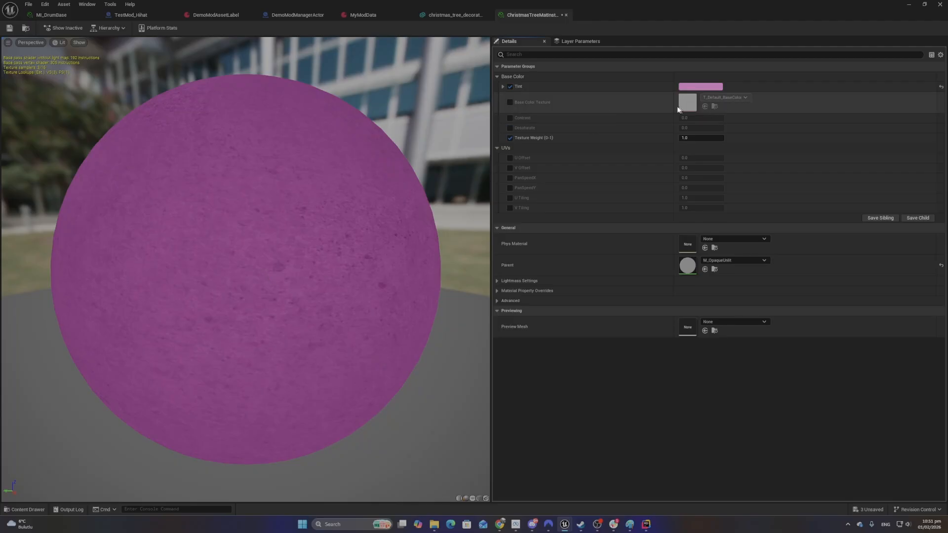
left_click(511, 139)
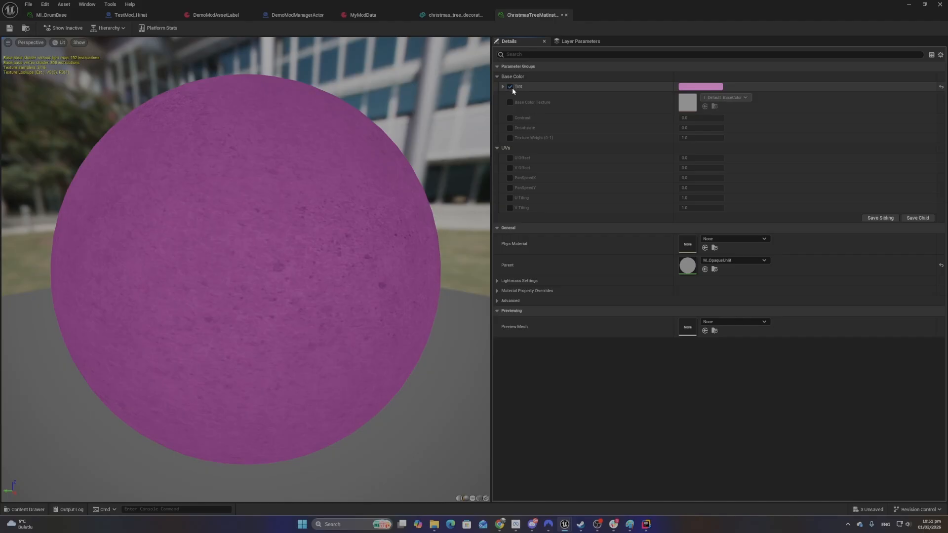
Open the holiday_bits_grayscaled texture from DemoMod's Textures folder in the main editor, examine its colours, and close it
left_click(909, 5)
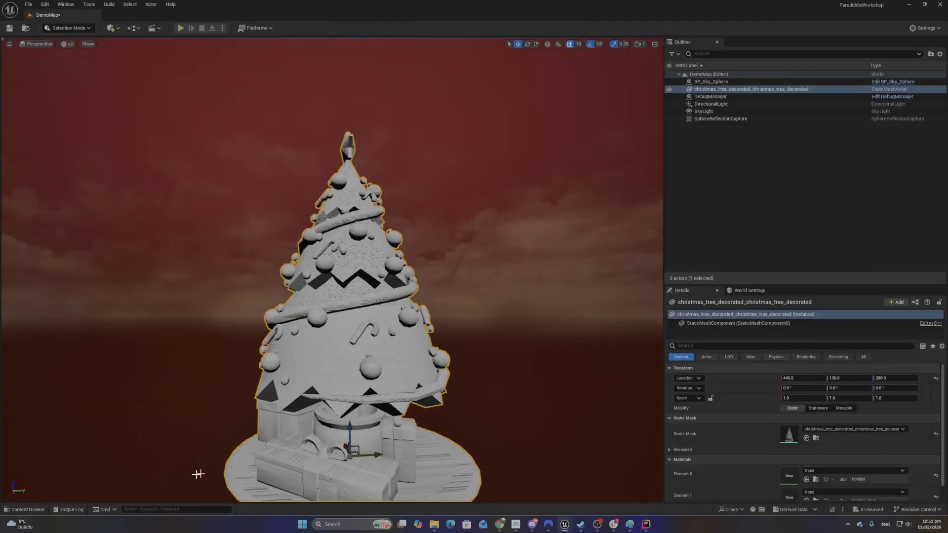
left_click(28, 509)
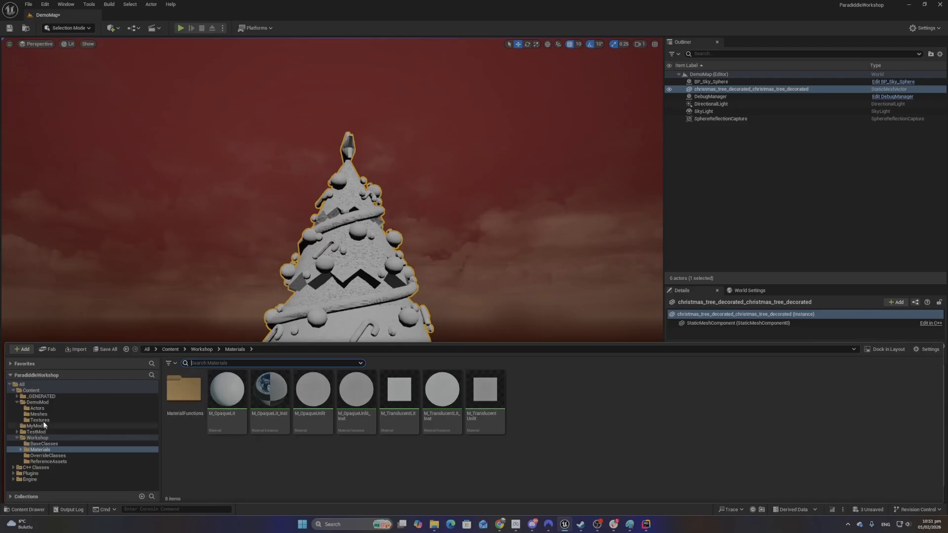
left_click(39, 403)
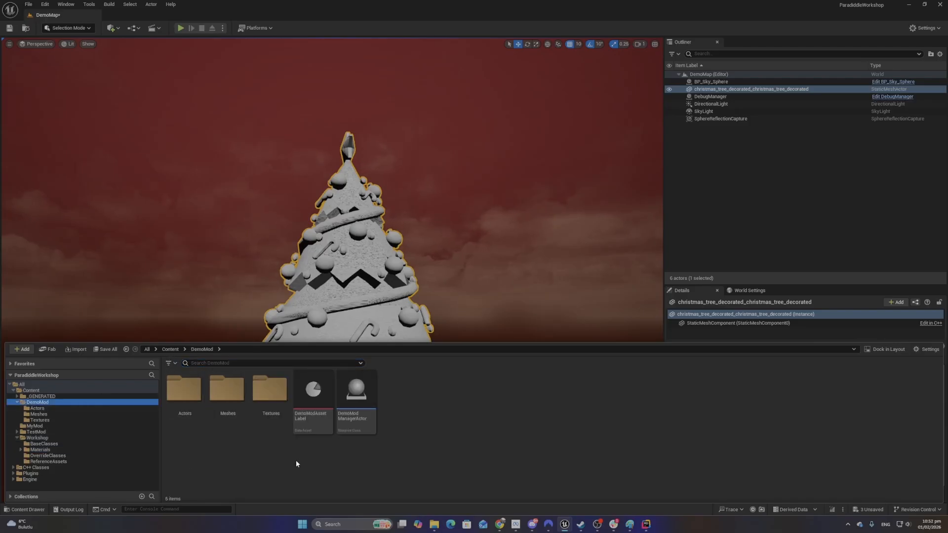
left_click(271, 413)
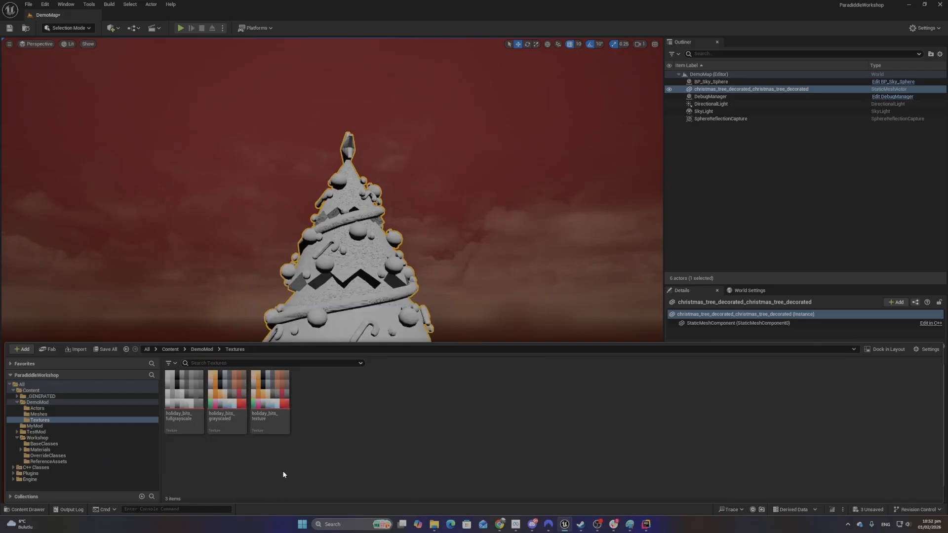
mouse_move(234, 392)
double_click(227, 398)
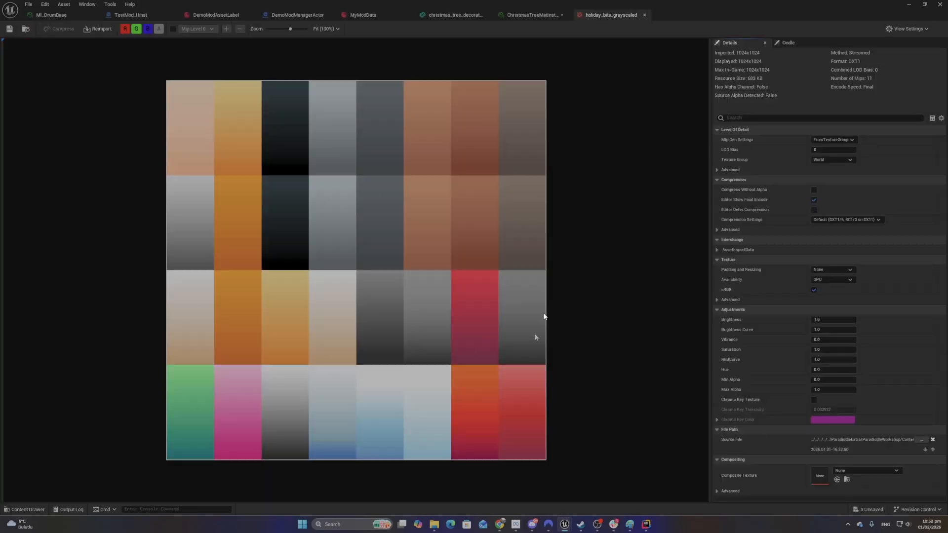
left_click(644, 15)
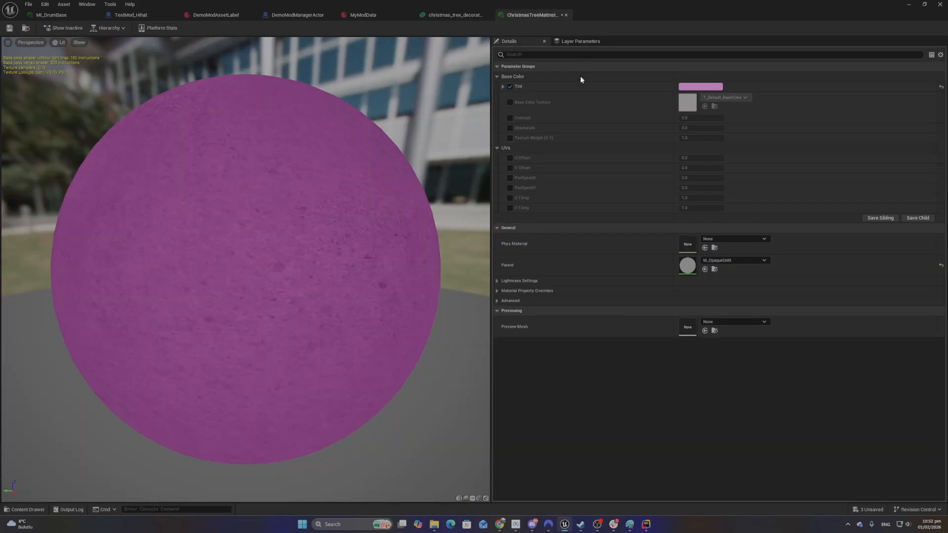
Look over the christmas_tree_decorated mesh and the textures in DemoMod's Textures folder
left_click(451, 15)
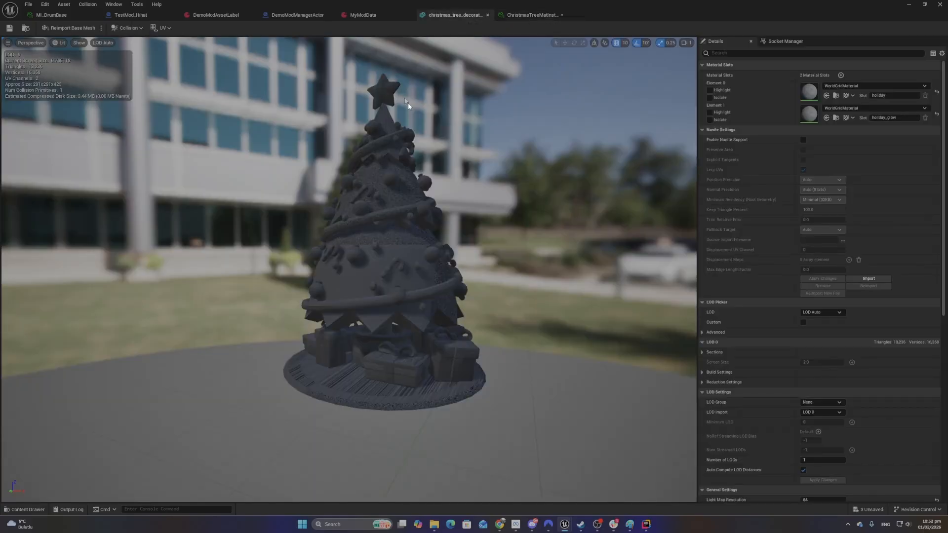
left_click(525, 15)
left_click(451, 14)
left_click(909, 5)
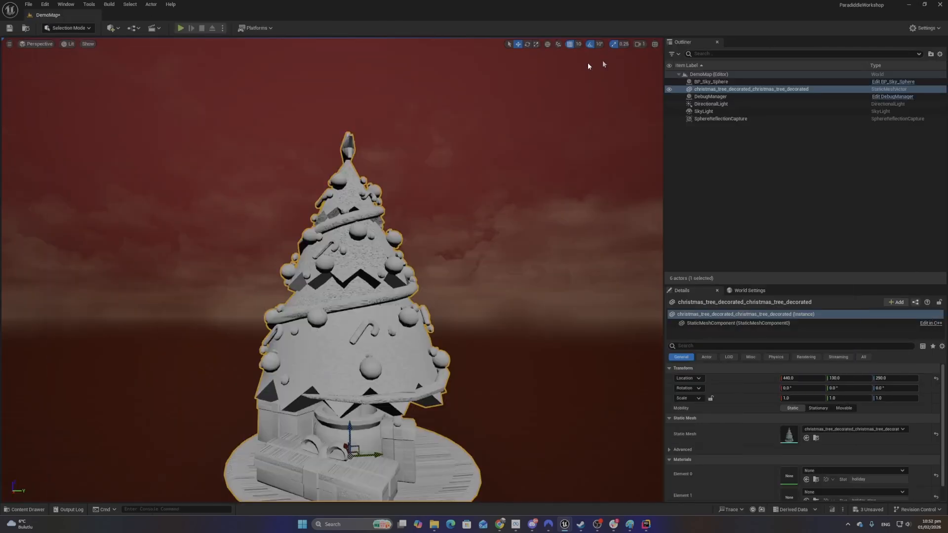
left_click(28, 510)
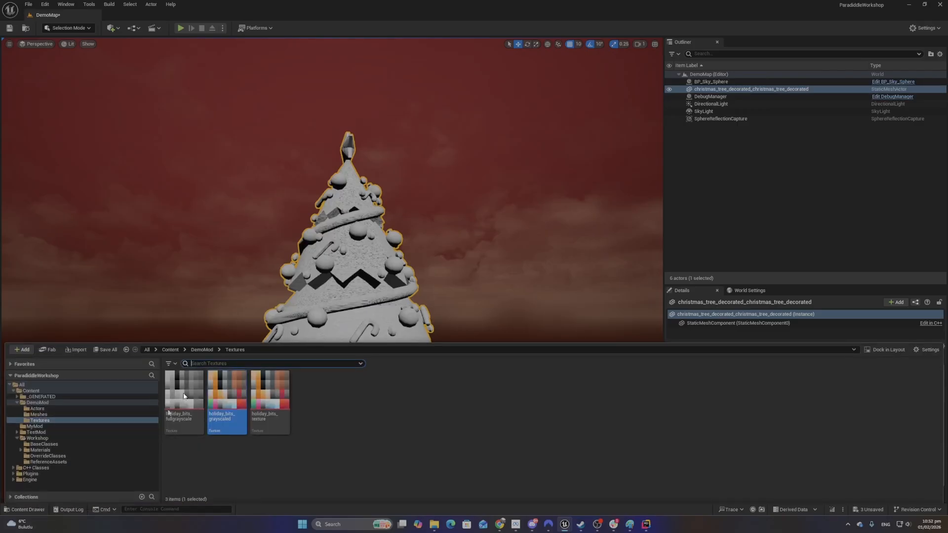
left_click(386, 481)
Return to ChristmasTreeMatInstance and disable its Tint override
mouse_move(572, 526)
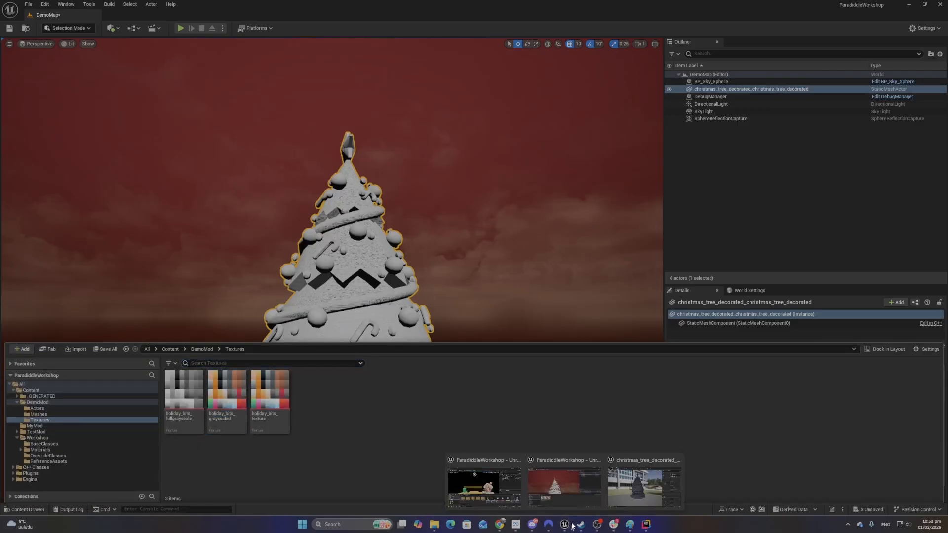
left_click(644, 486)
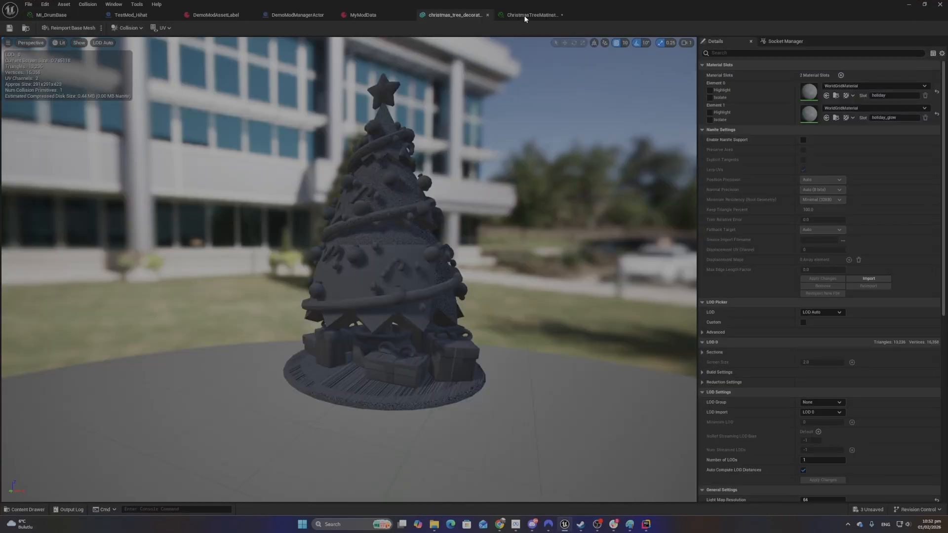
left_click(525, 15)
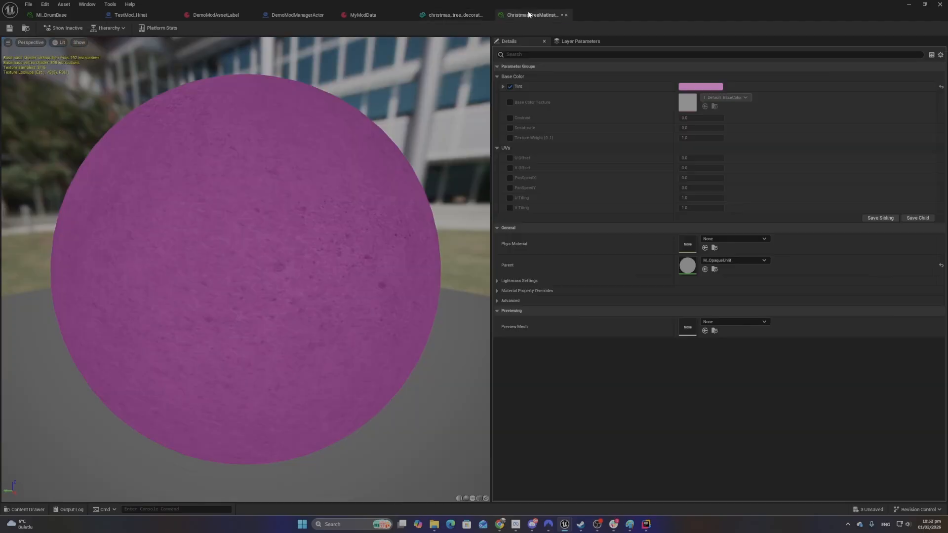
left_click(510, 87)
Override the Base Color Texture with holiday_bits_texture and save the material instance
left_click(510, 103)
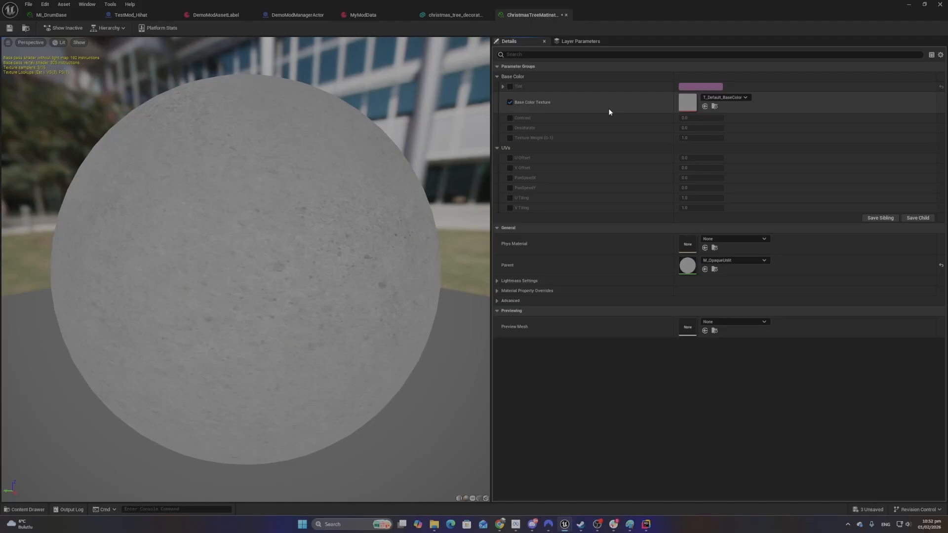
left_click(739, 97)
type("h")
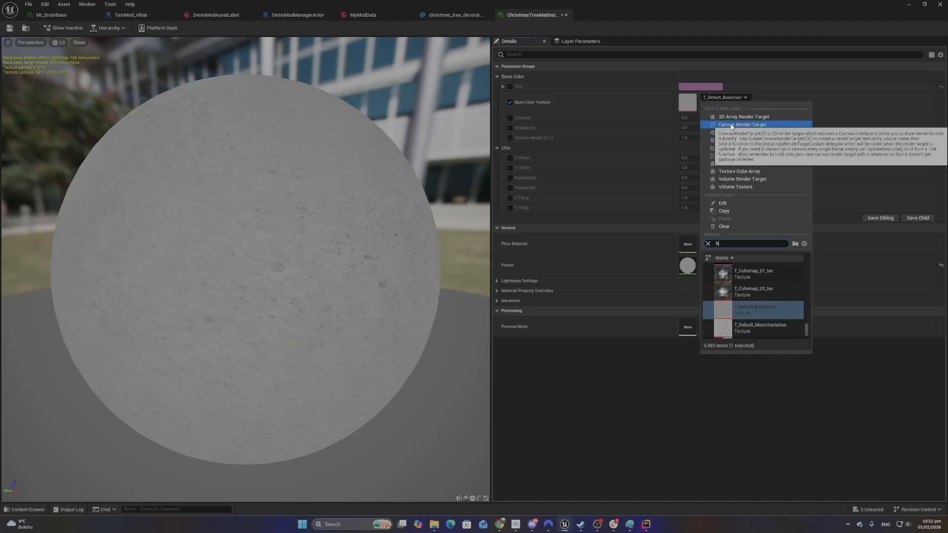
type("olid")
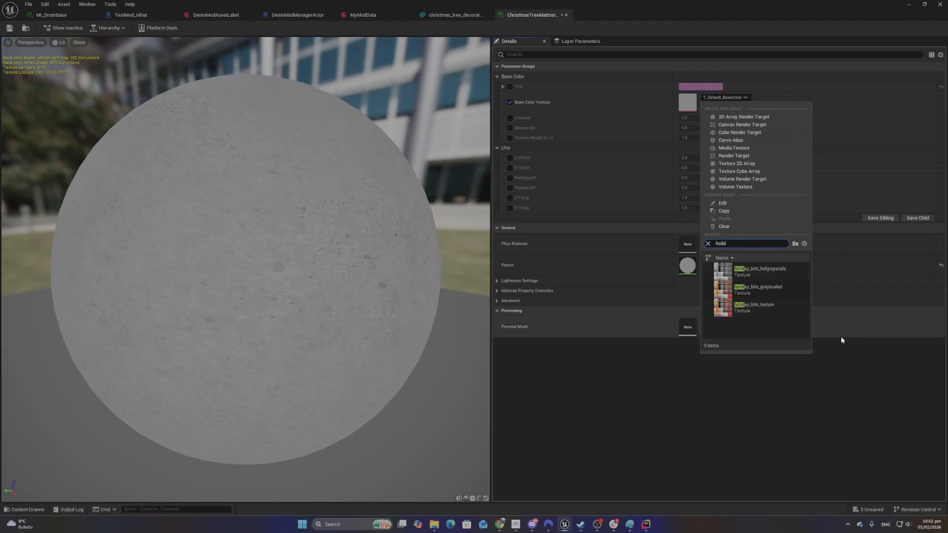
left_click(784, 315)
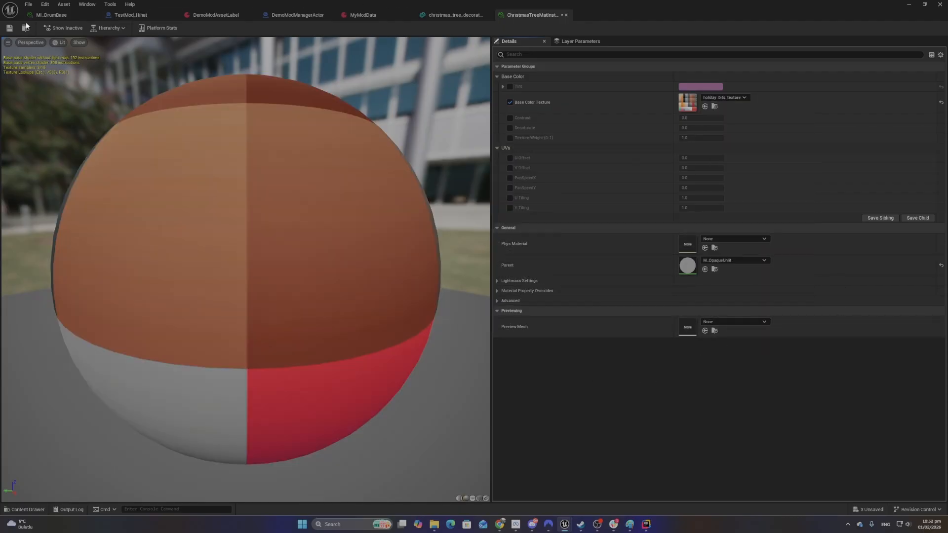
left_click(9, 28)
Look briefly at the DemoModManagerActor and TestMod_Hihat blueprints, and return to the main level editor
left_click(299, 19)
left_click(143, 16)
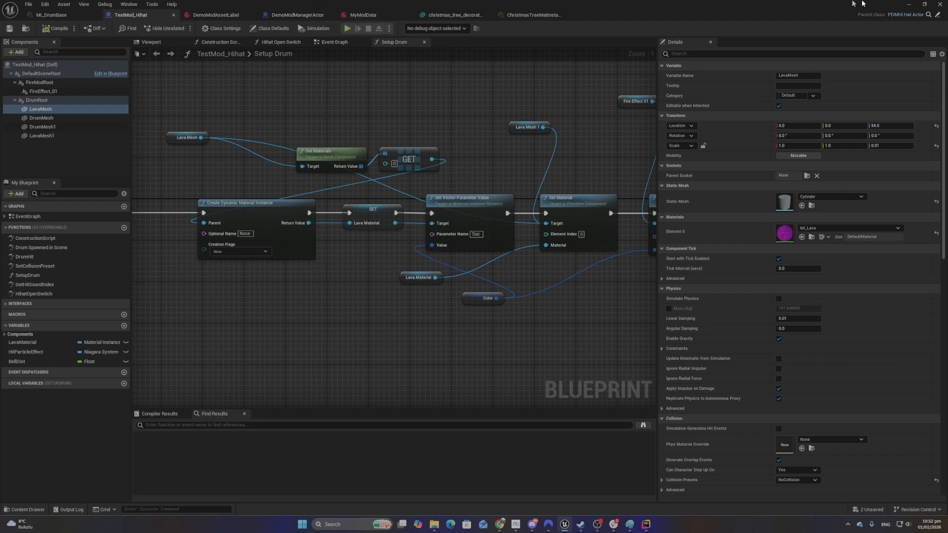
left_click(909, 4)
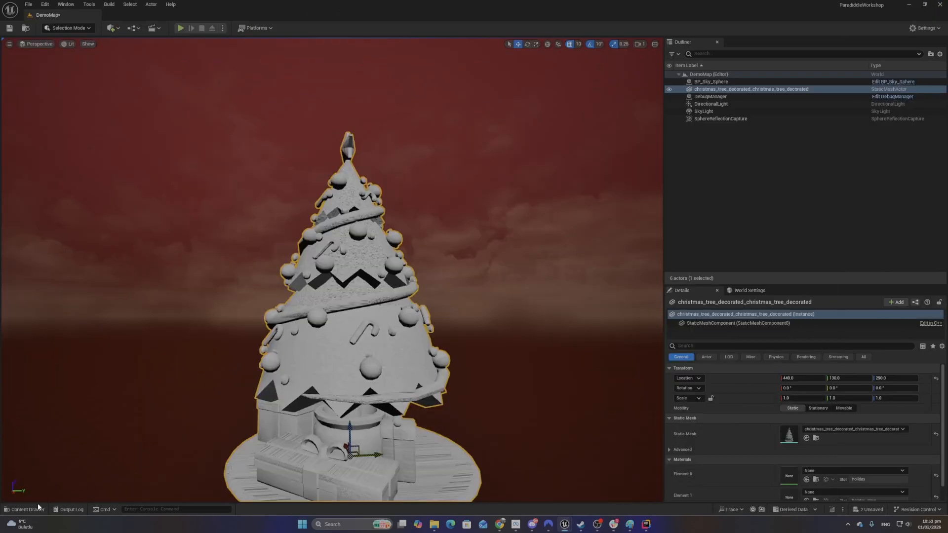
Open the ChristmasTreeActor blueprint from DemoMod's Actors folder and save it
left_click(25, 509)
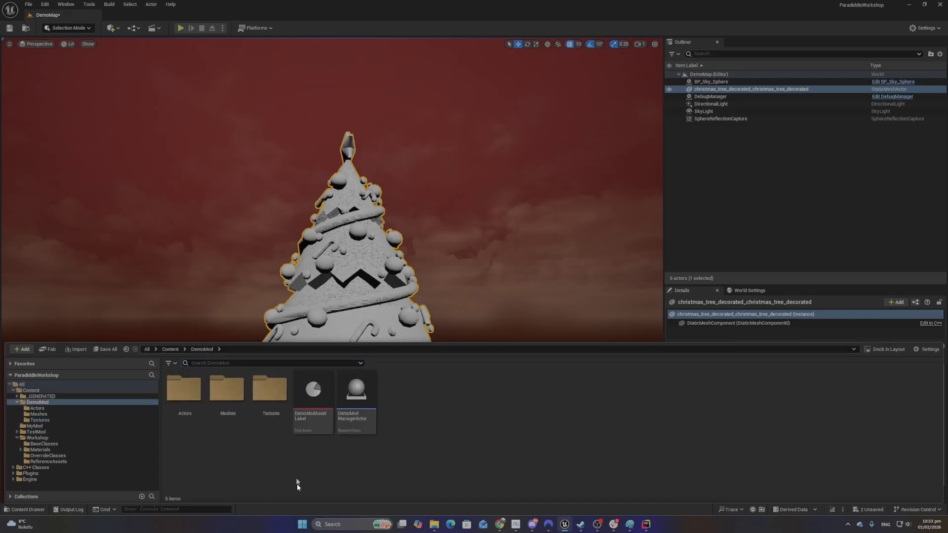
left_click(189, 405)
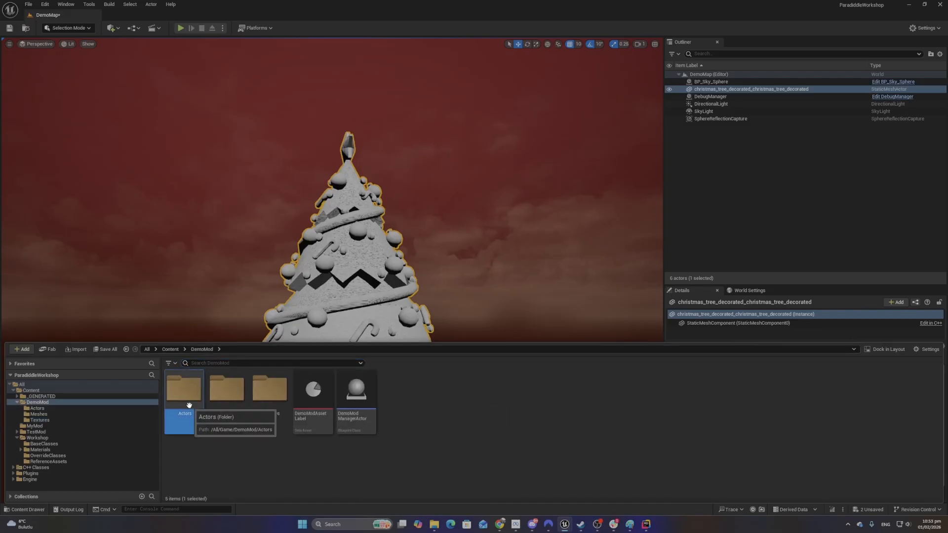
double_click(189, 404)
double_click(185, 395)
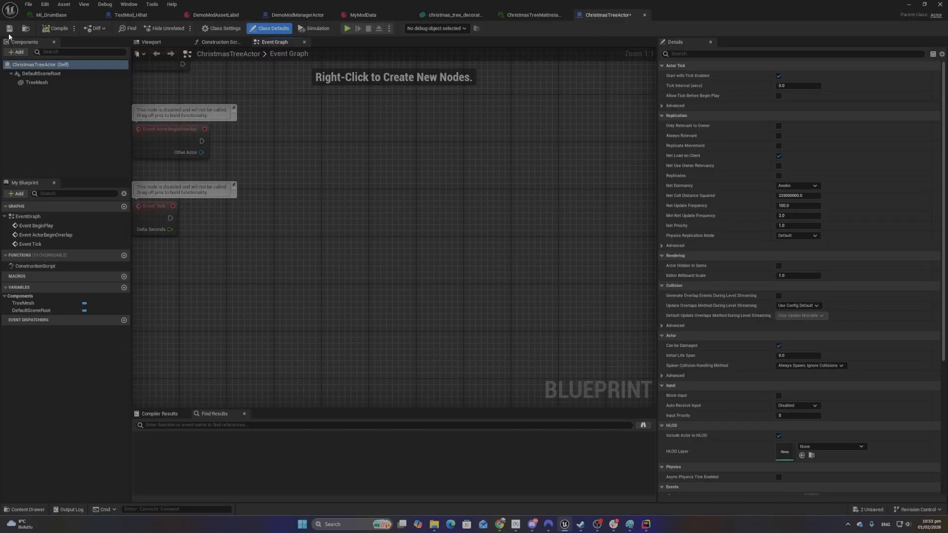
left_click(10, 28)
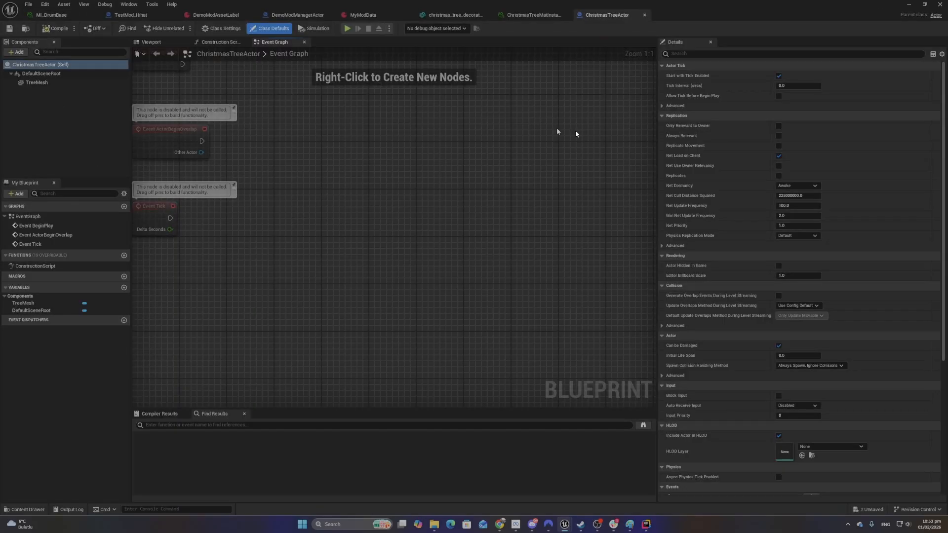
Assign ChristmasTreeMatInstance to material Elements 0 and 1 of TreeMesh, check the tree in the blueprint viewport, and save the actor
left_click(30, 81)
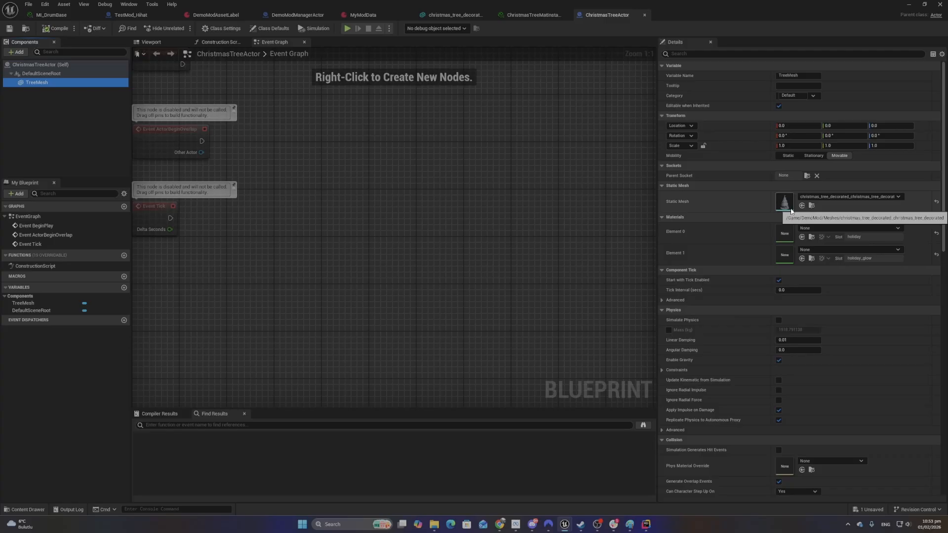
left_click(825, 227)
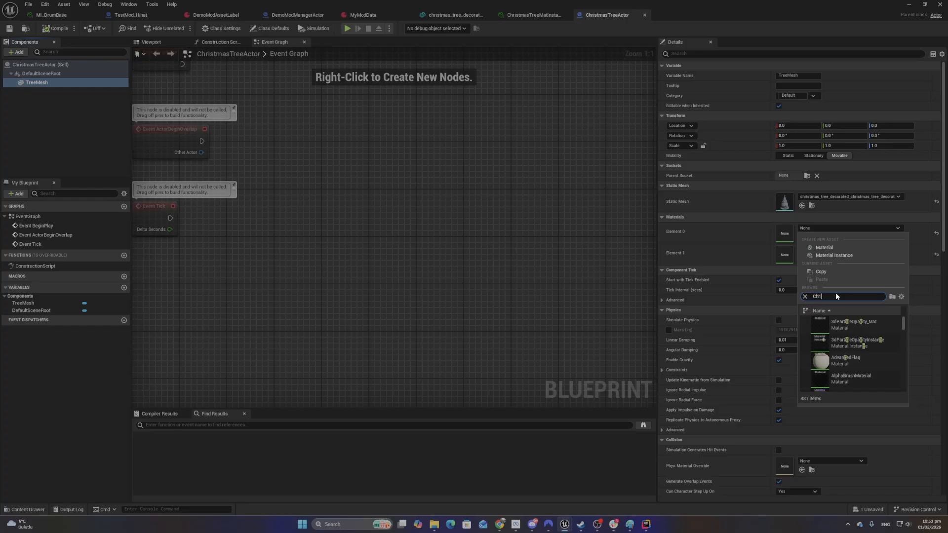
type("Chri")
left_click(853, 324)
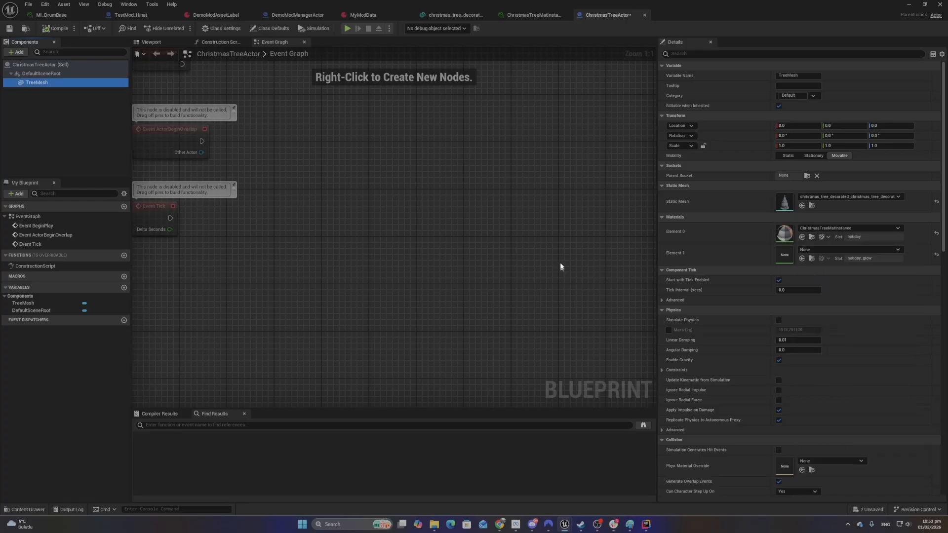
left_click(820, 250)
type("c")
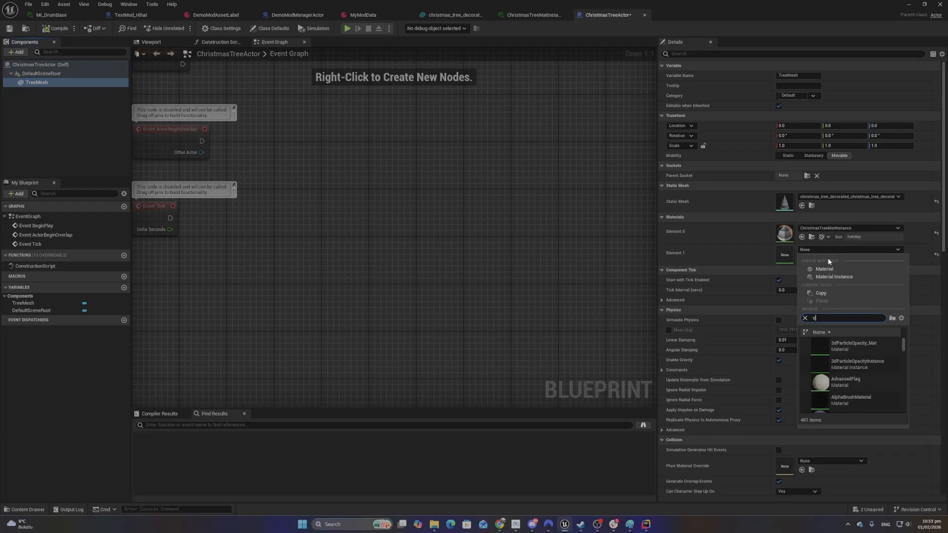
type("hris")
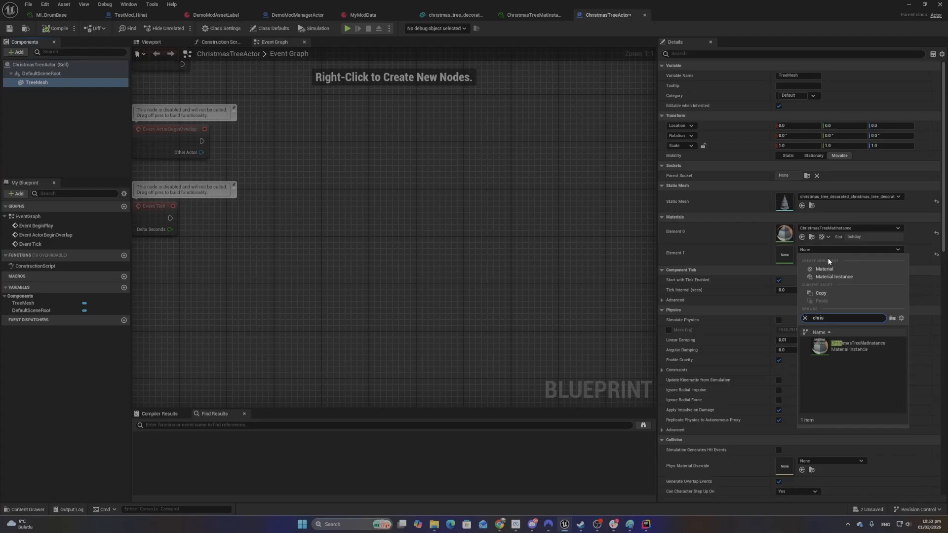
left_click(858, 345)
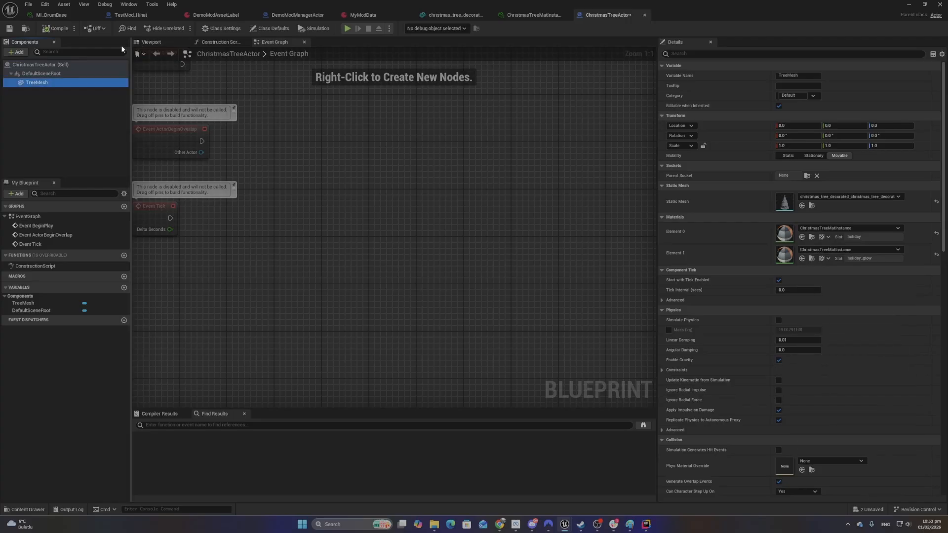
left_click(161, 41)
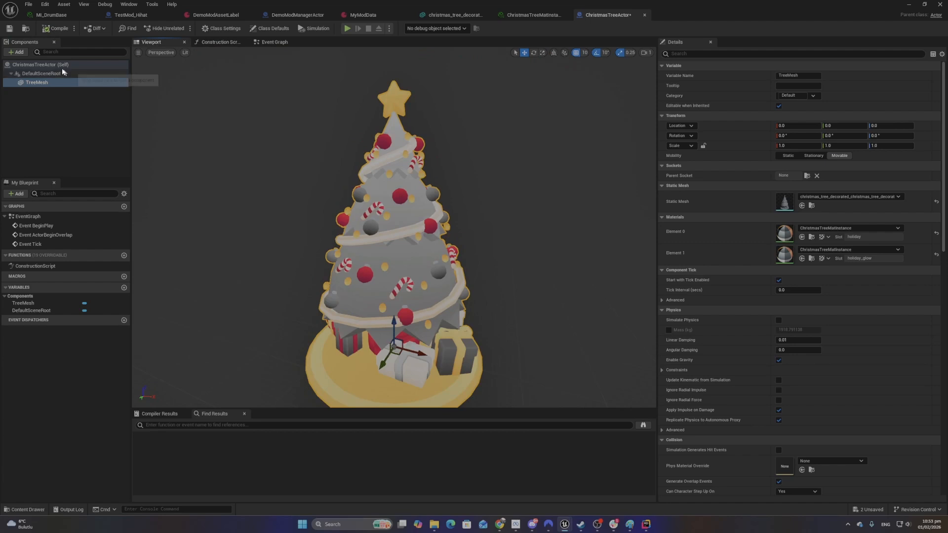
left_click(9, 28)
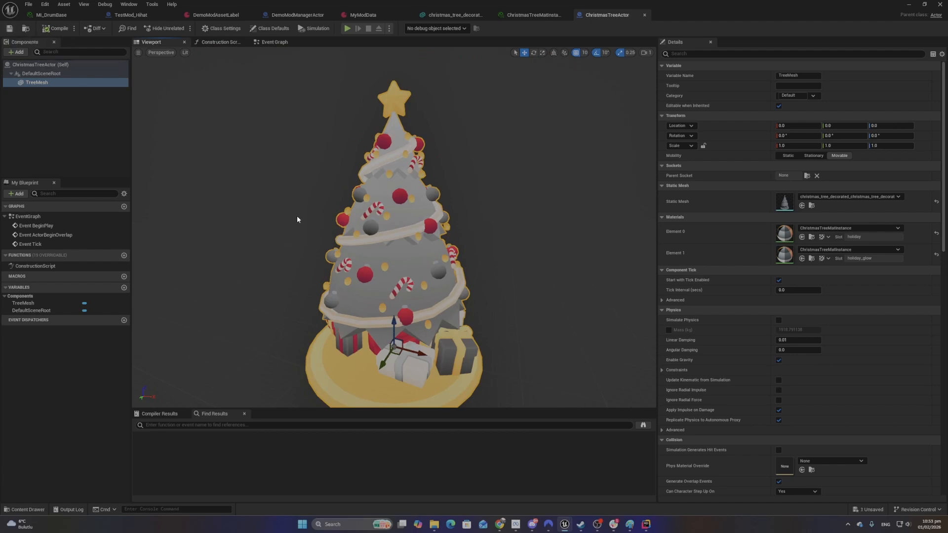
Examine ChristmasTreeMatInstance's Base Color Texture choices and compare the material with the textured tree in ChristmasTreeActor
left_click(532, 15)
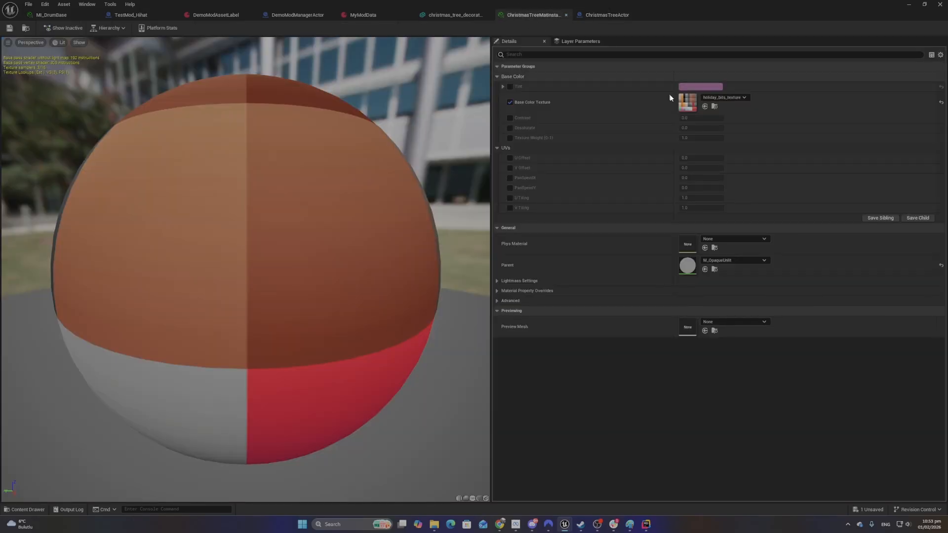
left_click(736, 97)
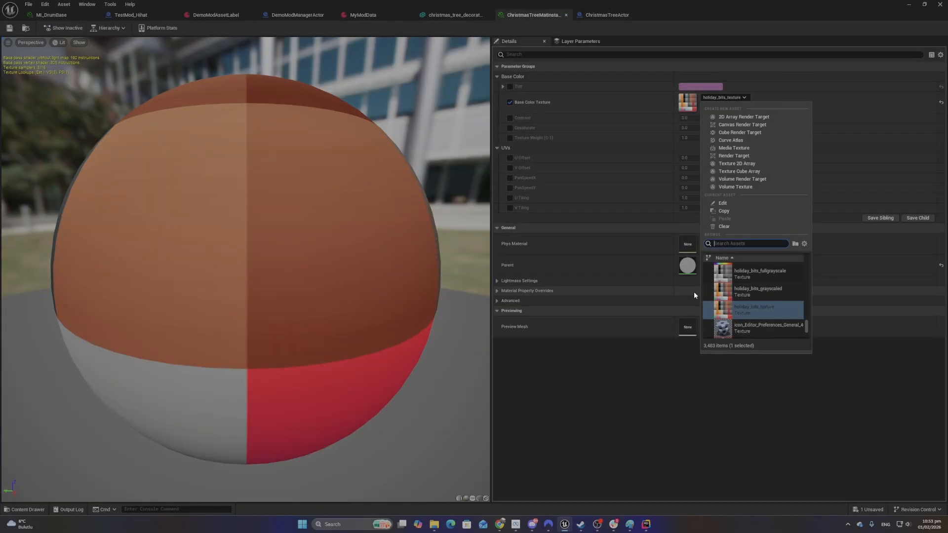
mouse_move(720, 317)
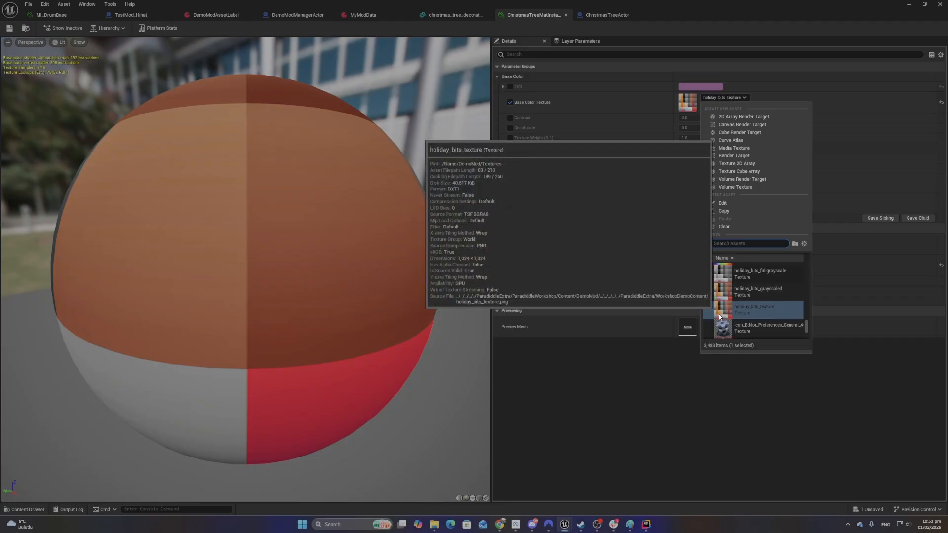
left_click(739, 455)
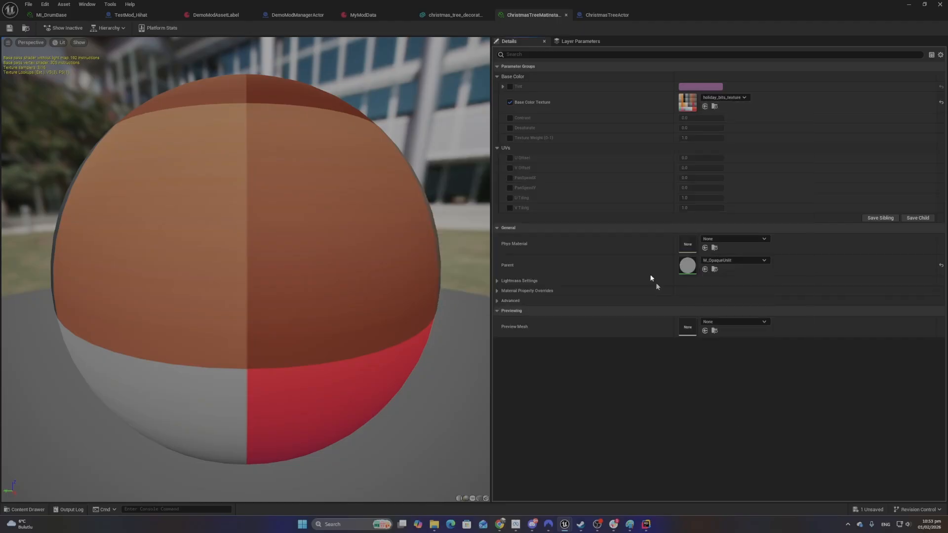
left_click(607, 15)
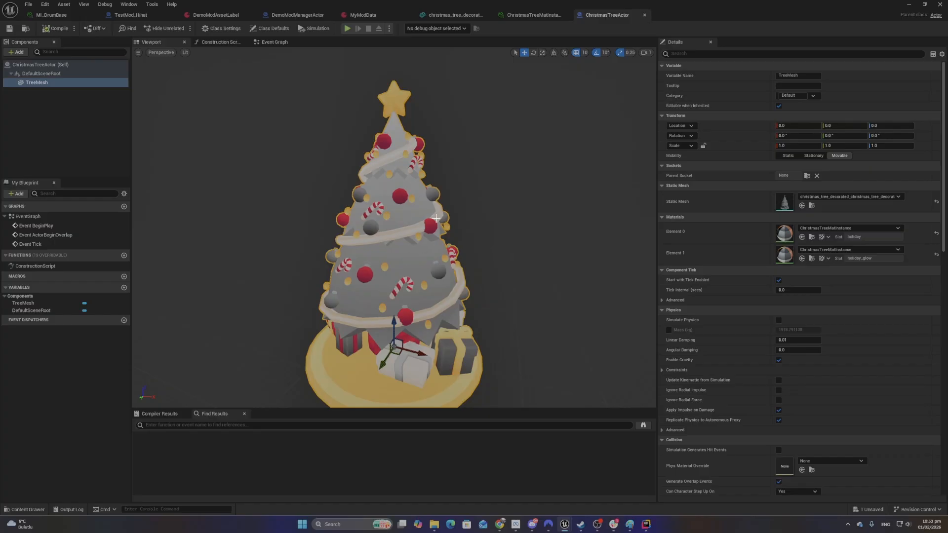
middle_click_drag(425, 196, 440, 252)
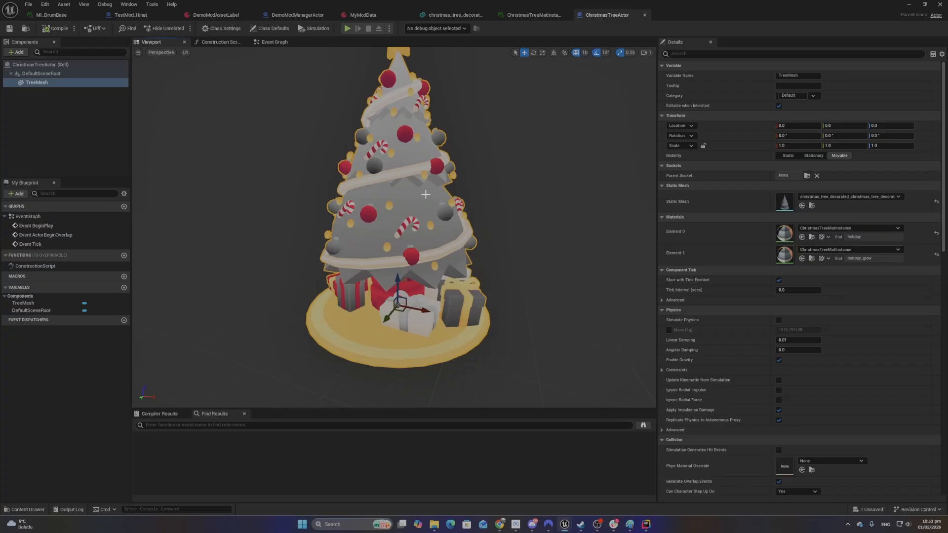
right_click_drag(428, 191, 436, 202)
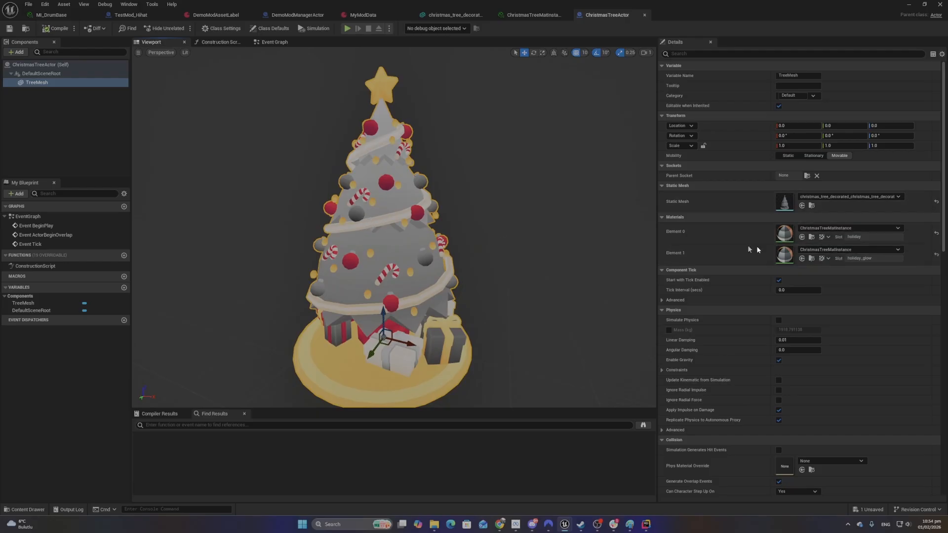
left_click(529, 15)
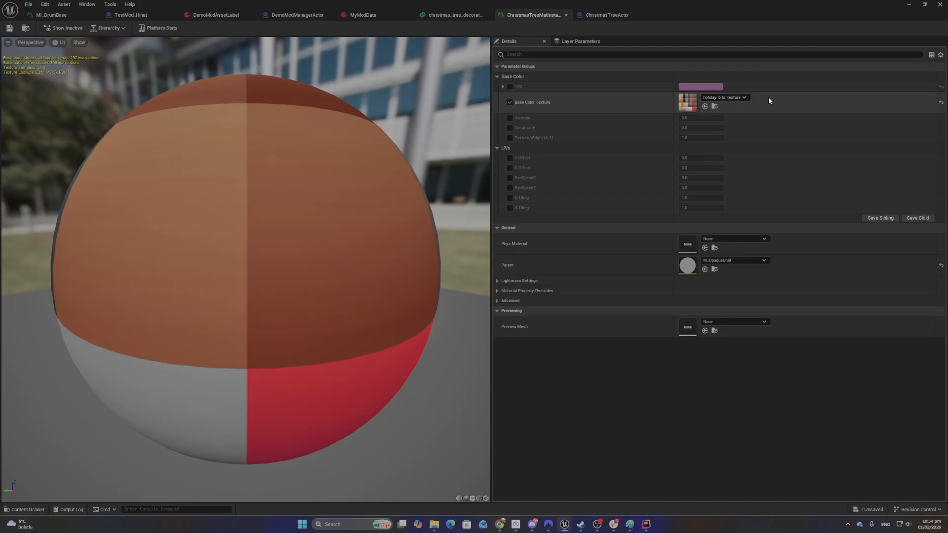
left_click(600, 16)
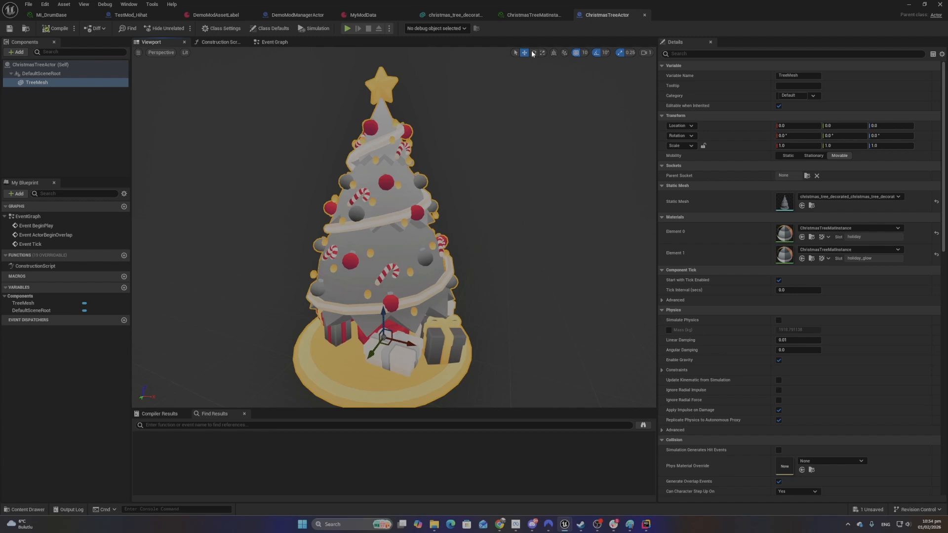
In DemoModManagerActor's event graph, add a Get Actor Location node connected to the Pawn Actor output of Event Init Mod from Main
left_click(296, 15)
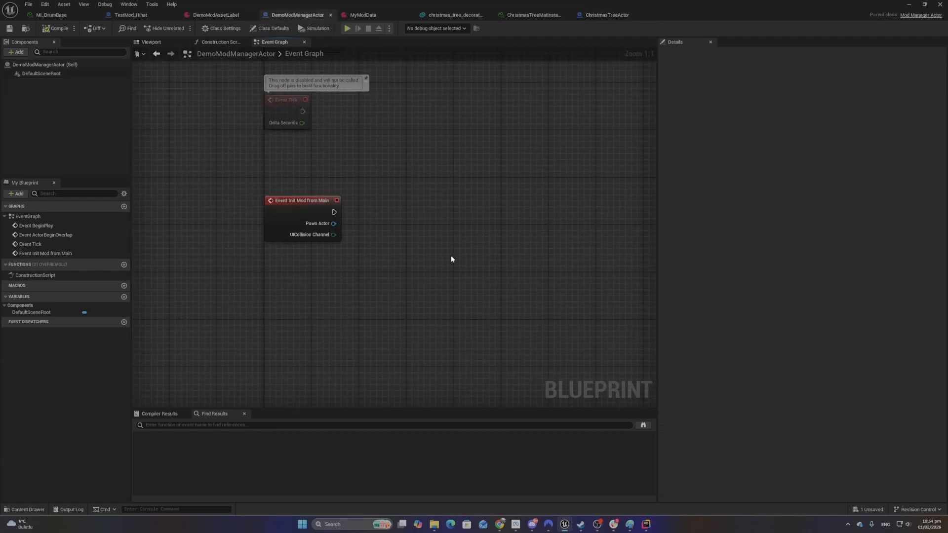
left_click_drag(334, 224, 399, 232)
left_click_drag(215, 170, 447, 345)
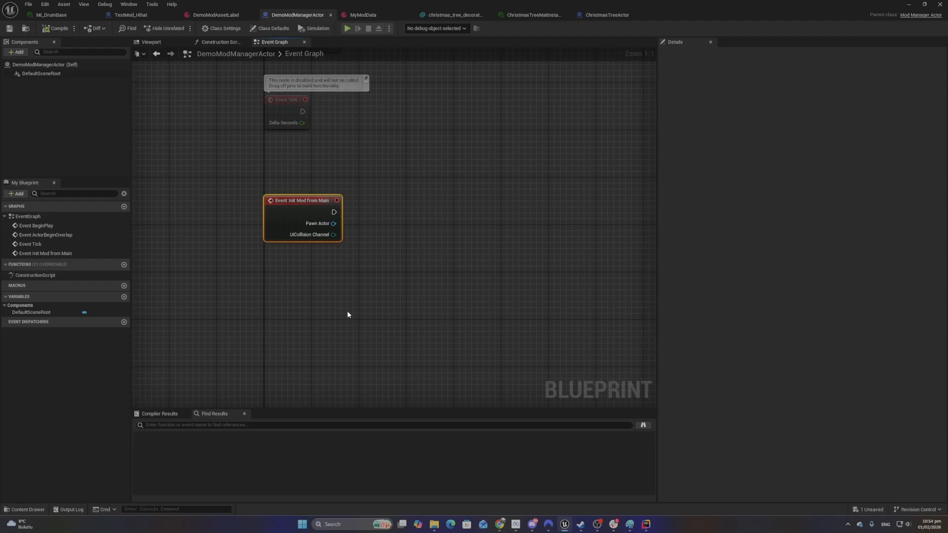
left_click(349, 244)
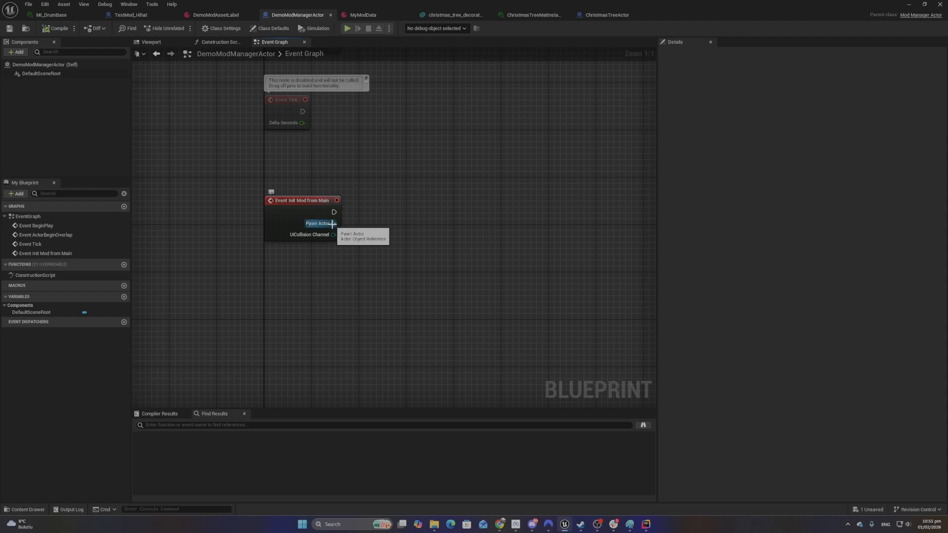
left_click_drag(332, 224, 388, 294)
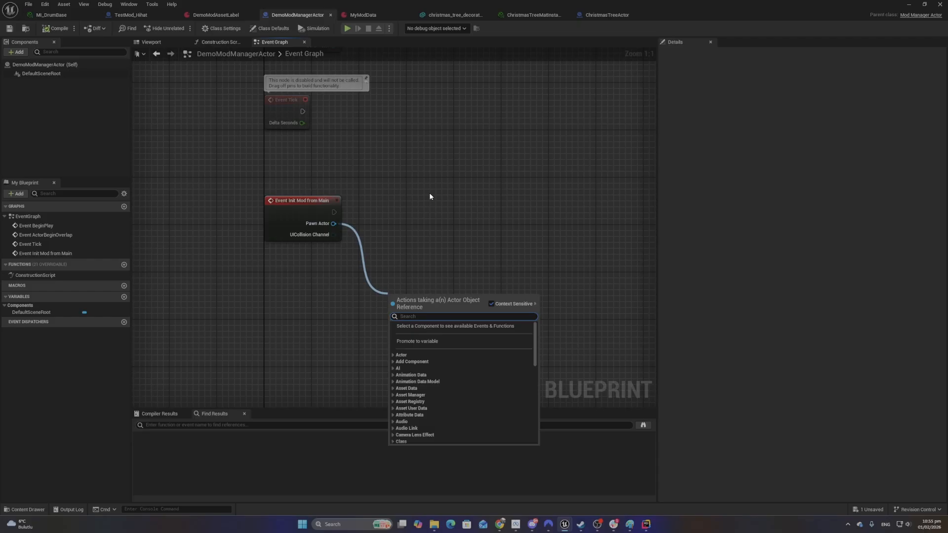
type("get act")
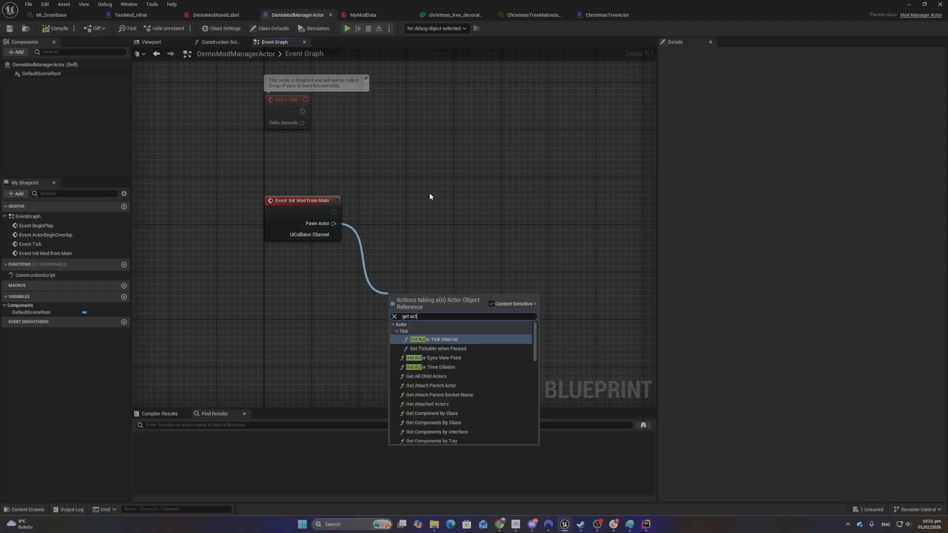
type("orlocation")
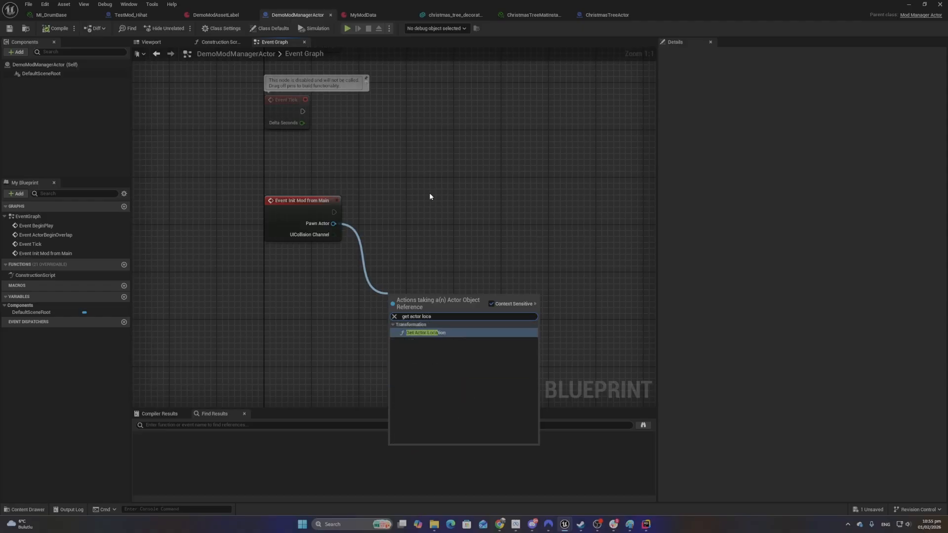
key("Return")
Look briefly at ChristmasTreeActor, and reposition the Get Actor Location node lower beneath Event Init Mod from Main in DemoModManagerActor
left_click(607, 15)
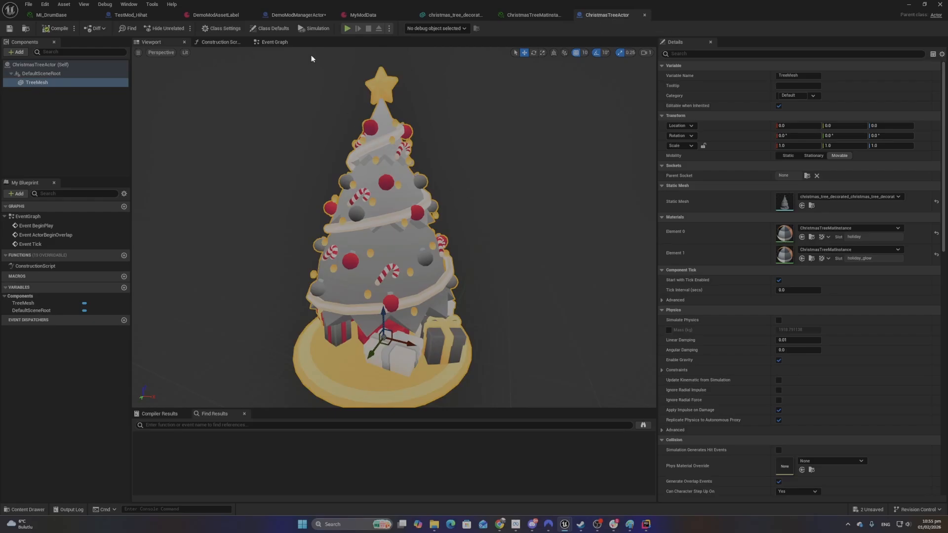
left_click(302, 15)
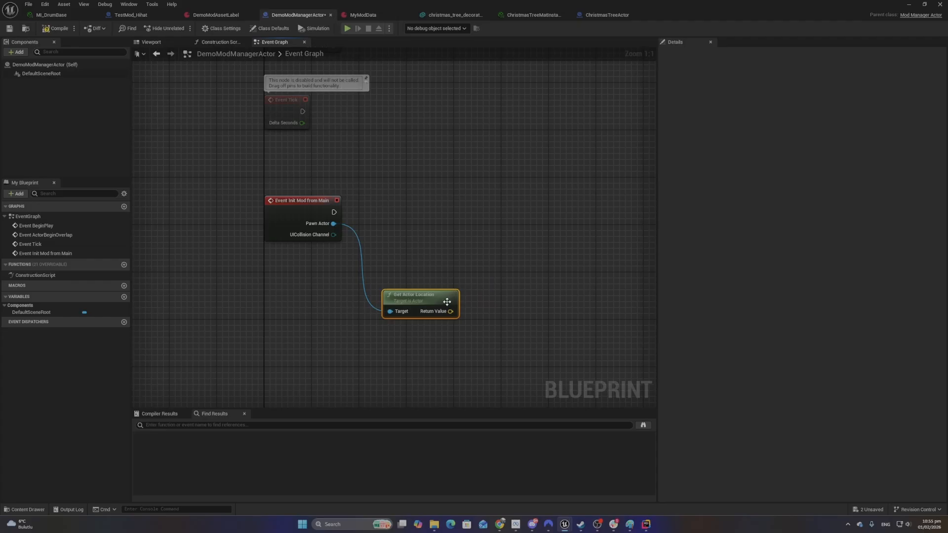
left_click_drag(447, 303, 400, 309)
right_click_drag(428, 292, 348, 182)
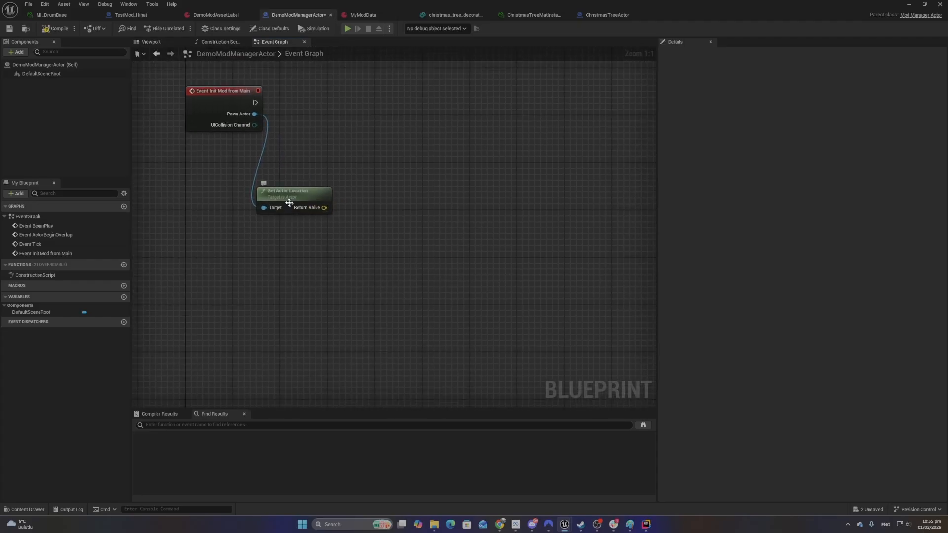
left_click_drag(290, 203, 284, 250)
left_click(304, 200)
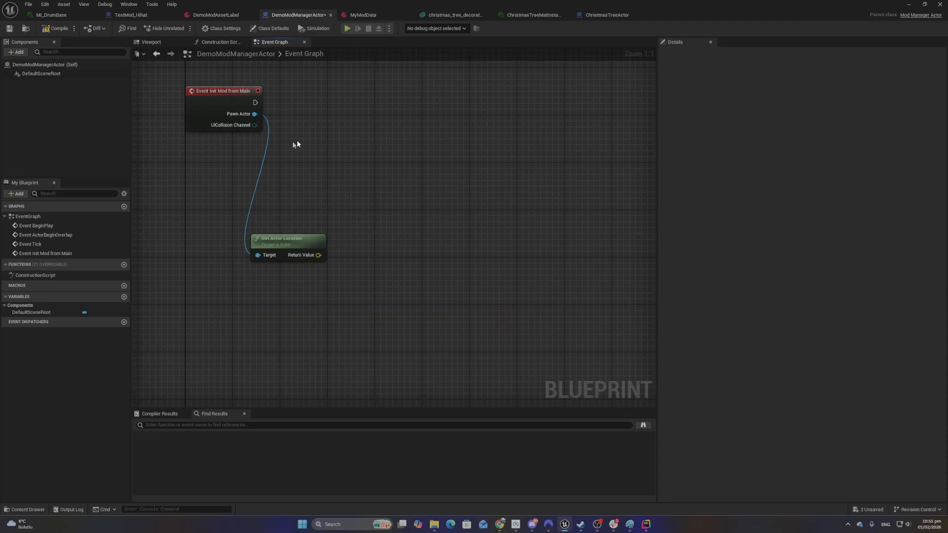
Add a Get Actor Forward Vector node connected to the Pawn Actor output of Event Init Mod from Main
right_click_drag(297, 144, 263, 242)
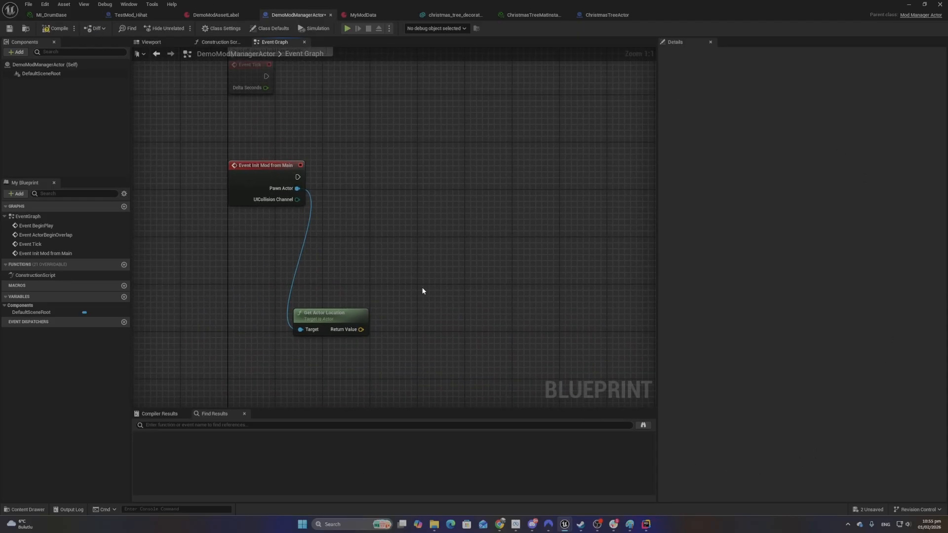
left_click_drag(297, 188, 411, 208, "ctrl")
left_click(510, 153)
left_click_drag(298, 188, 390, 232, "ctrl")
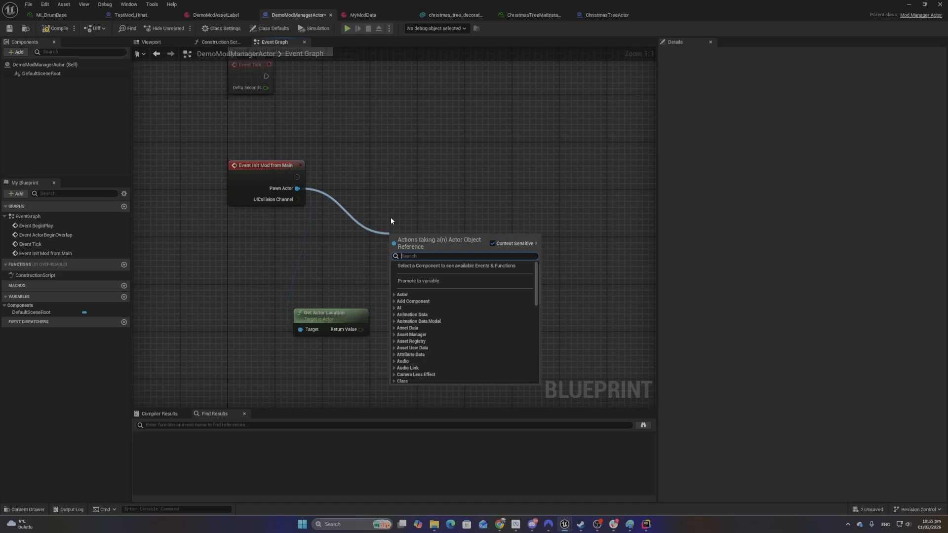
type("get actor for")
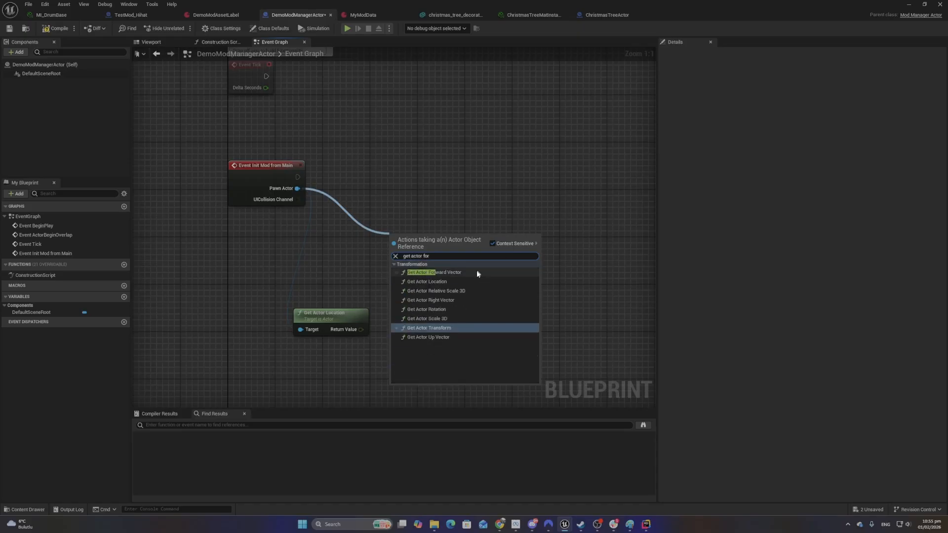
left_click(478, 273)
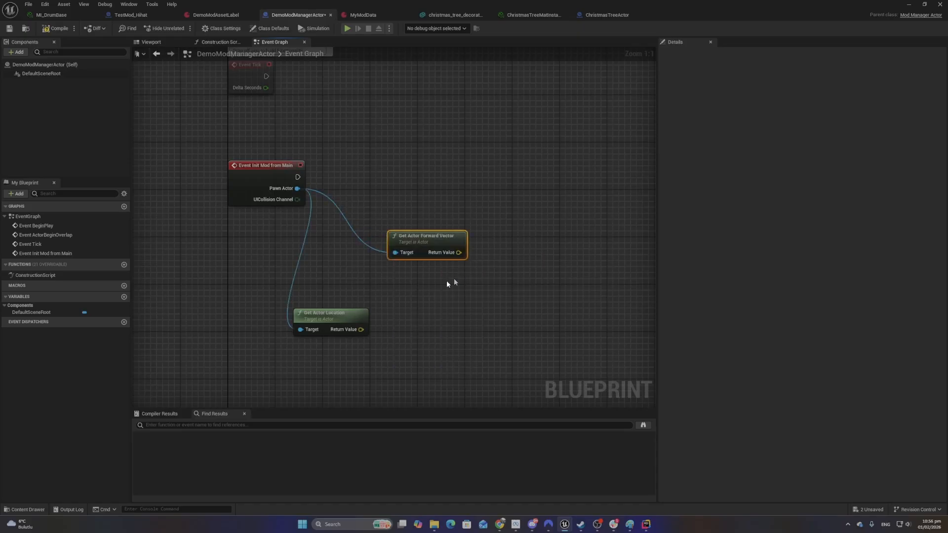
Arrange the Get Actor Forward Vector node below Event Init Mod from Main, with Get Actor Location beneath it
left_click_drag(414, 236, 338, 271)
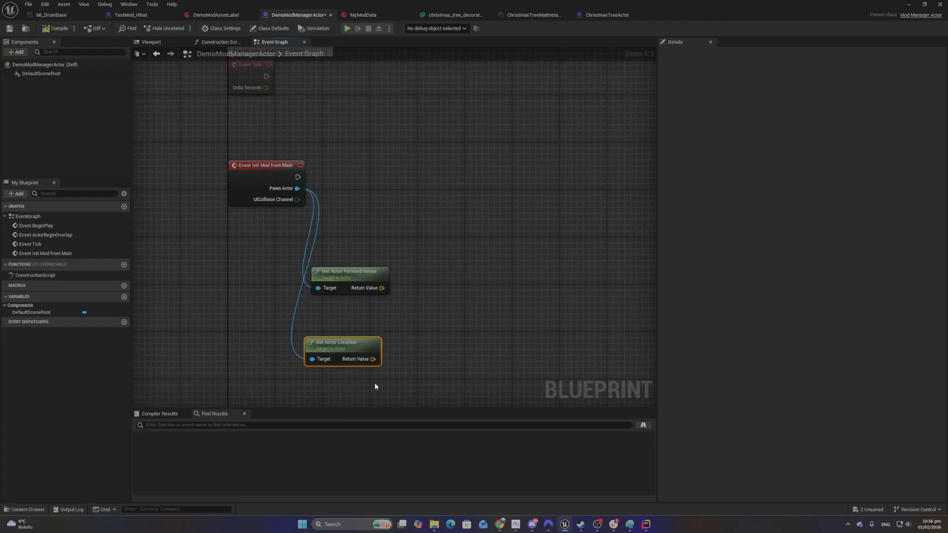
left_click_drag(351, 345, 309, 345)
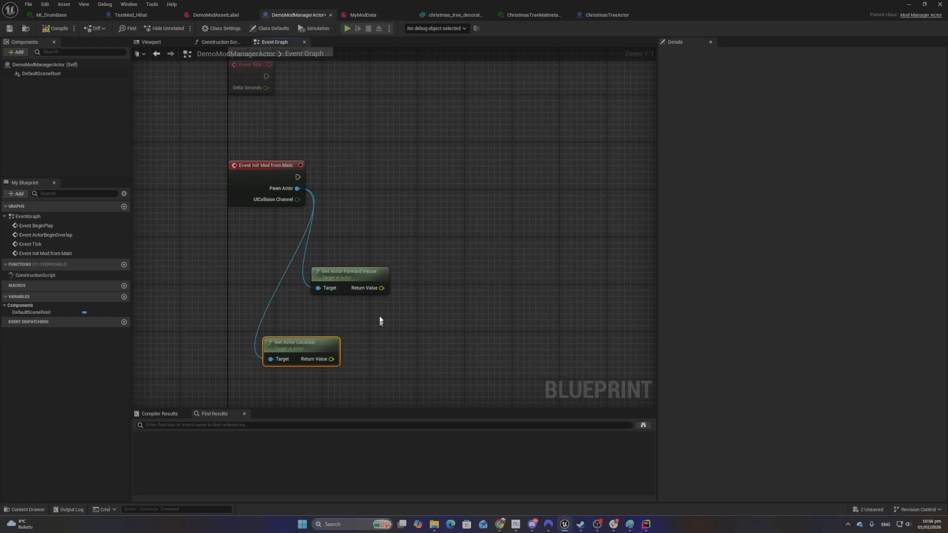
left_click_drag(341, 271, 305, 266)
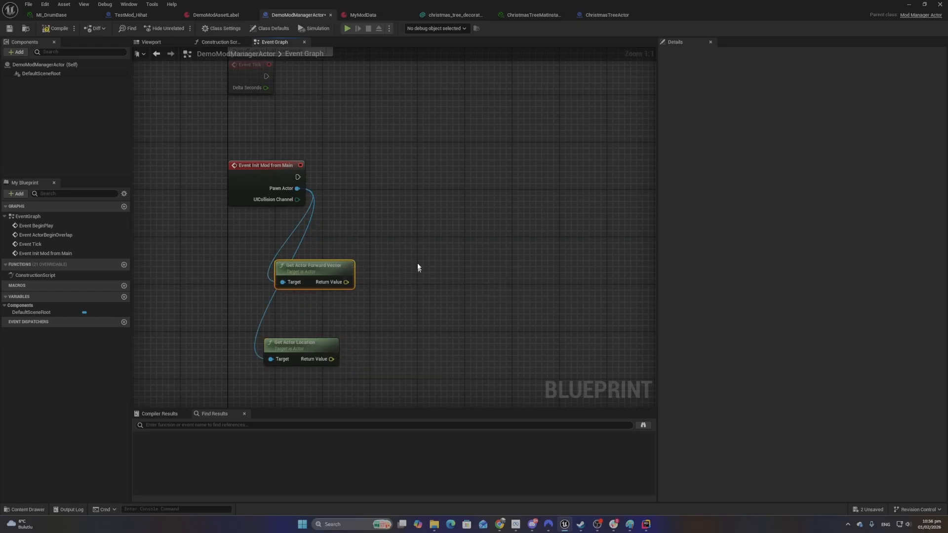
Add a vector addition node fed by the Return Value of Get Actor Location
left_click_drag(331, 359, 432, 326)
type("+")
key("Return")
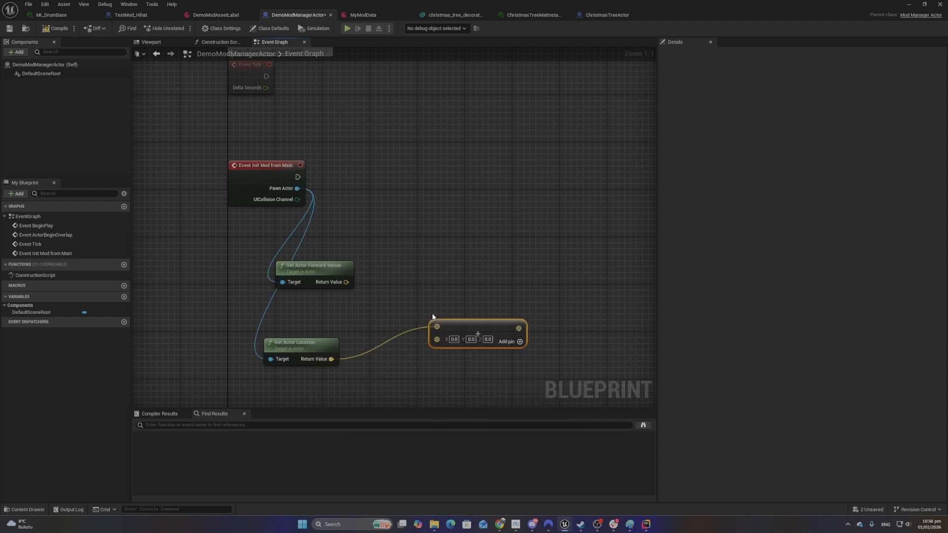
left_click(404, 282)
left_click_drag(233, 279, 408, 266)
left_click(408, 267)
left_click_drag(237, 228, 407, 291)
left_click(407, 291)
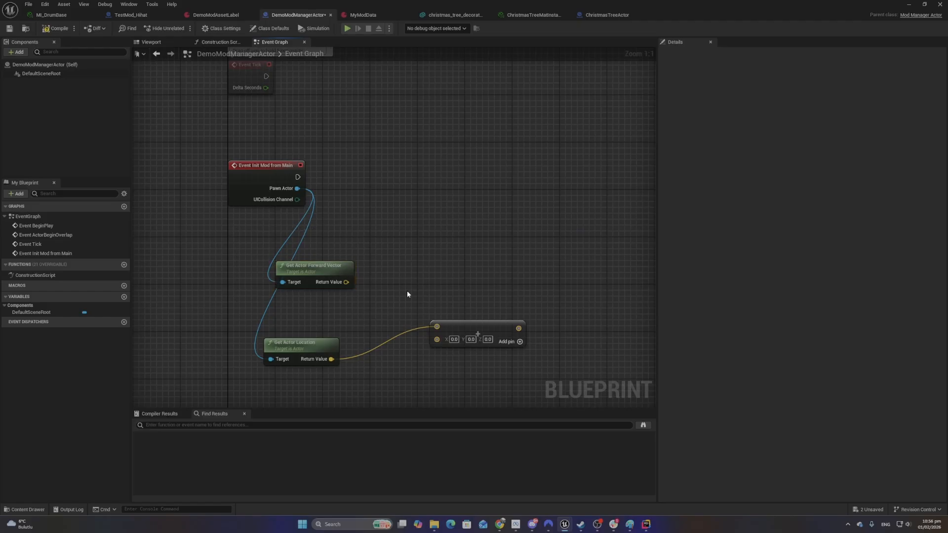
Add a multiply node fed by Get Actor Forward Vector's Return Value, and convert its second input to Float (double-precision)
left_click_drag(346, 282, 349, 310)
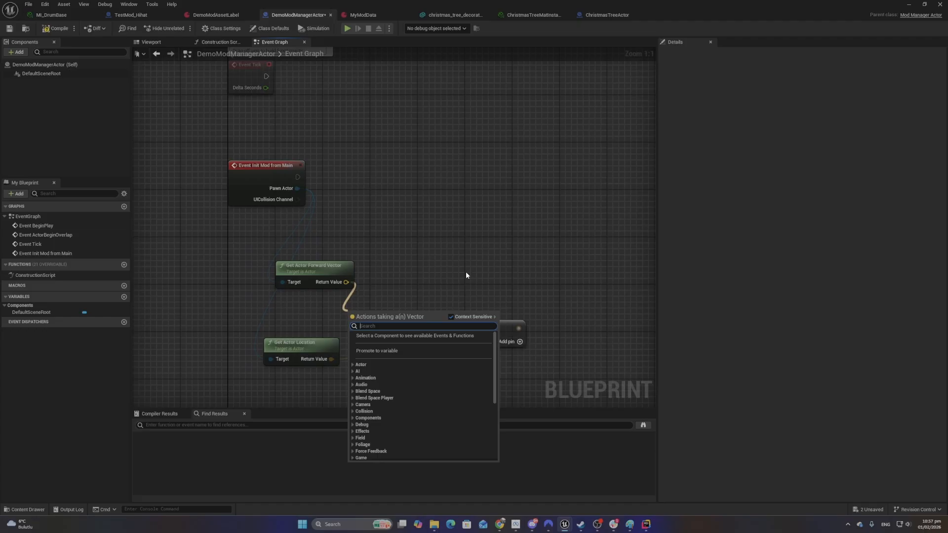
type("*")
key("Return")
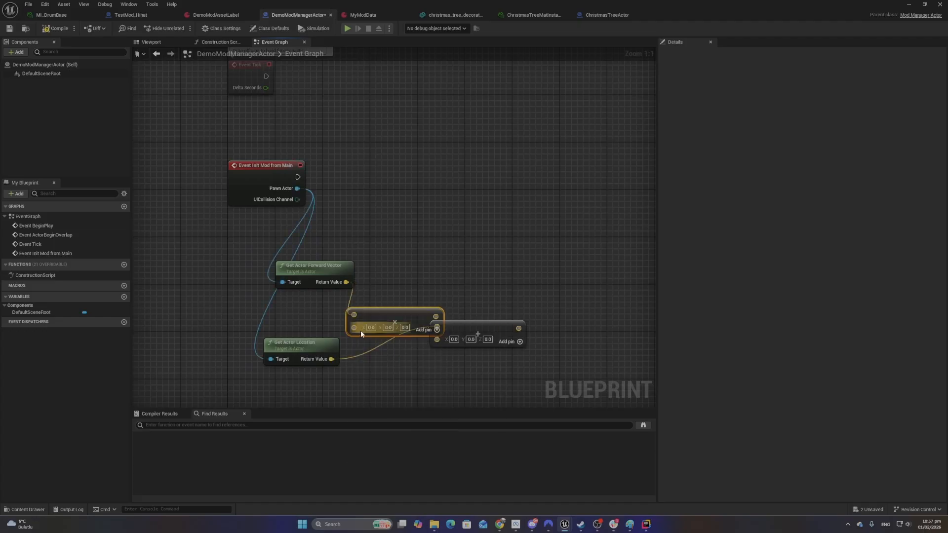
left_click_drag(360, 334, 326, 321)
right_click(327, 320)
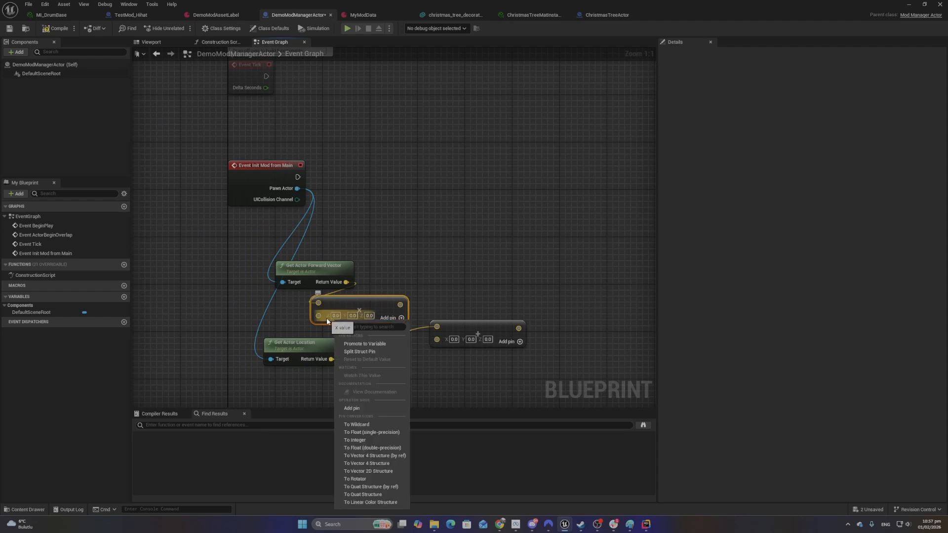
left_click(409, 272)
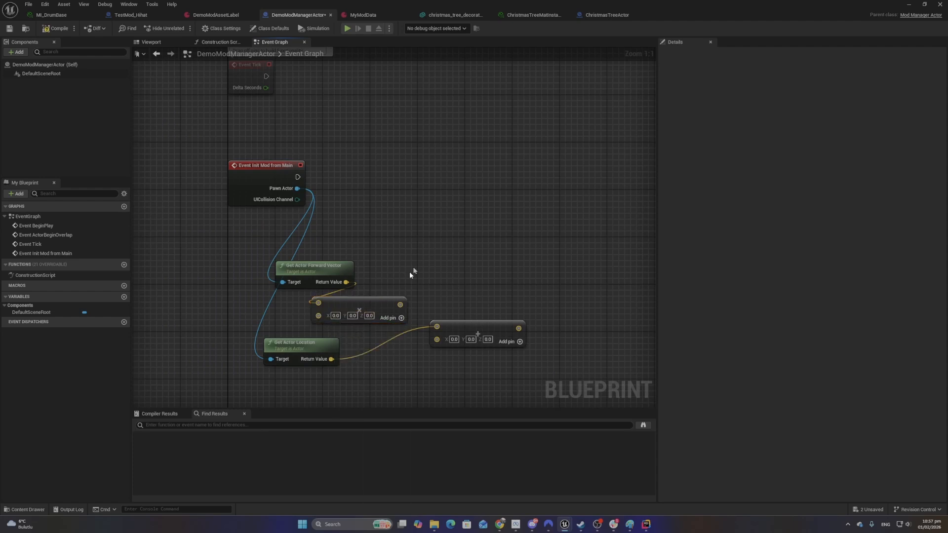
right_click(316, 314)
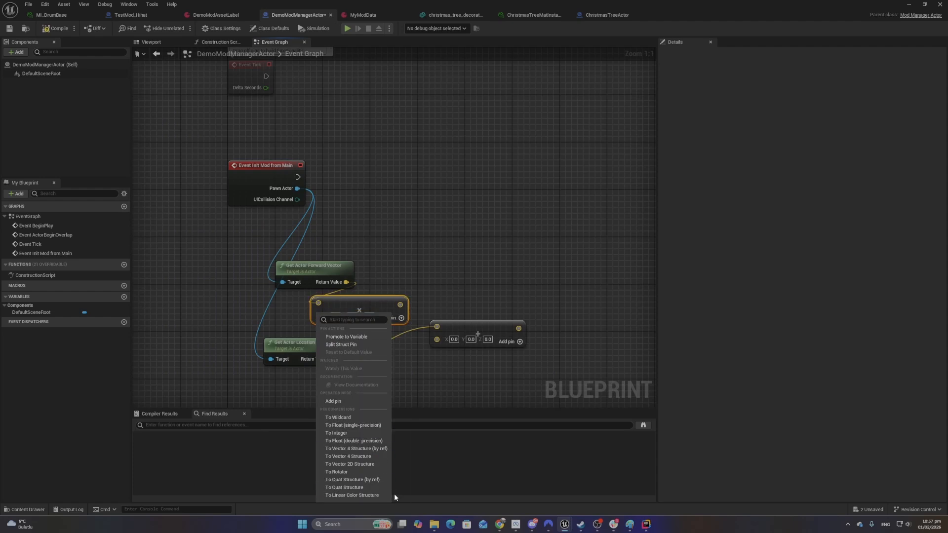
left_click(354, 441)
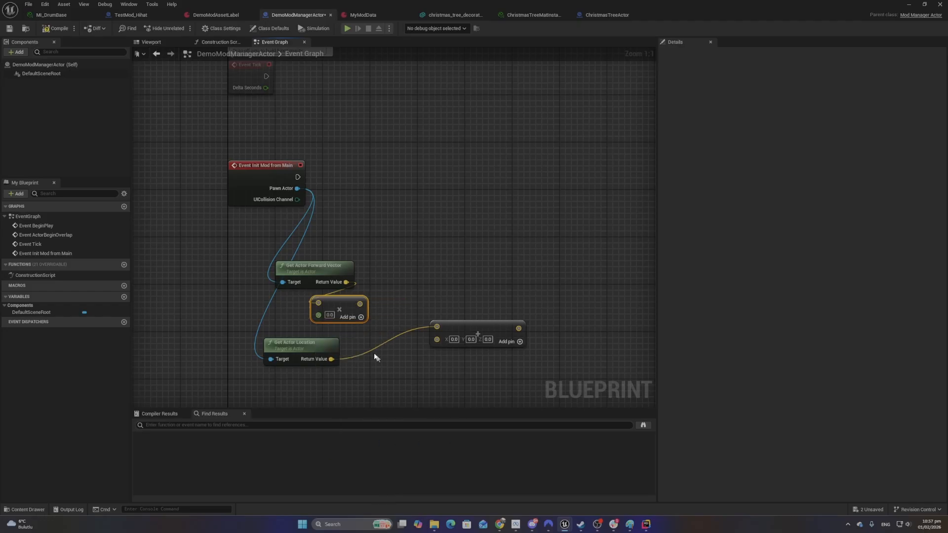
Set the multiply node's float input to 350 and connect its output to the second input of the addition node
left_click(331, 315)
type("350")
left_click(517, 289)
left_click_drag(365, 302, 437, 340)
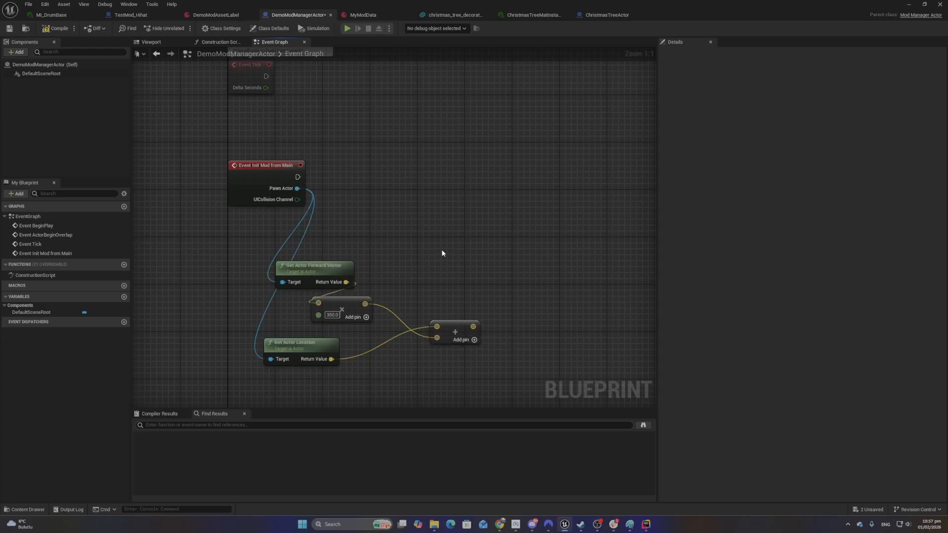
Place the multiply node between the forward vector and location nodes, and move the addition node closer beside them
left_click_drag(352, 306, 329, 318)
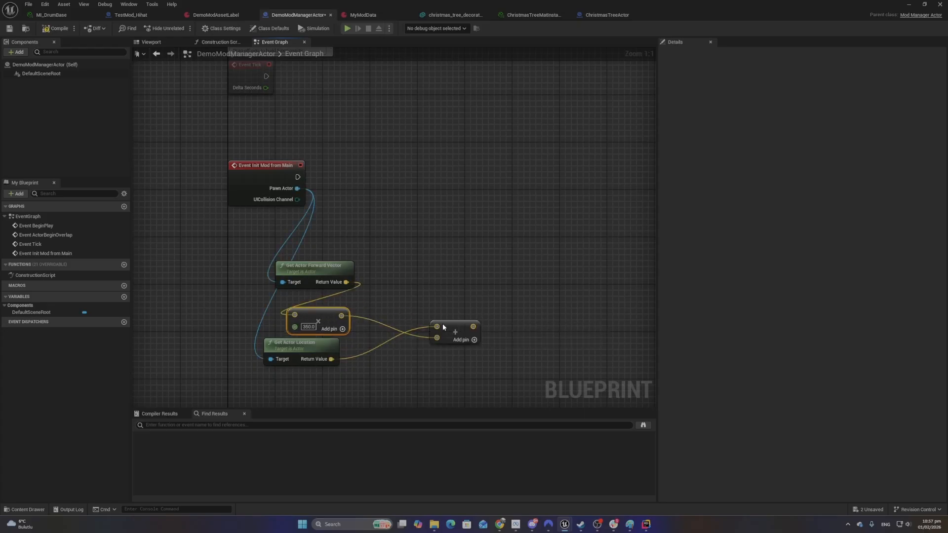
left_click_drag(437, 326, 403, 300)
left_click(421, 270)
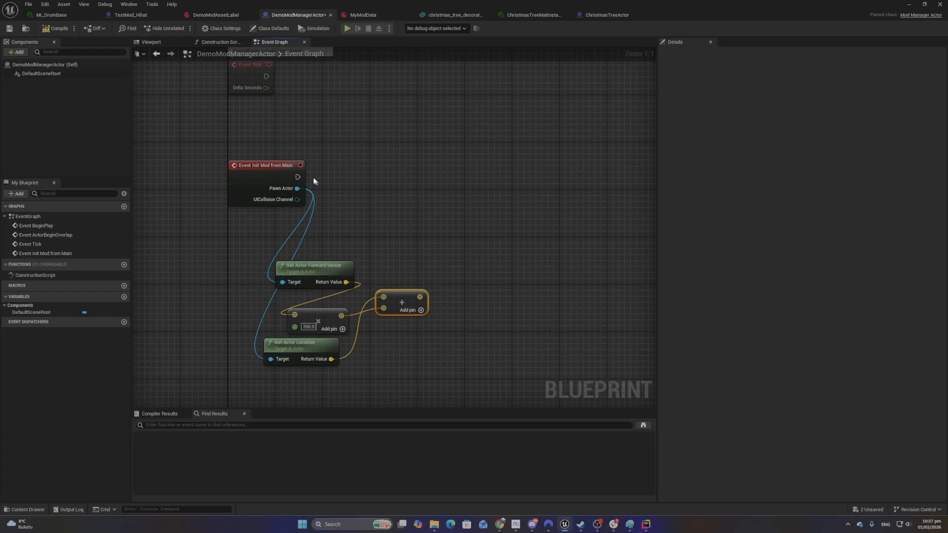
Add a Spawn Actor from Class node driven by the execution output of Event Init Mod from Main, and align it with the event
left_click_drag(298, 177, 455, 174)
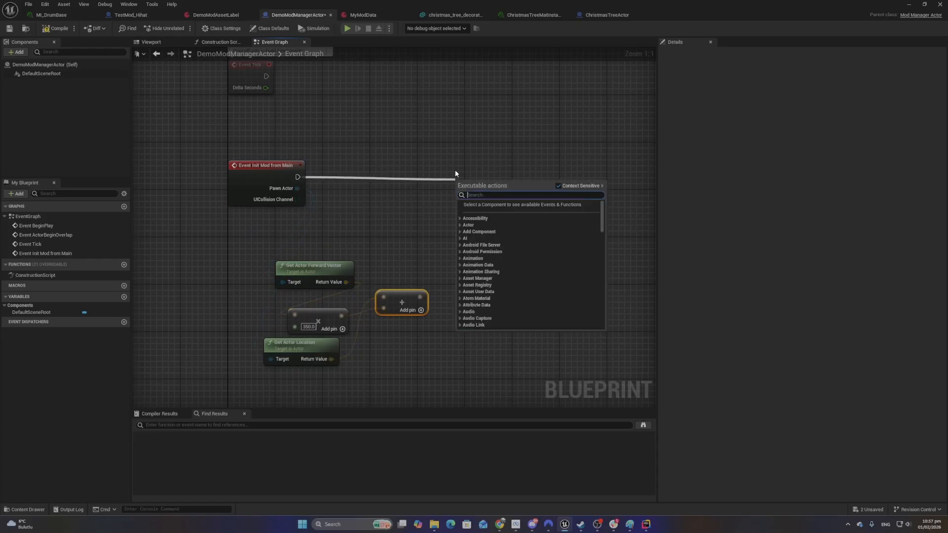
type("spawn actor")
key("Return")
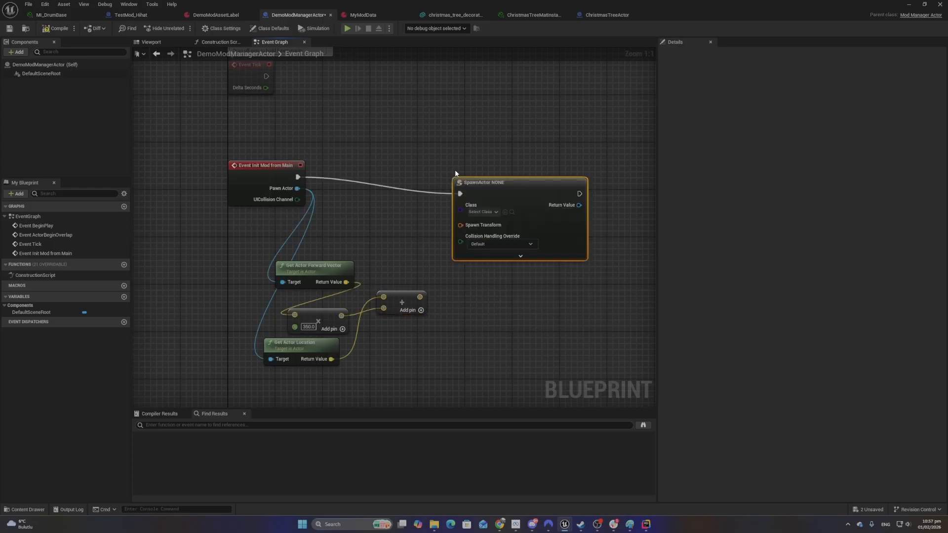
left_click_drag(508, 182, 520, 170)
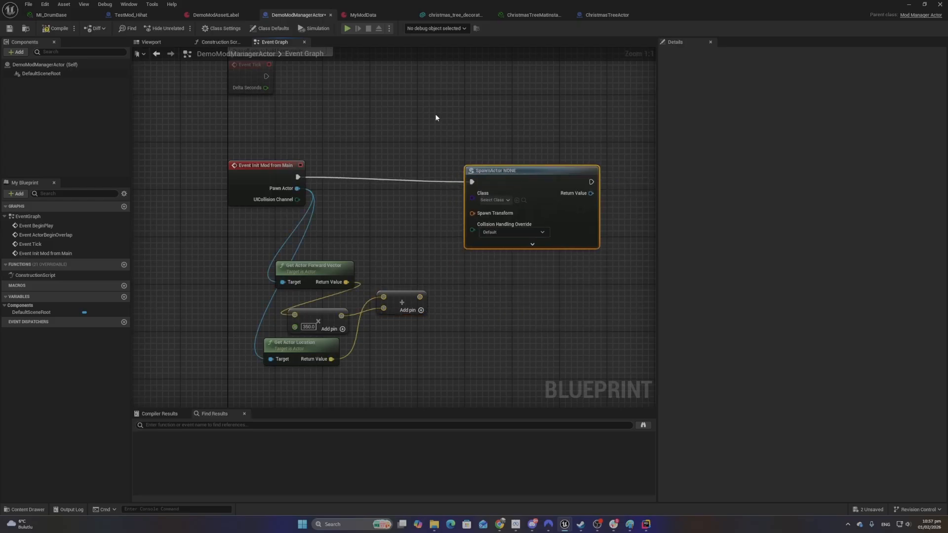
right_click(437, 117)
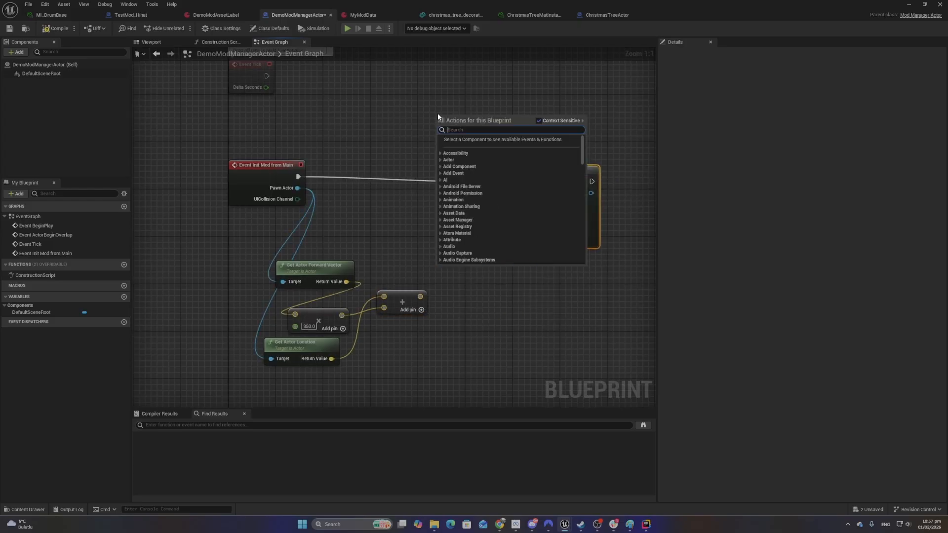
type("Spawn Actor")
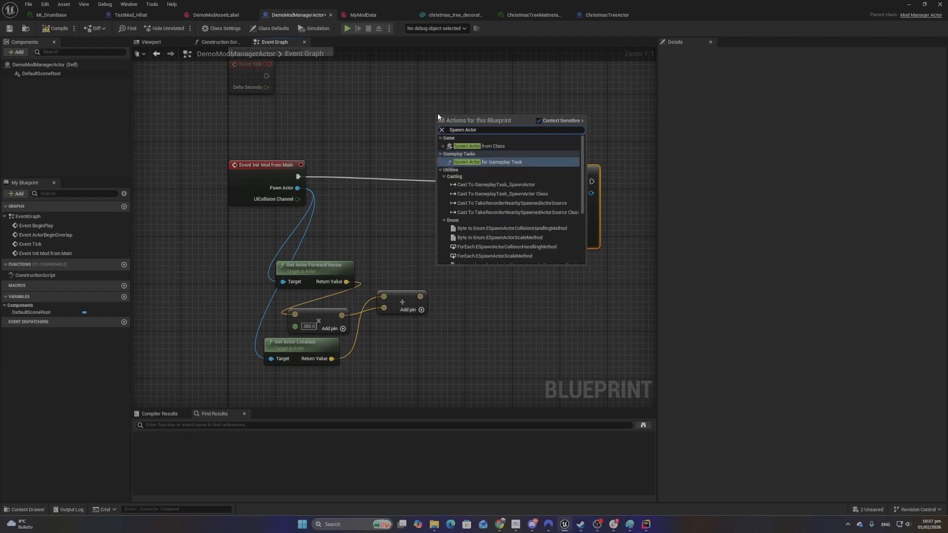
key("Up")
key("Return")
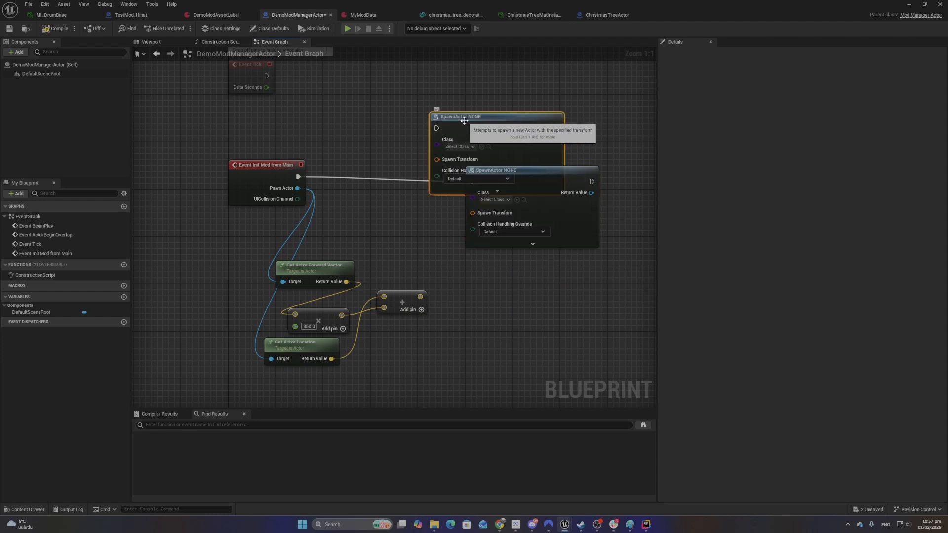
left_click_drag(438, 117, 396, 94)
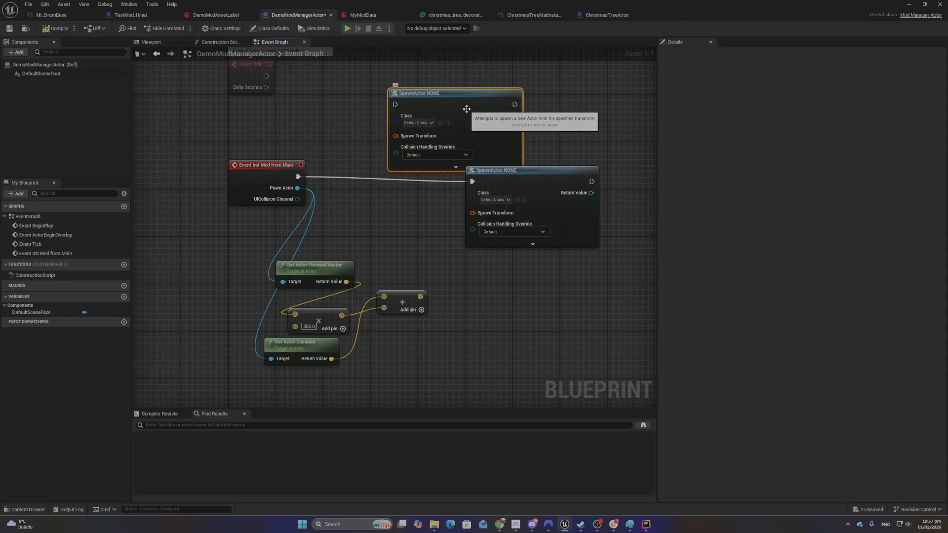
key("Delete")
Move the SpawnActor node closer to the event and set its Class to ChristmasTreeActor
left_click_drag(548, 181, 512, 178)
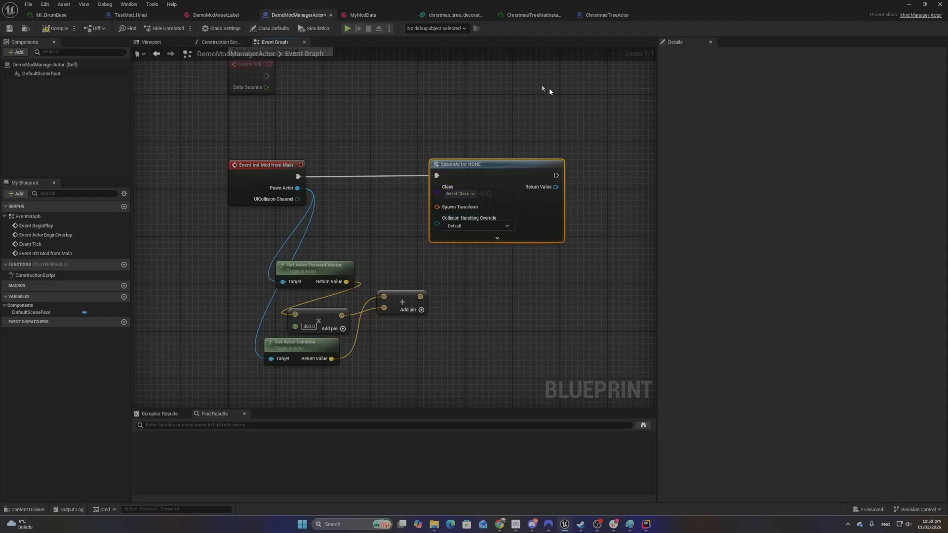
left_click(608, 15)
left_click(297, 14)
left_click(459, 194)
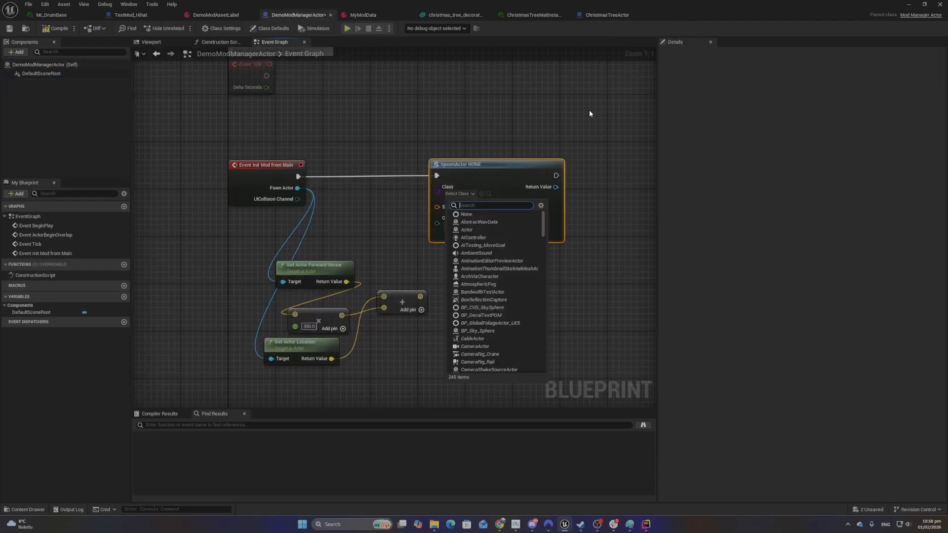
type("Crhri")
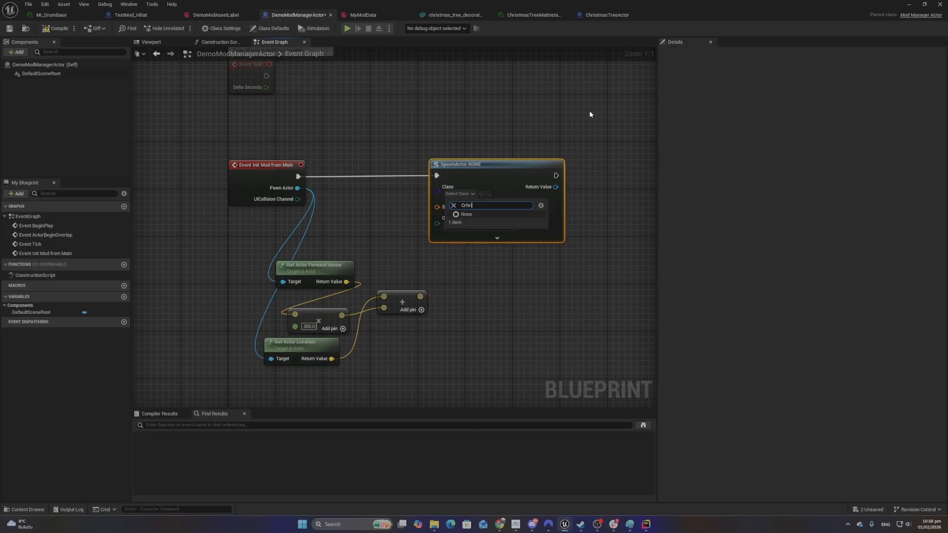
key("BackSpace")
key("BackSpace")
key("BackSpace")
key("BackSpace")
type("hris")
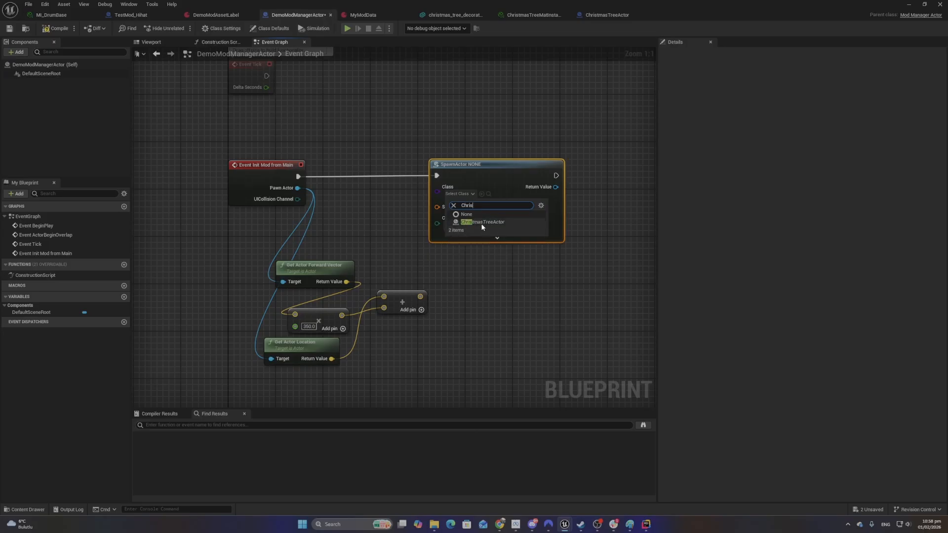
left_click(482, 222)
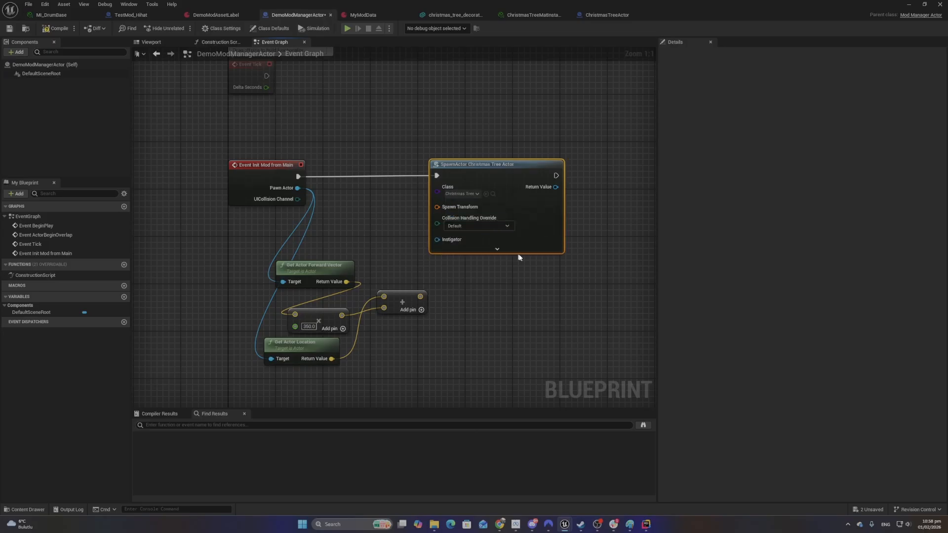
Split the SpawnActor node's Spawn Transform pin and connect the addition node's output to Spawn Transform Location
left_click_drag(513, 167, 571, 170)
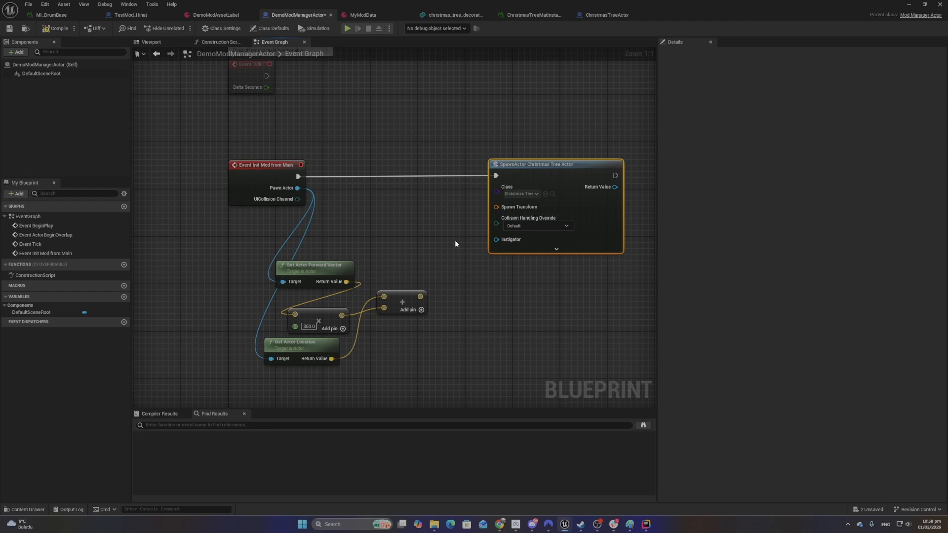
right_click(529, 201)
right_click(516, 206)
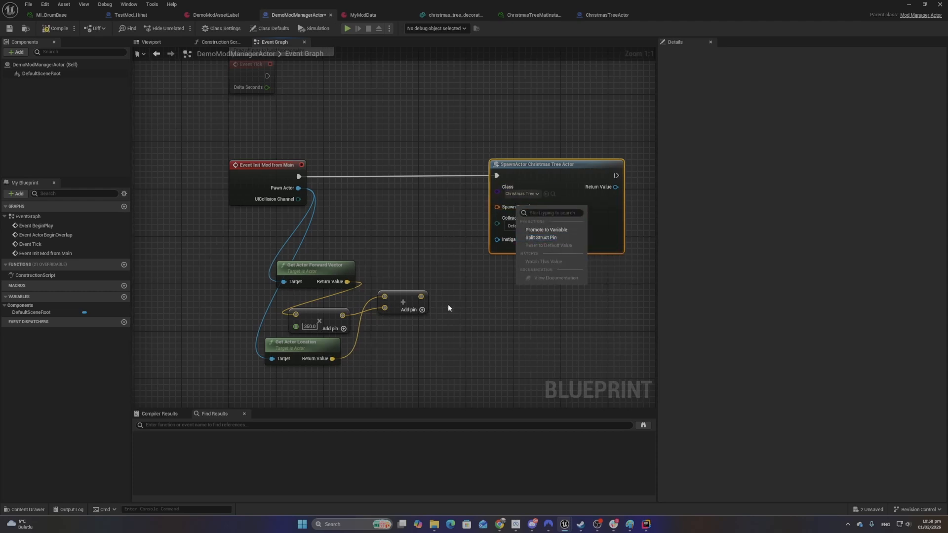
left_click(413, 221)
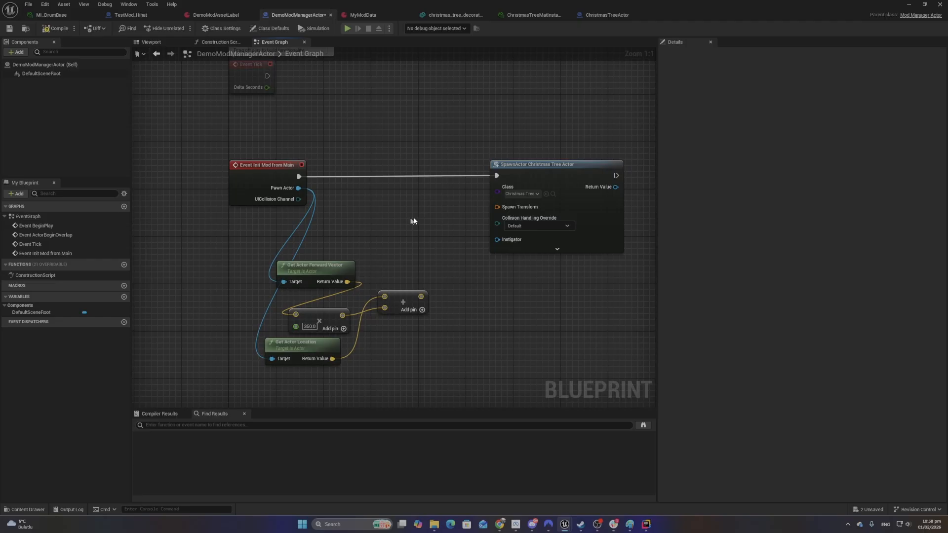
right_click(508, 208)
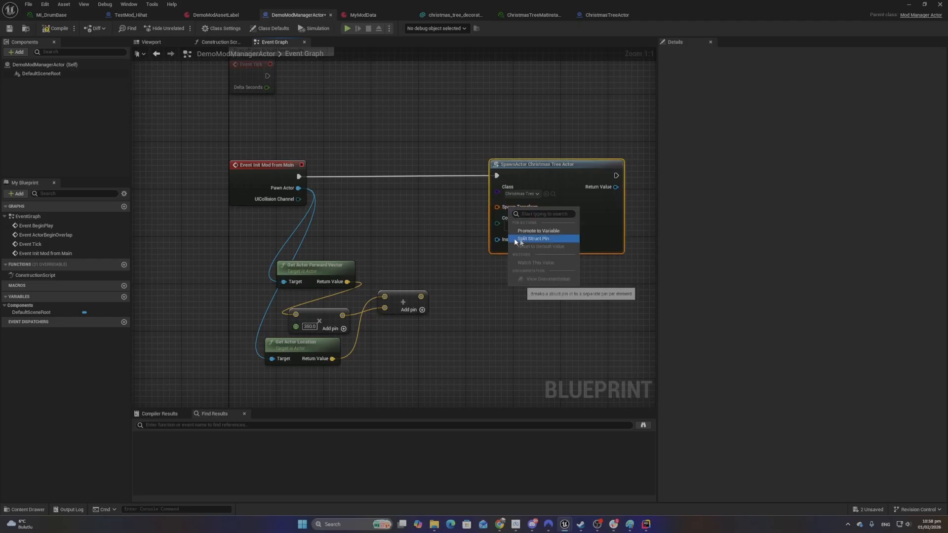
left_click(476, 218)
right_click(502, 208)
left_click(541, 248)
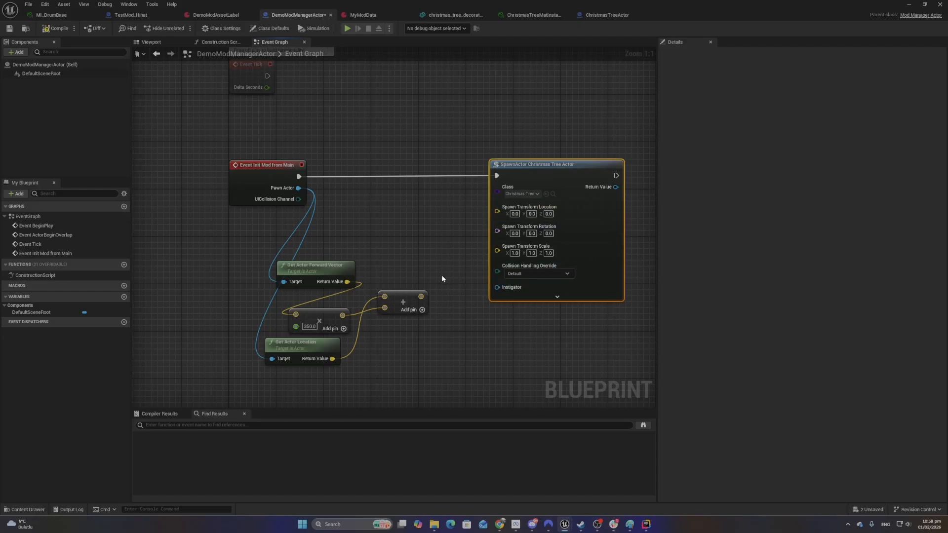
left_click_drag(421, 296, 497, 212)
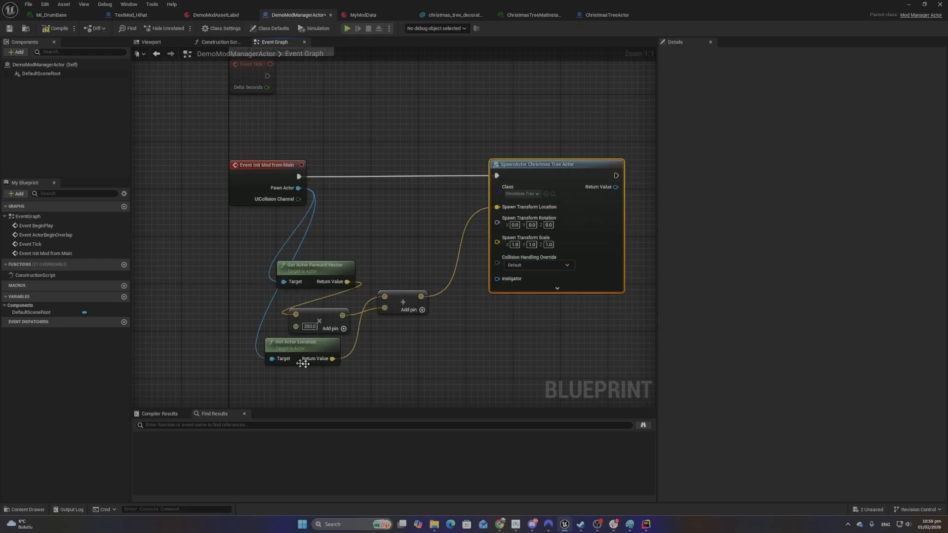
Review the spawn location calculation nodes and move the SpawnActor Christmas Tree Actor node closer to the addition node
right_click_drag(395, 255, 370, 225)
left_click_drag(227, 218, 405, 312)
left_click(378, 294)
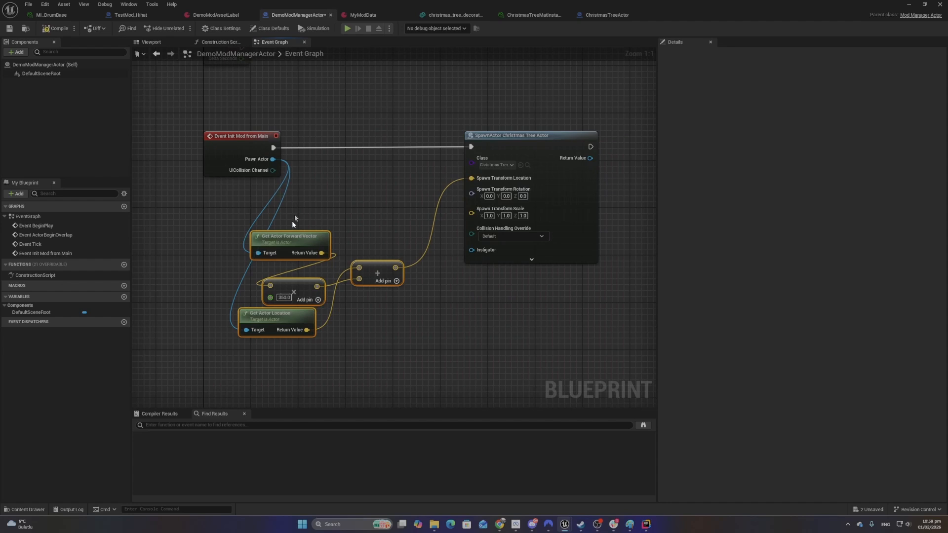
left_click(472, 320)
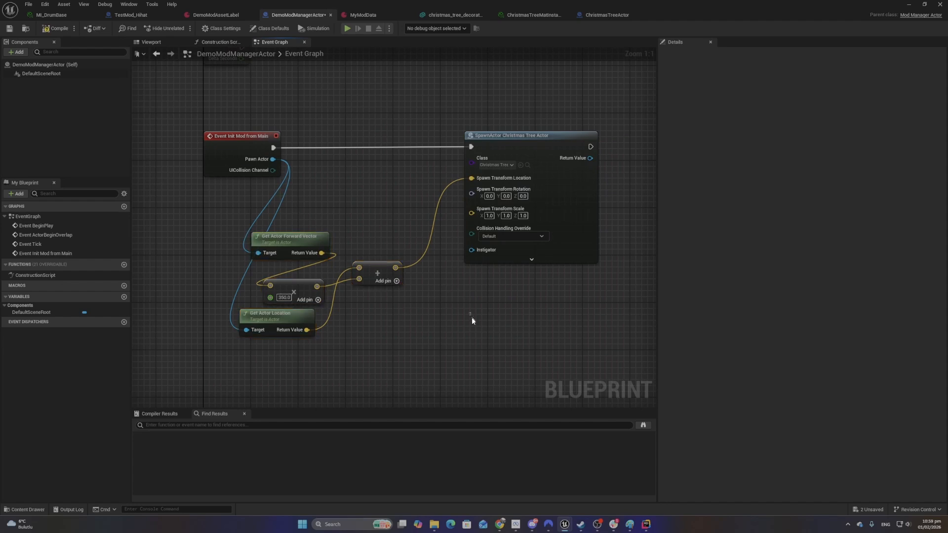
left_click_drag(561, 139, 532, 140)
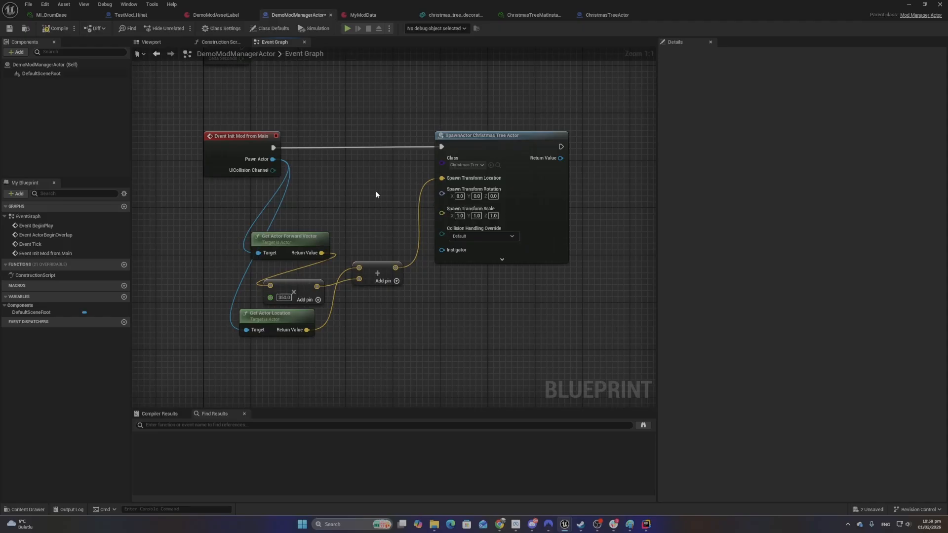
Save the DemoModManagerActor blueprint and return to the level editor
left_click(9, 28)
scroll(348, 180, "down", 2)
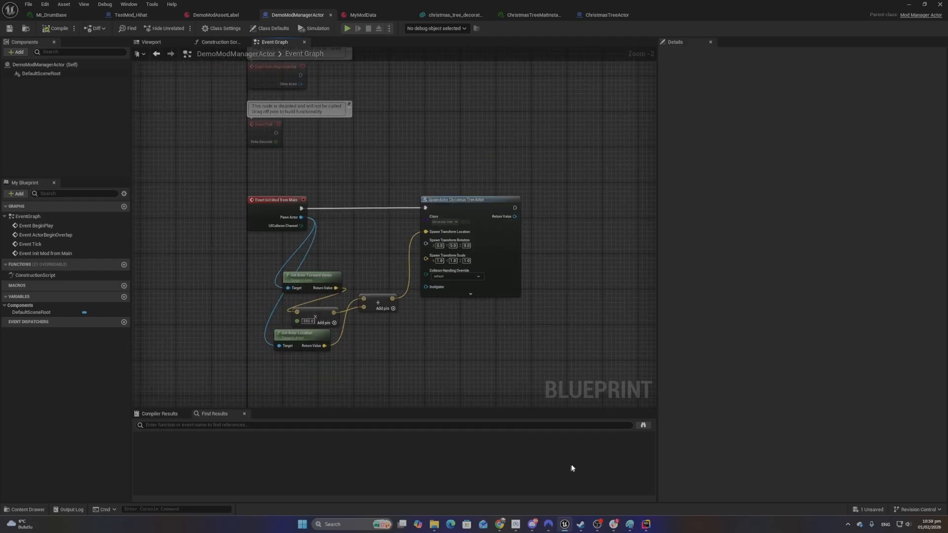
left_click(921, 4)
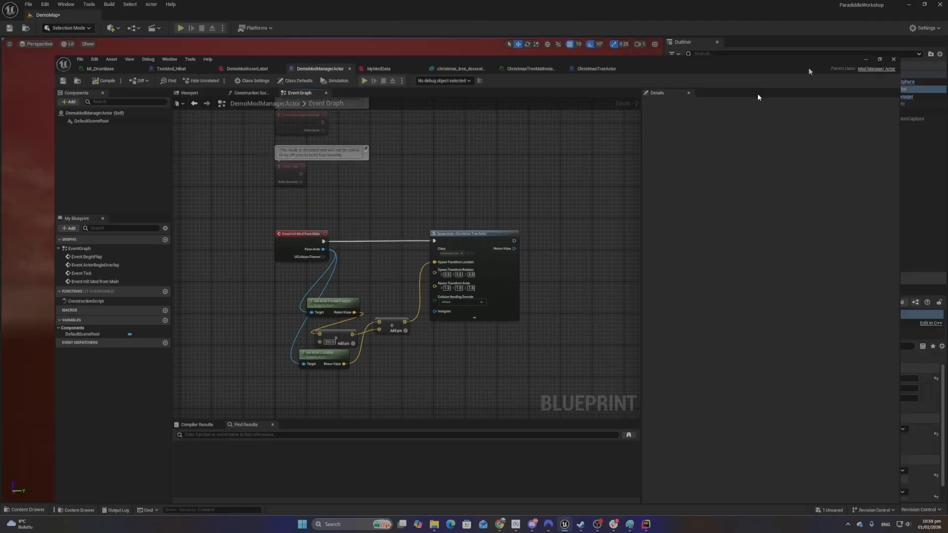
left_click(757, 93)
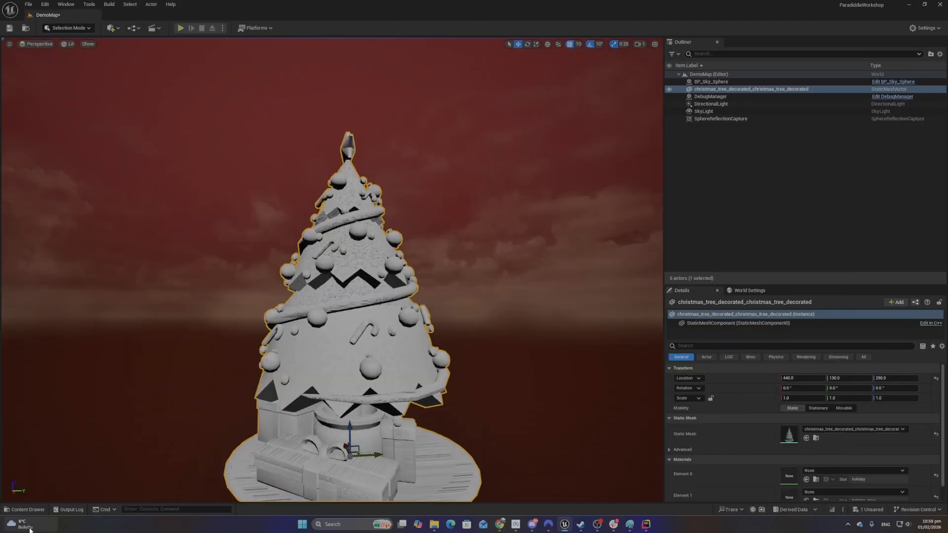
Review the DemoModManagerActor event graph from the DemoMod folder and the ChristmasTreeActor blueprint
left_click(25, 512)
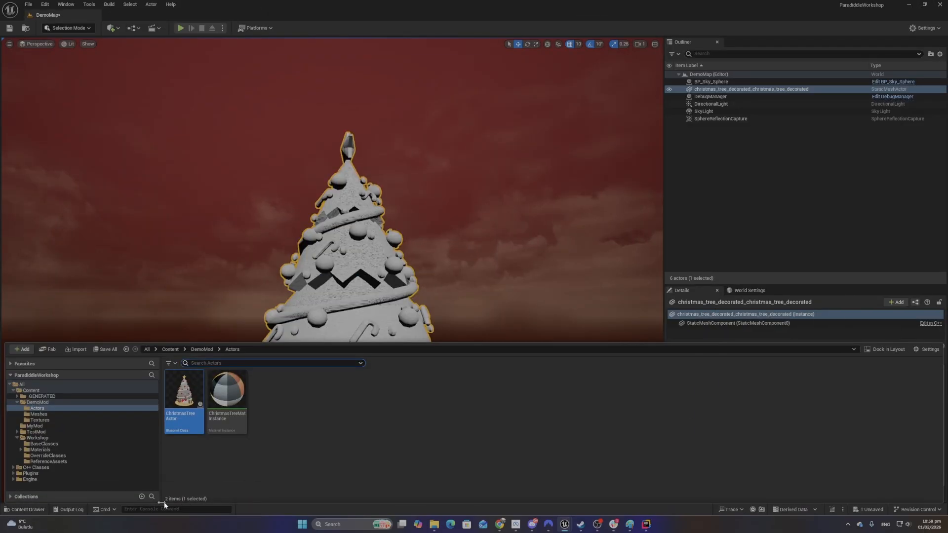
left_click(241, 464)
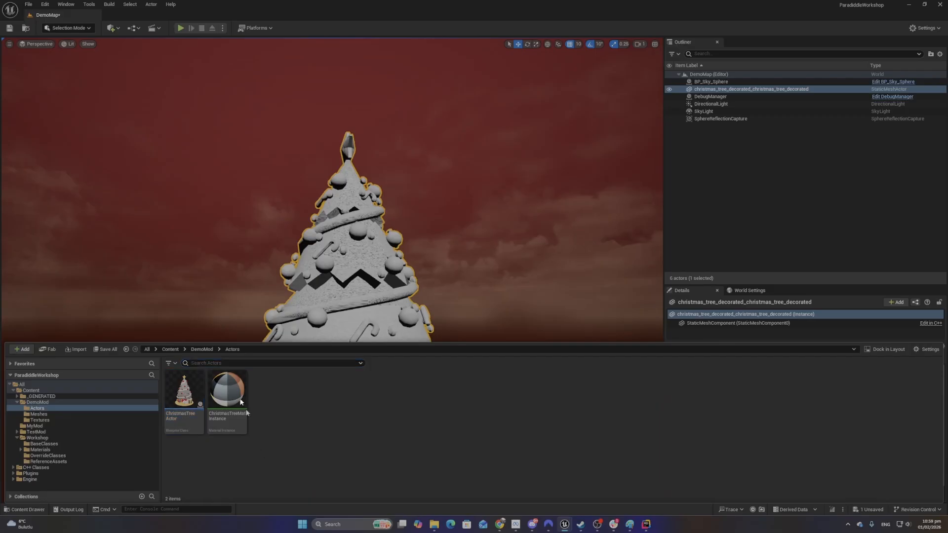
left_click(203, 349)
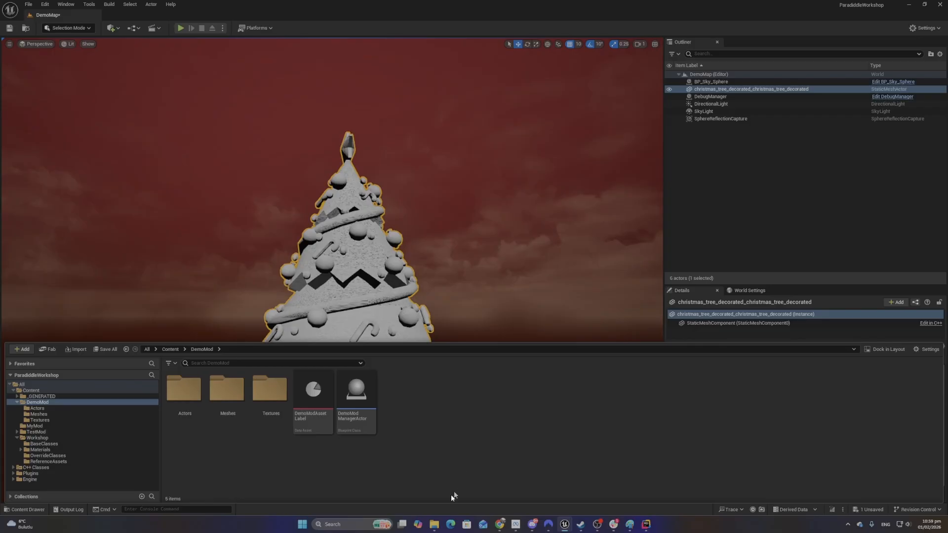
double_click(358, 391)
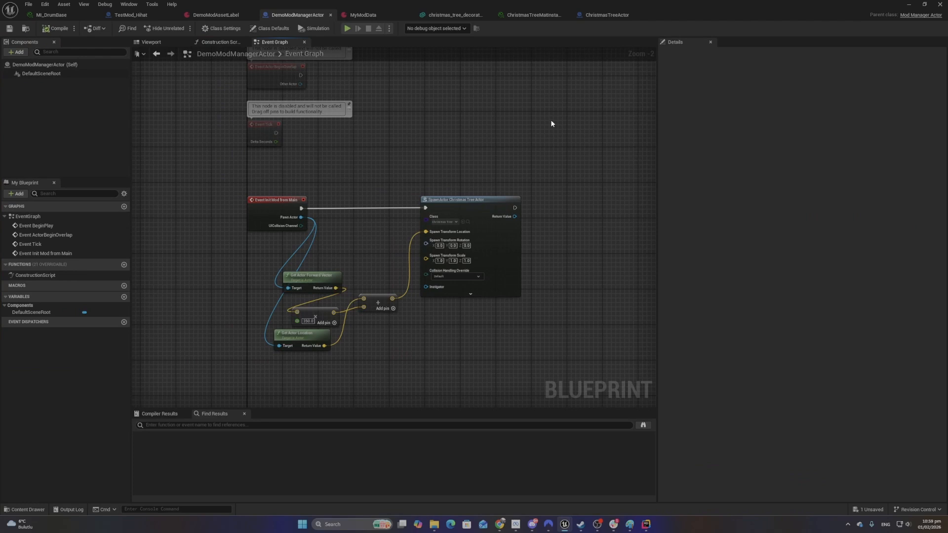
left_click(610, 15)
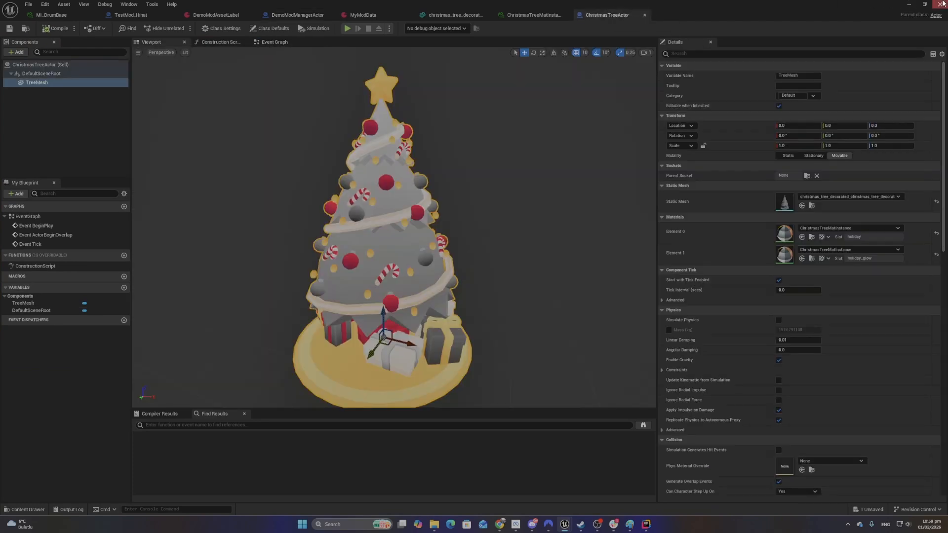
left_click(909, 3)
Look through the Meshes, Textures and Actors folders of DemoMod and return to the mod's root folder
left_click(28, 510)
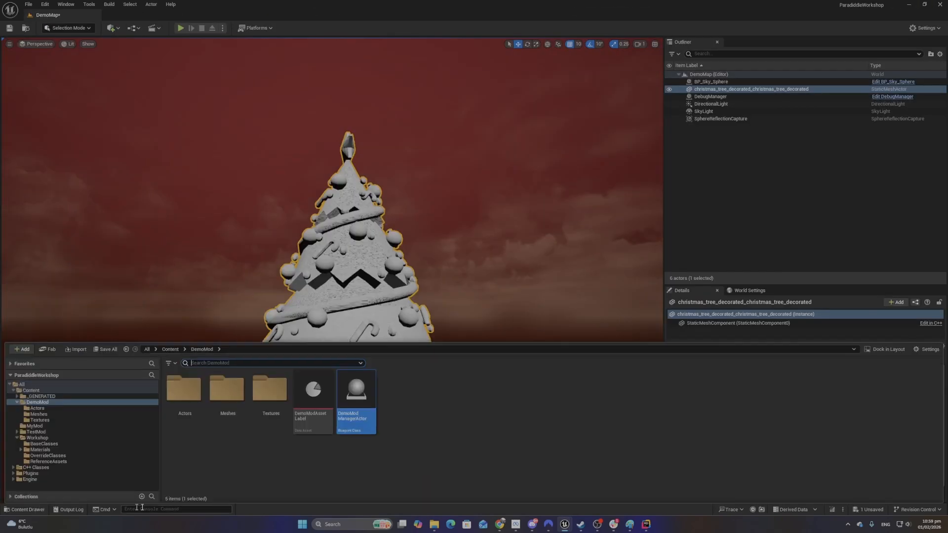
left_click(222, 406)
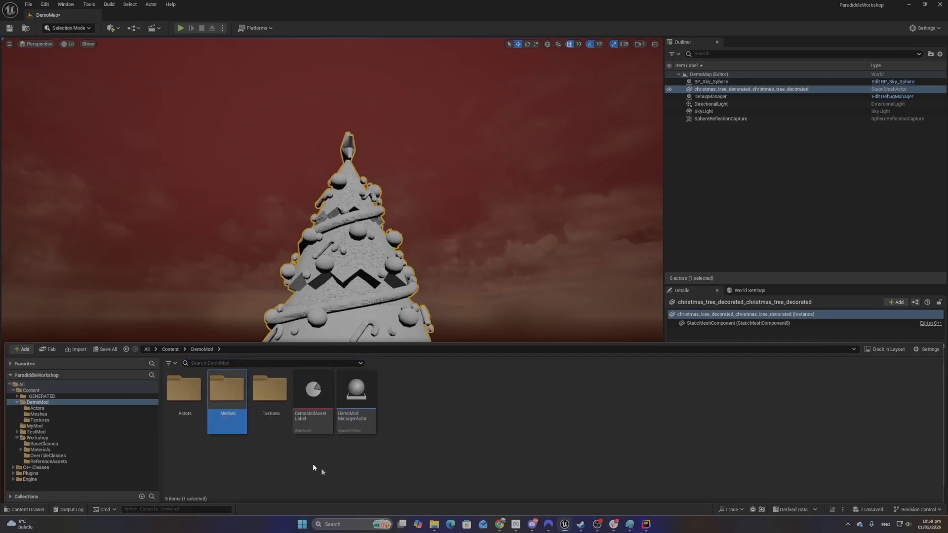
double_click(230, 398)
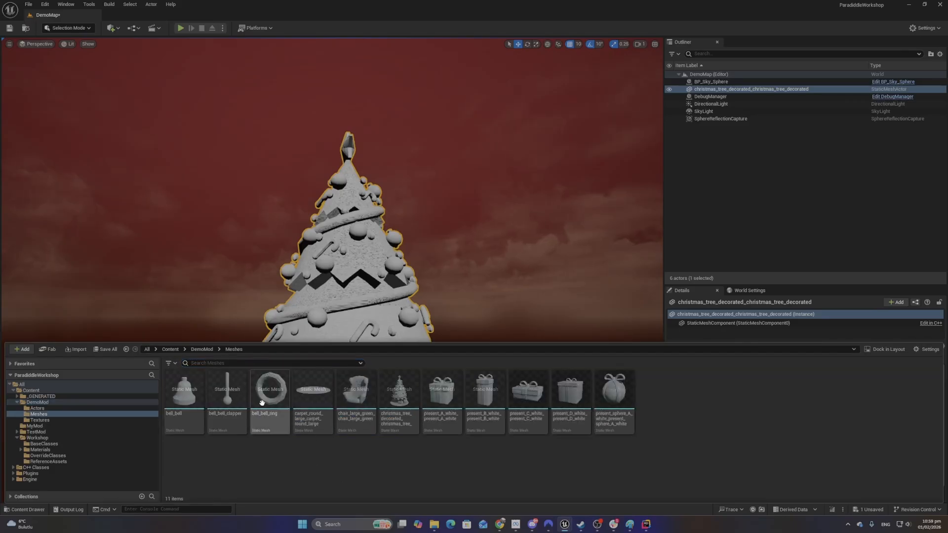
left_click(202, 349)
double_click(271, 397)
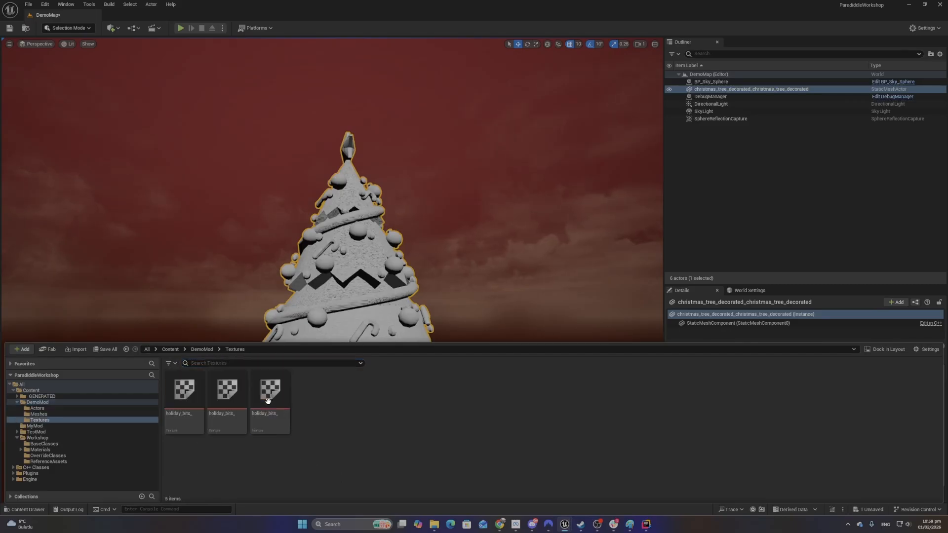
left_click(202, 349)
double_click(196, 395)
left_click(230, 386)
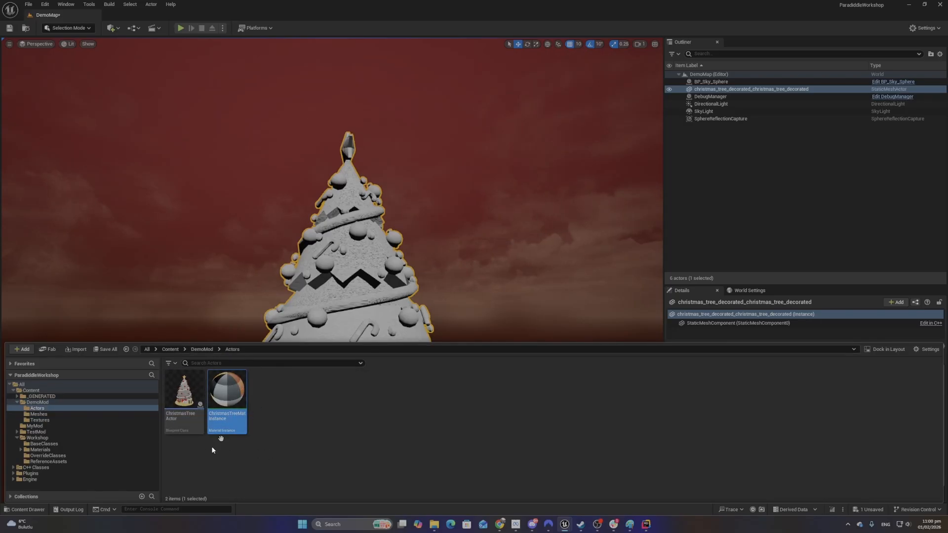
left_click(199, 350)
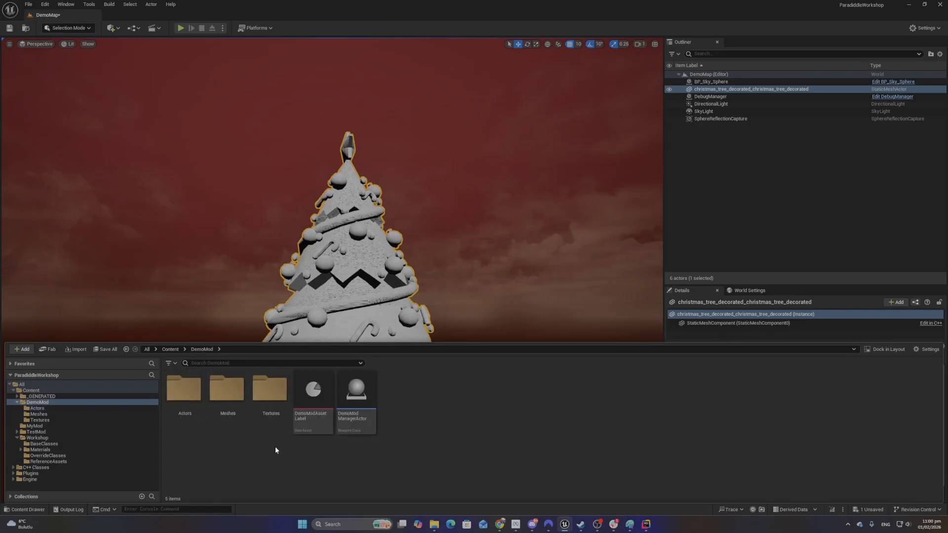
double_click(184, 390)
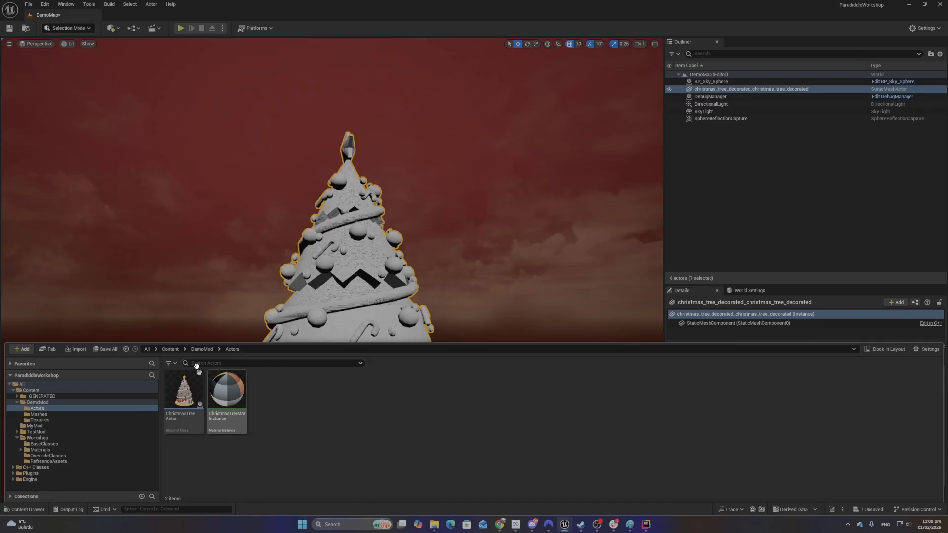
left_click(202, 349)
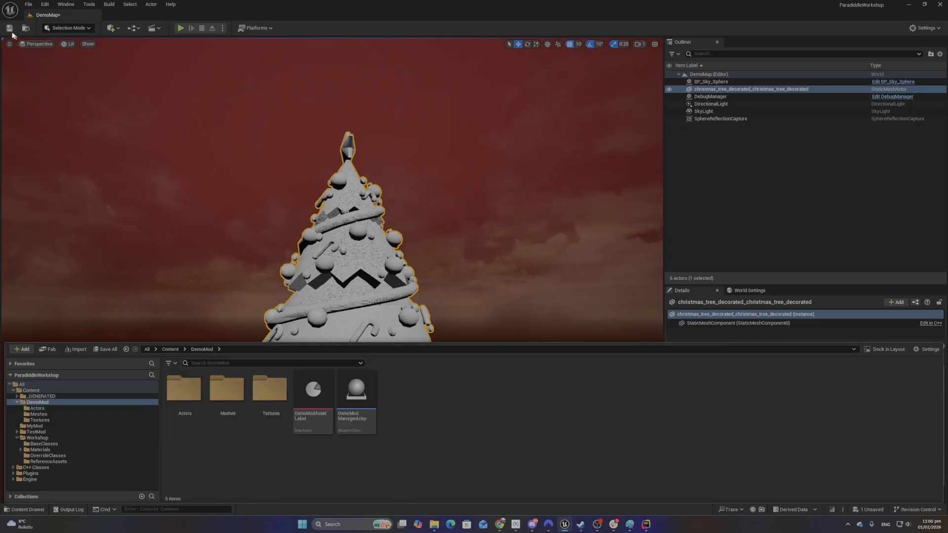
Save the DemoMap level and start packaging the project for the Windows platform
left_click(9, 28)
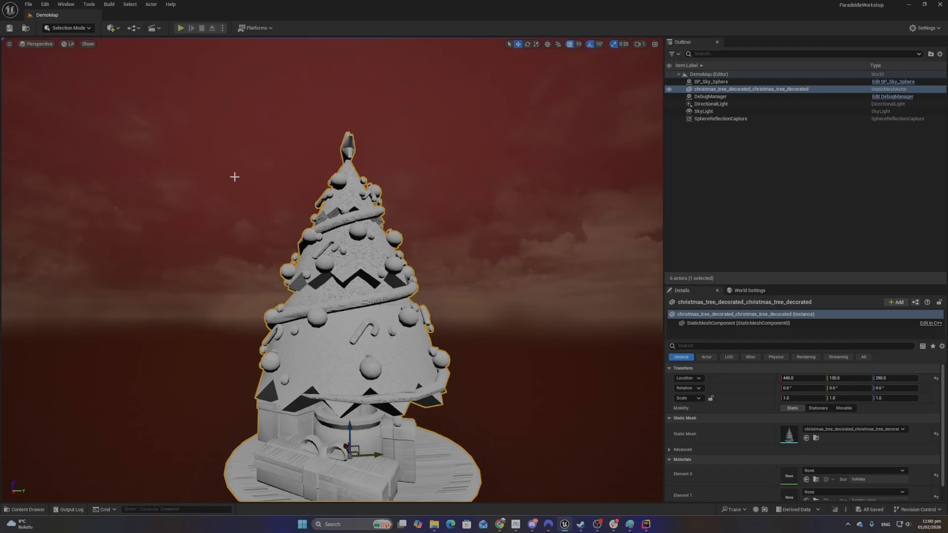
left_click(257, 29)
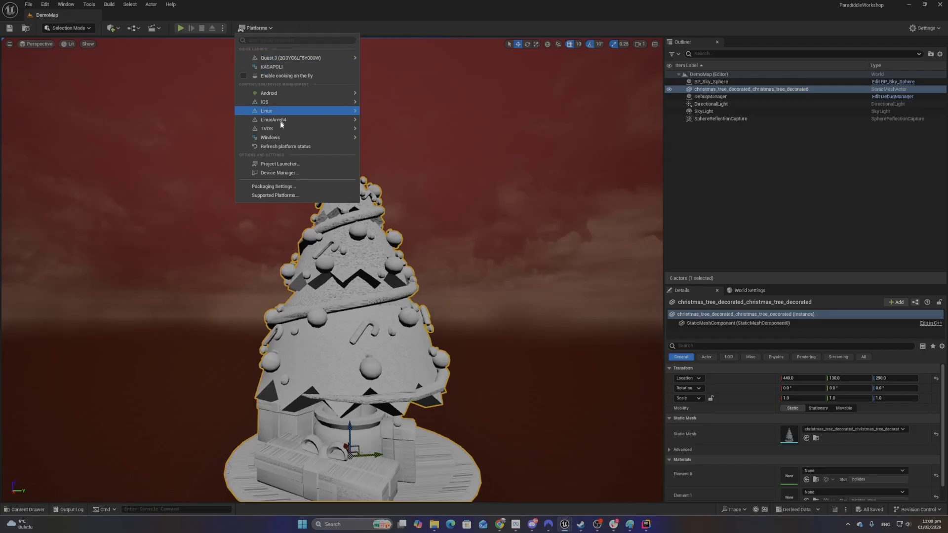
mouse_move(281, 137)
left_click(261, 27)
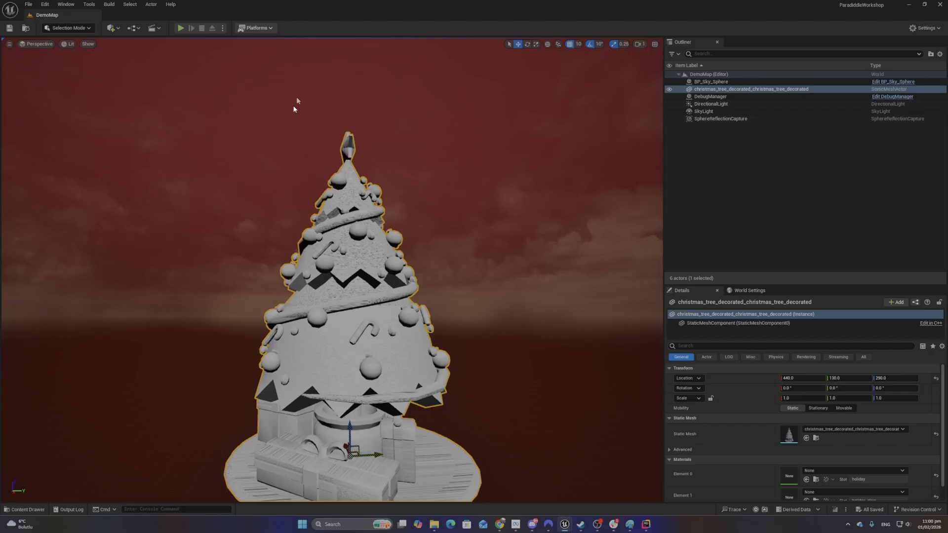
left_click(257, 27)
mouse_move(279, 138)
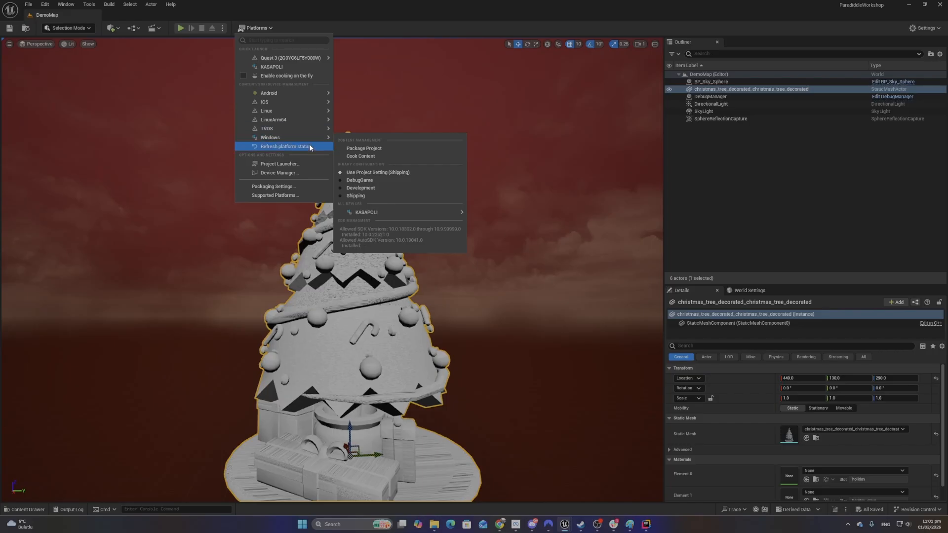
left_click(381, 150)
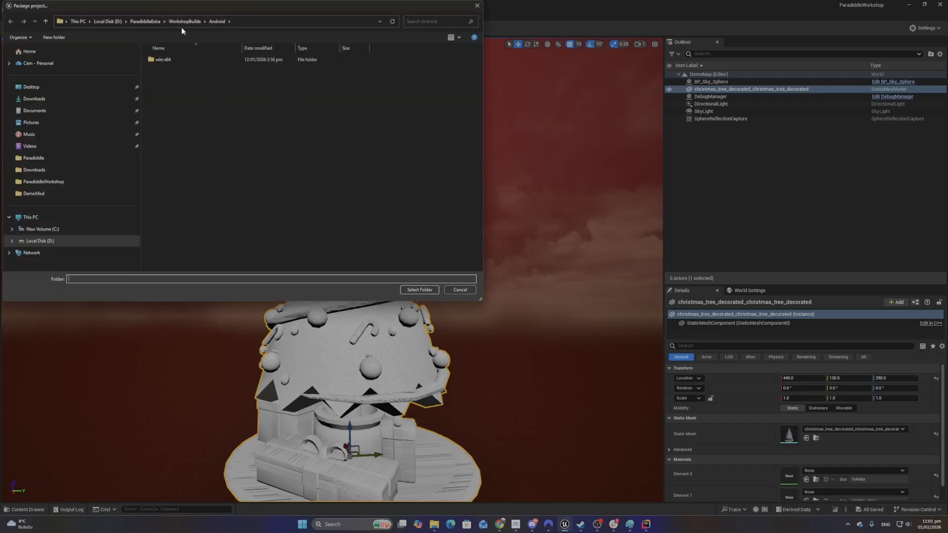
Choose the Windows folder inside WorkshopBuilds as the package output location and start the build
left_click(176, 21)
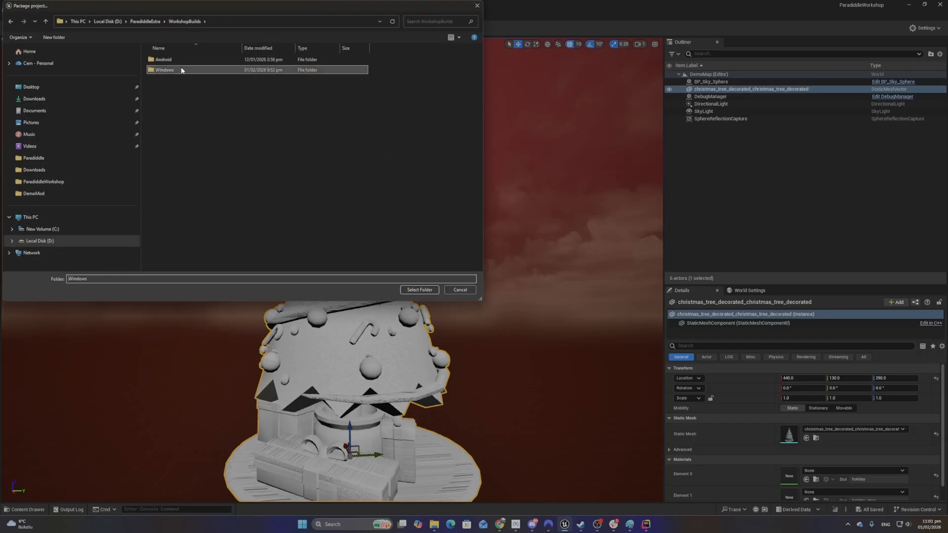
double_click(179, 70)
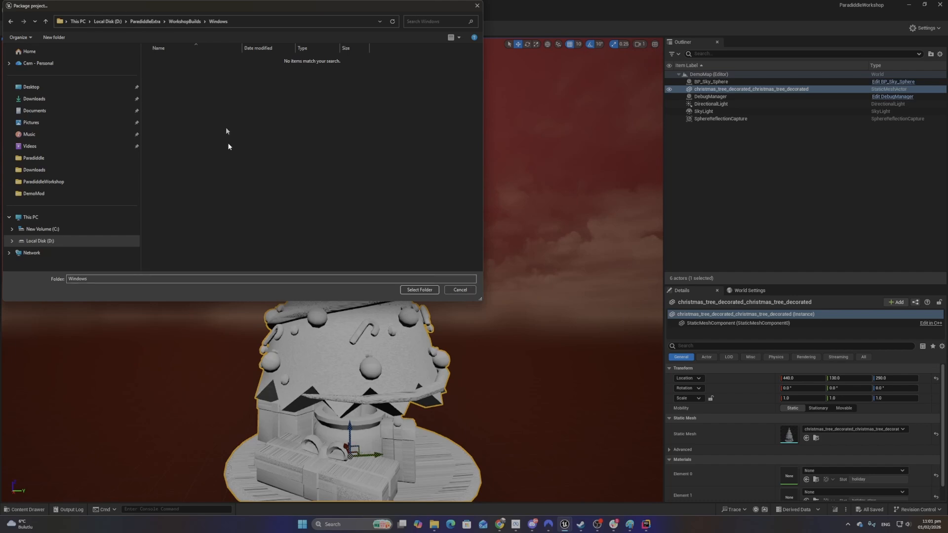
left_click(425, 290)
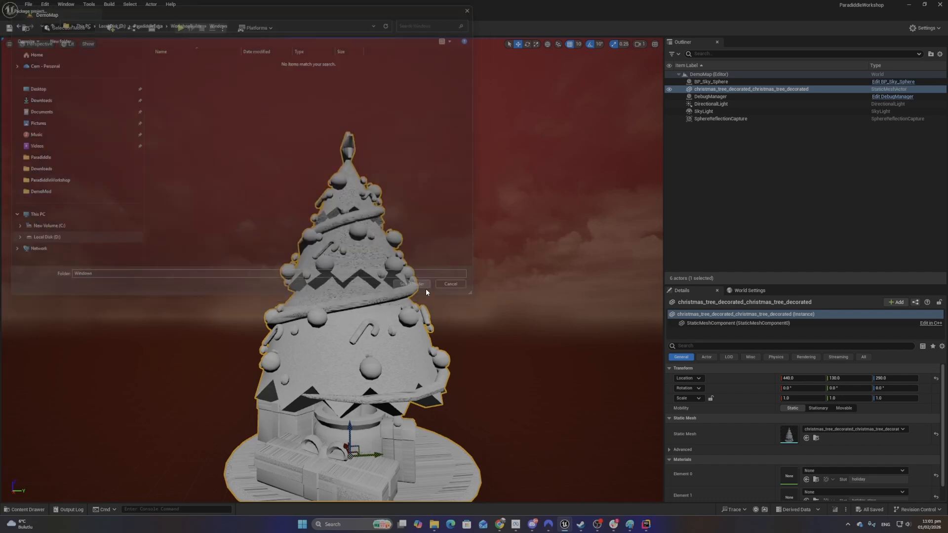
left_click(784, 225)
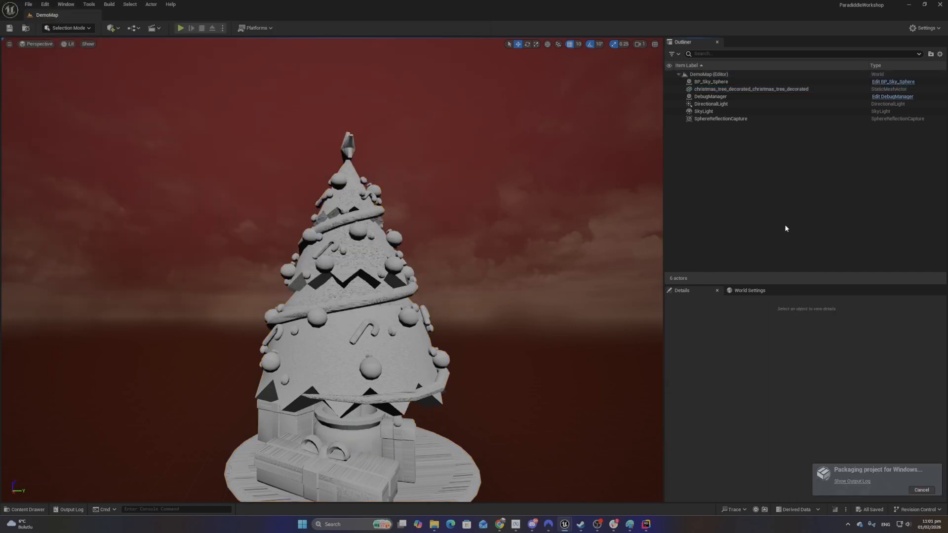
Search the Project Settings for "full" to find the Full Rebuild packaging option
left_click(850, 481)
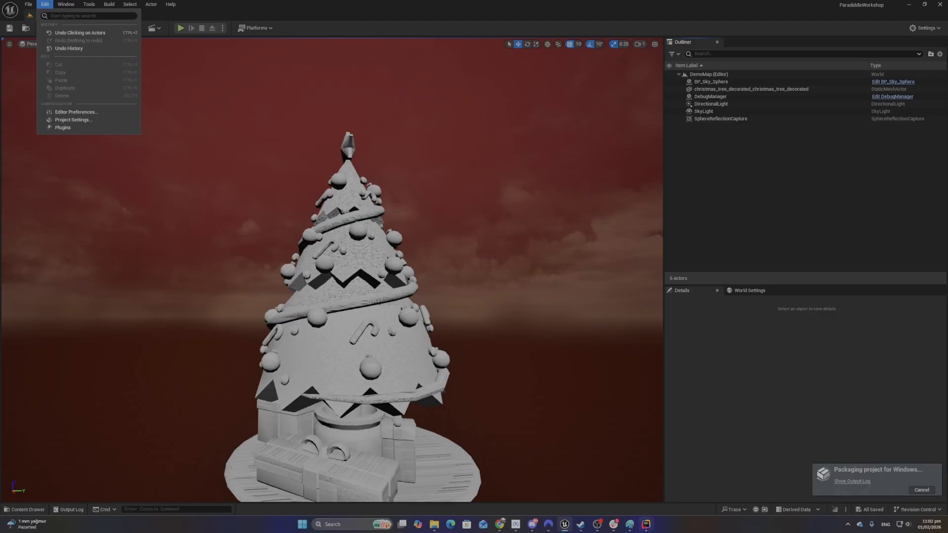
left_click(91, 120)
left_click(771, 187)
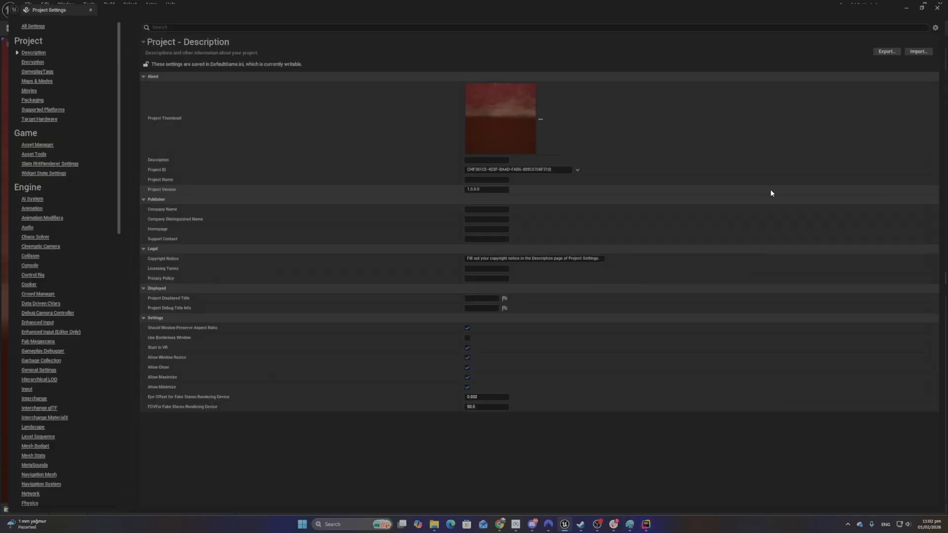
left_click(170, 24)
type("fu")
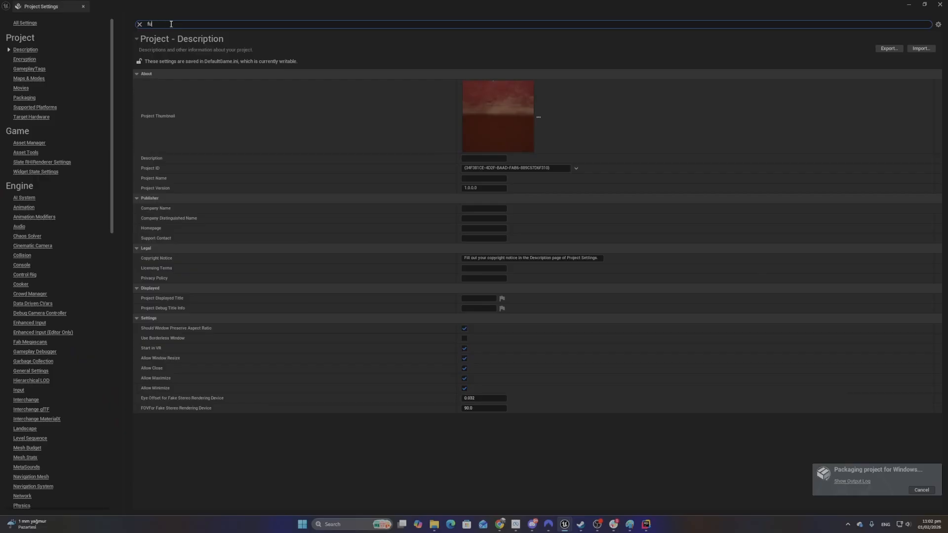
type("lk")
key("BackSpace")
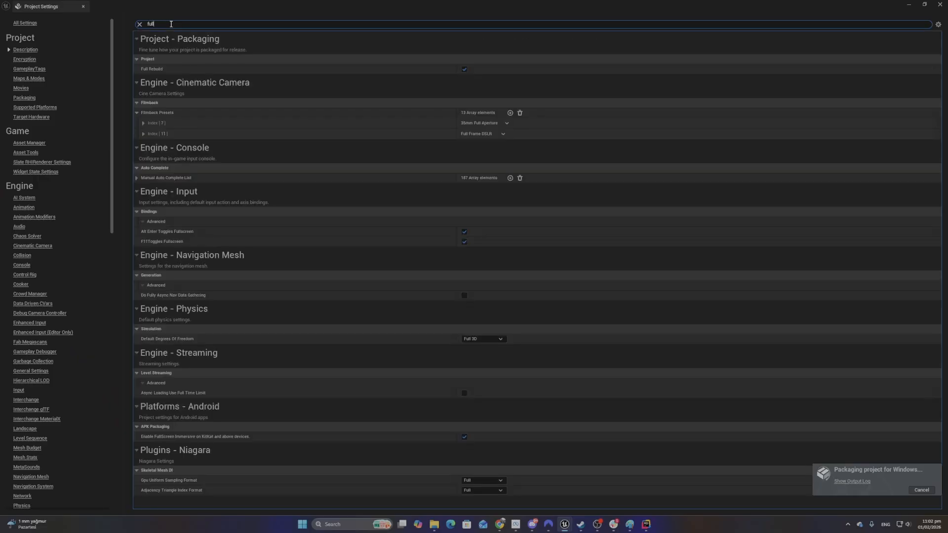
Check the packaging progress in the output log and go back to the Full Rebuild option in the Project Settings
left_click(853, 484)
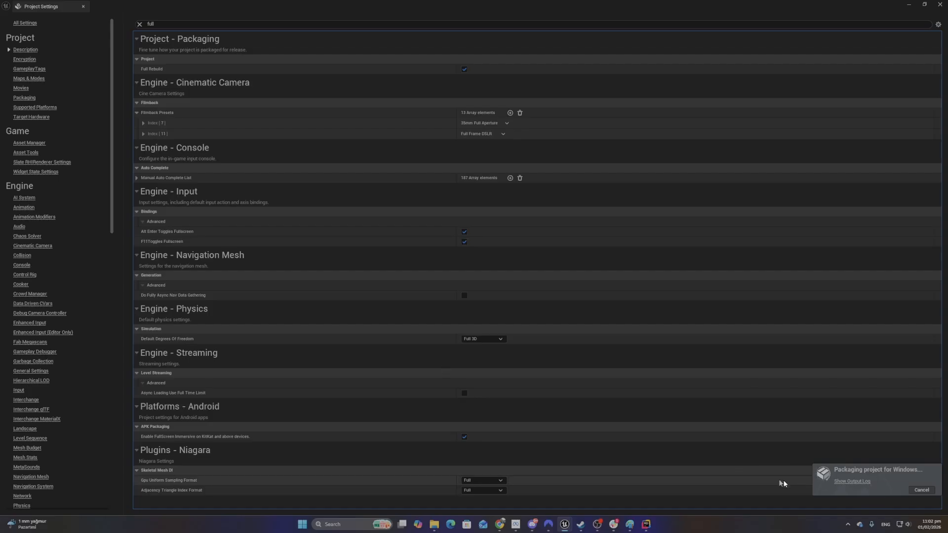
left_click(908, 6)
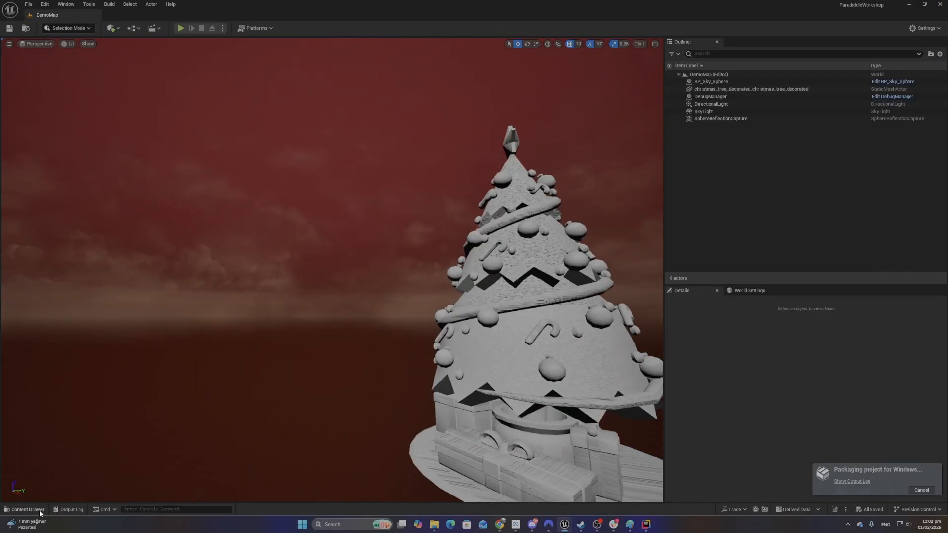
left_click(68, 509)
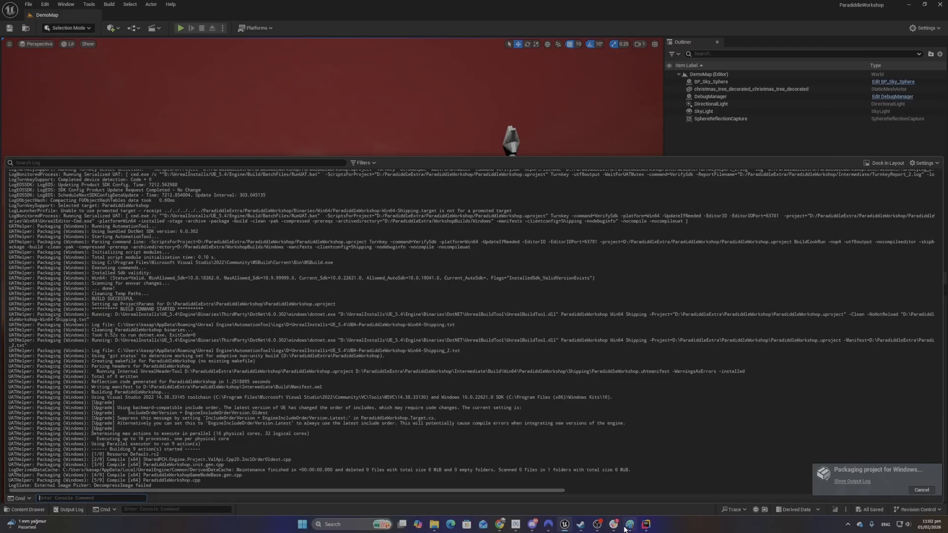
mouse_move(628, 526)
left_click(683, 483)
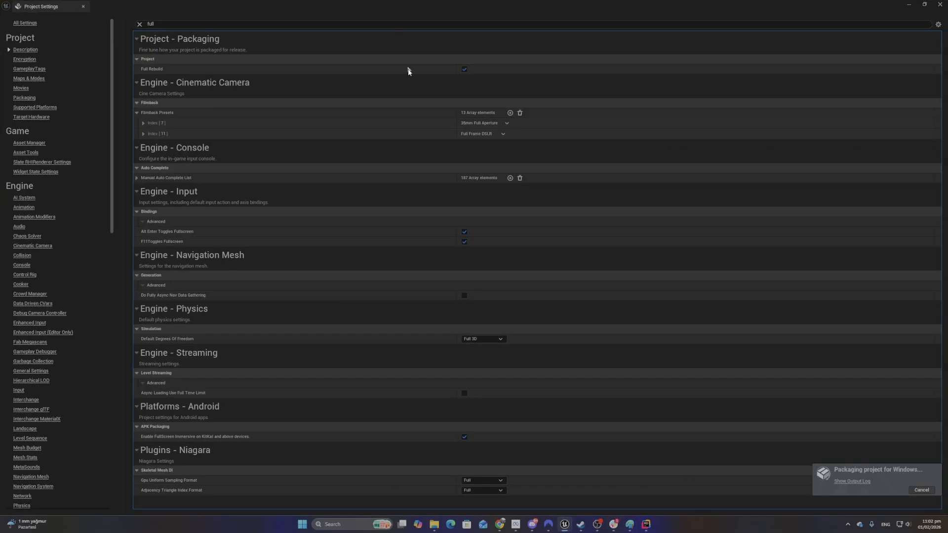
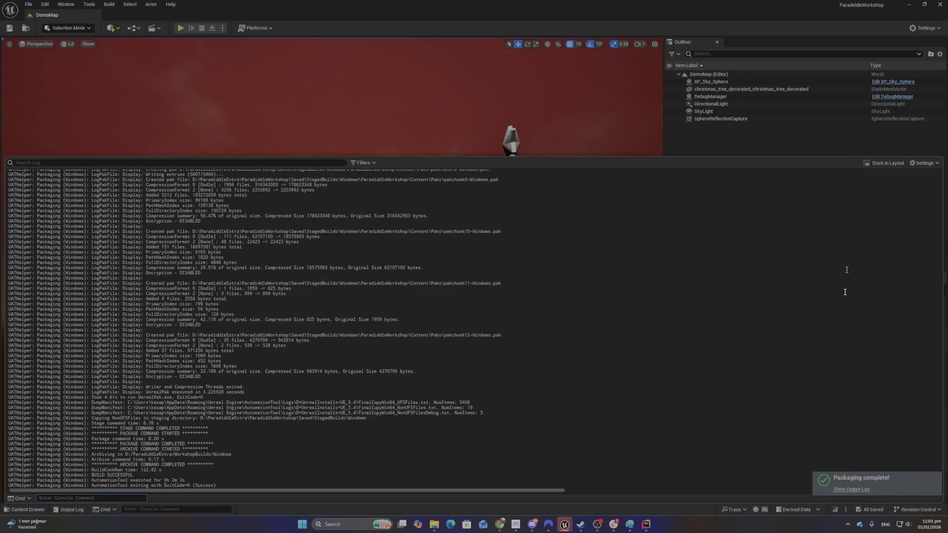
left_click(909, 5)
mouse_move(565, 525)
left_click(701, 482)
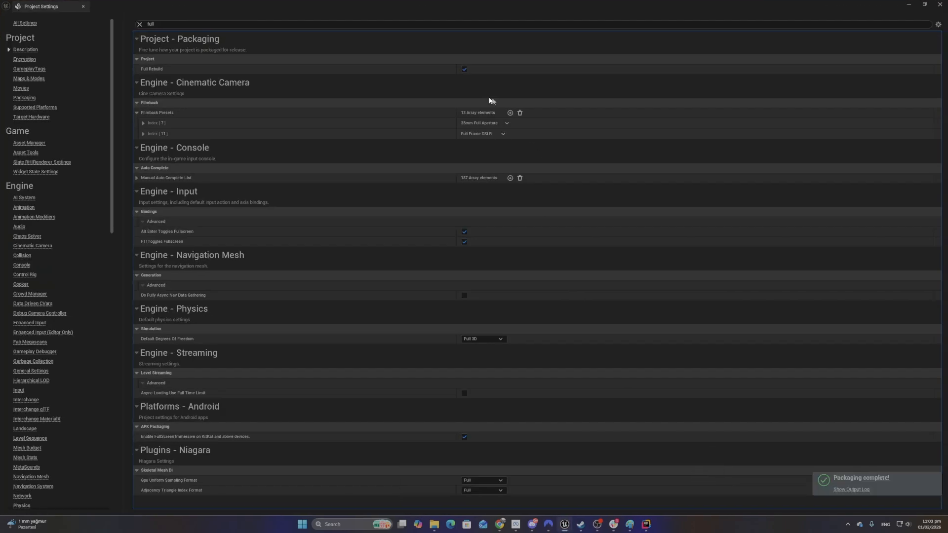
Finish with the Full Rebuild packaging option, minimize the Project Settings window and switch to File Explorer
left_click(465, 69)
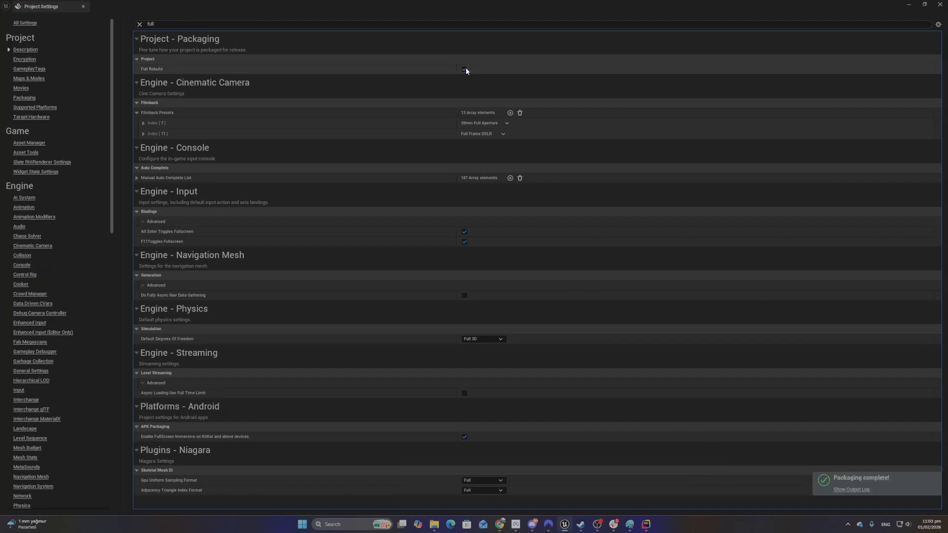
left_click(909, 4)
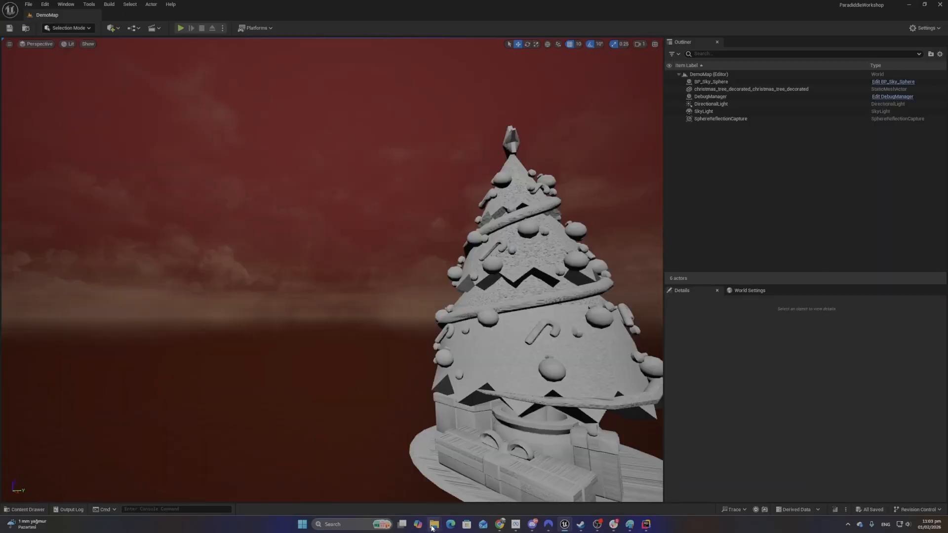
mouse_move(433, 527)
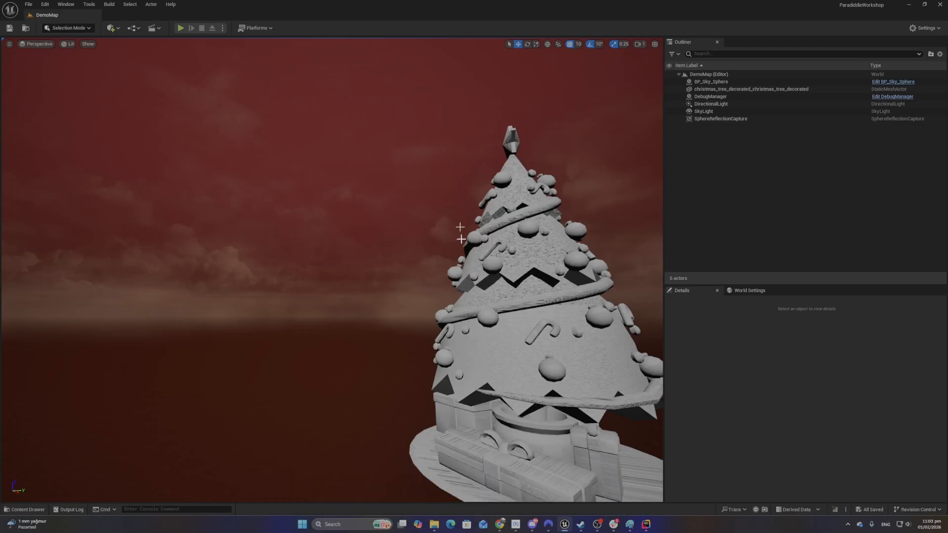
right_click(436, 527)
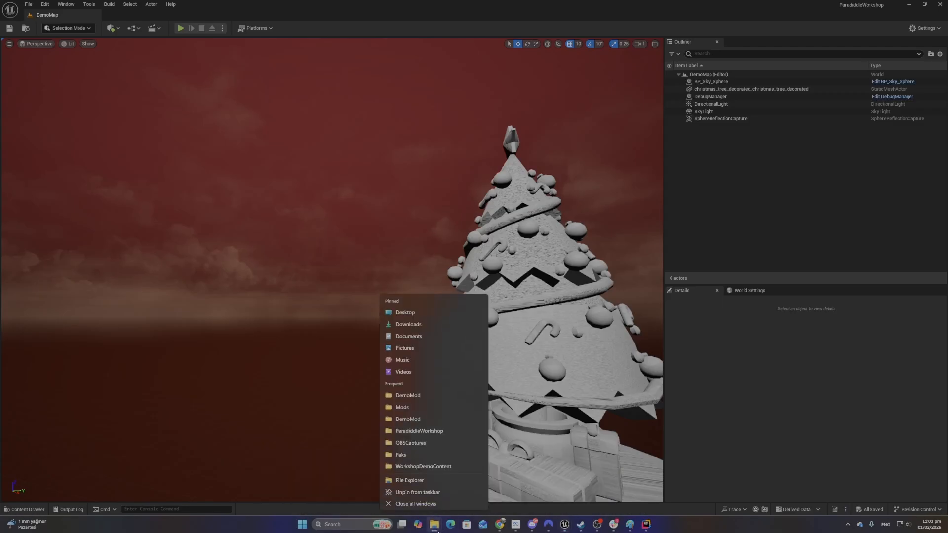
left_click(438, 531)
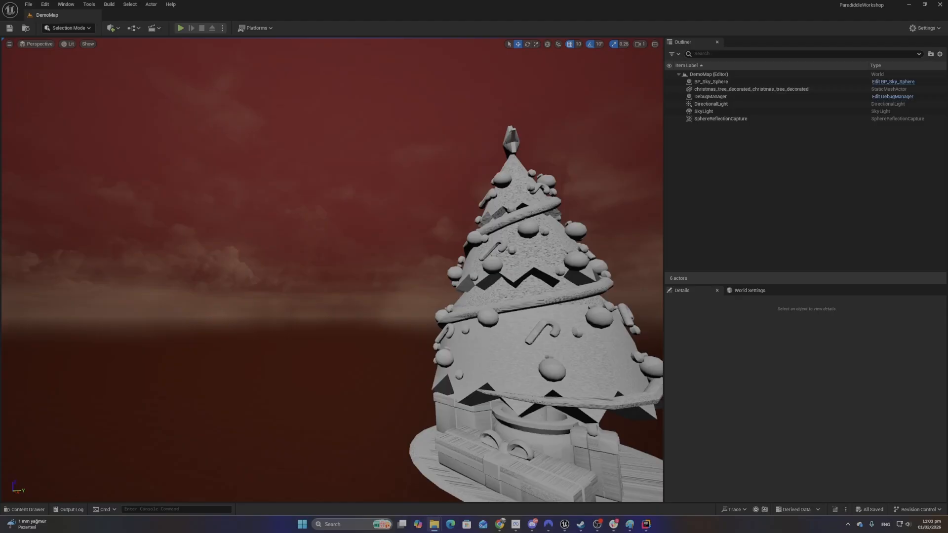
Browse from the ParadiddleExtra folder to the StagedBuilds folder inside the ParadiddleWorkshop project's Saved folder
left_click_drag(0, 83, 410, 95)
double_click(361, 227)
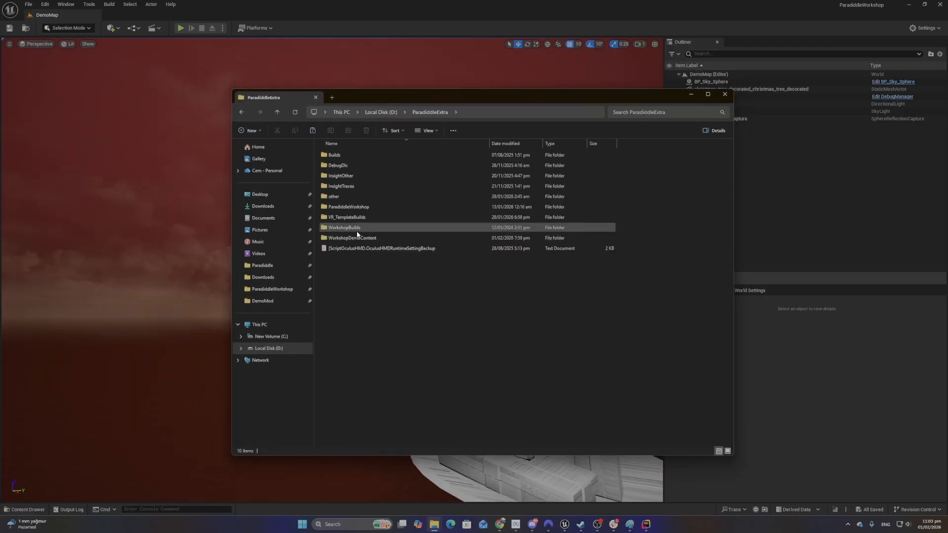
double_click(363, 207)
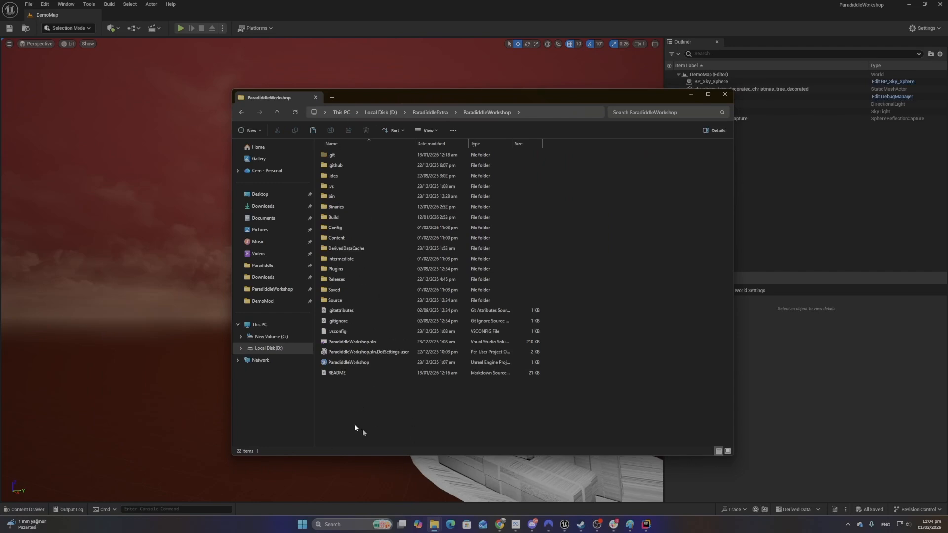
double_click(344, 291)
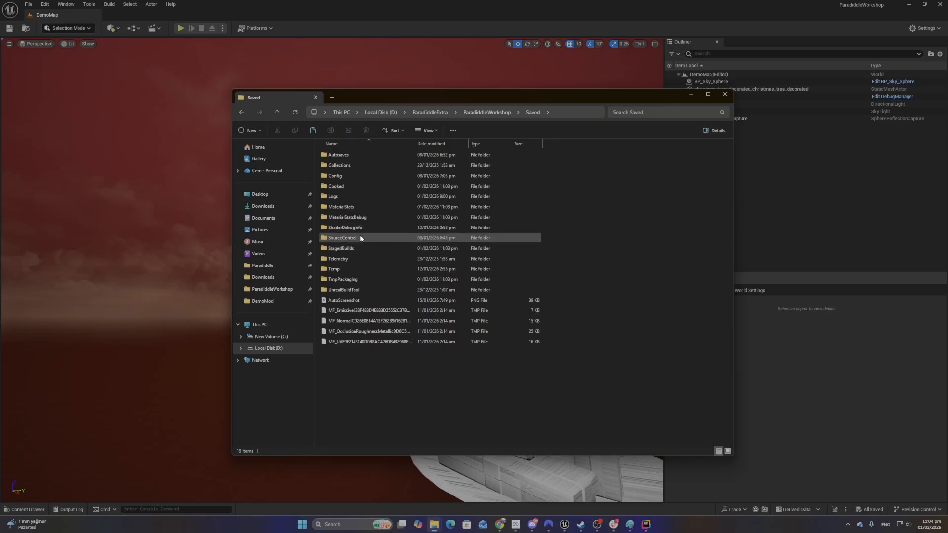
double_click(354, 247)
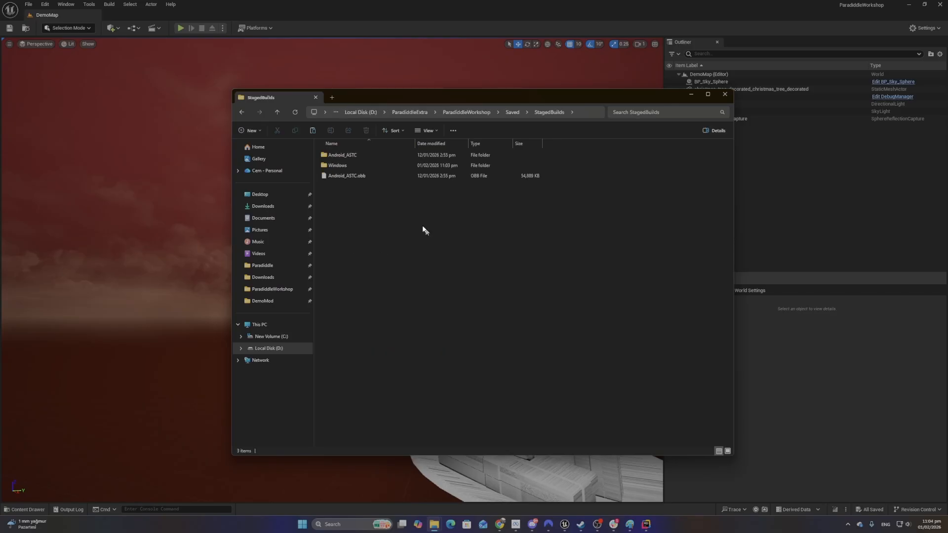
Open the Paks folder within the Windows staged build's ParadiddleWorkshop content
double_click(356, 165)
double_click(361, 165)
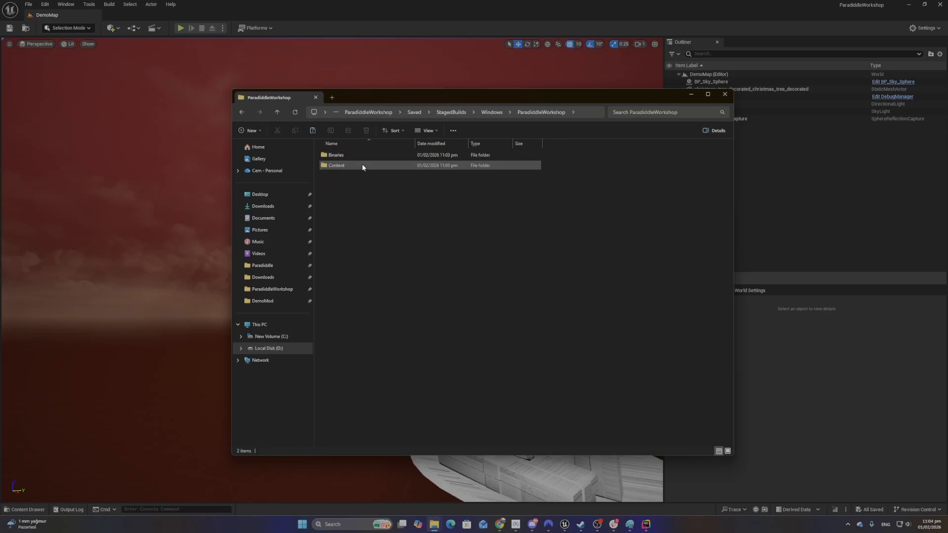
double_click(360, 164)
double_click(350, 155)
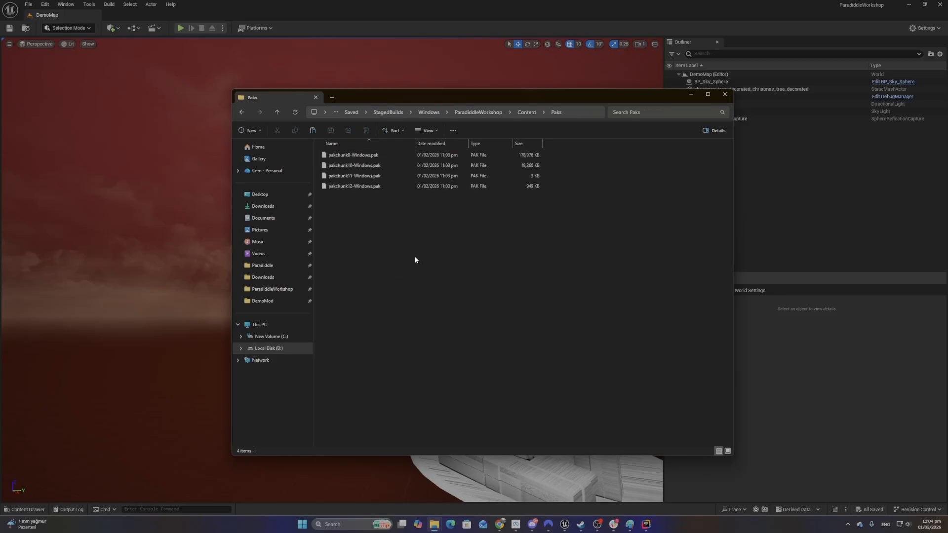
Select pakchunk12-Windows.pak in the Paks folder and copy it
left_click(395, 187)
left_click(373, 218)
left_click_drag(374, 216, 343, 189)
left_click(412, 204)
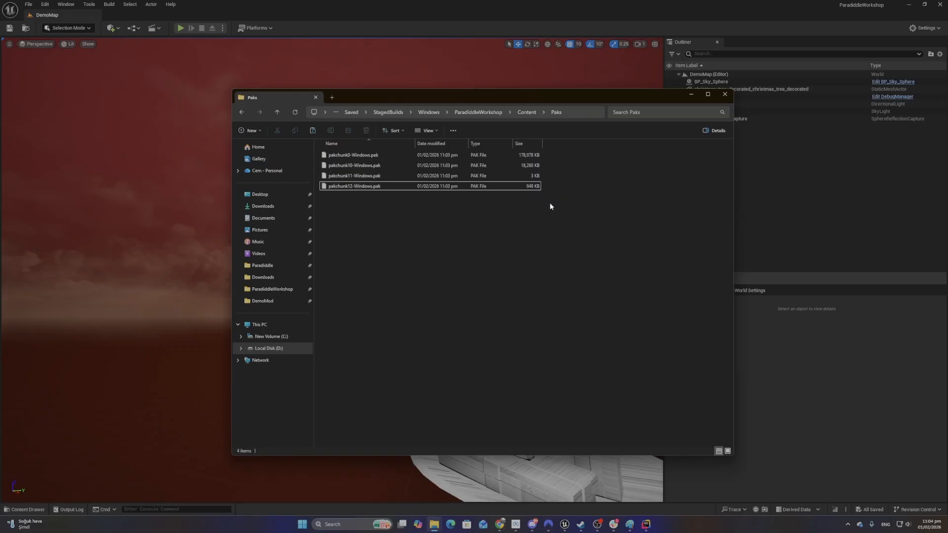
left_click_drag(544, 218, 534, 187)
left_click(365, 200)
left_click(364, 188)
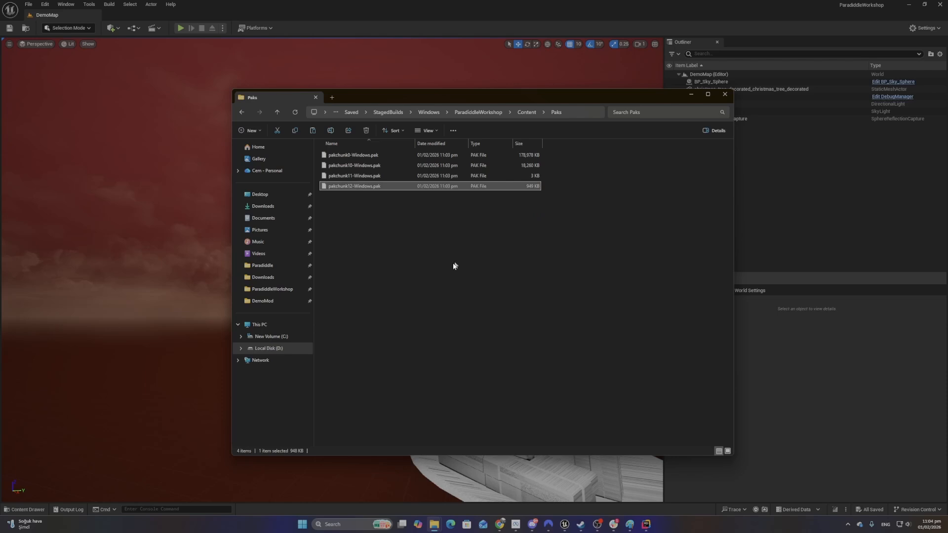
Replace the existing file in Paradiddle's Mods/DemoMod folder with the copied pakchunk12-Windows.pak
mouse_move(434, 525)
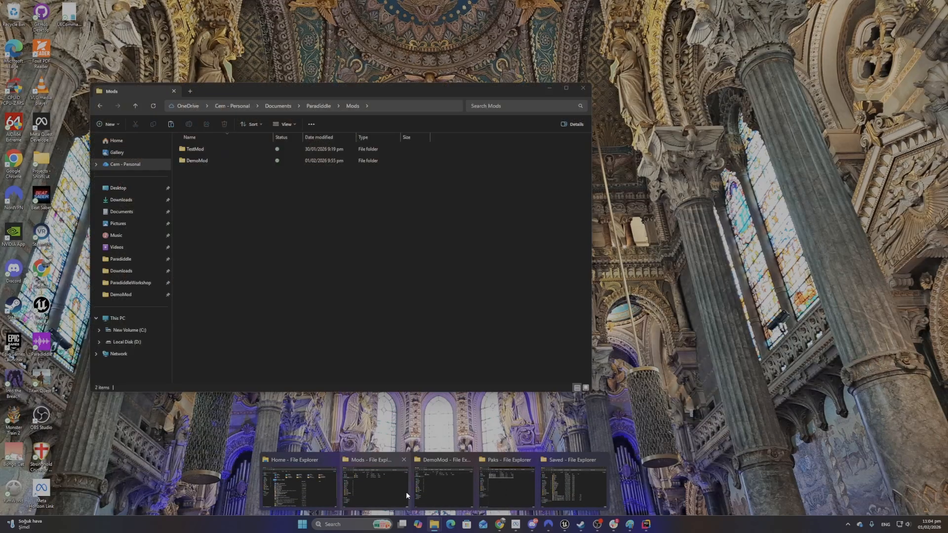
left_click(403, 490)
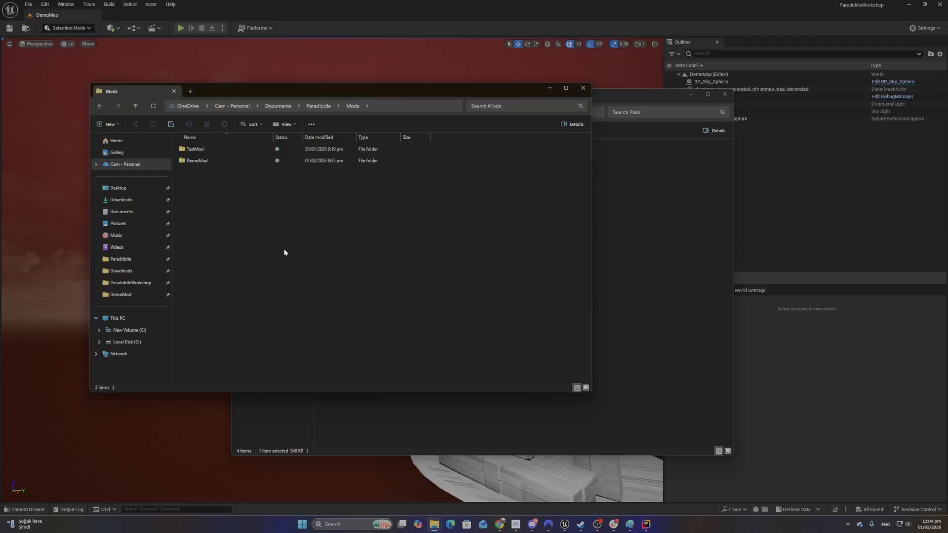
double_click(217, 160)
left_click(224, 149)
key("Delete")
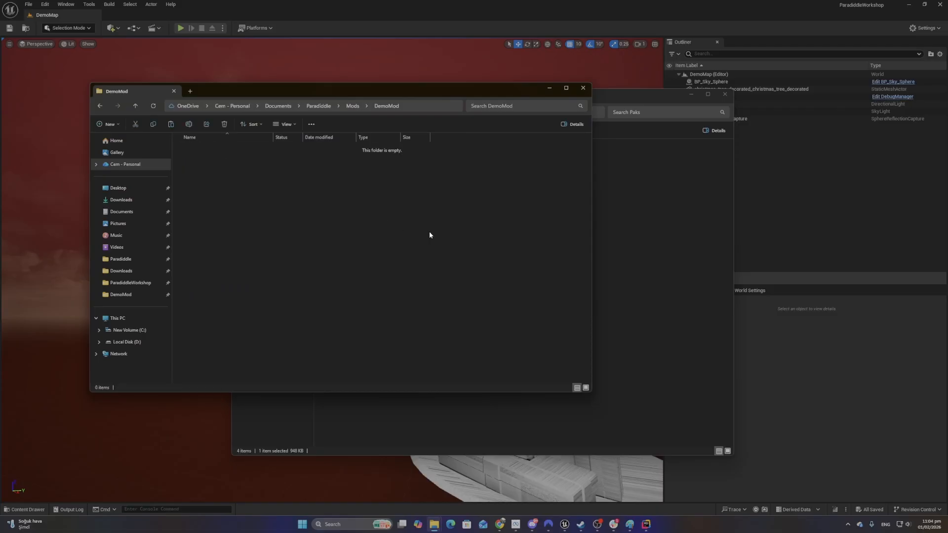
key("ctrl+v")
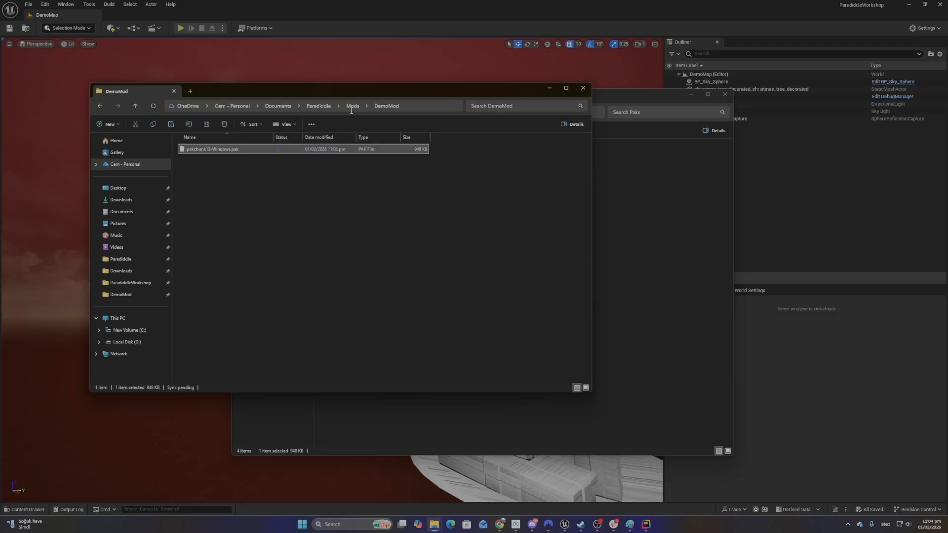
Review where the Mods folder sits inside the Paradiddle documents folder and return to its DemoMod folder
left_click(352, 105)
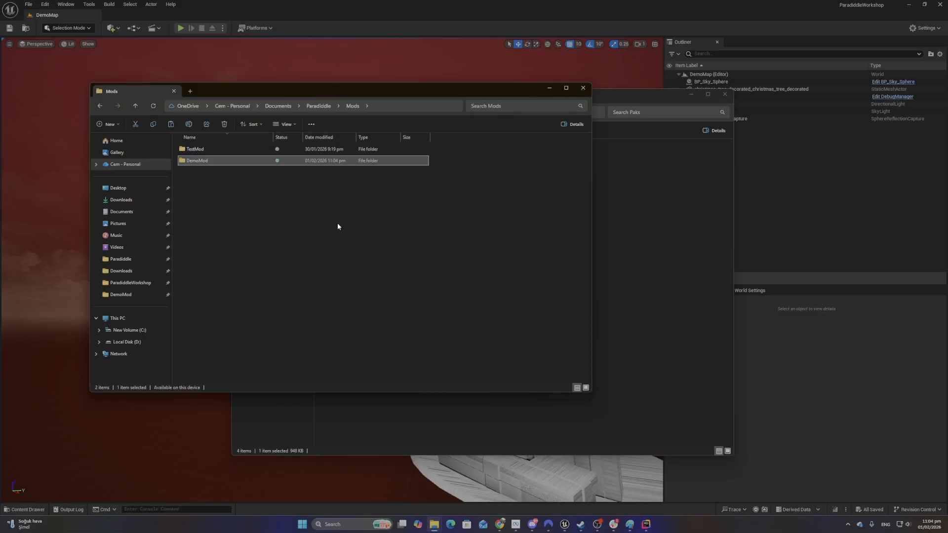
left_click(316, 106)
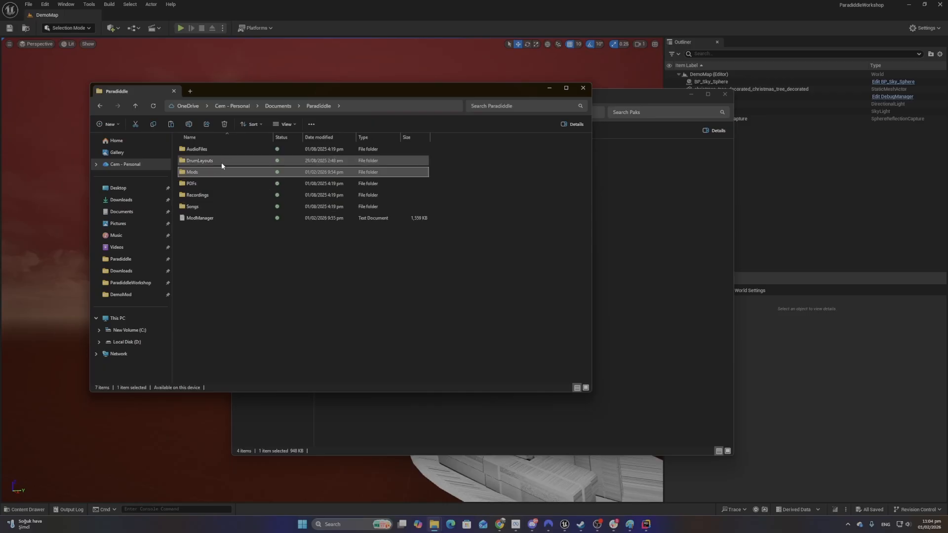
double_click(191, 173)
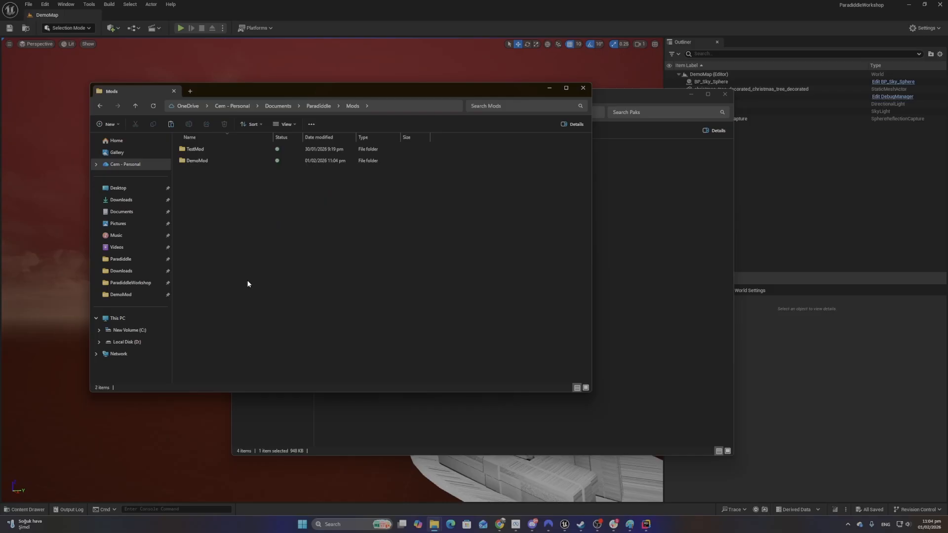
double_click(207, 165)
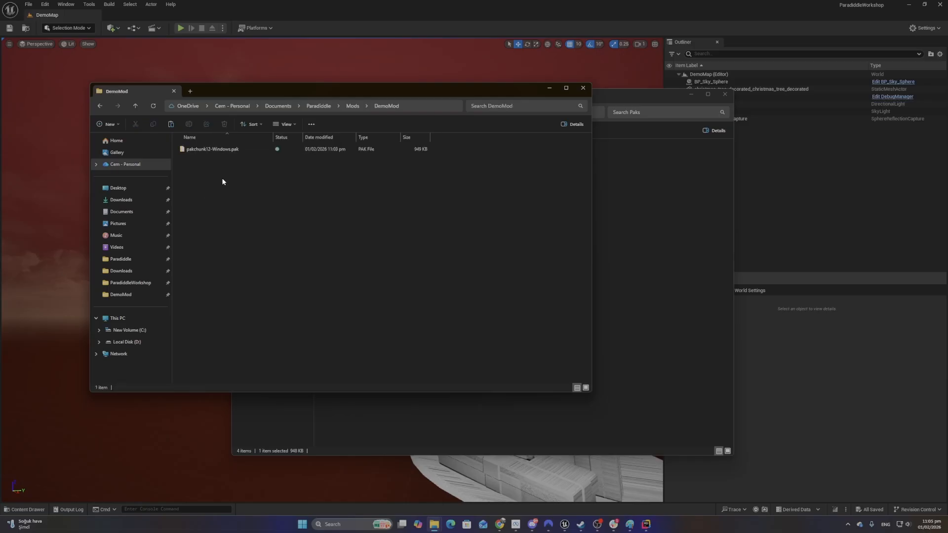
Rename pakchunk12-Windows.pak in the DemoMod folder to DemoMod.pak
right_click(233, 149)
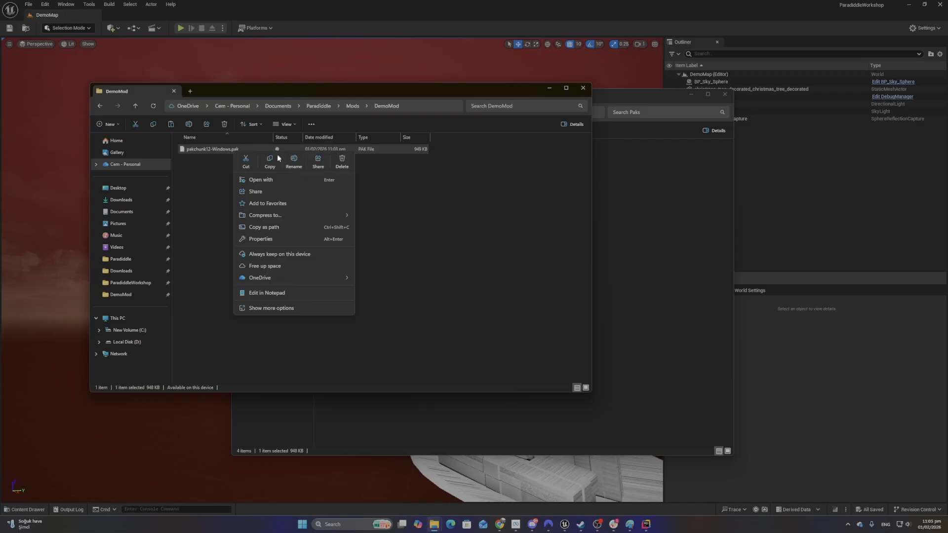
left_click(293, 163)
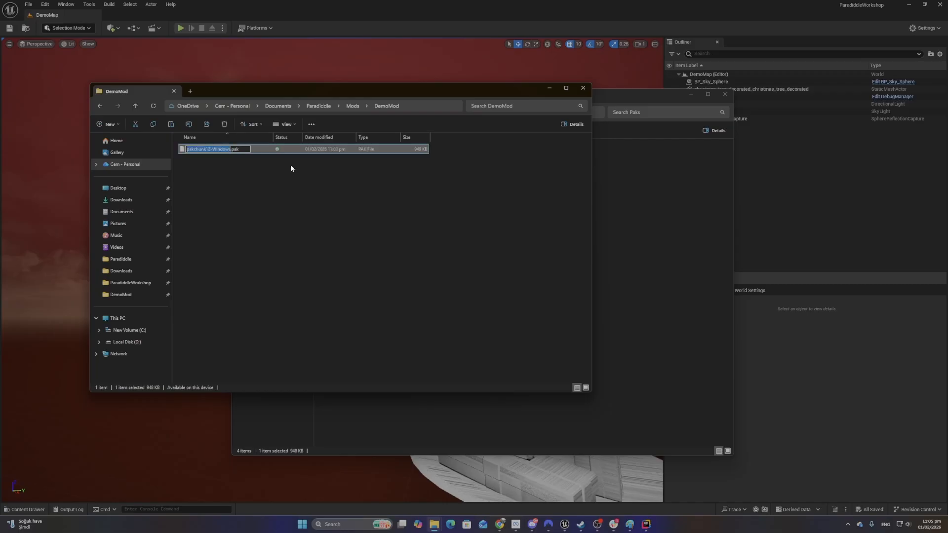
type("DemoMOd")
key("BackSpace")
key("BackSpace")
type("od")
key("Return")
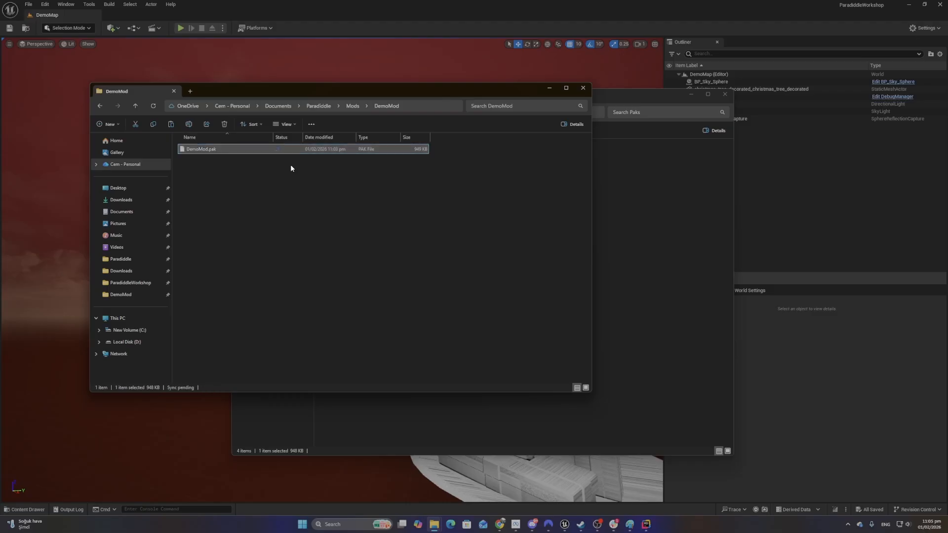
left_click(241, 189)
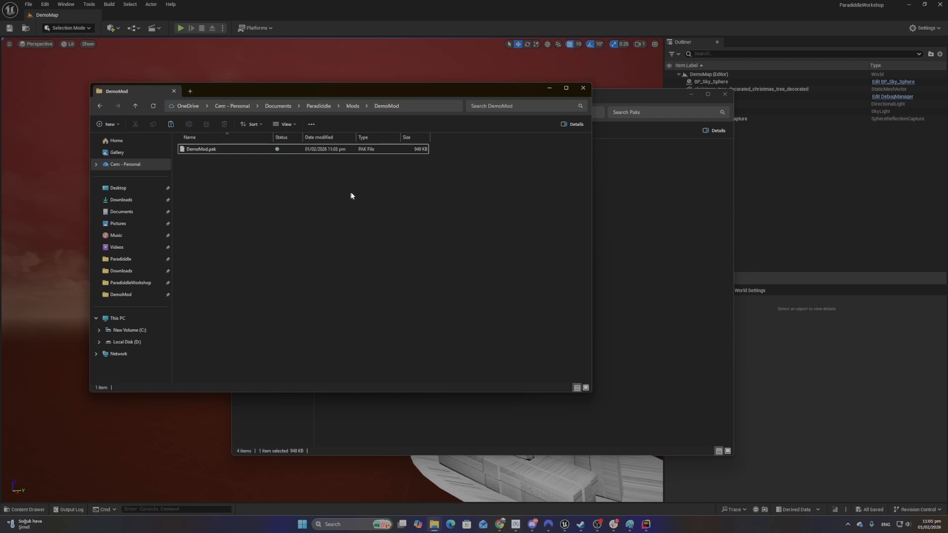
Launch Paradiddle [beta] from Steam in 2D Mode
left_click(849, 530)
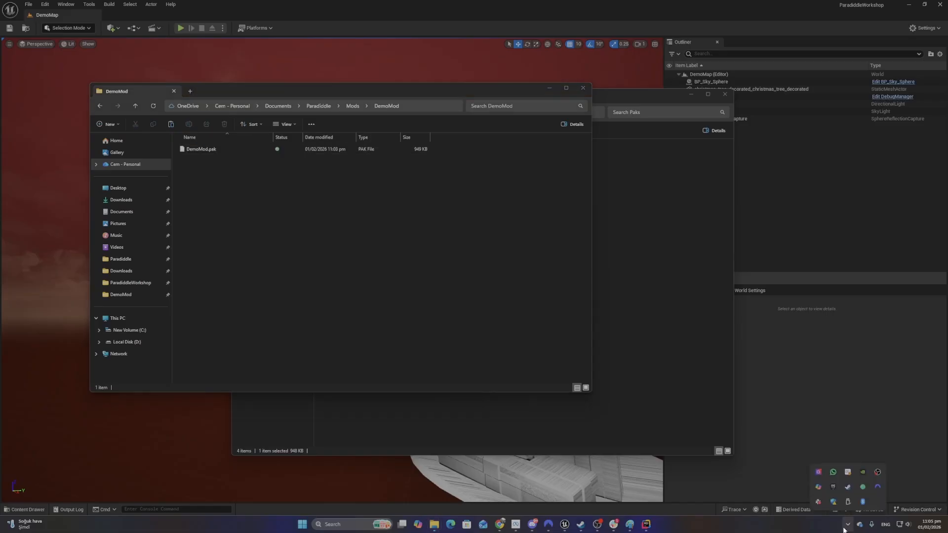
right_click(848, 488)
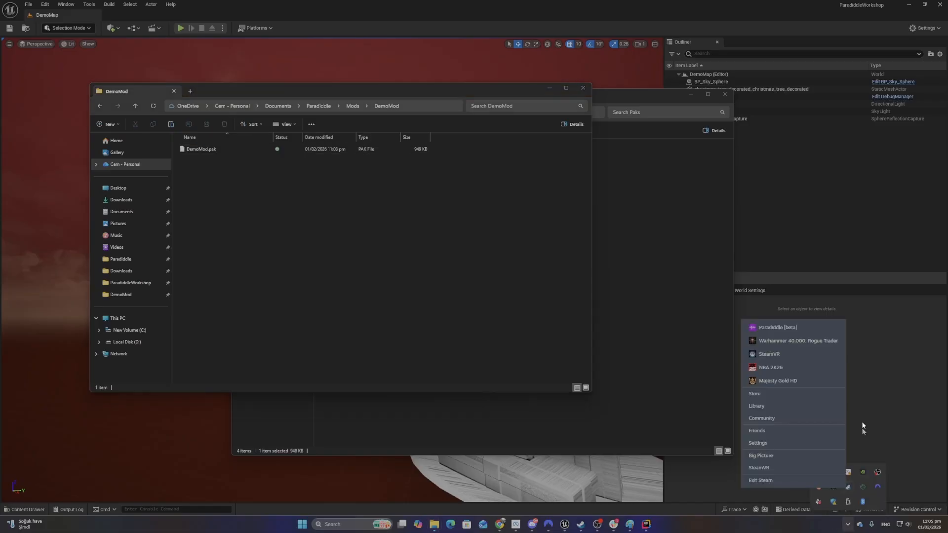
left_click(797, 326)
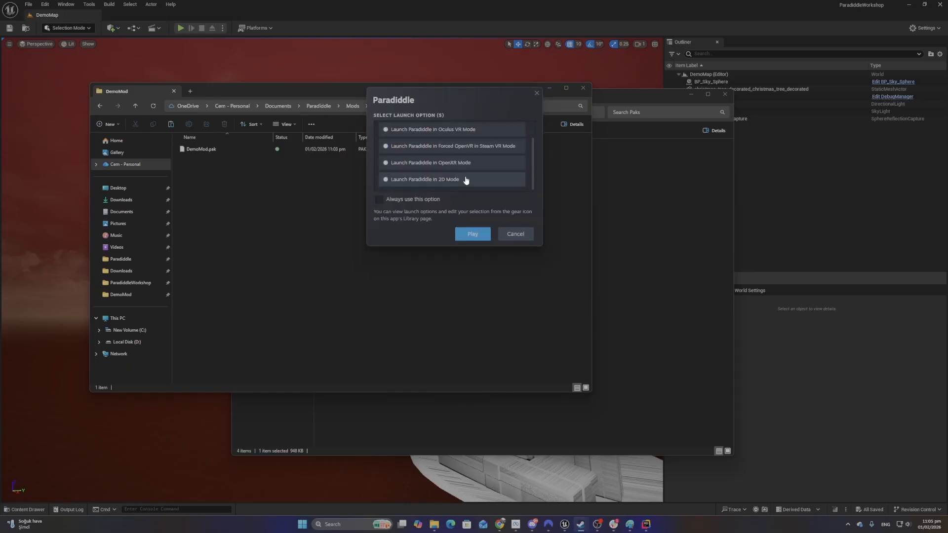
left_click(482, 235)
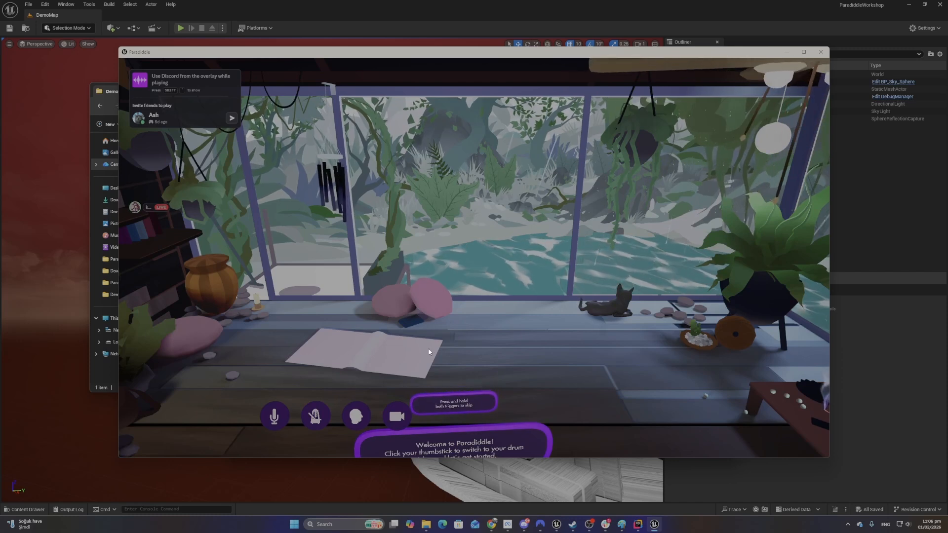
Enable DemoMod in the game's Loadout mods to test it in the scene, and close the game
left_click(444, 118)
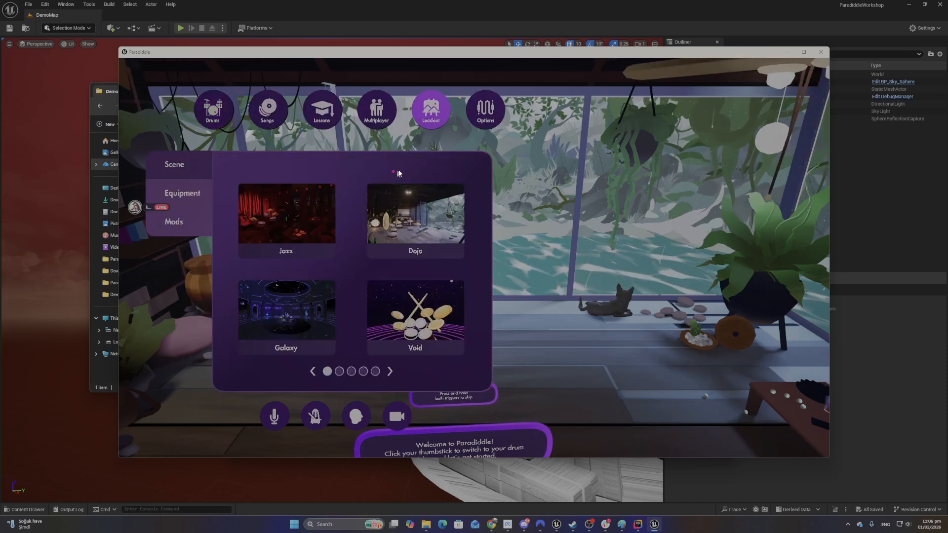
left_click(201, 221)
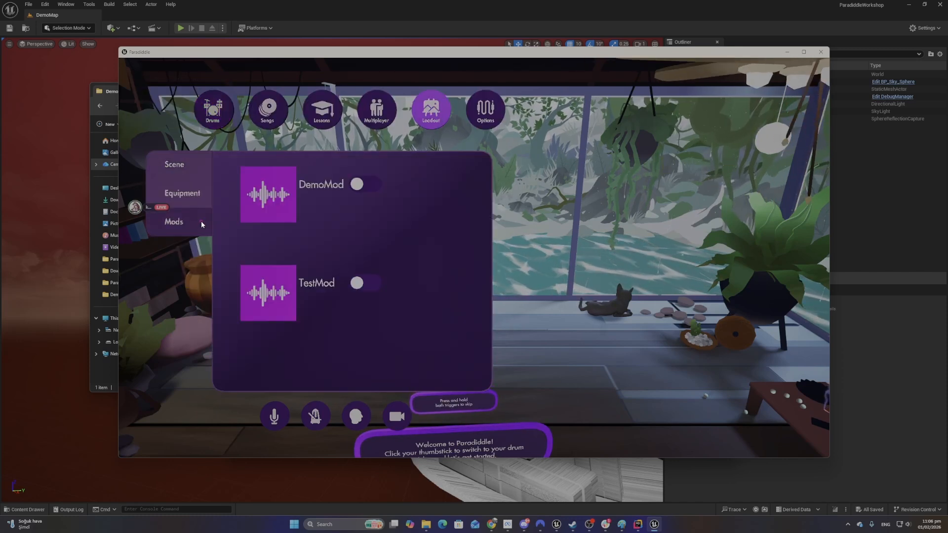
left_click(368, 187)
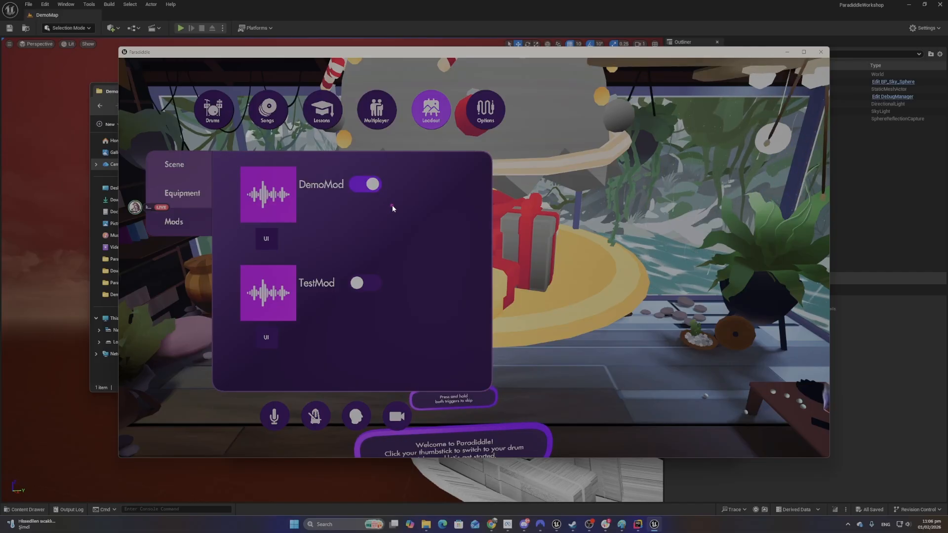
key("Escape")
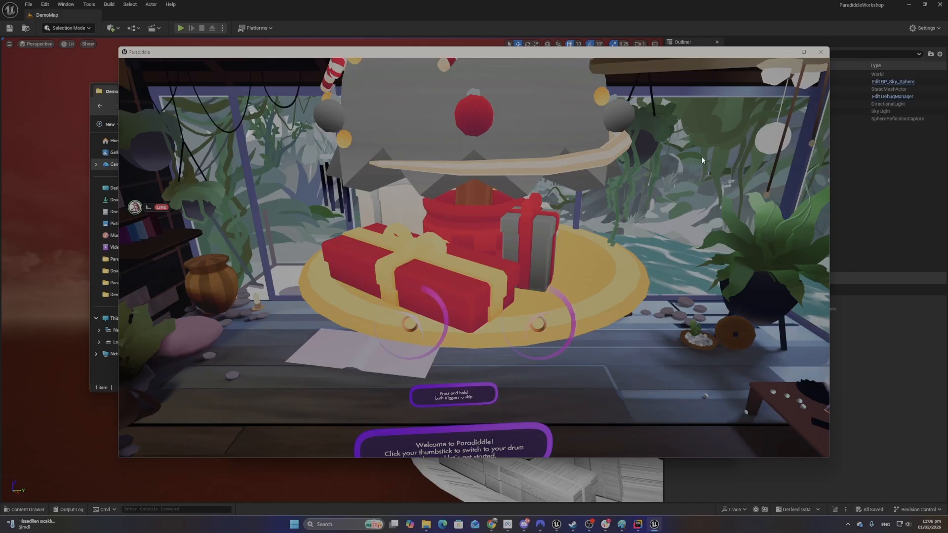
left_click(826, 51)
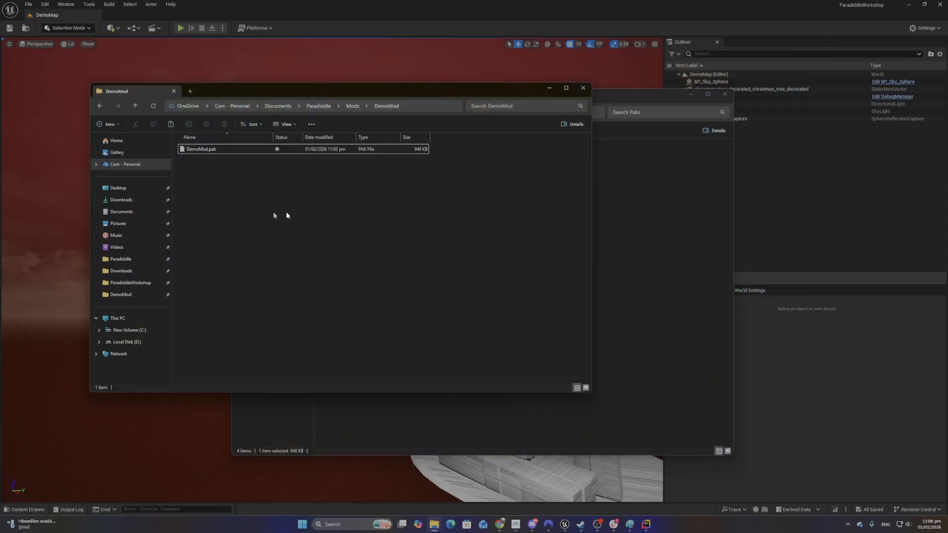
Rename DemoMod.pak in the DemoMod folder to DemoMod_BareMinimum.pak
left_click(241, 148)
right_click(241, 148)
left_click(310, 154)
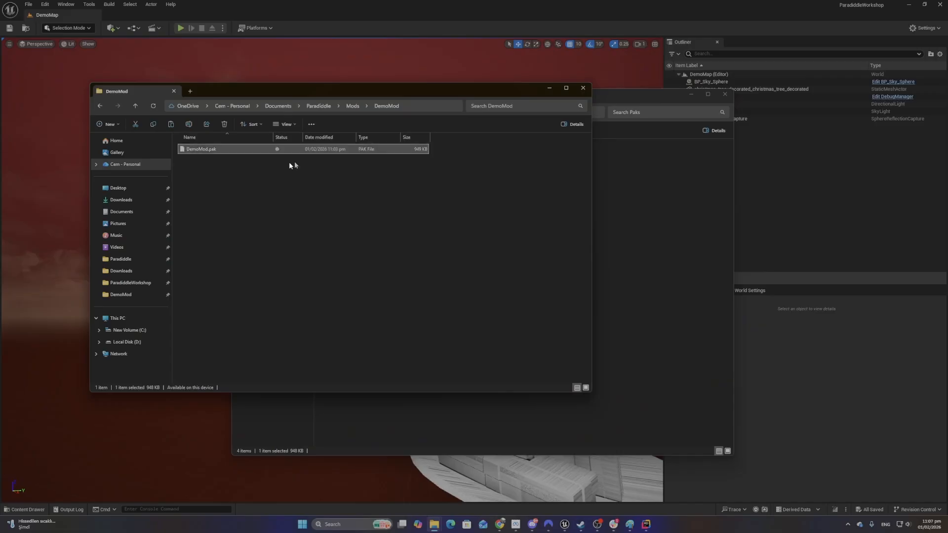
left_click(209, 150)
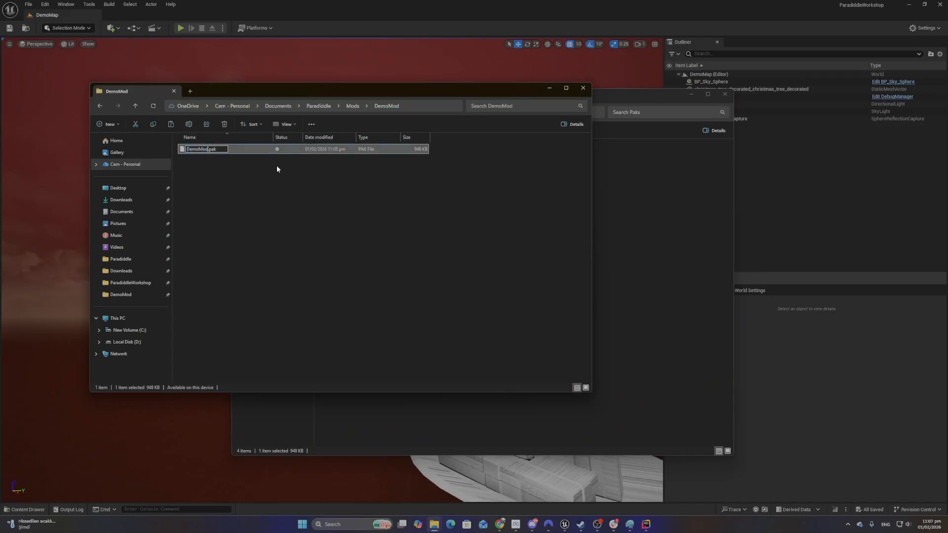
type("_")
type("BareMinimum")
key("Return")
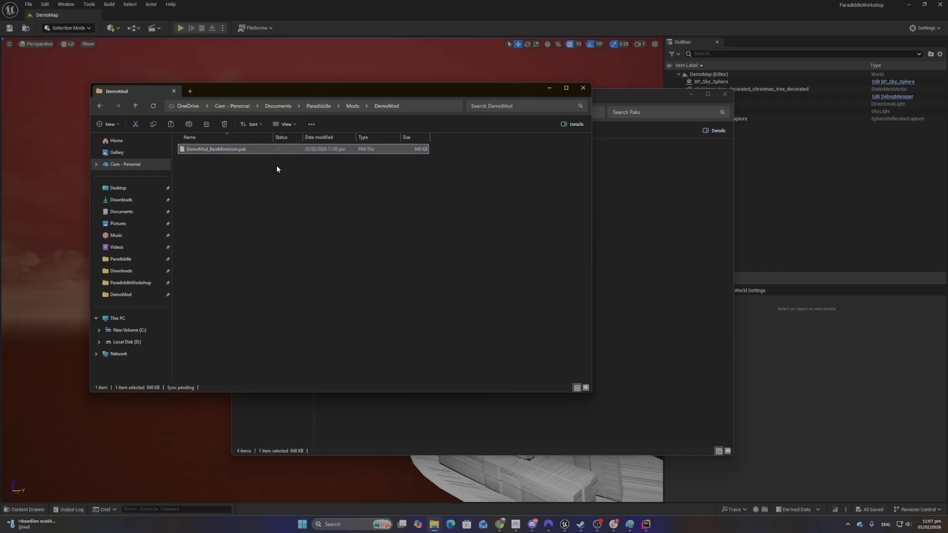
left_click(230, 179)
left_click(226, 151)
left_click(227, 161)
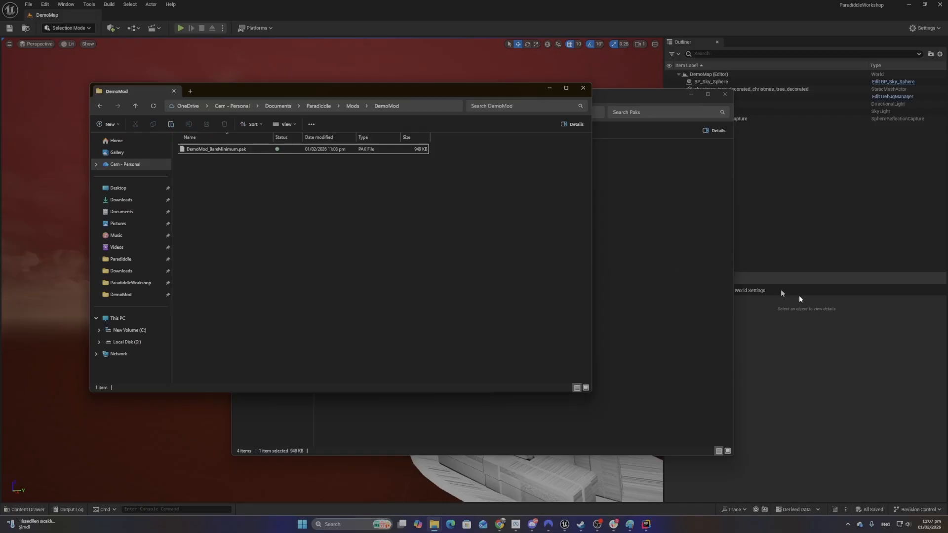
Switch to Unreal Editor and create a folder named Levels inside the DemoMod content folder
left_click(925, 383)
right_click_drag(450, 315, 452, 340)
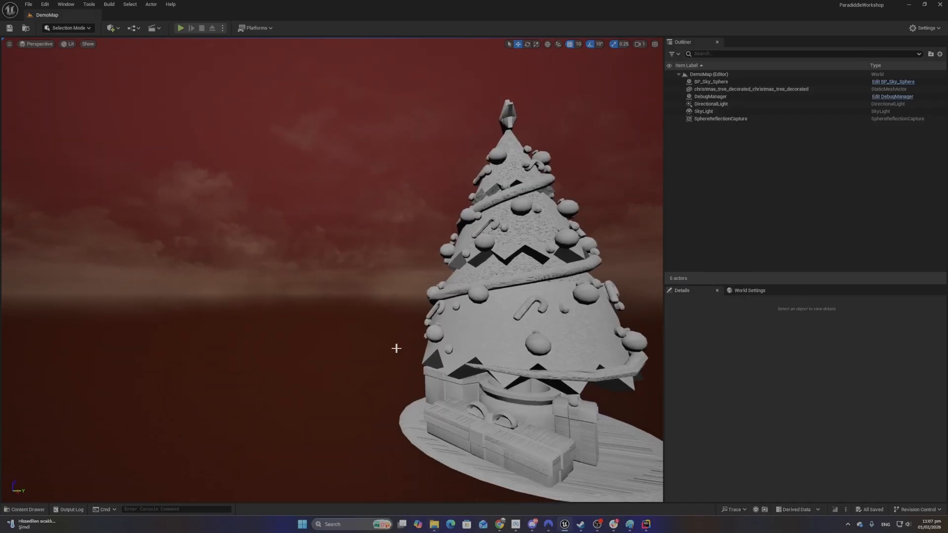
right_click_drag(396, 349, 405, 351)
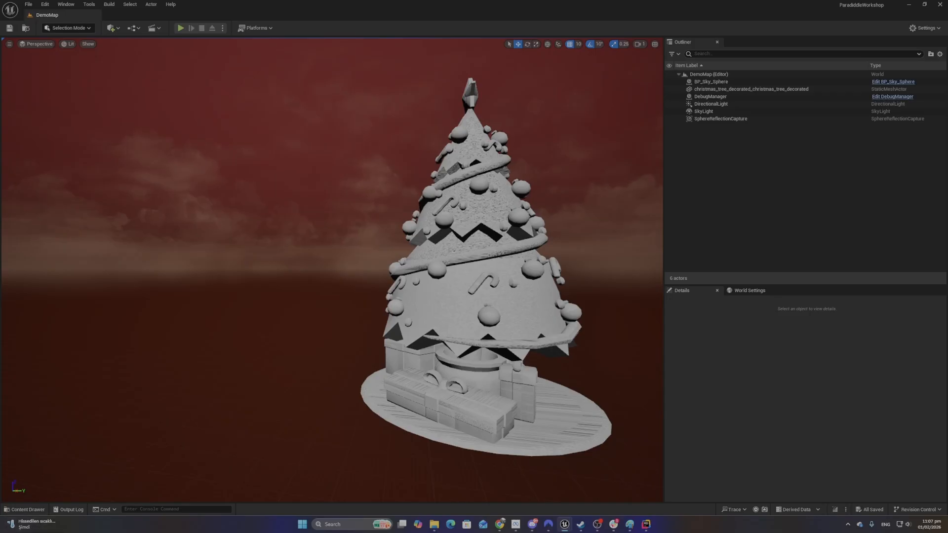
left_click(700, 378)
left_click(25, 510)
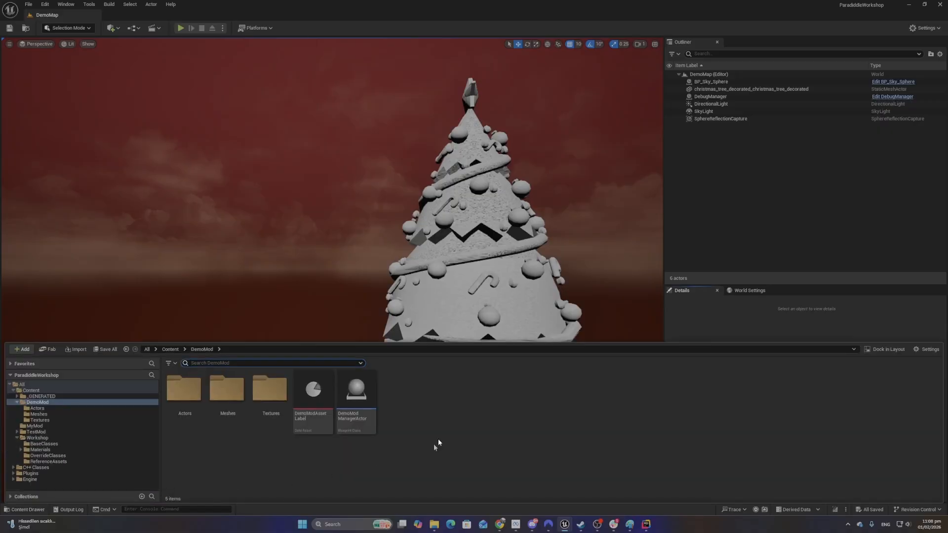
right_click(433, 405)
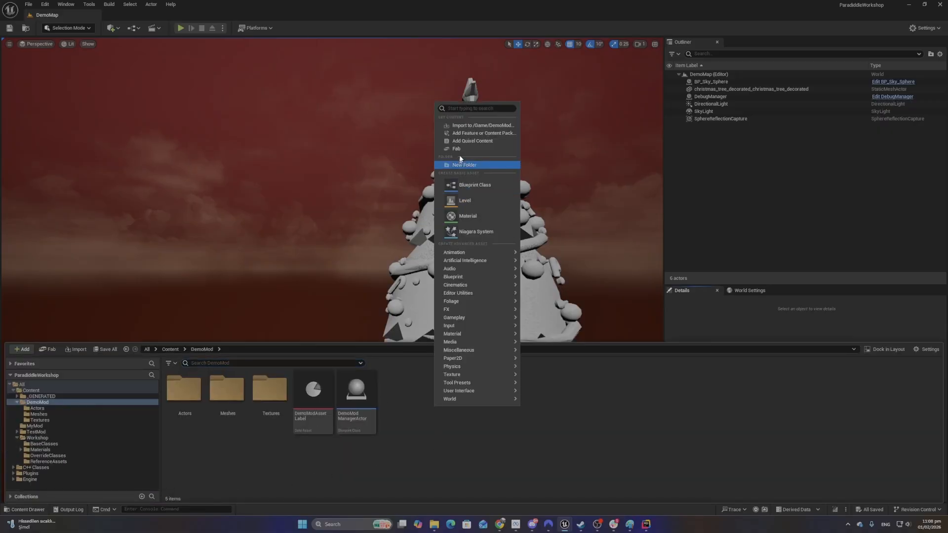
left_click(486, 166)
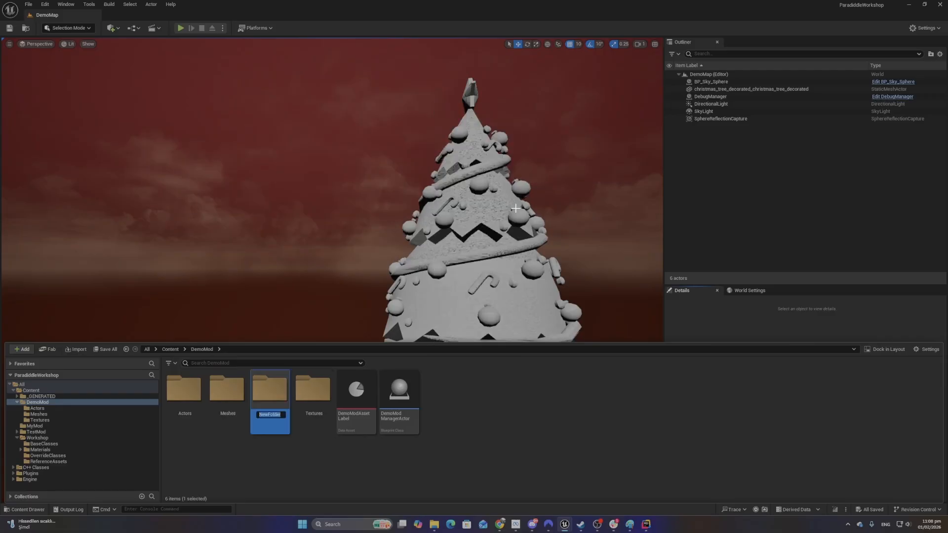
type("Levels")
key("Return")
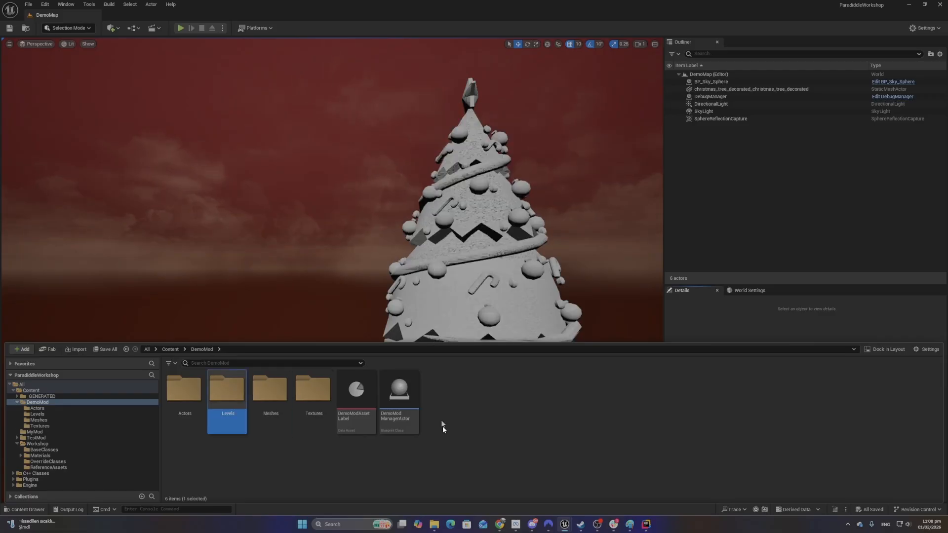
Create a new level named DemoModLevel inside the DemoMod Levels folder
double_click(245, 413)
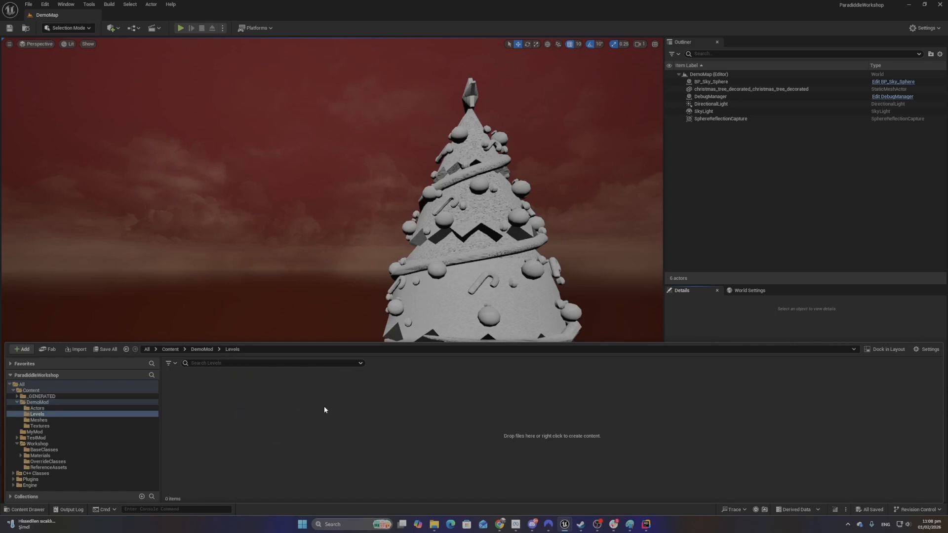
right_click(307, 401)
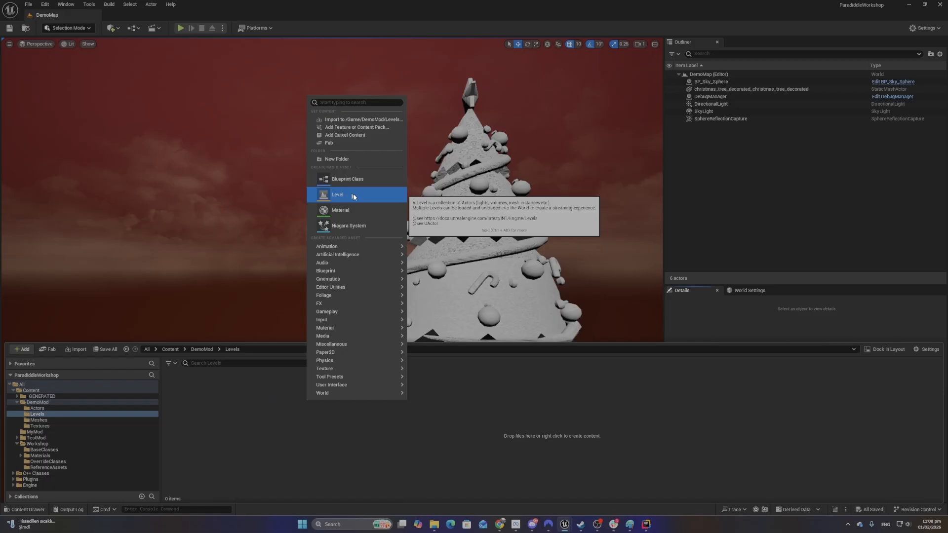
left_click(241, 432)
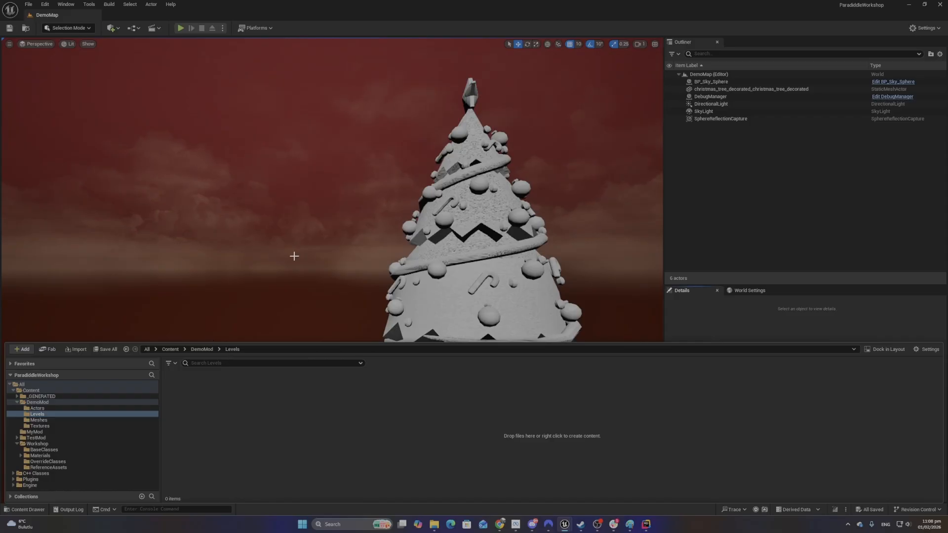
right_click(260, 402)
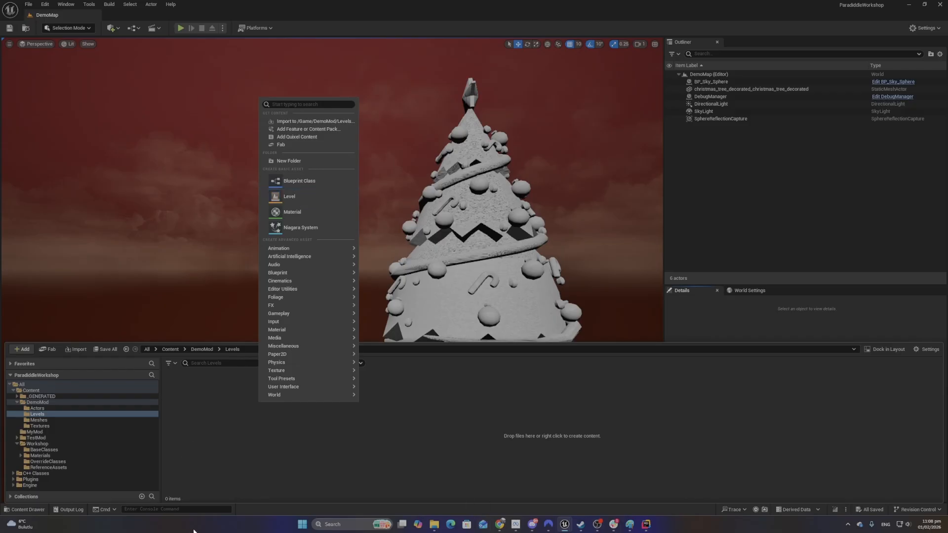
left_click(296, 198)
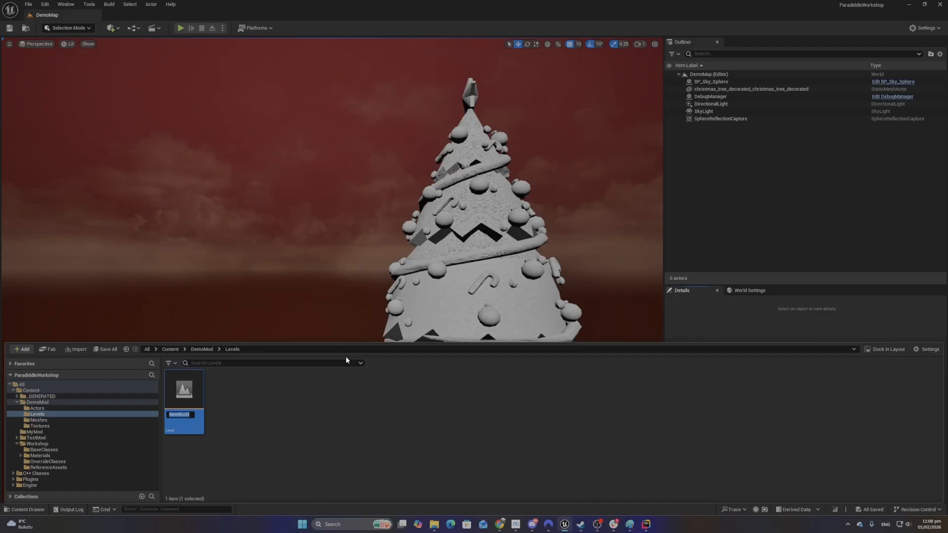
type("De")
type("moModLevel")
key("Return")
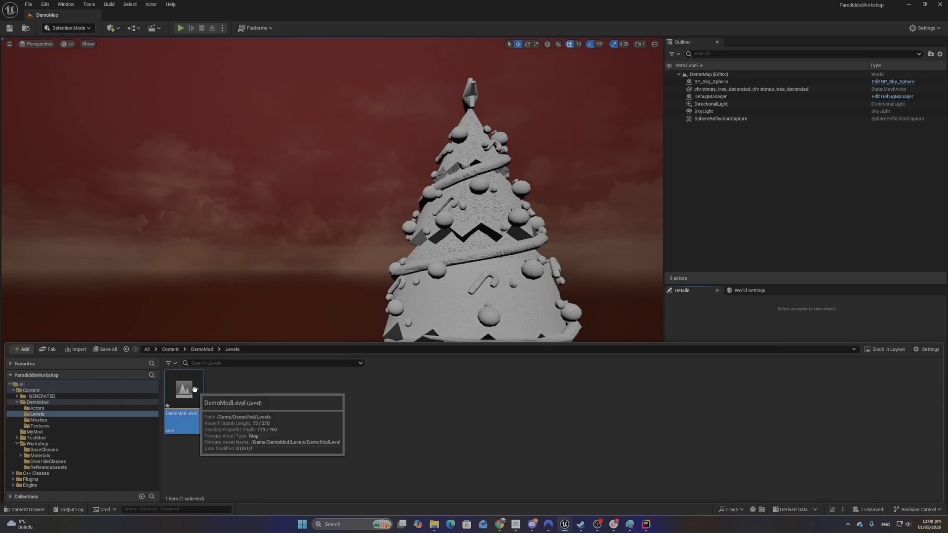
Save all changes and open DemoModLevel for editing
key("ctrl+shift+s")
left_click(496, 345)
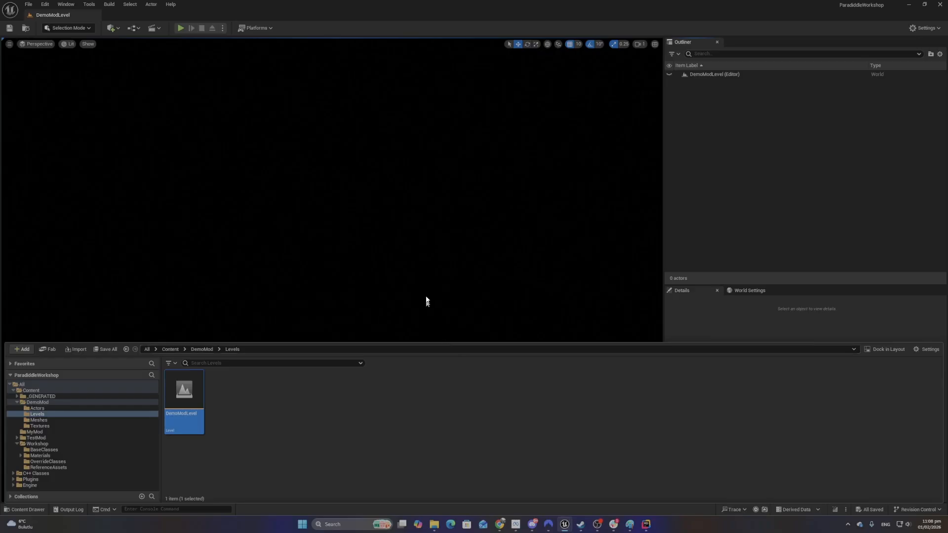
right_click_drag(406, 238, 408, 239)
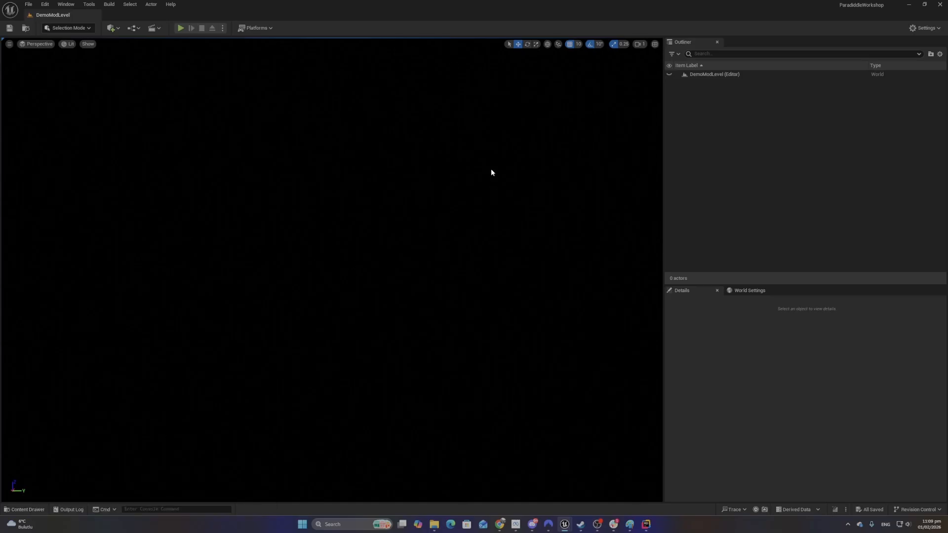
Place the chair_large_green mesh from the DemoMod Meshes folder into the empty level
left_click(34, 514)
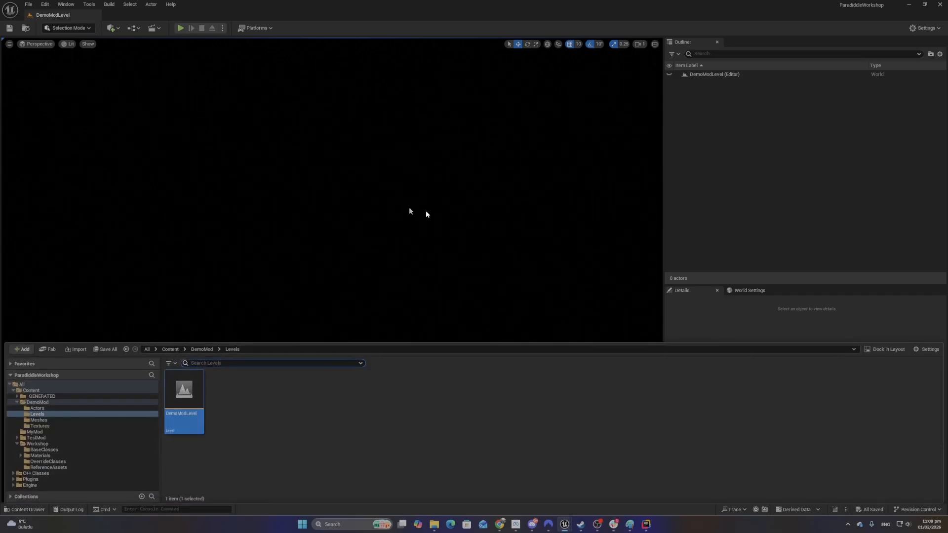
left_click(170, 349)
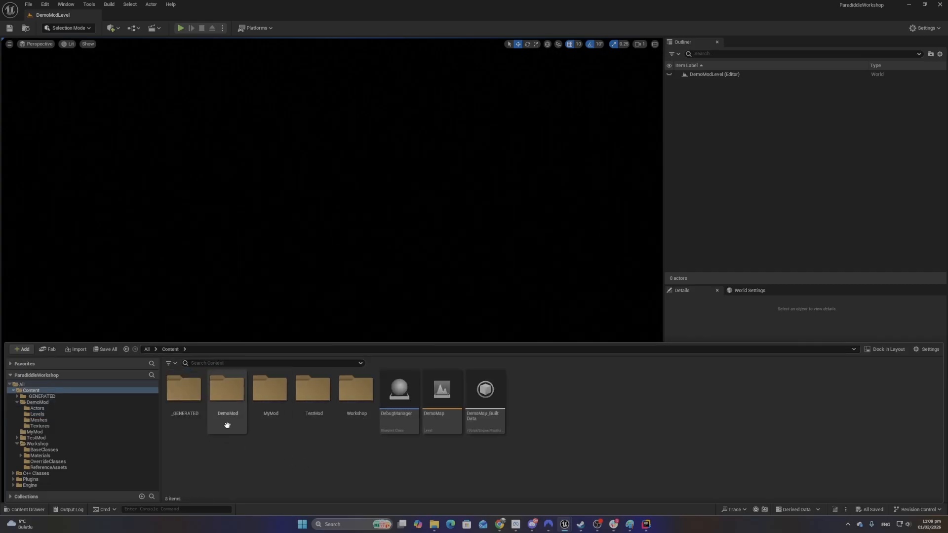
double_click(222, 411)
double_click(269, 392)
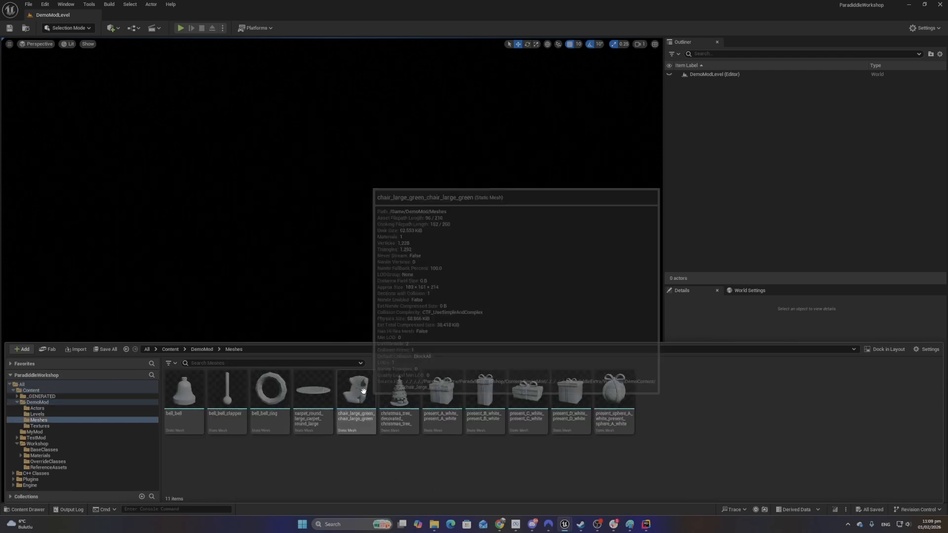
left_click_drag(364, 385, 322, 256)
right_click_drag(332, 270, 267, 272)
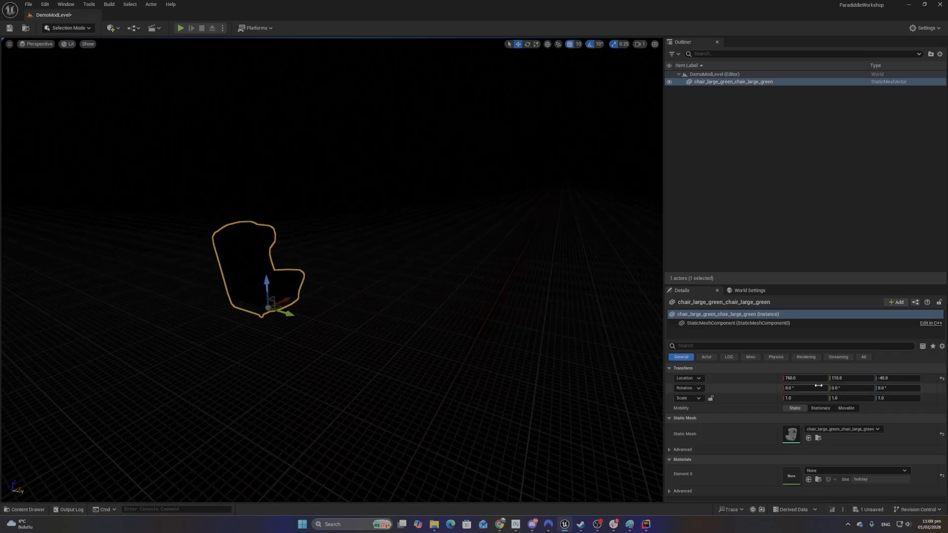
Set the chair's location to 0, 0, 0
left_click(820, 376)
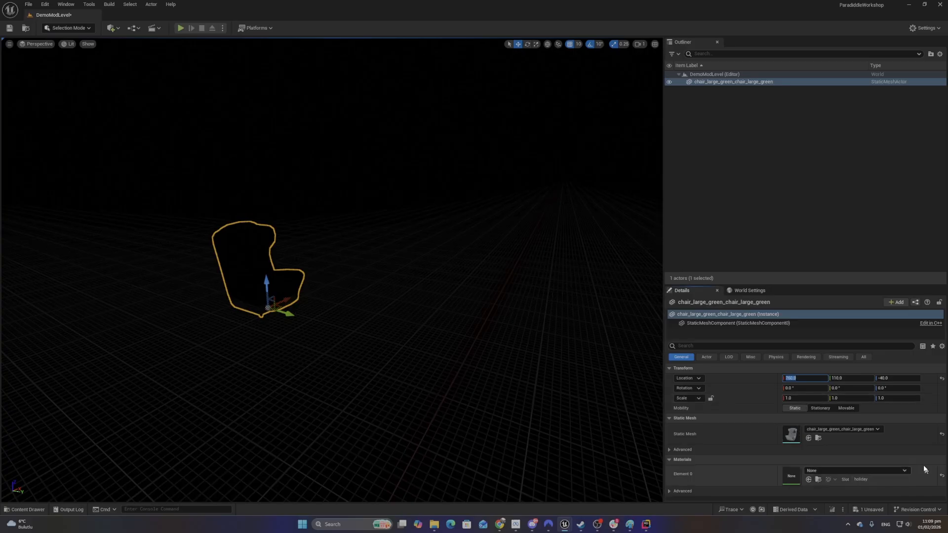
type("0")
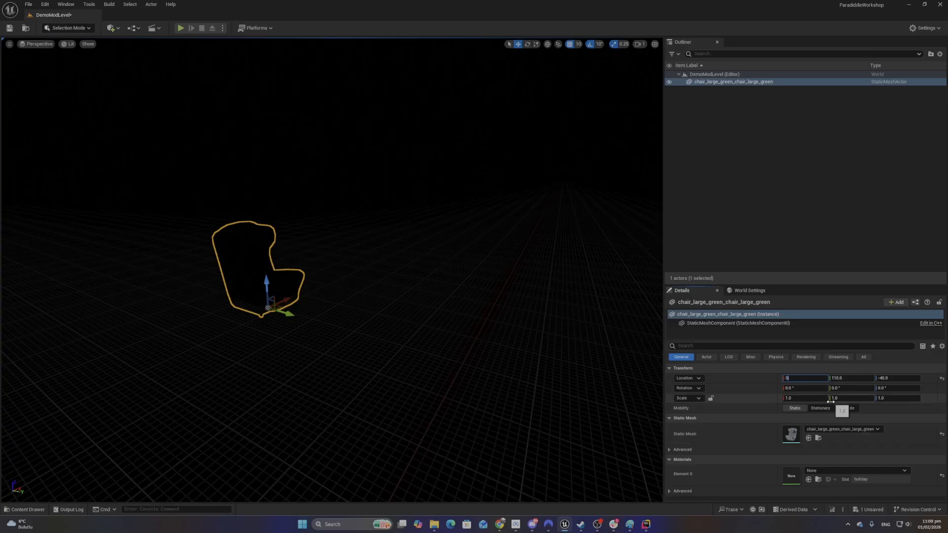
key("Tab")
type("0")
key("Tab")
type("0")
key("Tab")
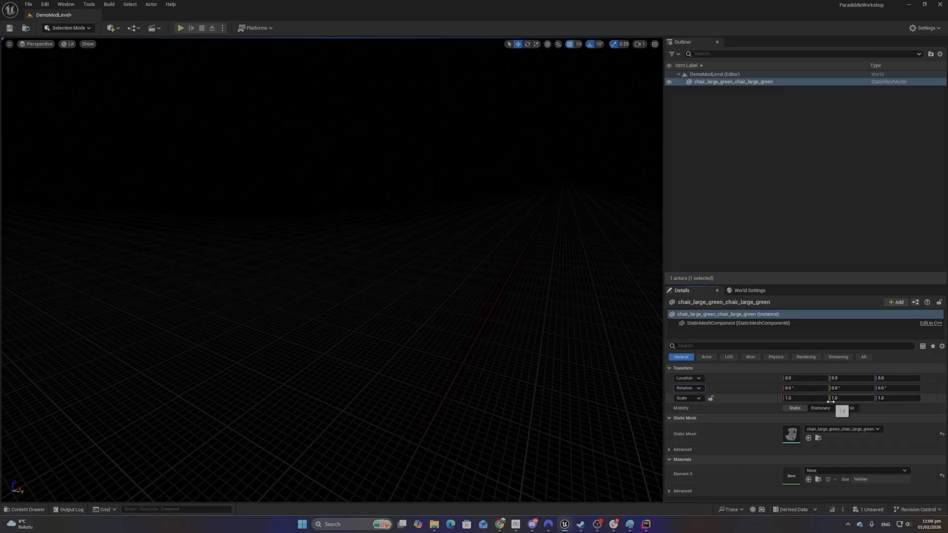
Focus on the chair and examine its position and facing direction at the world origin from several angles
double_click(752, 83)
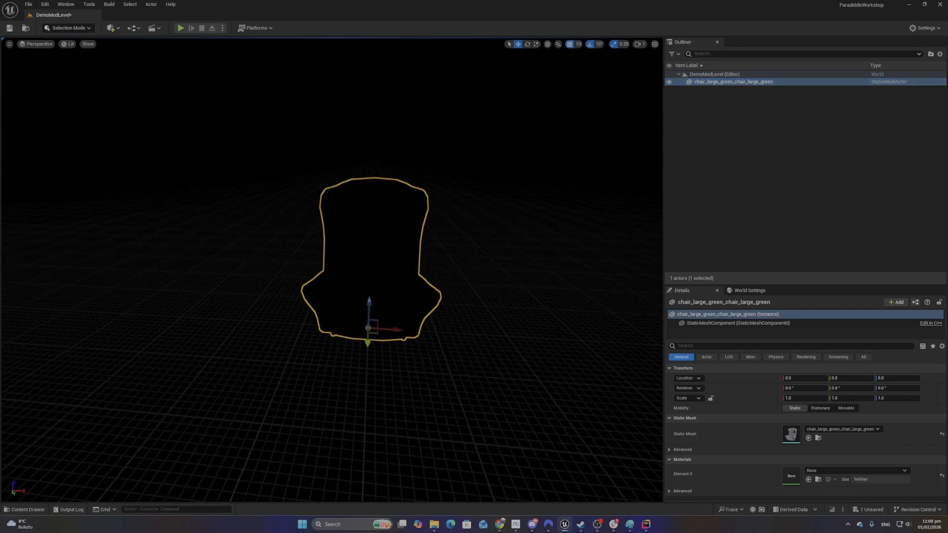
right_click_drag(331, 270, 548, 259)
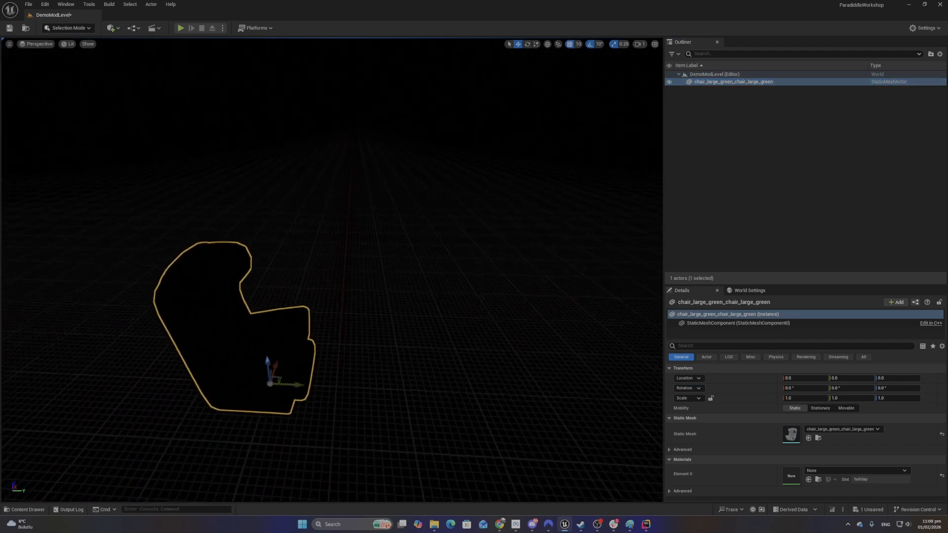
right_click_drag(474, 328, 390, 324)
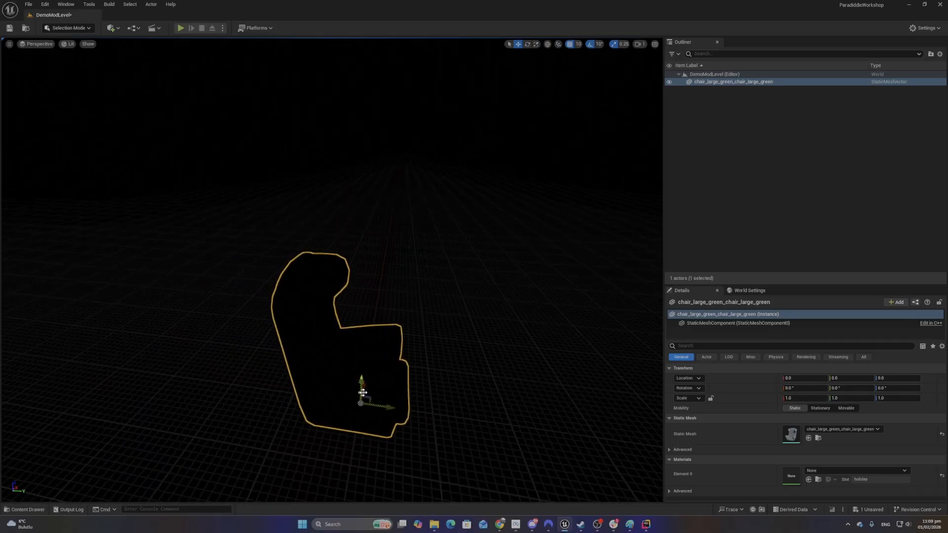
right_click_drag(372, 390, 398, 374)
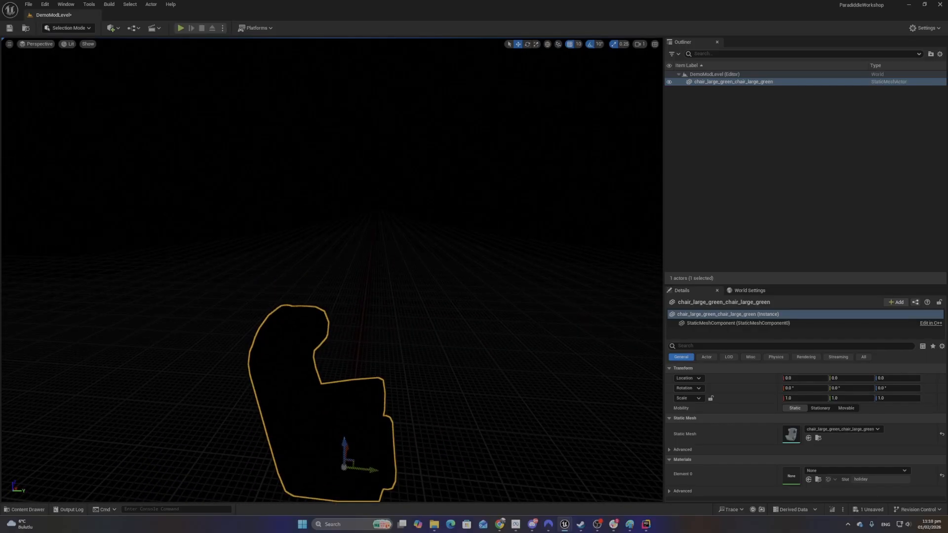
right_click_drag(312, 252, 123, 445)
key("w")
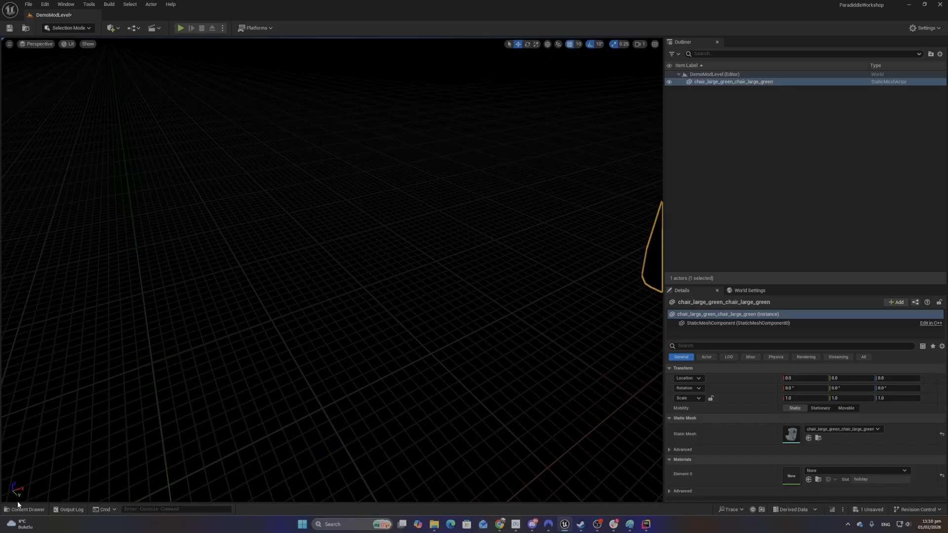
right_click_drag(138, 341, 161, 368)
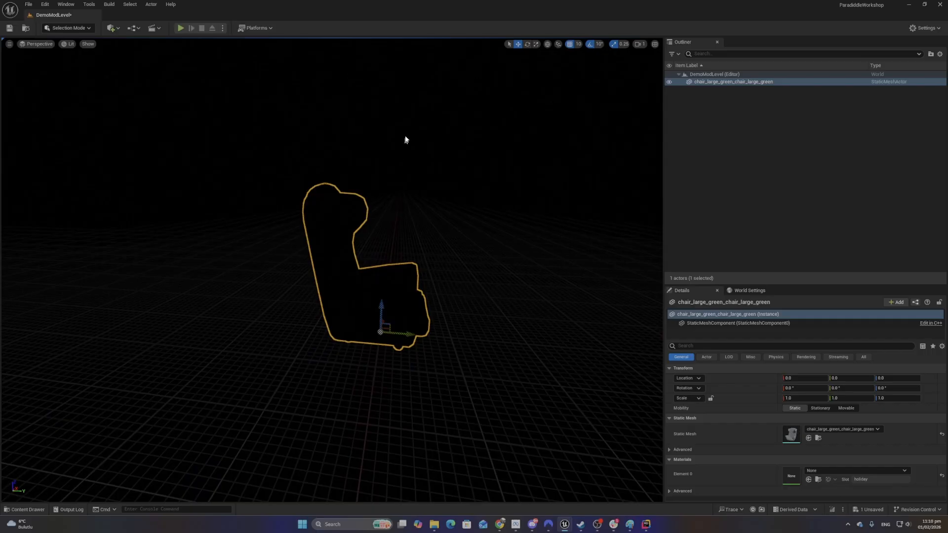
right_click_drag(382, 173, 415, 114)
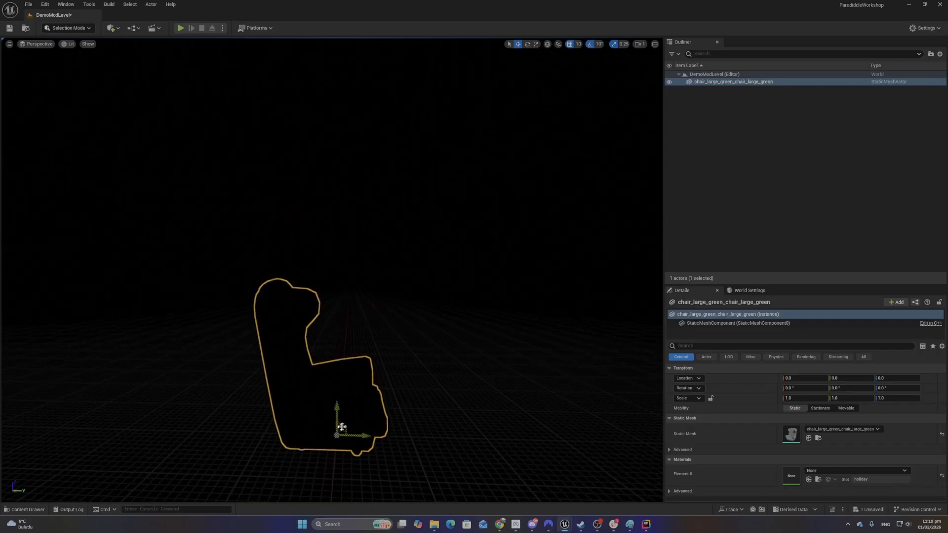
right_click_drag(448, 375, 436, 412)
right_click_drag(390, 384, 420, 376)
key("w")
right_click_drag(376, 343, 359, 317)
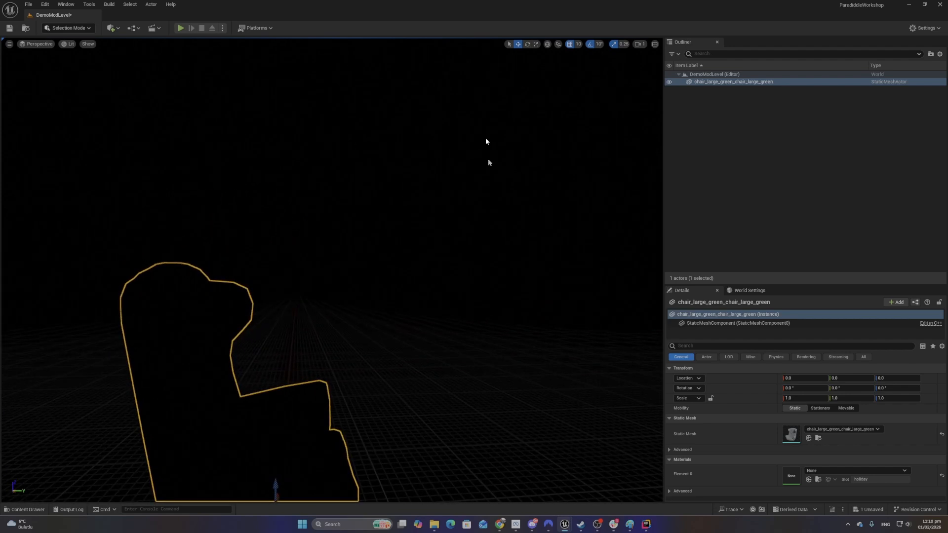
right_click_drag(480, 159, 489, 182)
key("s")
key("w")
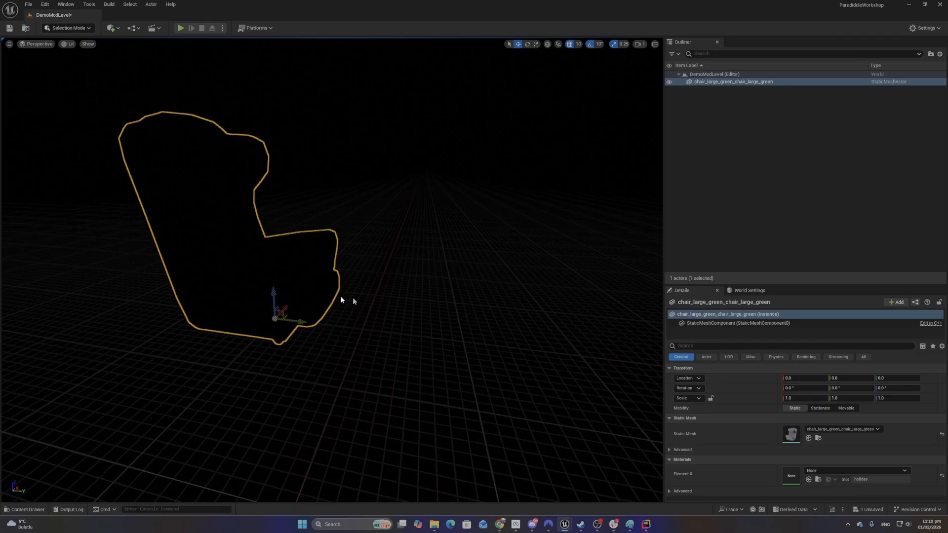
right_click_drag(302, 318, 259, 310)
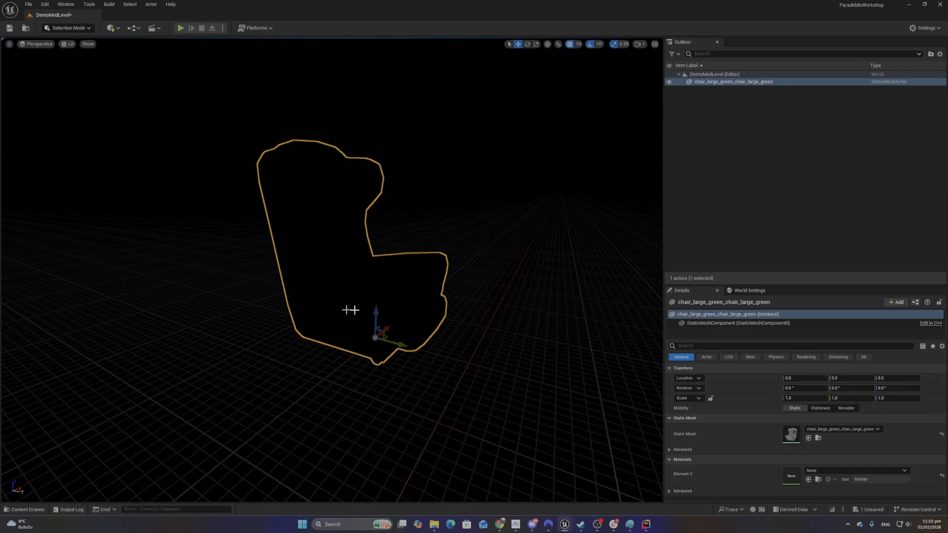
right_click_drag(400, 394, 475, 392)
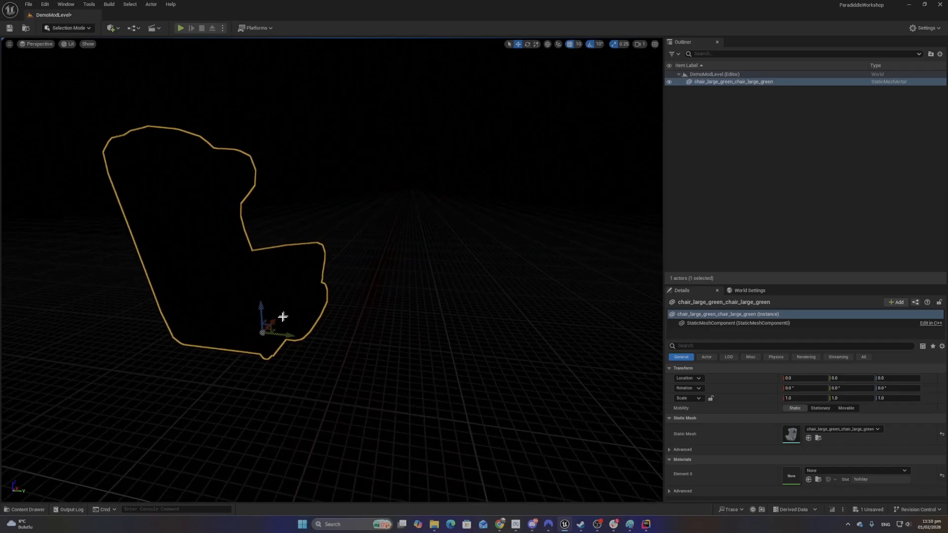
Move the chair forward to an X location of 400 and set its Z rotation to 45°
left_click_drag(271, 324, 393, 244)
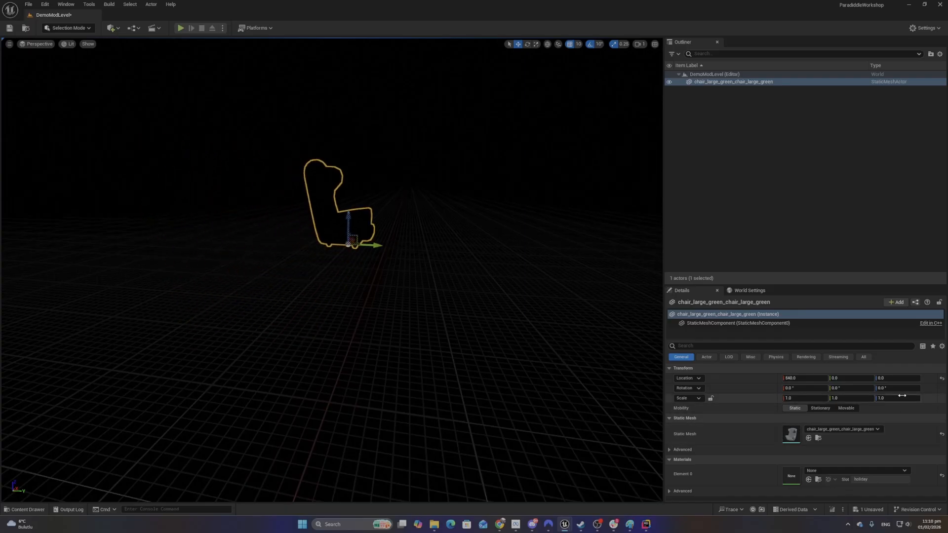
left_click(805, 377)
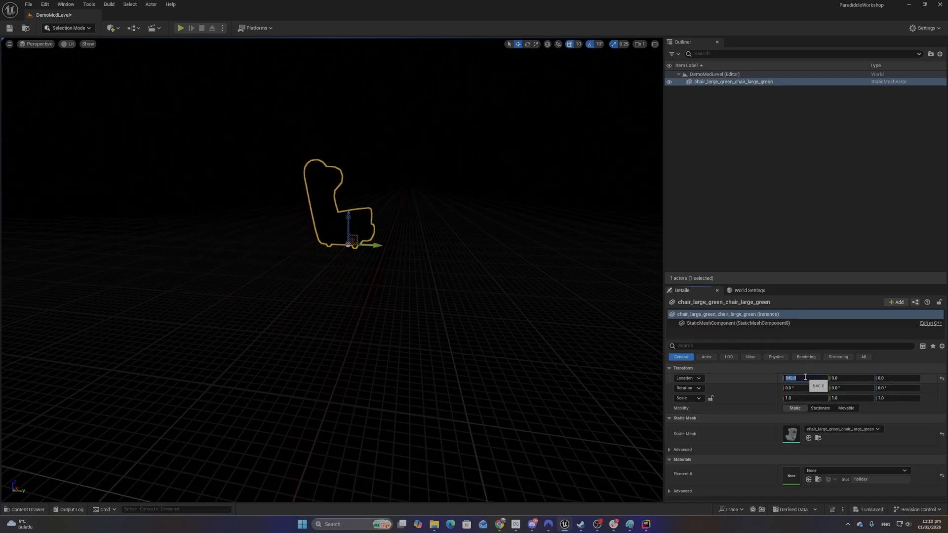
type("400")
key("Tab")
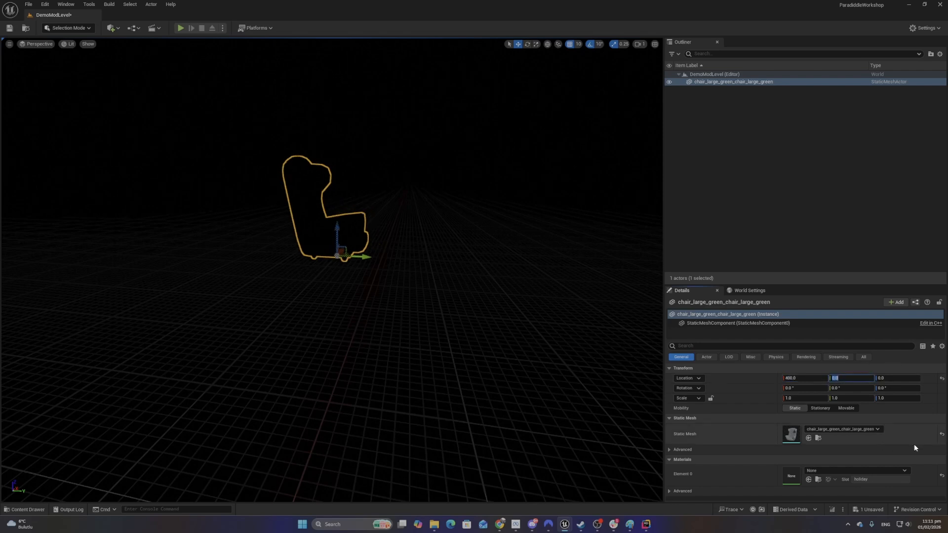
left_click(899, 389)
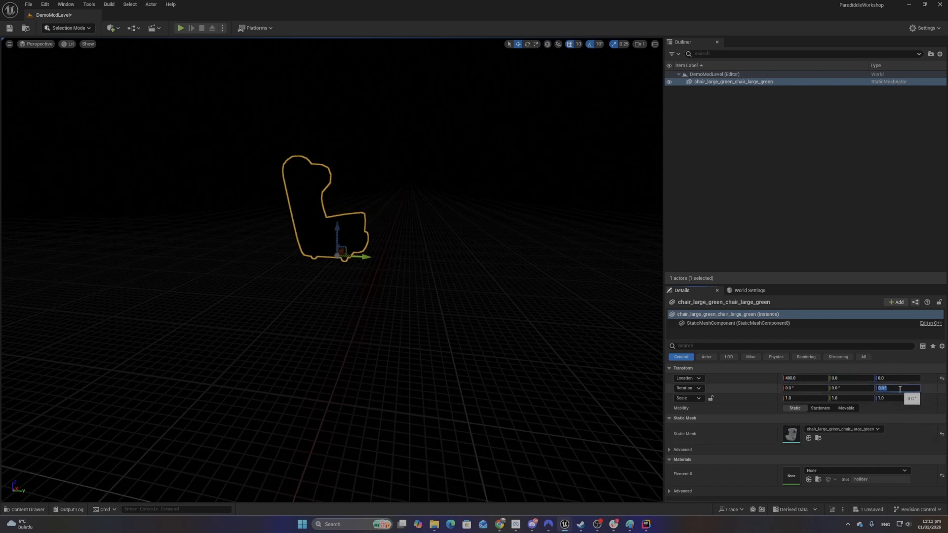
type("45")
key("Return")
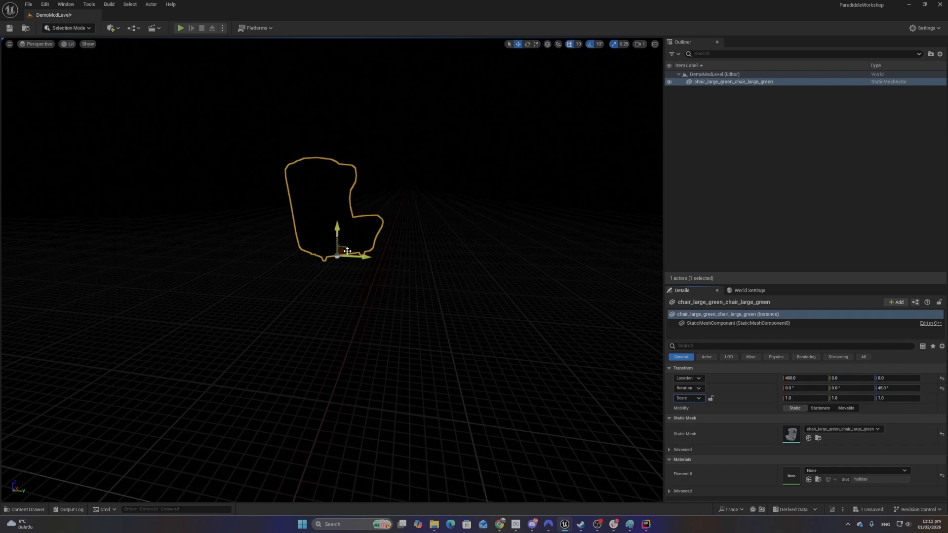
Move the chair sideways along the Y axis to about -180
left_click_drag(347, 251, 279, 248)
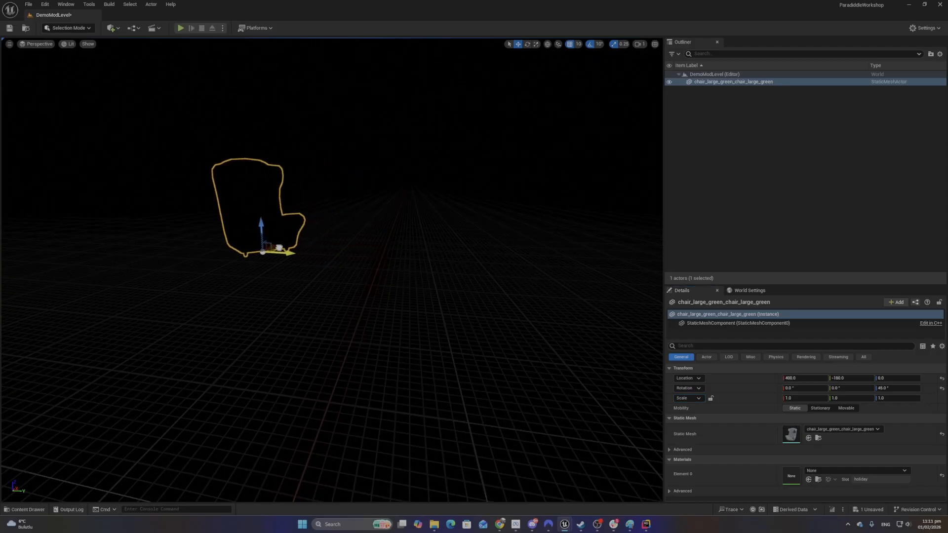
right_click_drag(482, 397, 483, 393)
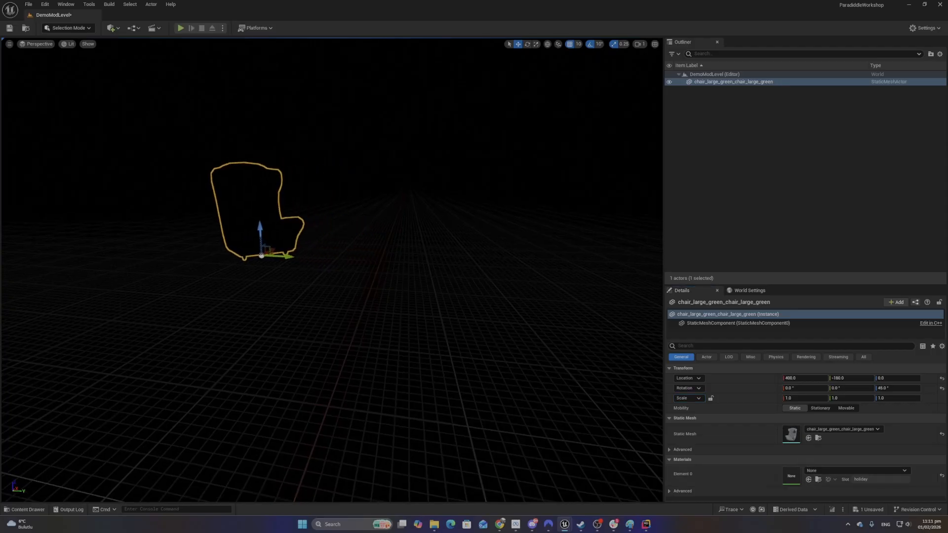
key("w")
right_click_drag(395, 316, 406, 273)
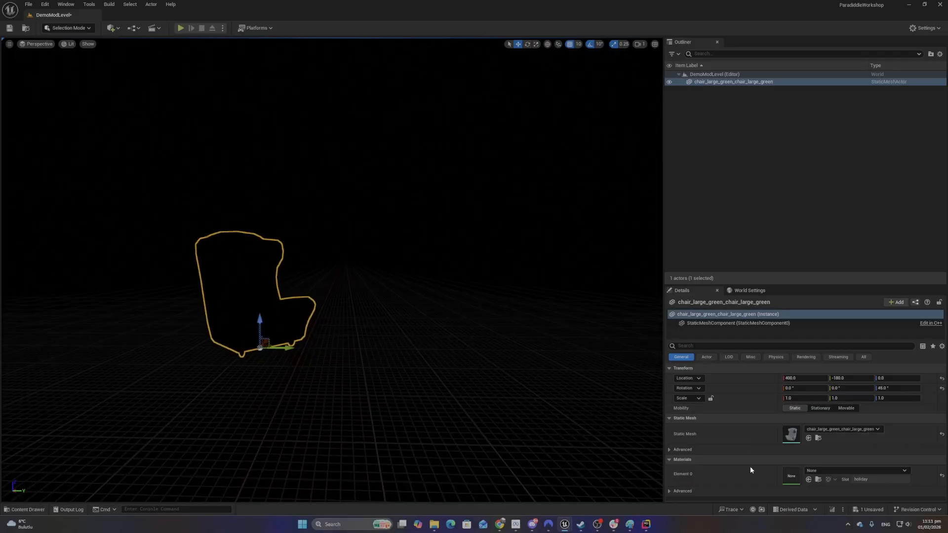
Create a new folder named Materials inside the DemoMod content folder
left_click(39, 510)
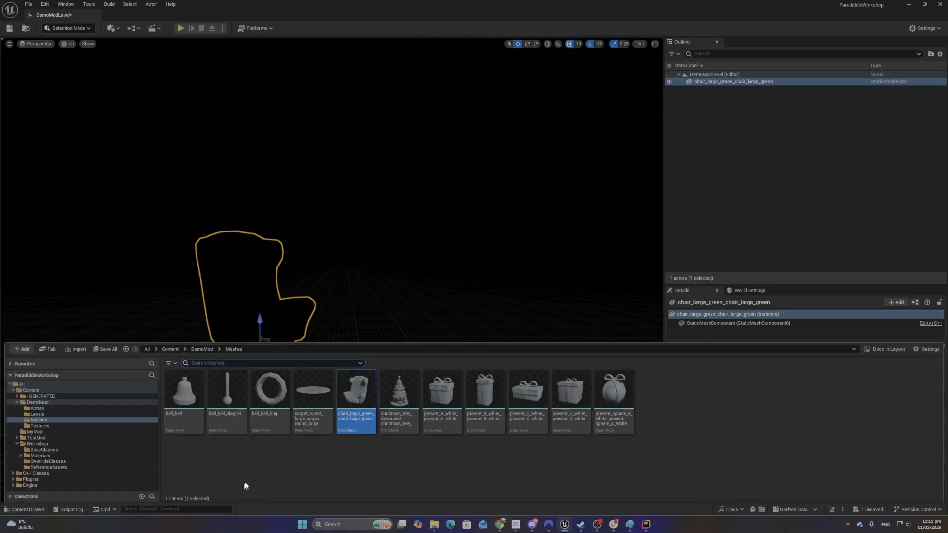
left_click(203, 350)
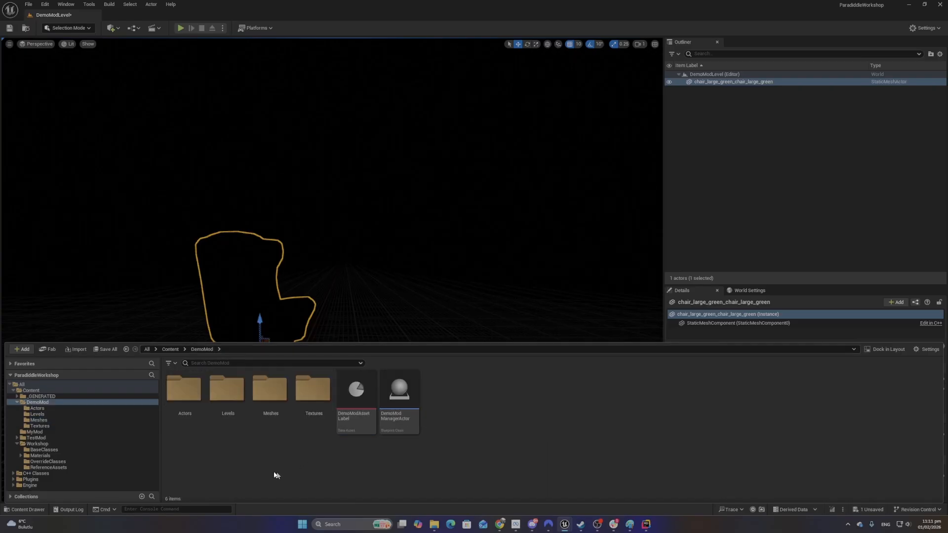
right_click(437, 406)
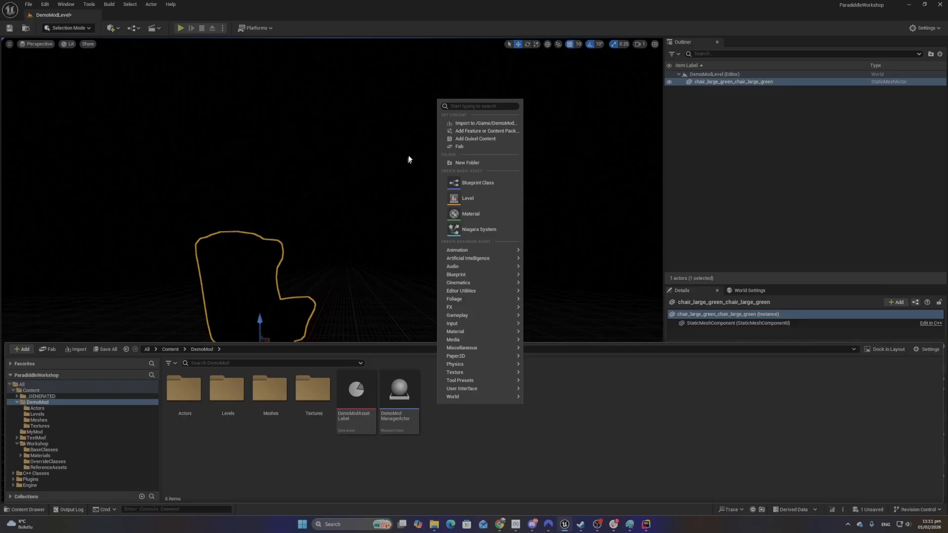
left_click(466, 163)
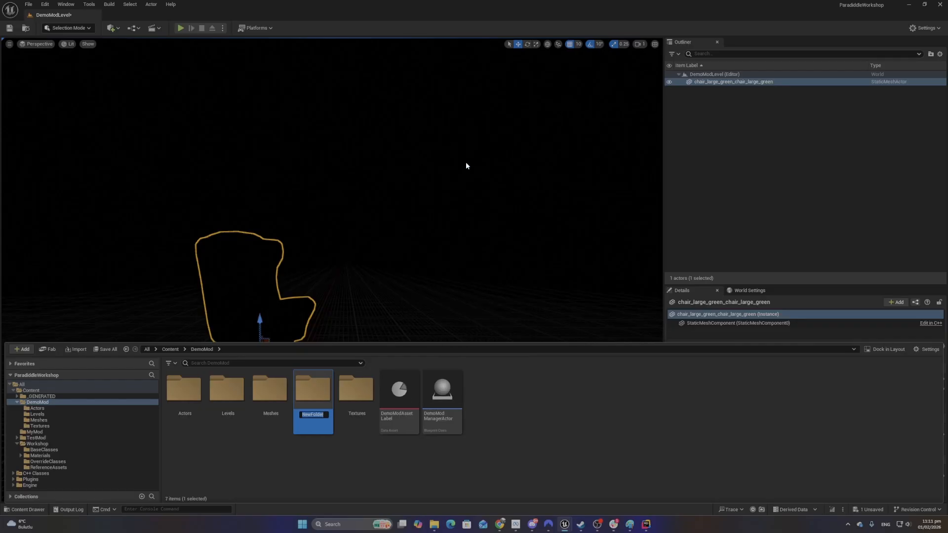
type("MAte")
key("BackSpace")
key("BackSpace")
key("BackSpace")
key("BackSpace")
type("mate")
key("BackSpace")
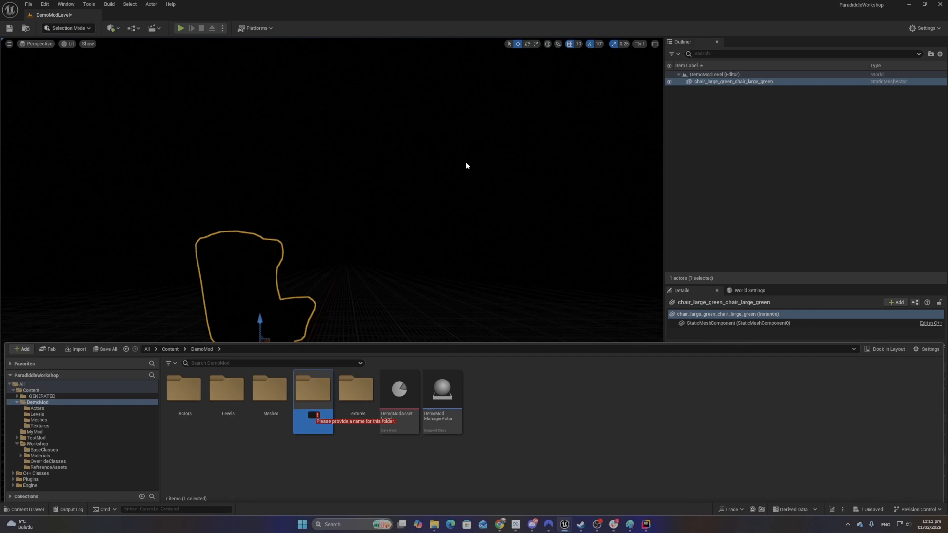
type("Materia")
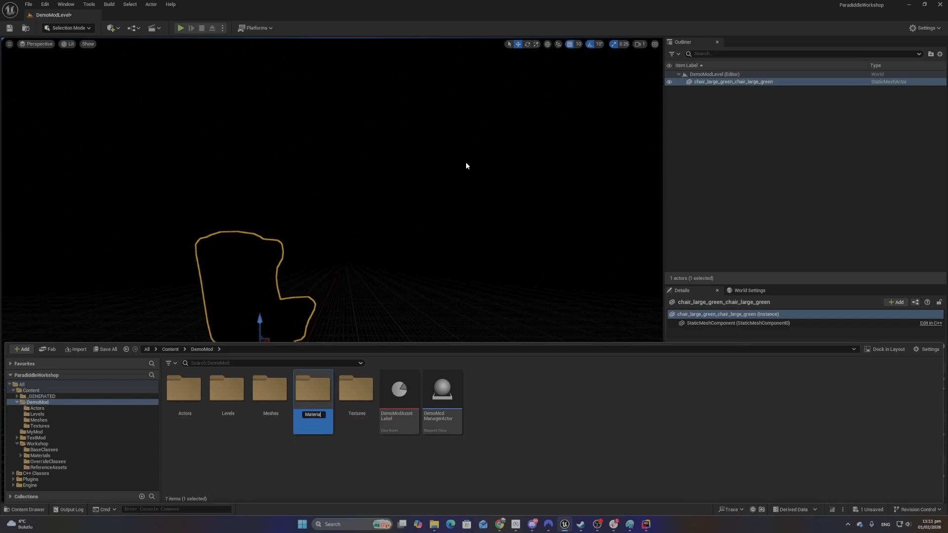
type("ls")
key("Return")
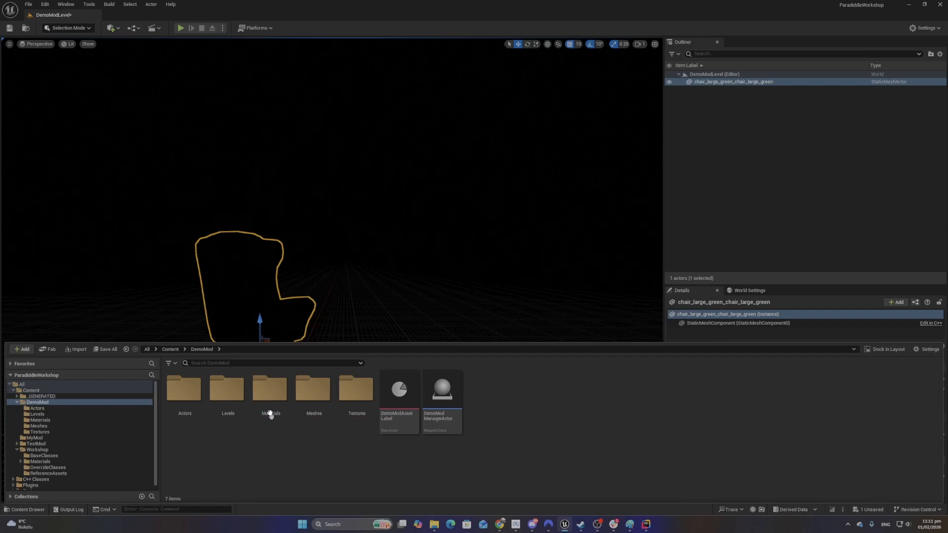
Create a Material Instance named MainMaterialInstanceForMeshes in the DemoMod Materials folder and save the current level
double_click(273, 422)
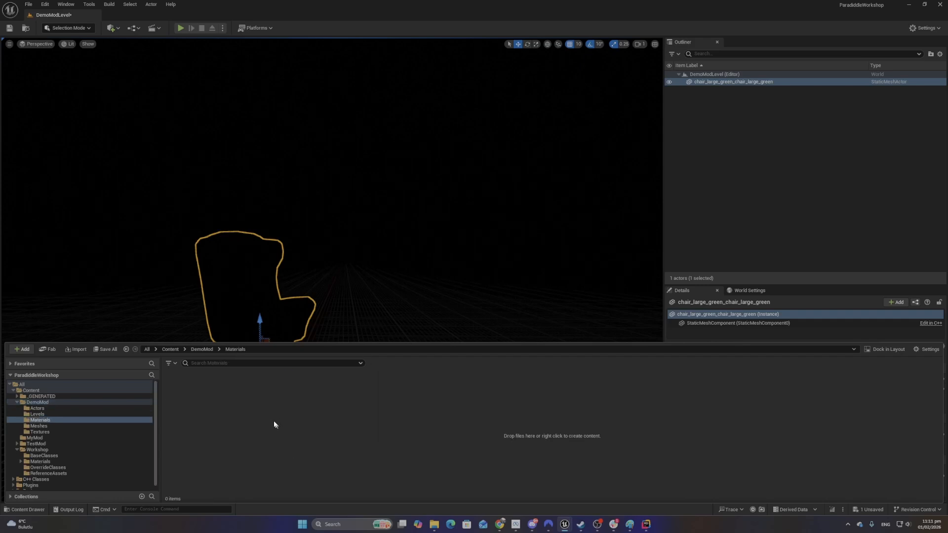
right_click(249, 401)
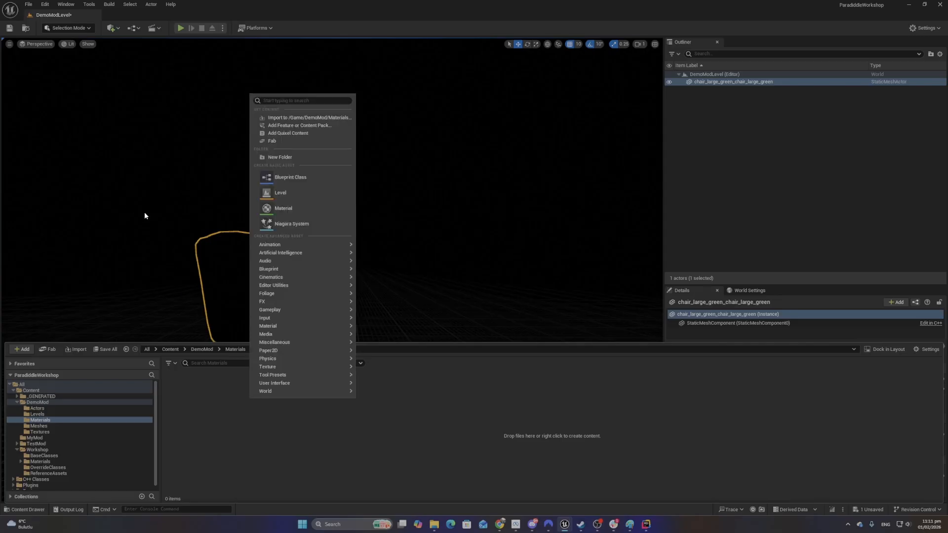
mouse_move(302, 384)
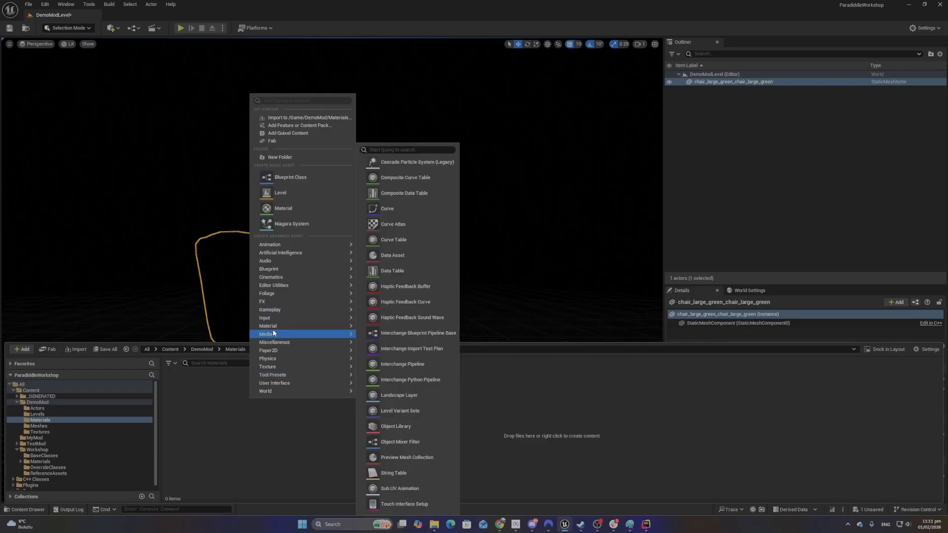
mouse_move(324, 329)
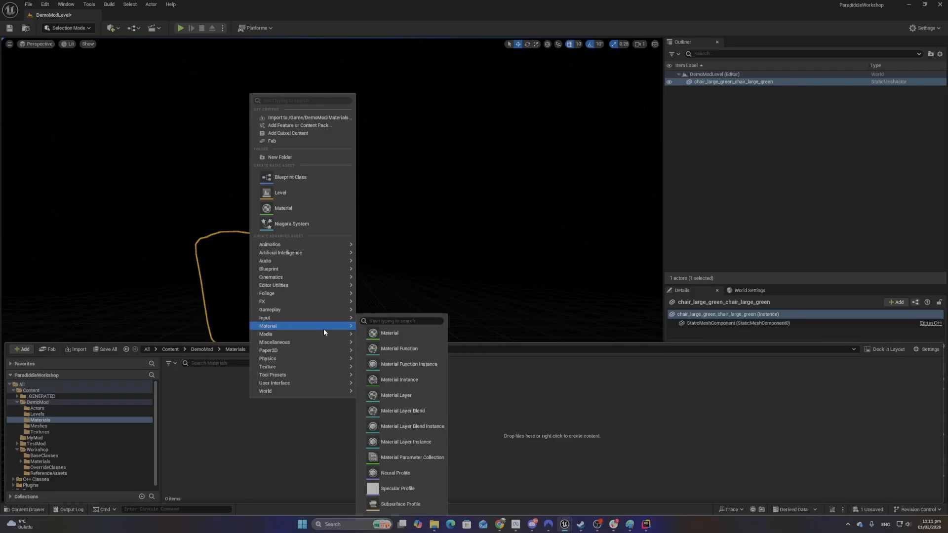
left_click(418, 379)
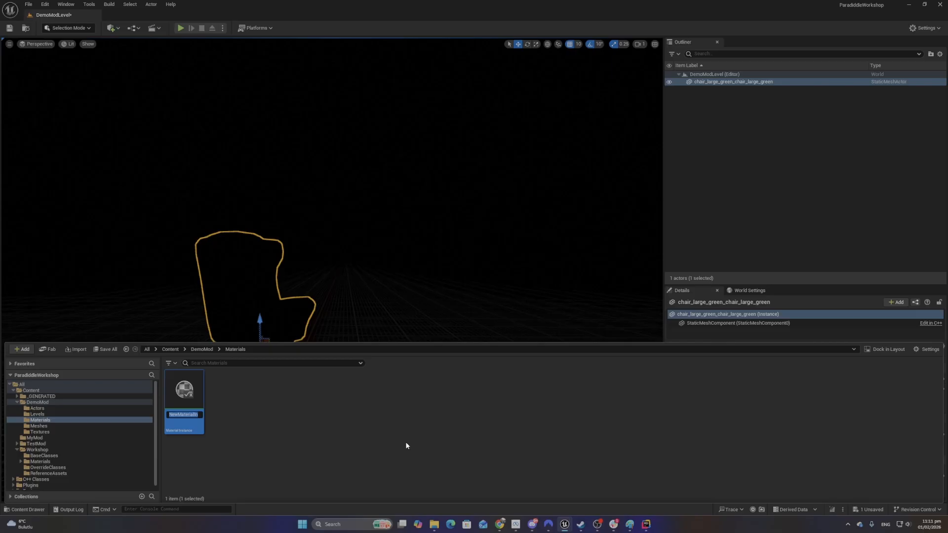
type("MainMaterialInstanceForMeshes")
key("Return")
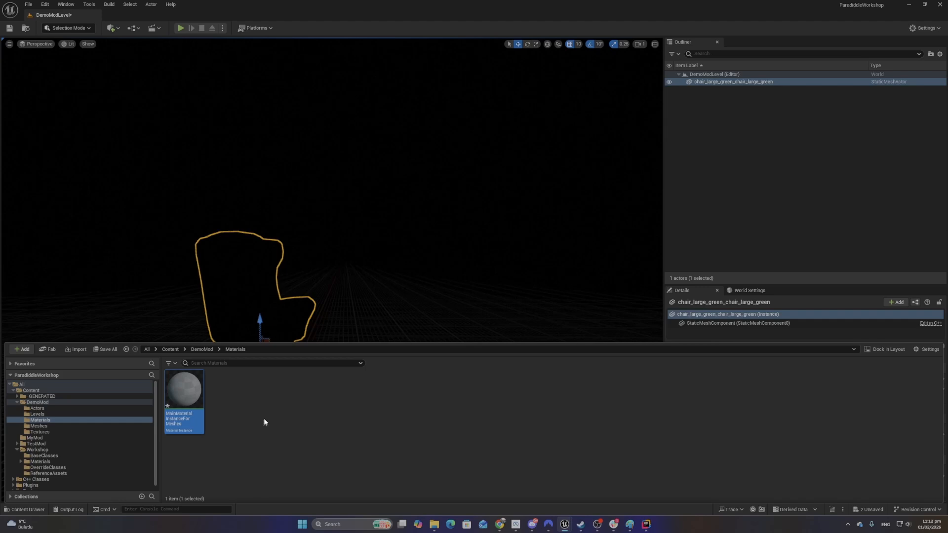
left_click(9, 27)
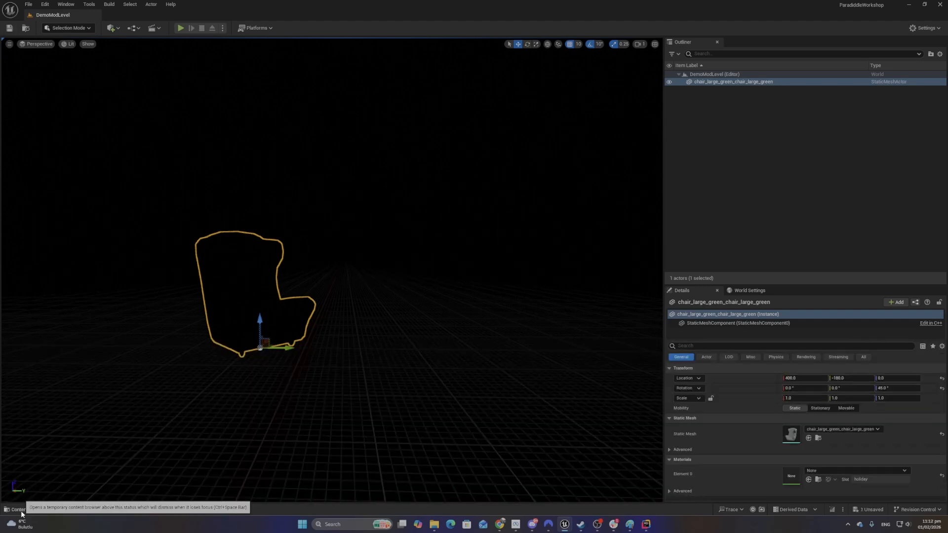
Open the holiday_bits_grayscaled texture from the DemoMod Textures folder and examine its color swatches
left_click(21, 514)
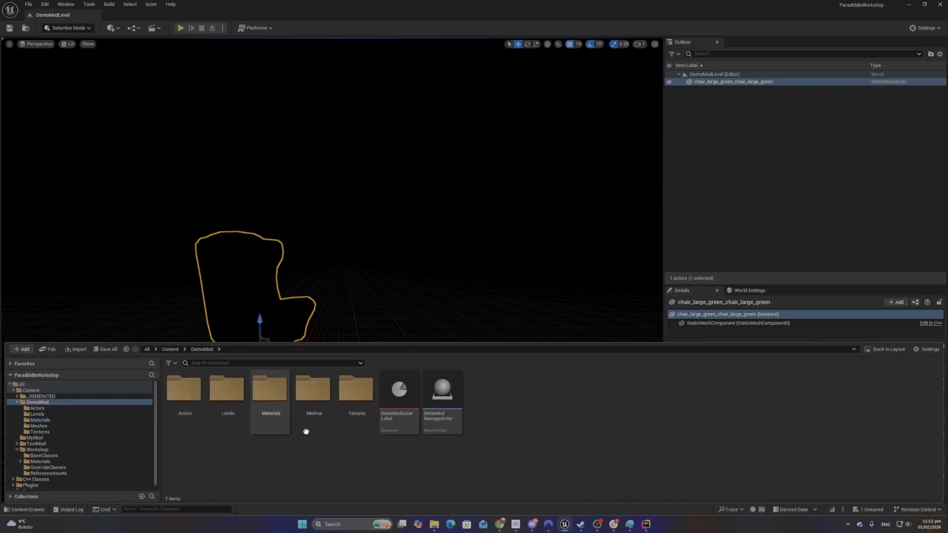
left_click(348, 425)
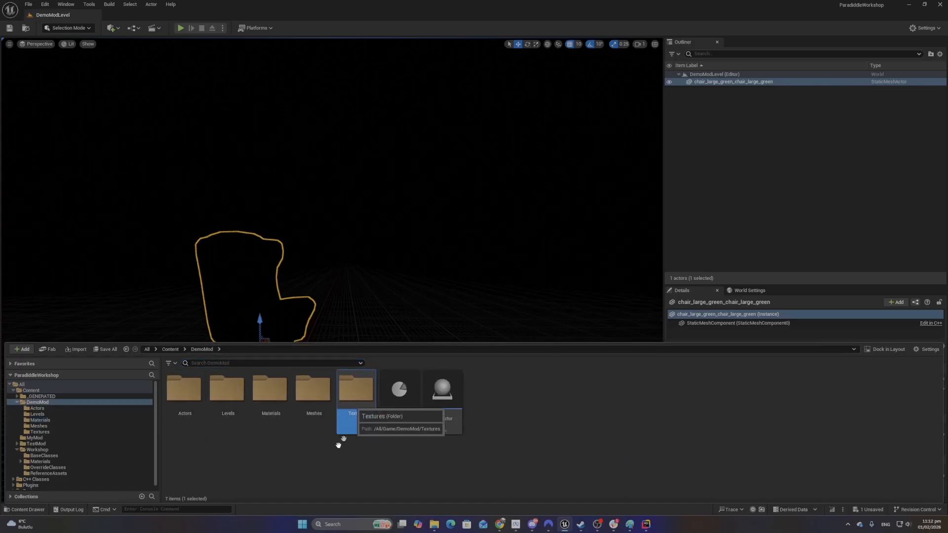
key("Return")
left_click(243, 416)
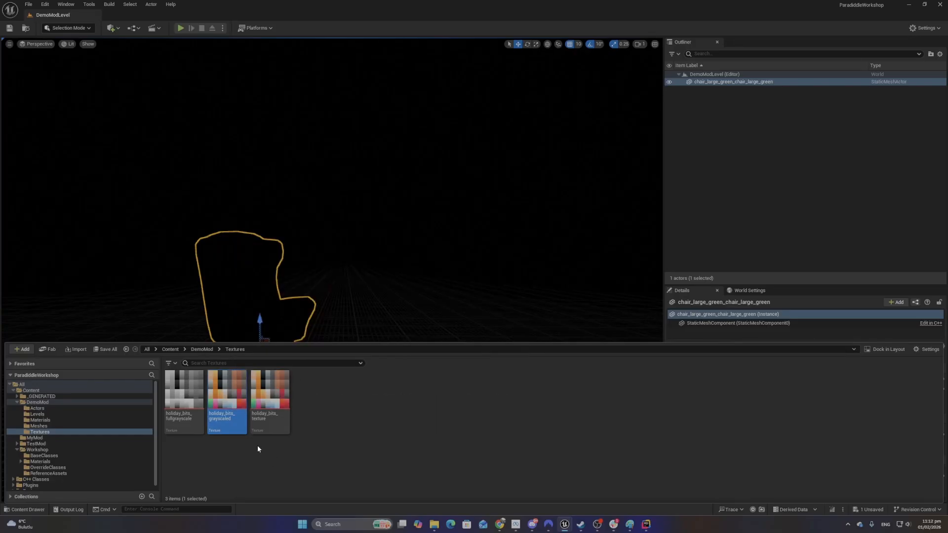
double_click(227, 402)
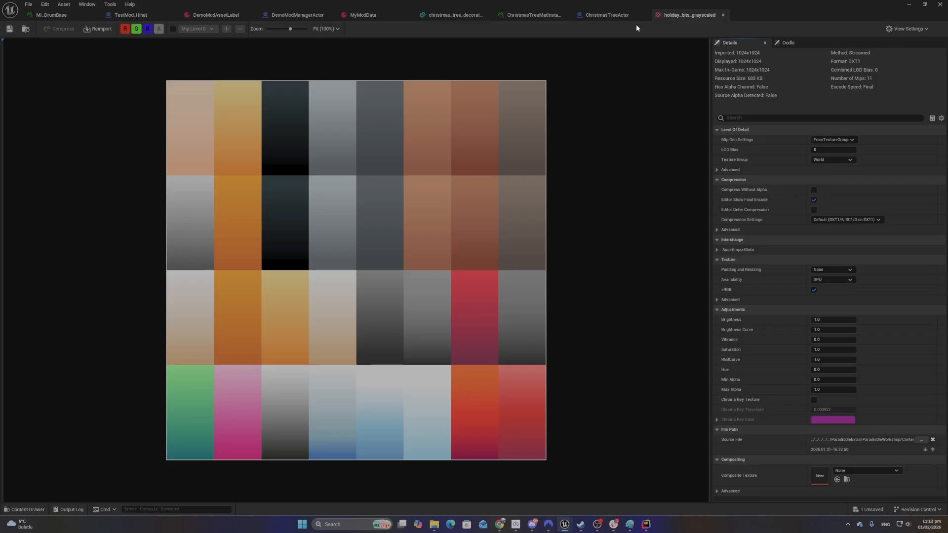
left_click(909, 4)
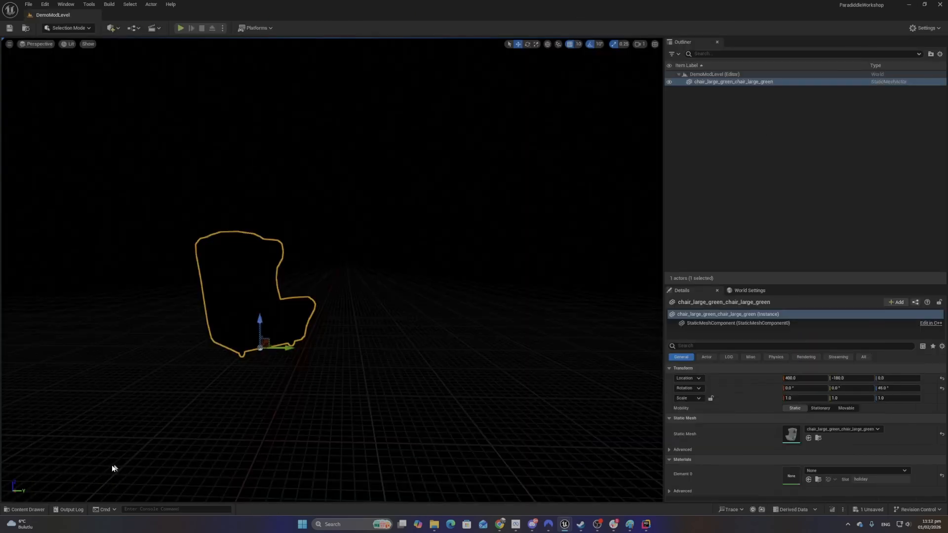
Open MainMaterialInstanceForMeshes from the DemoMod Materials folder and set its parent material to M_OpaqueUnlit
left_click(34, 512)
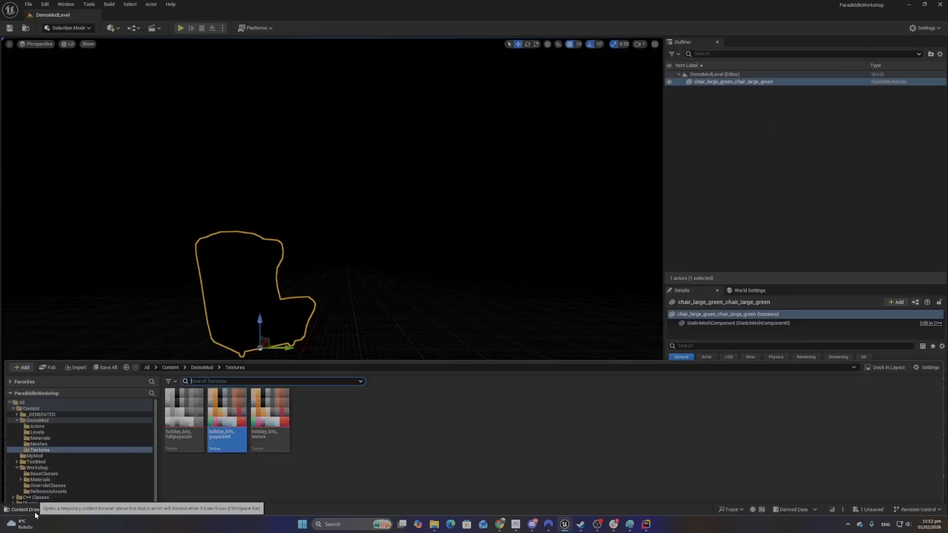
left_click(202, 350)
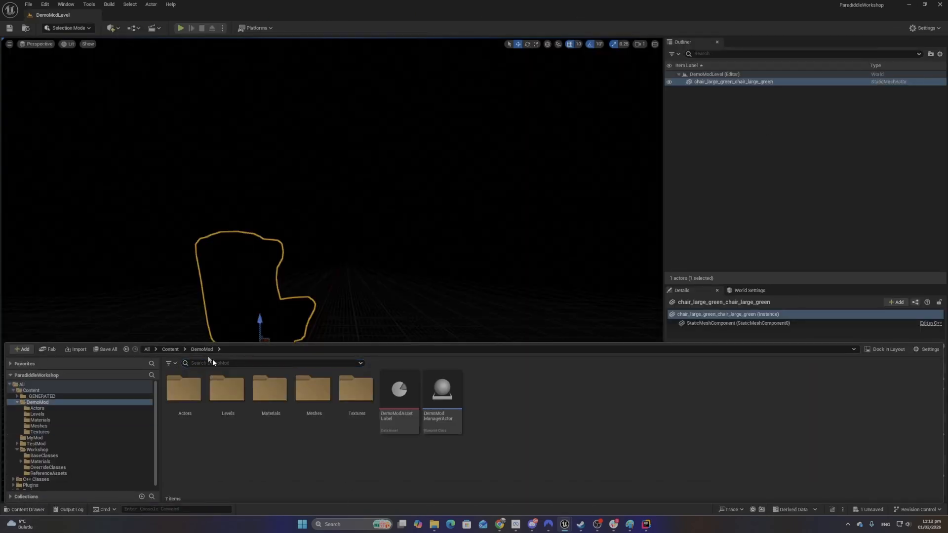
double_click(270, 402)
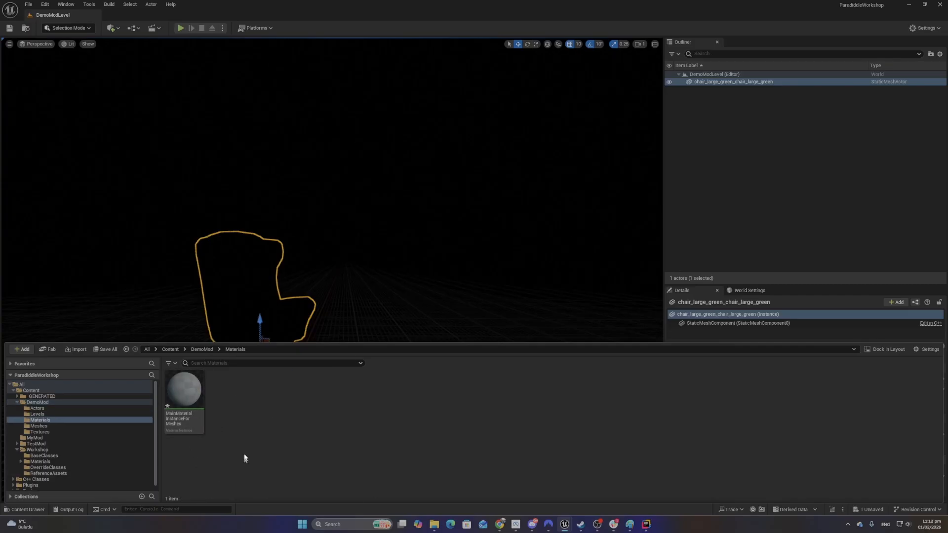
left_click(192, 382)
double_click(191, 381)
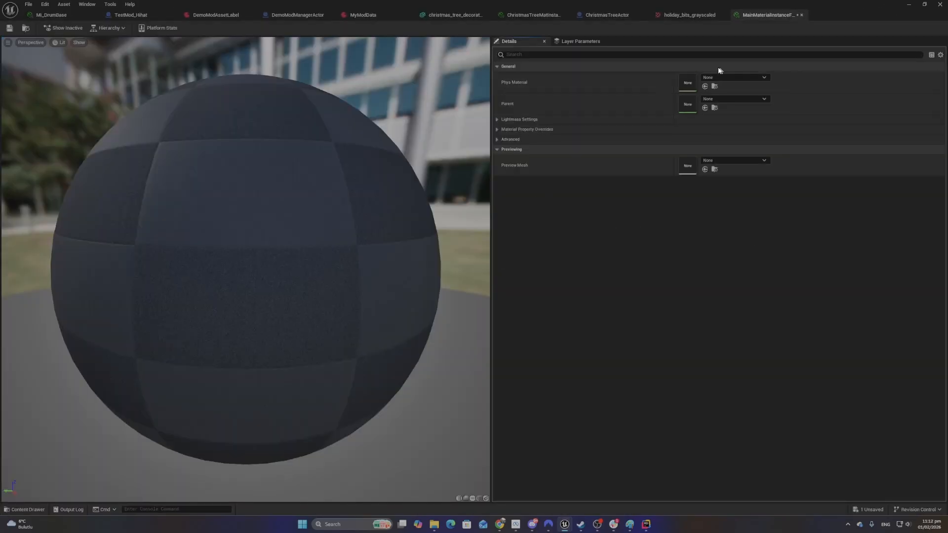
left_click(734, 99)
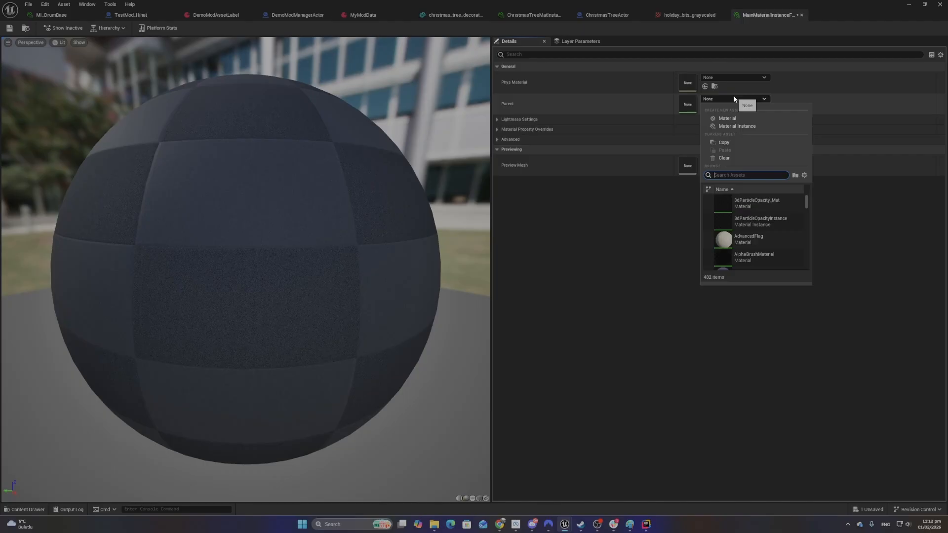
type("Opaqu")
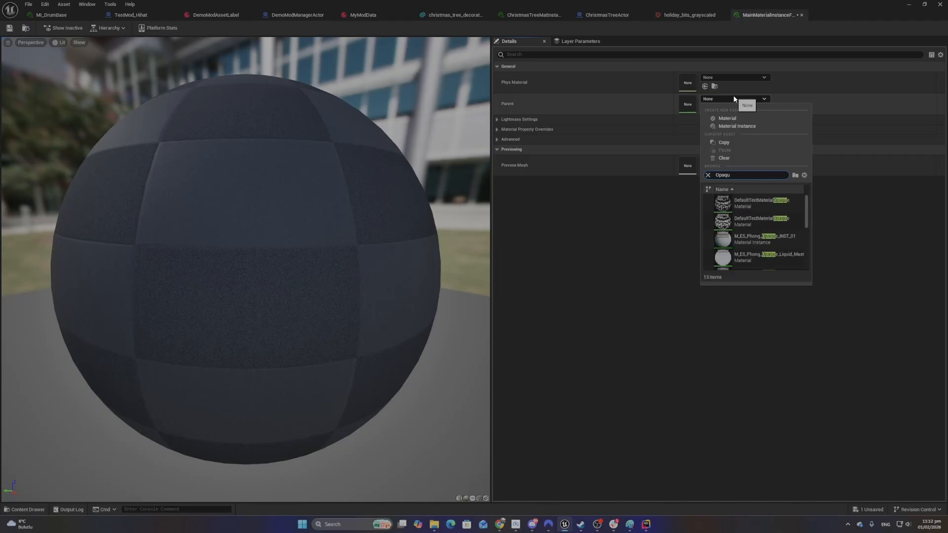
type("eUnlit")
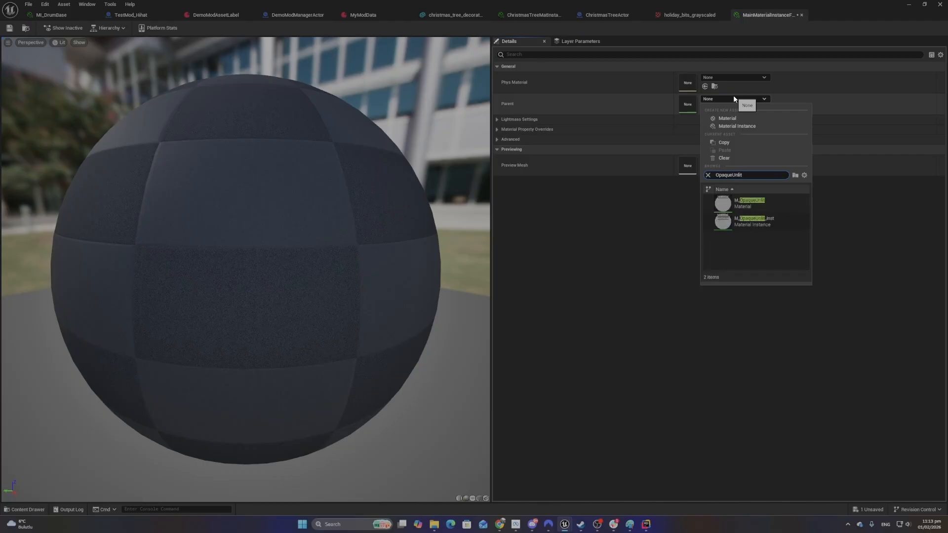
left_click(774, 203)
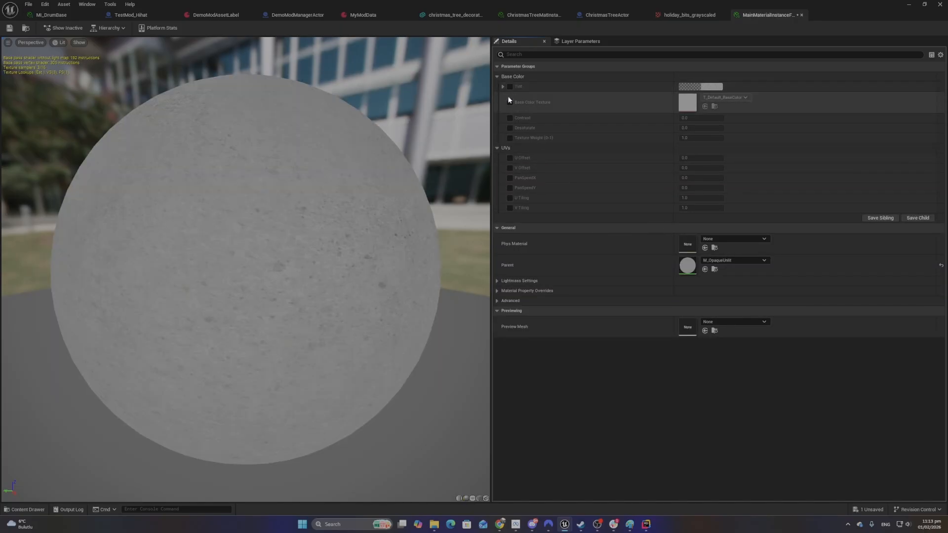
Override the material instance's Base Color Texture with holiday_bits_texture and save the asset
left_click(510, 102)
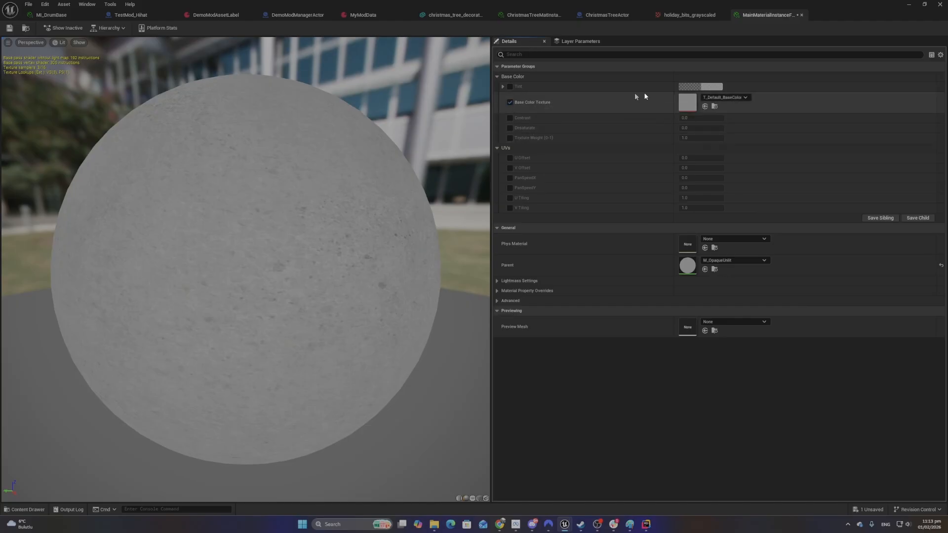
left_click(719, 97)
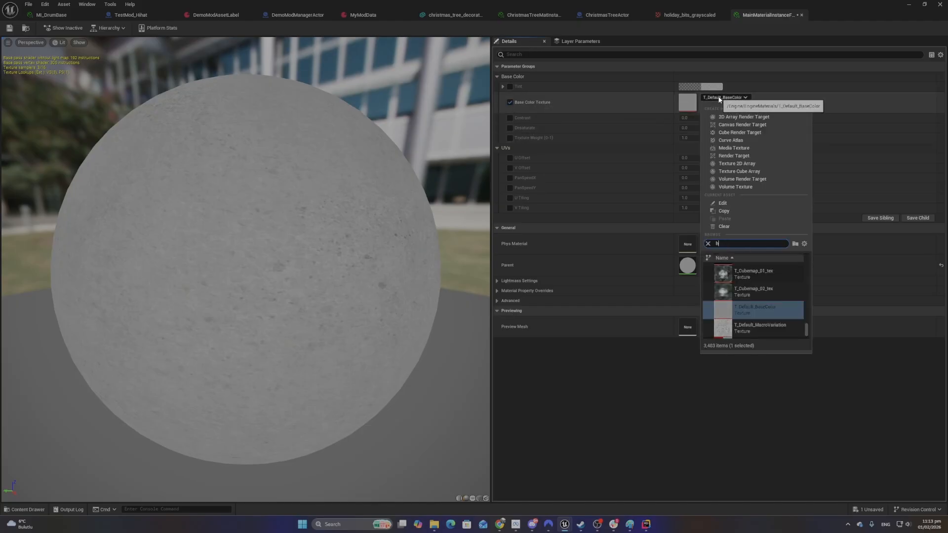
type("holid")
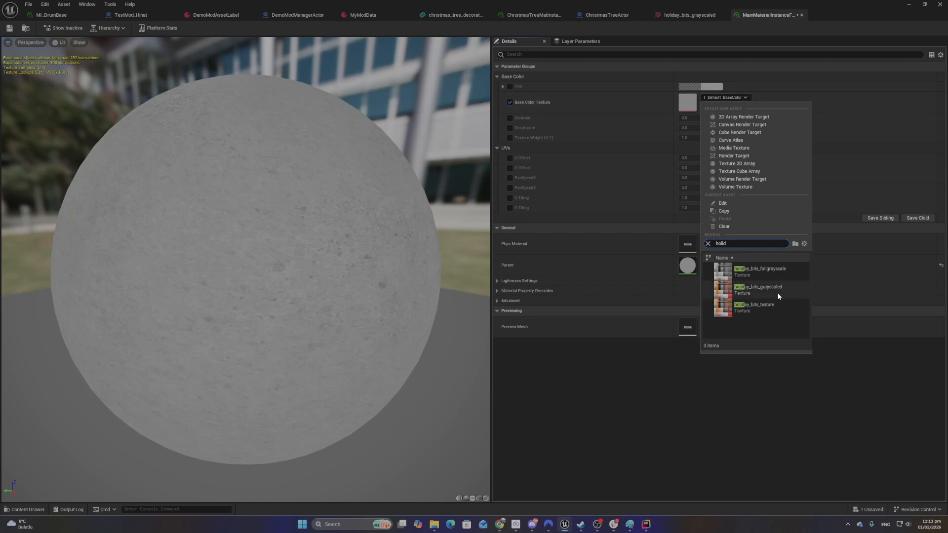
left_click(759, 311)
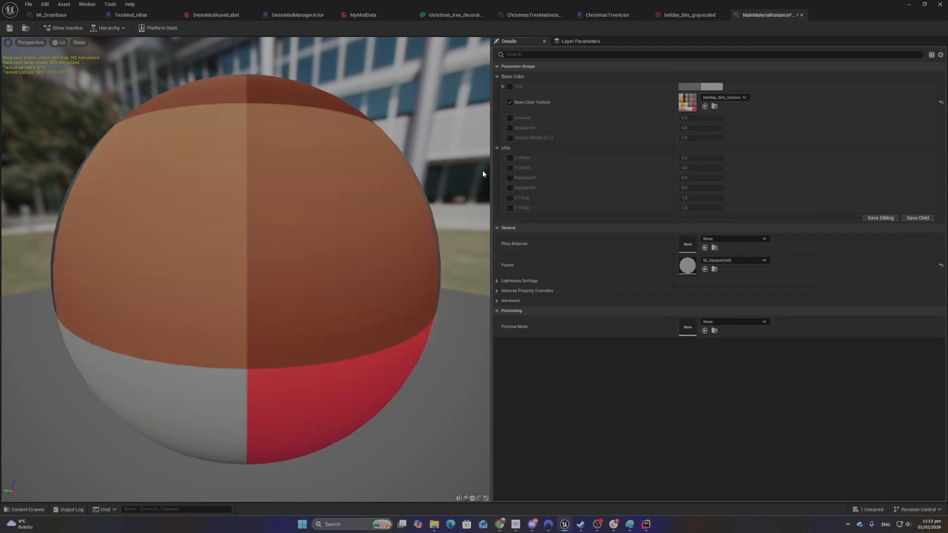
left_click(10, 29)
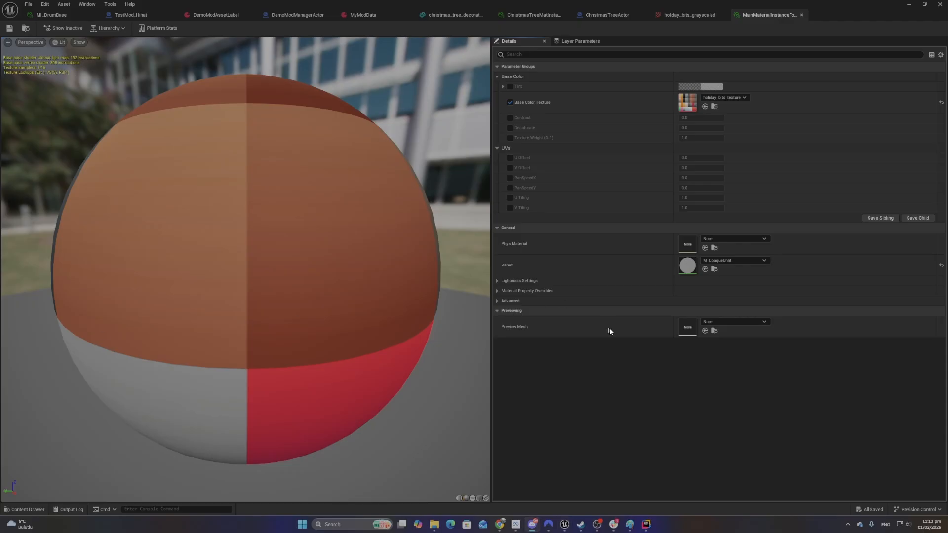
Return to the level and assign MainMaterialInstanceForMeshes to the chair's material Element 0
left_click(909, 4)
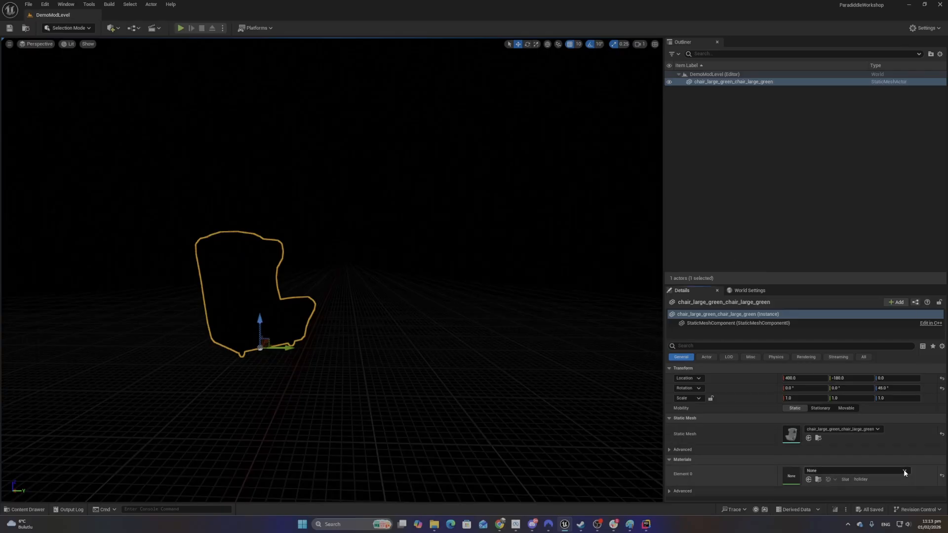
left_click(904, 471)
type("Main")
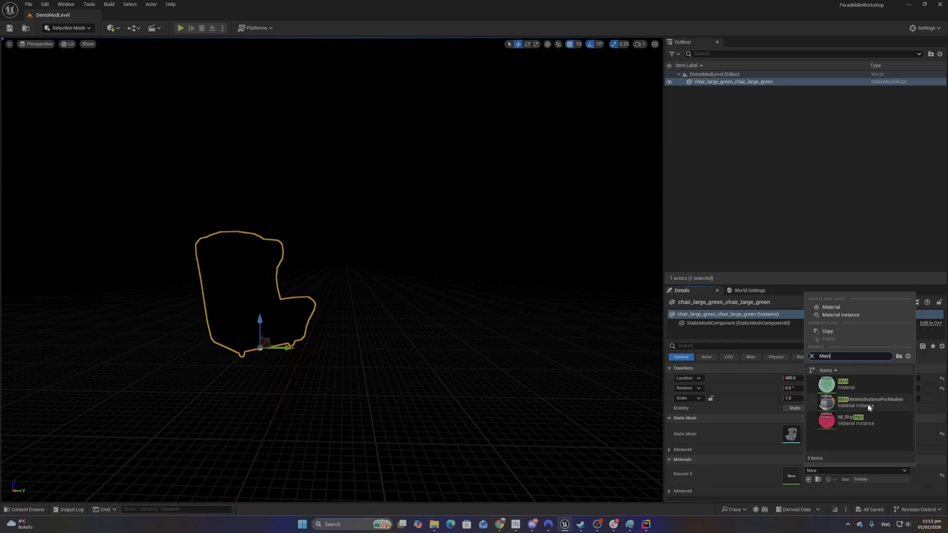
left_click(840, 403)
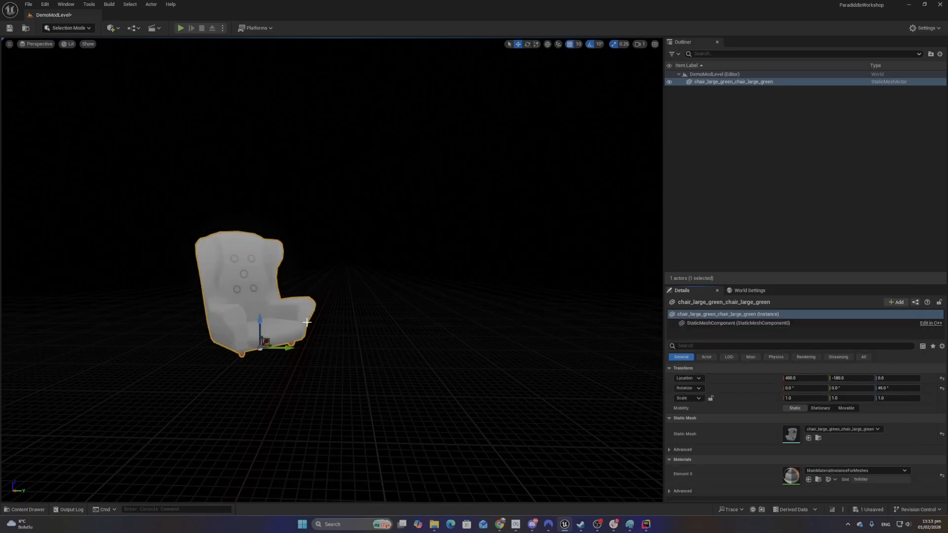
Examine the chair in the level from below, up close and from a distance to check its material
right_click_drag(304, 319, 330, 261)
key("w")
key("w")
key("s")
key("a")
key("q")
key("e")
key("w")
key("q")
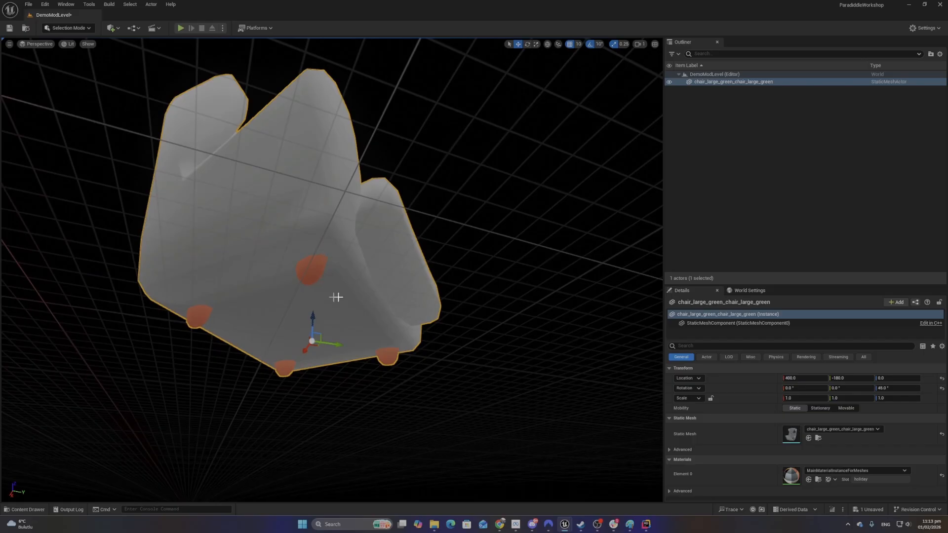
right_click_drag(336, 297, 351, 344)
key("w")
key("s")
key("w")
key("w")
key("s")
key("s")
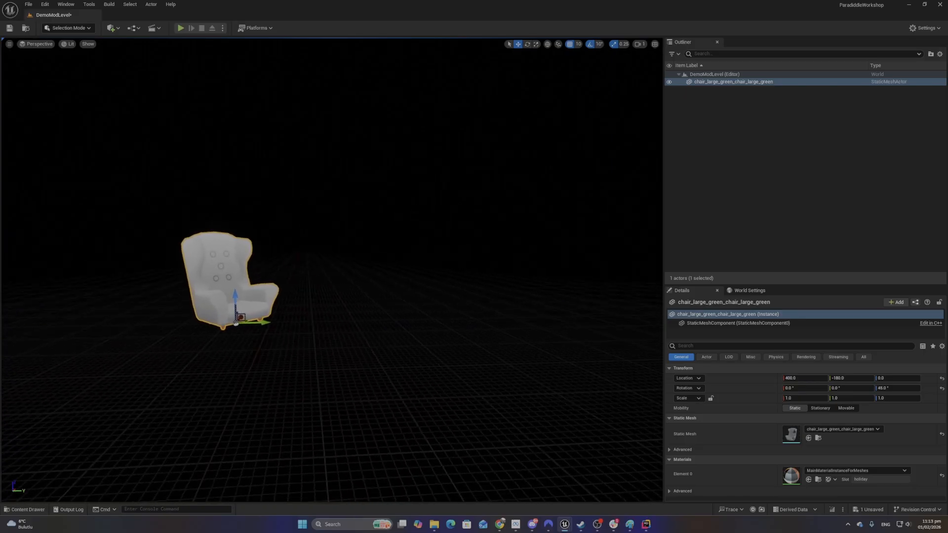
right_click_drag(316, 444, 257, 437)
key("a")
key("d")
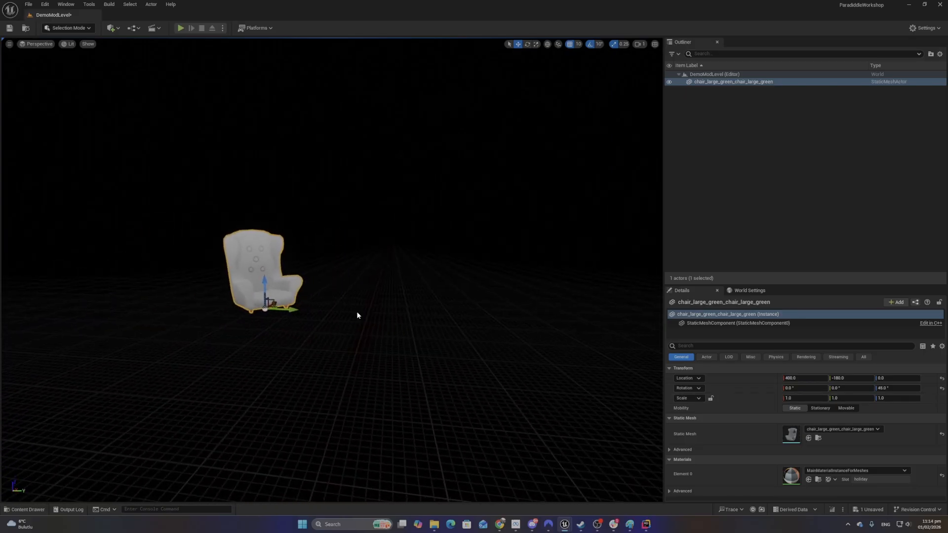
key("w")
right_click_drag(358, 315, 393, 330)
key("a")
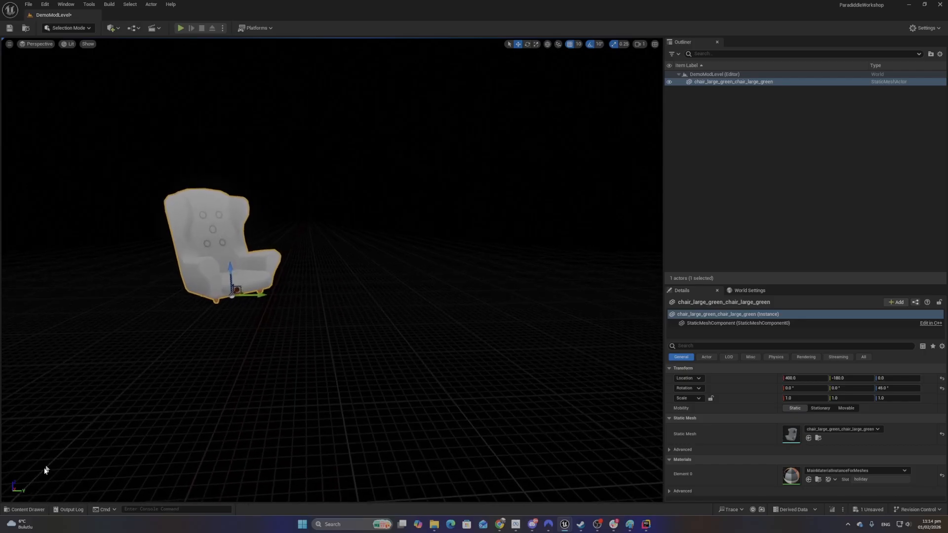
Open the Meshes folder of the DemoMod content
left_click(26, 509)
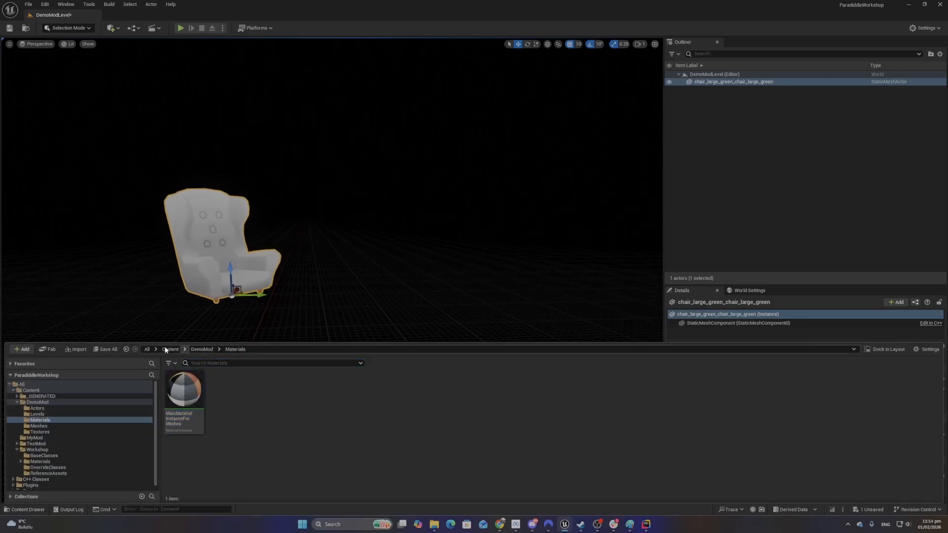
left_click(194, 350)
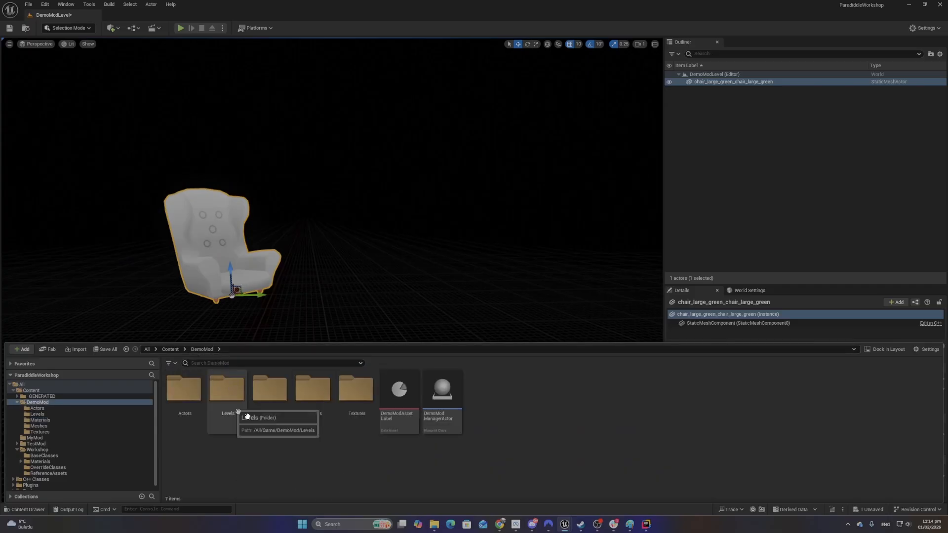
double_click(315, 402)
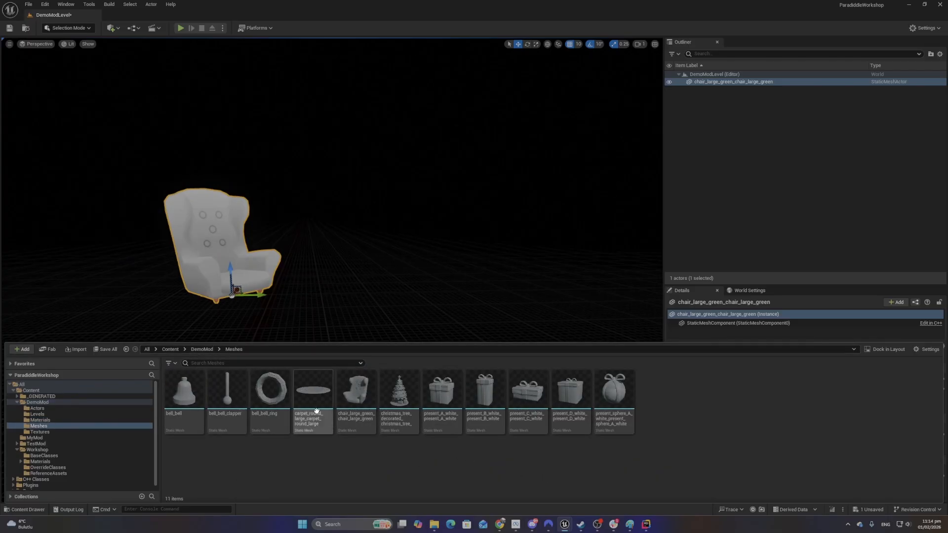
left_click_drag(317, 410, 382, 316)
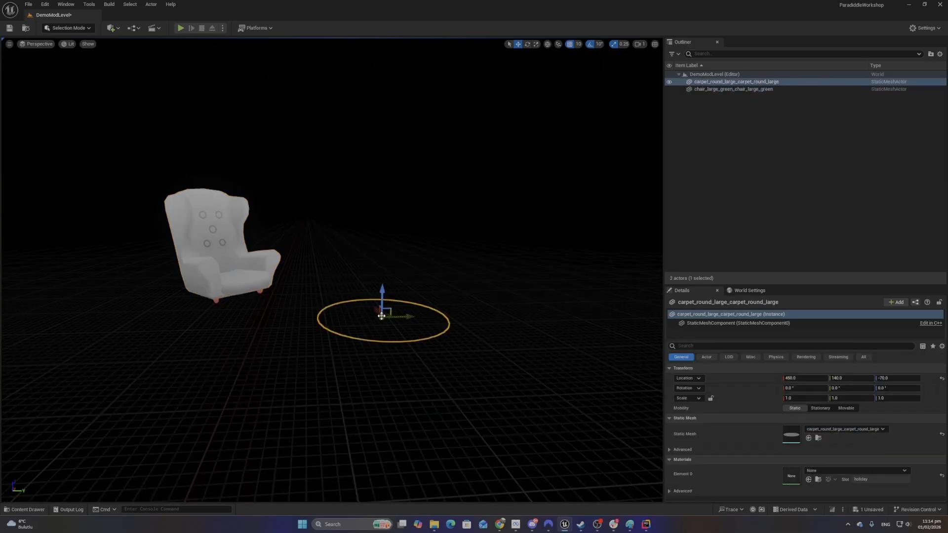
left_click(824, 378)
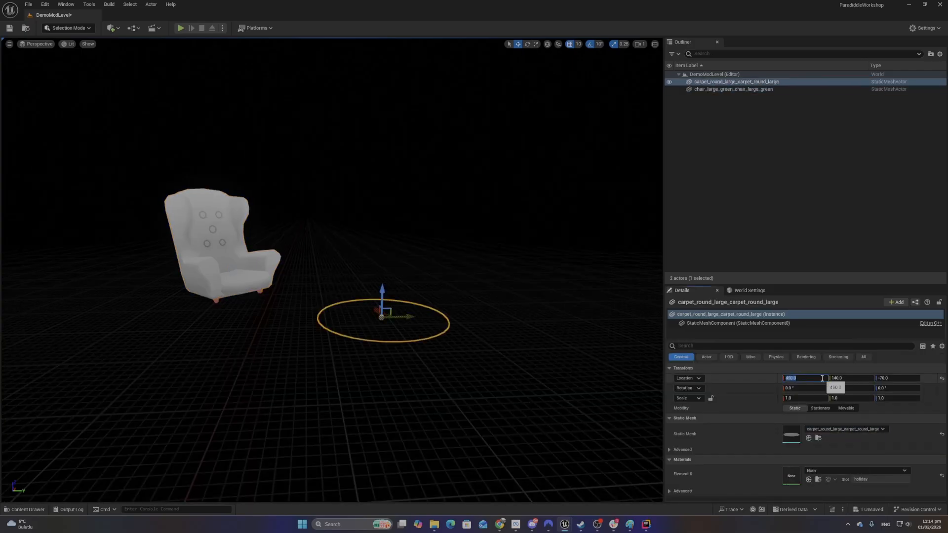
left_click(891, 379)
type("0")
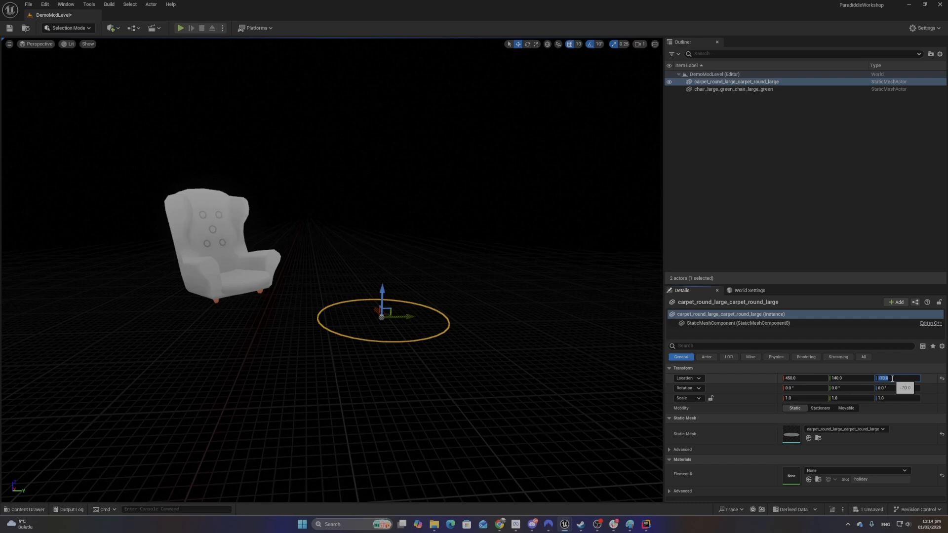
key("Return")
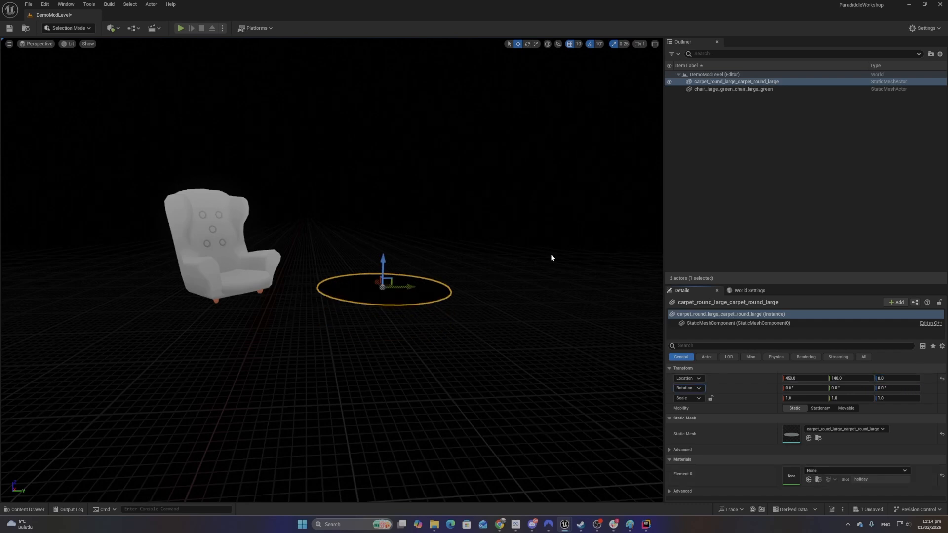
key("Delete")
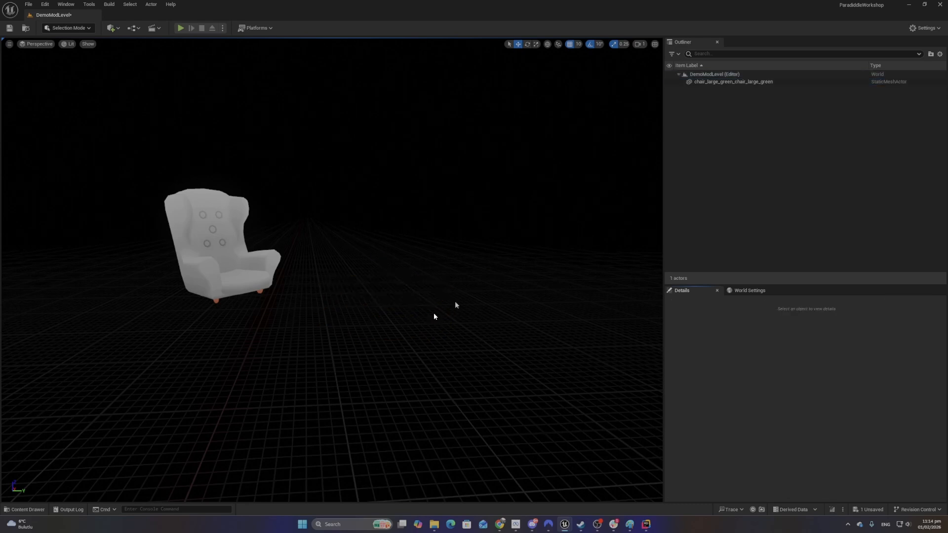
Open the chair_large_green mesh asset to inspect its default material slot, then return to the level
left_click(34, 509)
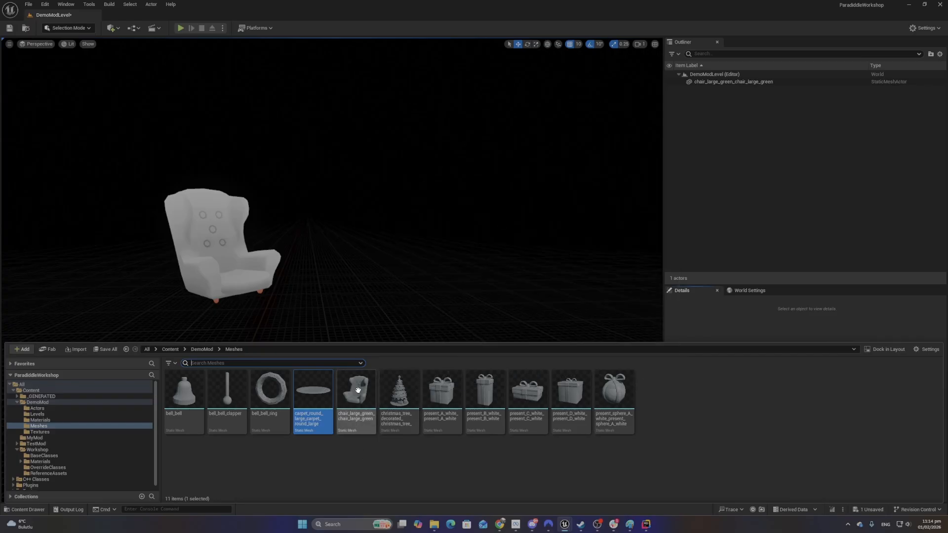
mouse_move(354, 403)
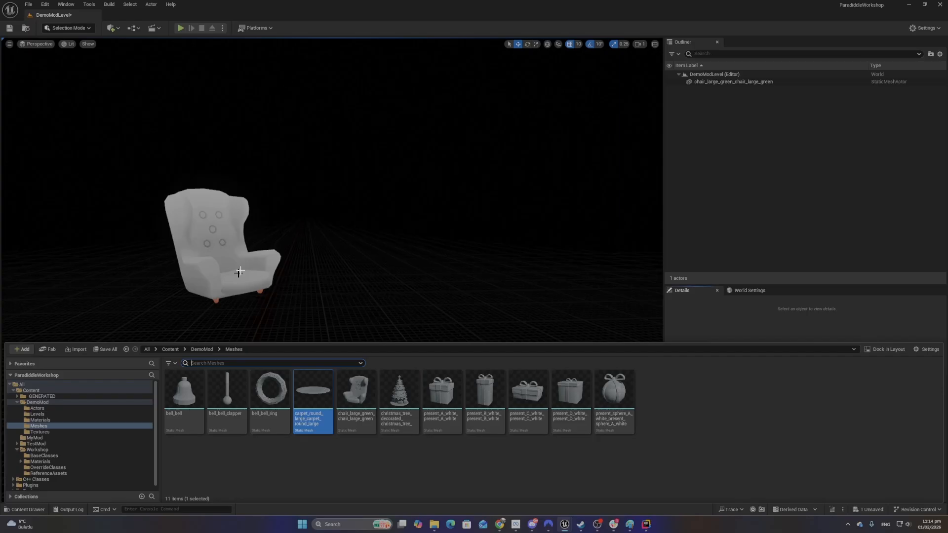
double_click(362, 399)
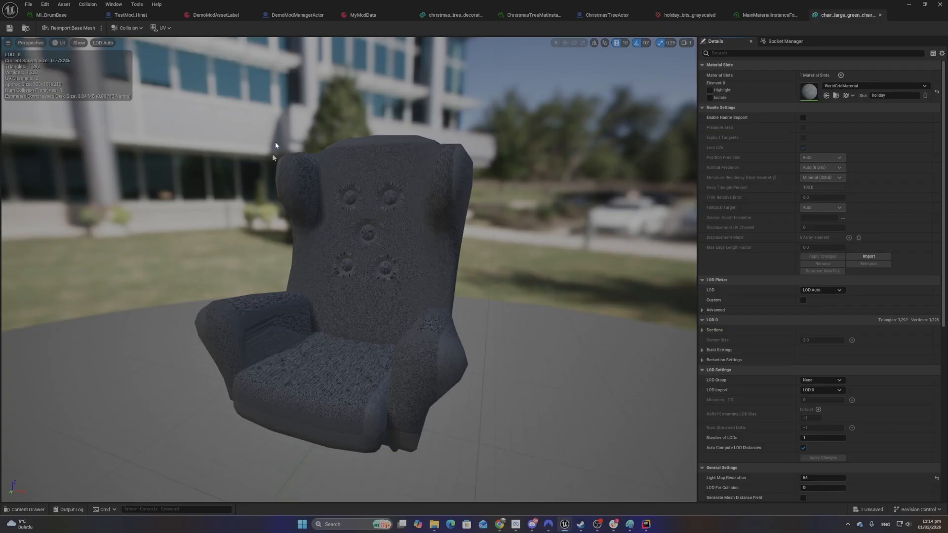
left_click(909, 4)
Open the carpet_round_large mesh asset and assign MainMaterialInstanceForMeshes to its material Element 0
left_click(38, 514)
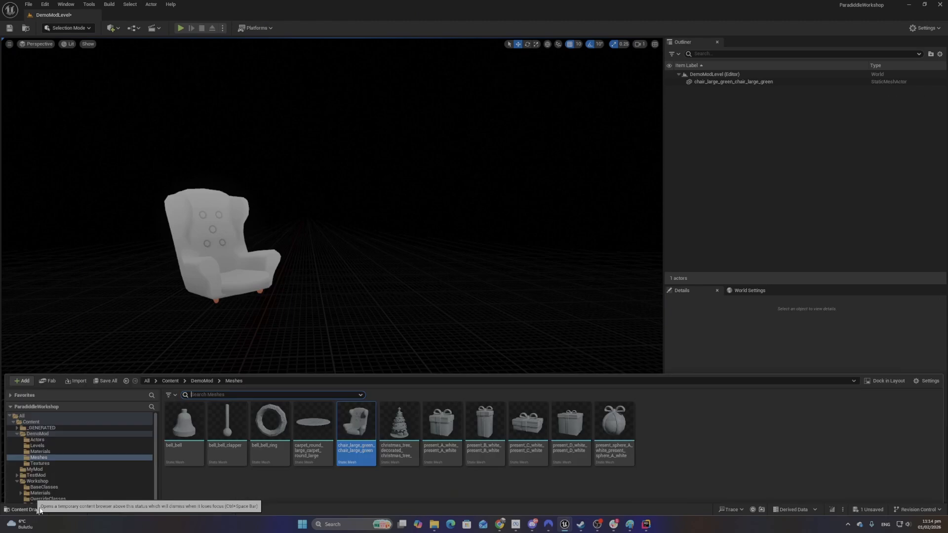
double_click(309, 399)
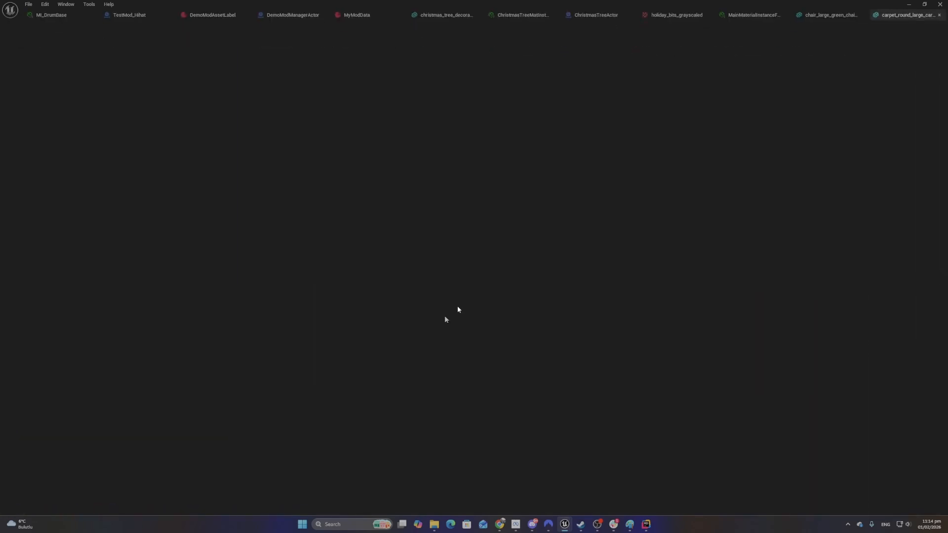
left_click(875, 85)
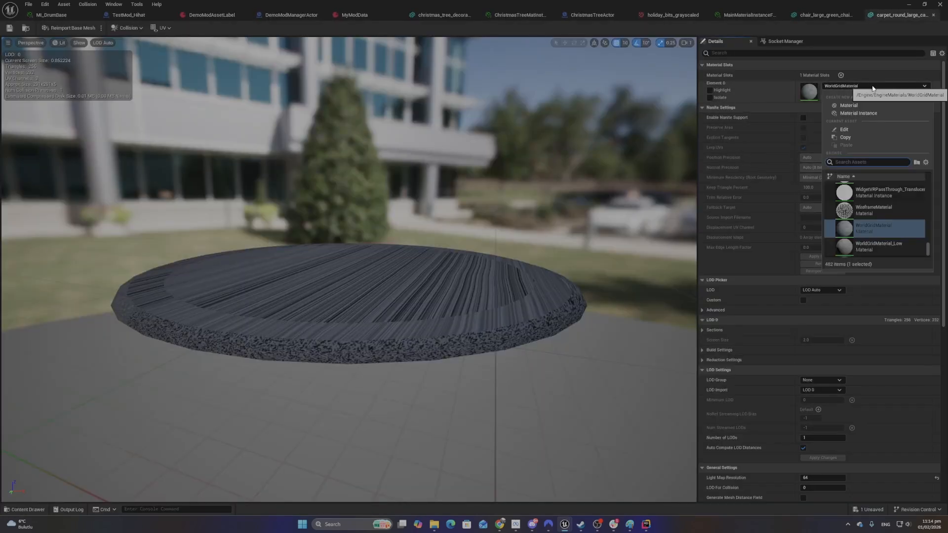
type("main")
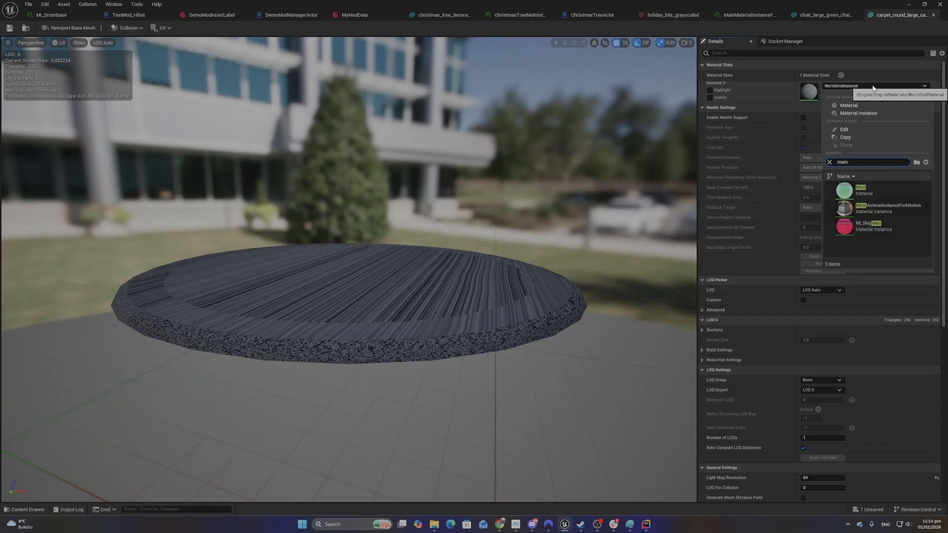
left_click(902, 206)
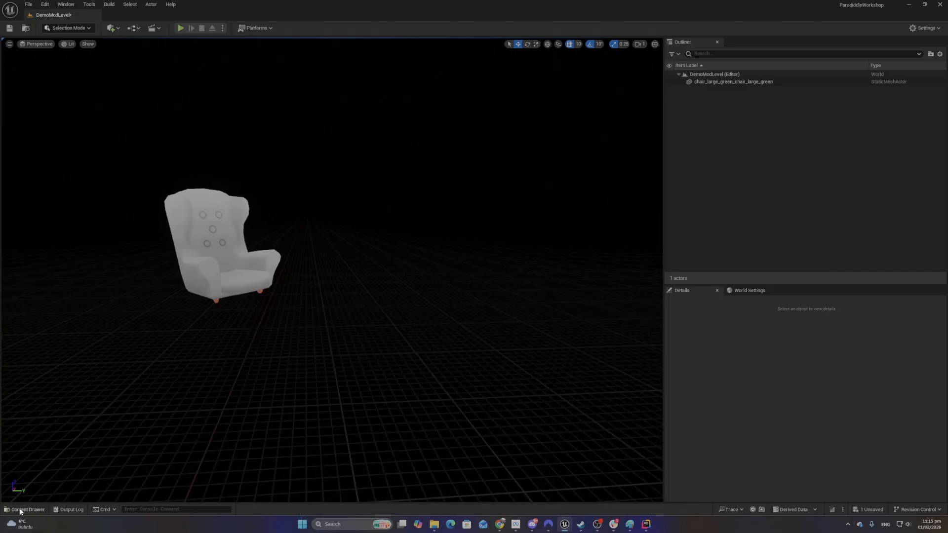
Place three carpet_round_large meshes in a row around the chair, at about Y 50, Y 540 and Y -370
left_click(27, 509)
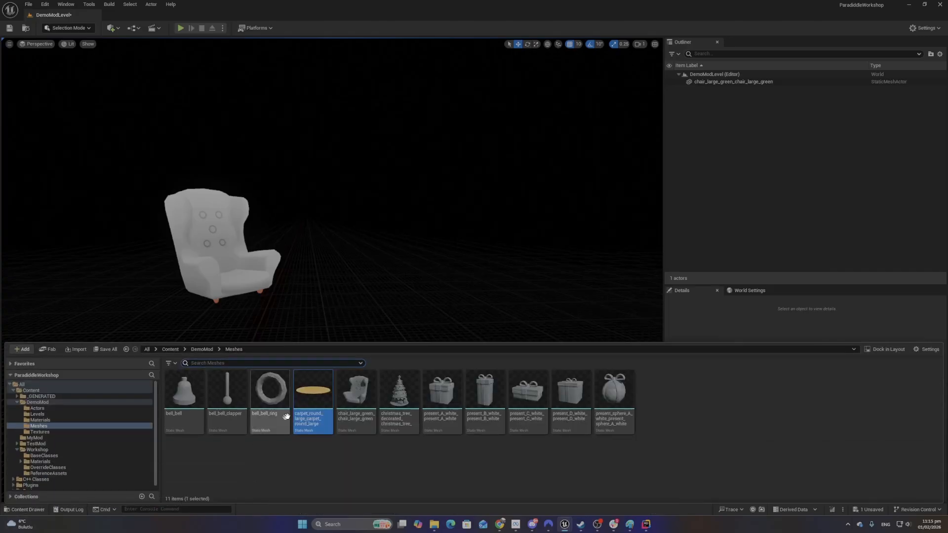
left_click_drag(314, 395, 342, 317)
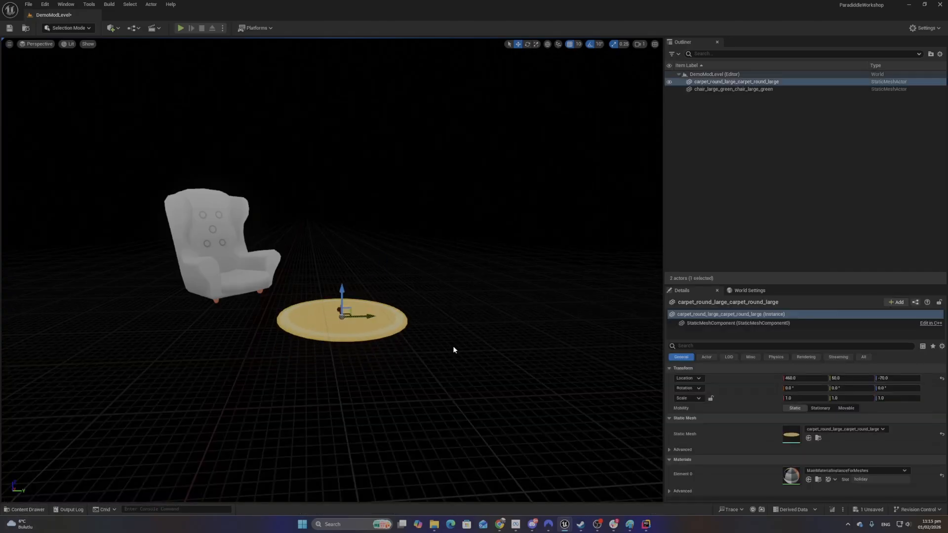
left_click(17, 510)
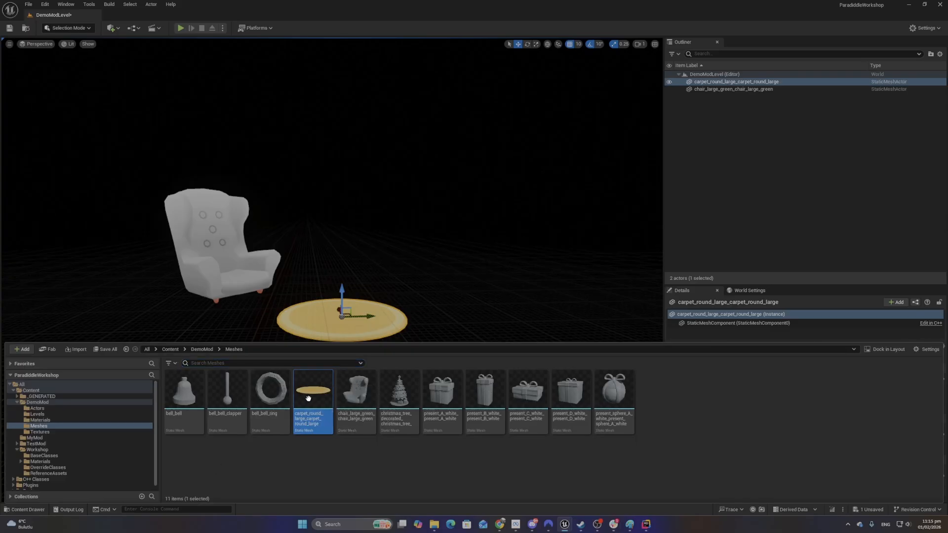
left_click_drag(308, 398, 484, 302)
left_click(29, 510)
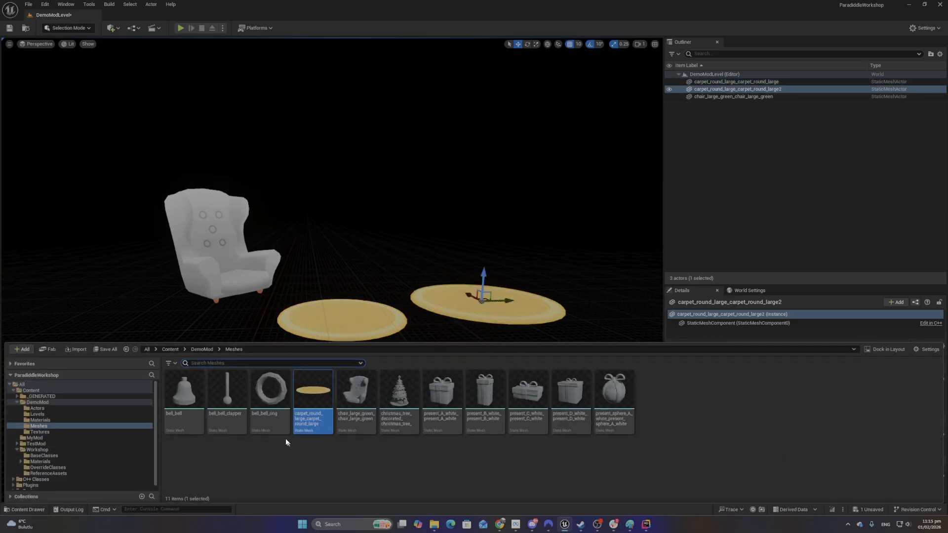
left_click_drag(314, 395, 135, 310)
Set the Z location of the carpet beside the chair at Y -370 and of the middle carpet to 0
right_click_drag(257, 421, 277, 415)
left_click(903, 379)
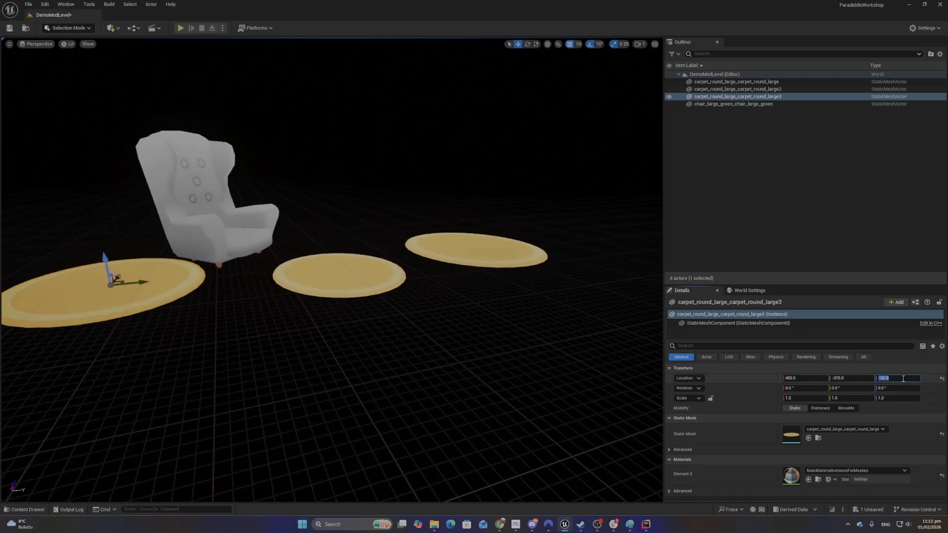
type("0")
key("Return")
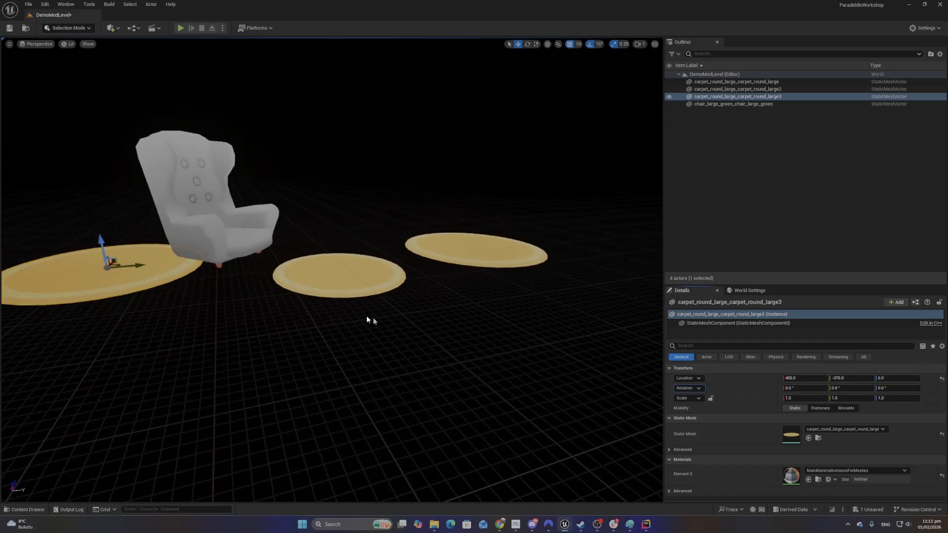
left_click(368, 292)
left_click(884, 378)
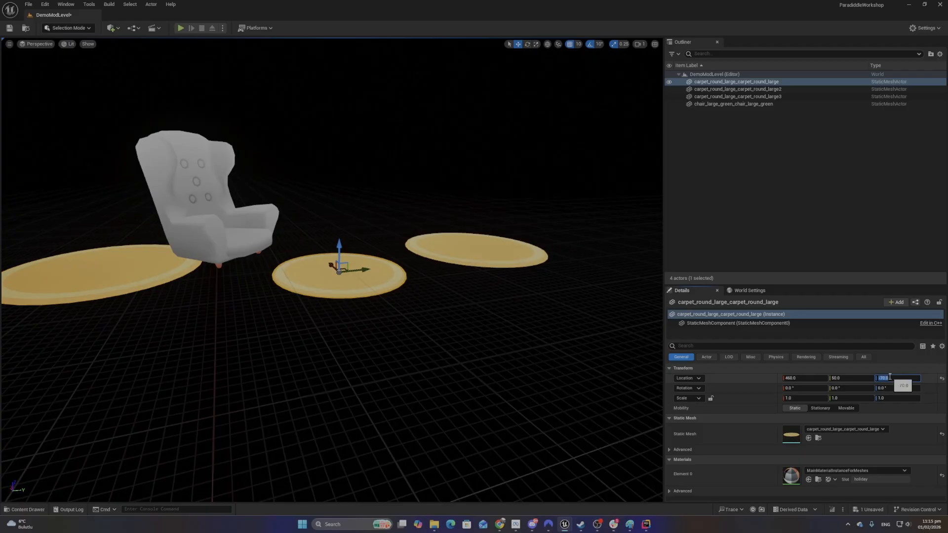
type("0")
key("Return")
left_click_drag(472, 255, 487, 257)
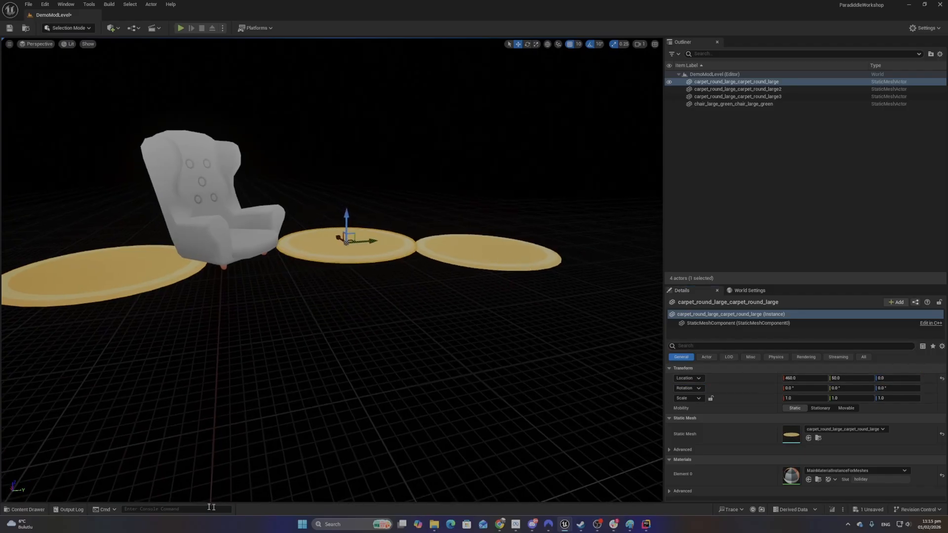
Set the Z location of the carpet farthest from the chair, at Y 540, to 0
left_click(26, 510)
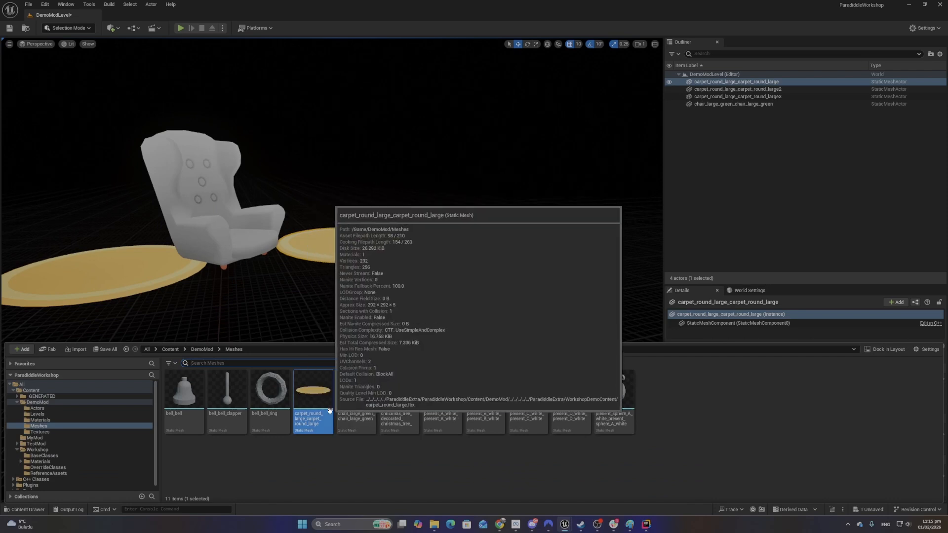
left_click(123, 289)
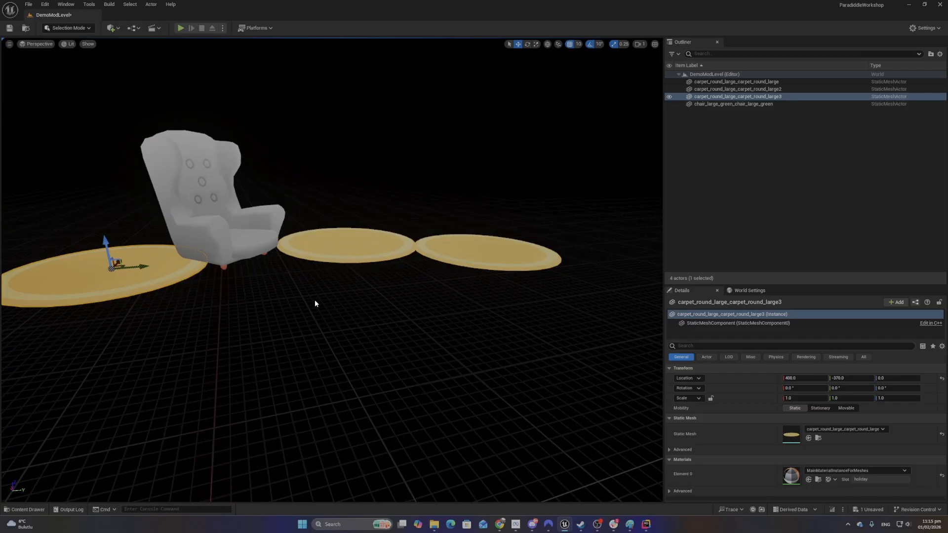
left_click(461, 254)
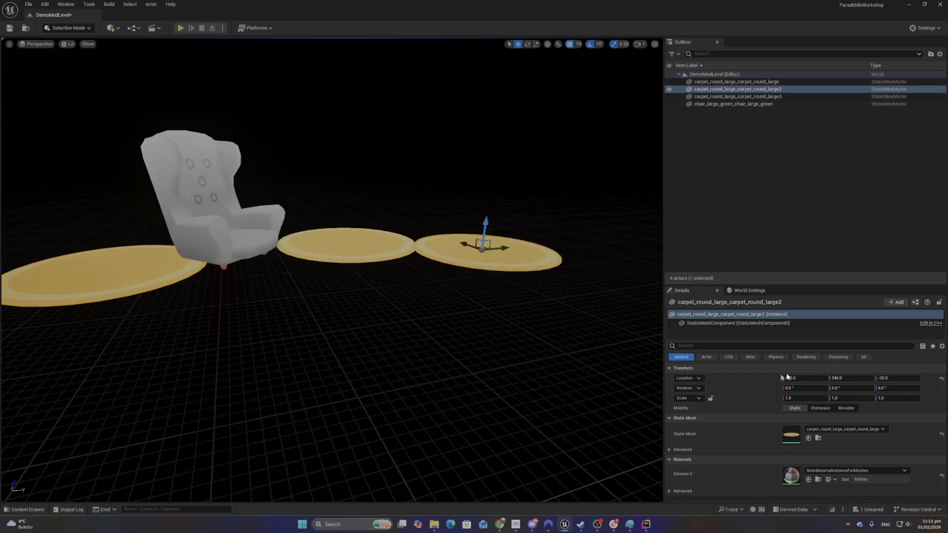
left_click(898, 379)
type("0")
key("Return")
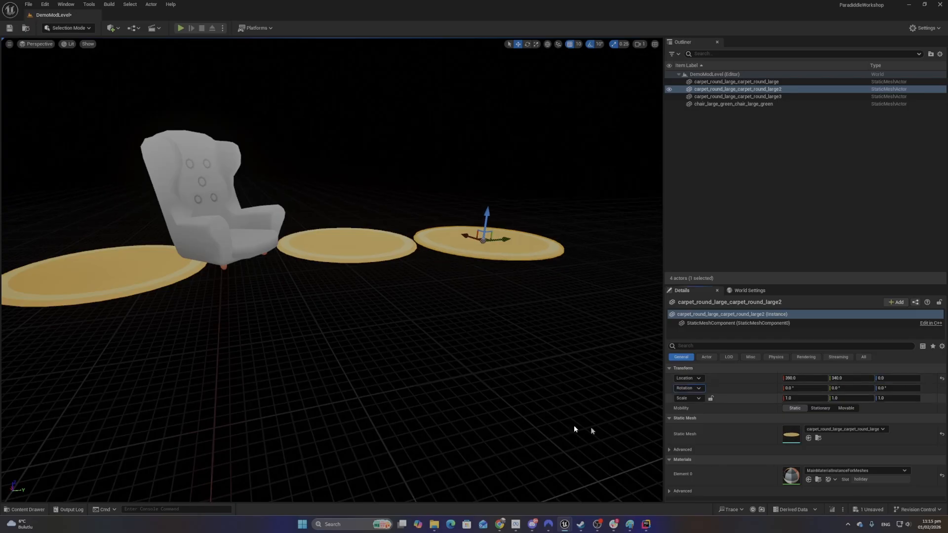
Move the middle carpet along the X axis toward the viewer, in front of the chair and the other two carpets
right_click_drag(308, 316, 285, 320)
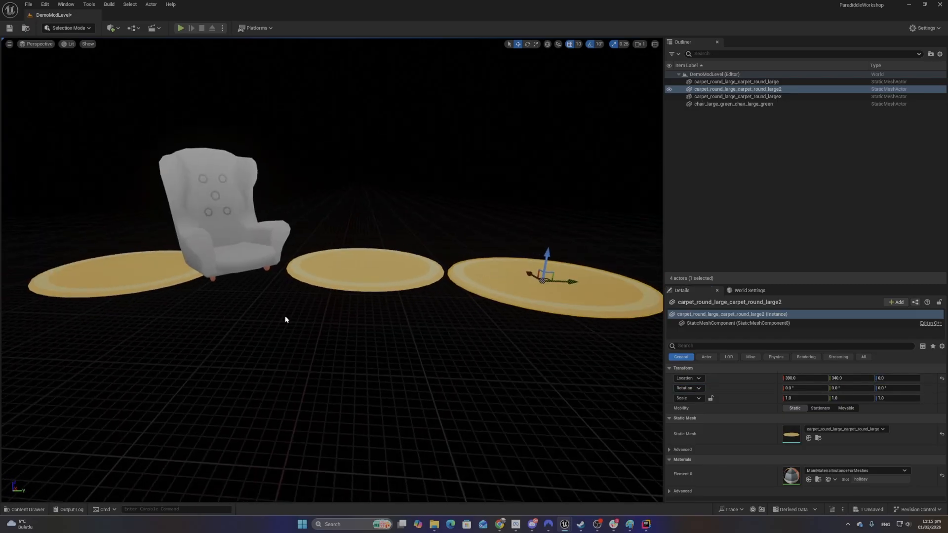
left_click(352, 272)
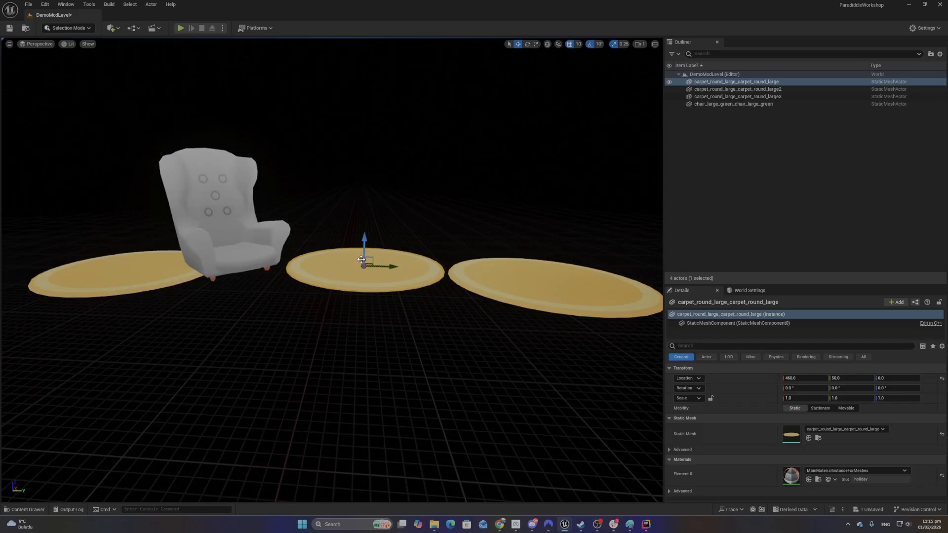
left_click_drag(362, 258, 366, 370)
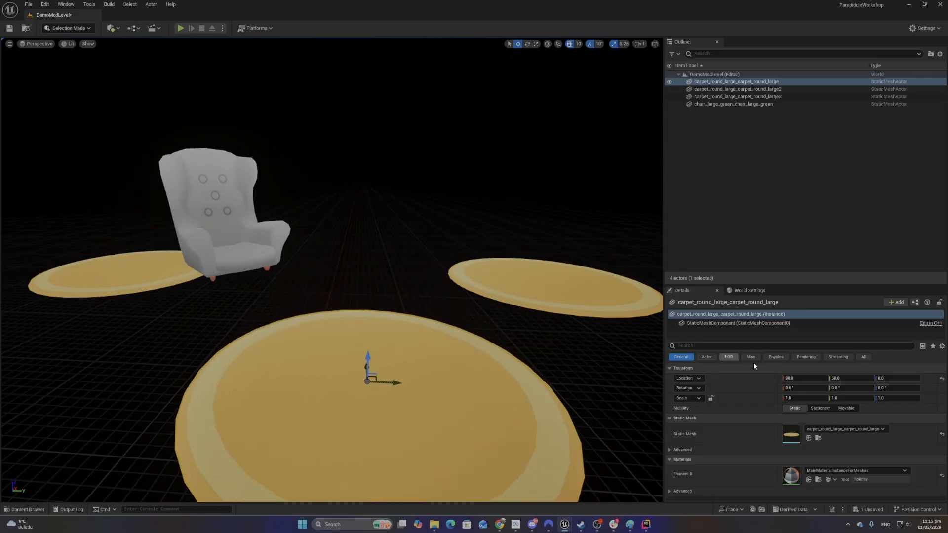
Set the X and Y scale of the carpet in front of the chair to 3
left_click(820, 399)
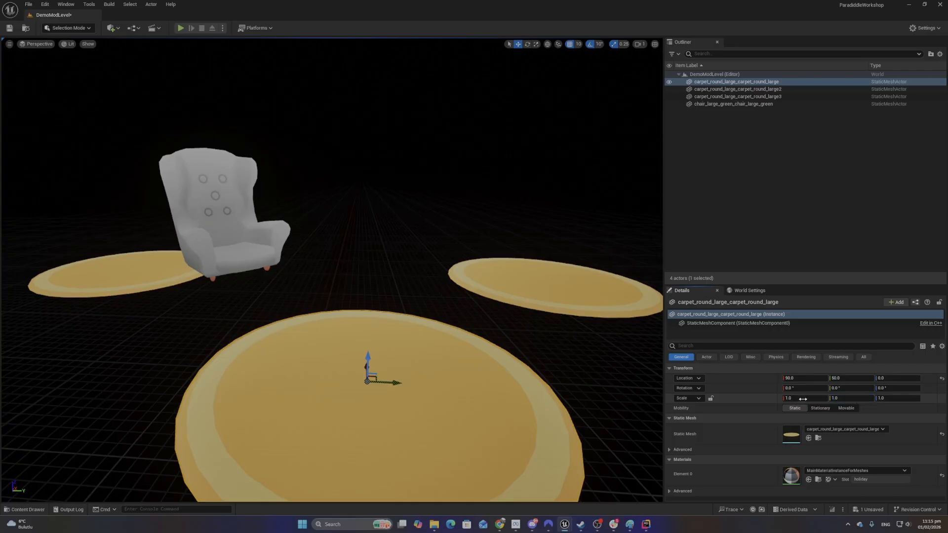
type("3")
key("Tab")
type("3")
key("Tab")
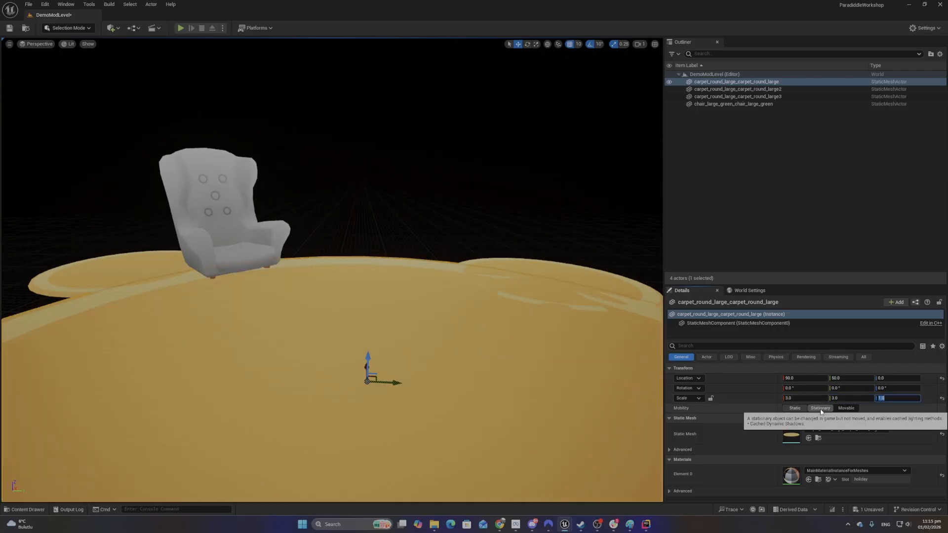
Delete the two smaller round carpets at Y 540 and Y -370 from the level
right_click_drag(565, 317, 559, 309)
left_click(575, 296)
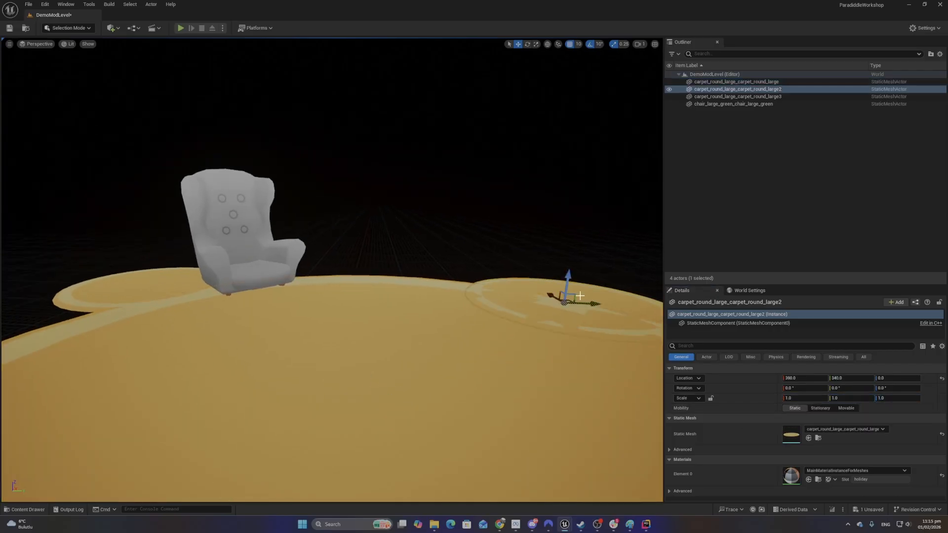
key("Delete")
left_click(189, 279)
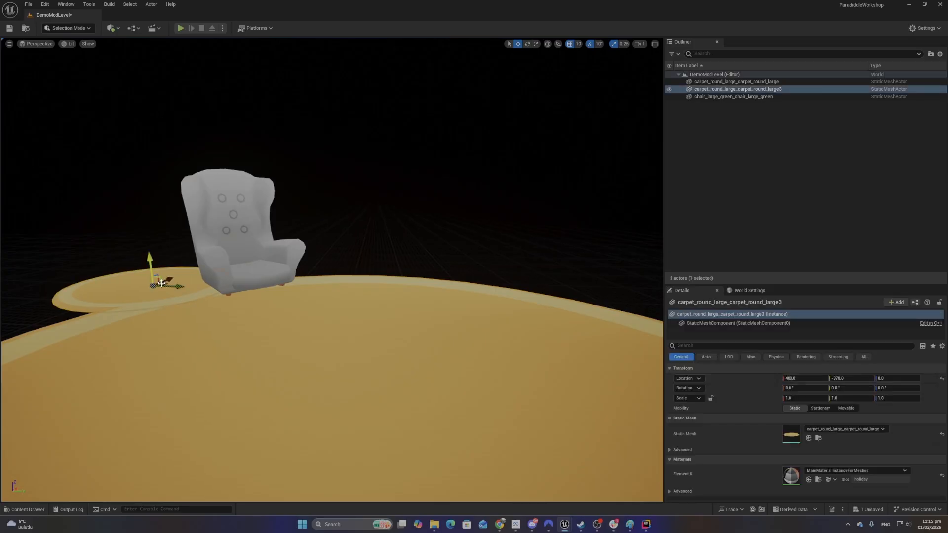
key("Delete")
Set the remaining carpet's location to Y 0 and Z -10
right_click_drag(333, 263, 350, 384)
scroll(340, 272, "down", 5)
left_click(430, 436)
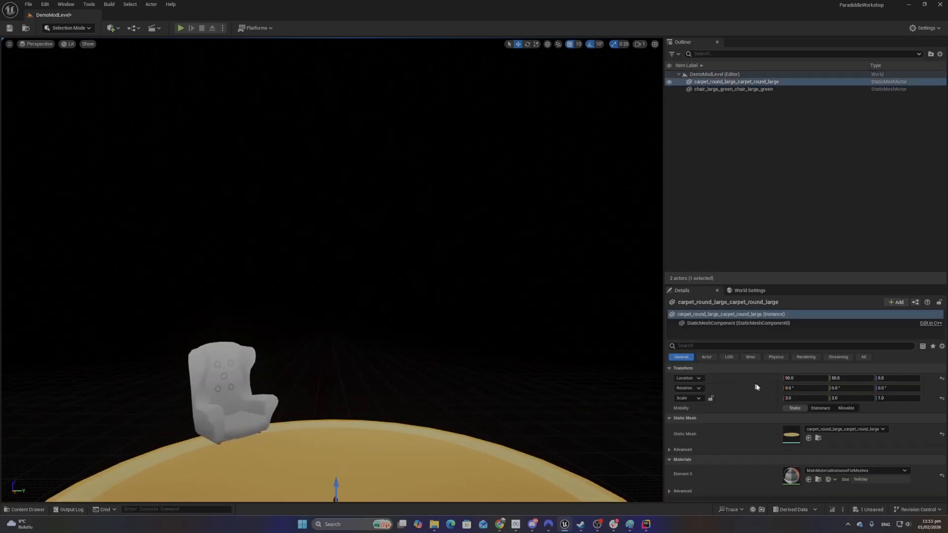
right_click_drag(505, 358, 476, 420)
left_click(855, 377)
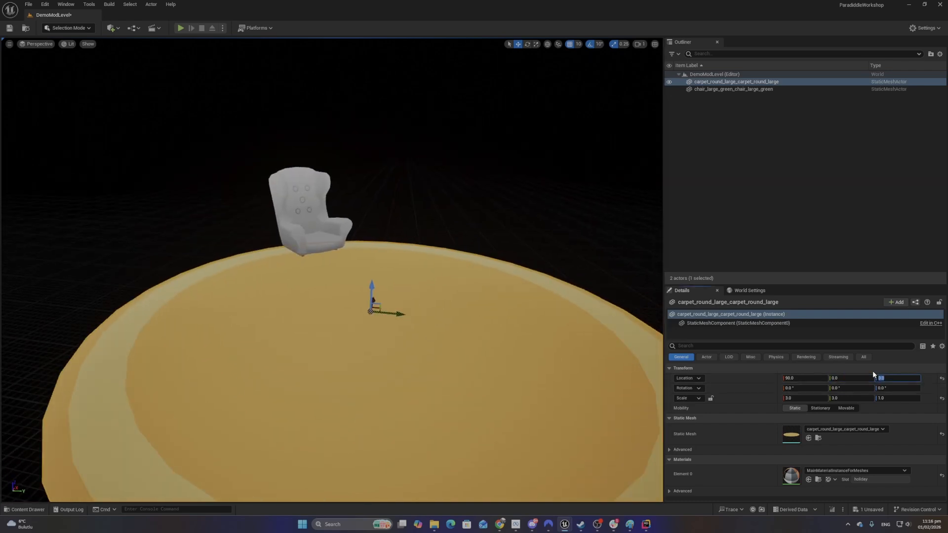
type("-10")
key("Tab")
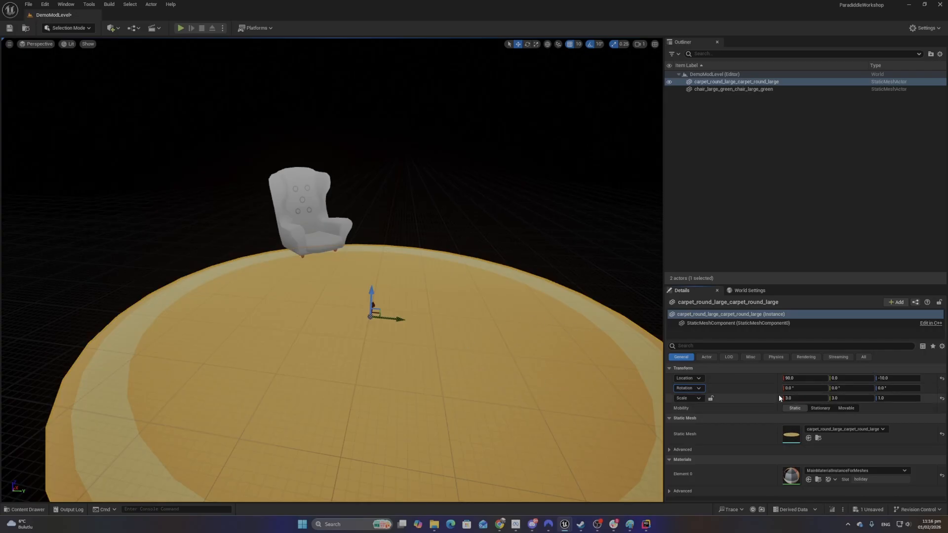
Set the round carpet's X and Y scale to 4 and deselect it
left_click(800, 398)
type("4")
key("Tab")
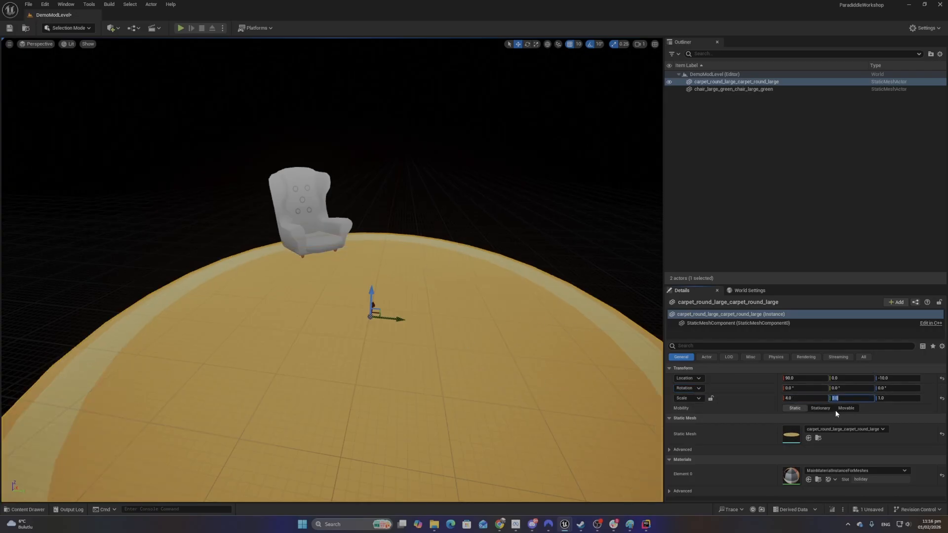
type("4")
key("Tab")
left_click(429, 201)
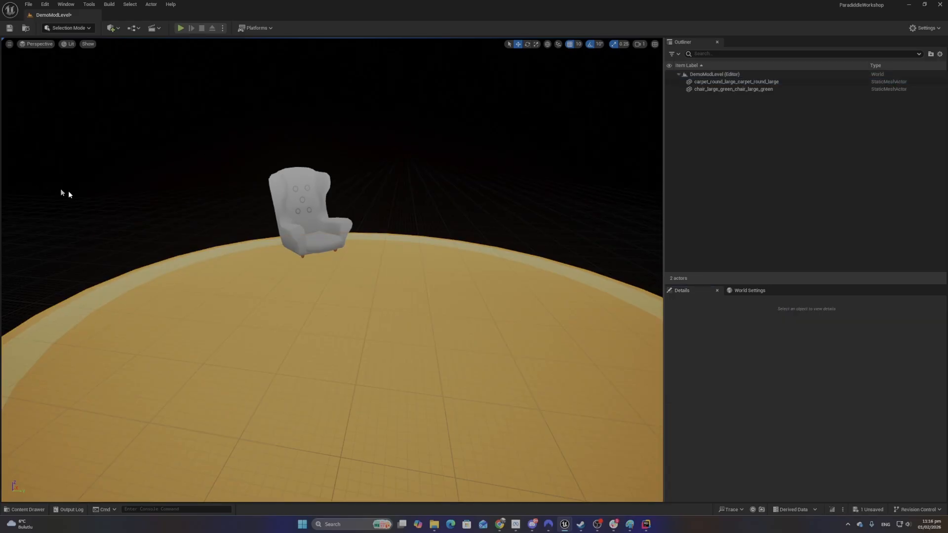
left_click(25, 509)
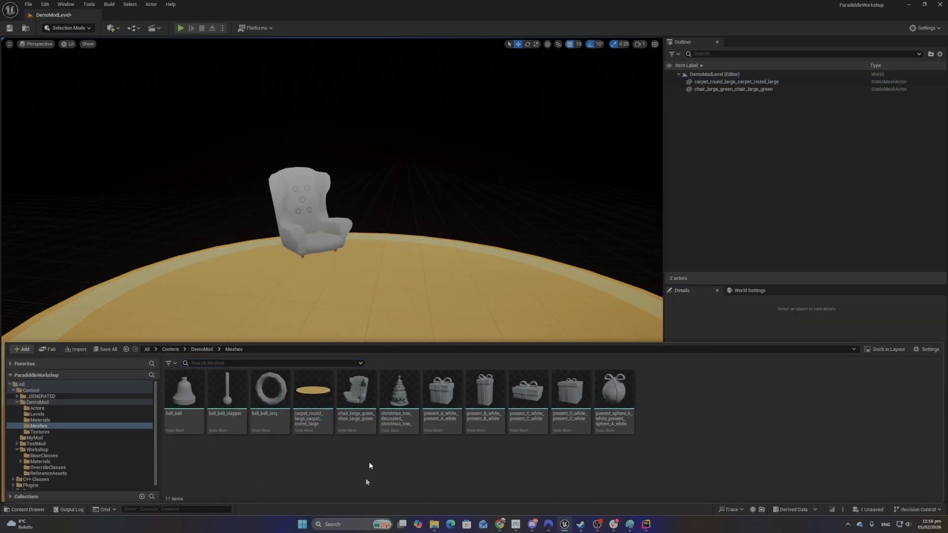
right_click_drag(166, 443, 166, 442)
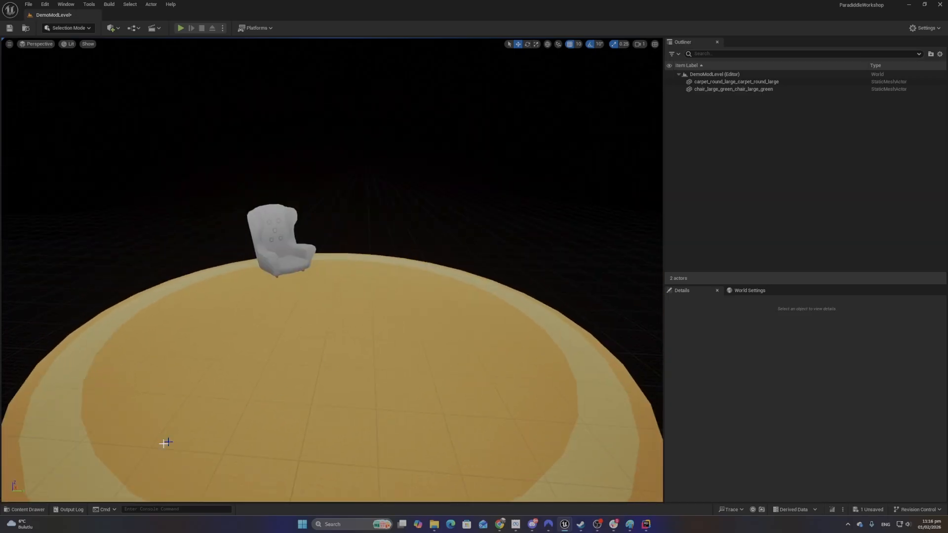
left_click(24, 510)
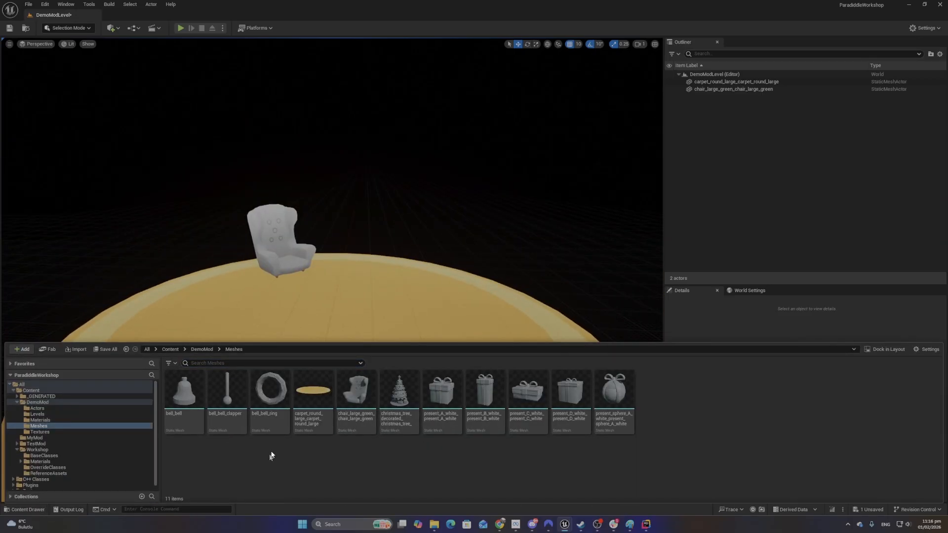
right_click_drag(370, 248, 87, 91)
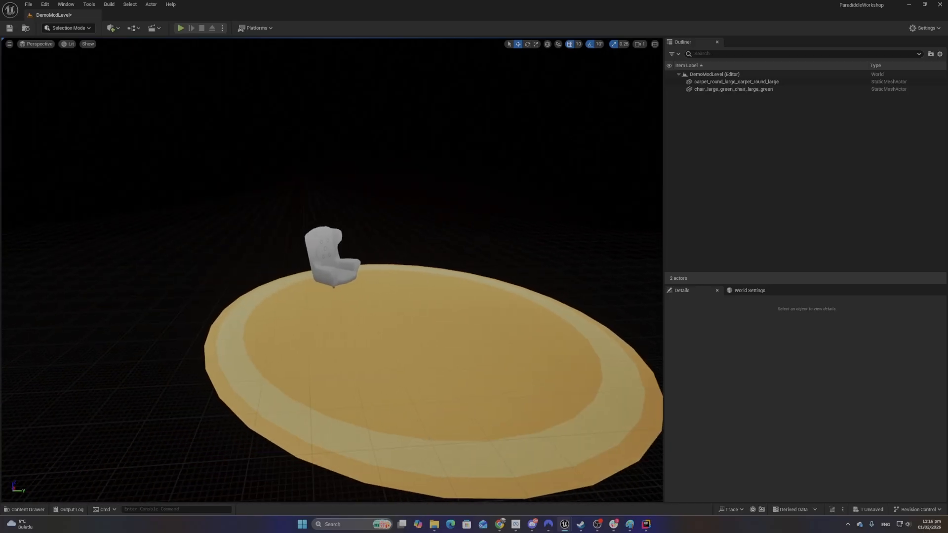
Save DemoModLevel
key("ctrl+s")
right_click_drag(279, 110, 279, 111)
right_click_drag(466, 312, 465, 311)
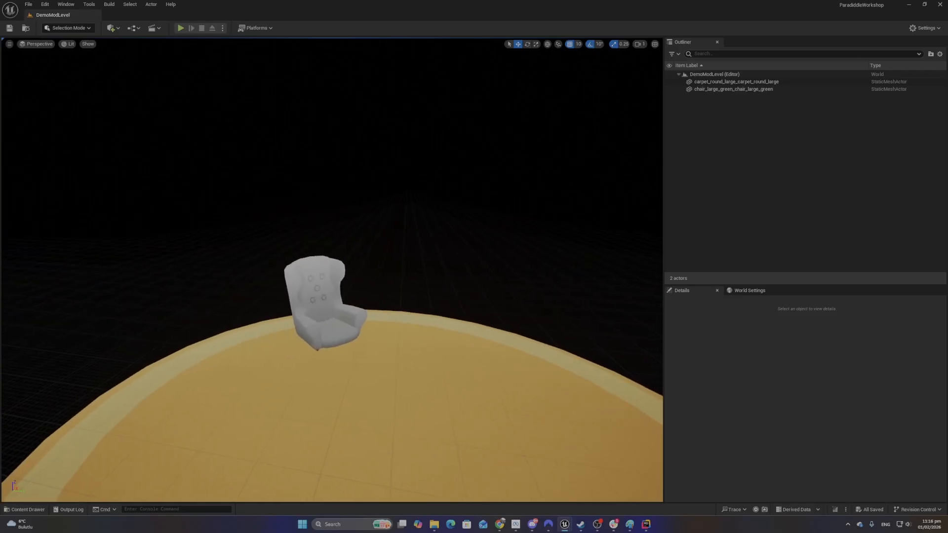
left_click(500, 524)
mouse_move(371, 382)
right_mouse_down()
mouse_move(371, 366)
mouse_move(418, 388)
mouse_move(371, 380)
right_mouse_up()
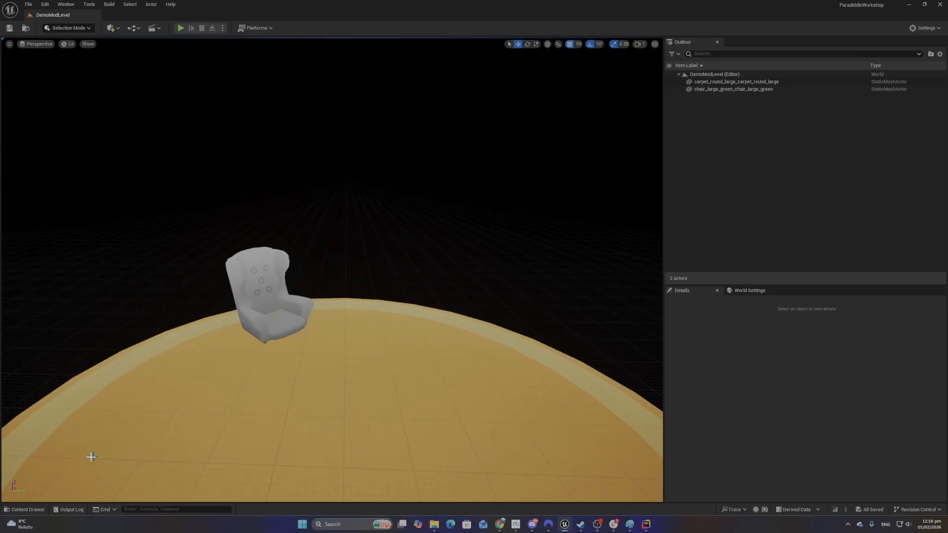
left_click(25, 510)
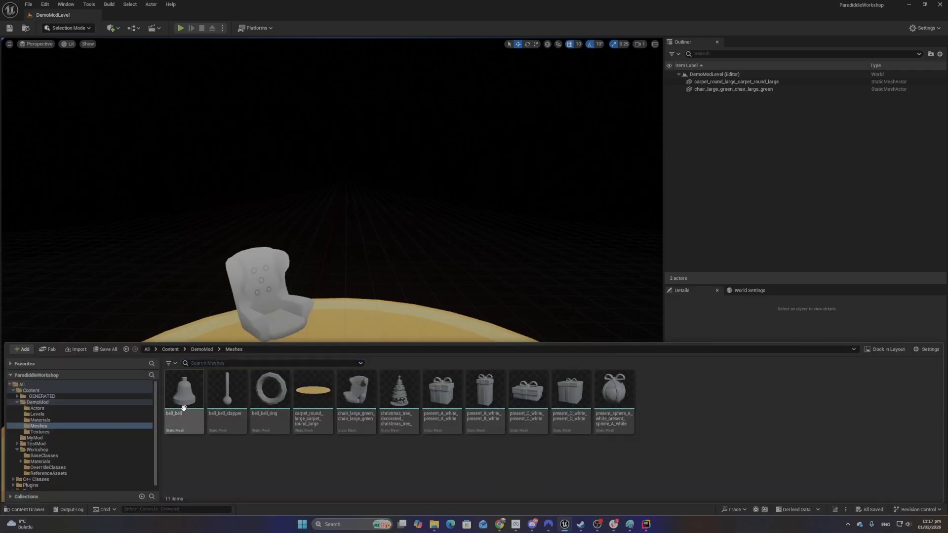
left_click(394, 241)
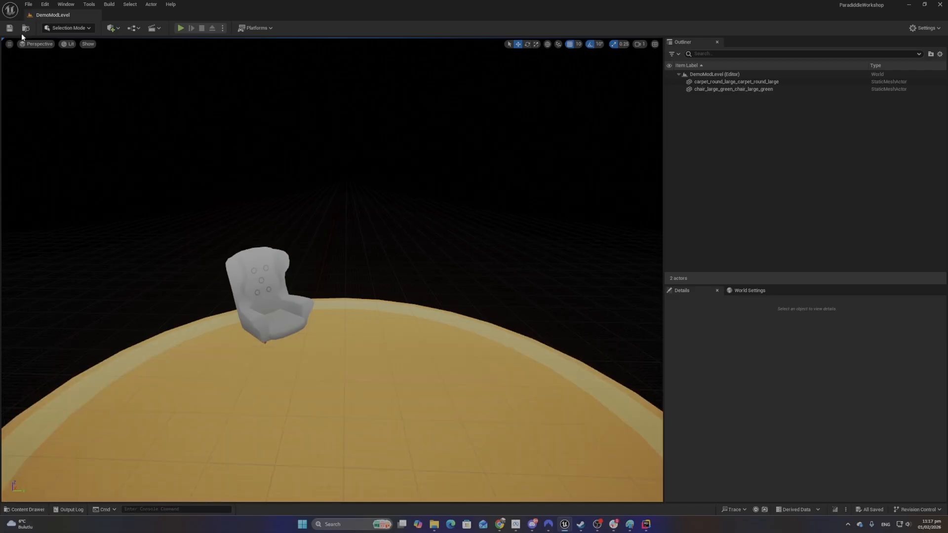
Add a Sky Light to the level
left_click(117, 29)
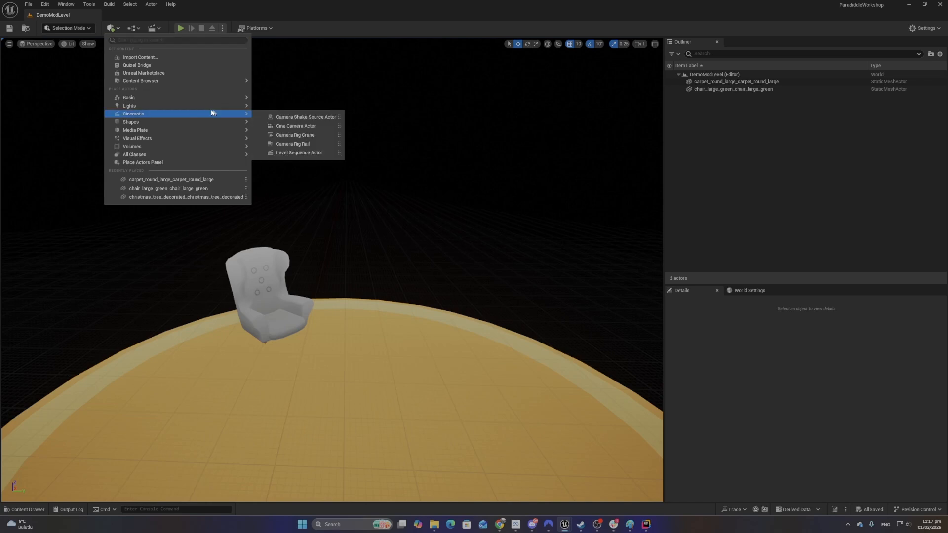
mouse_move(179, 105)
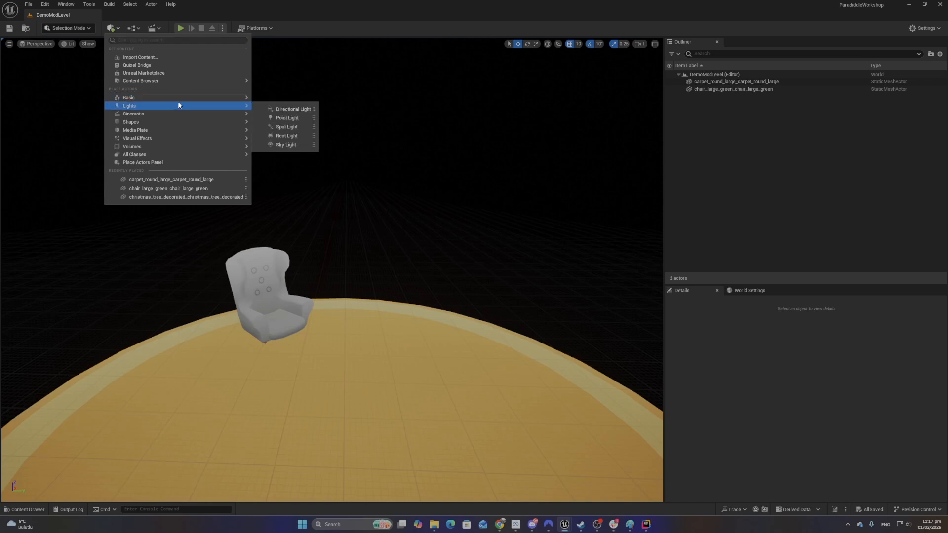
left_click(299, 145)
right_click_drag(376, 344, 358, 335)
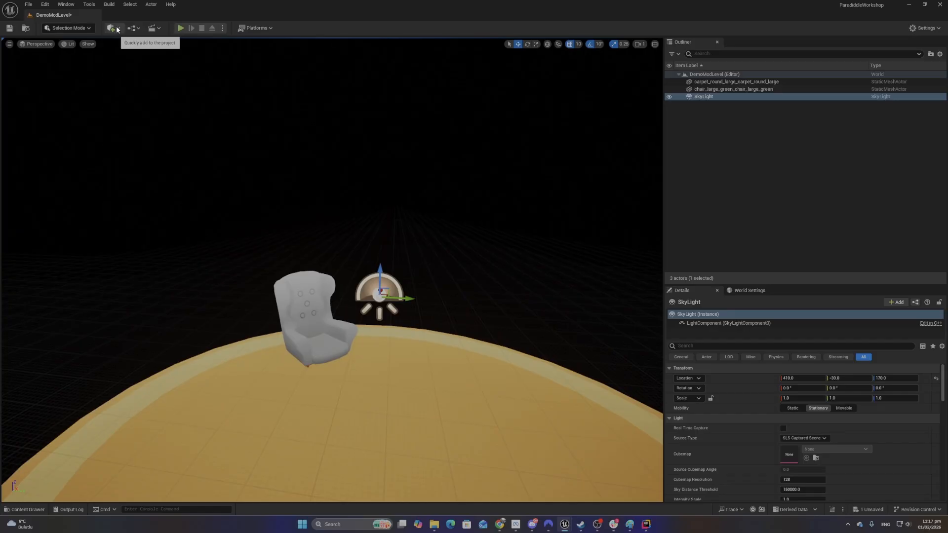
left_click(113, 28)
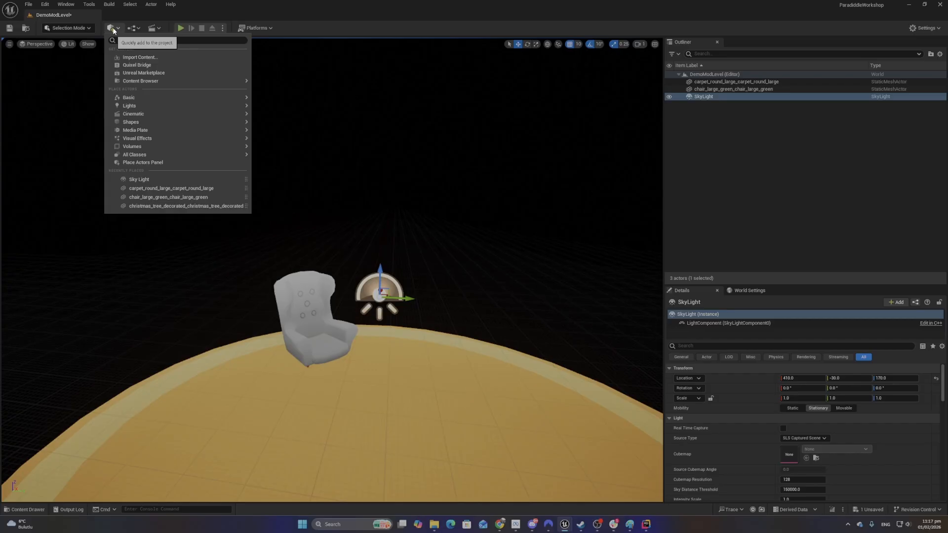
mouse_move(140, 105)
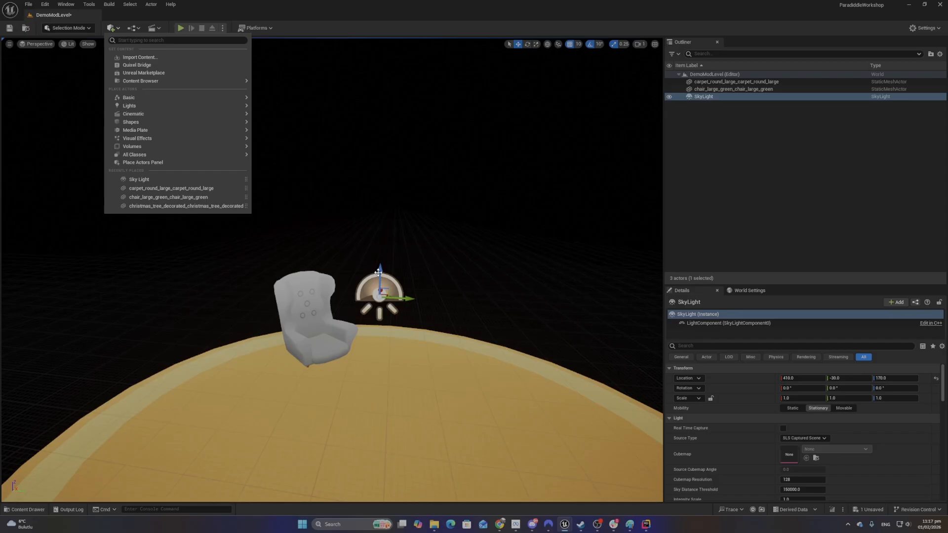
Set the Sky Light's mobility to Static and raise the light above the chair to Z 700
left_click(793, 408)
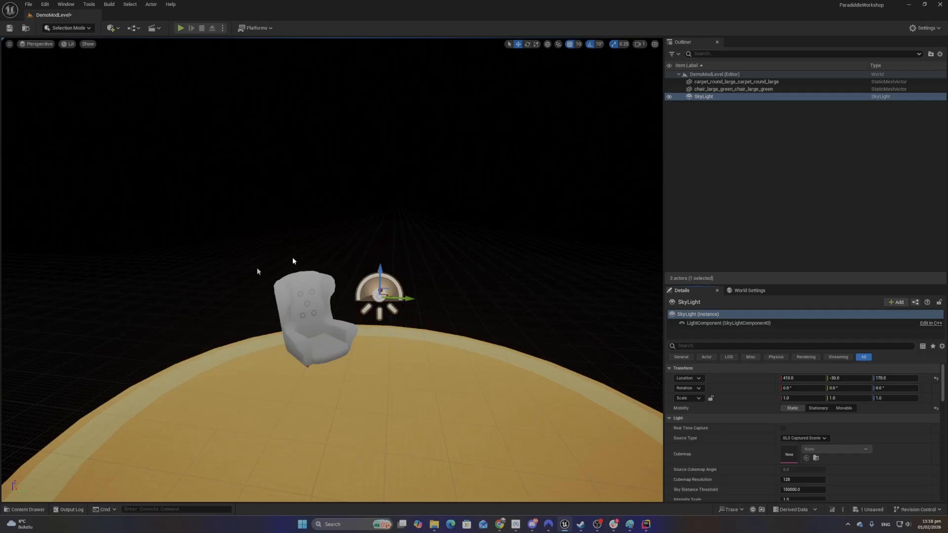
right_click_drag(413, 364, 552, 398)
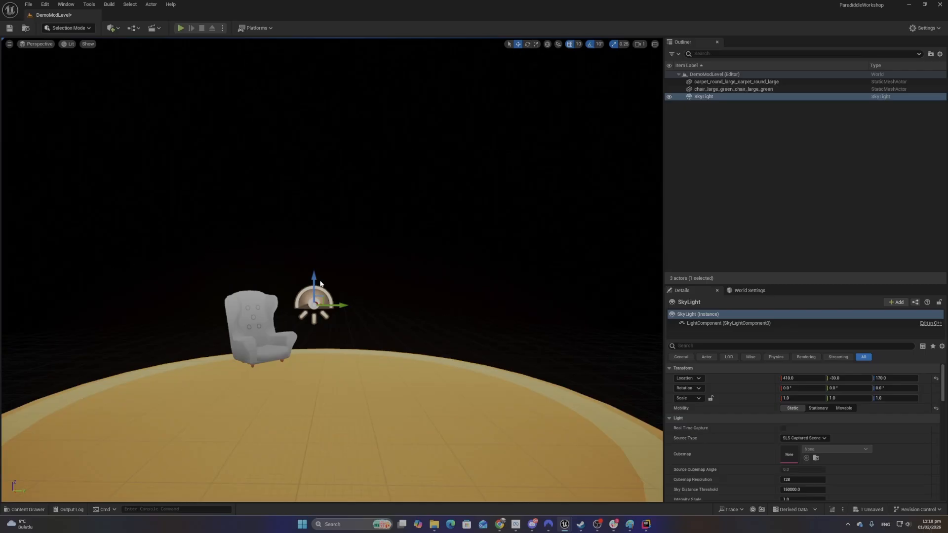
left_click_drag(320, 284, 320, 113)
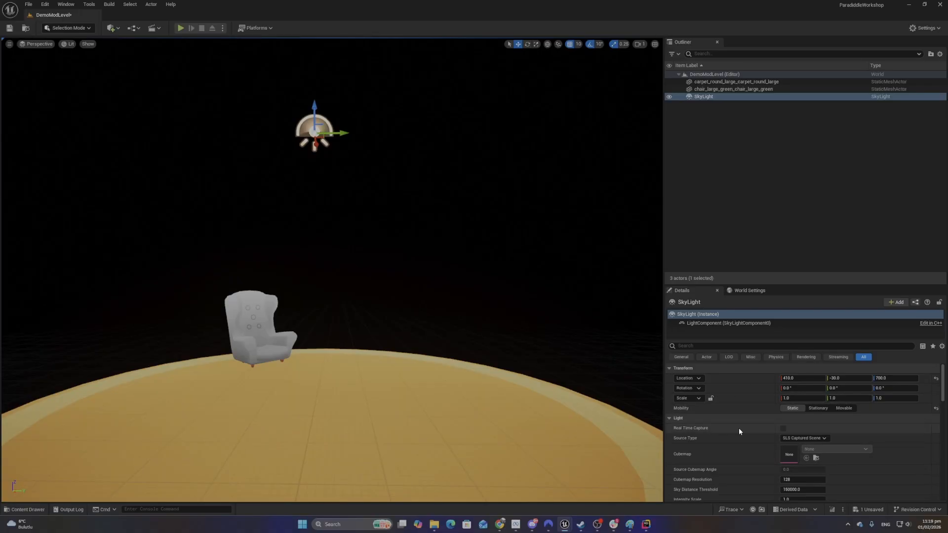
Change the Sky Light's mobility to Movable and save the level
left_click(817, 408)
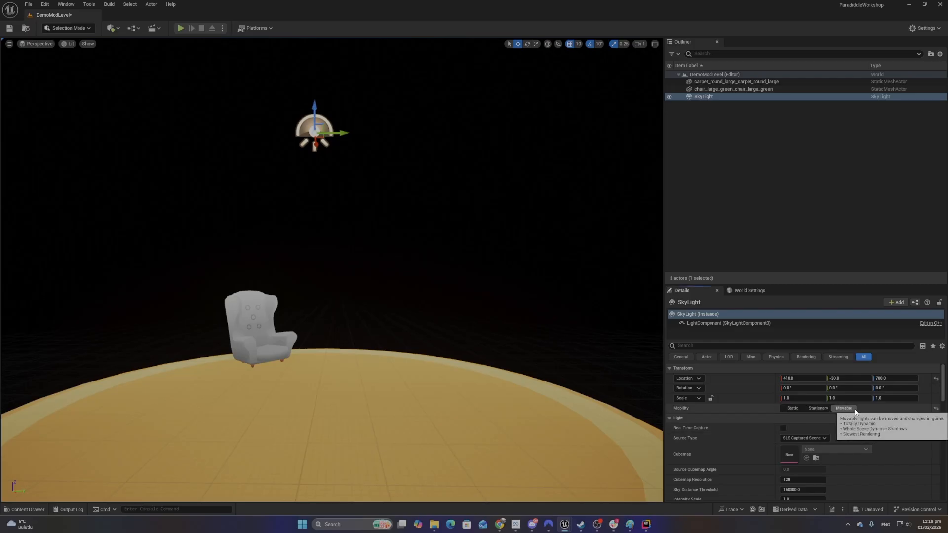
left_click(843, 409)
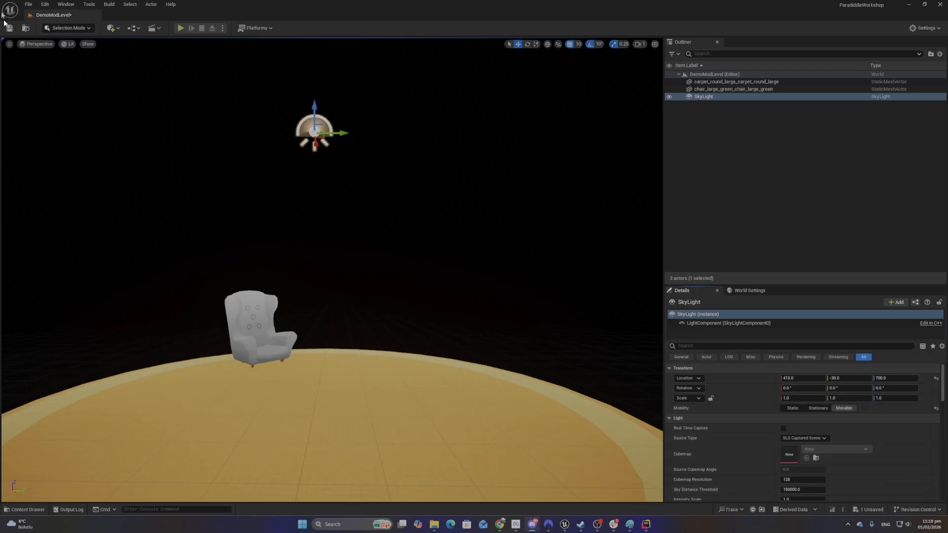
key("ctrl+s")
mouse_move(307, 252)
right_mouse_down()
mouse_move(296, 266)
mouse_move(316, 237)
mouse_move(312, 253)
right_mouse_up()
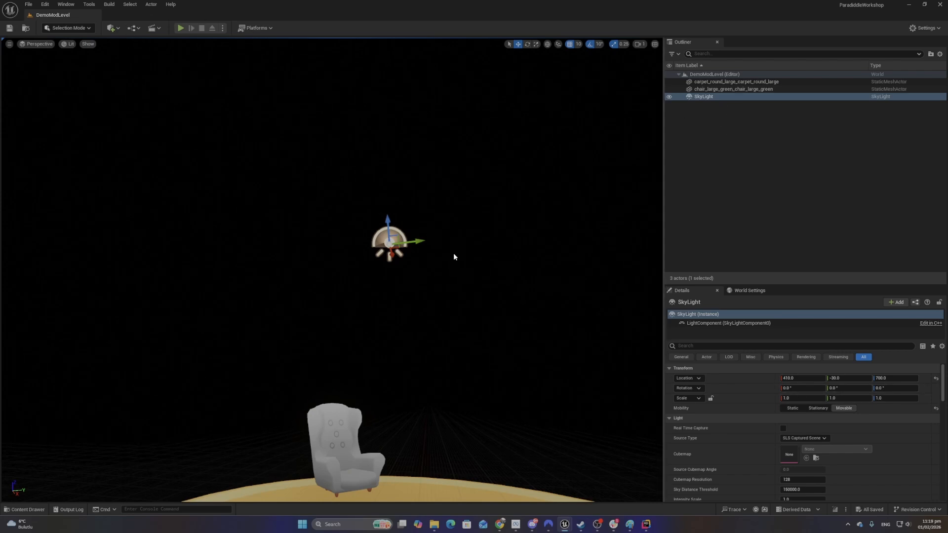
right_click_drag(454, 257, 452, 309)
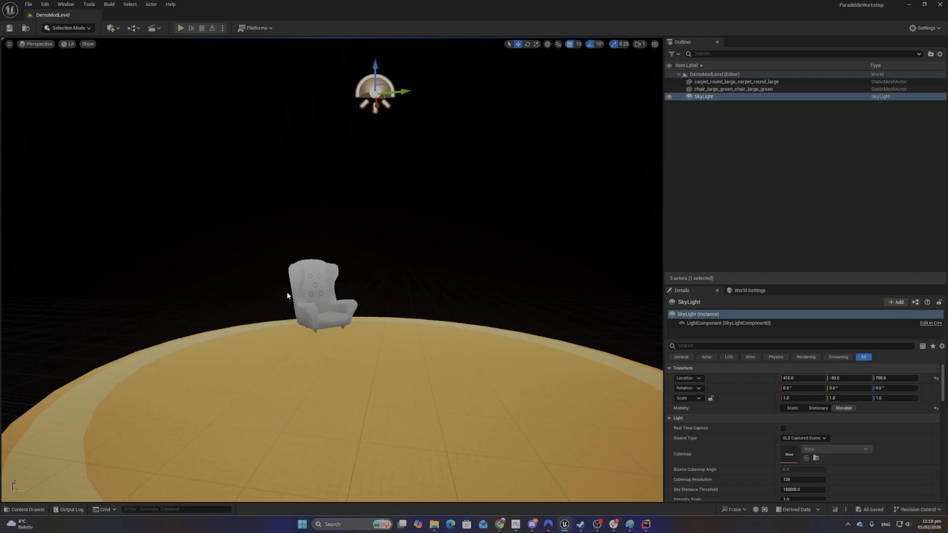
Open the DemoModManagerActor Blueprint from the DemoMod content and bring up its event graph
left_click(31, 509)
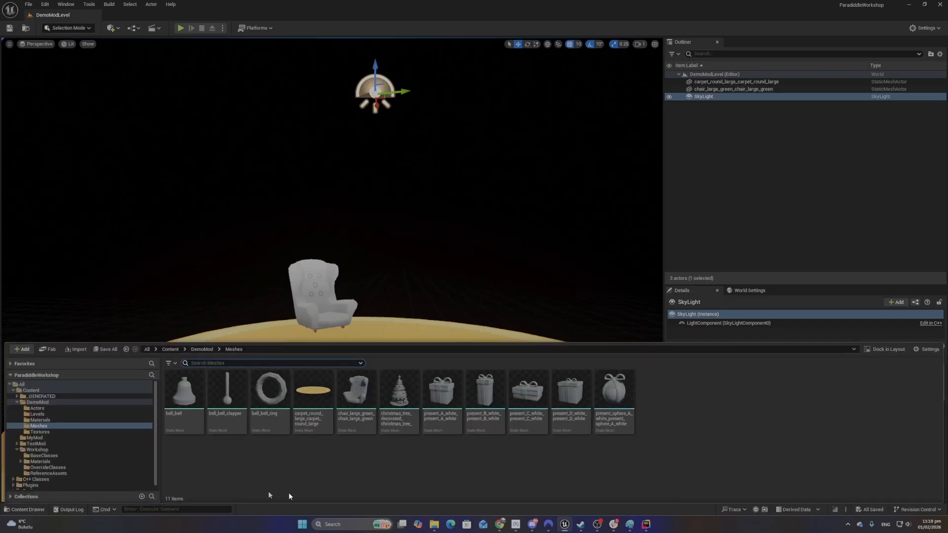
left_click(200, 349)
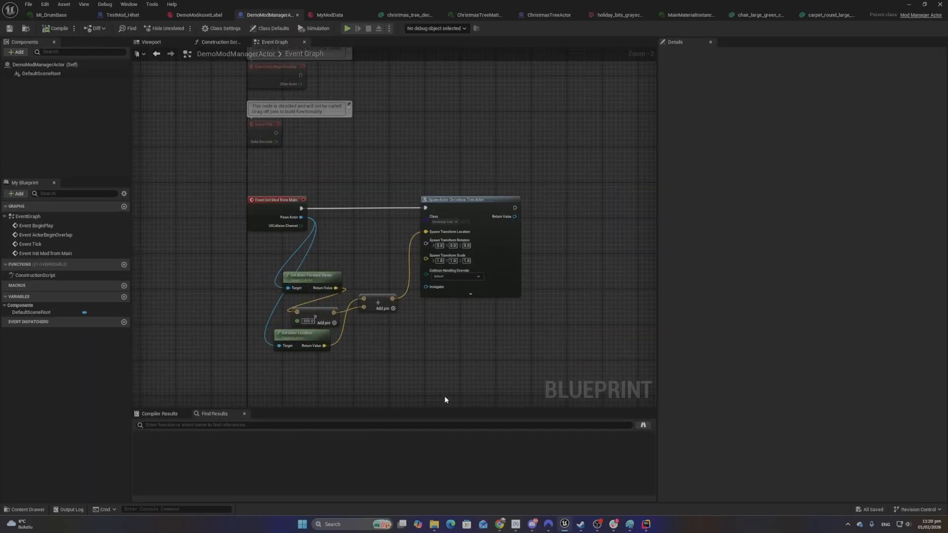
double_click(444, 395)
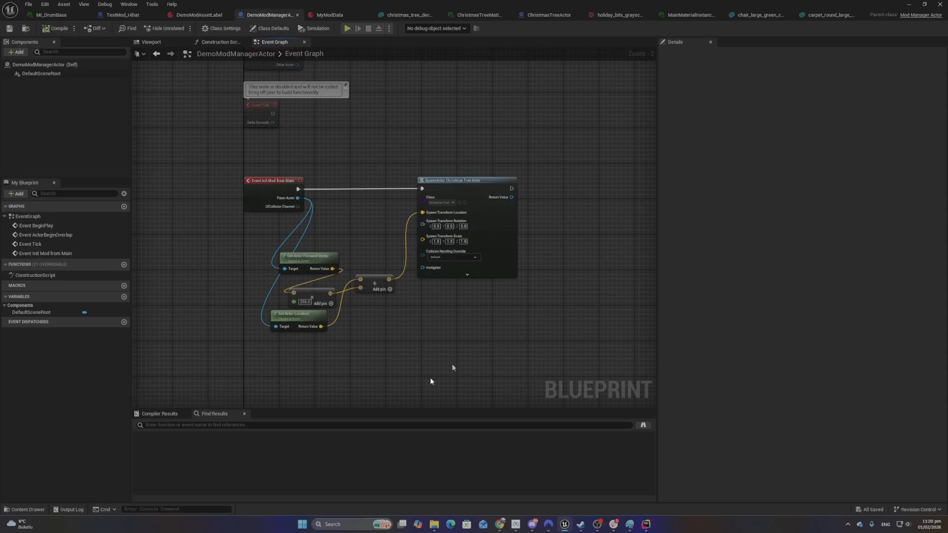
Search all Blueprints for "load mod map" and open the Load Mod Map node in ModMainMenuWidget's event graph
left_click(207, 426)
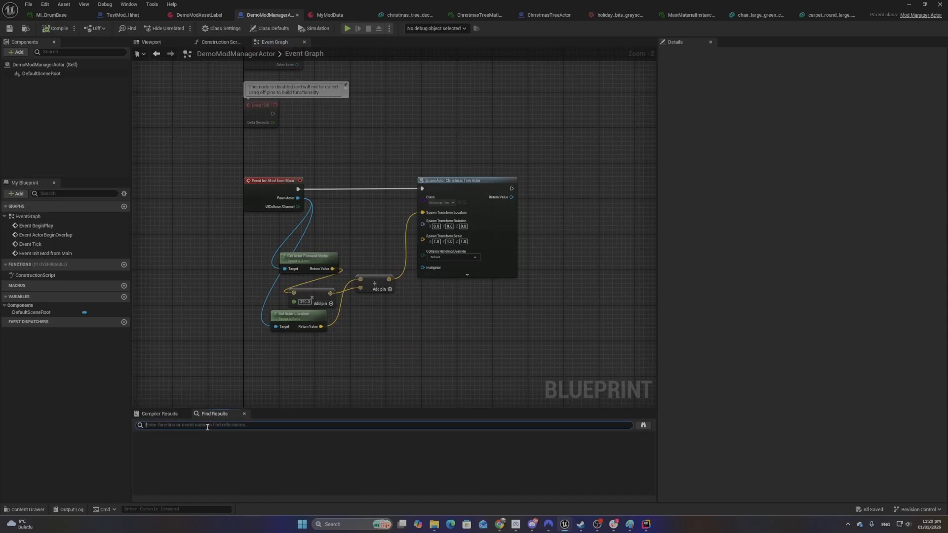
type("load mod map")
left_click(643, 425)
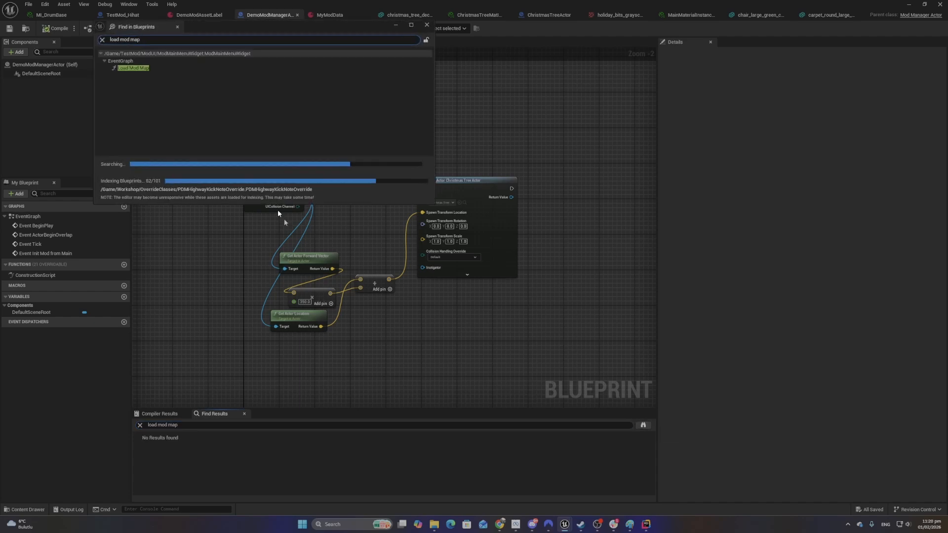
double_click(132, 68)
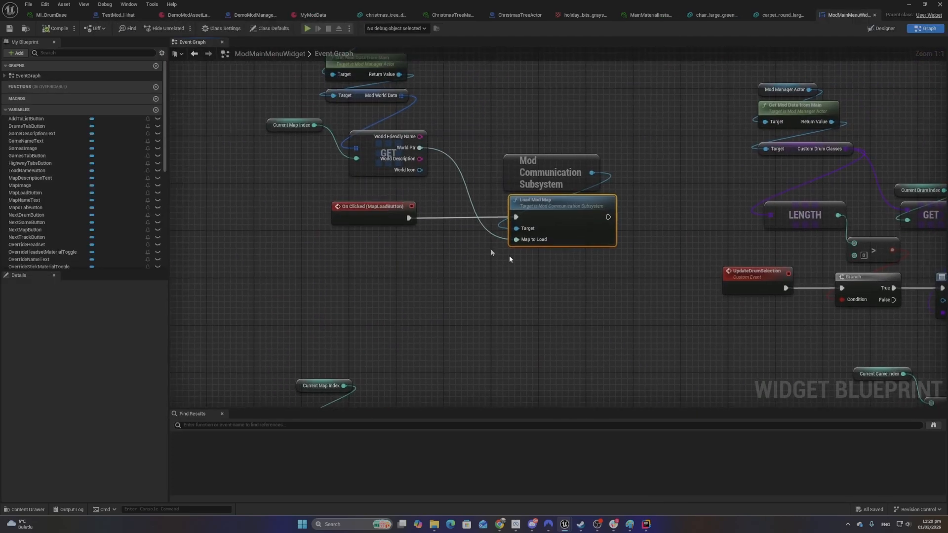
Examine the map-loading nodes in ModMainMenuWidget, from Mod Manager Actor and MapLoadButton's click event through to Load Mod Map
right_click_drag(421, 235, 474, 274)
left_click_drag(252, 96, 616, 359)
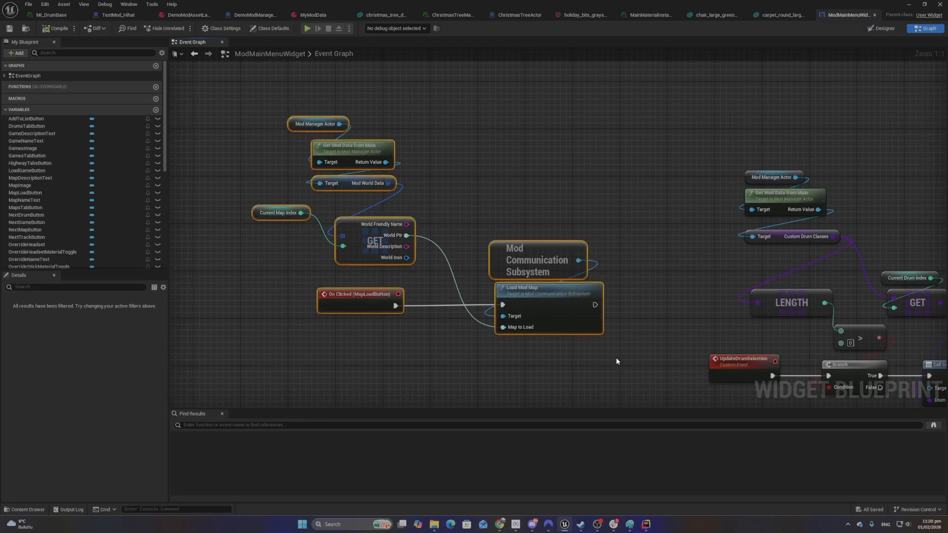
left_click(535, 364)
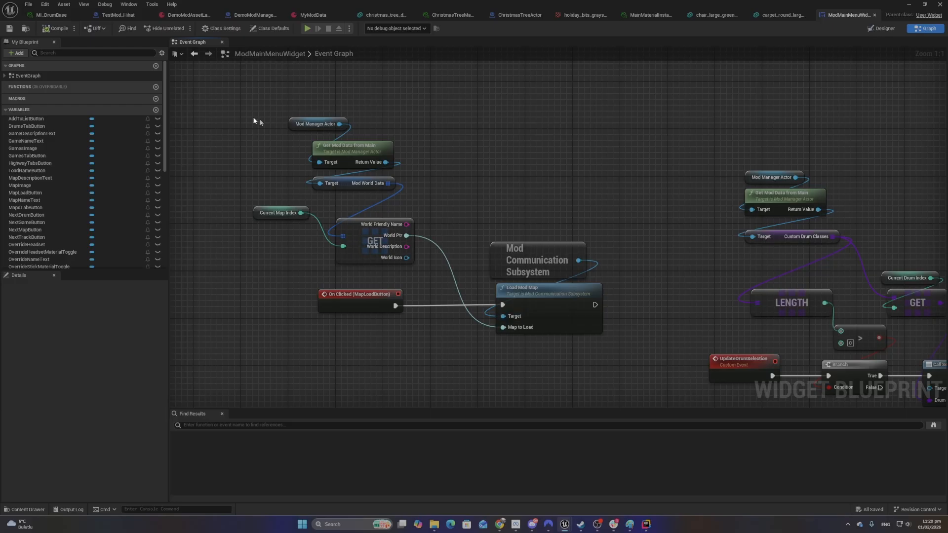
left_click_drag(255, 120, 523, 316)
left_click(540, 351)
left_click_drag(553, 102, 383, 368)
left_click(534, 340)
left_click_drag(563, 207, 649, 286)
mouse_move(467, 189)
left_mouse_down()
mouse_move(538, 320)
mouse_move(580, 354)
left_mouse_up()
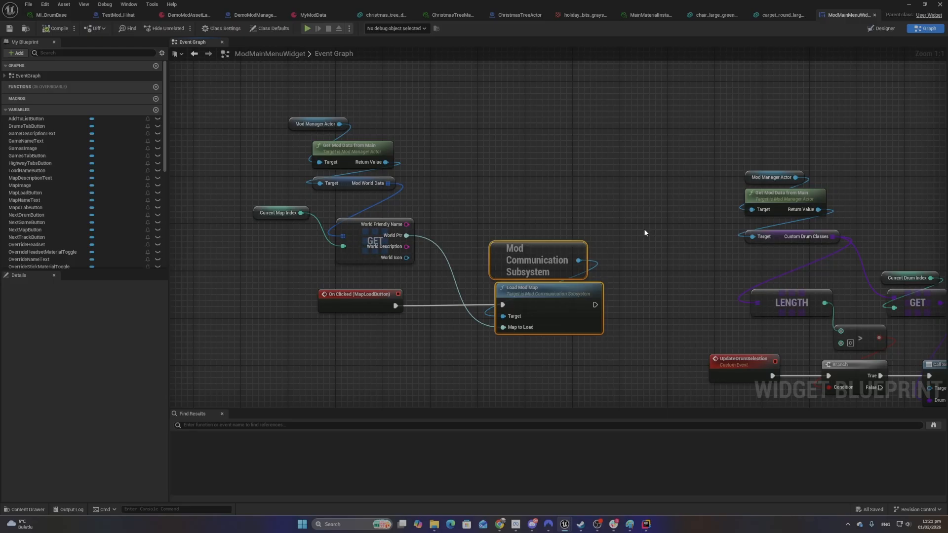
left_click(587, 90)
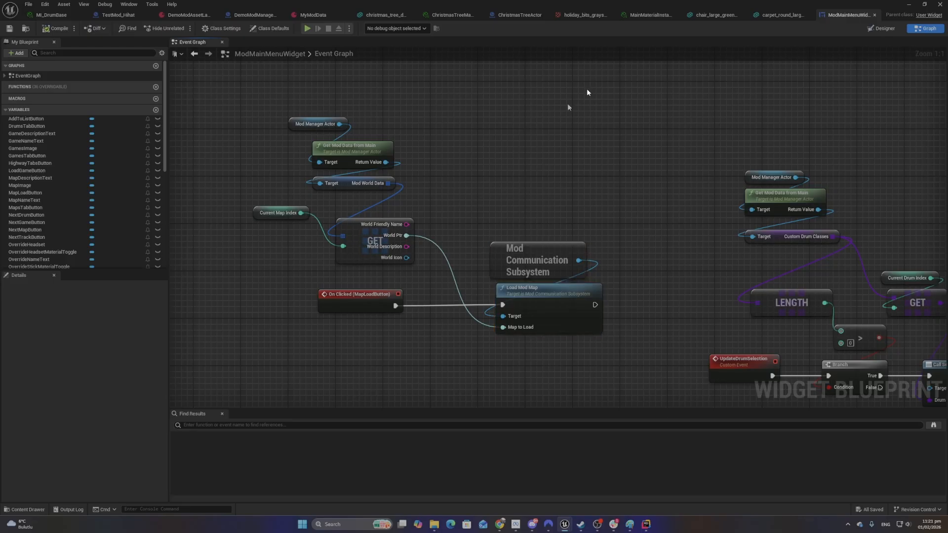
left_click_drag(596, 104, 283, 292)
left_click(476, 395)
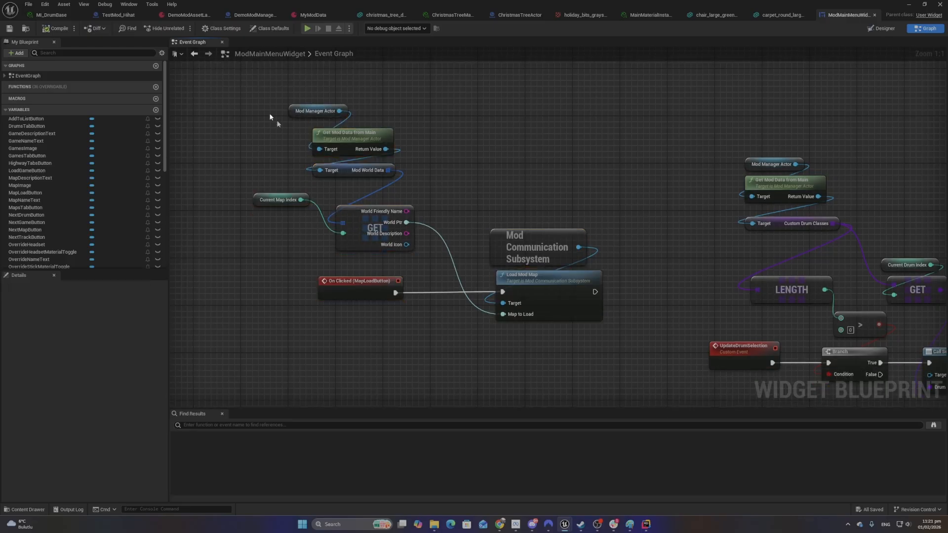
left_click_drag(248, 120, 587, 330)
left_click(626, 345)
left_click_drag(617, 66, 271, 290)
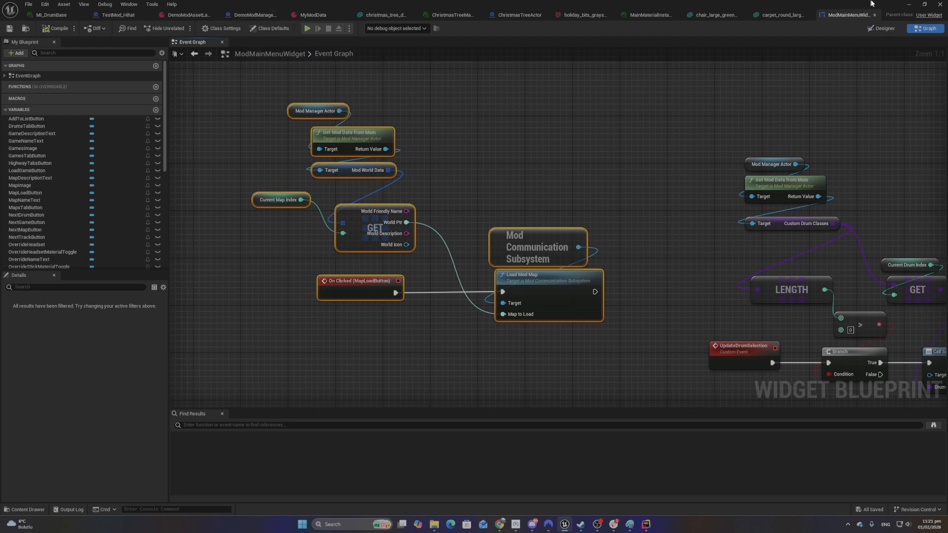
Switch to the DemoModManagerActor event graph and find free space below the Christmas tree spawn logic
left_click(247, 16)
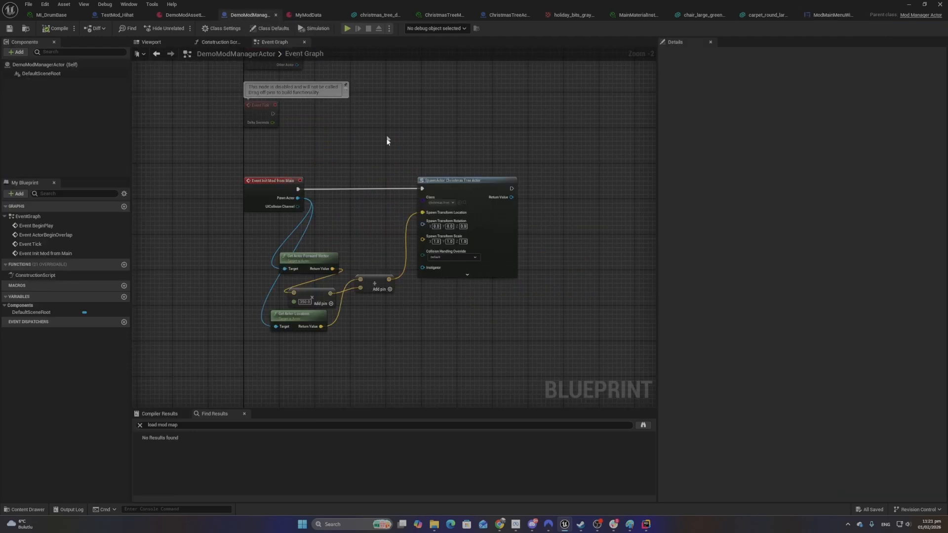
right_click(354, 328)
right_click(254, 327)
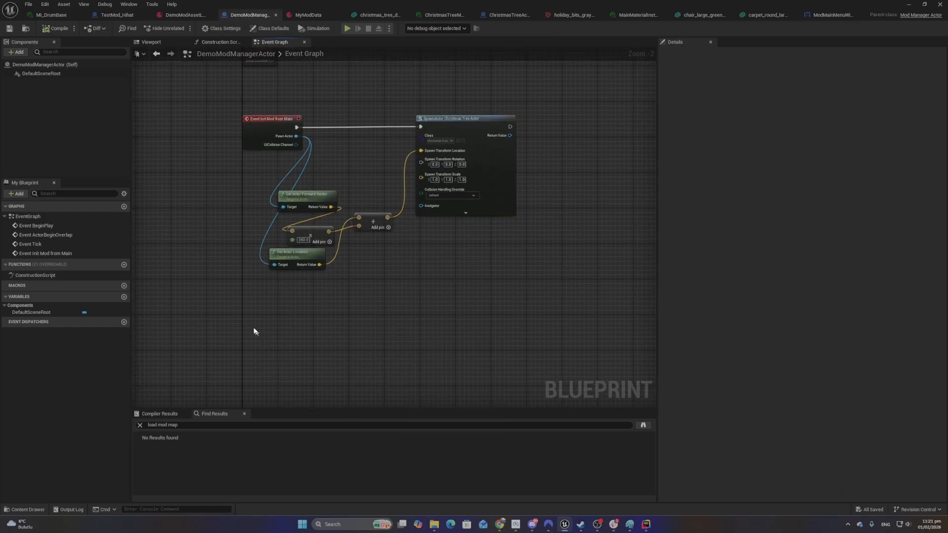
right_click_drag(440, 307, 481, 217)
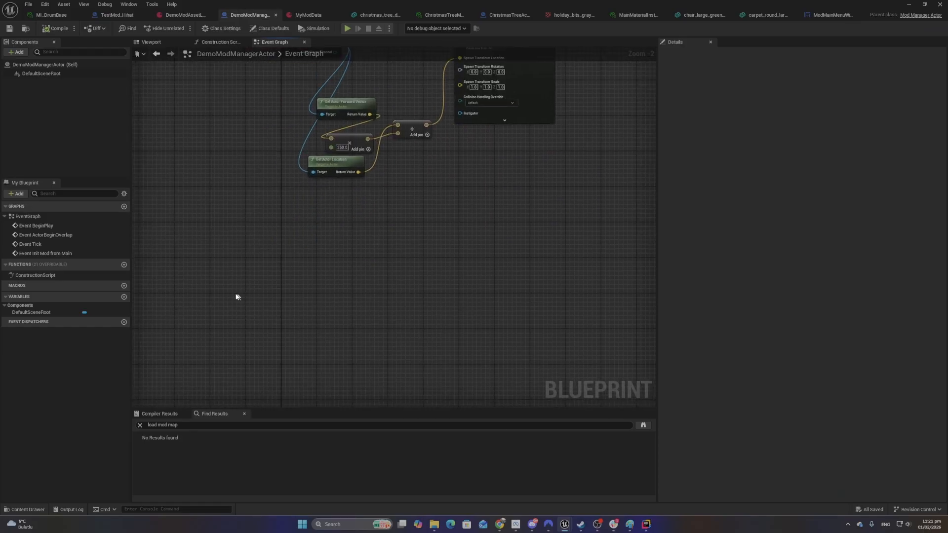
right_click(236, 293)
type("CXus")
key("BackSpace")
key("BackSpace")
key("BackSpace")
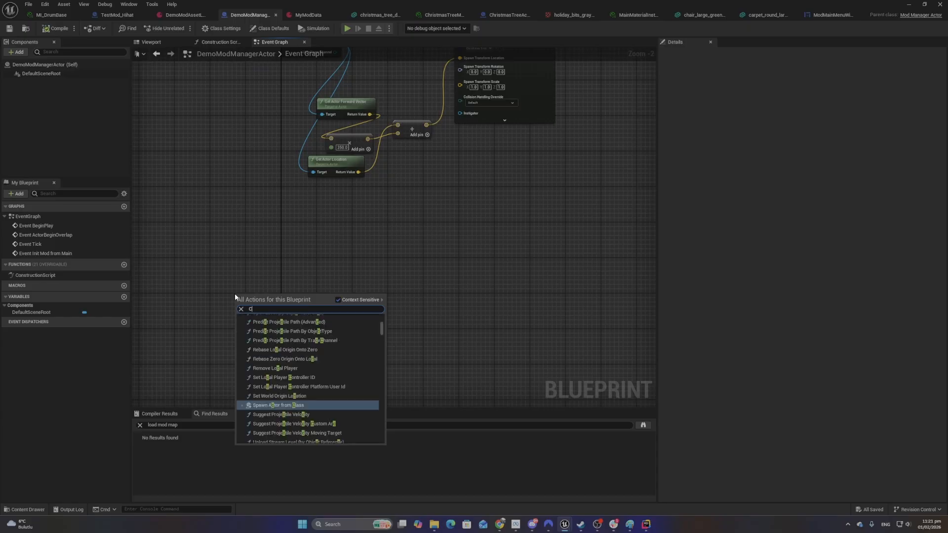
left_click(239, 288)
right_click_drag(315, 174, 293, 281)
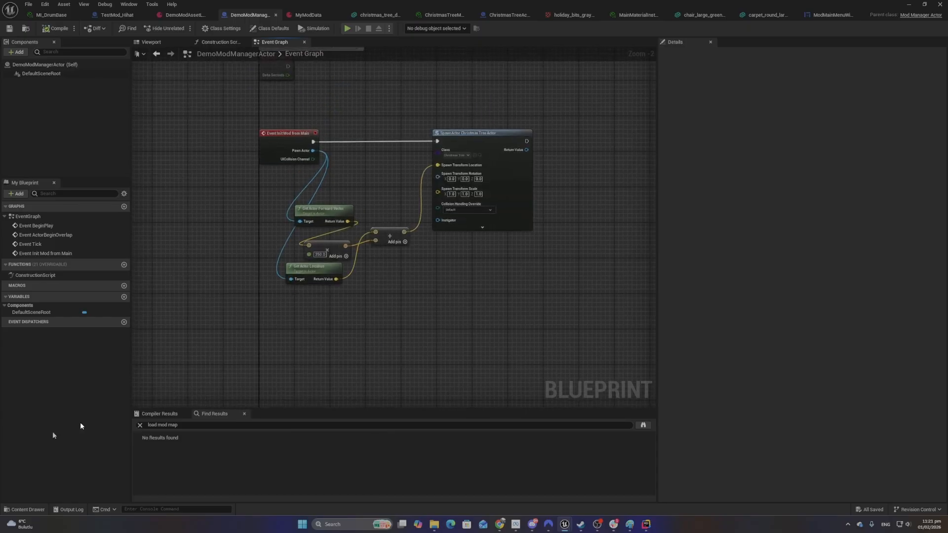
right_click_drag(288, 125, 299, 155)
left_click_drag(224, 139, 523, 336)
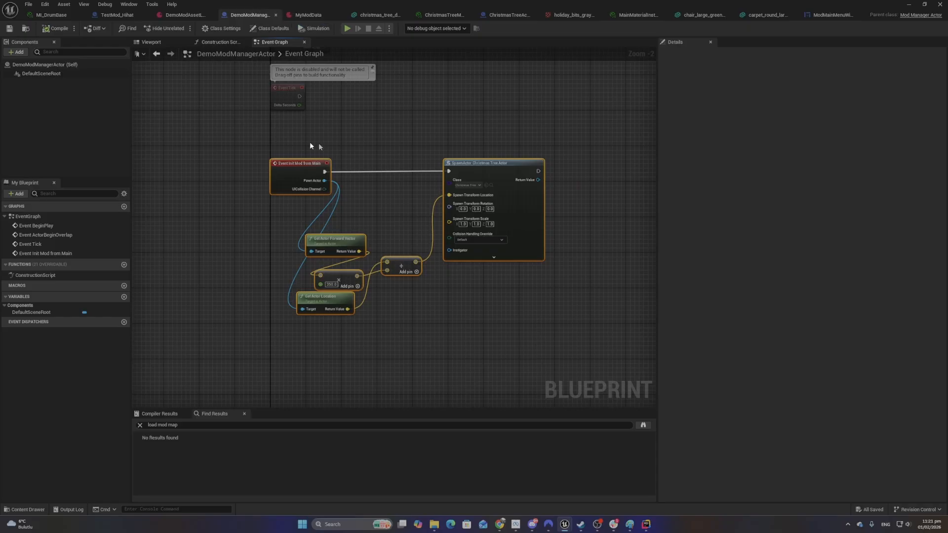
left_click(267, 283)
right_click_drag(267, 283, 300, 144)
right_click(258, 251)
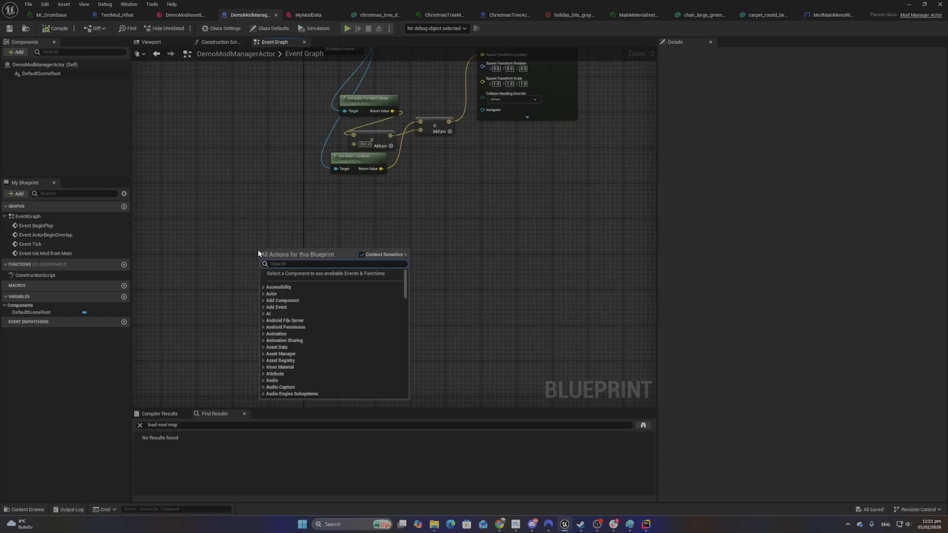
type("Custo")
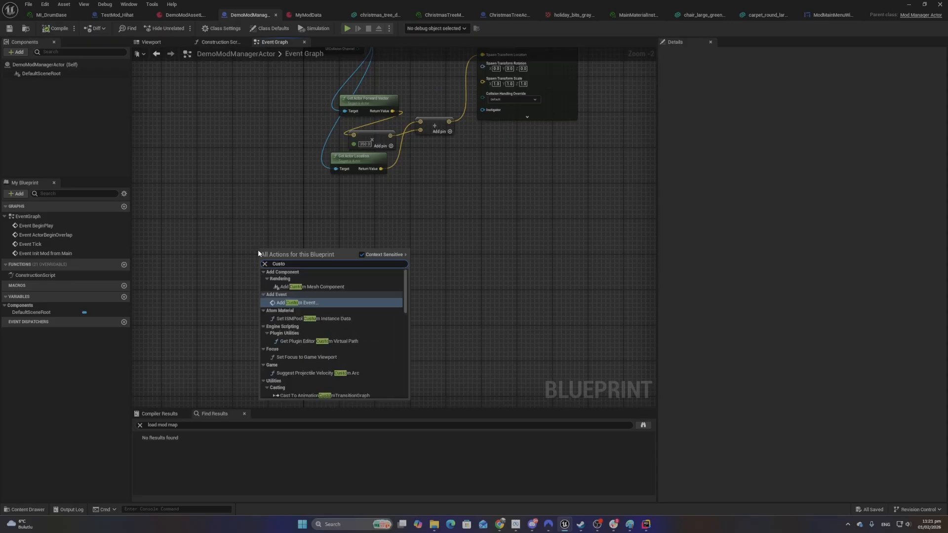
key("Return")
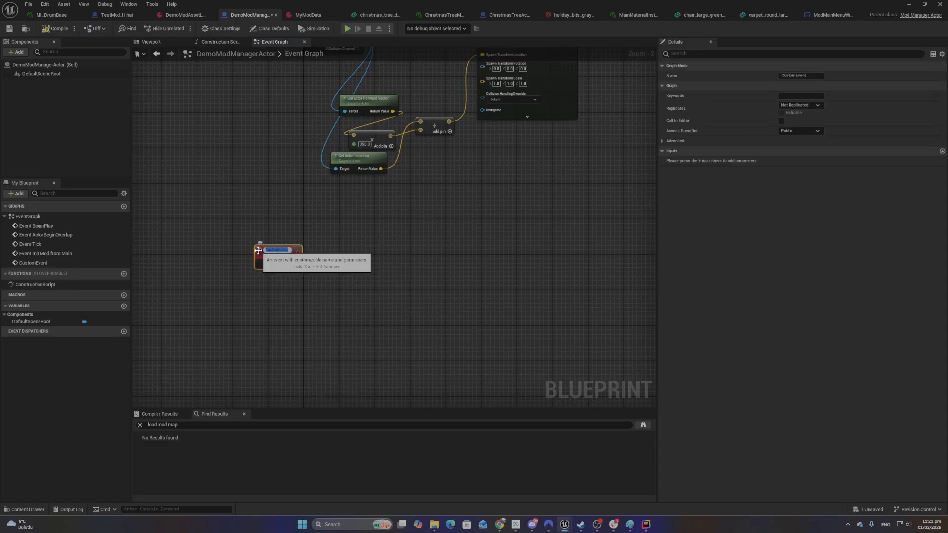
left_click(389, 252)
left_click_drag(377, 223, 234, 287)
key("Delete")
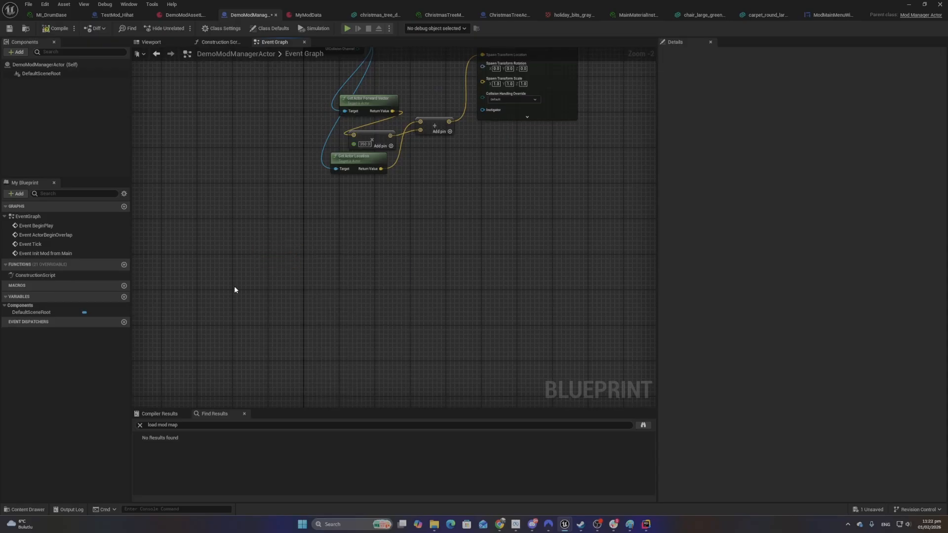
Add a custom event named InitModWithMapAddition in the empty area below the Christmas tree spawn logic
right_click(235, 289)
type("Custom")
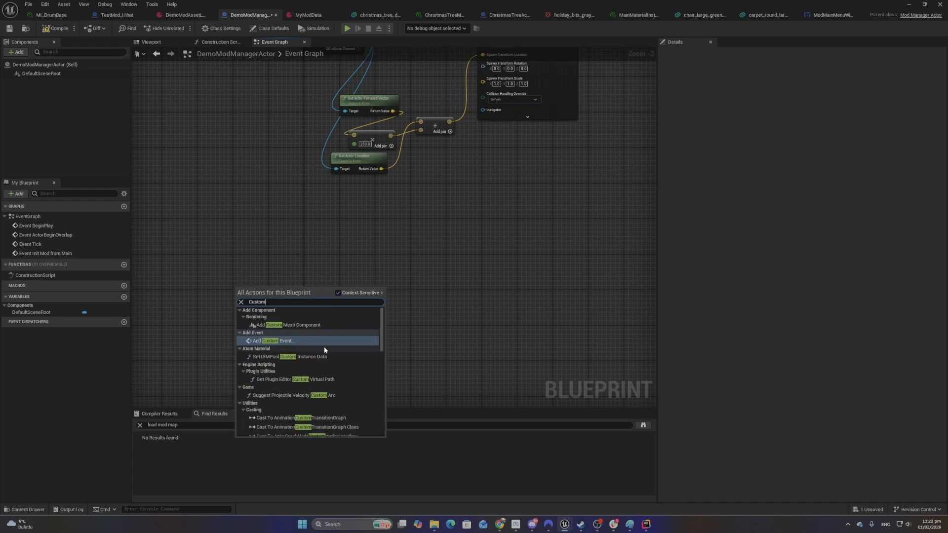
left_click(287, 341)
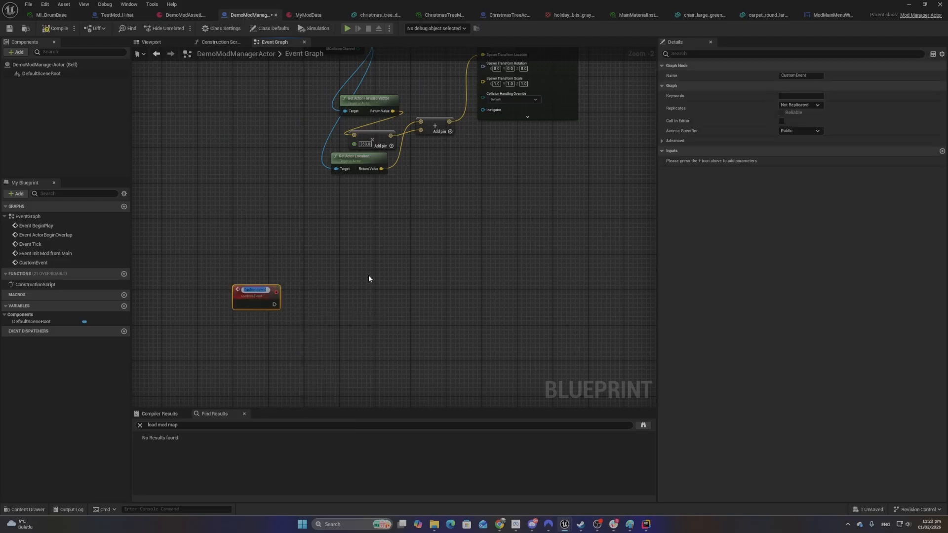
type("InitModWithMapAddition")
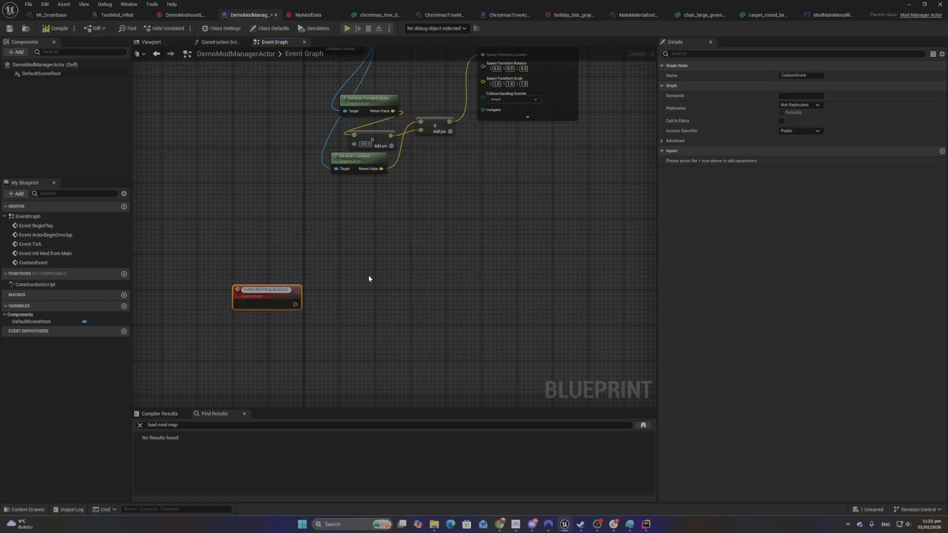
key("Return")
left_click(368, 275)
Disconnect Event Init Mod from Main from the SpawnActor Christmas Tree Actor node, then restore the execution link
right_click_drag(377, 221, 295, 312)
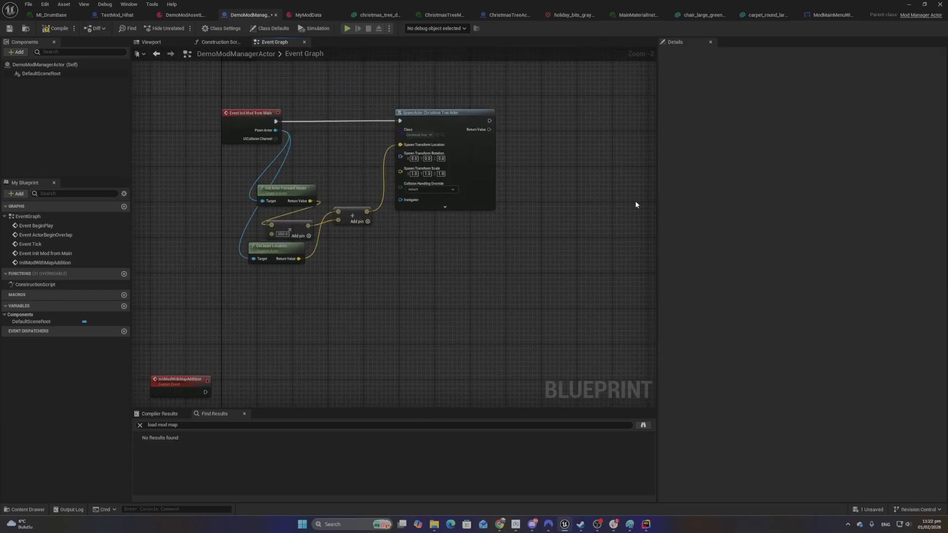
right_click(603, 146)
right_click_drag(438, 311, 481, 238)
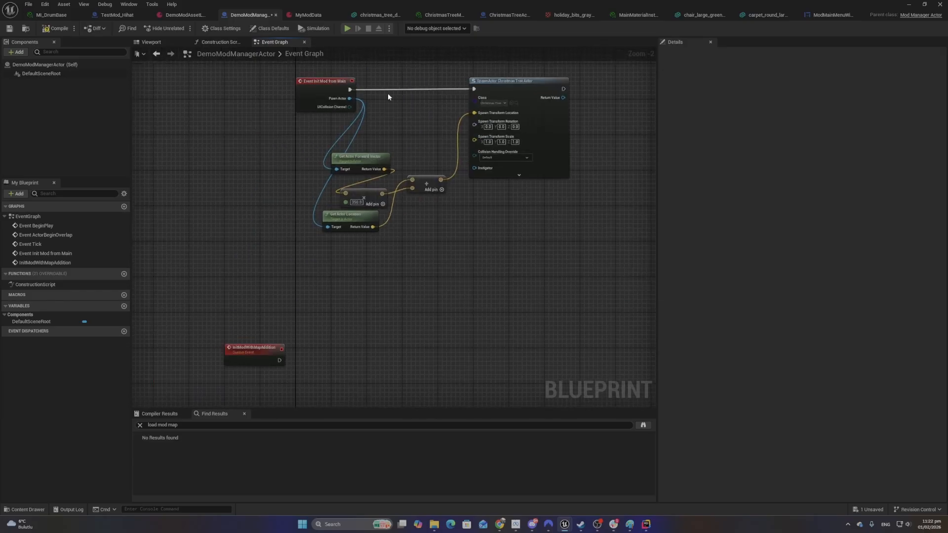
left_click(350, 90, "alt")
left_click_drag(320, 87, 297, 87)
right_click_drag(363, 82, 362, 170)
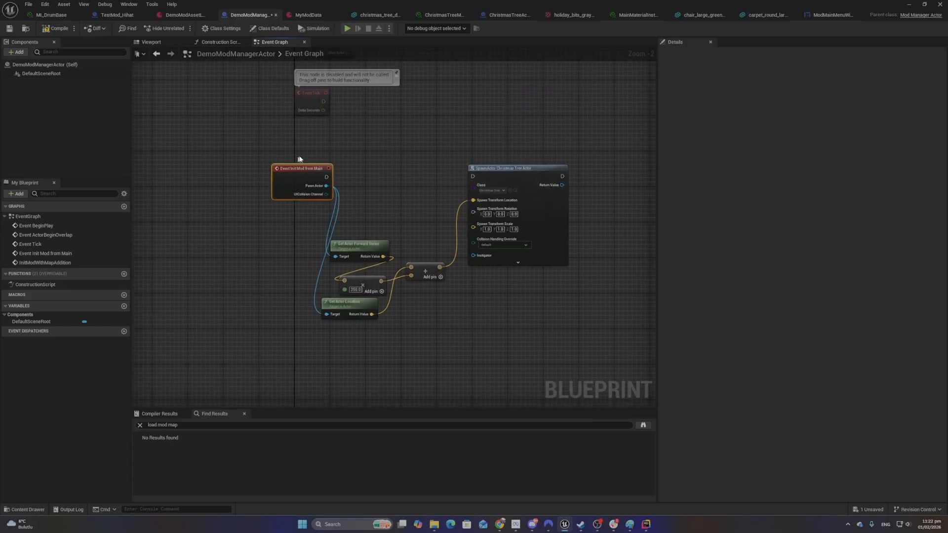
left_click_drag(324, 173, 473, 177)
left_click(418, 177, "alt")
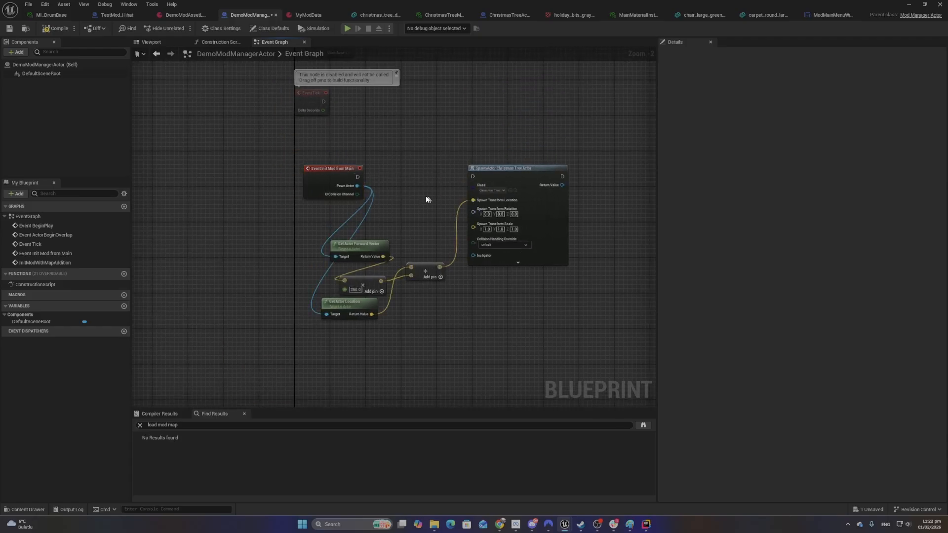
scroll(354, 200, "up", 2)
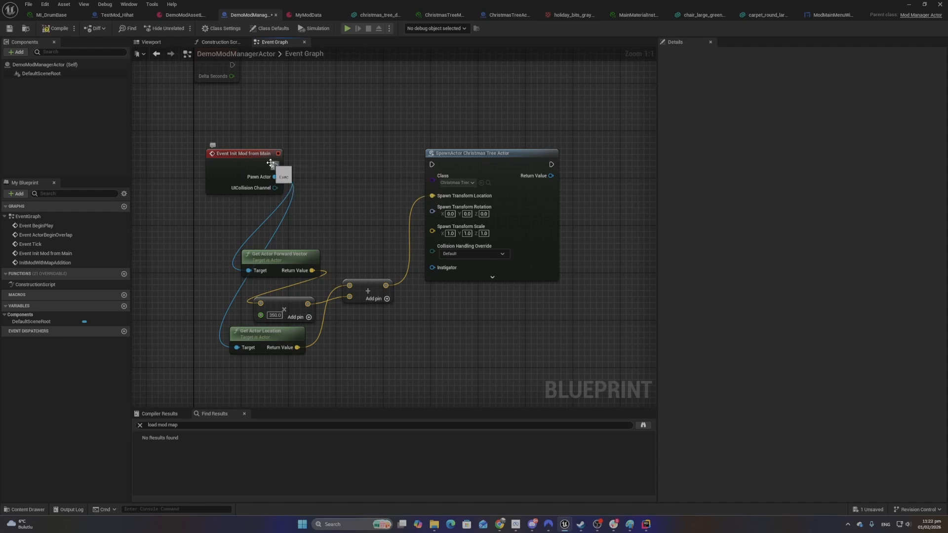
left_click_drag(274, 167, 432, 164)
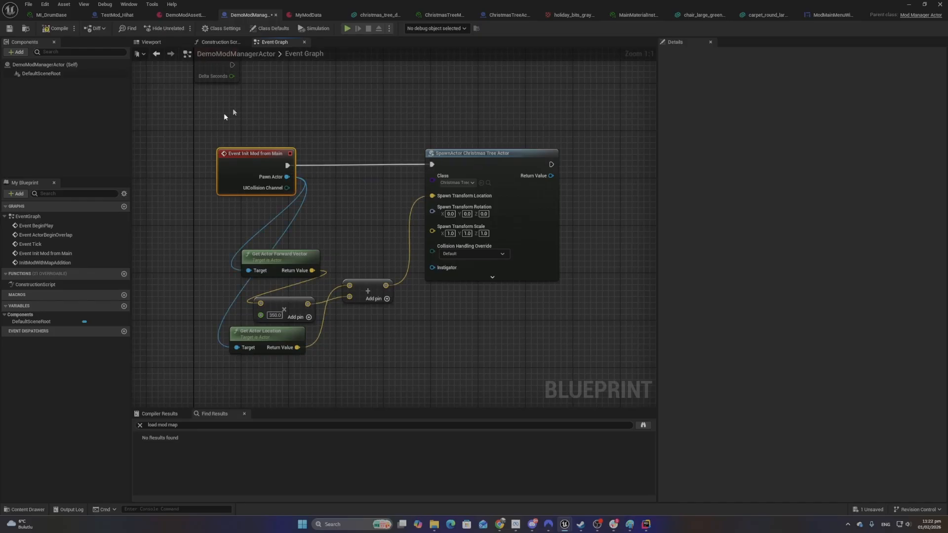
Examine the Event Init Mod from Main node, the Christmas Tree spawn node it runs, and the spawn node's unused execution output
left_click(195, 127)
left_click_drag(191, 138, 292, 234)
right_click_drag(372, 226, 373, 226)
left_click(336, 226)
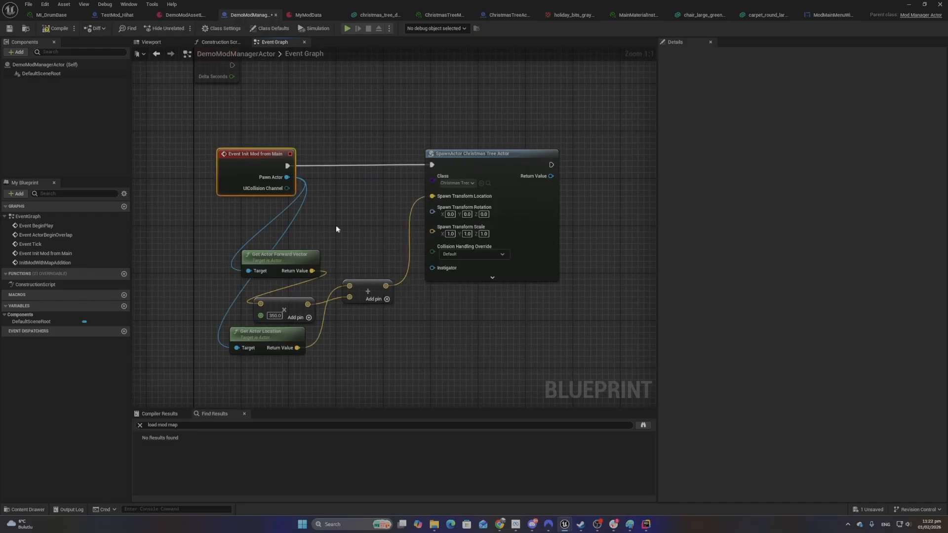
left_click_drag(375, 116, 588, 305)
left_click(626, 229)
right_click_drag(625, 229, 414, 233)
left_click(330, 169)
left_click(340, 173)
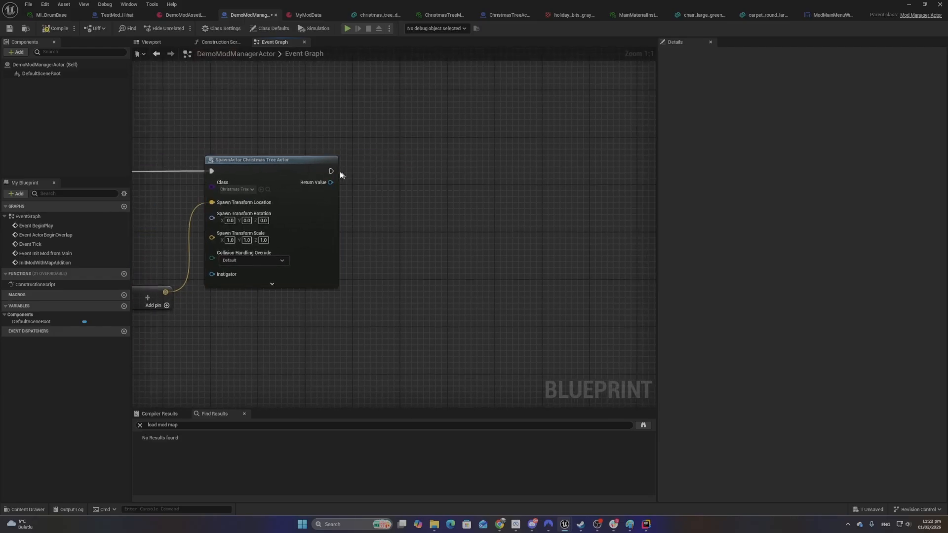
left_click_drag(331, 171, 529, 167)
left_click(540, 149)
right_click_drag(346, 158, 592, 154)
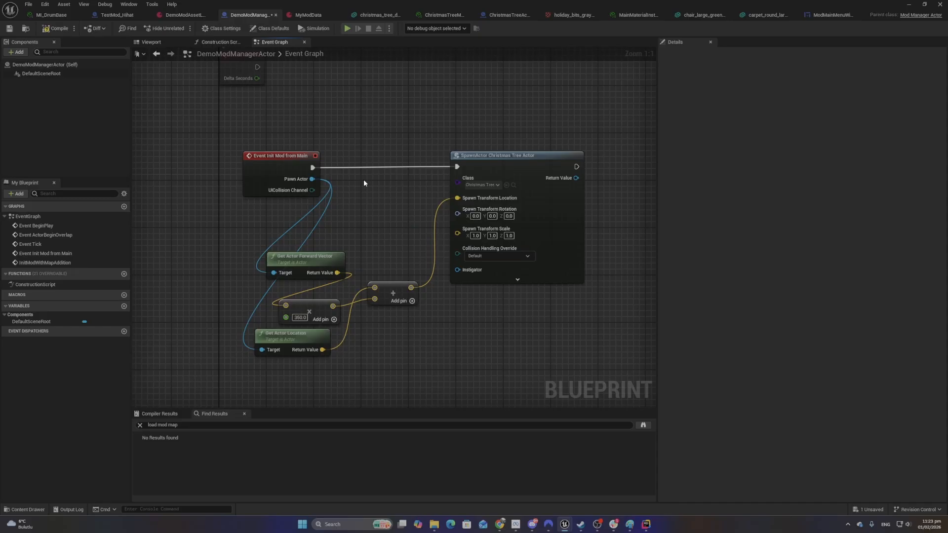
Replace Event Init Mod from Main's link to the Christmas tree spawn with a call to Init Mod with Map Addition, aligning both nodes
left_click(378, 167, "alt")
right_click_drag(357, 227, 362, 172)
left_click_drag(319, 113, 350, 116)
type("nitmod")
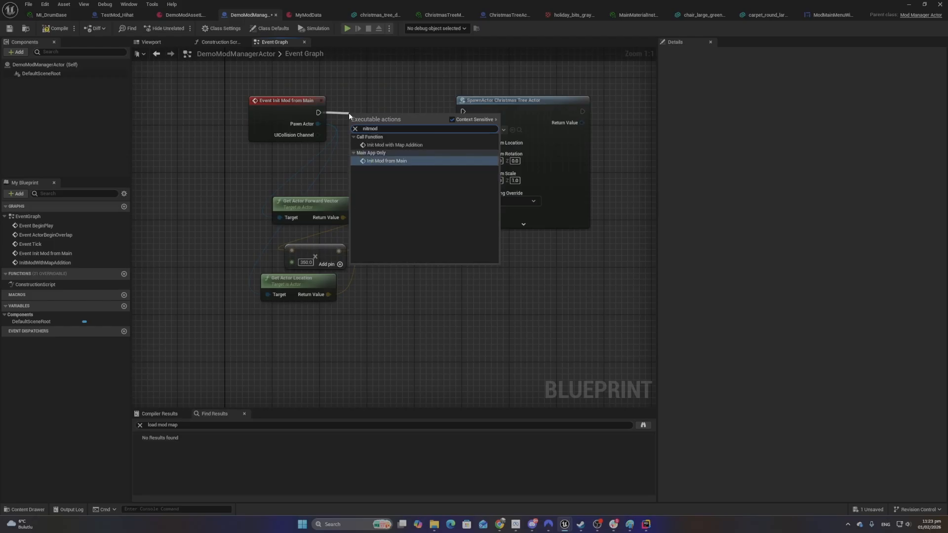
key("Up")
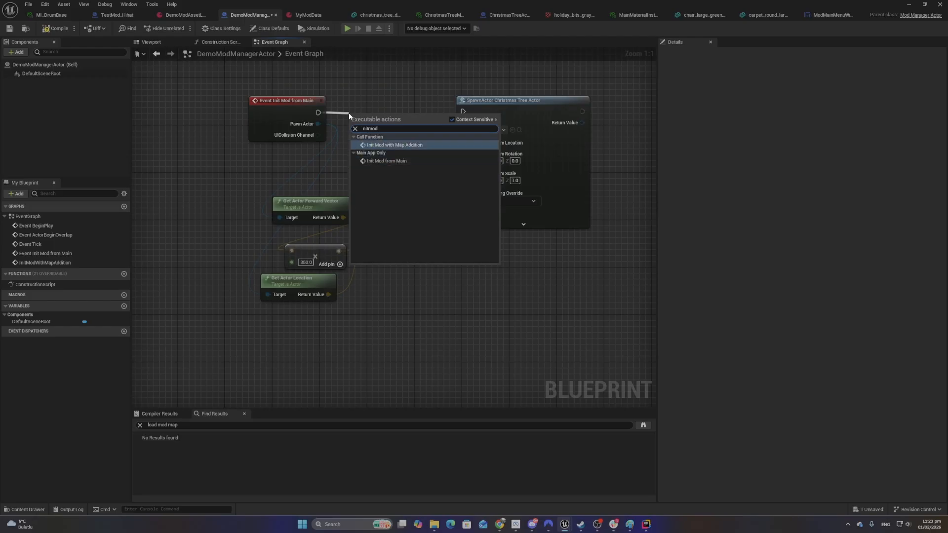
key("Return")
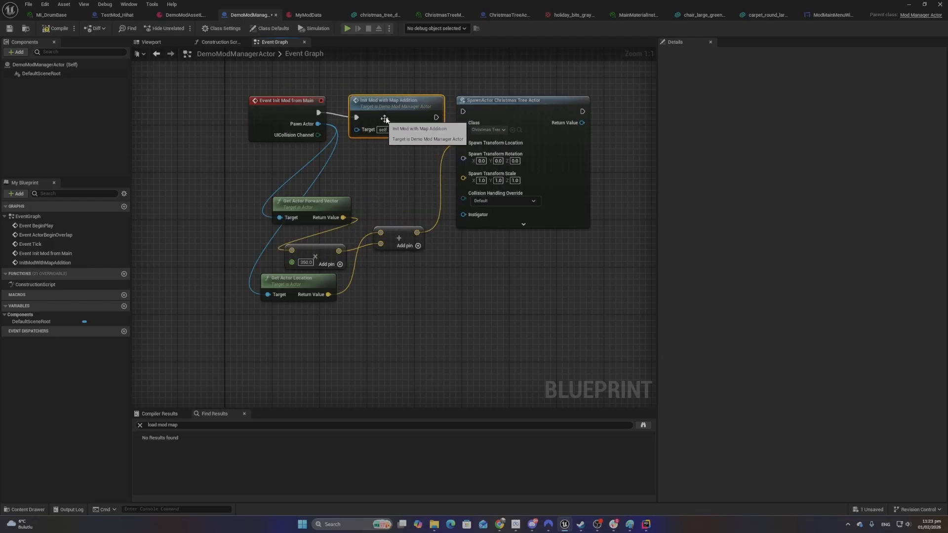
left_click_drag(384, 119, 373, 113)
left_click_drag(259, 114, 223, 115)
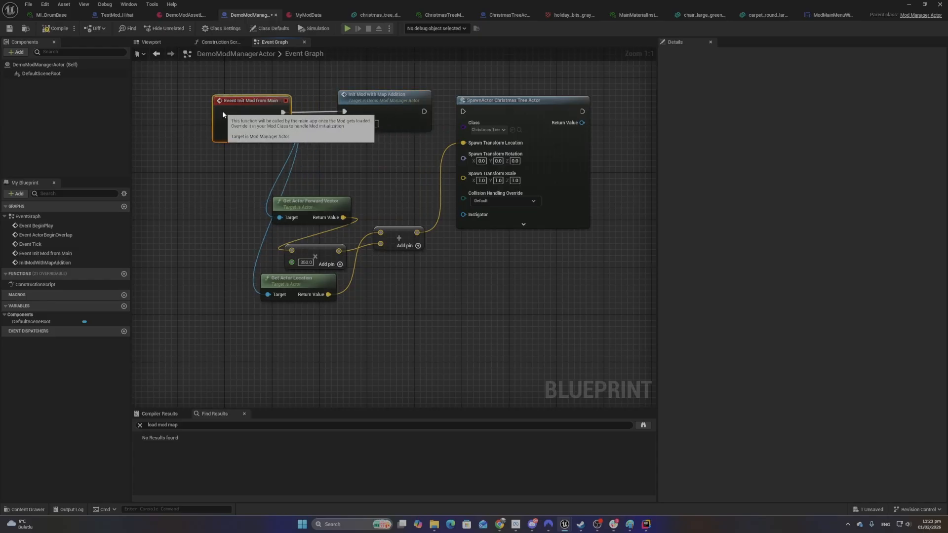
left_click(370, 151)
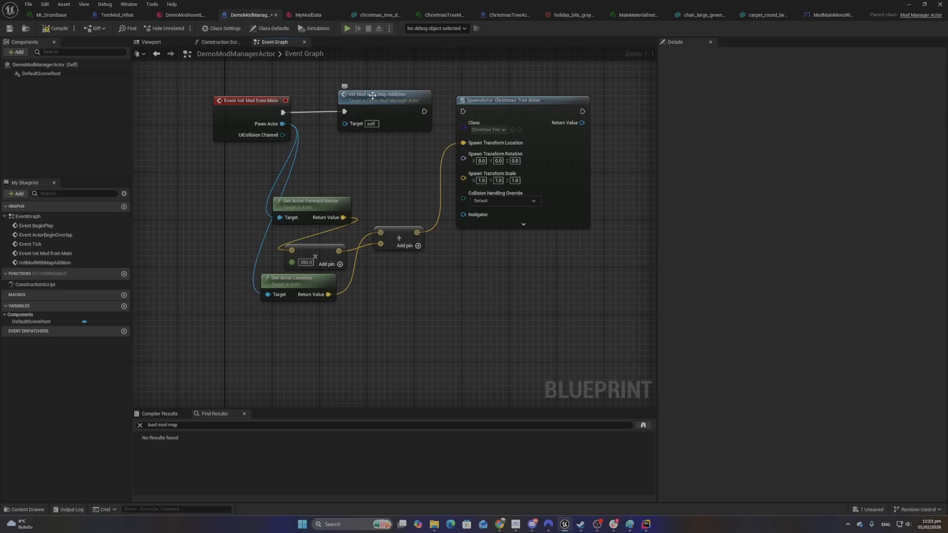
Jump from the Init Mod with Map Addition call to its custom event and centre the event for building its logic
double_click(372, 95)
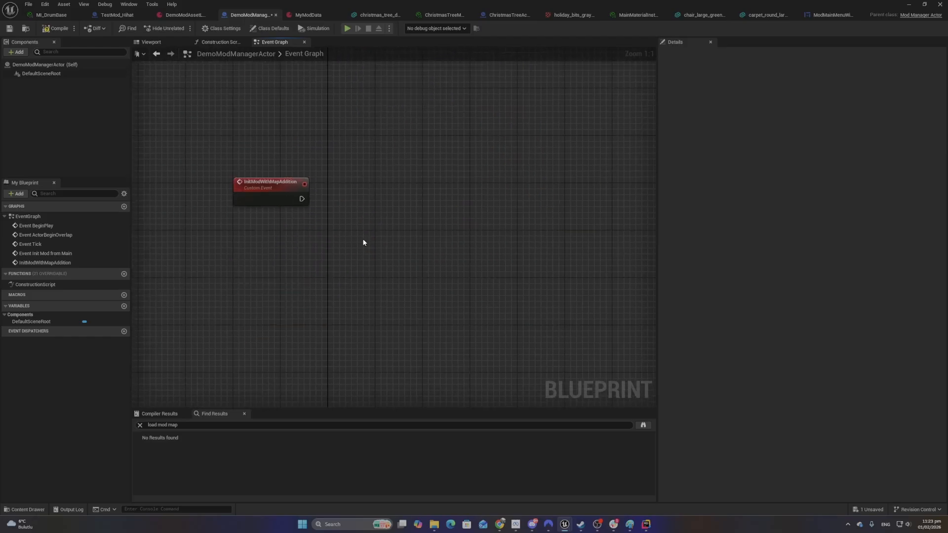
left_click_drag(208, 116, 560, 328)
left_click(515, 304)
right_click_drag(362, 157, 340, 196)
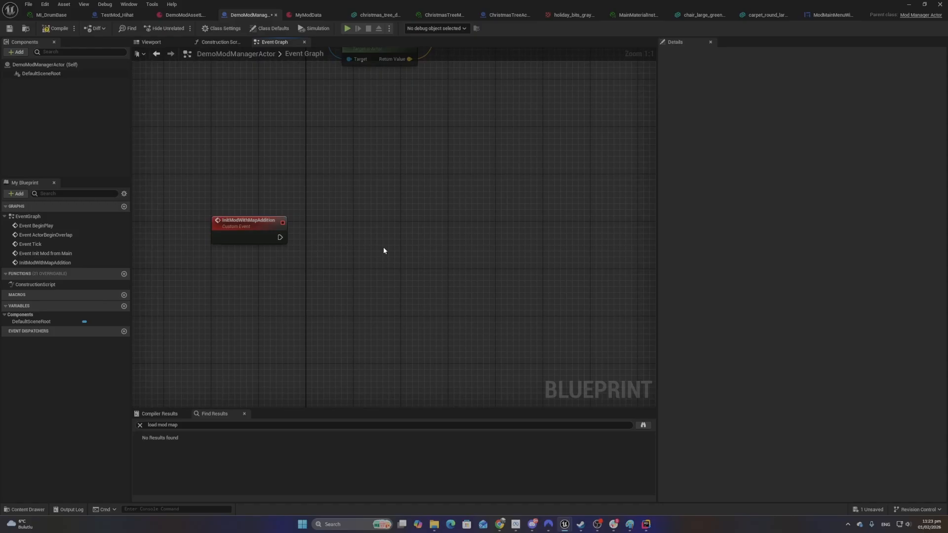
Add a Get ModCommunicationSubsystem node to the event graph near the InitModWithMapAddition custom event
right_click(364, 168)
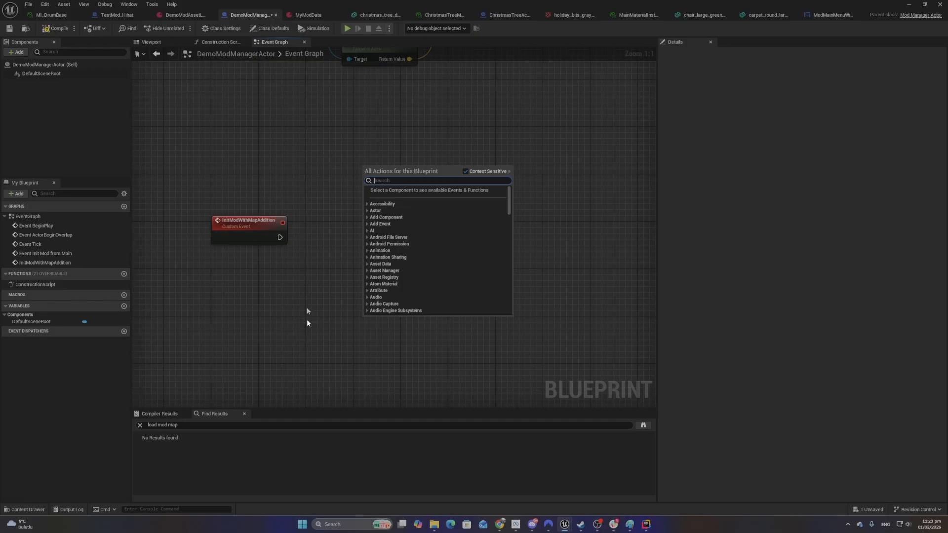
left_click(326, 369)
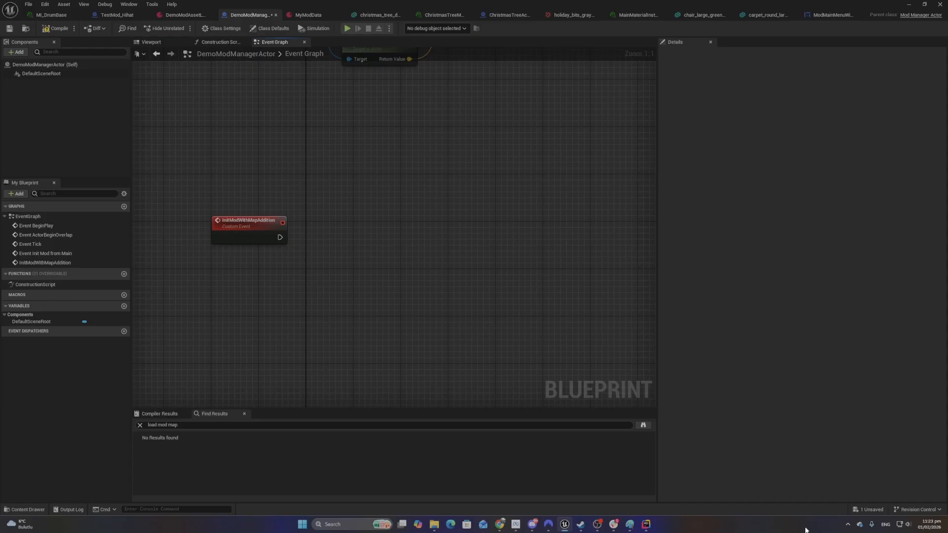
right_click(393, 188)
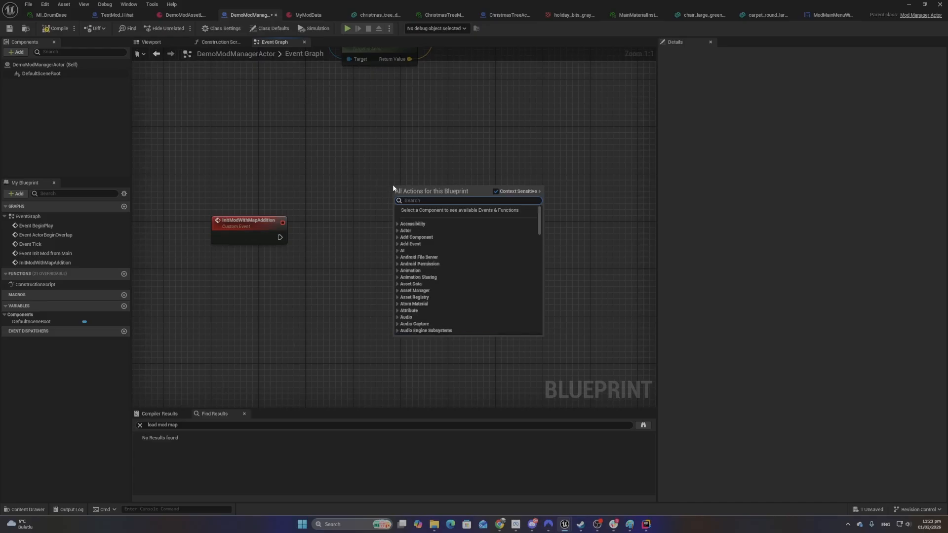
type("Mod")
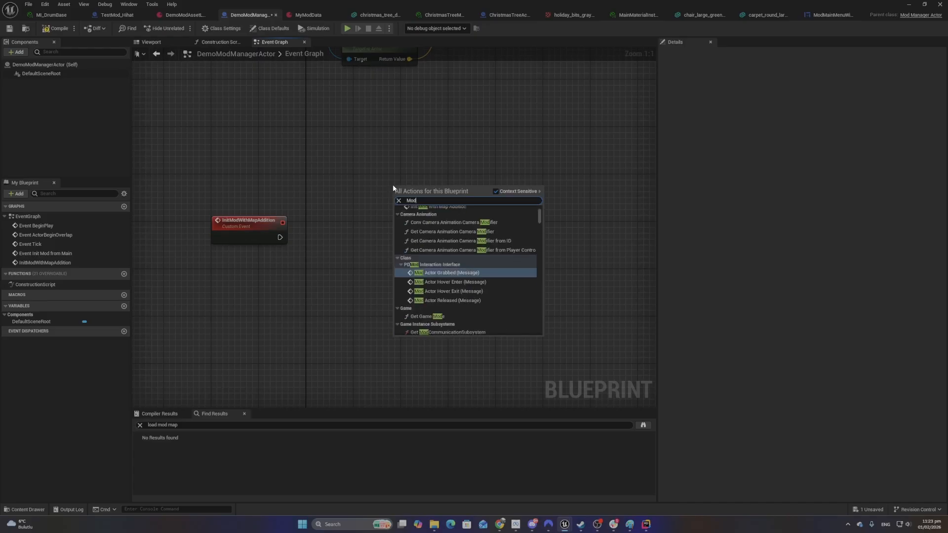
type("Comm")
key("Return")
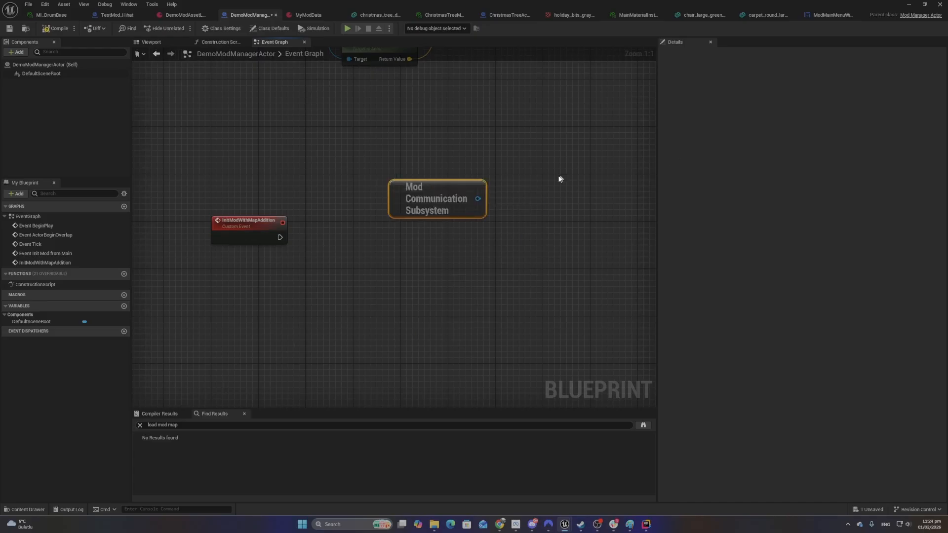
Reposition the Mod Communication Subsystem node above and slightly right of the InitModWithMapAddition event, then clear the selection
left_click_drag(577, 159, 356, 287)
left_click(417, 282)
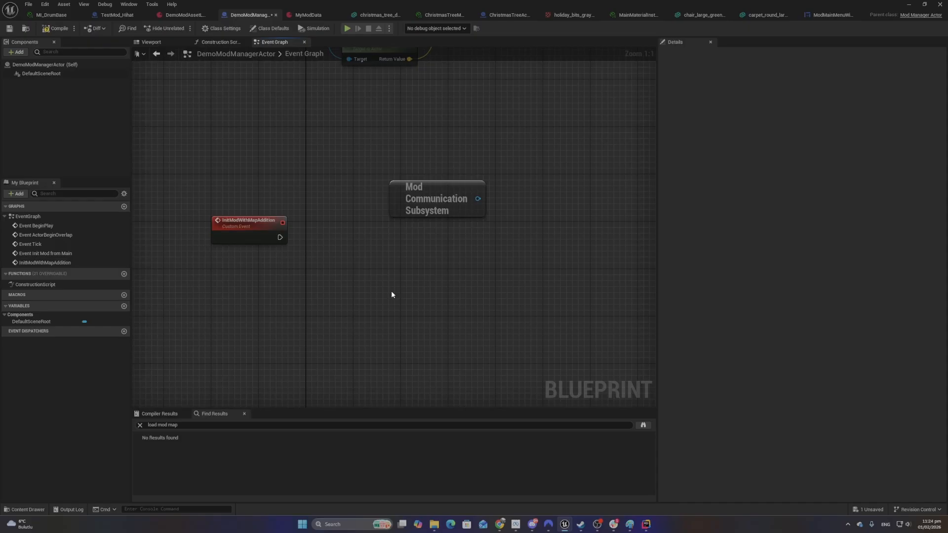
left_click_drag(385, 152, 525, 225)
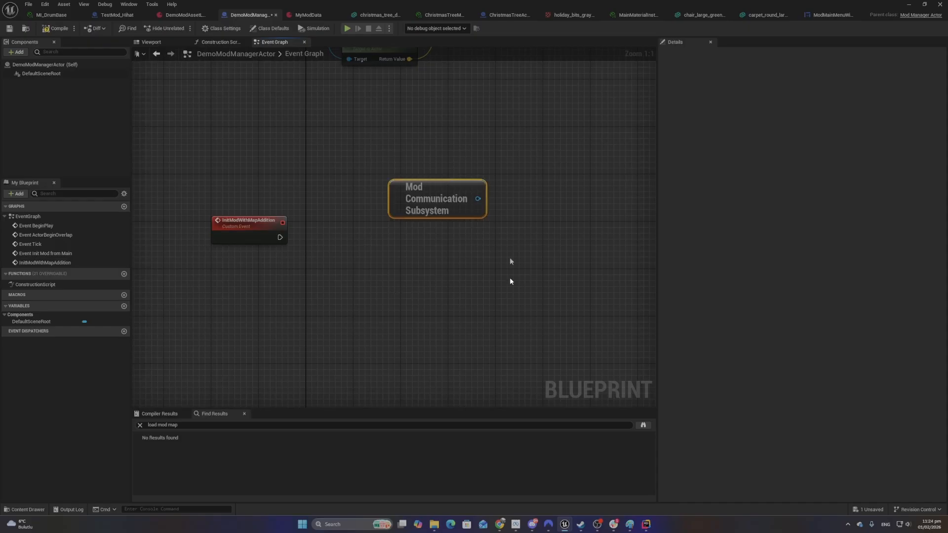
left_click(509, 282)
left_click_drag(333, 163, 527, 272)
left_click(481, 322)
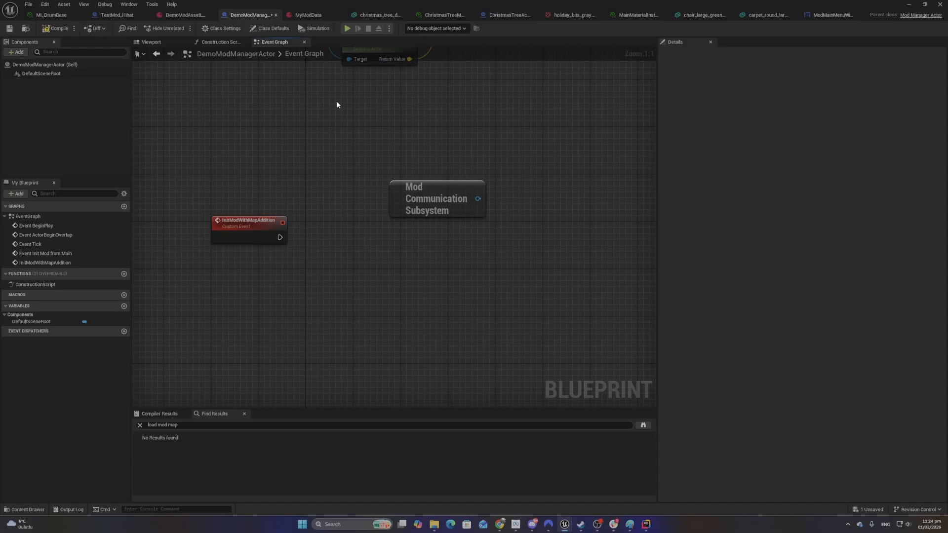
left_click_drag(439, 185, 354, 131)
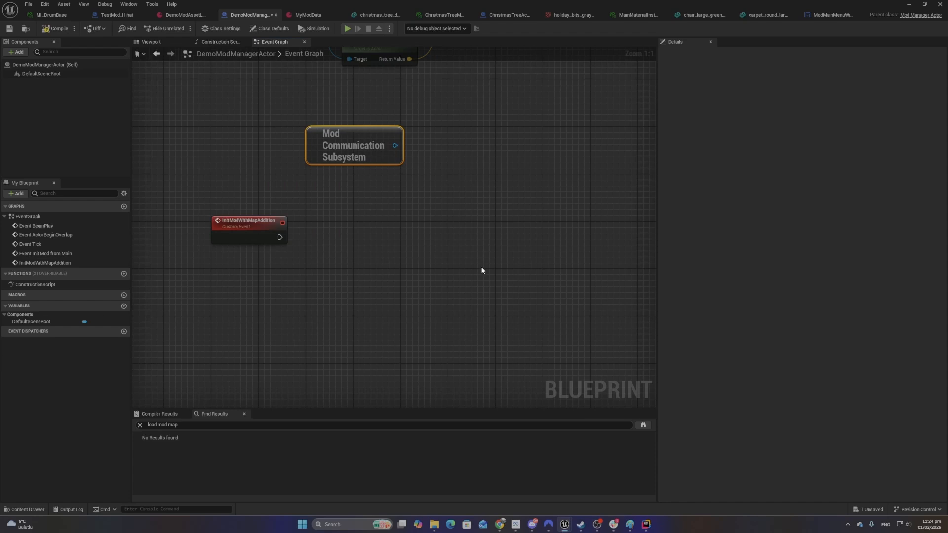
left_click(461, 262)
left_click_drag(460, 95, 312, 179)
left_click(382, 258)
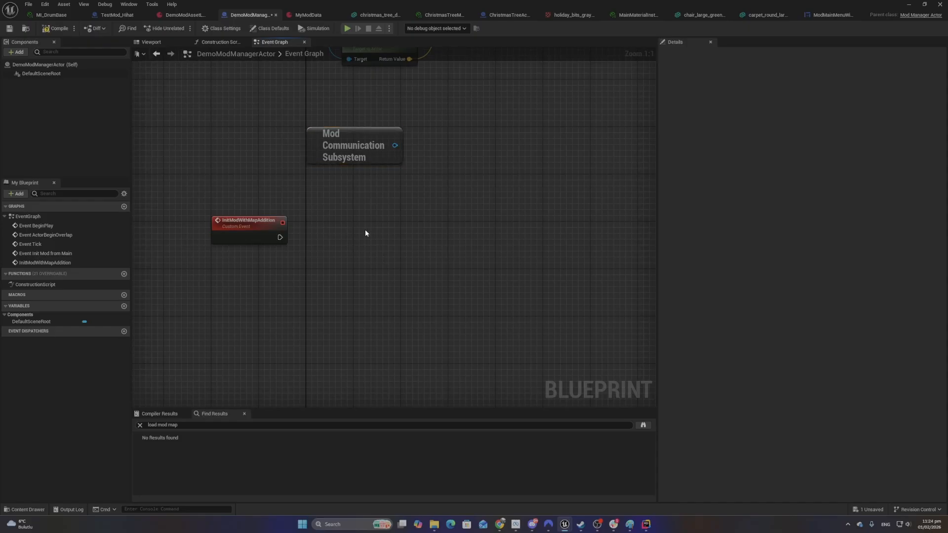
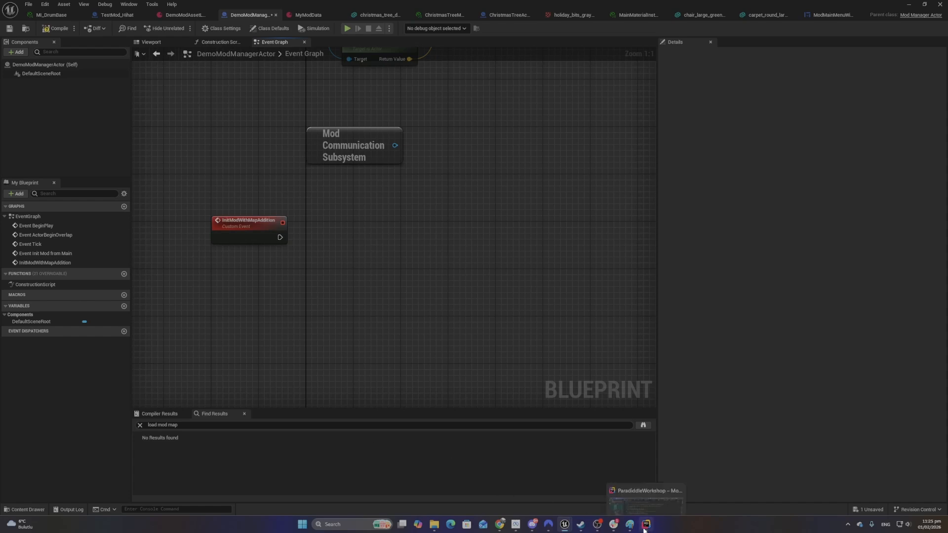
Switch to the ParadiddleWorkshop project in Rider, maximize it, and skim the modder functions declared in ModCommunicationSubsystem.h
left_click(646, 525)
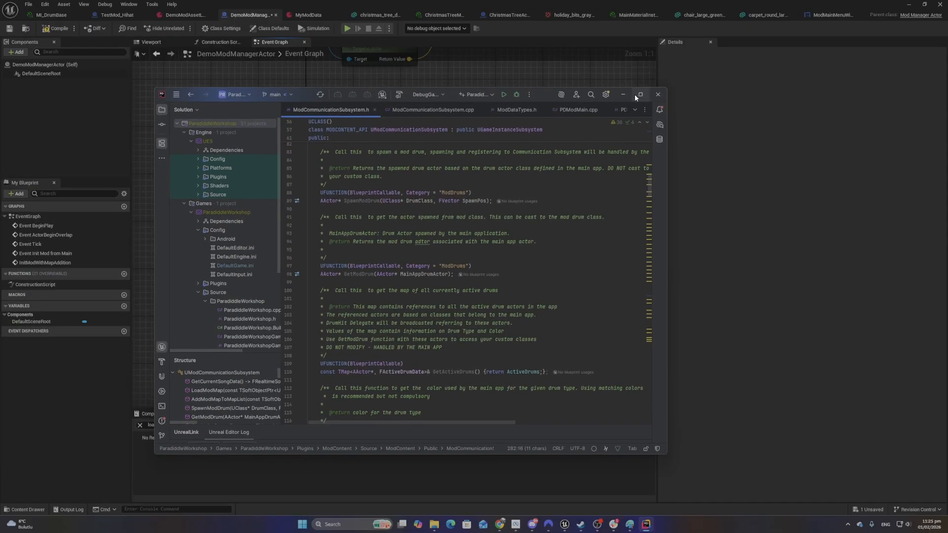
double_click(635, 94)
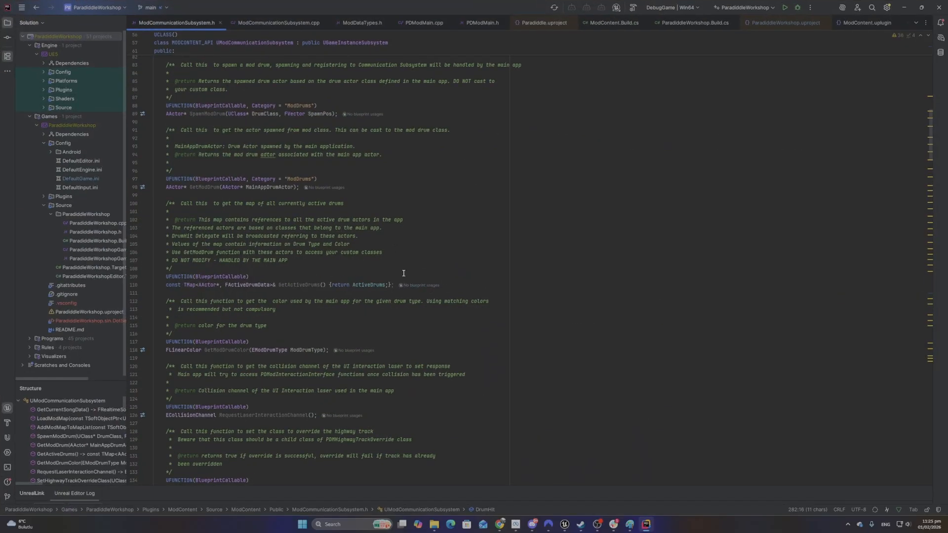
scroll(413, 278, "up", 5)
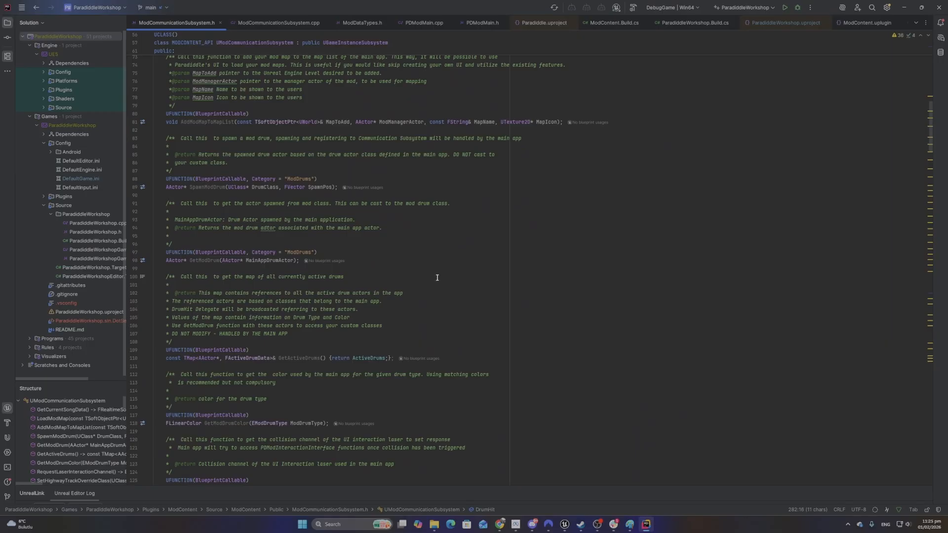
scroll(456, 281, "up", 4)
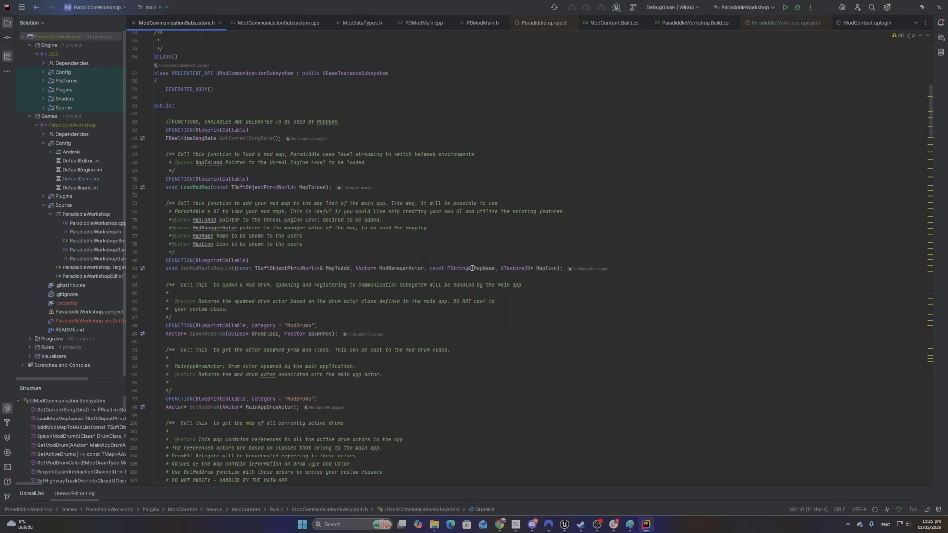
scroll(429, 269, "down", 9)
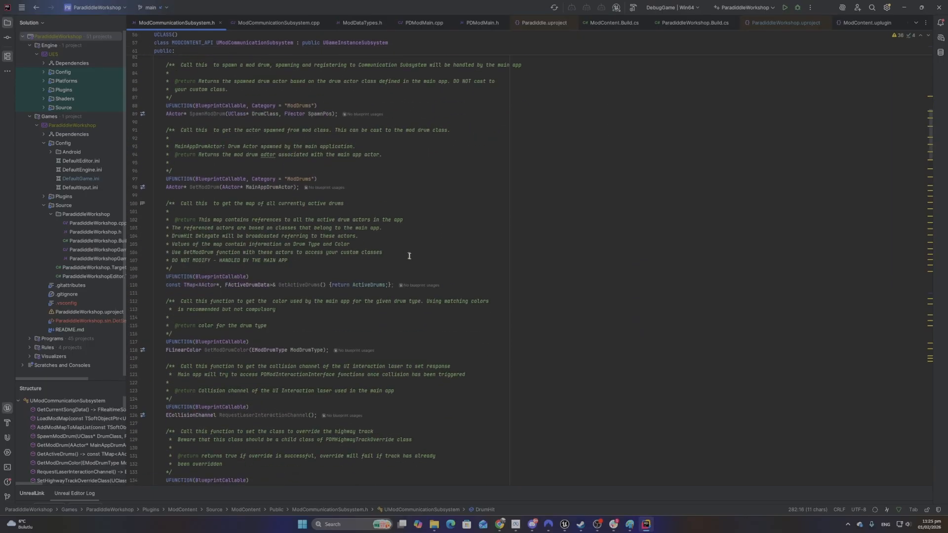
scroll(450, 355, "down", 5)
scroll(449, 354, "down", 4)
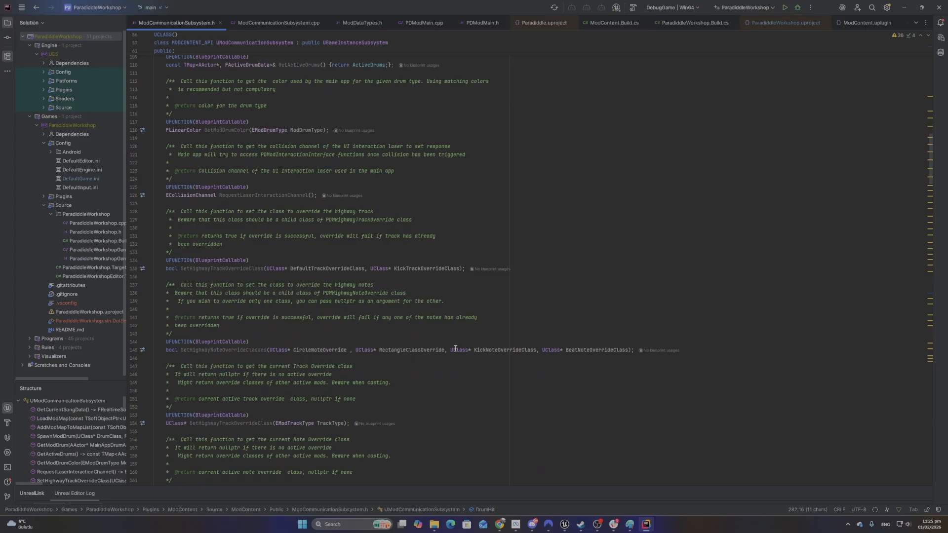
scroll(456, 349, "down", 5)
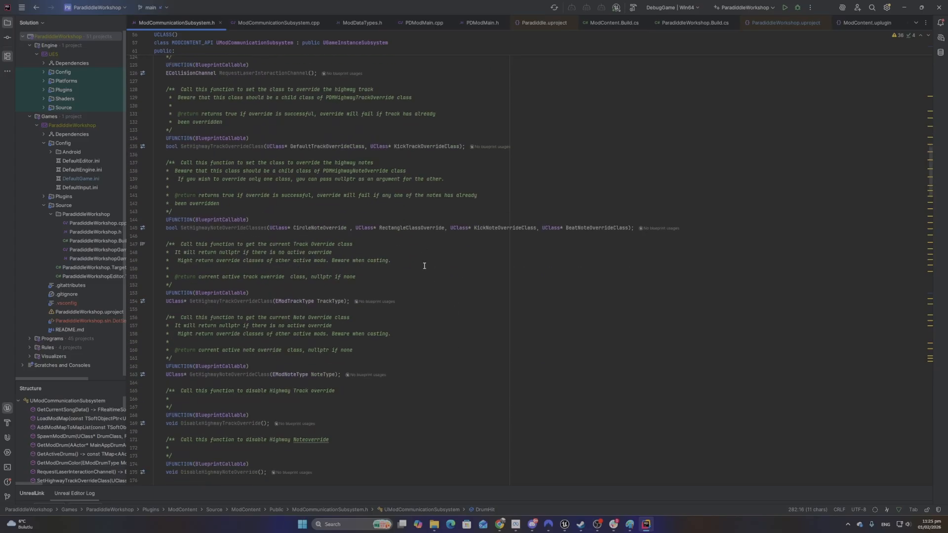
scroll(436, 275, "down", 1)
scroll(439, 286, "up", 12)
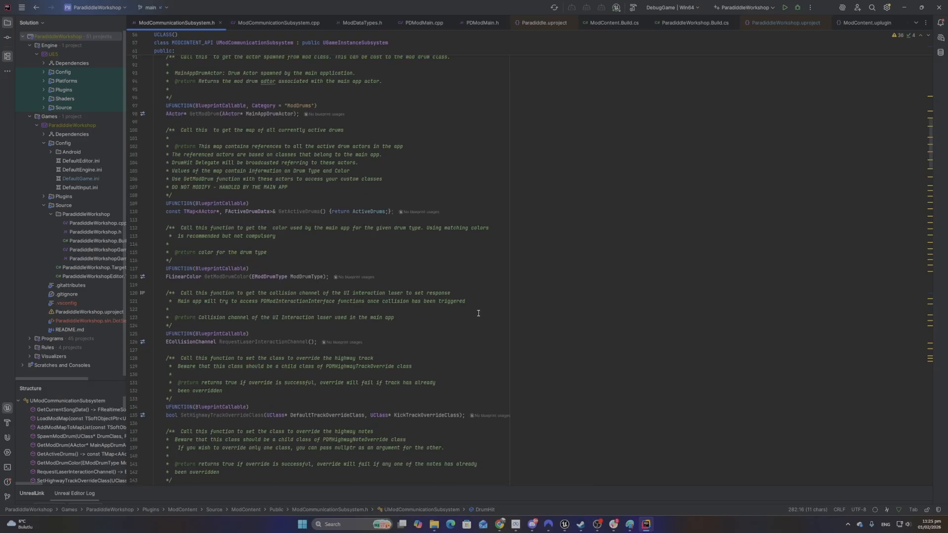
scroll(478, 315, "up", 3)
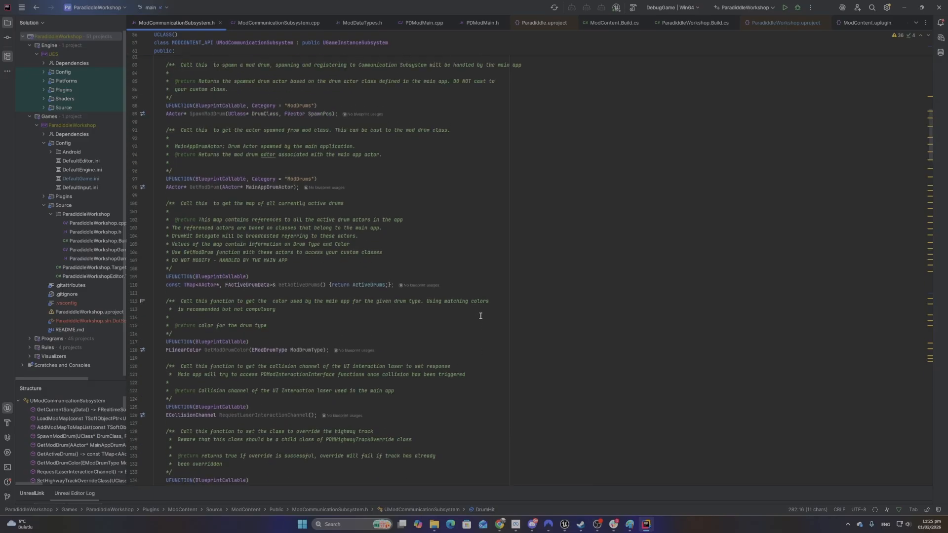
scroll(480, 315, "up", 4)
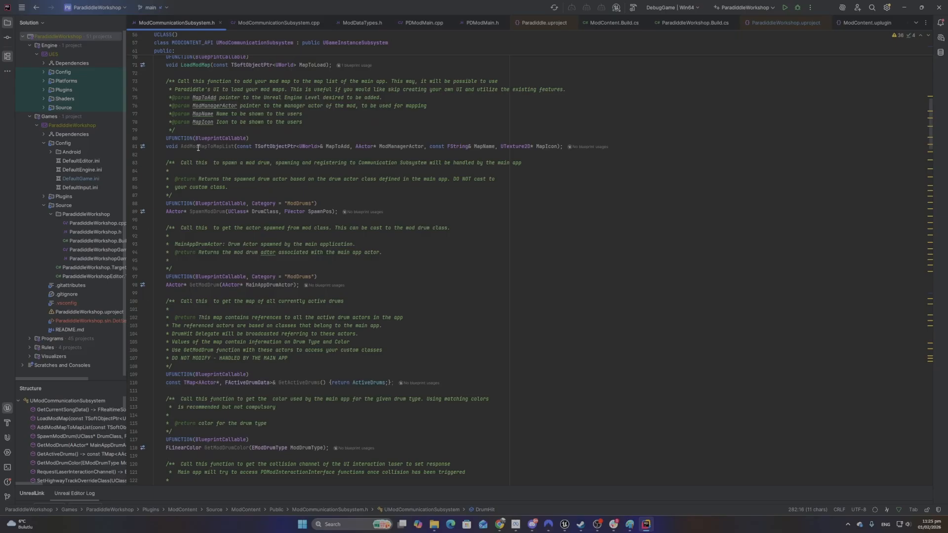
Examine the declarations of AddModMapToMapList, SpawnModDrum and GetActiveDrums together with their explanatory comments
left_click_drag(198, 148, 225, 147)
left_click_drag(194, 204, 205, 219)
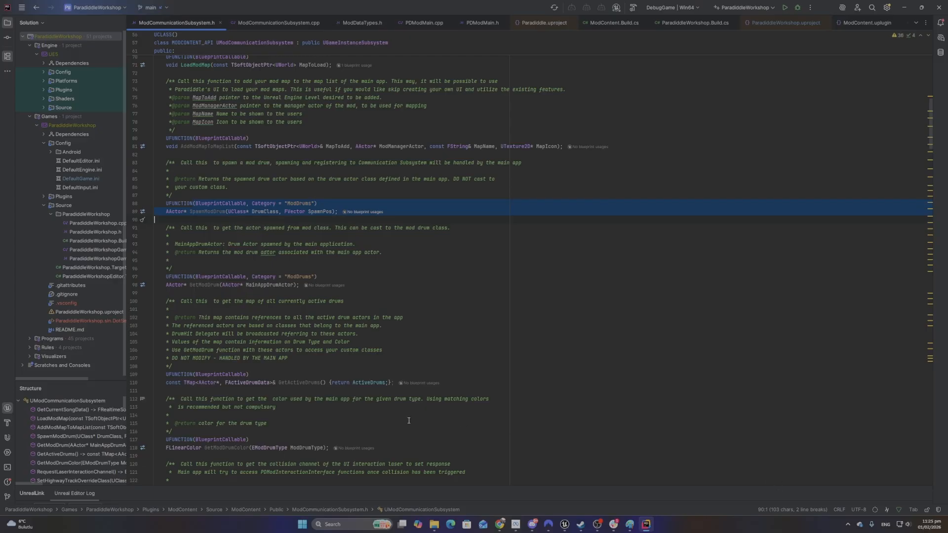
left_click(229, 244)
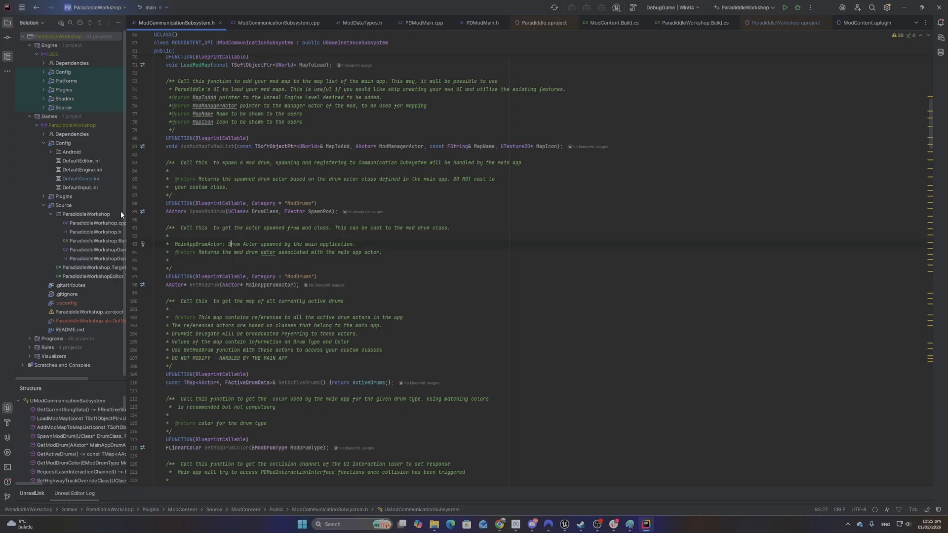
left_click(220, 203)
scroll(283, 312, "down", 2)
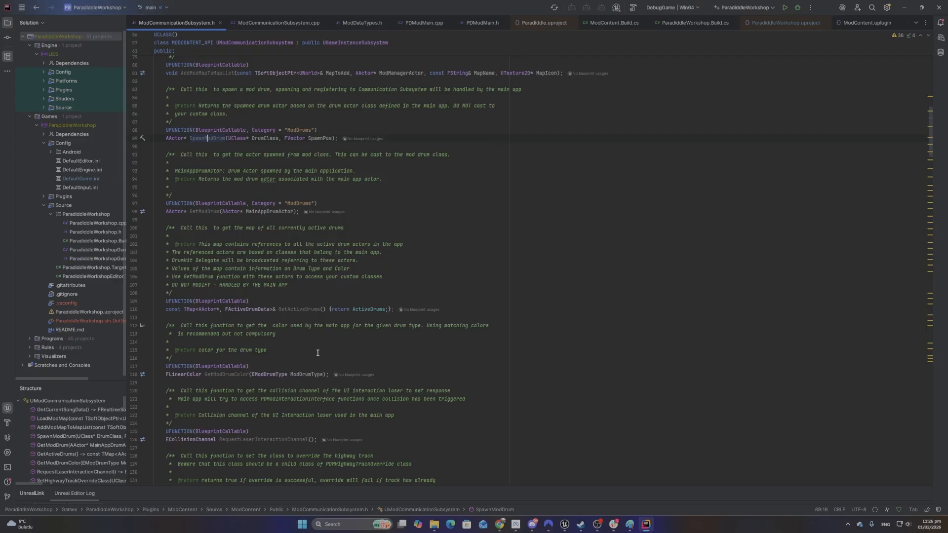
scroll(316, 353, "down", 2)
left_click_drag(155, 178, 255, 252)
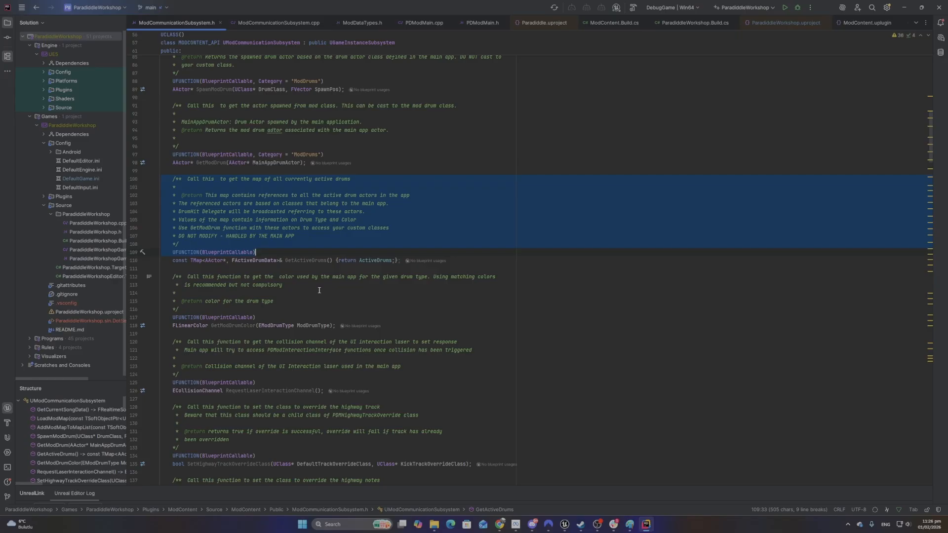
left_click(319, 260)
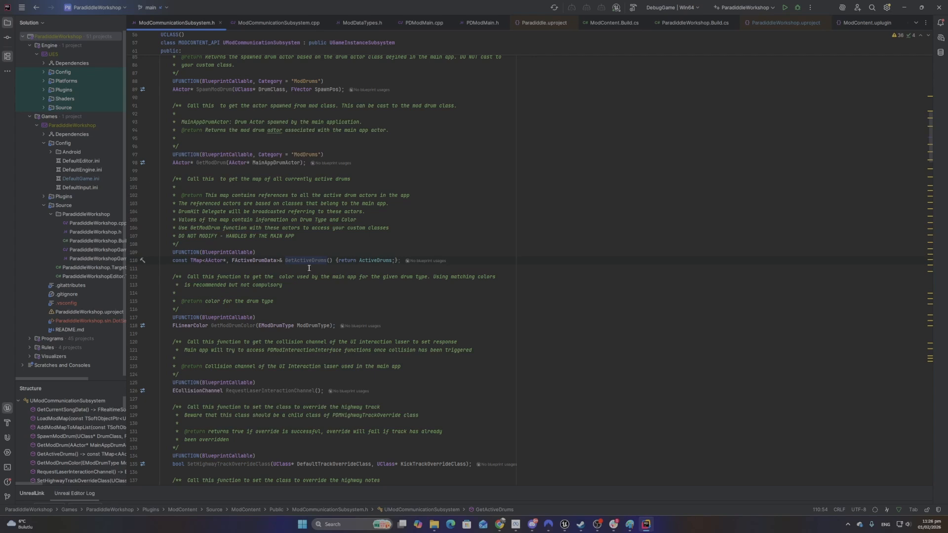
Review the mod map functions and the multicast delegate declarations at the start of the header, focusing on FModDrumHit
scroll(302, 311, "up", 7)
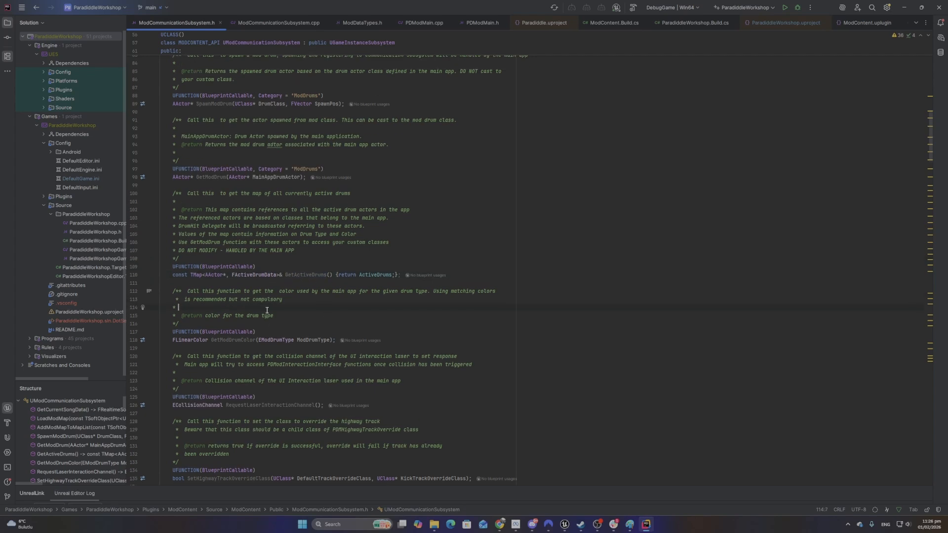
scroll(278, 330, "up", 7)
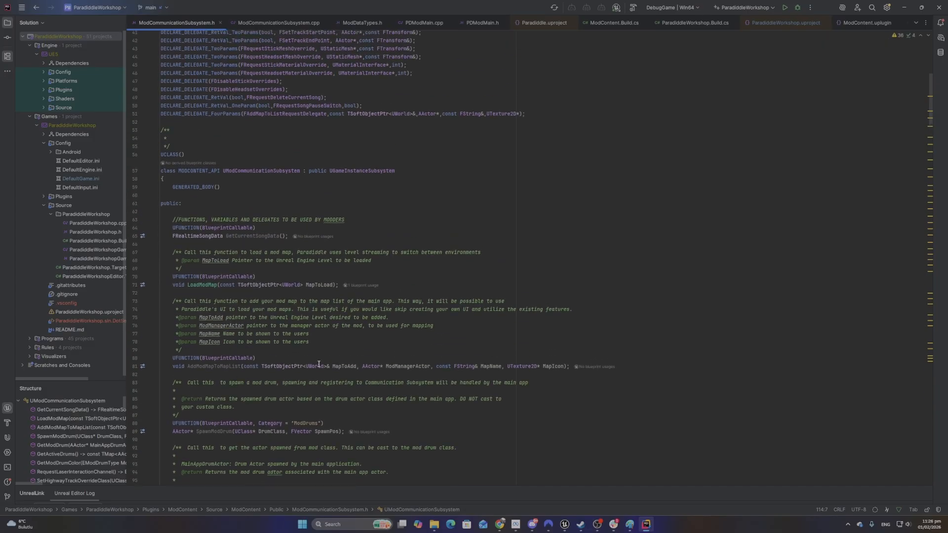
scroll(319, 365, "up", 3)
scroll(367, 376, "down", 4)
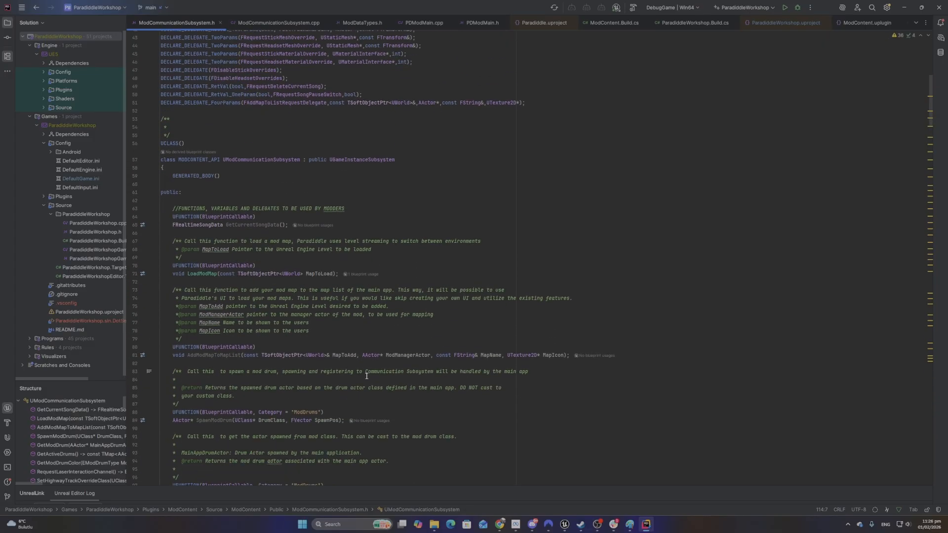
scroll(366, 376, "down", 2)
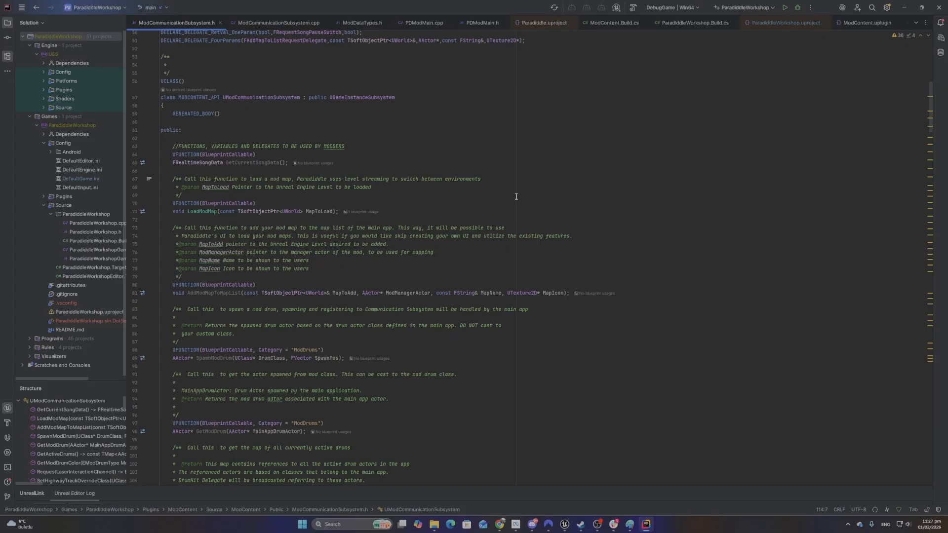
scroll(934, 63, "up", 7)
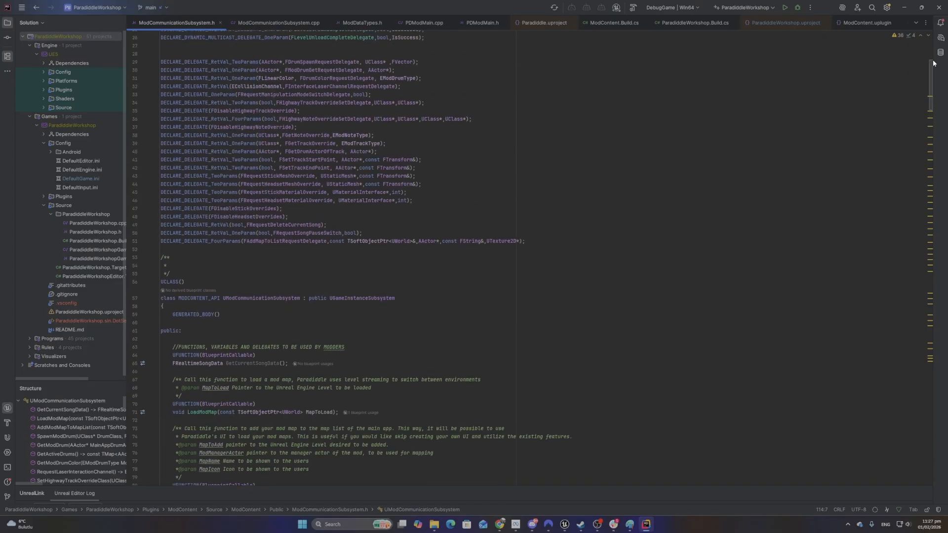
scroll(933, 63, "up", 7)
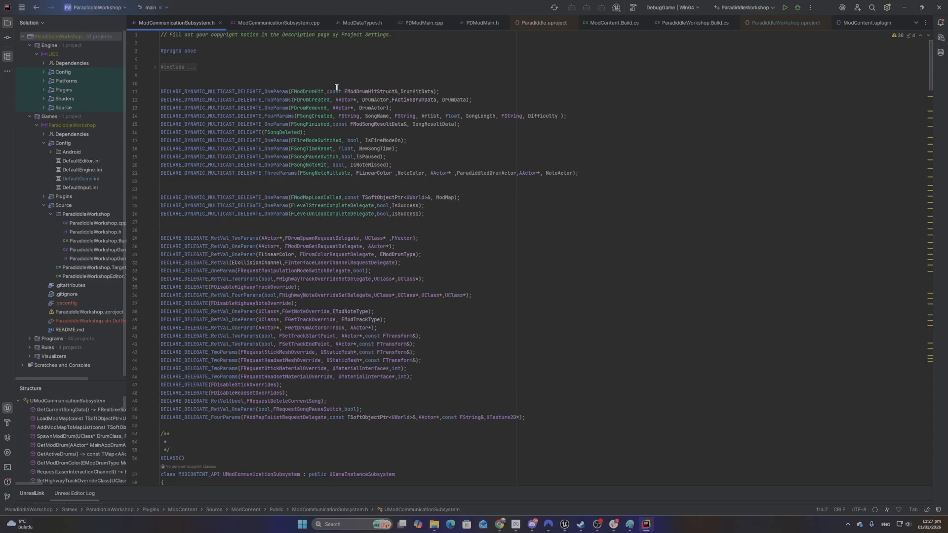
left_click_drag(286, 91, 341, 91)
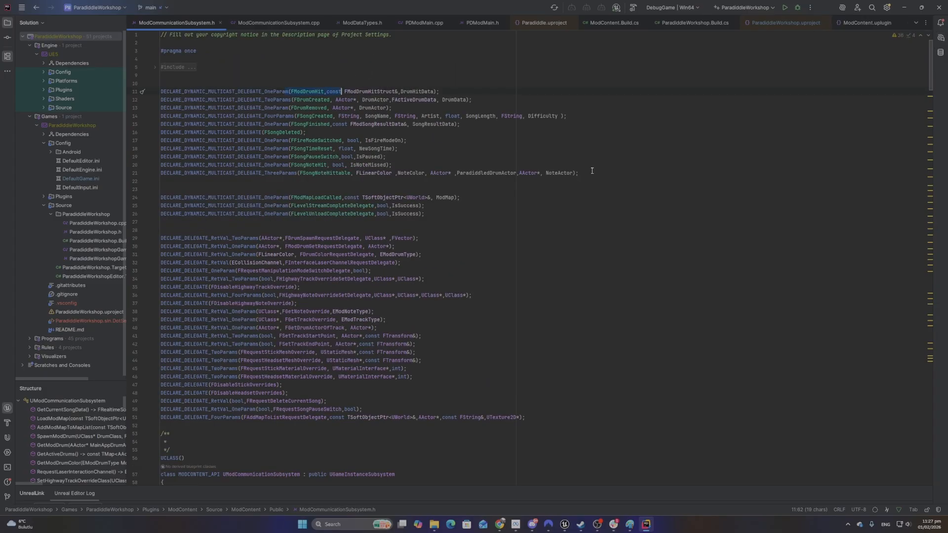
left_click(589, 254)
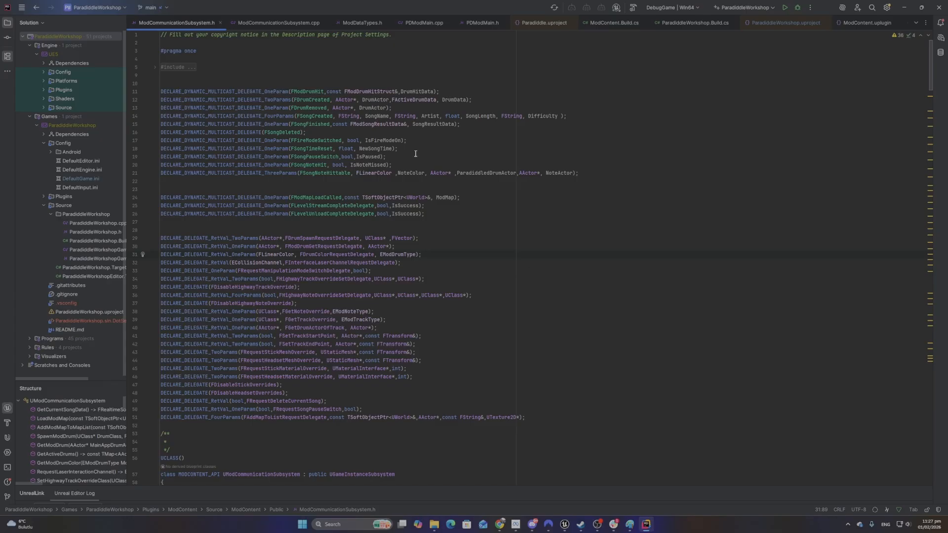
left_click_drag(282, 92, 322, 91)
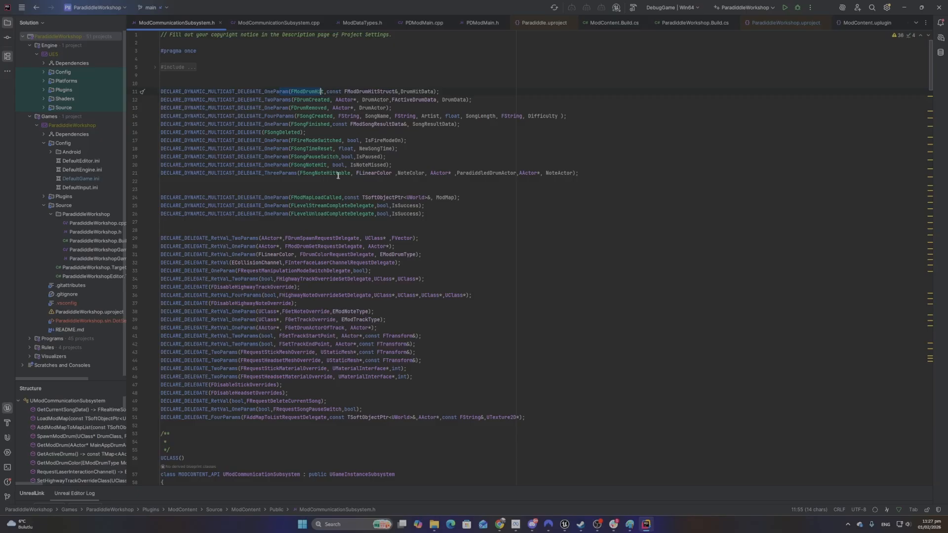
Examine the song-related multicast delegate declarations FSongCreated, FSongFinished and FSongDeleted
double_click(314, 117)
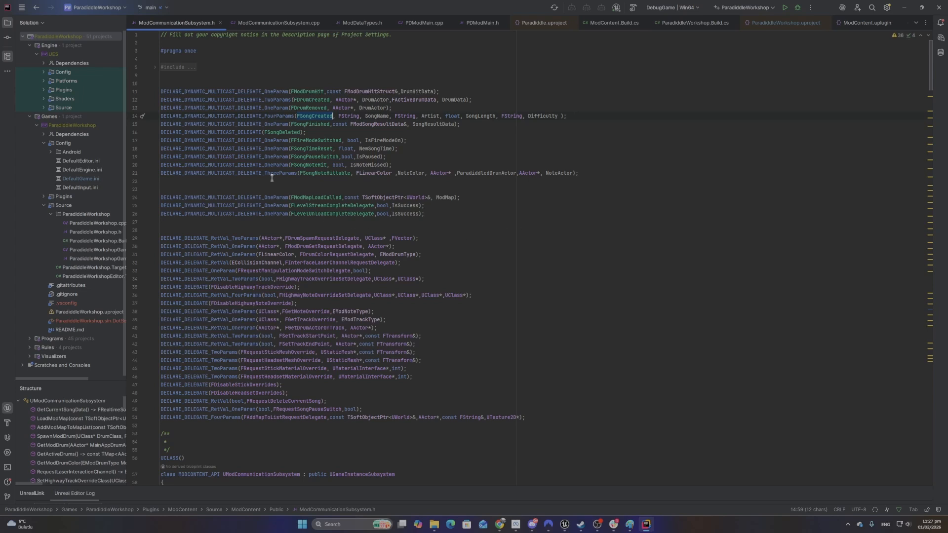
left_click(309, 124)
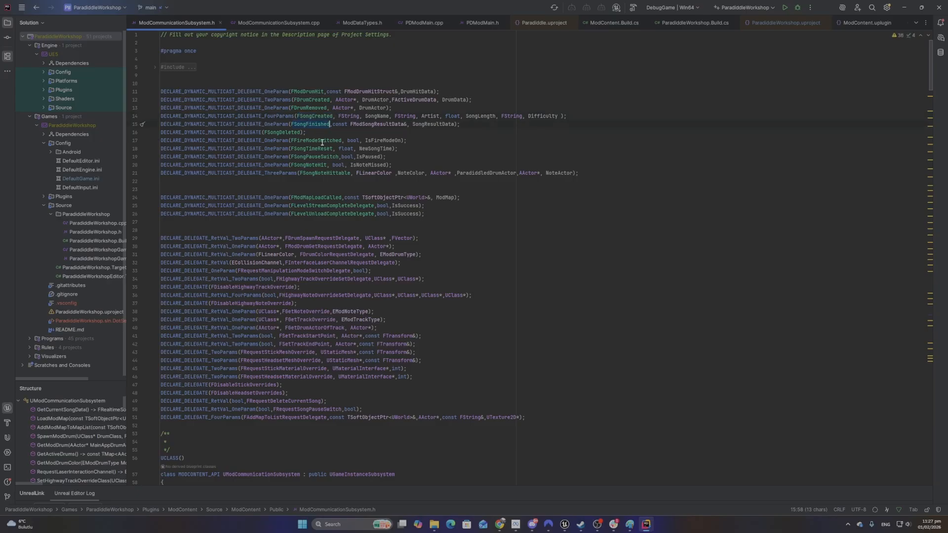
double_click(316, 115)
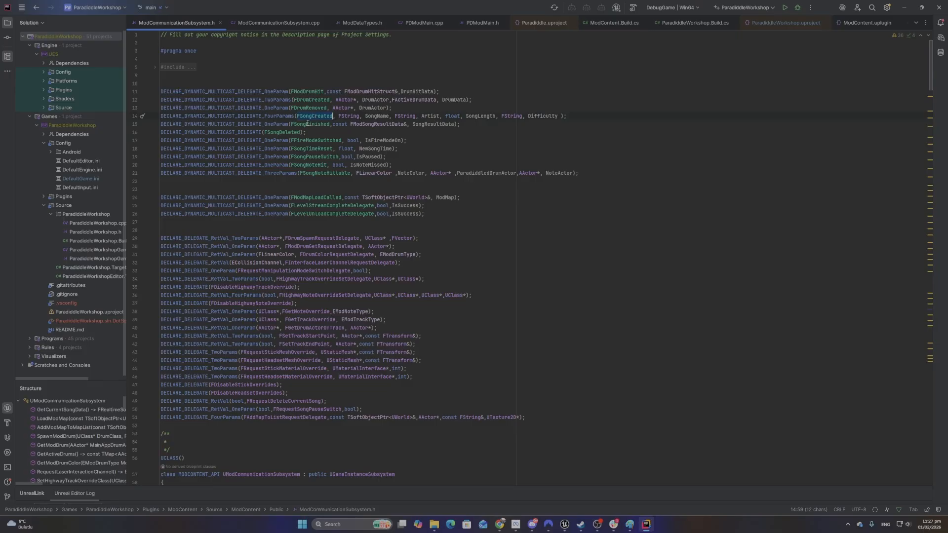
double_click(282, 132)
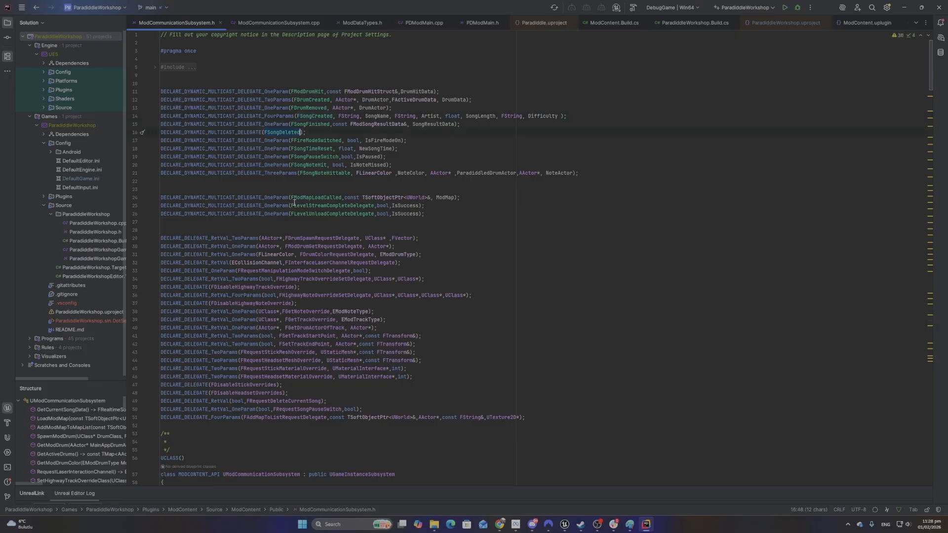
Find and launch Paint with a blank canvas and maximize its window
left_click(350, 524)
left_click(804, 393)
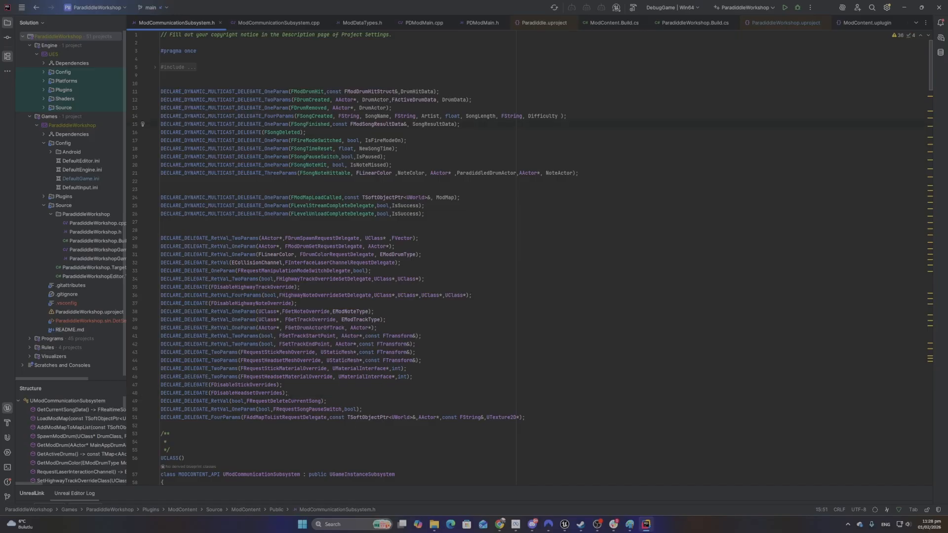
left_click(359, 526)
type("paint")
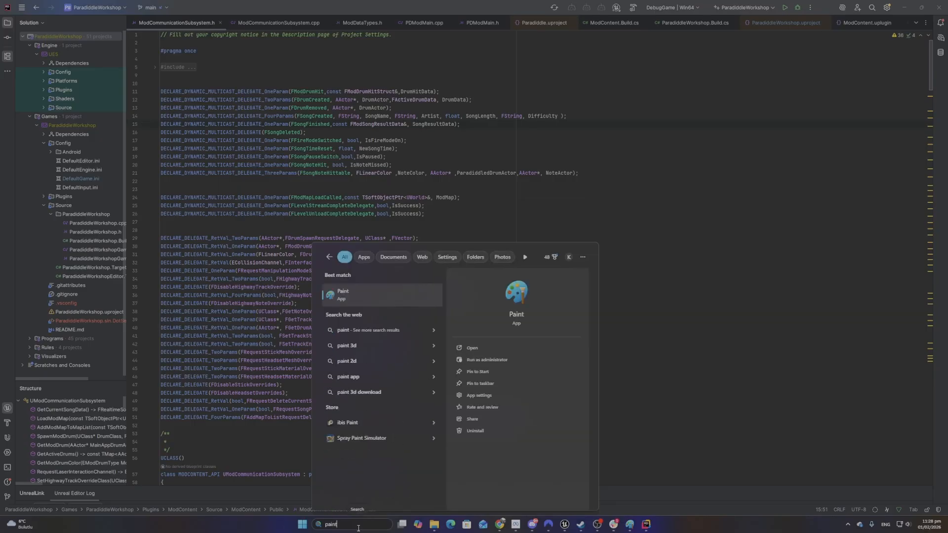
key("Return")
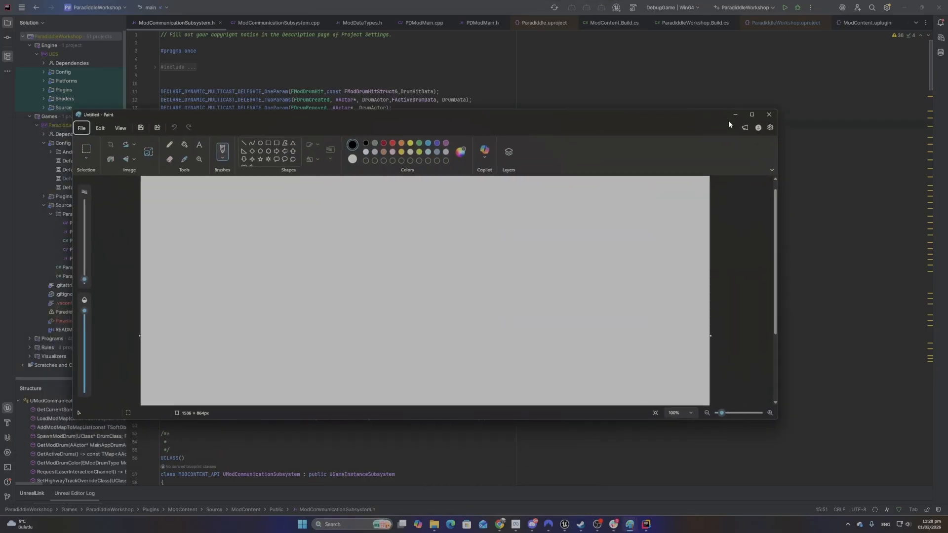
left_click(754, 115)
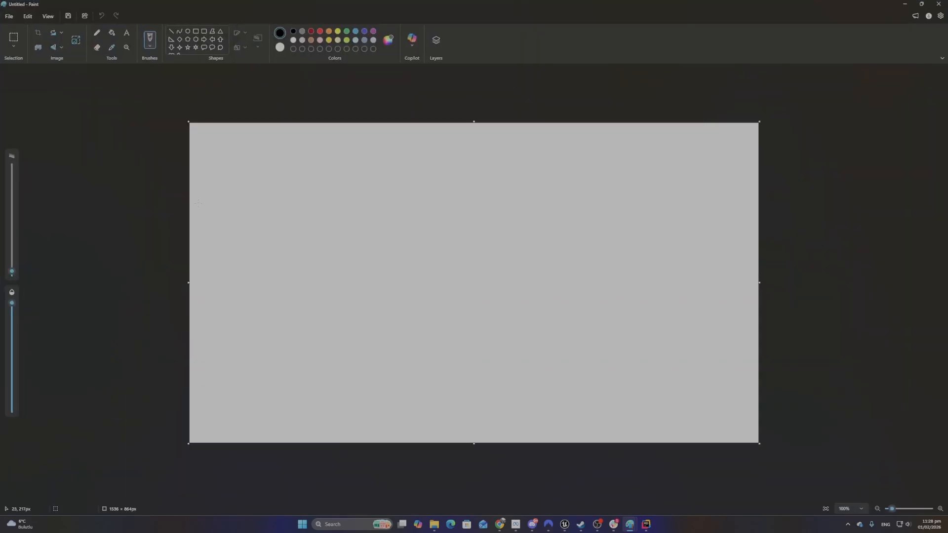
Draw a small orange rectangle outline, about 104 × 177 px, left of the canvas centre
left_click(196, 32)
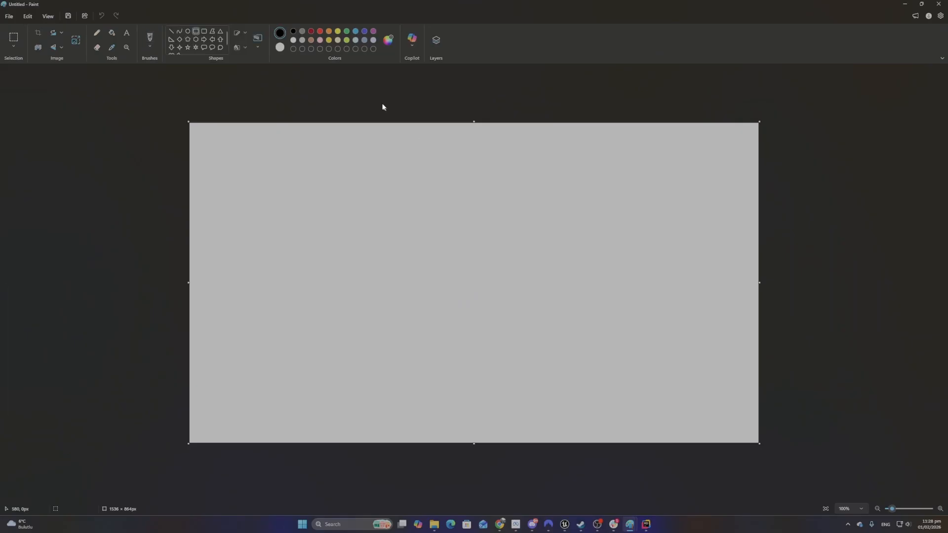
left_click(329, 31)
left_click_drag(339, 276, 378, 342)
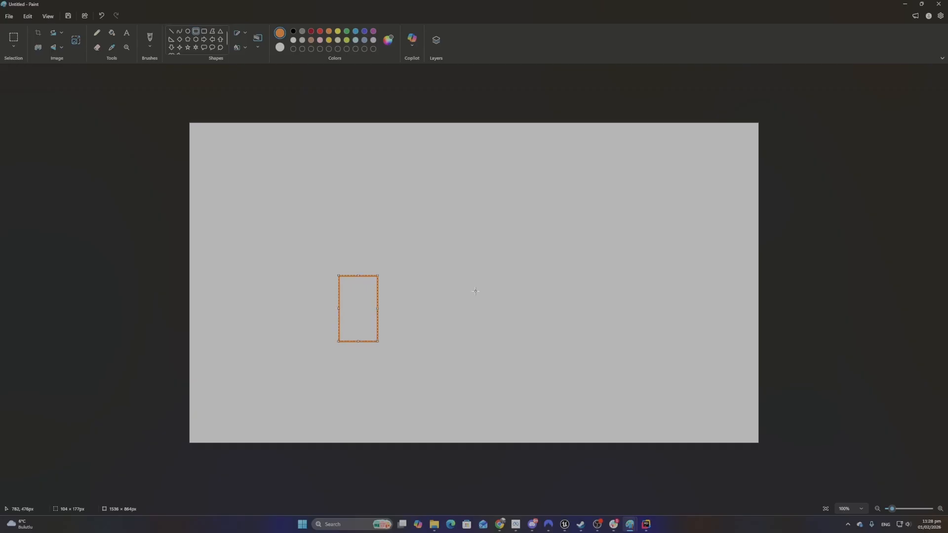
left_click(463, 272)
Draw a large purple rectangle outline on the right half of the canvas, much taller than the orange one
left_click(373, 31)
left_click_drag(497, 177, 636, 419)
left_click(713, 347)
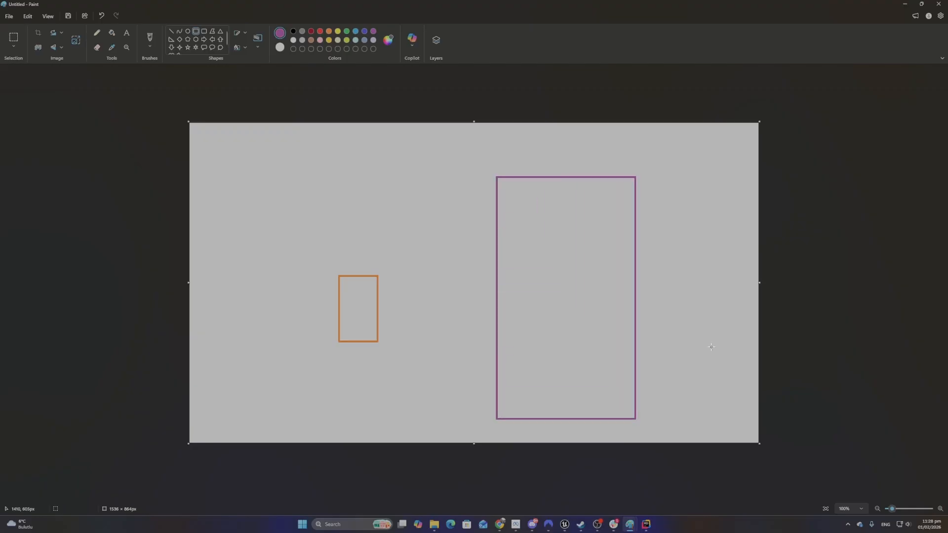
Draw a blue ellipse outline about 329 × 343 px inside the lower half of the purple rectangle
left_click(355, 31)
mouse_move(515, 298)
left_mouse_down()
mouse_move(590, 340)
mouse_move(580, 356)
left_mouse_up()
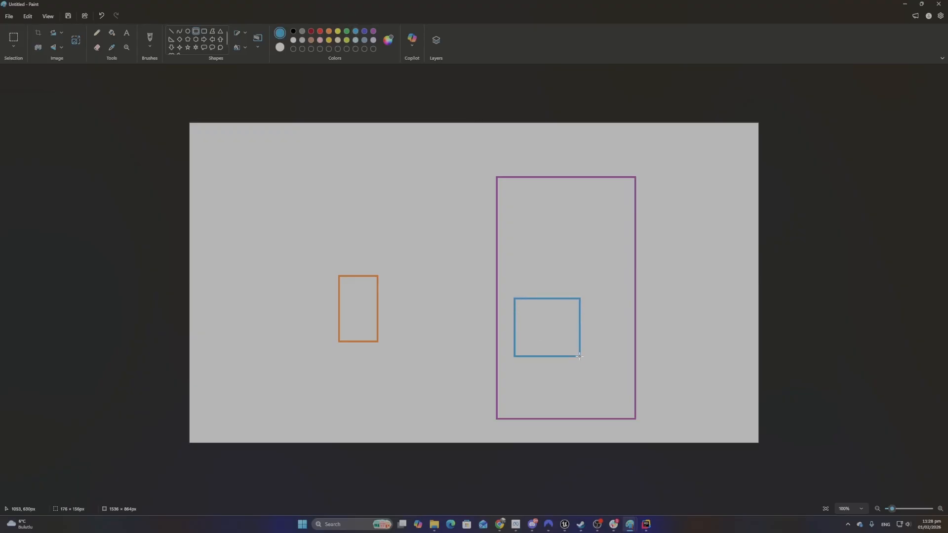
key("ctrl+z")
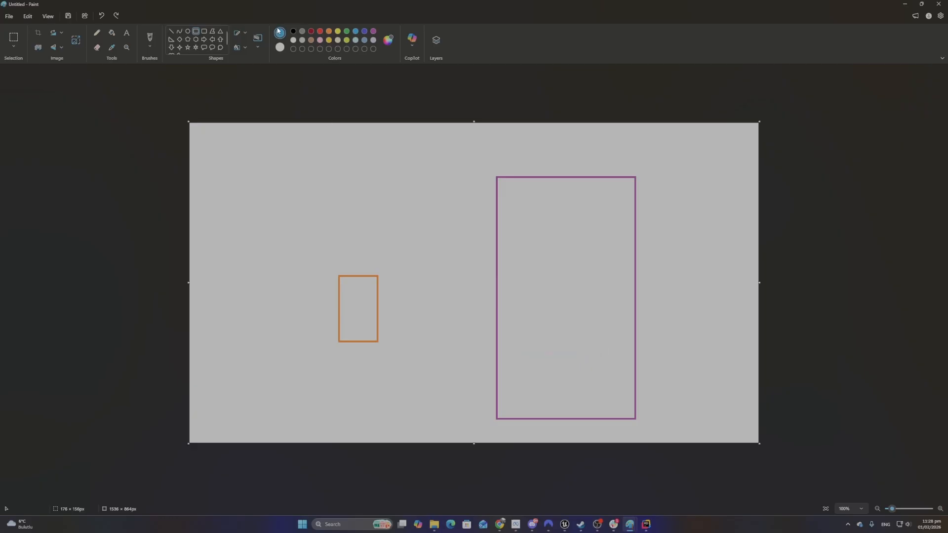
left_click(188, 31)
left_click_drag(510, 280, 627, 403)
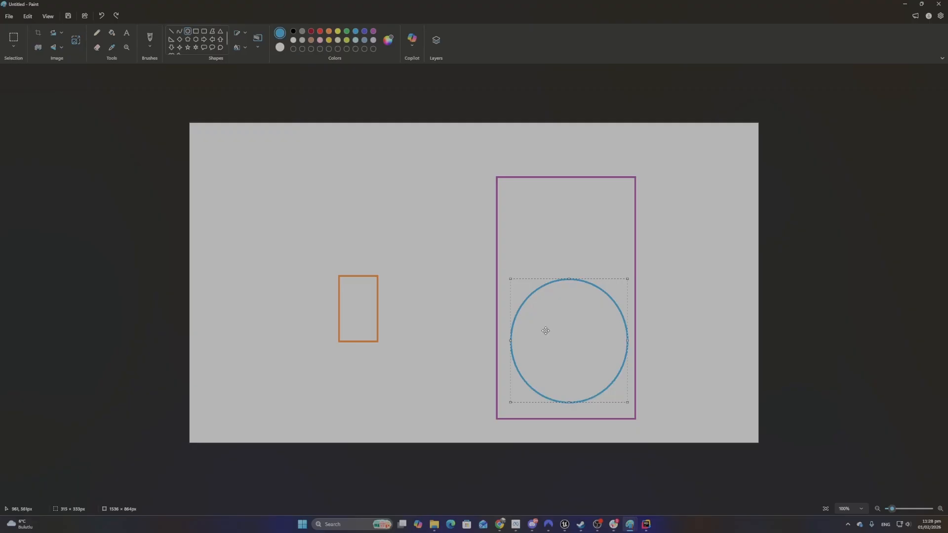
left_click_drag(510, 402, 505, 406)
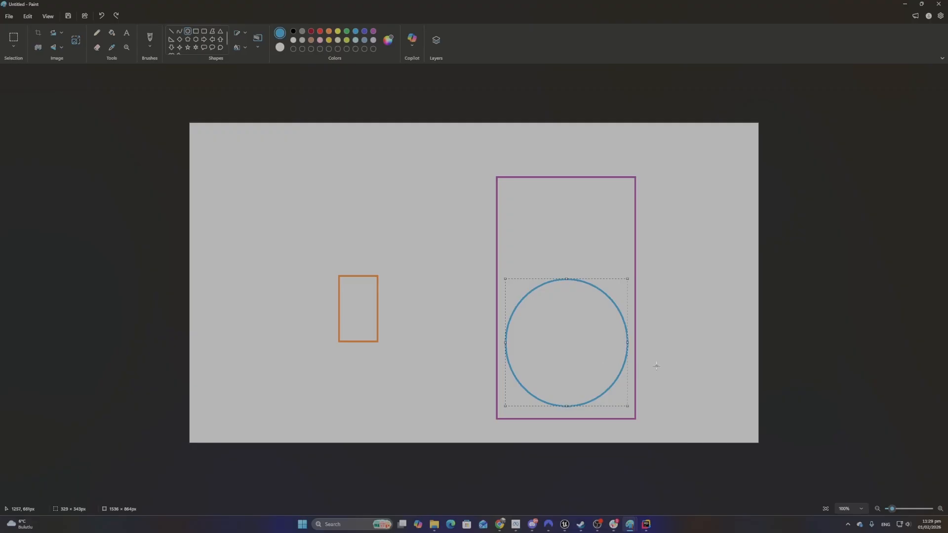
left_click(684, 348)
Draw a tall black rectangle outline, about 381 × 761 px, spanning the gap and overlapping the orange and purple rectangles
left_click(295, 31)
left_click(196, 31)
mouse_move(363, 150)
left_mouse_down()
mouse_move(395, 183)
mouse_move(499, 351)
mouse_move(505, 432)
left_mouse_up()
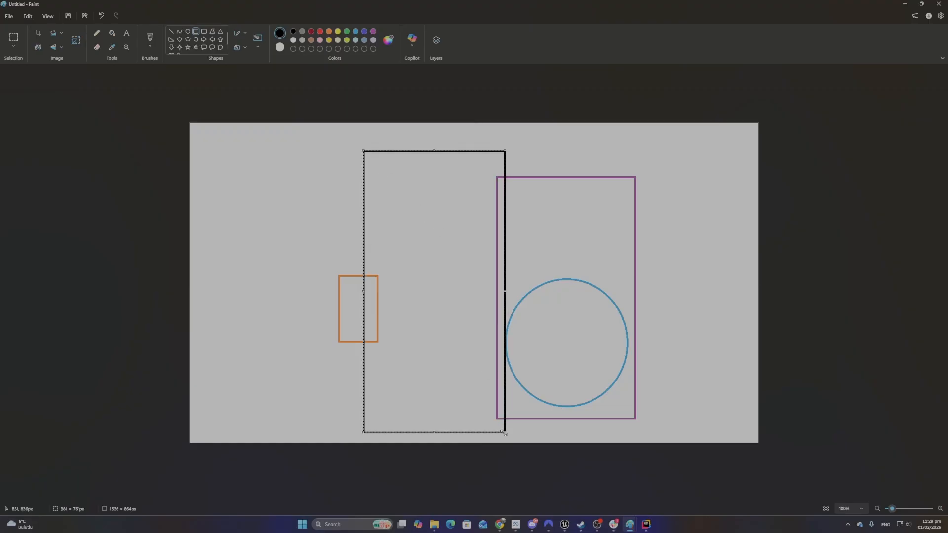
left_click(731, 236)
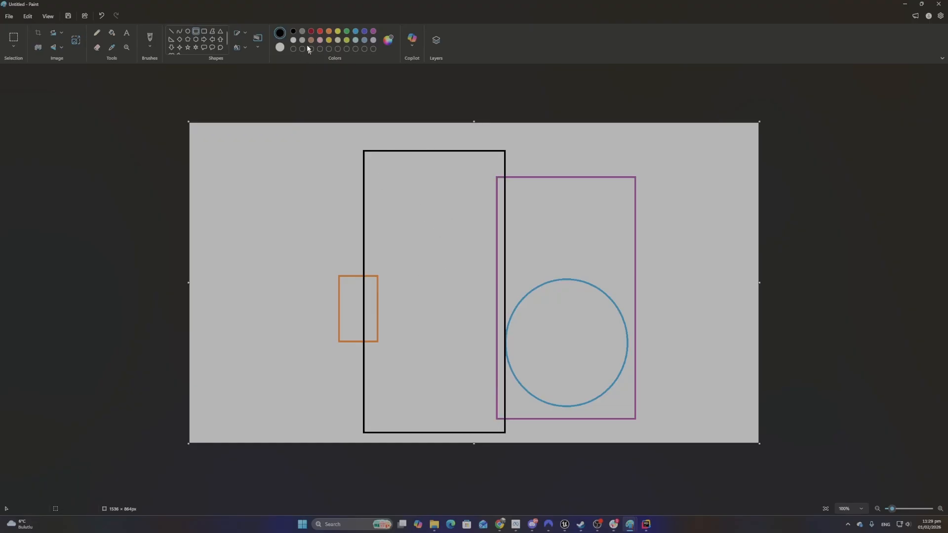
Draw two red right-pointing arrows, each about 198 px wide, stacked in the upper part of the black rectangle
left_click(320, 31)
left_click_drag(372, 173, 447, 199)
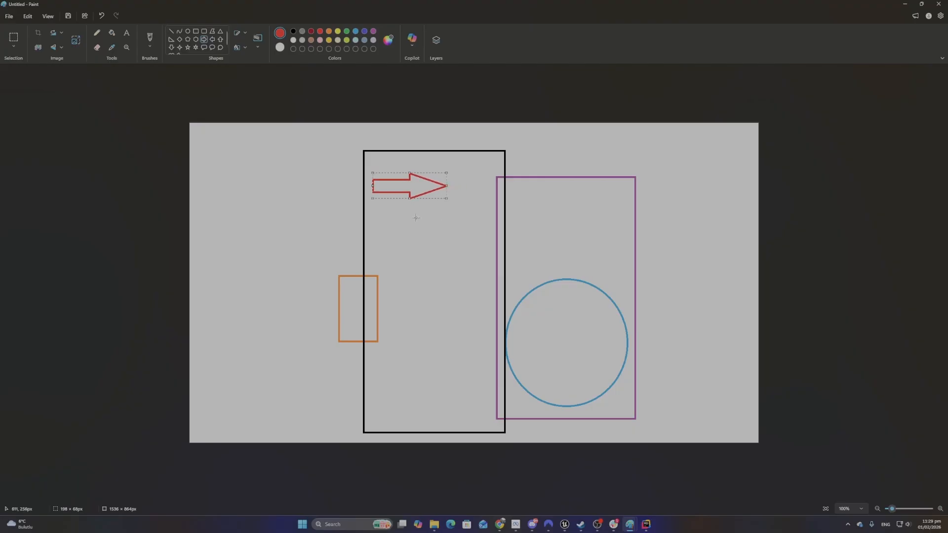
left_click_drag(374, 211, 447, 234)
left_click(717, 259)
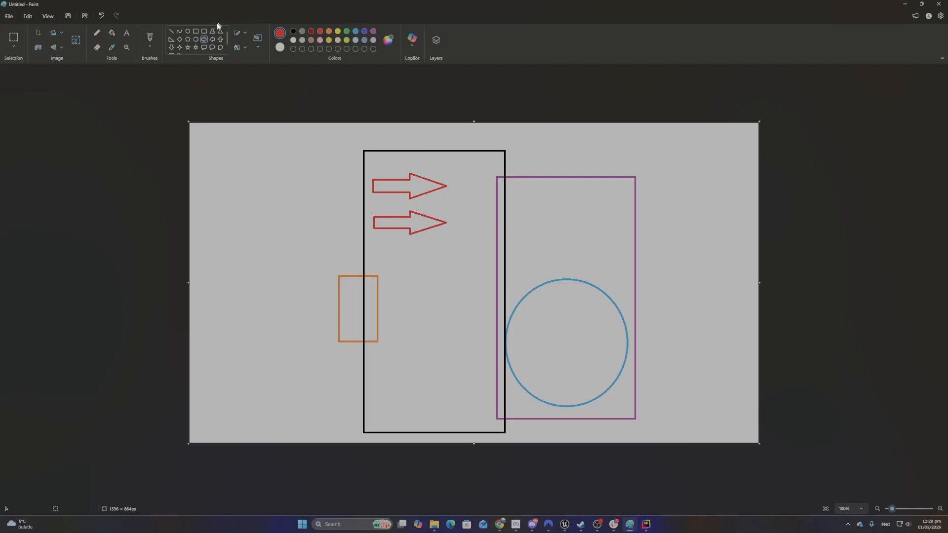
Draw two stacked blue left-pointing arrows, about 315 px wide, from the blue ellipse into the black rectangle
left_click(212, 39)
left_click_drag(544, 376, 426, 385)
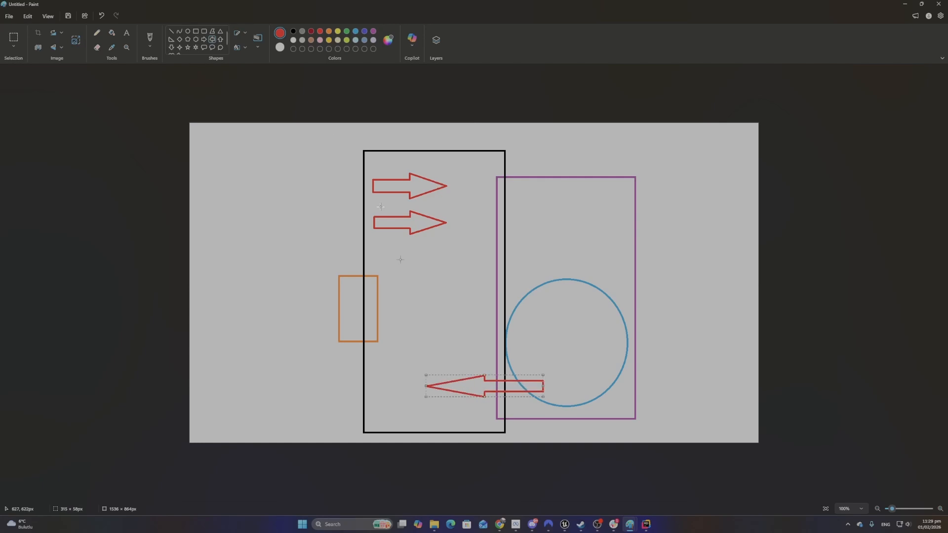
left_click(355, 31)
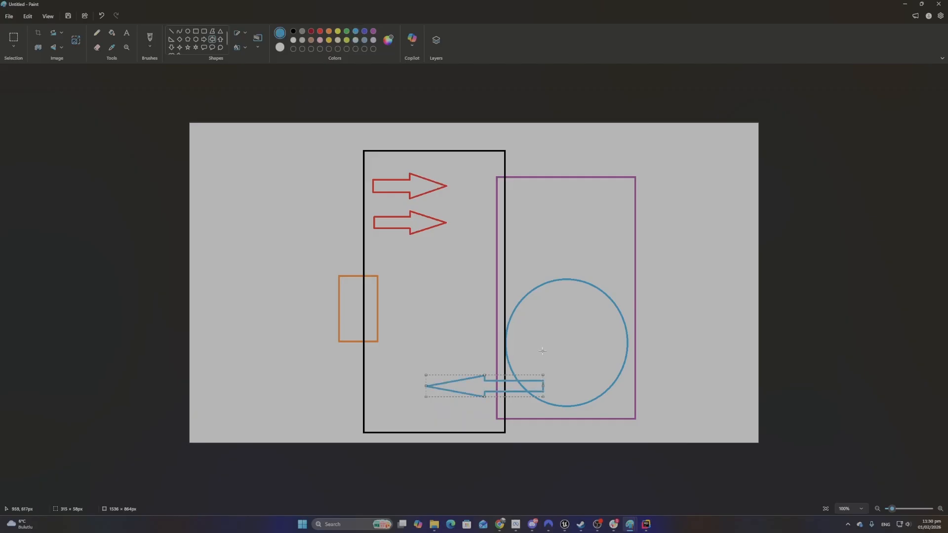
left_click_drag(542, 351, 426, 371)
left_click(599, 345)
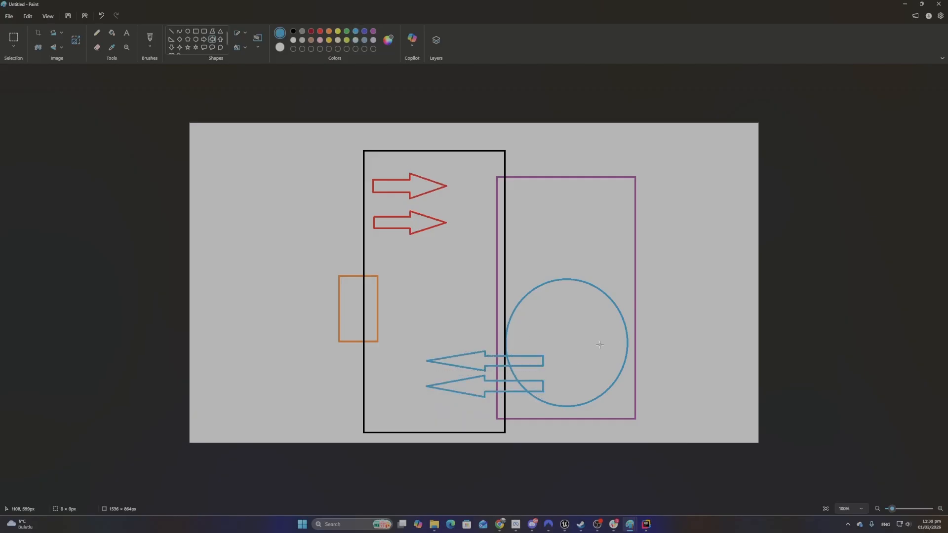
Draw a black ellipse about 146 × 177 px inside the black rectangle at the tips of the blue arrows
left_click(187, 32)
left_click(293, 31)
left_click_drag(382, 341, 437, 407)
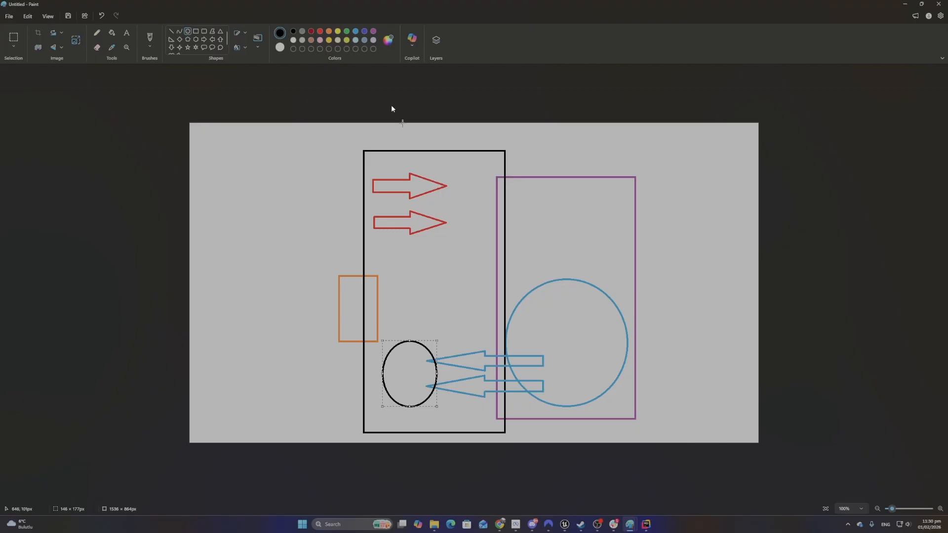
left_click(324, 403)
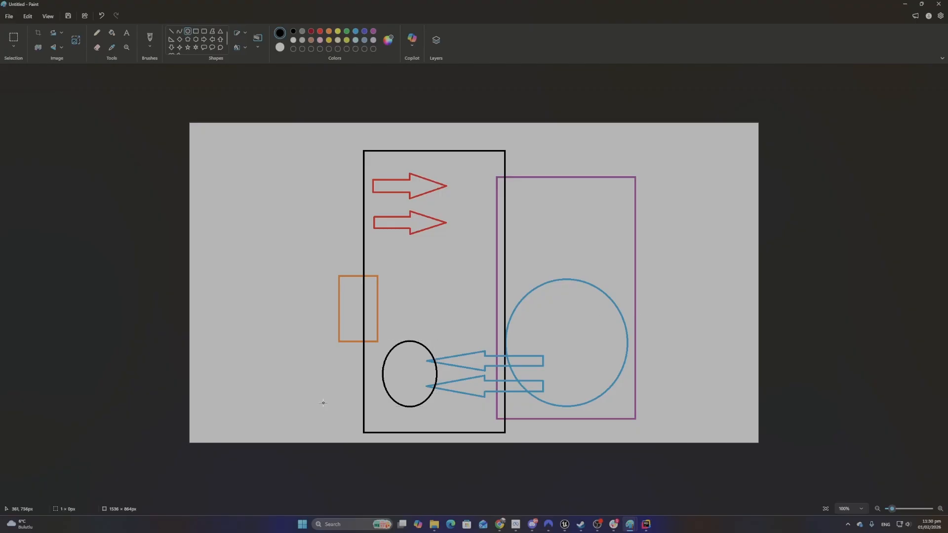
Draw two small yellow left-pointing arrows, about 83 × 50 px, from the black ellipse towards the black rectangle's left edge
left_click(320, 32)
left_click(337, 31)
left_click(212, 39)
mouse_move(395, 364)
left_mouse_down()
mouse_move(345, 366)
mouse_move(360, 379)
mouse_move(361, 406)
left_mouse_up()
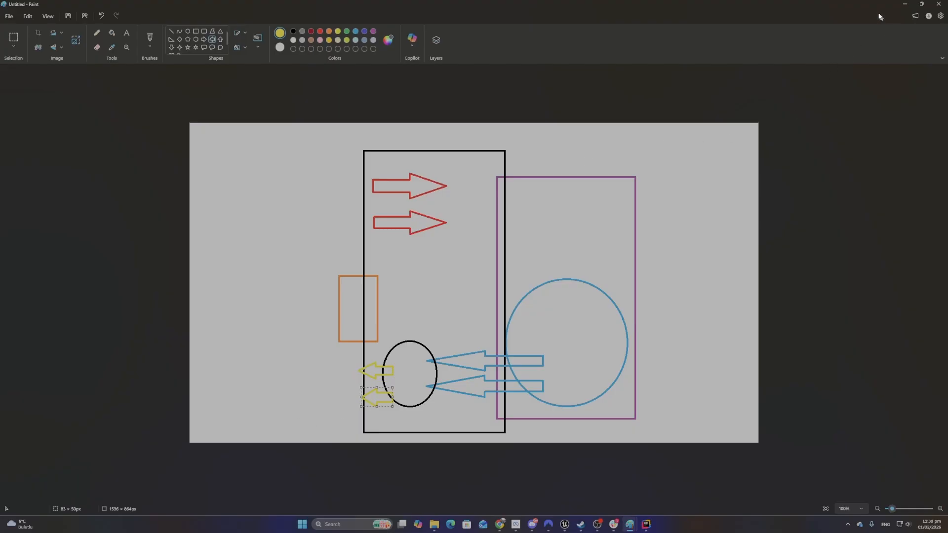
Return to Unreal Editor's DemoModManagerActor graph and add an Add Mod Map to Map List call from the Mod Communication Subsystem node
left_click(905, 4)
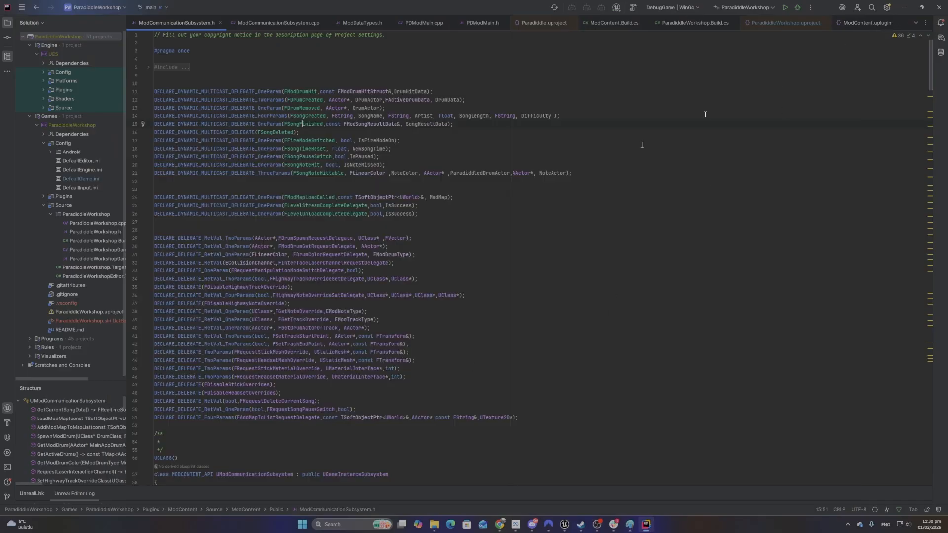
left_click(905, 7)
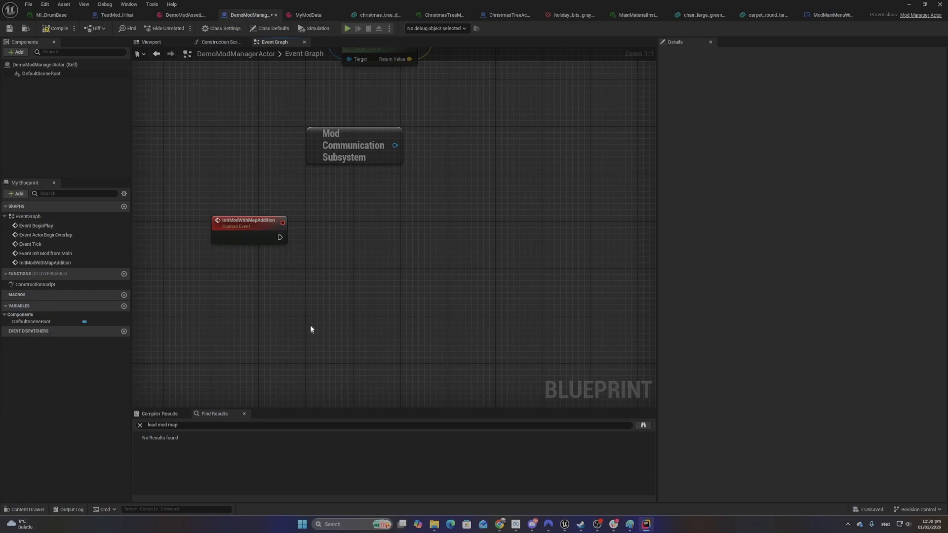
right_click_drag(354, 254, 488, 286)
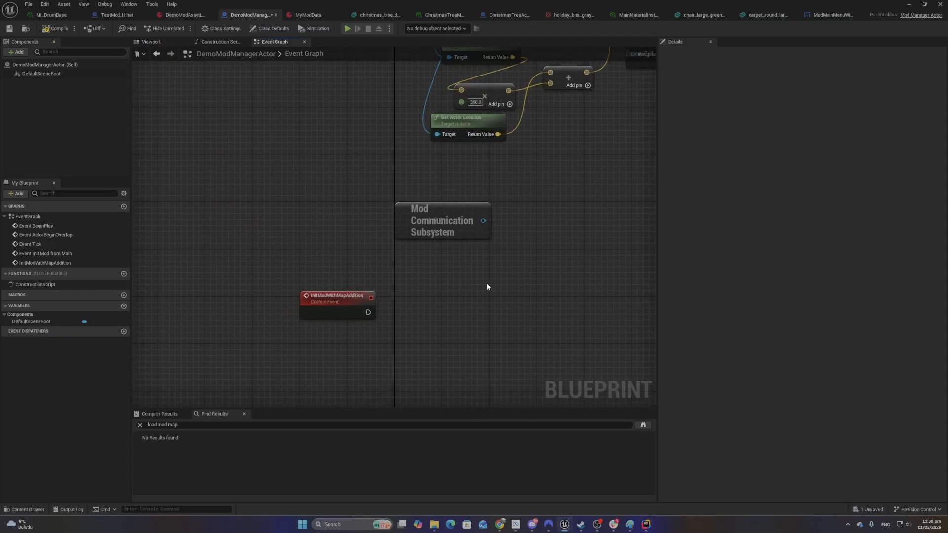
right_click_drag(520, 258, 413, 285)
left_click_drag(375, 249, 360, 320)
type("add mo")
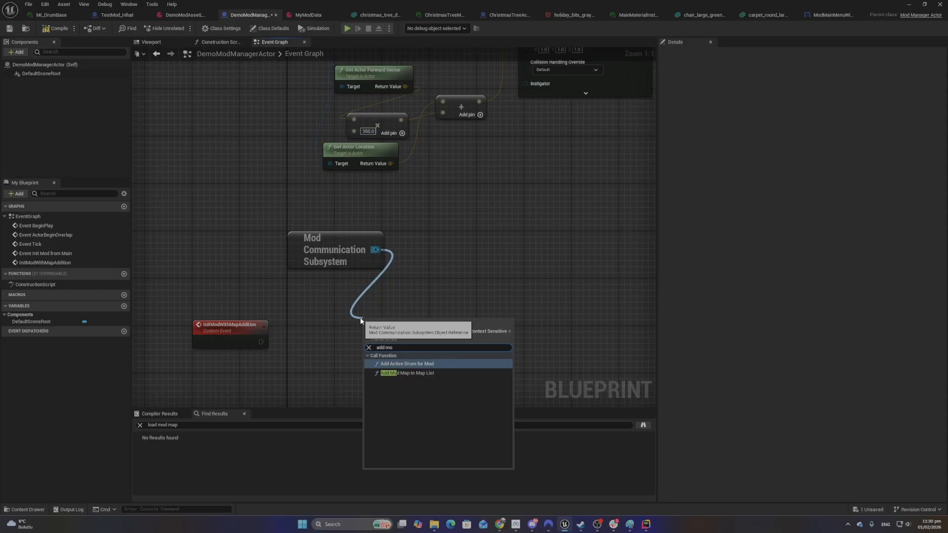
left_click(408, 373)
Connect InitModWithMapAddition's execution output to the Add Mod Map to Map List node and align that node with the event
right_click_drag(274, 345, 305, 264)
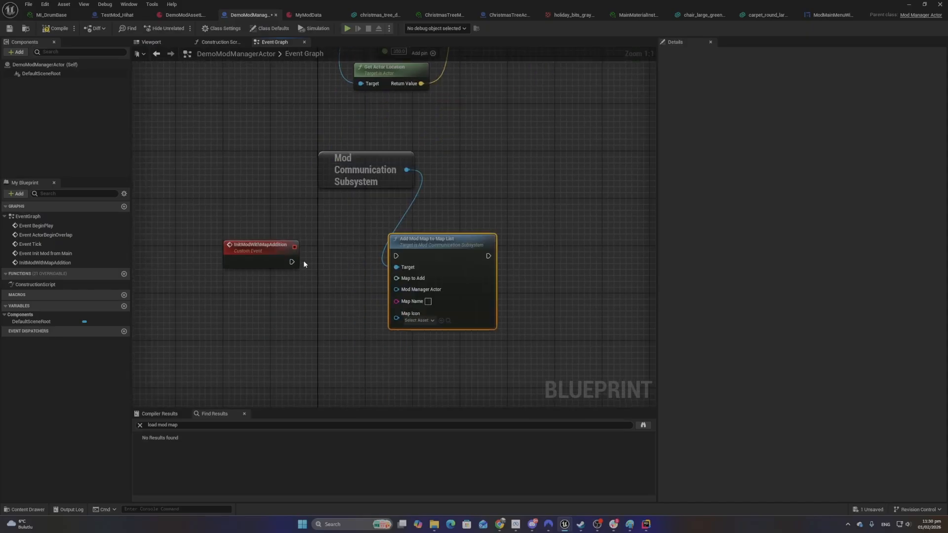
left_click_drag(292, 262, 404, 264)
left_click(489, 299)
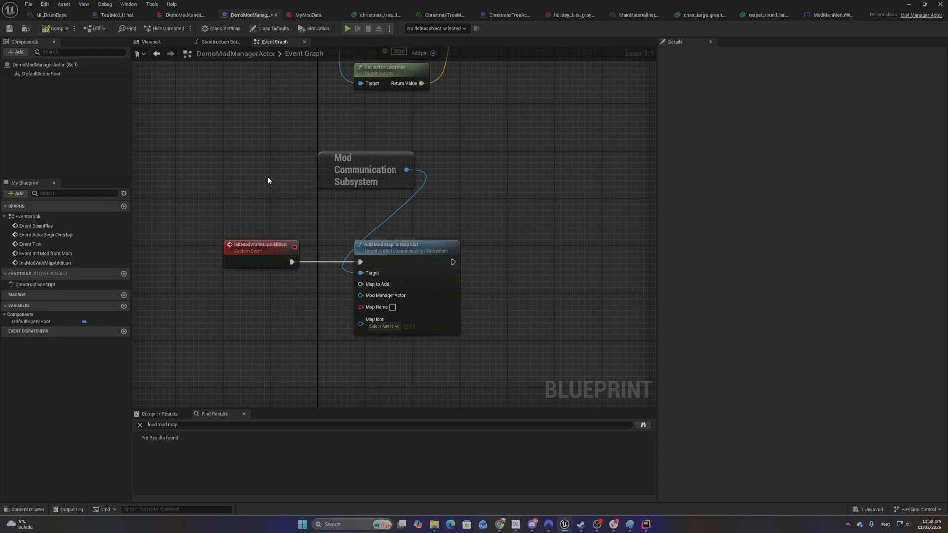
left_click_drag(335, 144, 529, 339)
left_click(528, 316)
Review the Paint diagram of the mod communication flow, and return to the Add Mod Map to Map List node in Unreal Editor
mouse_move(632, 524)
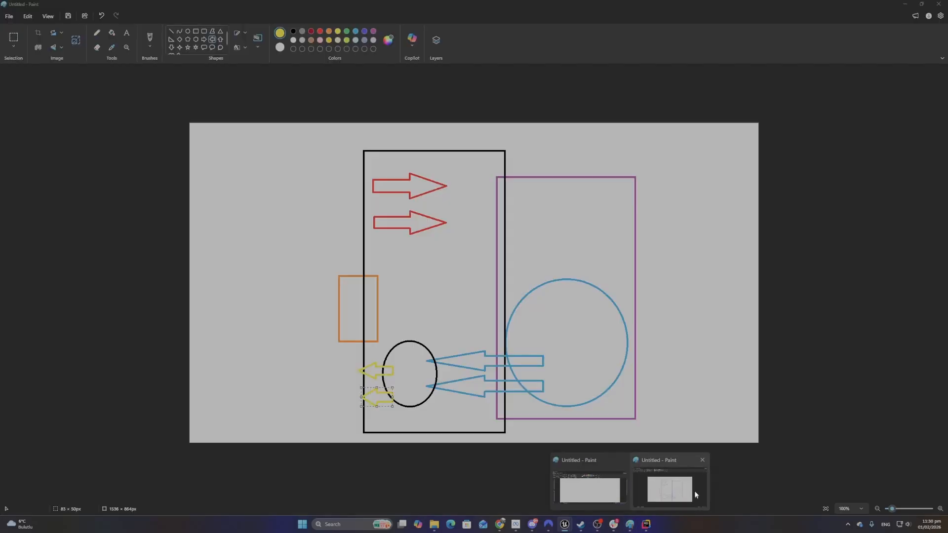
left_click(683, 491)
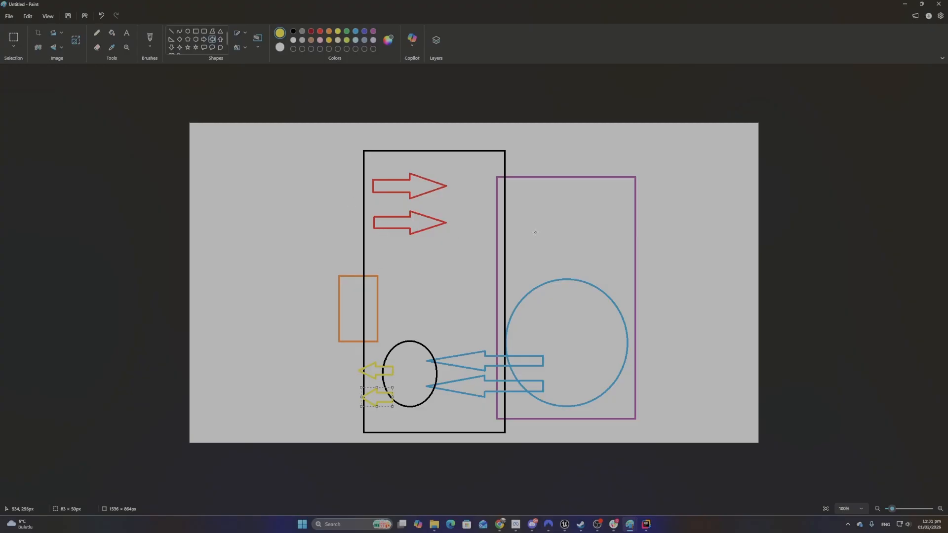
left_click(902, 3)
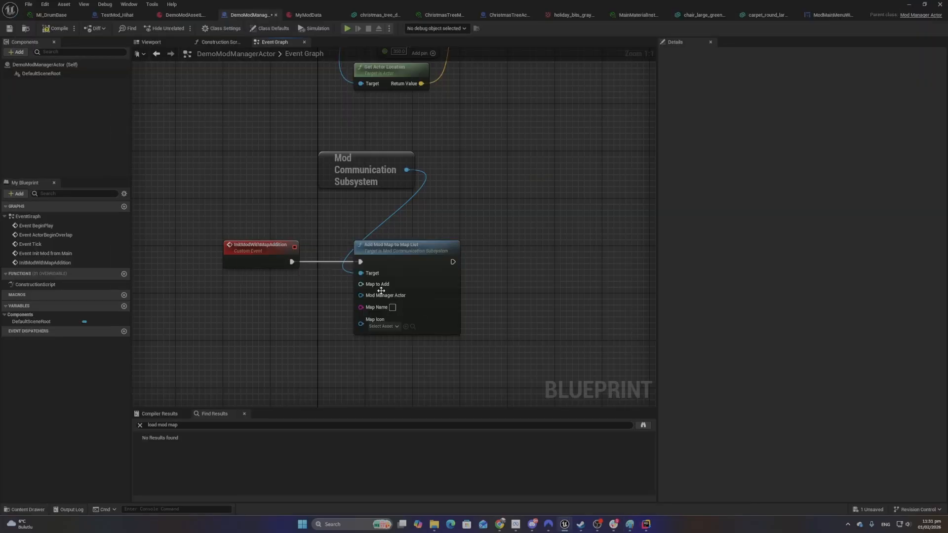
mouse_move(316, 294)
right_mouse_down()
mouse_move(314, 258)
mouse_move(340, 237)
right_mouse_up()
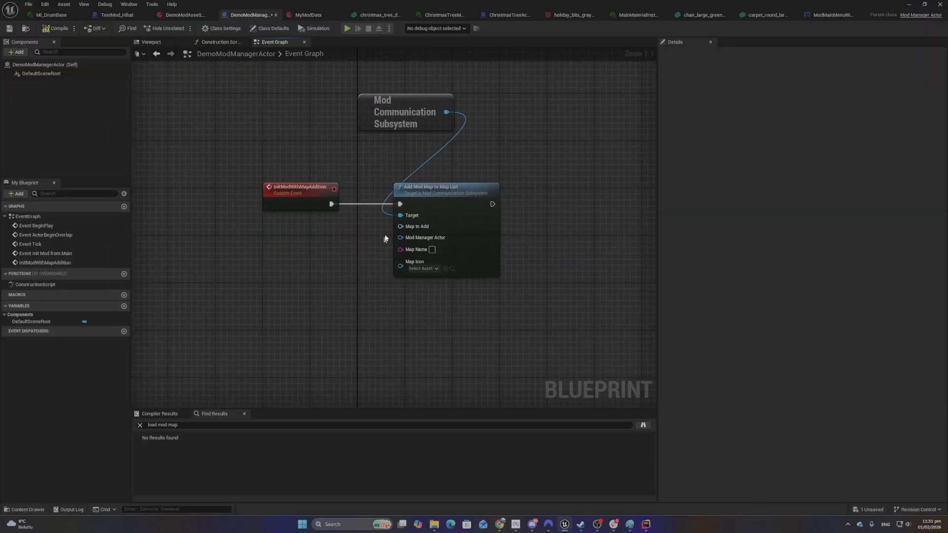
left_click_drag(415, 228, 290, 284)
key("Escape")
right_click(415, 227)
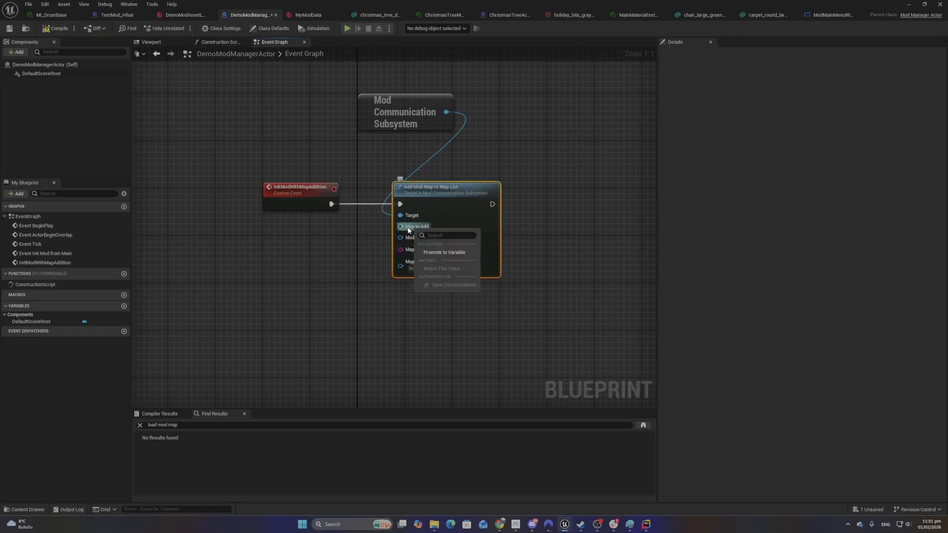
left_click(318, 312)
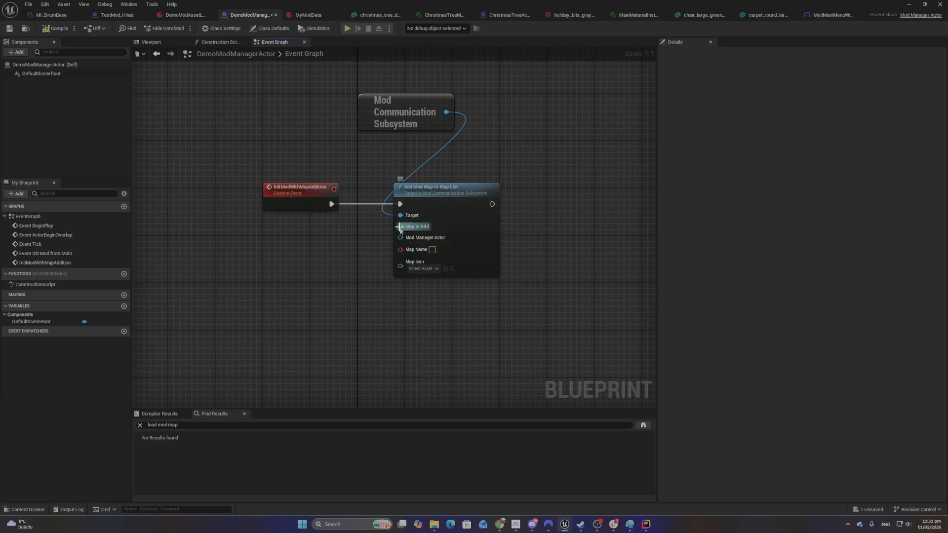
right_click(417, 228)
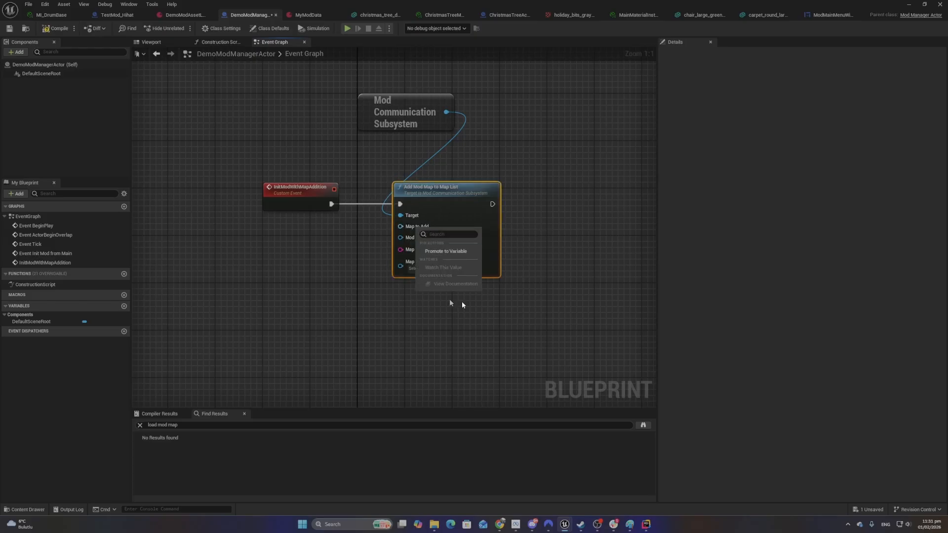
left_click(370, 255)
Promote the Map to Add input to a variable named DemoMapToAdd and place its node below the InitModWithMapAddition event
right_click(414, 226)
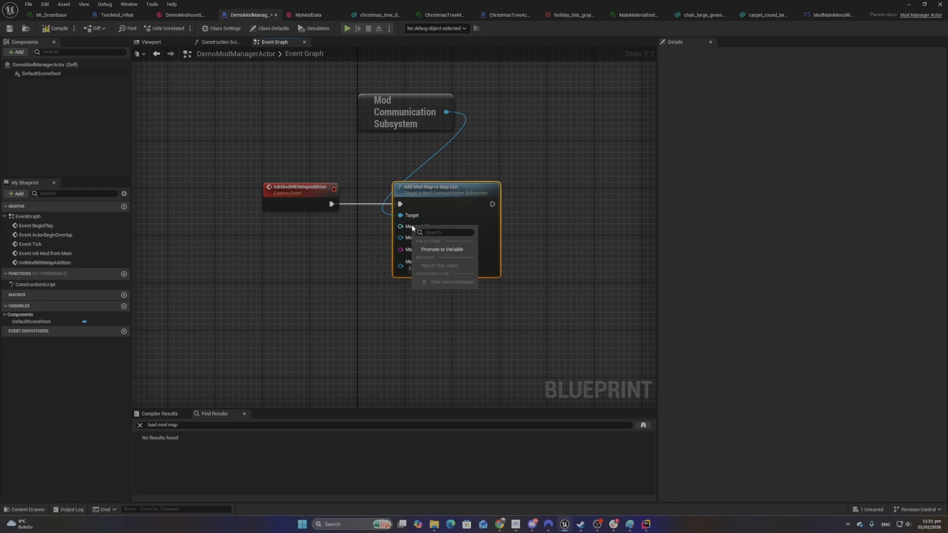
left_click(434, 250)
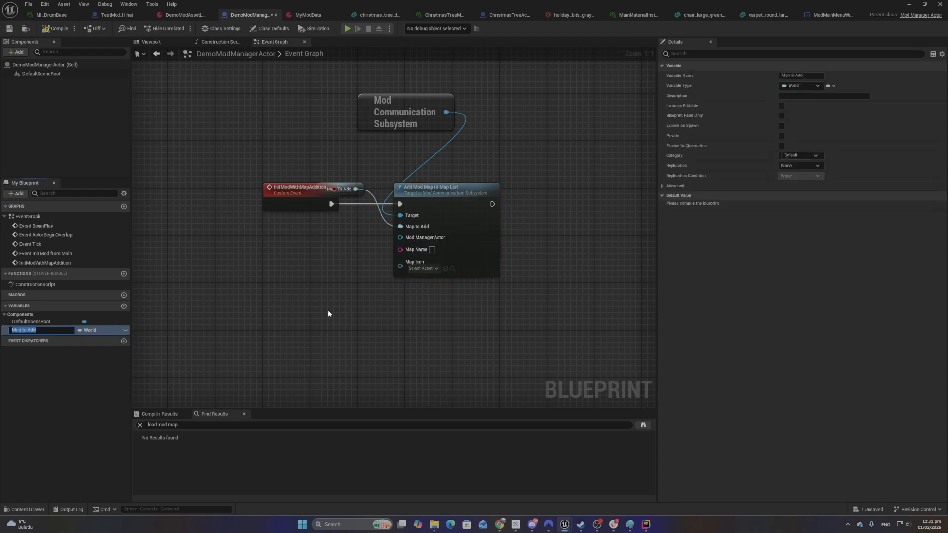
type("Dm")
type("moMapToAdd")
key("Return")
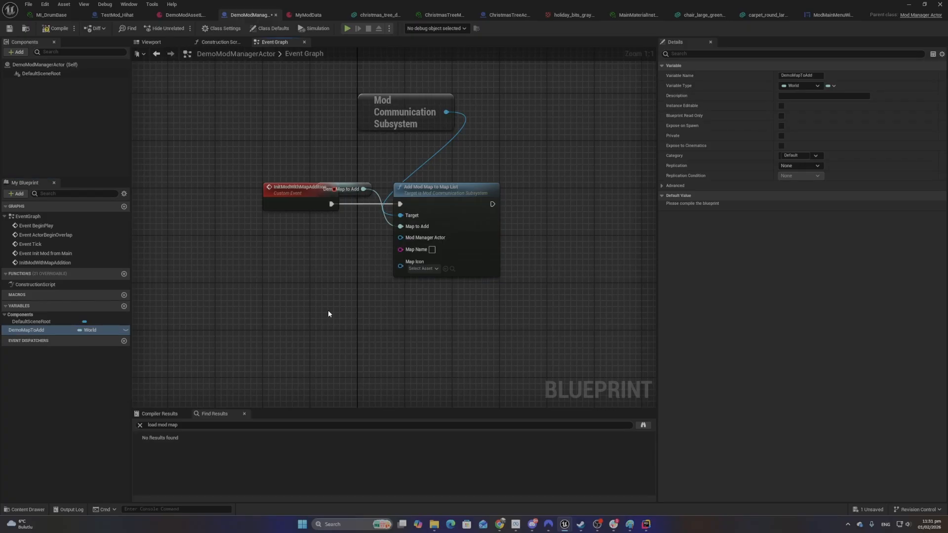
left_click_drag(359, 187, 312, 240)
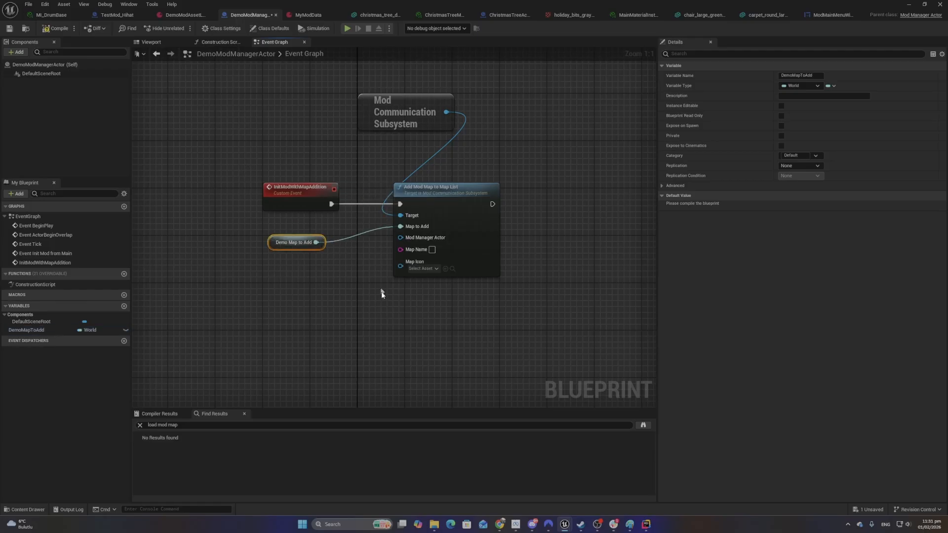
Compile the blueprint, set DemoMapToAdd's default value to DemoModLevel, and move its node up directly beneath the event
left_click(56, 28)
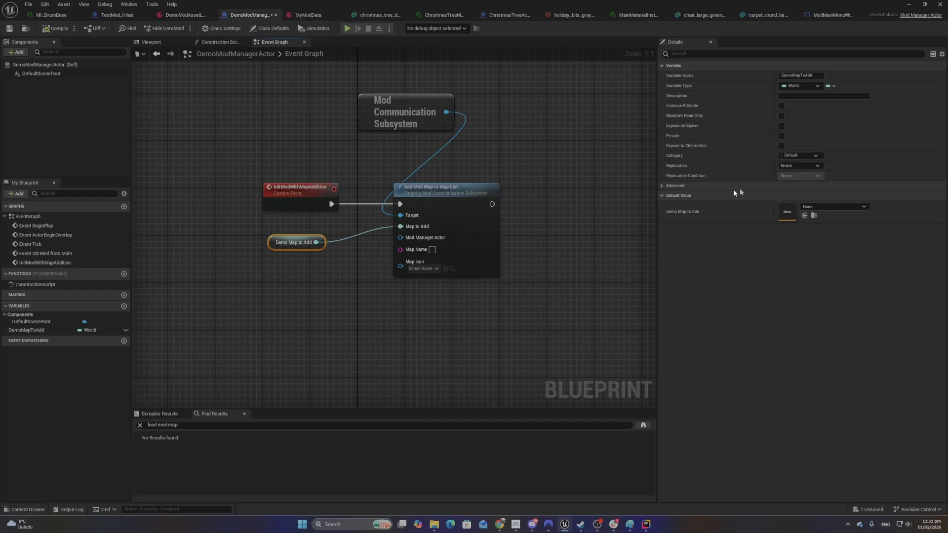
left_click(845, 208)
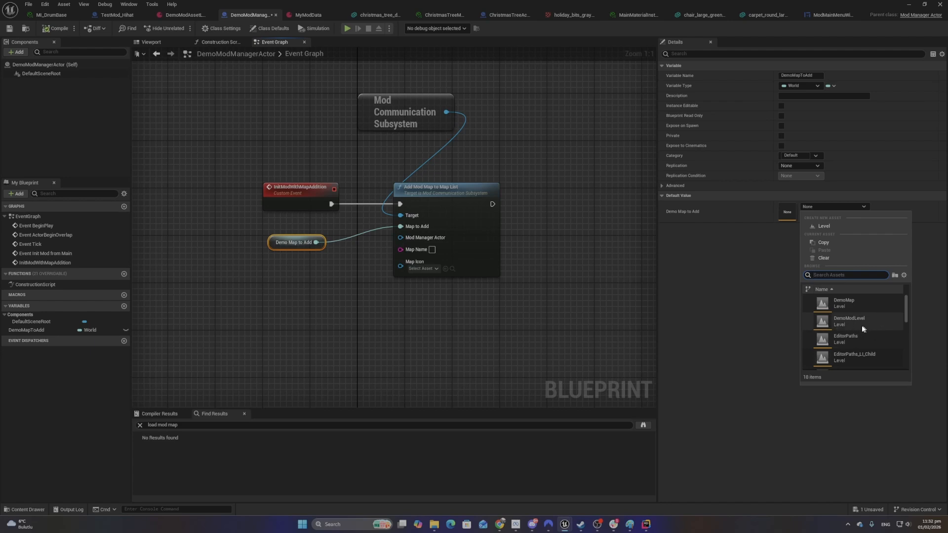
left_click(840, 323)
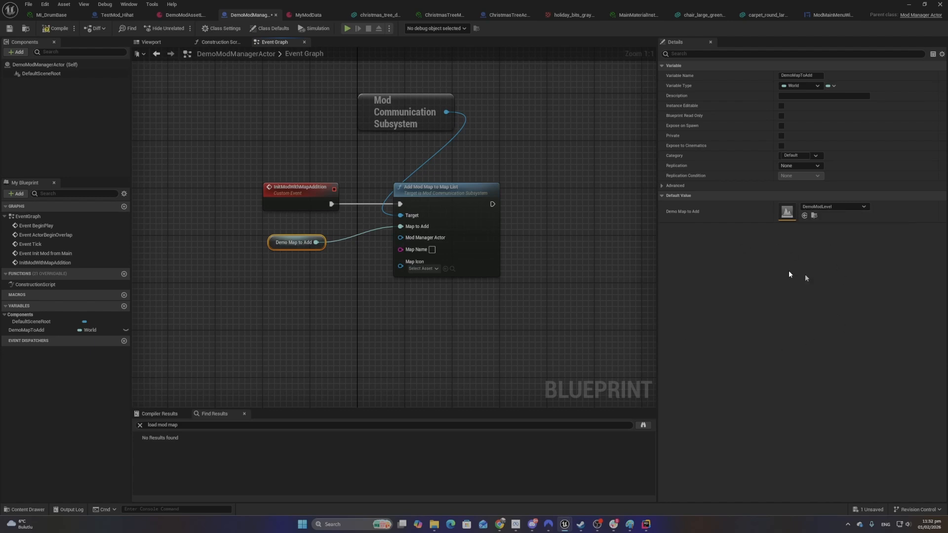
left_click(342, 303)
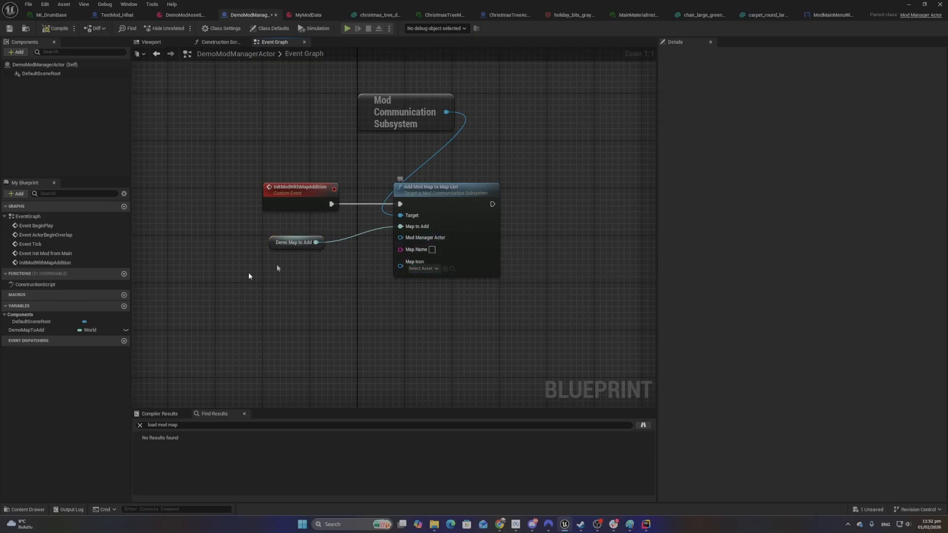
left_click_drag(276, 250, 265, 235)
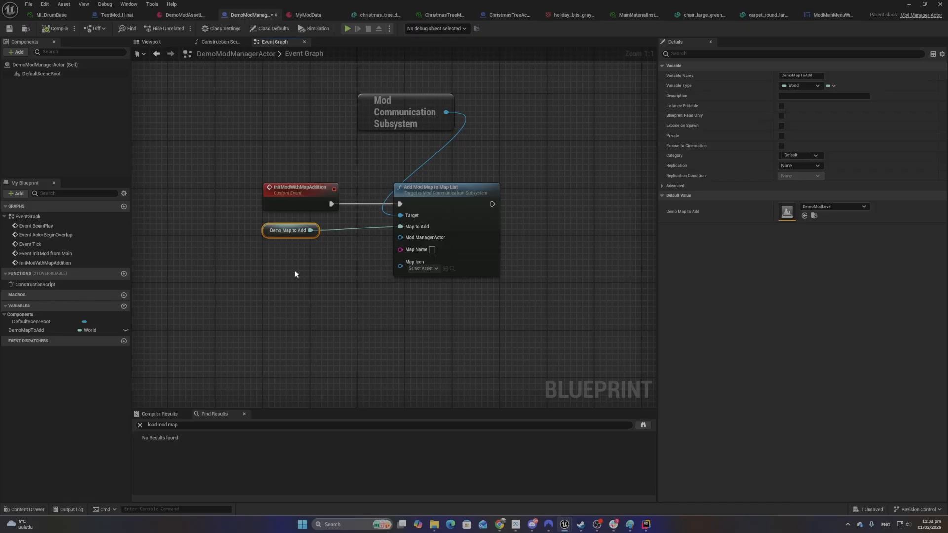
left_click(272, 262)
Add a reference-to-self node to the graph below the Demo Map to Add node
right_click(273, 263)
left_click(253, 249)
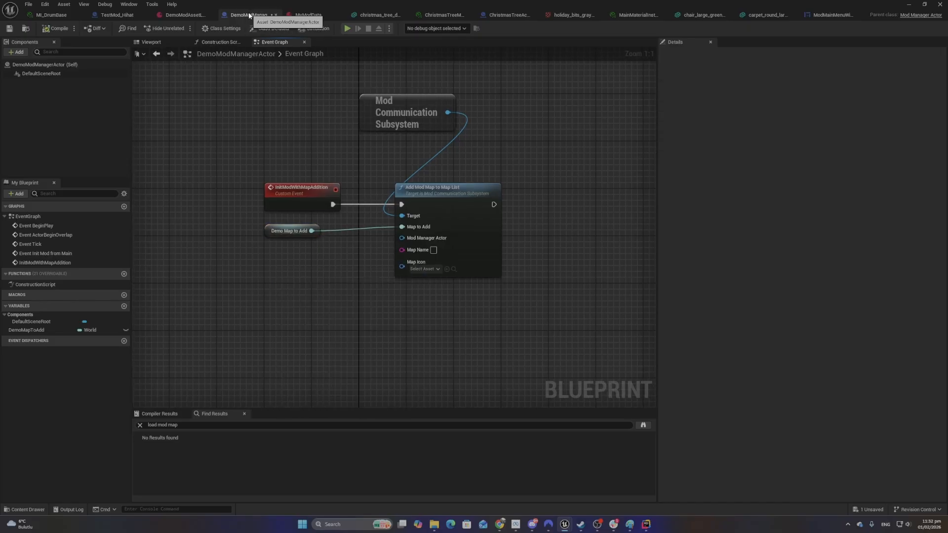
right_click(264, 280)
type("this")
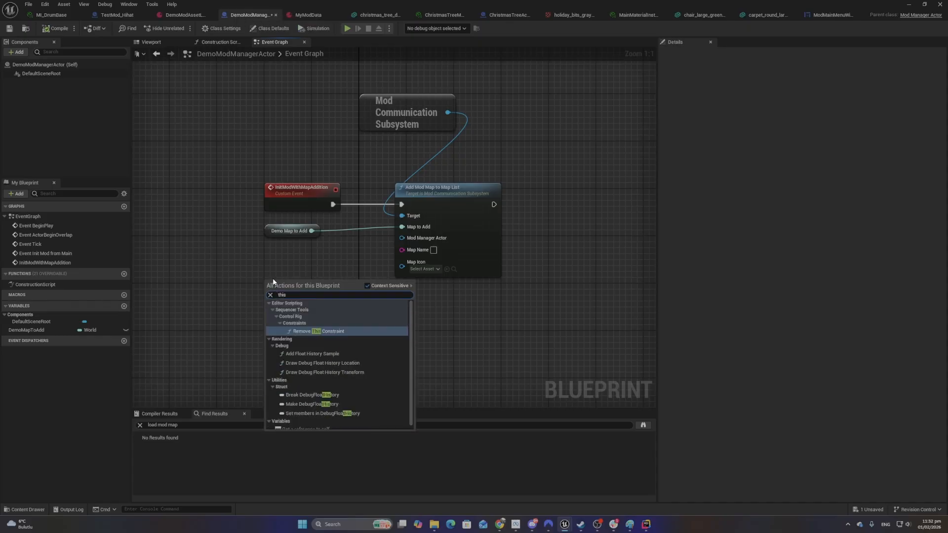
scroll(336, 369, "down", 1)
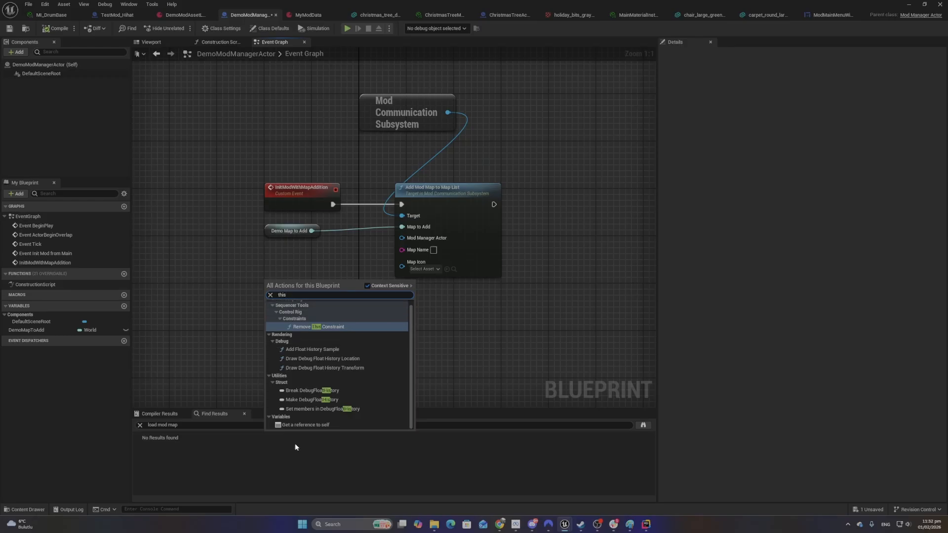
left_click(301, 425)
Connect the Self node to the Mod Manager Actor input and move it directly beneath the Demo Map to Add node
left_click_drag(244, 260, 317, 293)
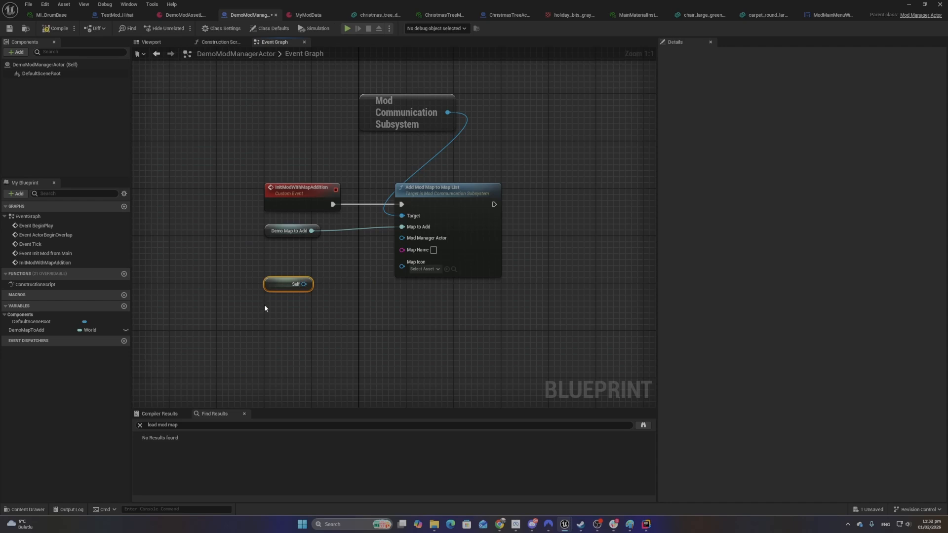
left_click(326, 305)
left_click_drag(296, 285, 402, 238)
left_click(348, 317)
left_click_drag(262, 271, 268, 253)
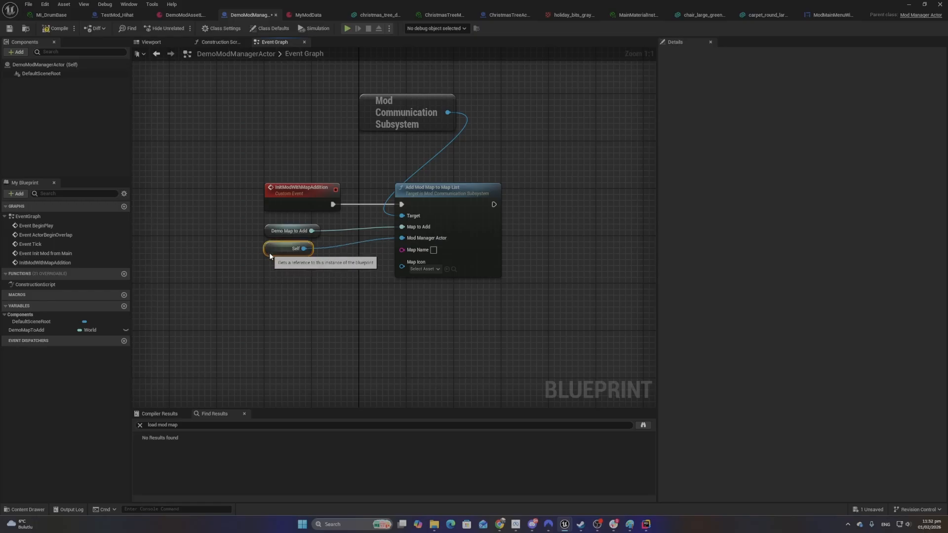
Set the Map Name on the Add Mod Map to Map List node to "Demo Mod Map"
left_click(546, 259)
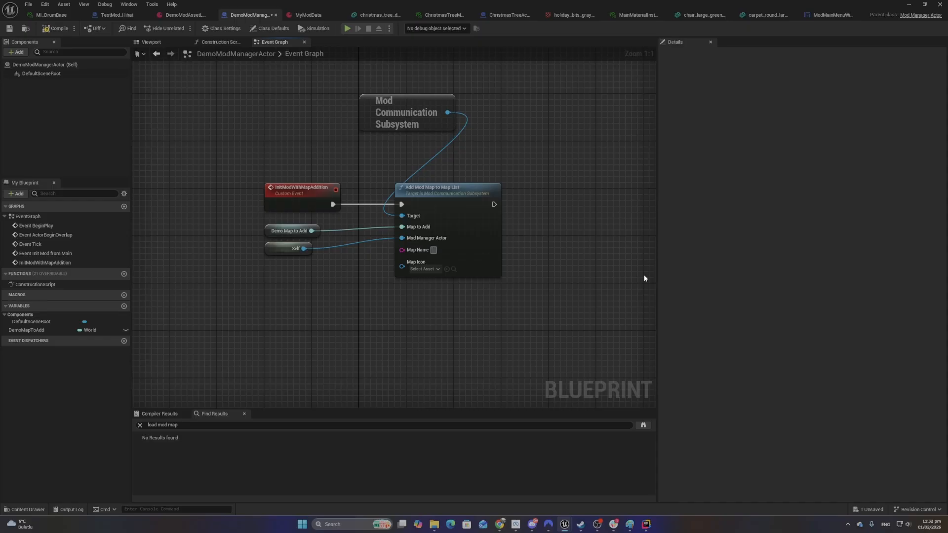
type("Demo Mod Map")
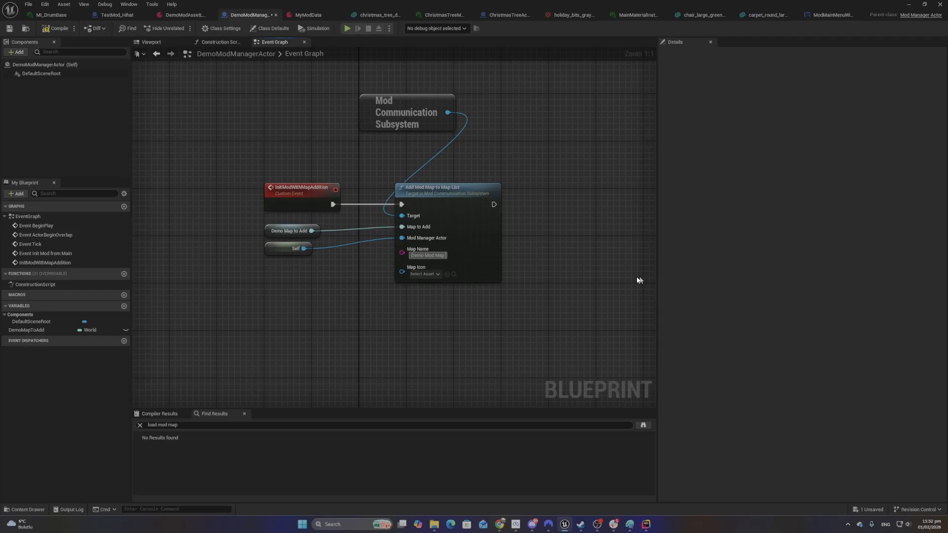
left_click(623, 275)
Find the holiday textures, assign holiday_bits_texture as the node's Map Icon, and save the blueprint
left_click(424, 274)
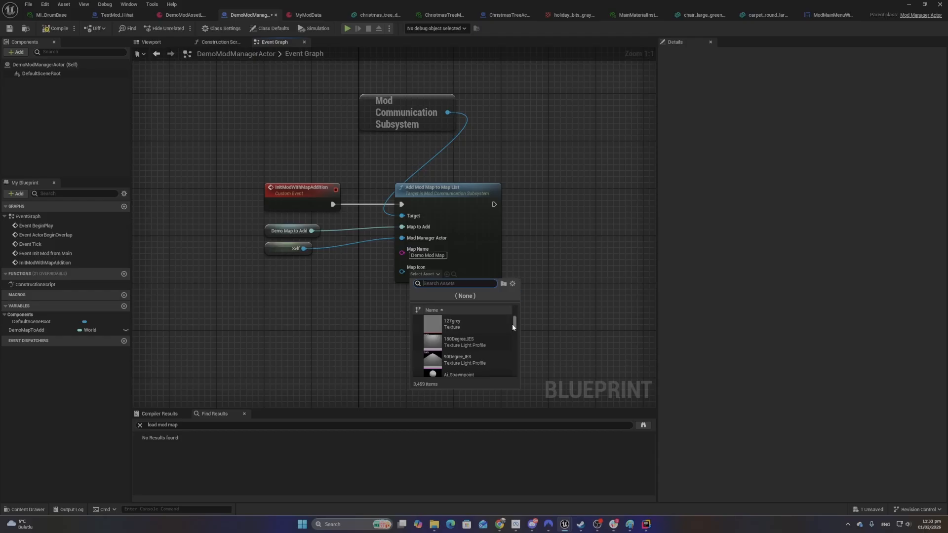
left_click_drag(513, 324, 522, 363)
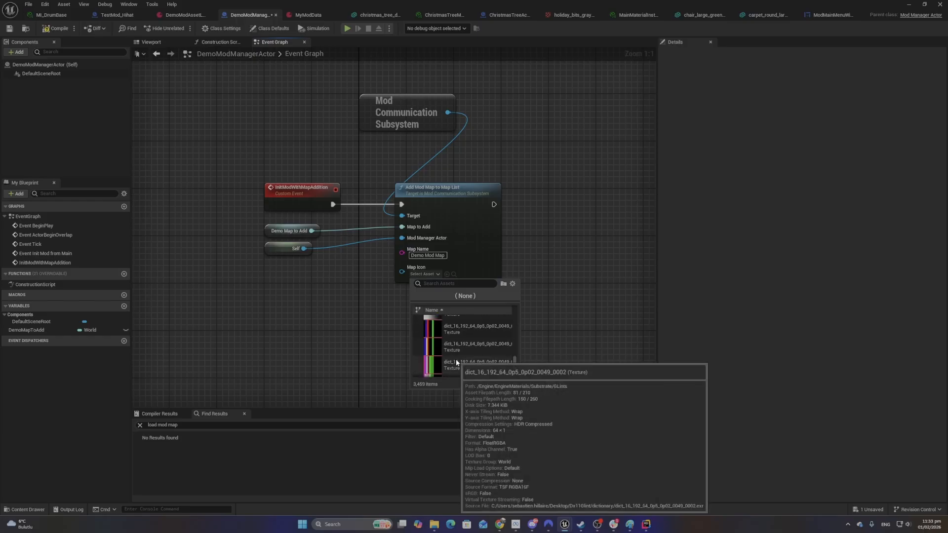
scroll(455, 359, "up", 3)
scroll(451, 327, "up", 3)
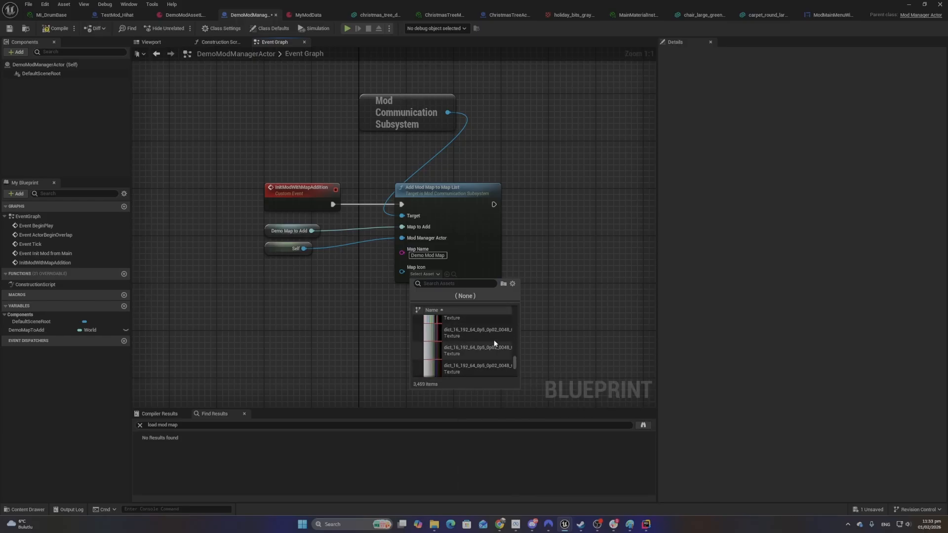
left_click_drag(515, 361, 519, 321)
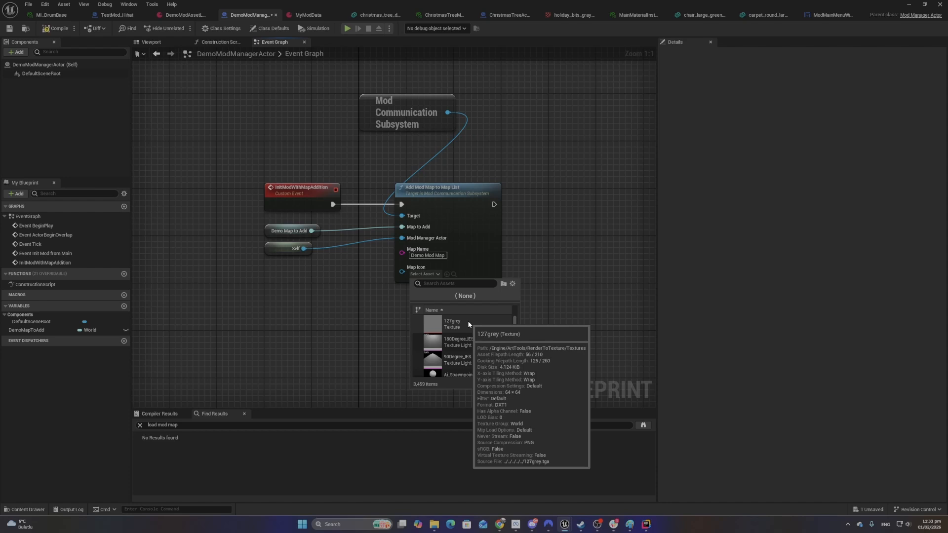
left_click(437, 285)
type("holi")
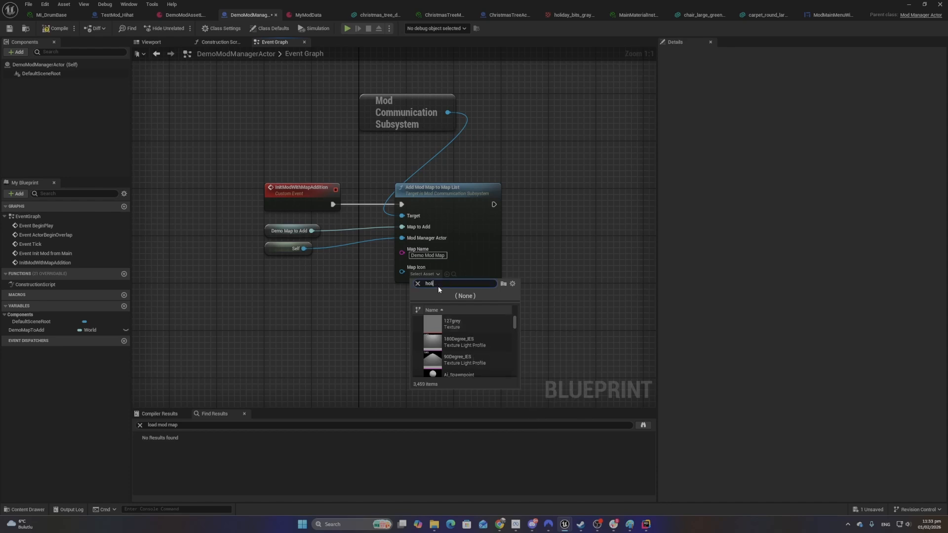
type("d")
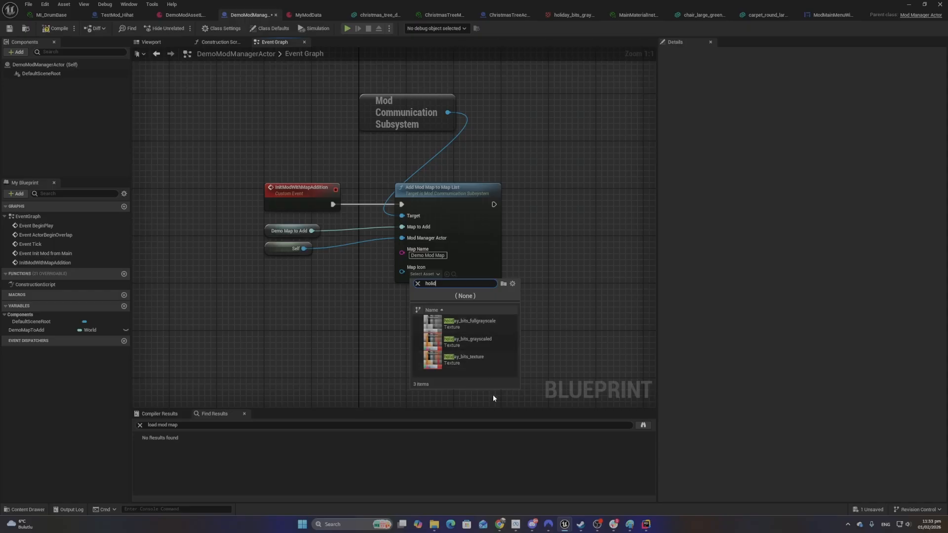
left_click(493, 363)
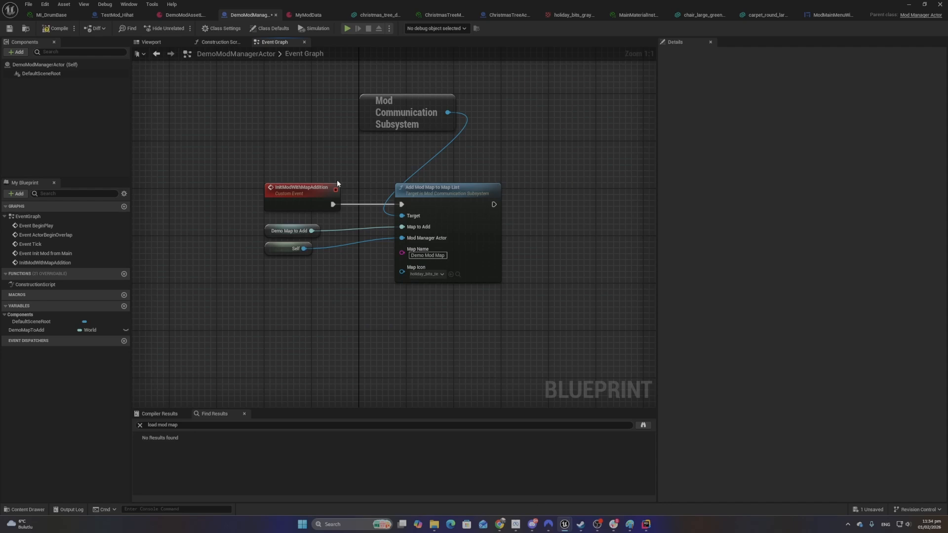
left_click(8, 28)
Switch to File Explorer and open the WorkshopBuilds folder inside ParadiddleExtra on Local Disk (D:)
mouse_move(434, 525)
mouse_move(545, 493)
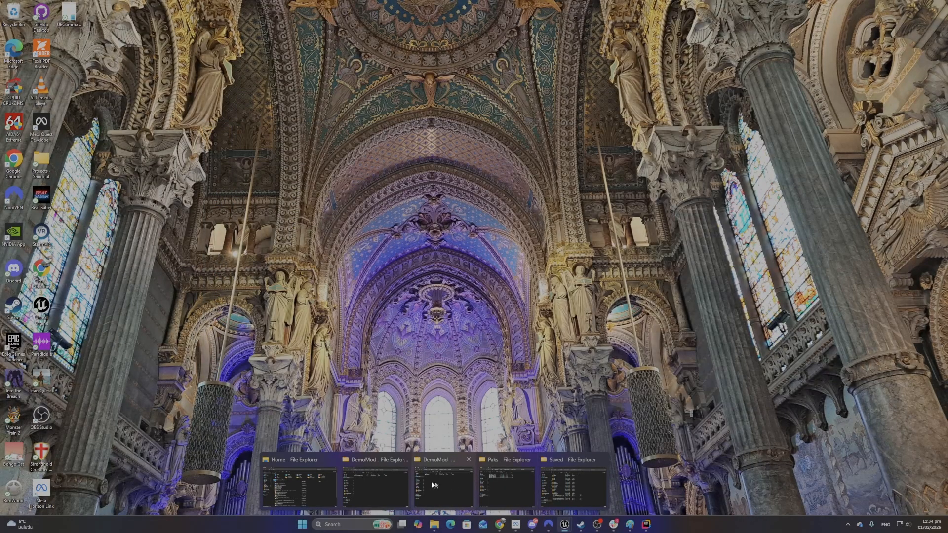
mouse_move(383, 480)
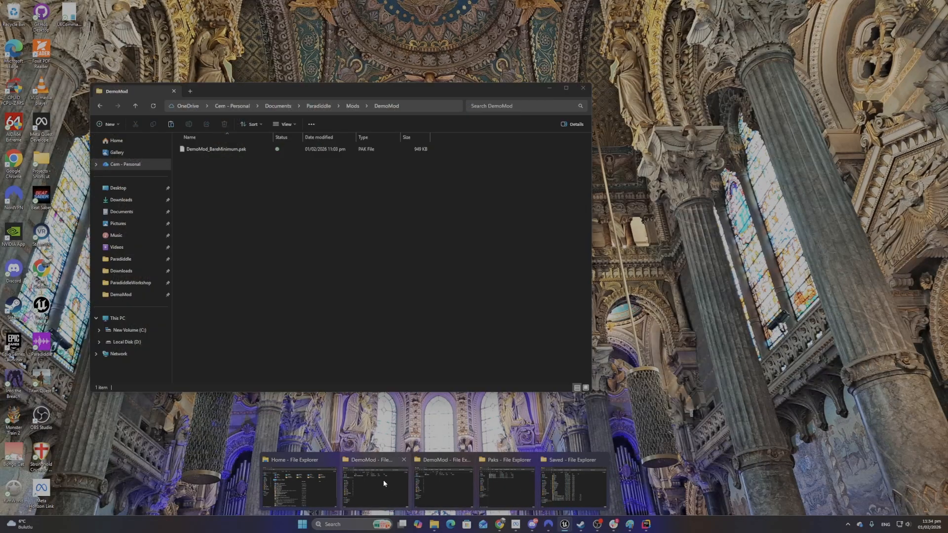
mouse_move(499, 481)
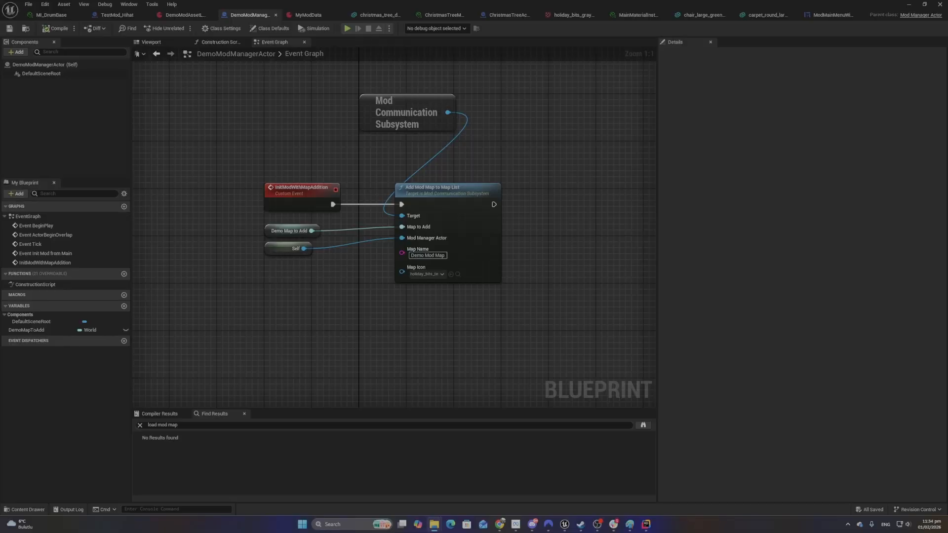
left_click_drag(0, 74, 368, 103)
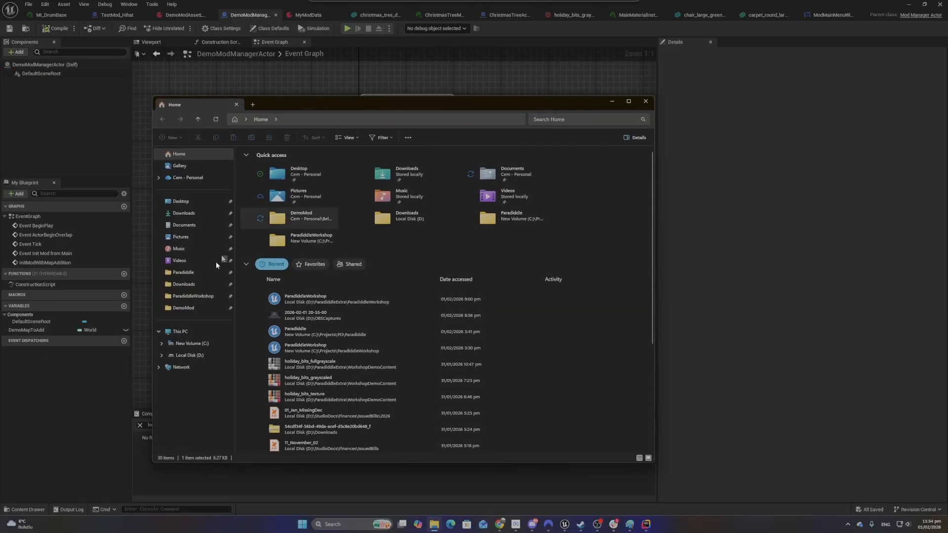
left_click(188, 357)
double_click(280, 243)
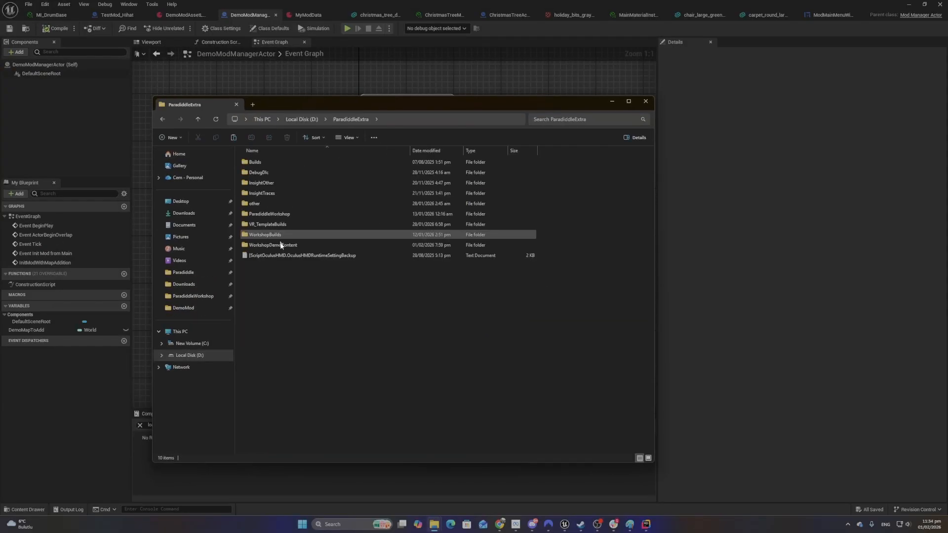
double_click(284, 214)
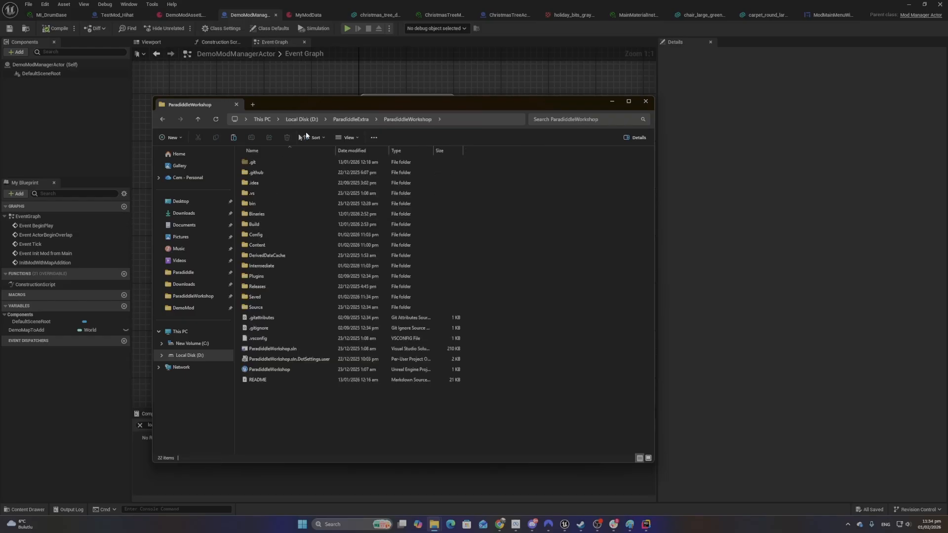
left_click(341, 120)
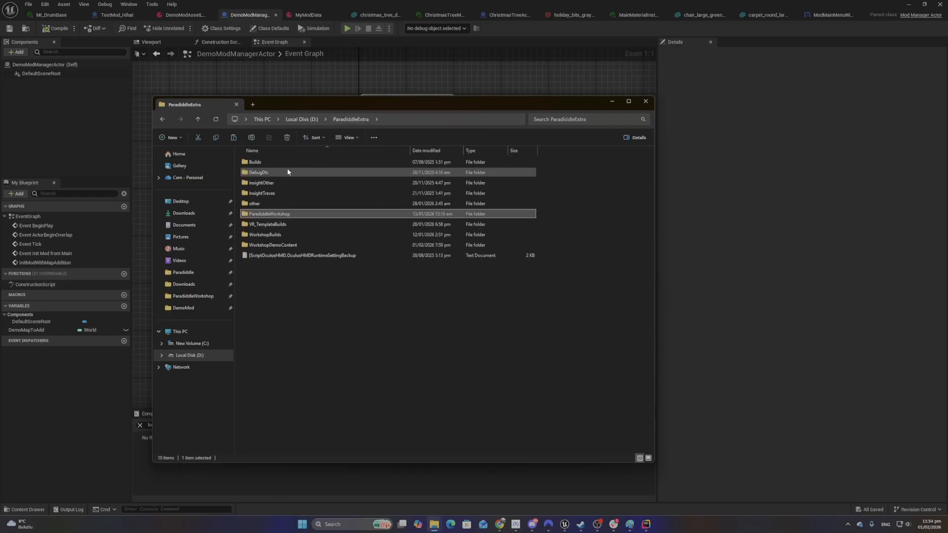
double_click(288, 235)
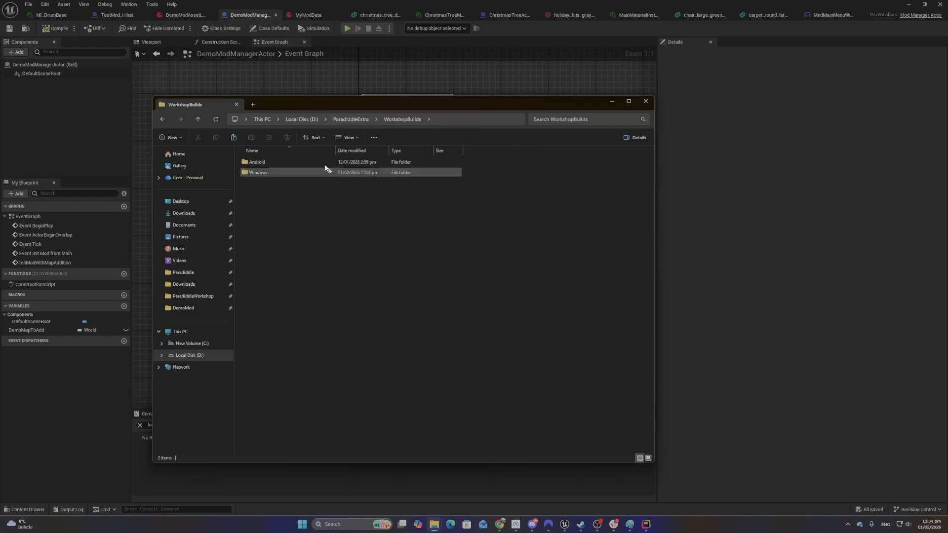
Delete all contents of the Windows folder inside WorkshopBuilds
double_click(289, 164)
key("ctrl+a")
key("Delete")
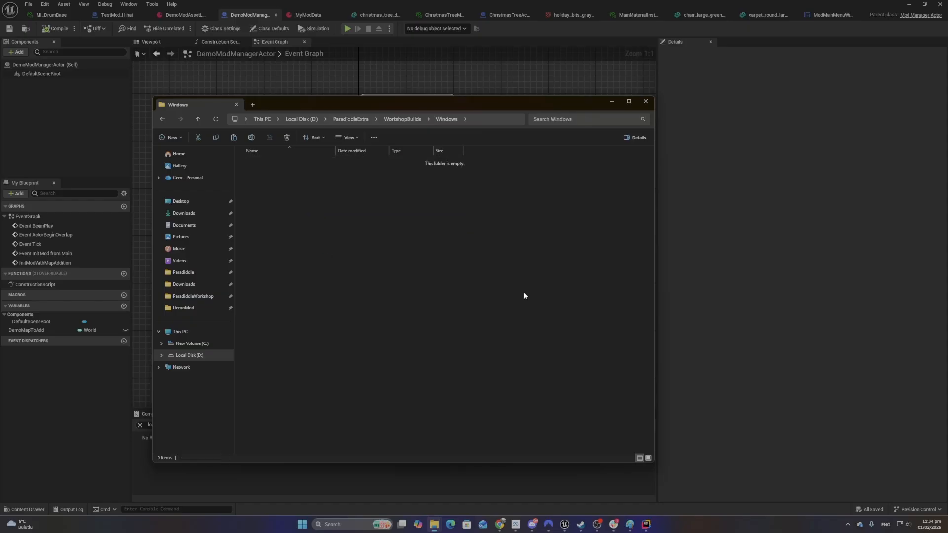
Return to the Unreal level editor, package the project for Windows, and follow the packaging in the output log
left_click(613, 102)
left_click(909, 3)
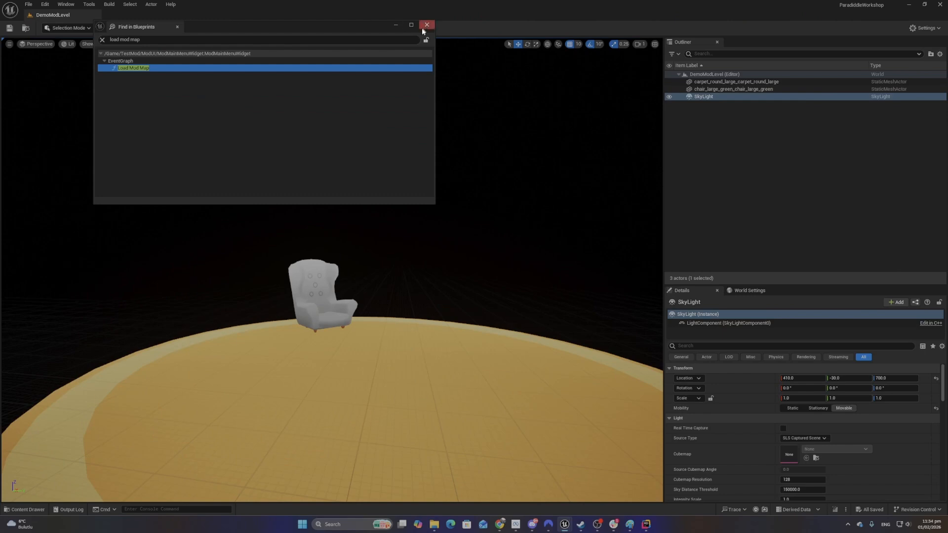
left_click(398, 27)
left_click(257, 27)
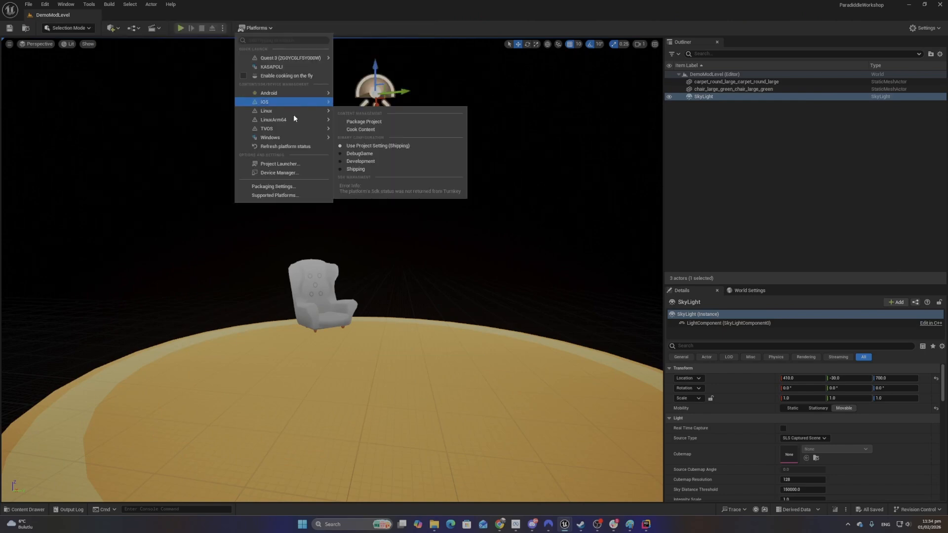
mouse_move(293, 142)
left_click(374, 148)
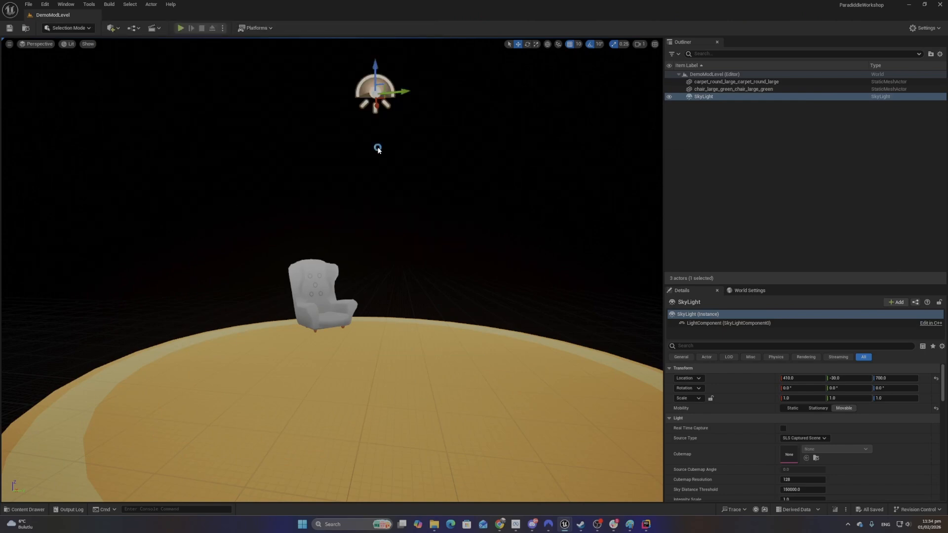
left_click(419, 290)
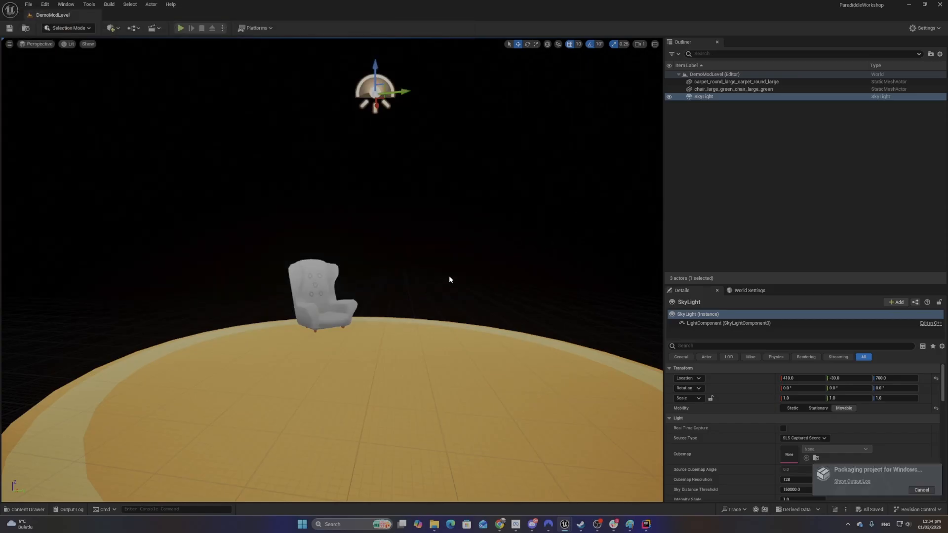
left_click(853, 481)
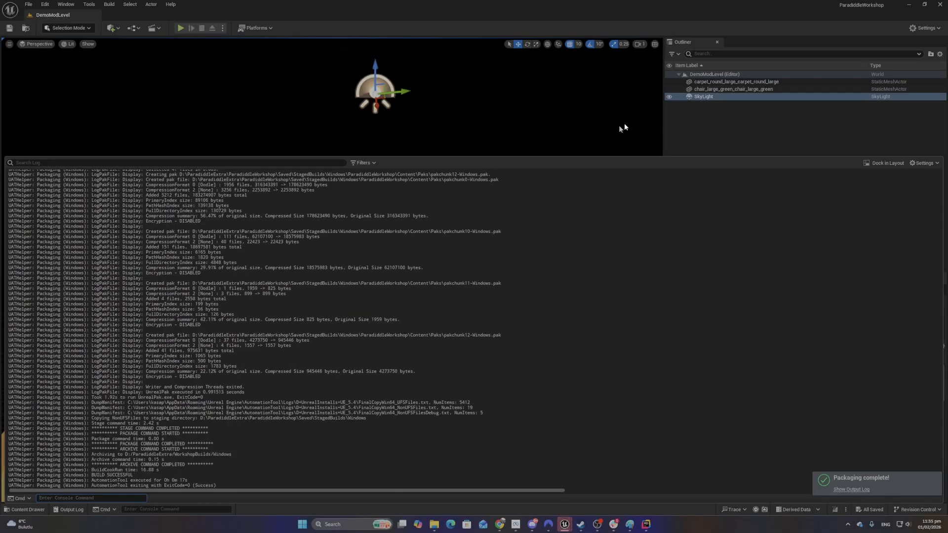
left_click(680, 143)
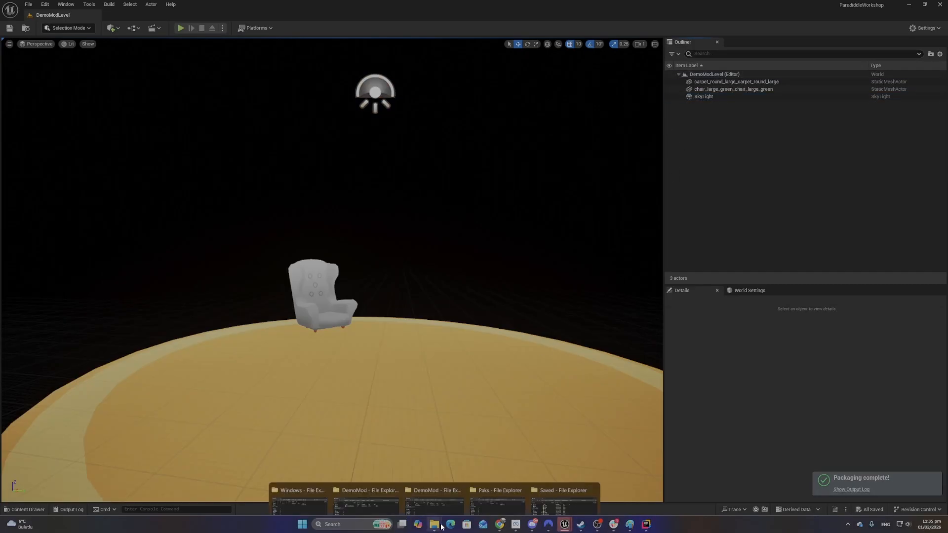
Switch to File Explorer and open the newly built Paks folder under ParadiddleWorkshop's Saved, StagedBuilds, Windows, ParadiddleWorkshop, Content
left_click(515, 482)
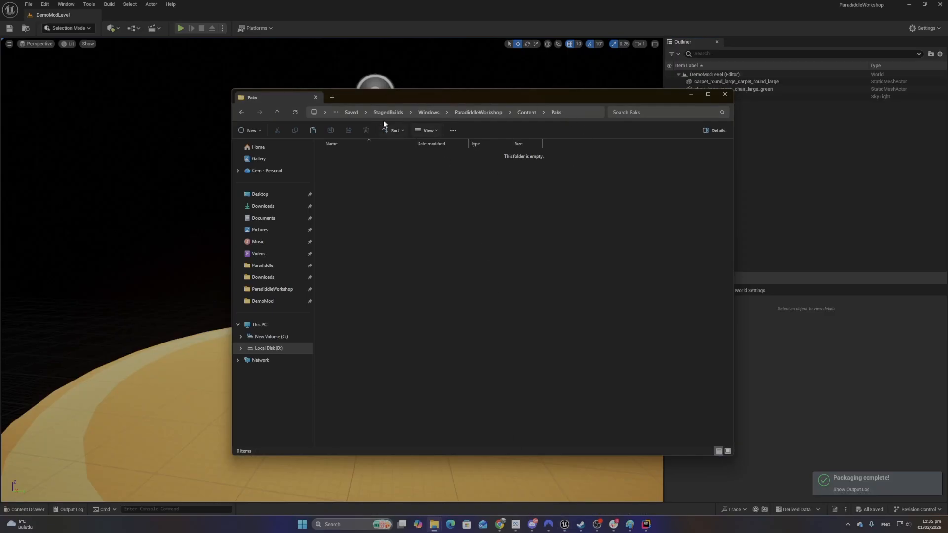
left_click(337, 112)
left_click(352, 112)
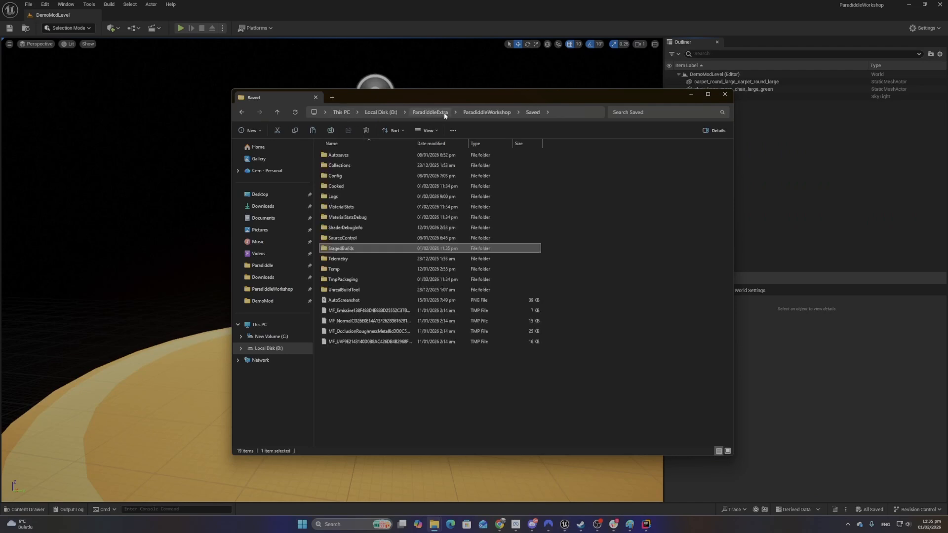
left_click(487, 112)
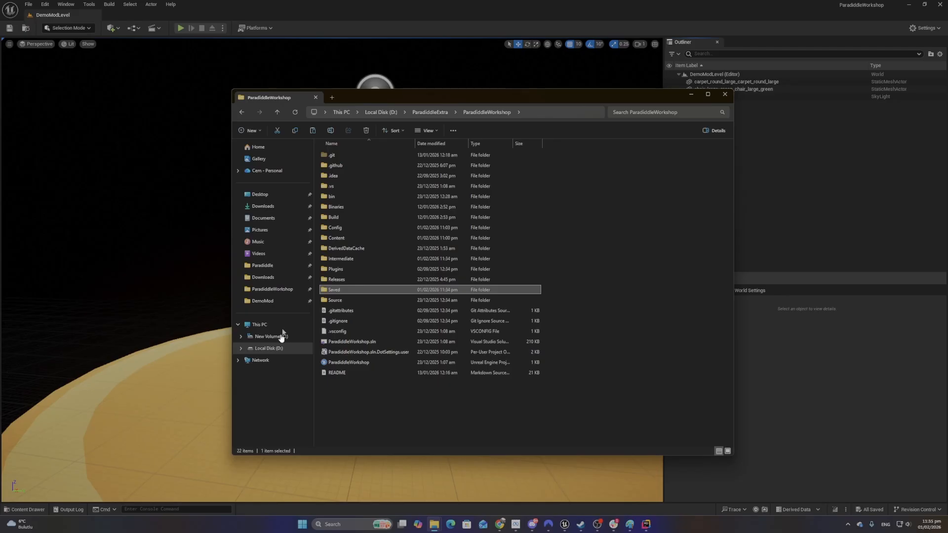
double_click(340, 290)
double_click(357, 248)
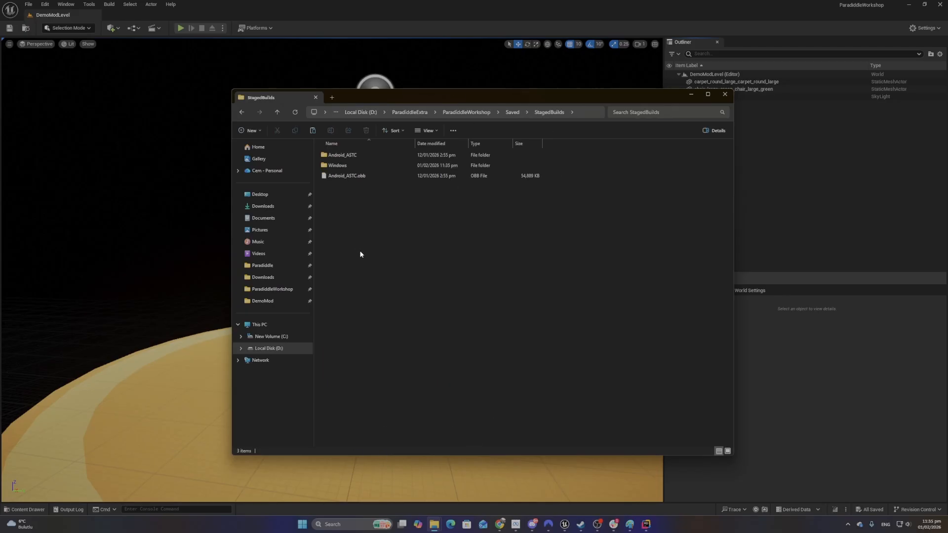
double_click(340, 165)
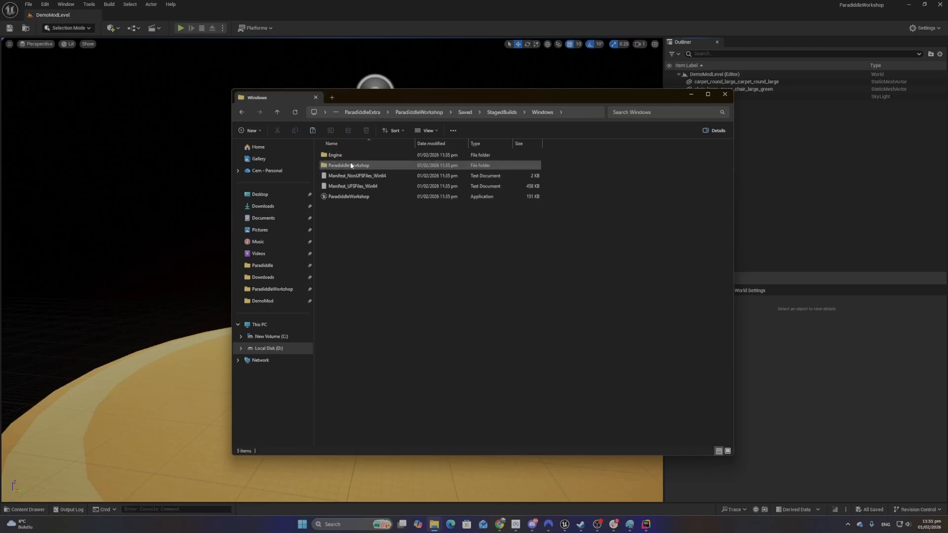
double_click(351, 161)
double_click(348, 165)
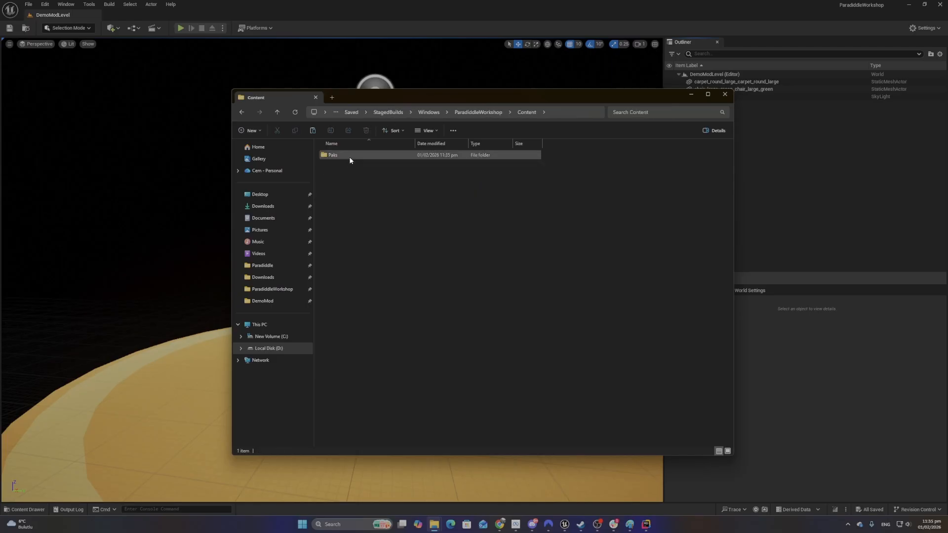
double_click(349, 157)
Select pakchunk12-Windows.pak in the Paks folder
left_click_drag(425, 234, 342, 186)
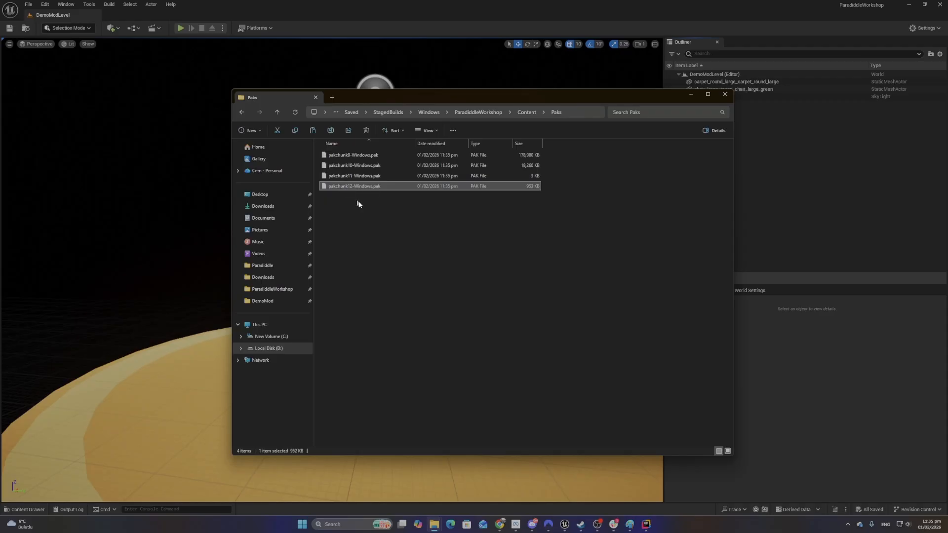
left_click(366, 220)
left_click_drag(373, 221, 352, 187)
left_click(487, 230)
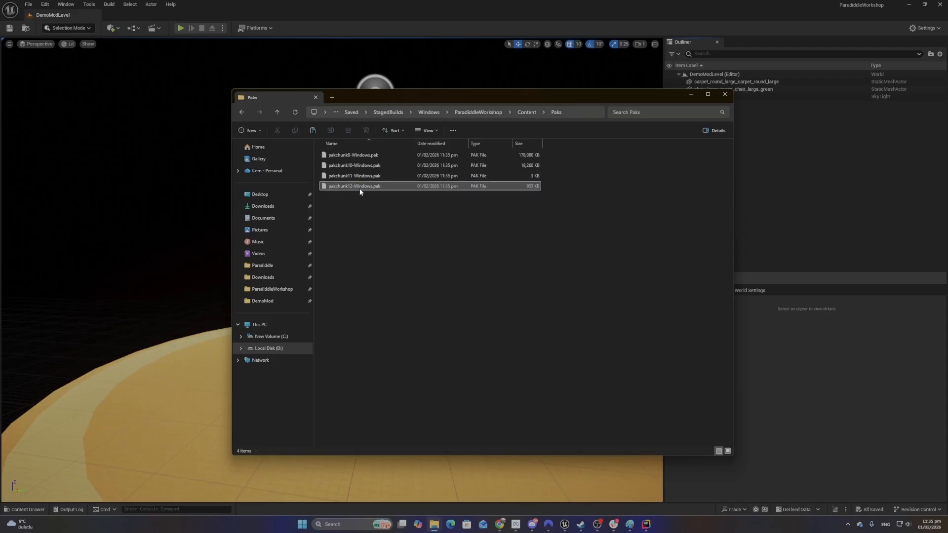
left_click(500, 186)
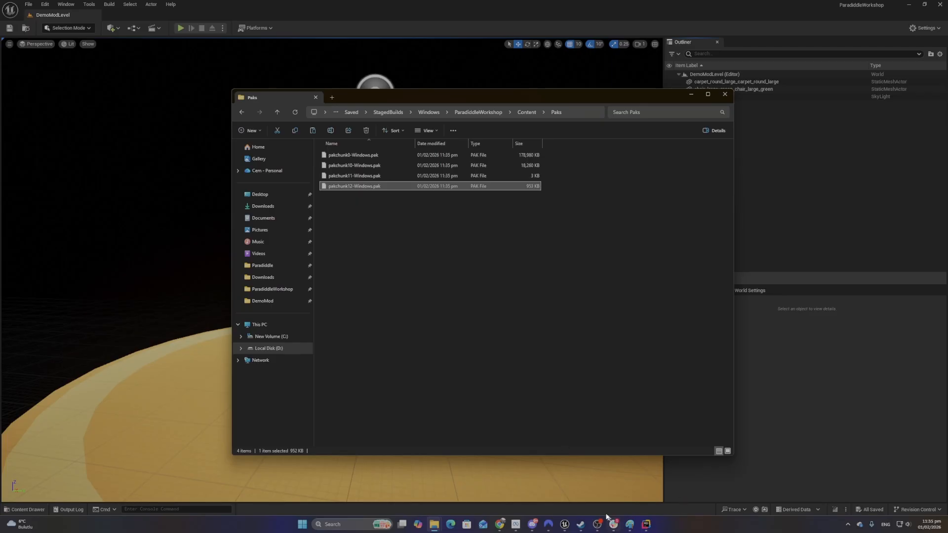
Switch to the DemoModManagerActor blueprint and review the nodes around Event Init Mod from Main in its Event Graph
mouse_move(566, 528)
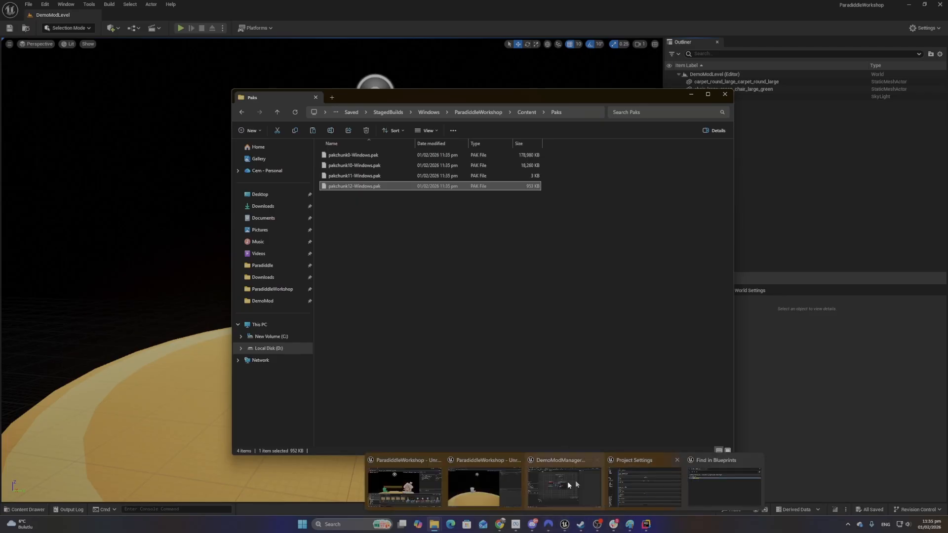
left_click(553, 482)
scroll(363, 297, "down", 3)
right_click_drag(447, 63, 428, 159)
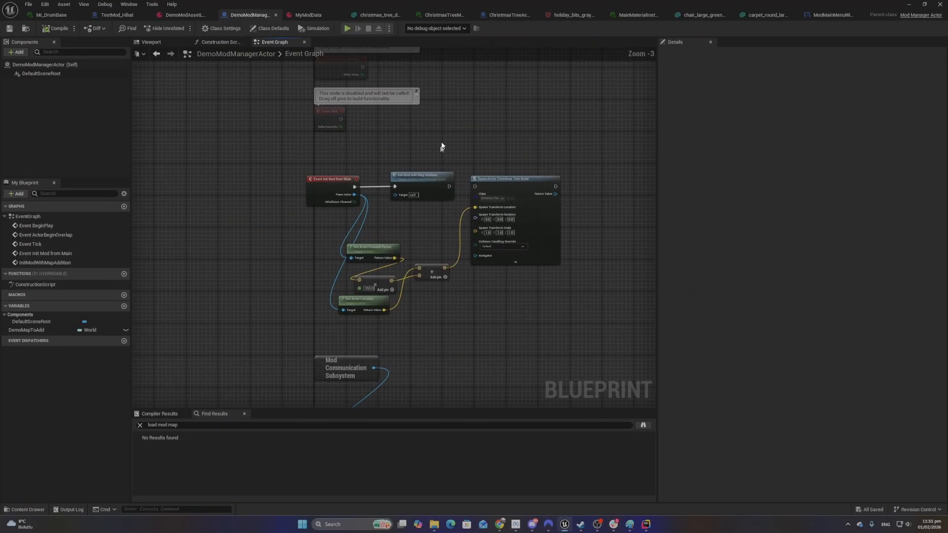
left_click(910, 5)
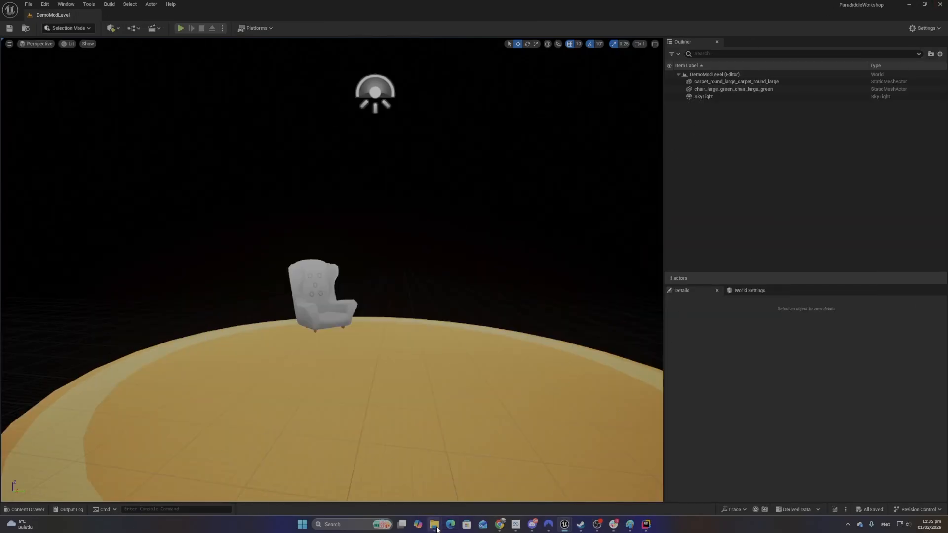
Copy pakchunk12-Windows.pak from the Paks folder into the DemoMod folder inside Documents, Paradiddle, Mods
mouse_move(432, 529)
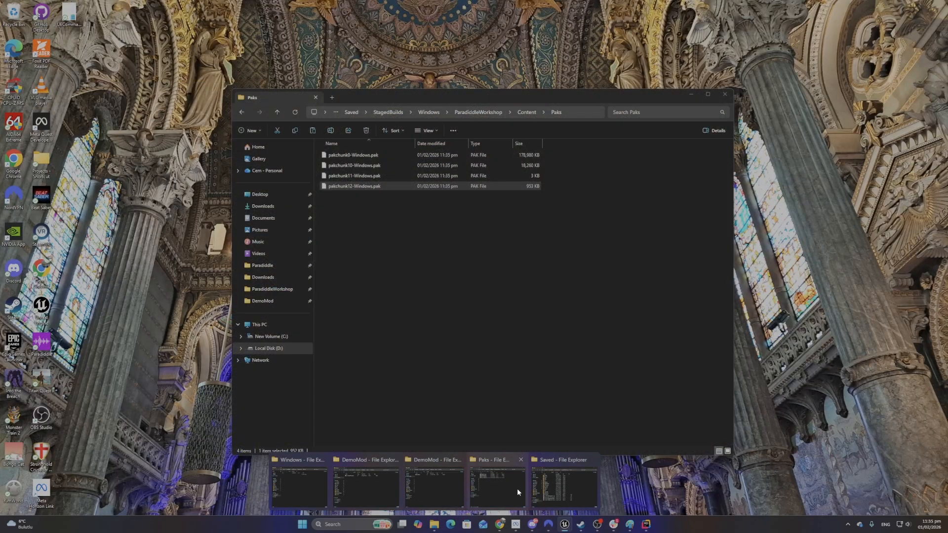
left_click(517, 487)
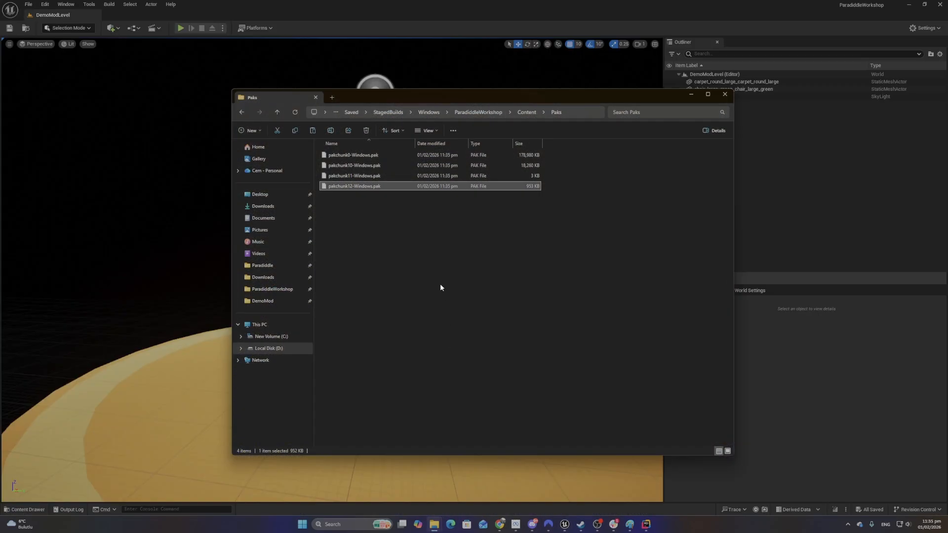
left_click(434, 524)
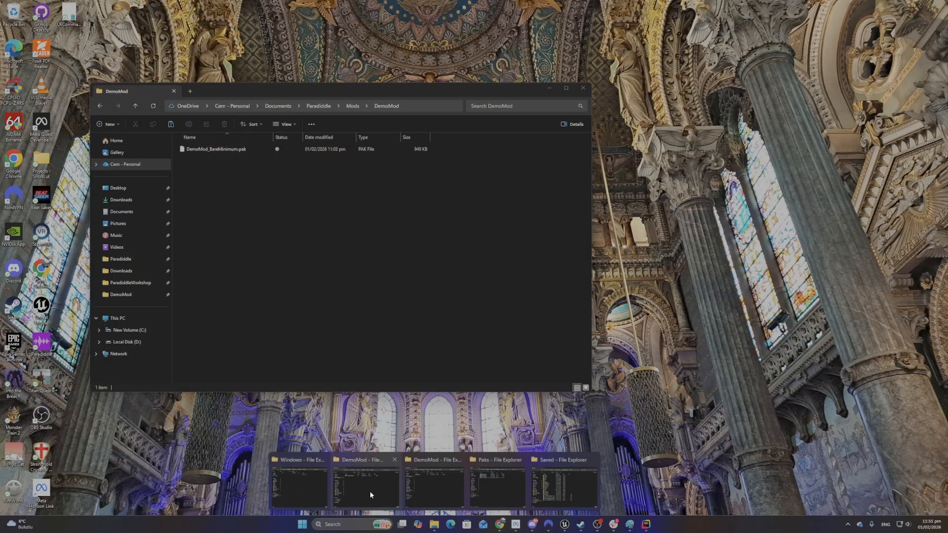
left_click(372, 492)
key("ctrl+v")
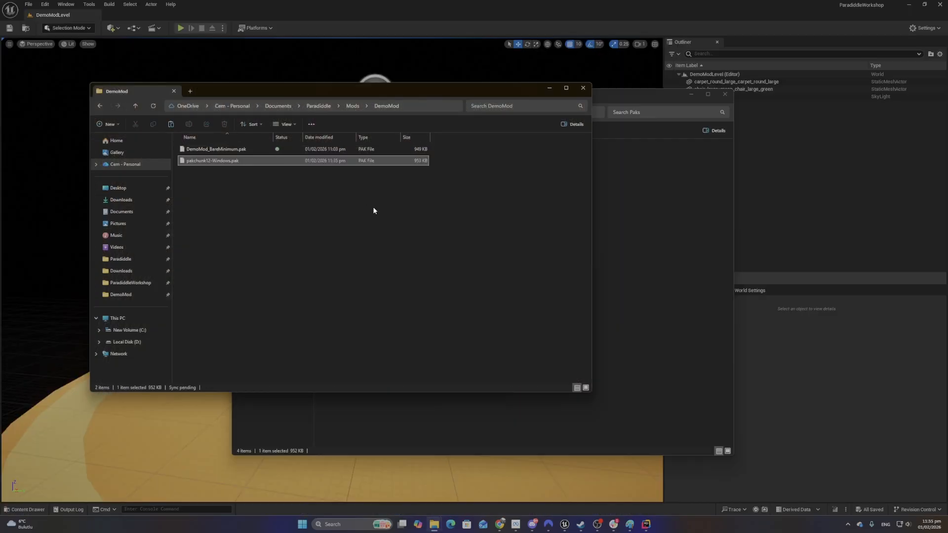
Rename the copied pakchunk12-Windows.pak file to DemoMod.pak
right_click(249, 161)
left_click(308, 171)
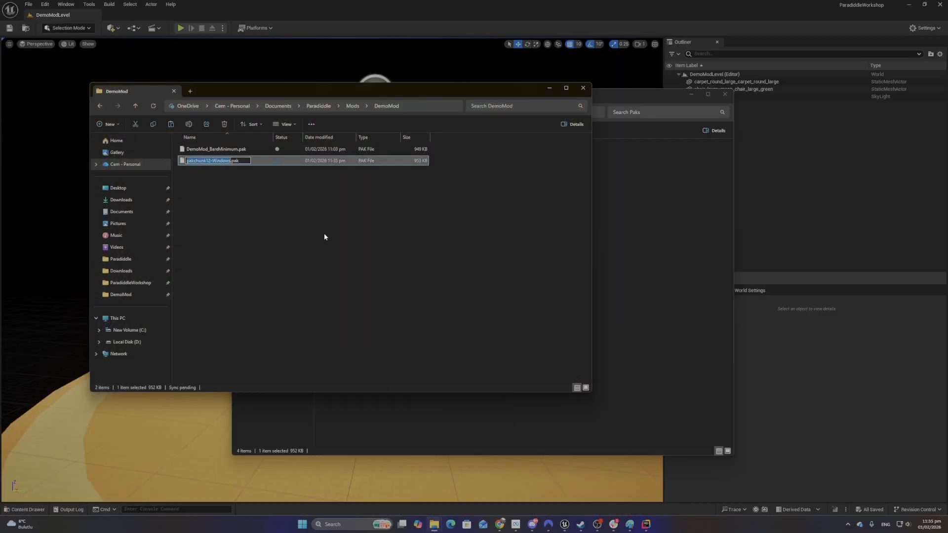
type("DemoMod")
key("Return")
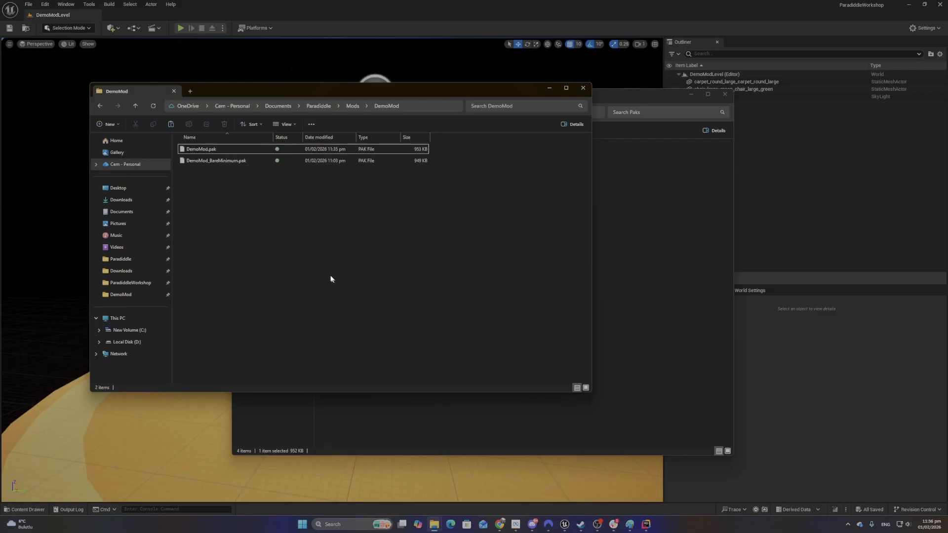
Switch to Steam and launch Paradiddle in 2D Mode
left_click(581, 525)
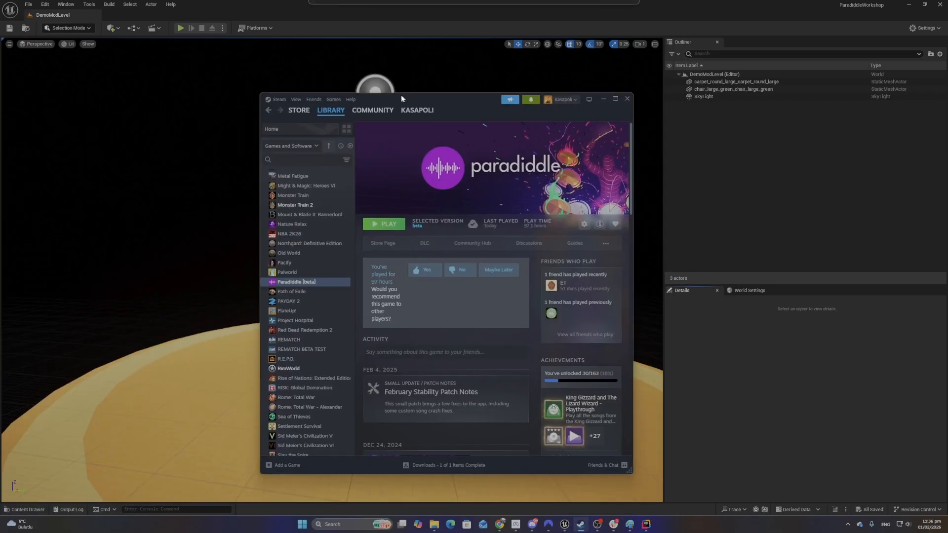
left_click(383, 220)
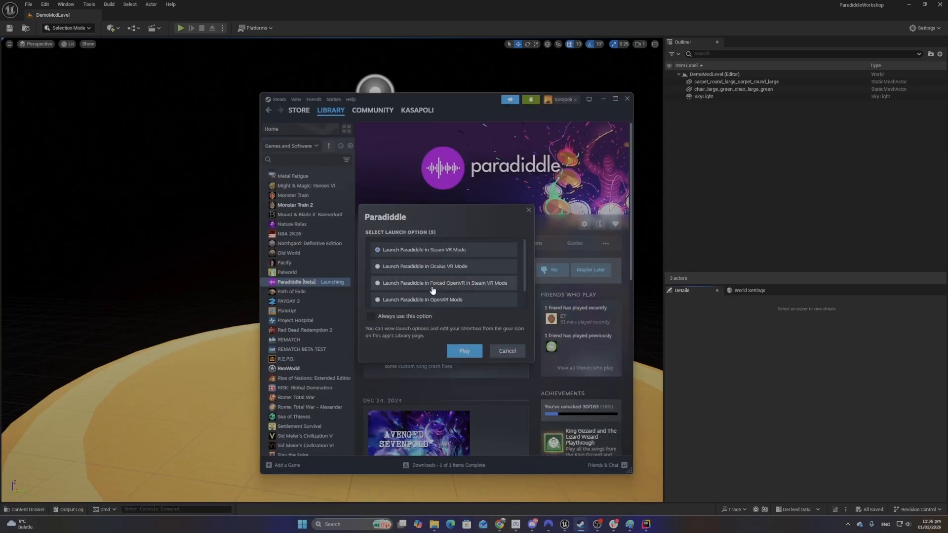
scroll(447, 291, "down", 2)
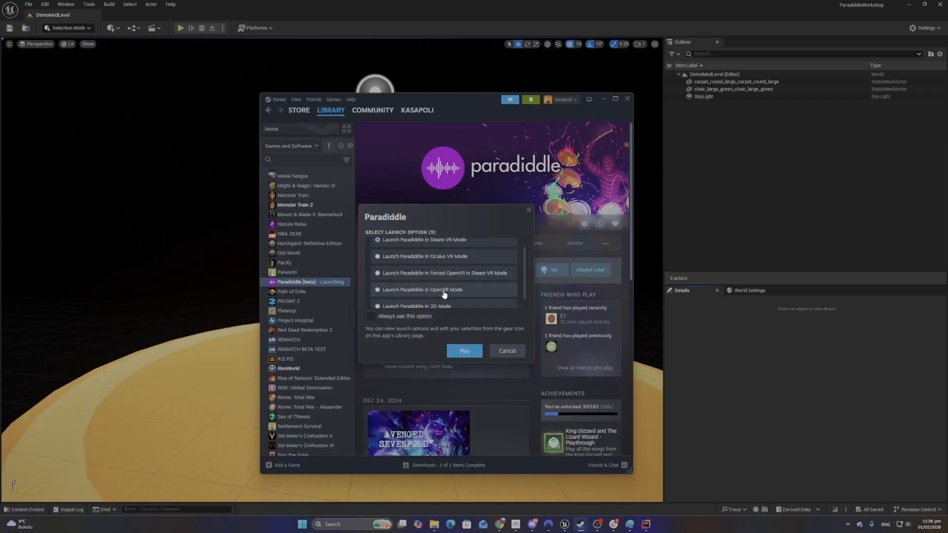
left_click(459, 351)
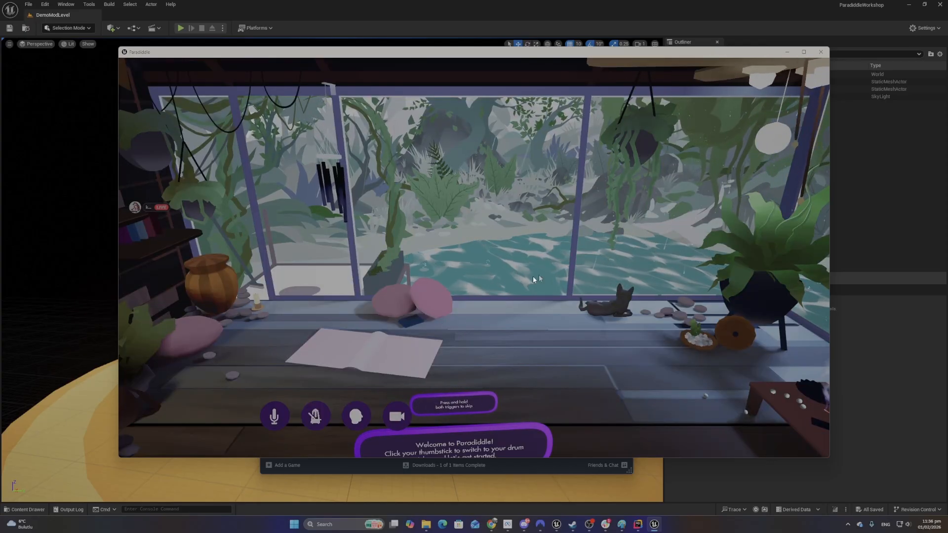
Open the in-game menu's Loadout mods list and enable DemoMod
key("Tab")
key("Tab")
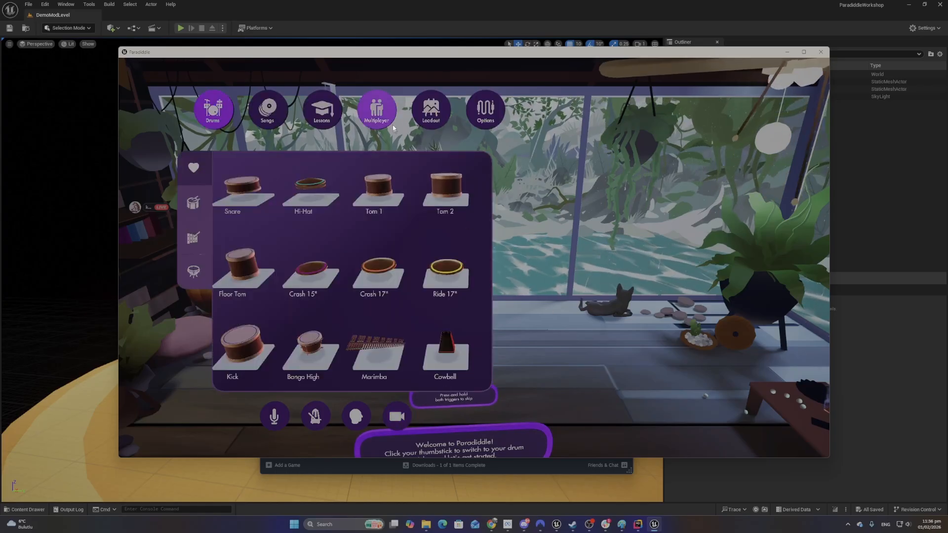
left_click(431, 111)
left_click(195, 222)
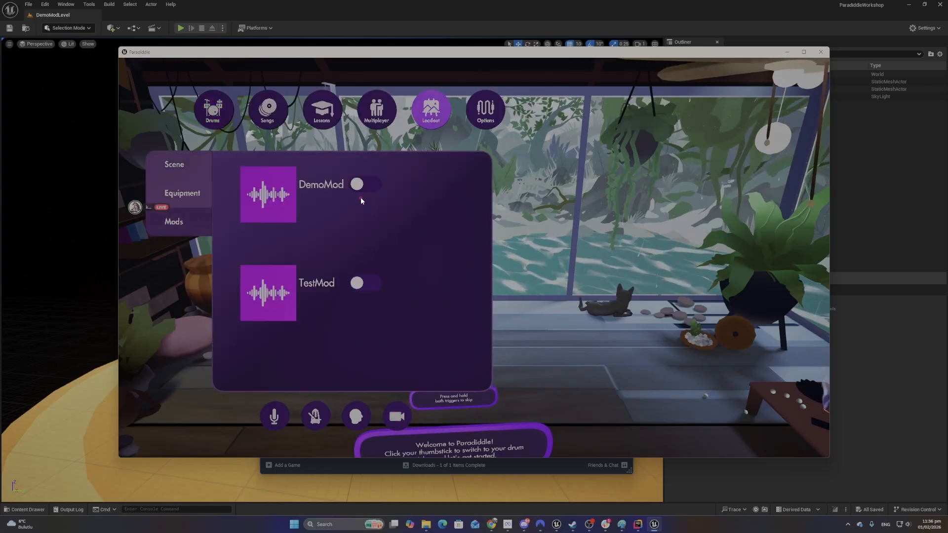
left_click(366, 185)
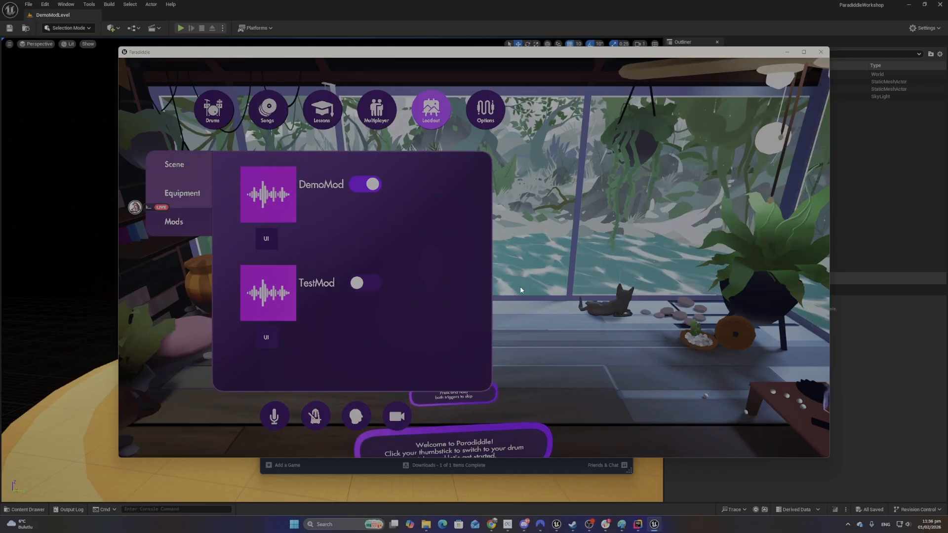
Find and load the Demo Mod Map scene in the Loadout, and close Paradiddle after viewing it
left_click(195, 175)
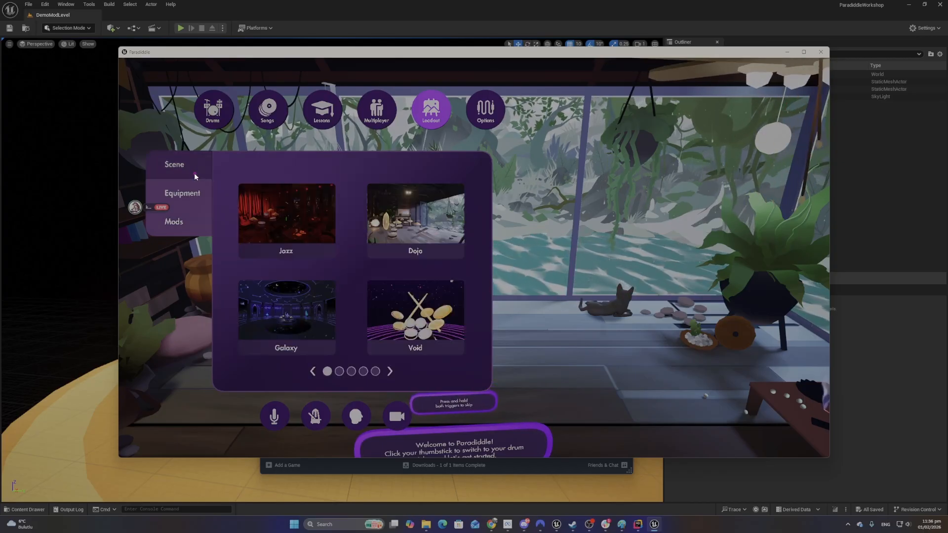
left_click(389, 372)
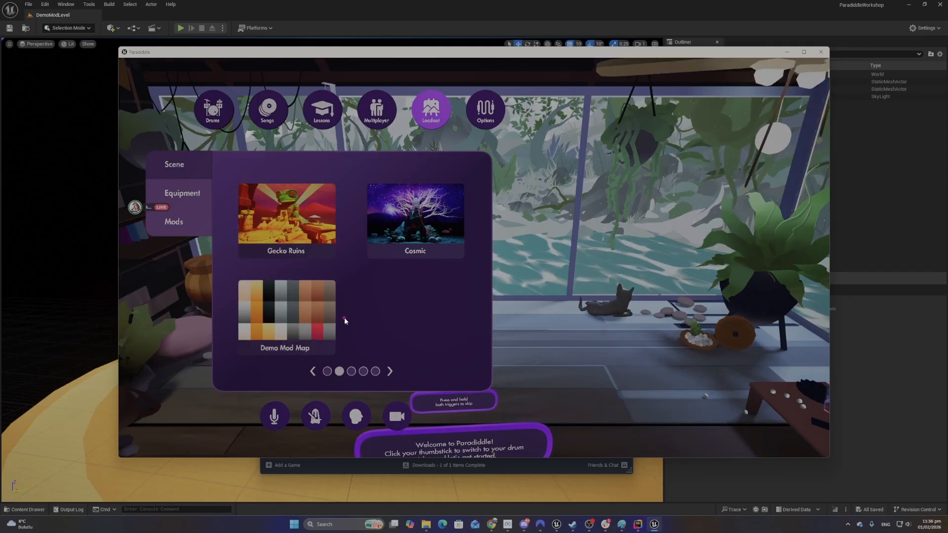
left_click(298, 335)
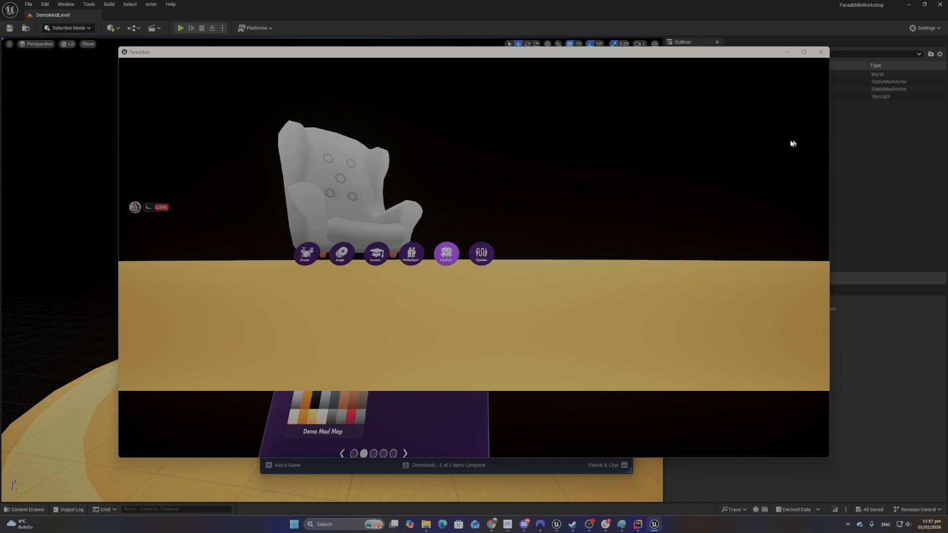
left_click(821, 53)
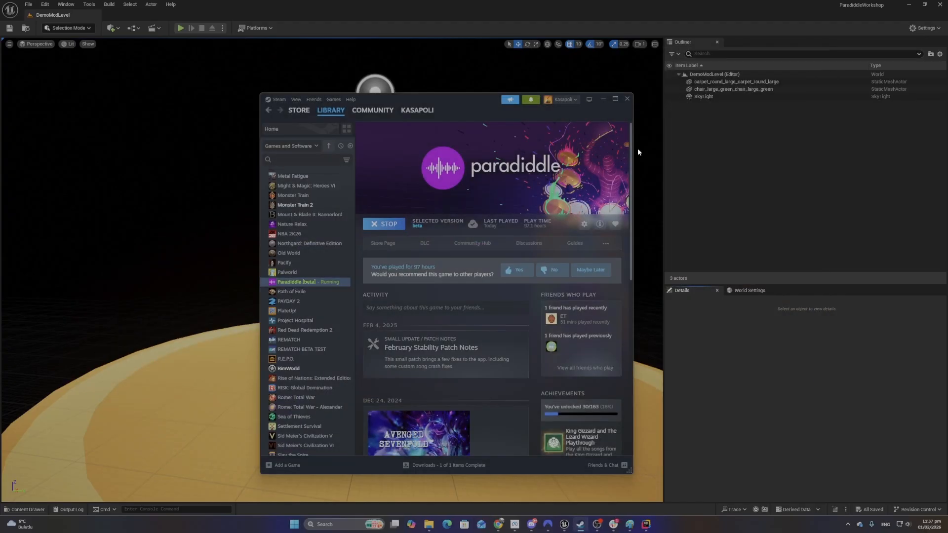
Minimize the Steam window to return to the DemoModLevel map in Unreal Editor
left_click(615, 99)
left_click(911, 15)
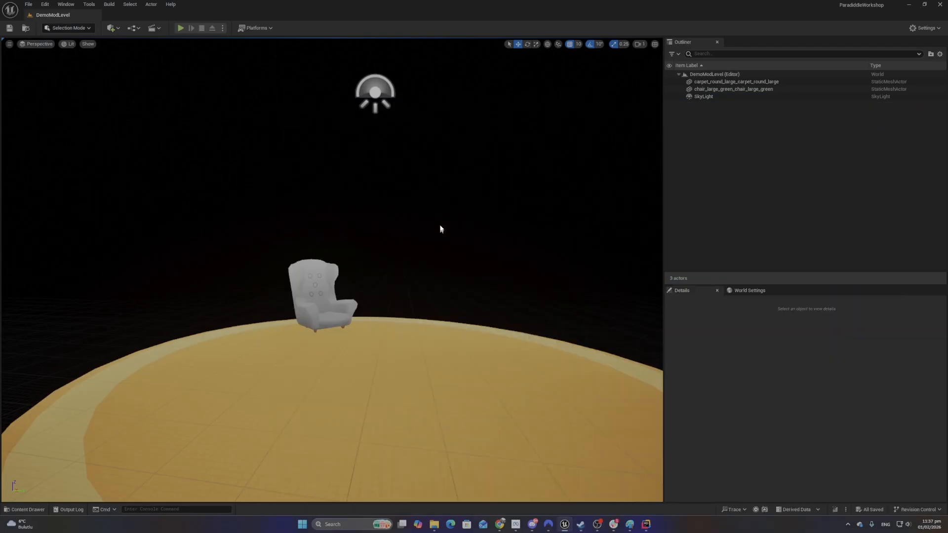
right_click(418, 406)
mouse_move(447, 427)
left_click(728, 227)
key("super+d")
key("super+d")
mouse_move(286, 309)
right_mouse_down()
mouse_move(276, 304)
mouse_move(346, 306)
mouse_move(286, 308)
mouse_move(336, 311)
mouse_move(297, 308)
right_mouse_up()
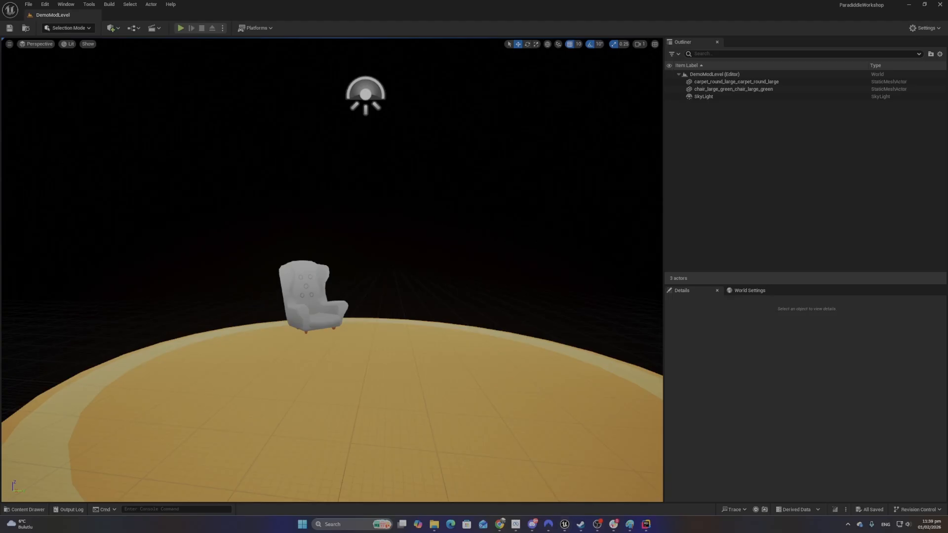
key("super+e")
left_click_drag(345, 110, 0, 106)
mouse_move(386, 341)
right_mouse_down()
mouse_move(401, 357)
mouse_move(398, 341)
right_mouse_up()
Create a Blueprint class with Actor as its parent in the DemoMod folder and name it HttpDemoActor
left_click(24, 510)
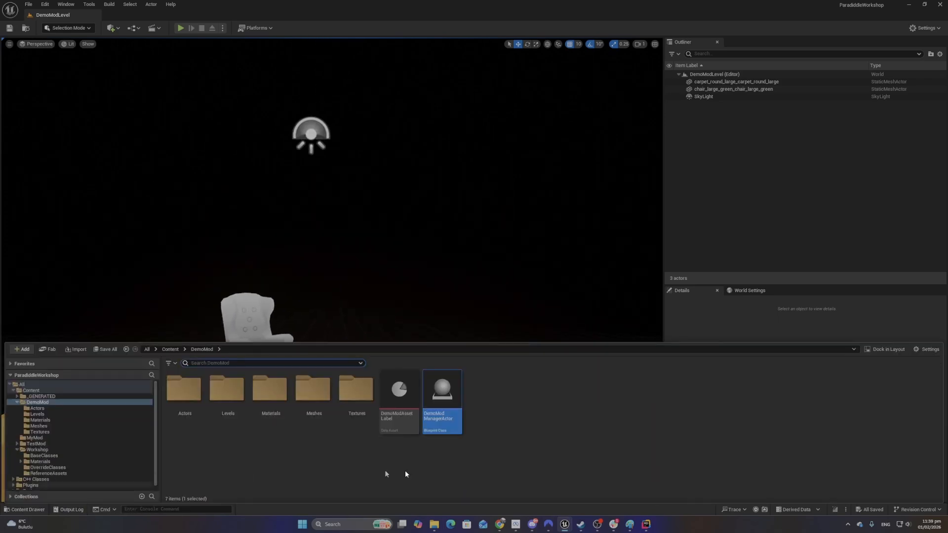
left_click(406, 474)
right_click(488, 419)
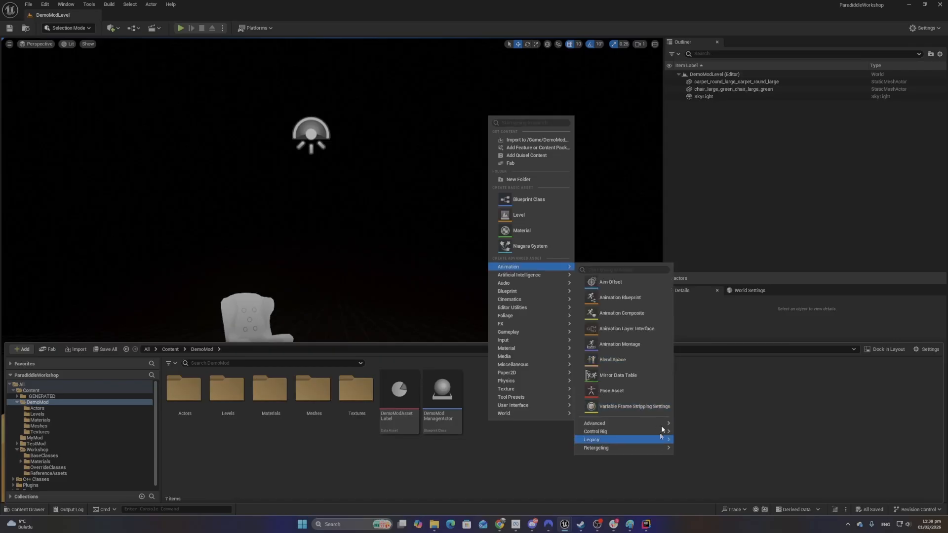
left_click(545, 199)
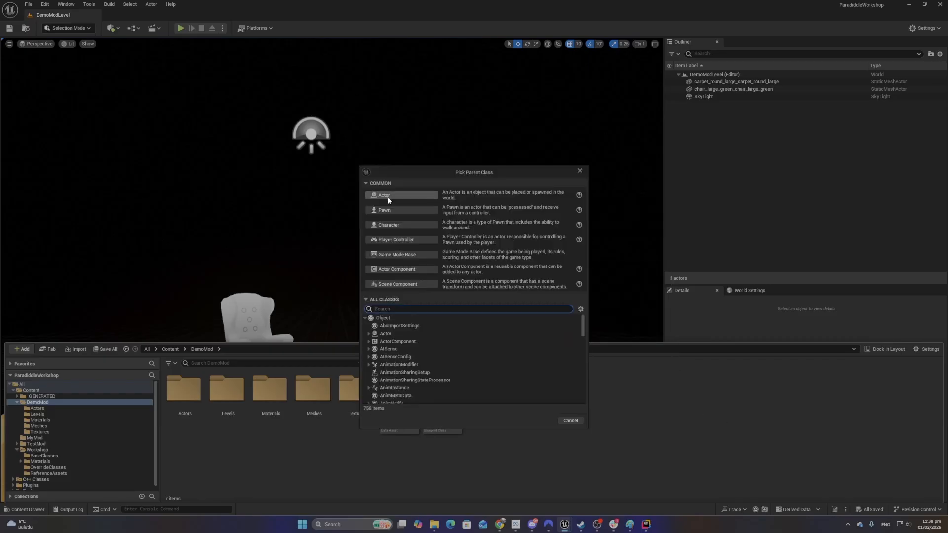
left_click(395, 228)
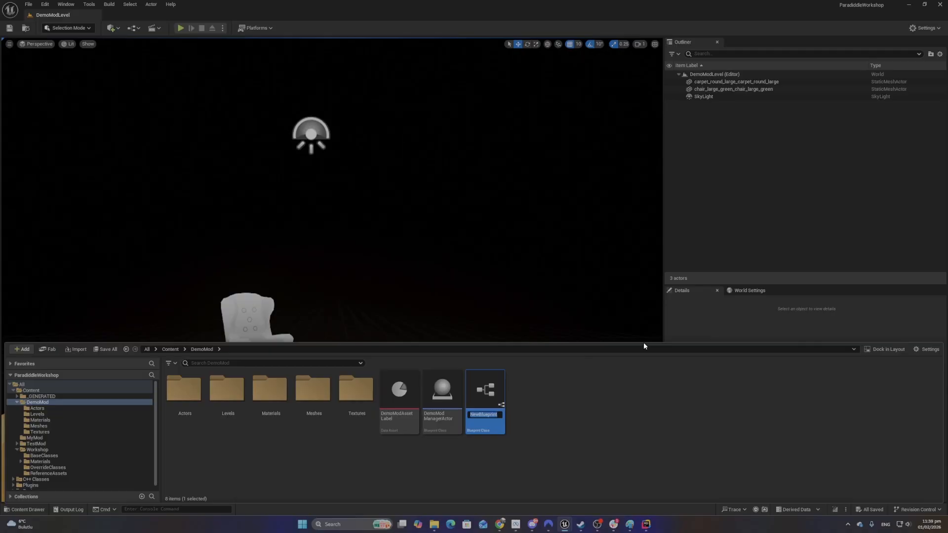
type("HttpDemoActor")
key("Return")
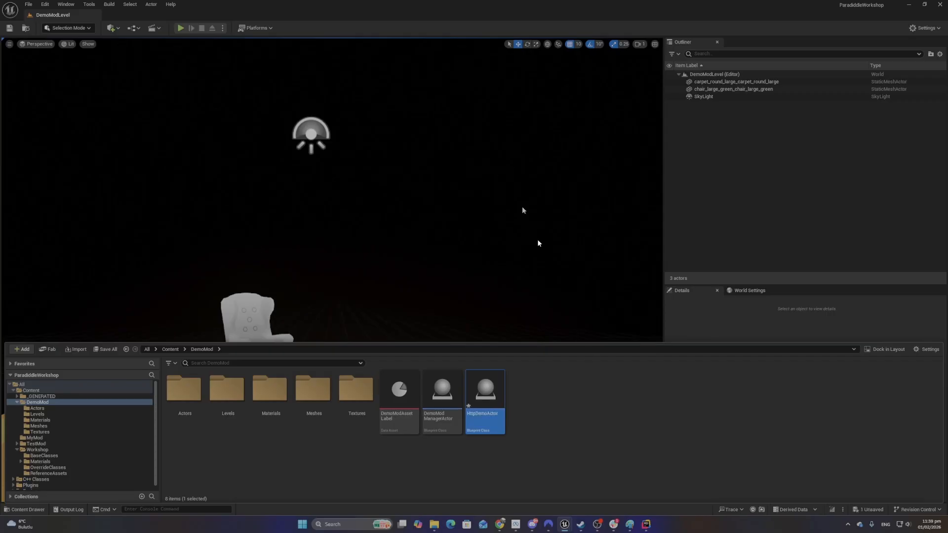
Open the HttpDemoActor blueprint for editing and save it
double_click(485, 389)
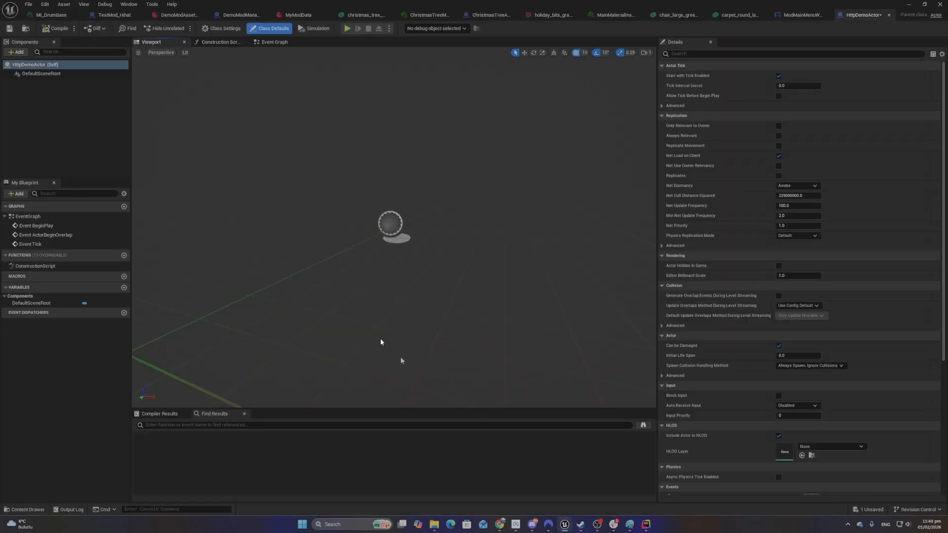
left_click(10, 29)
right_click_drag(539, 236, 557, 215)
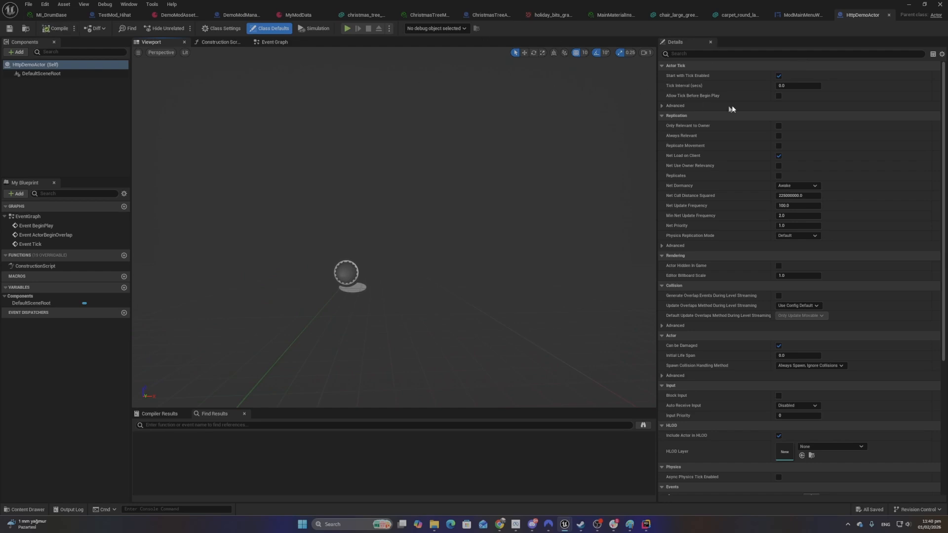
Add a Static Mesh component named BackgroundMesh to HttpDemoActor
left_click(16, 52)
type("static")
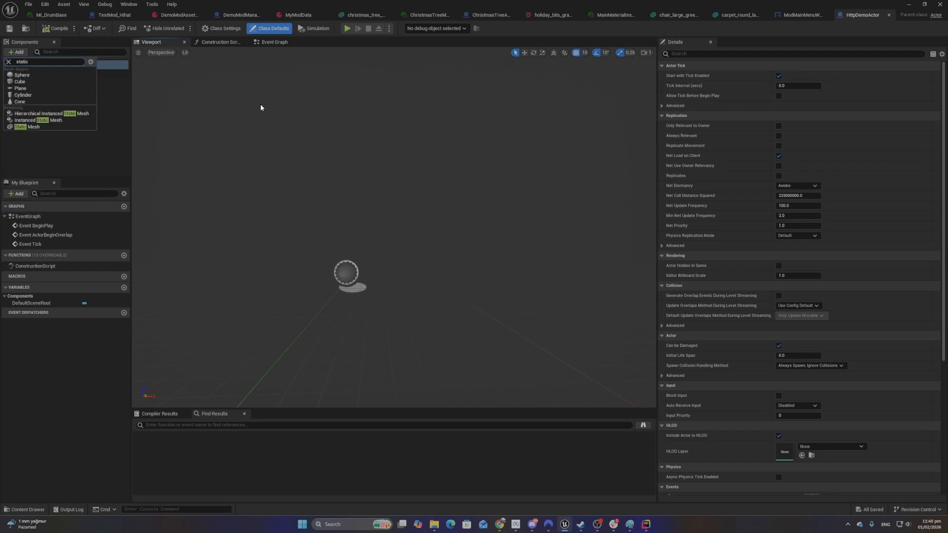
left_click(31, 127)
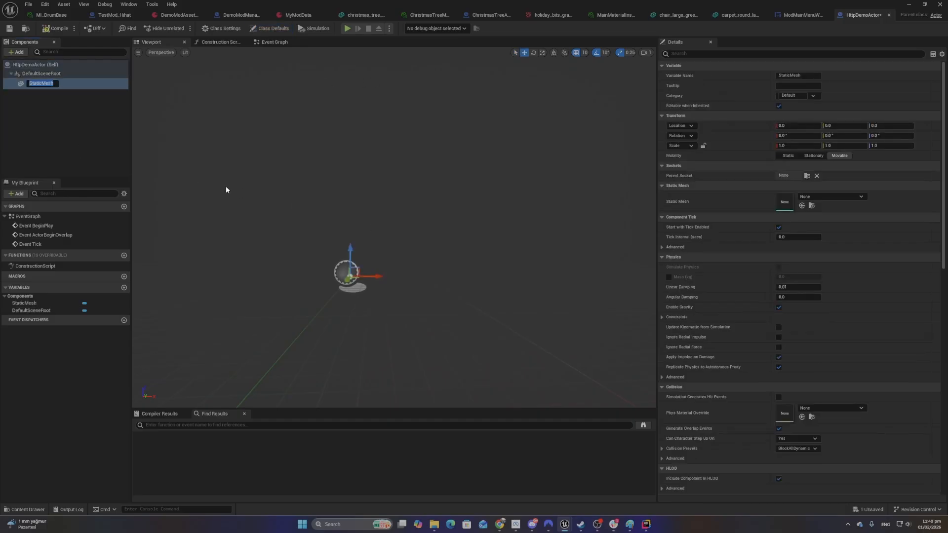
type("Bpar")
type("groundMesh")
key("Return")
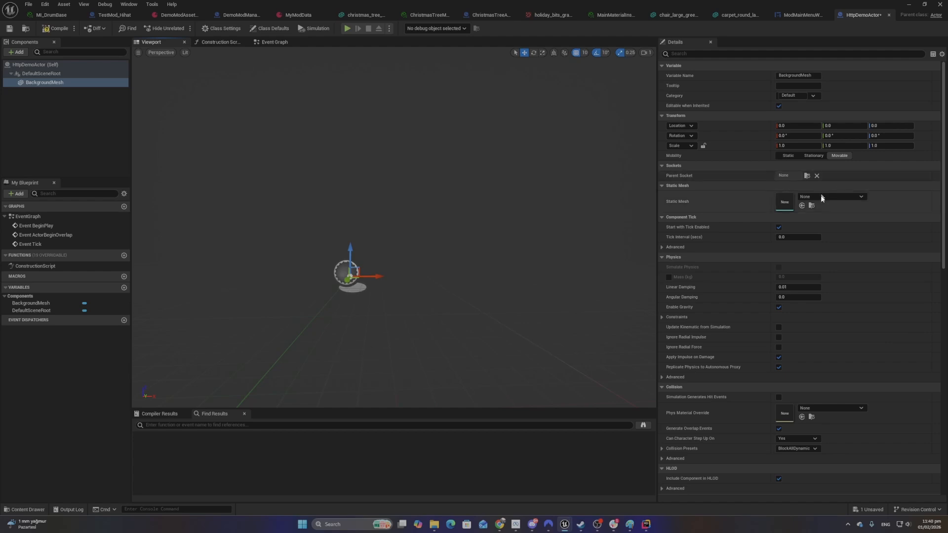
Assign the Cube mesh from the engine's BasicShapes to the BackgroundMesh component
left_click(839, 195)
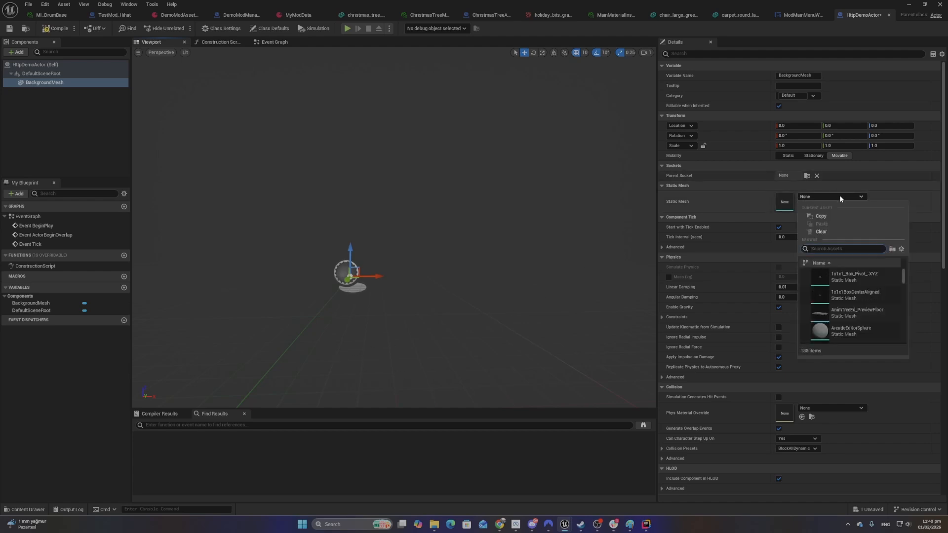
type("c")
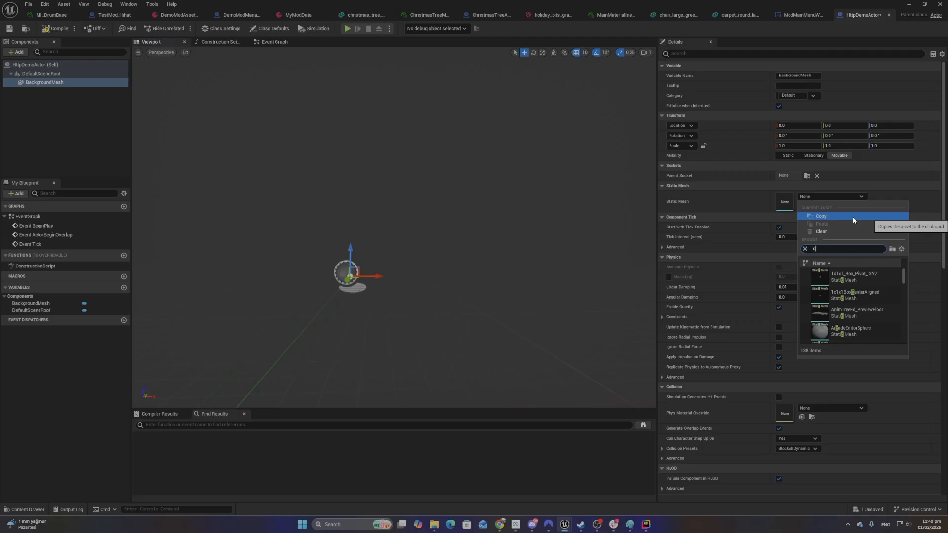
type("ube")
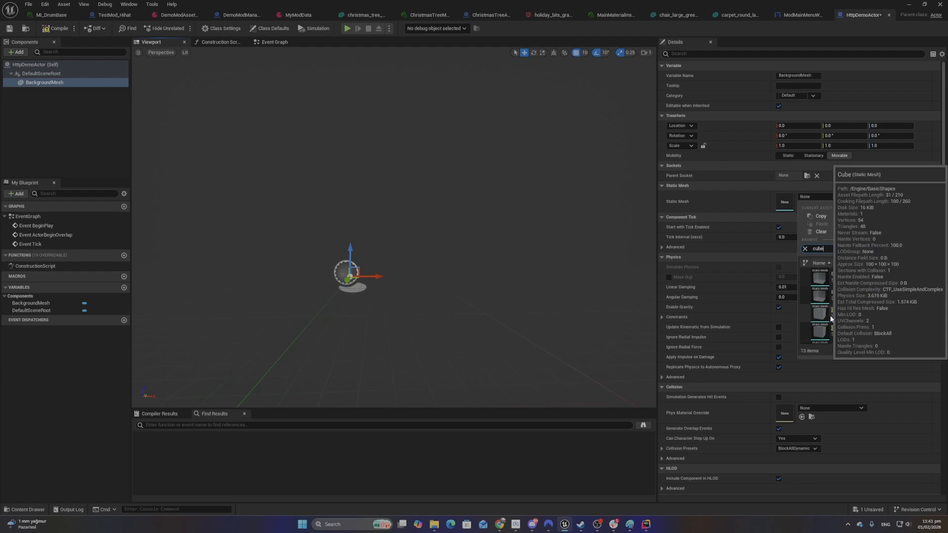
left_click(843, 316)
Inspect the BackgroundMesh cube from several angles and face its front side
key("s")
right_click_drag(394, 227, 374, 407)
key("w")
key("s")
key("w")
key("s")
key("d")
key("w")
key("s")
key("a")
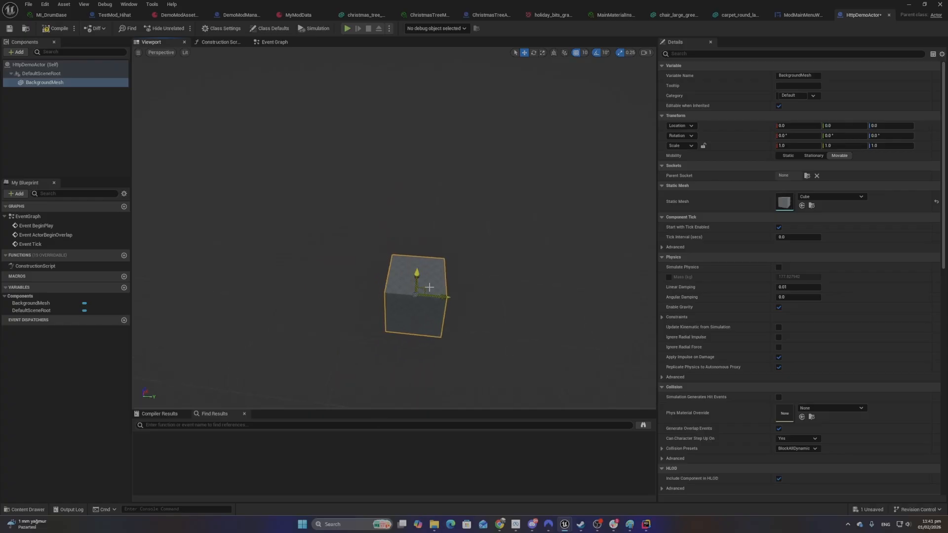
mouse_move(431, 288)
right_mouse_down()
mouse_move(432, 321)
mouse_move(431, 291)
right_mouse_up()
mouse_move(341, 168)
right_mouse_down()
mouse_move(345, 224)
mouse_move(329, 163)
mouse_move(330, 171)
right_mouse_up()
key("w")
key("q")
right_click_drag(383, 301, 432, 334)
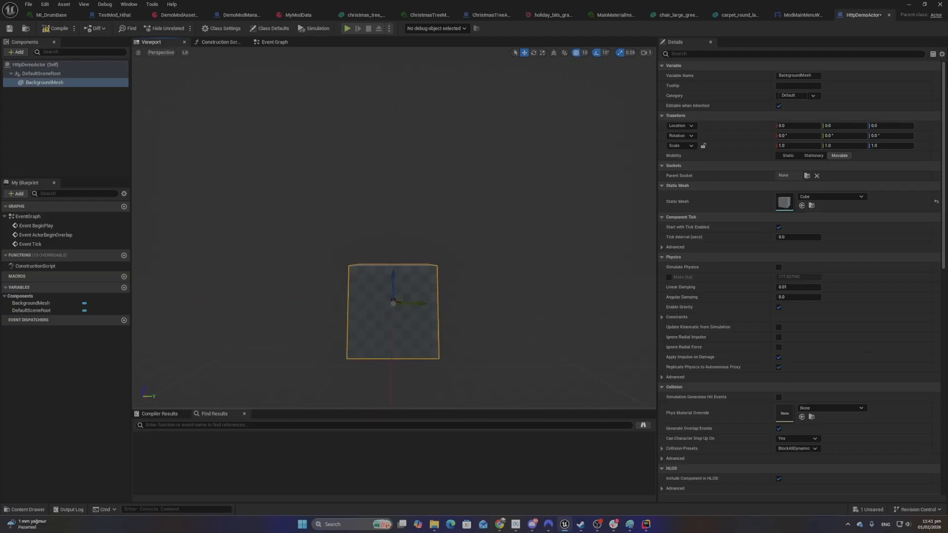
Set the BackgroundMesh scale to 3 on both X and Y
left_click(788, 144)
type("3")
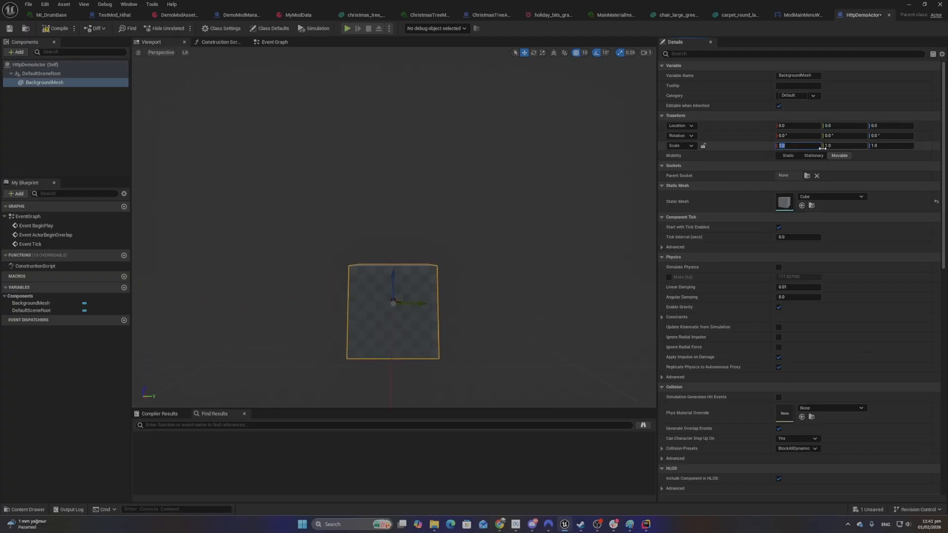
left_click(822, 147)
type("3")
key("Tab")
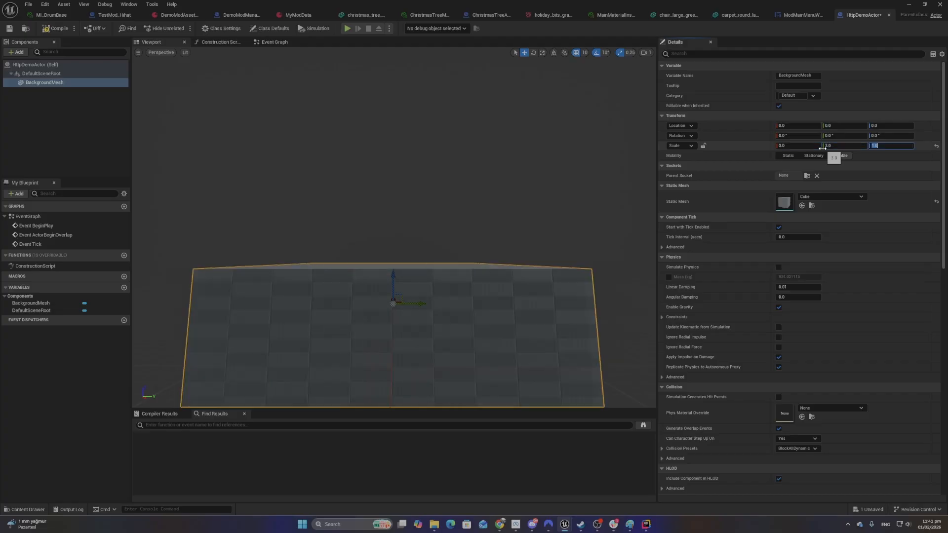
Thin BackgroundMesh into a panel by setting its X scale to 0.2
right_click_drag(558, 207, 564, 219)
left_click(795, 146)
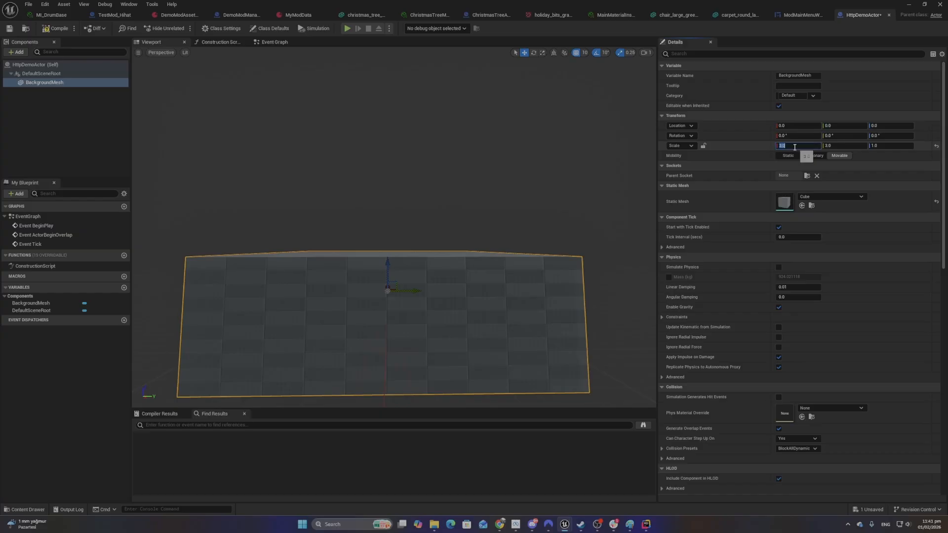
type("0.2")
key("Tab")
right_click_drag(392, 304, 392, 316)
key("w")
key("e")
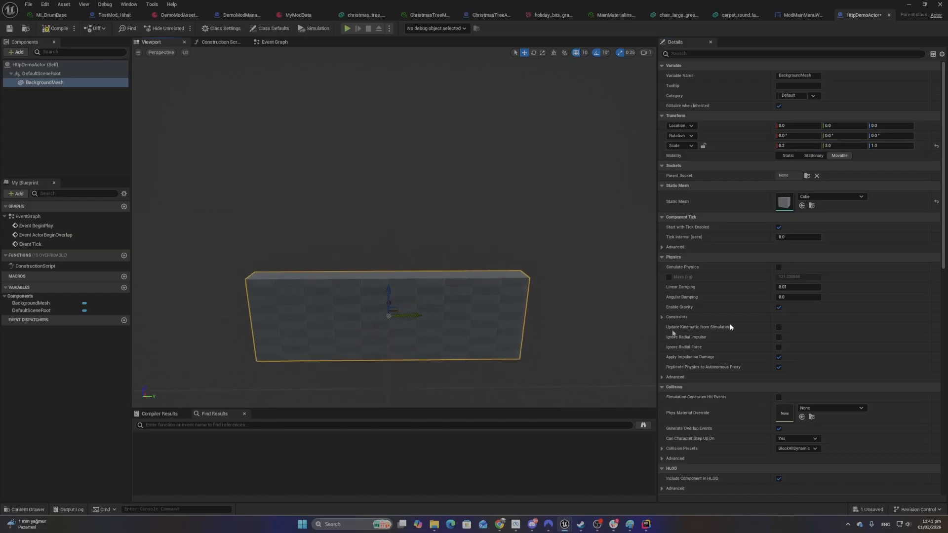
Set the BackgroundMesh Y scale to 4, and compile and save the HttpDemoActor blueprint
left_click(886, 146)
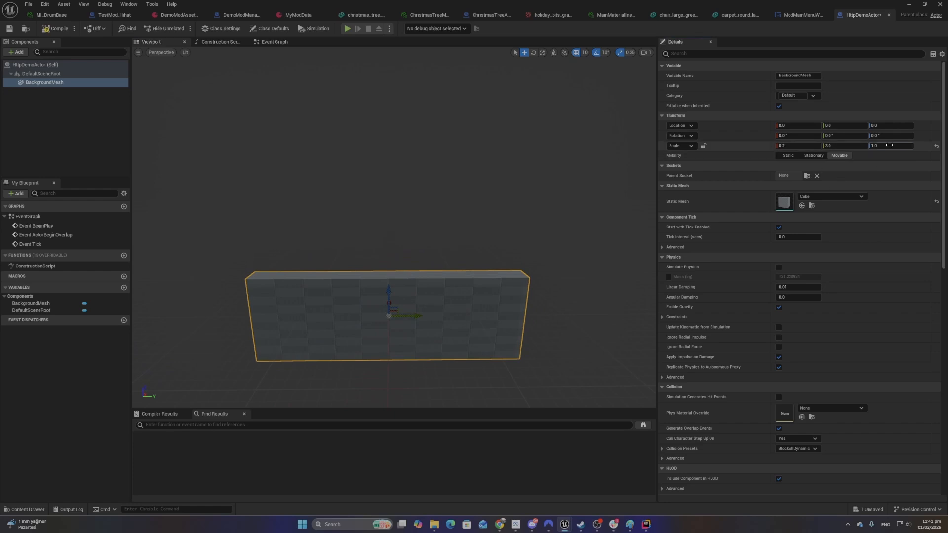
left_click(803, 147)
left_click(835, 147)
type("4")
key("Tab")
left_click(526, 218)
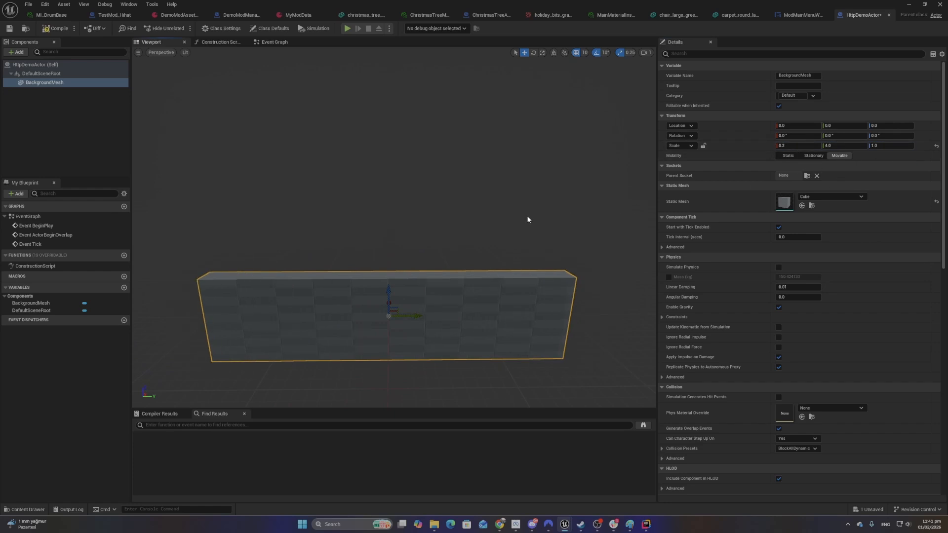
left_click(44, 29)
left_click(10, 29)
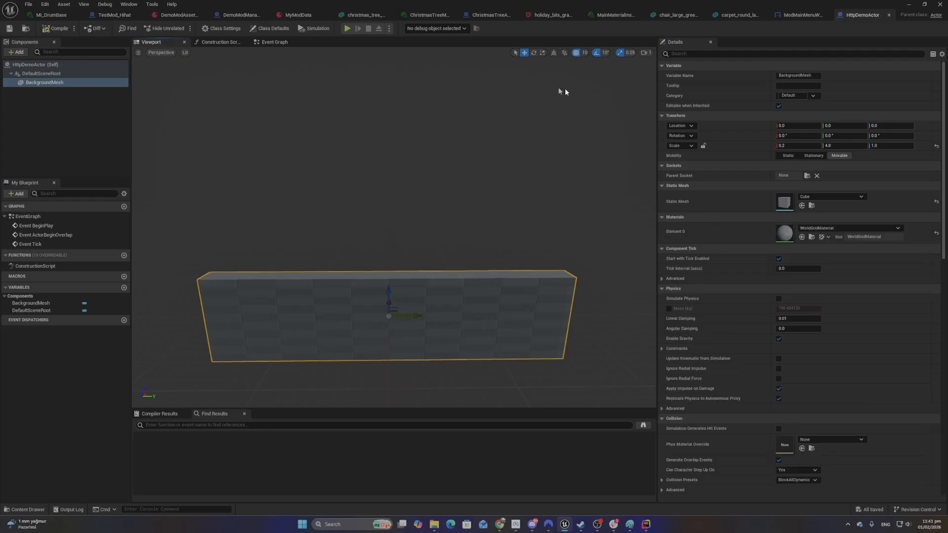
Return to the level editor and create a Material Instance named PlainColorMat in DemoMod's Materials folder
left_click(908, 5)
left_click(25, 510)
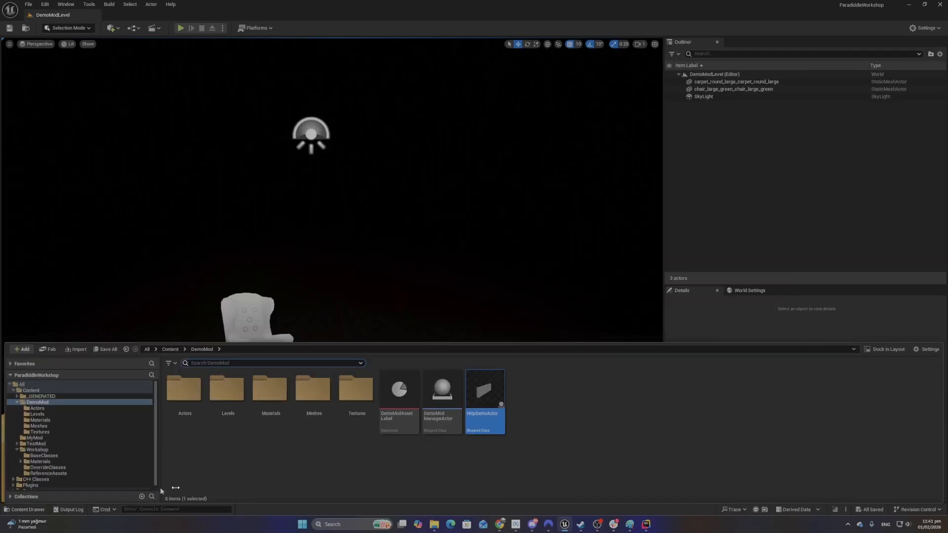
left_click(250, 388)
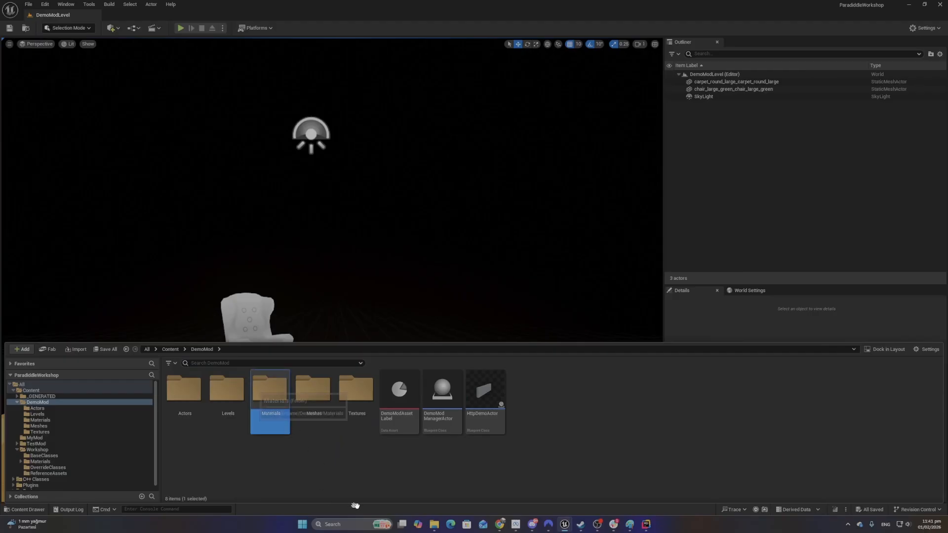
double_click(251, 389)
right_click(228, 407)
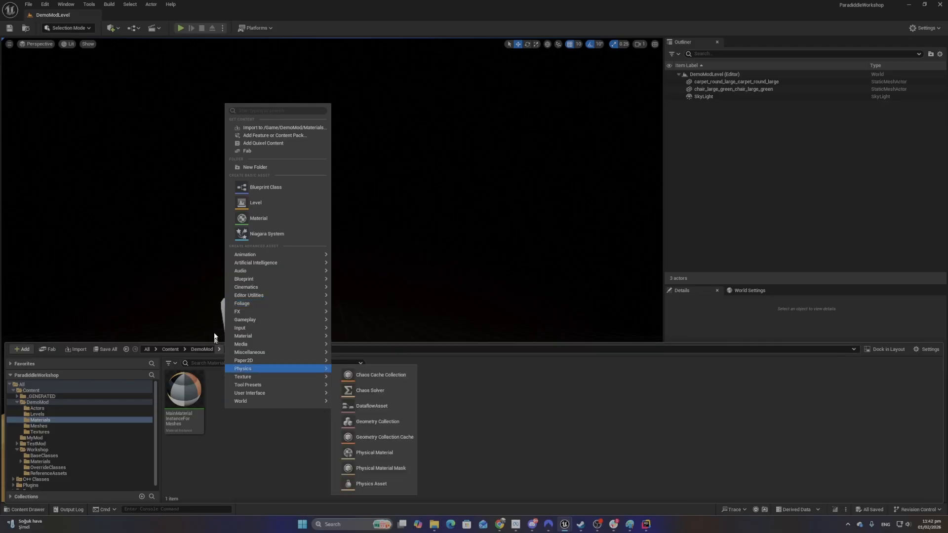
mouse_move(262, 334)
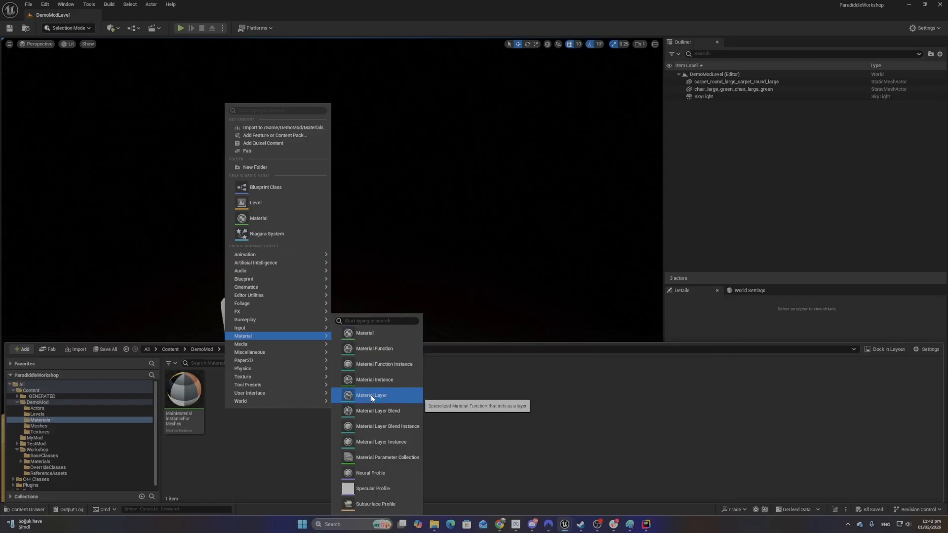
left_click(392, 380)
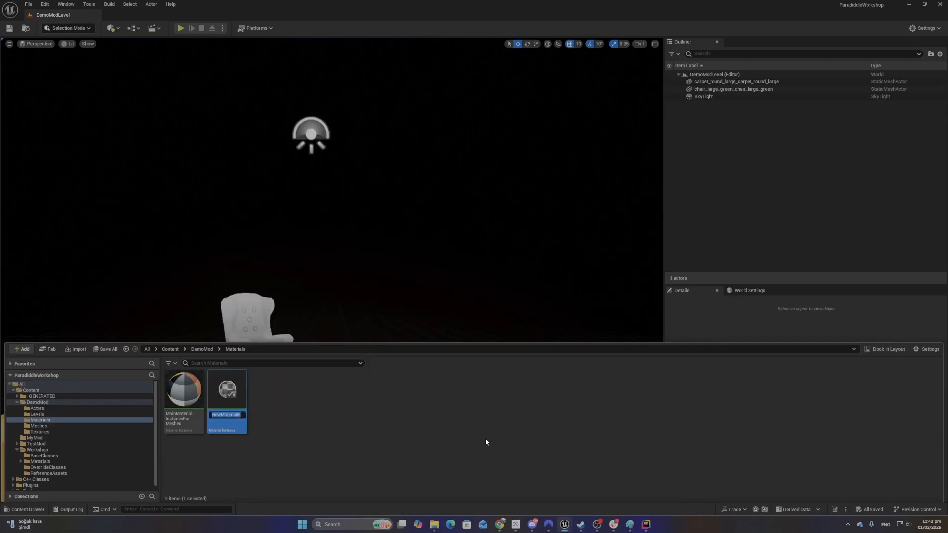
type("Pla")
type("inco")
type("lorMat")
key("Return")
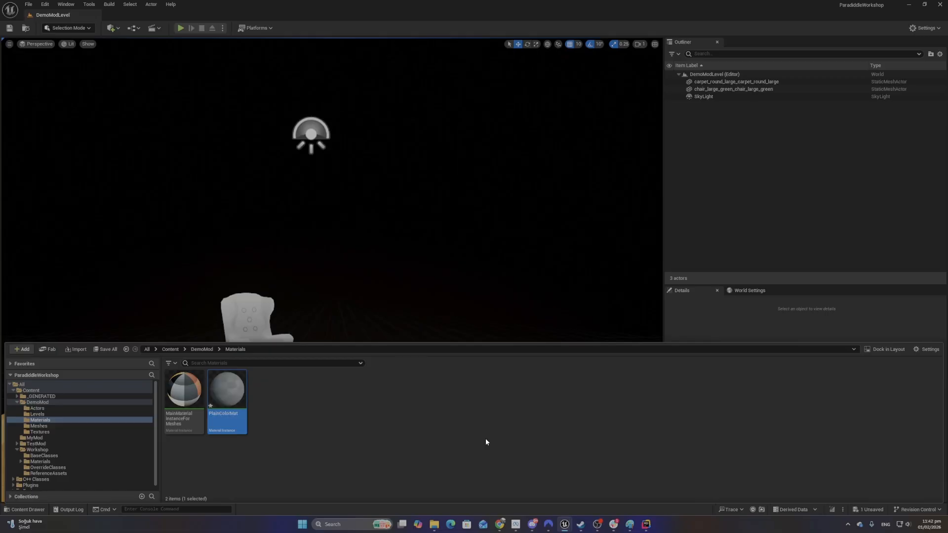
Open the PlainColorMat material instance and set its parent material to M_OpaqueUnlit
double_click(233, 385)
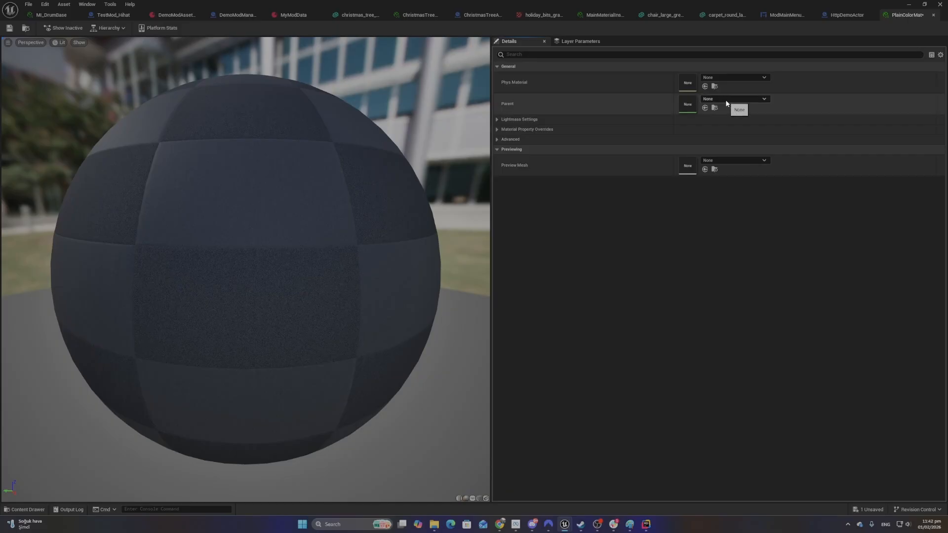
left_click(726, 99)
type("Opea")
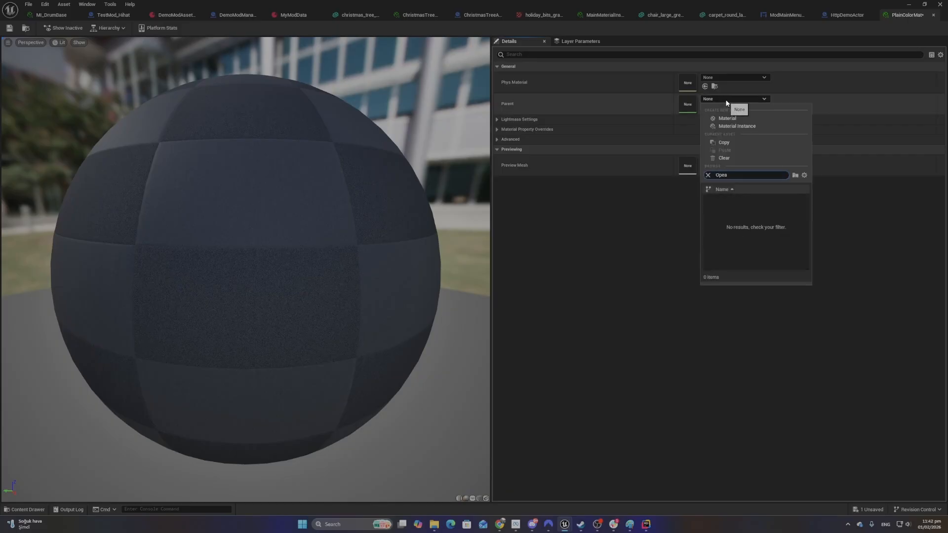
type("que")
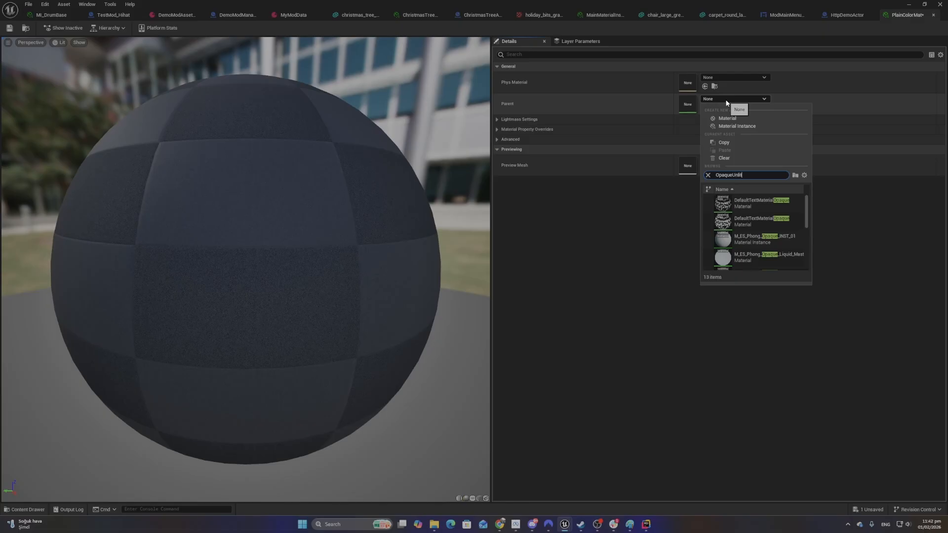
type("Unlit")
left_click(760, 203)
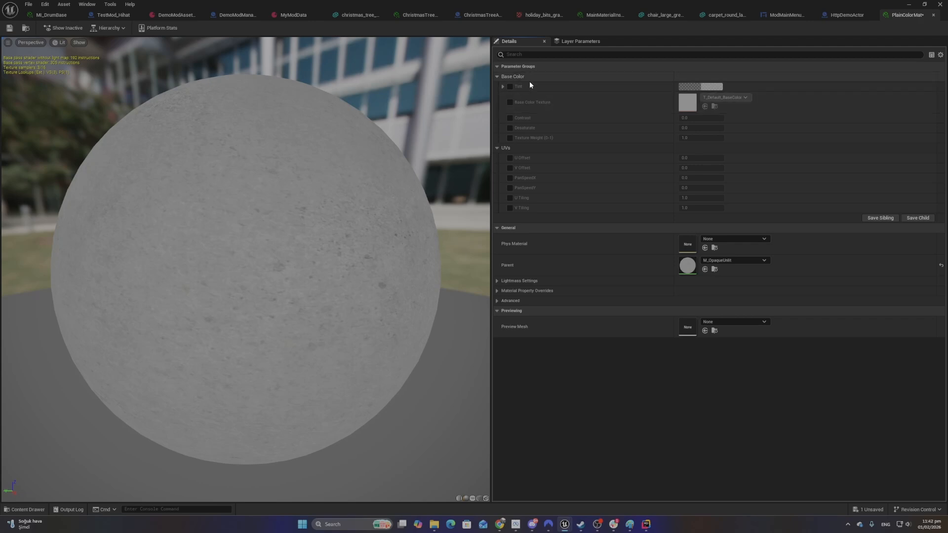
Enable the base color Tint override on PlainColorMat and set it to a dark yellow
left_click(510, 86)
left_click(715, 87)
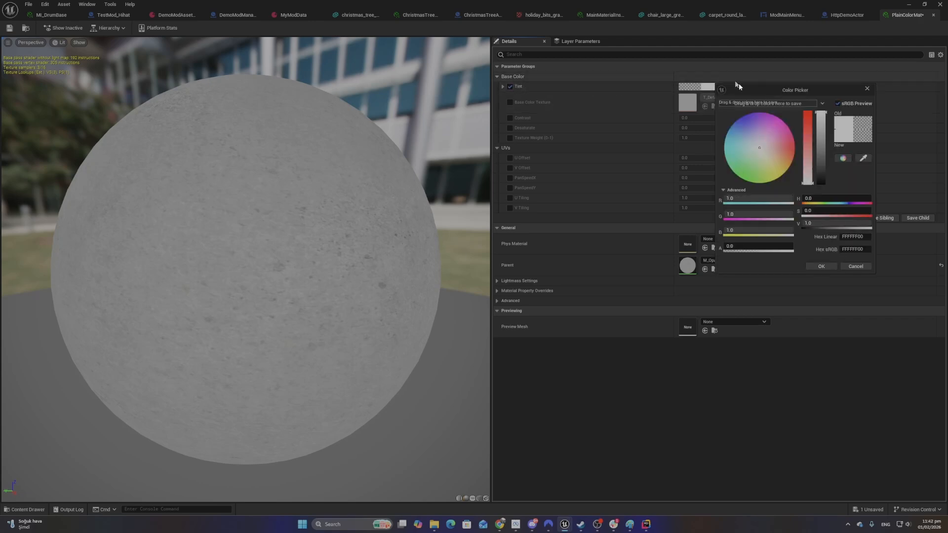
left_click_drag(777, 151, 784, 174)
left_click_drag(821, 148, 825, 147)
left_click(816, 268)
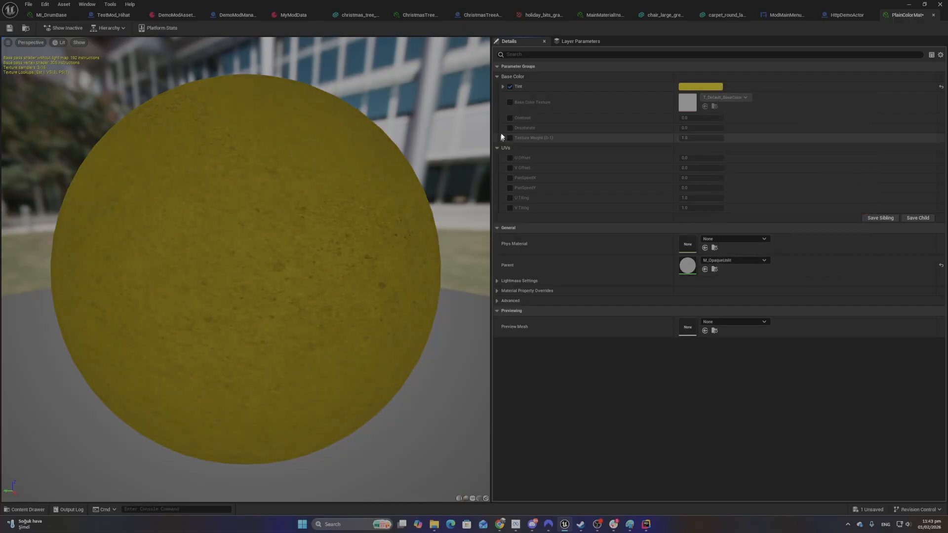
Enable the Texture Weight (0-1) override of the material instance and set it to 0
left_click(510, 138)
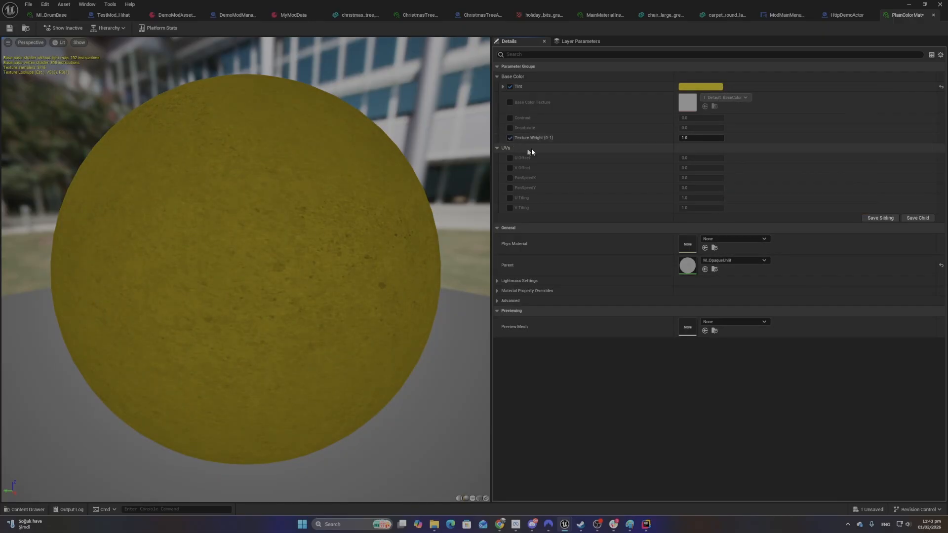
left_click(692, 138)
type("0")
key("Return")
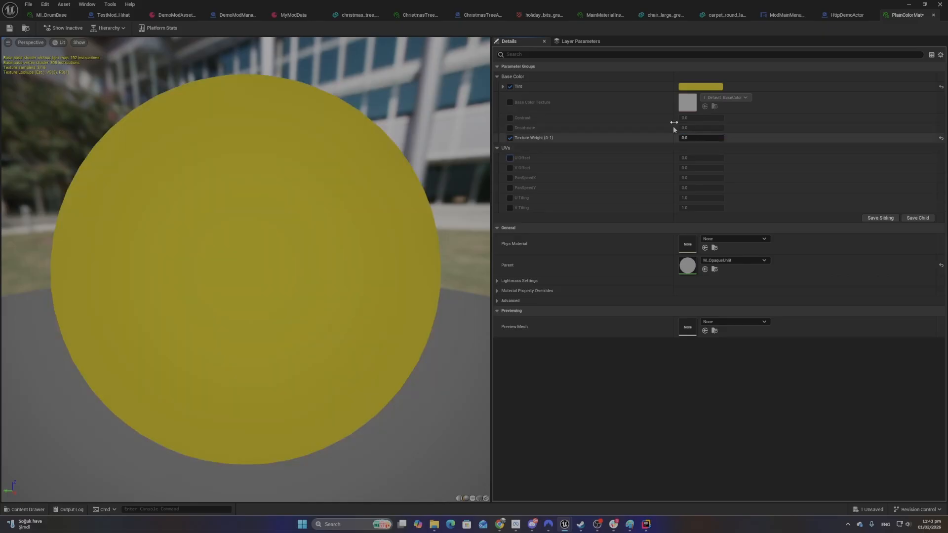
Change the Tint to a dark magenta purple with a brightness of about 0.25 and save the material instance
left_click(698, 87)
left_click_drag(808, 152, 812, 170)
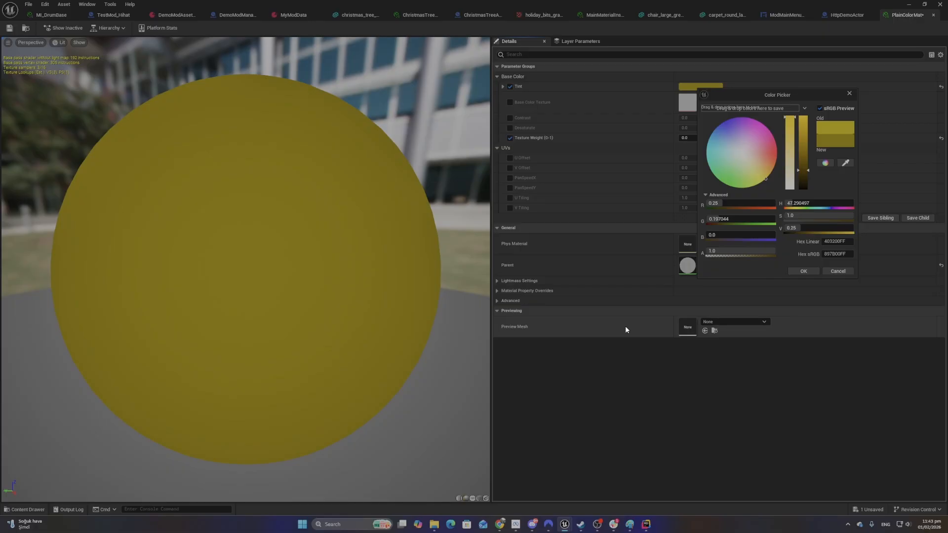
left_click(768, 117)
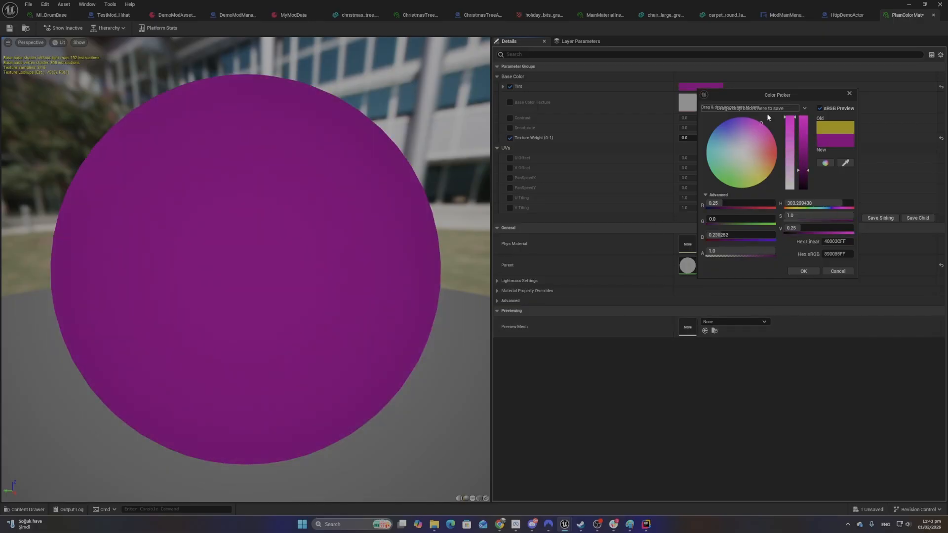
left_click_drag(768, 117, 771, 117)
left_click(808, 170)
left_click(849, 94)
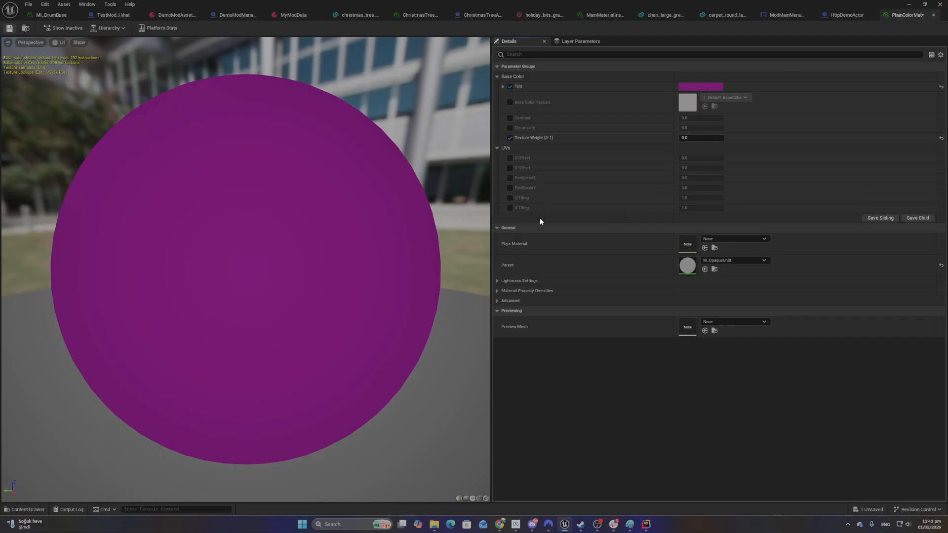
key("ctrl+s")
Assign PlainColorMat to the BackgroundMesh component of HttpDemoActor and save the blueprint
left_click(857, 15)
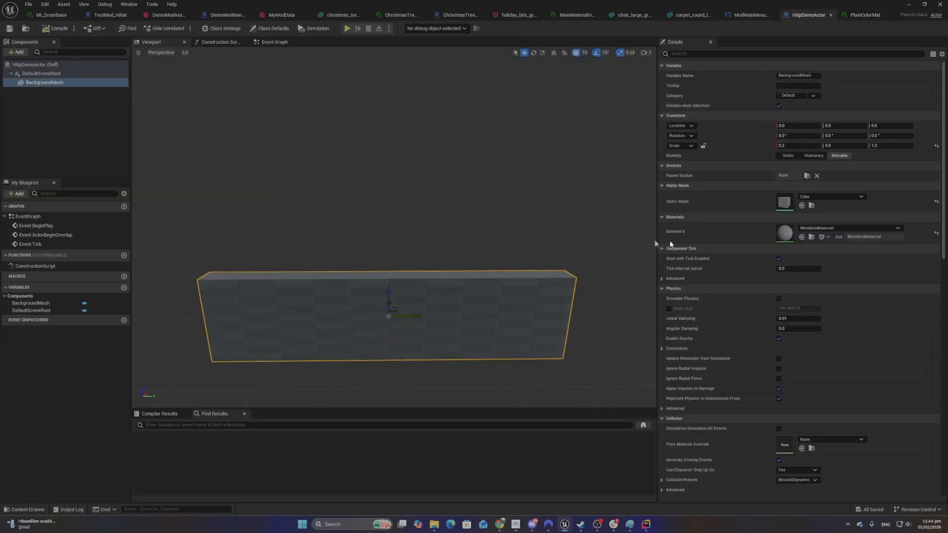
left_click(837, 227)
type("ploain")
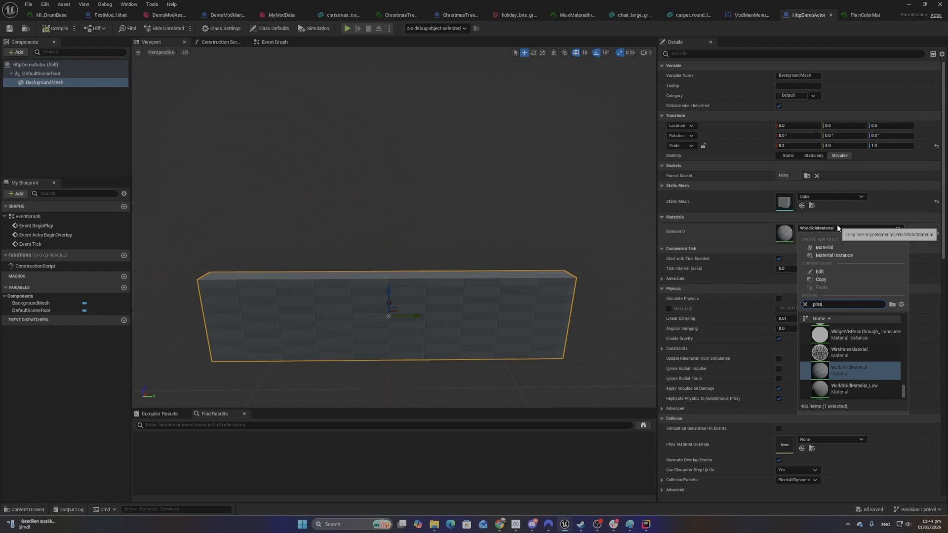
key("BackSpace")
key("BackSpace")
key("BackSpace")
key("BackSpace")
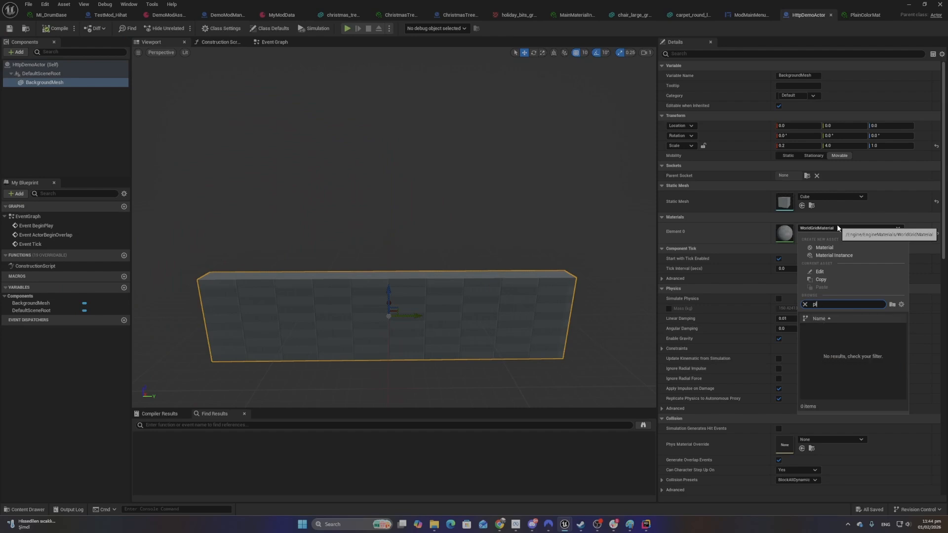
type("ain")
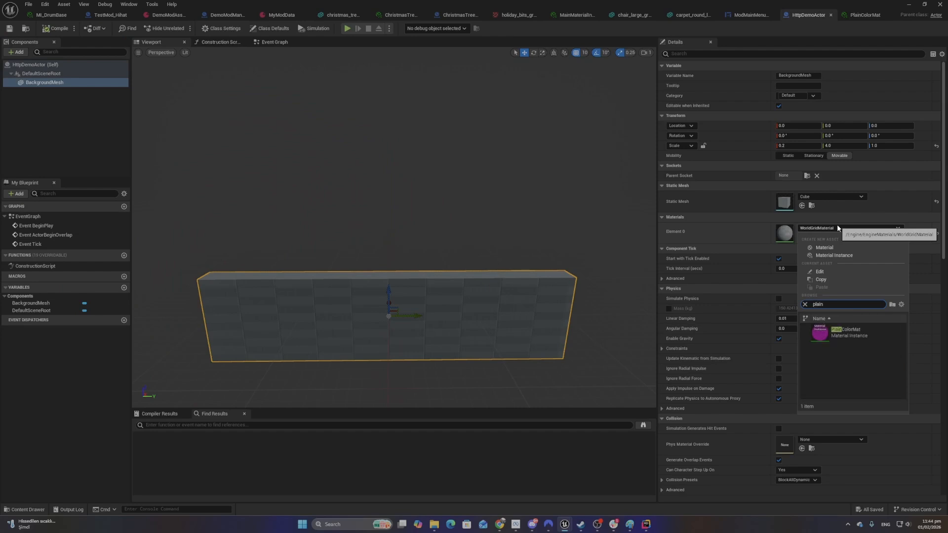
left_click(863, 340)
right_click_drag(504, 255, 517, 270)
key("s")
key("w")
key("a")
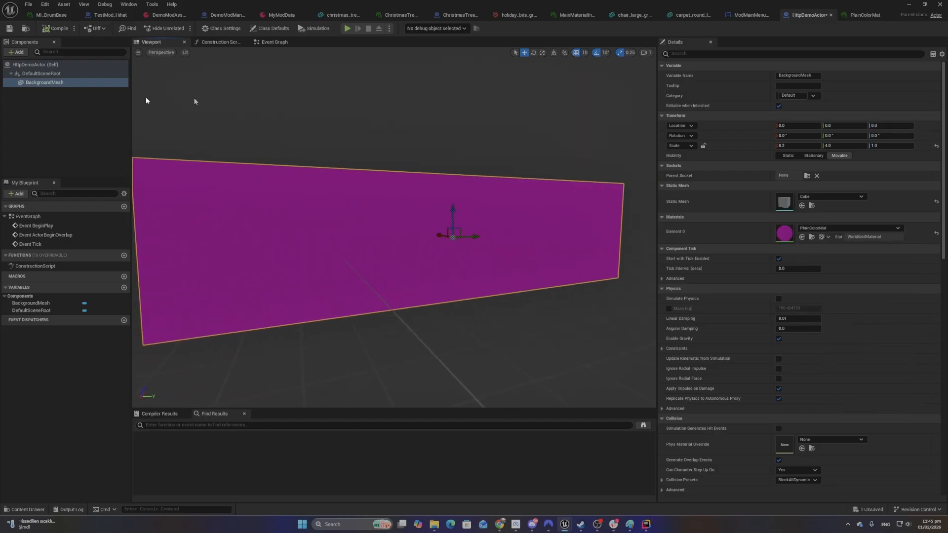
left_click(9, 28)
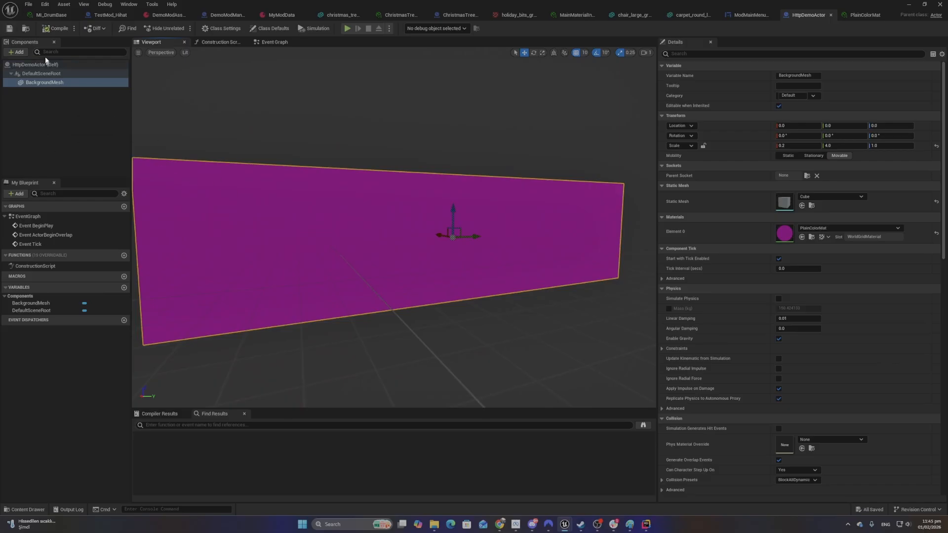
Add a Text Render component under BackgroundMesh and set its Z rotation to 180°
left_click(16, 52)
type("Text")
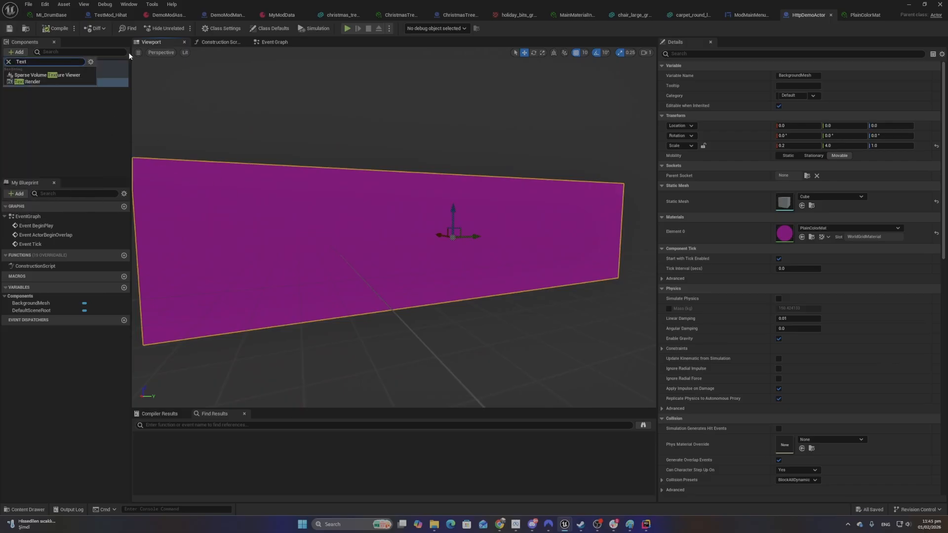
left_click(42, 82)
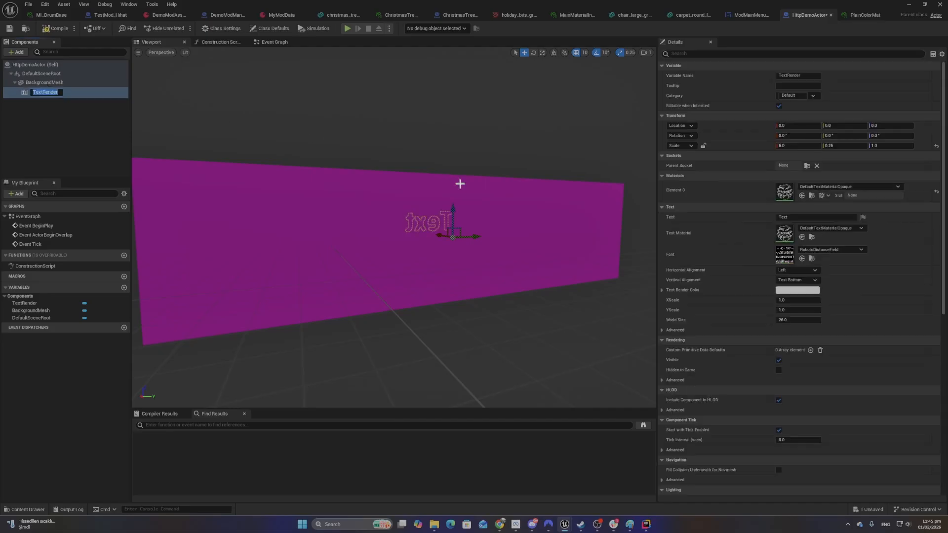
left_click(895, 134)
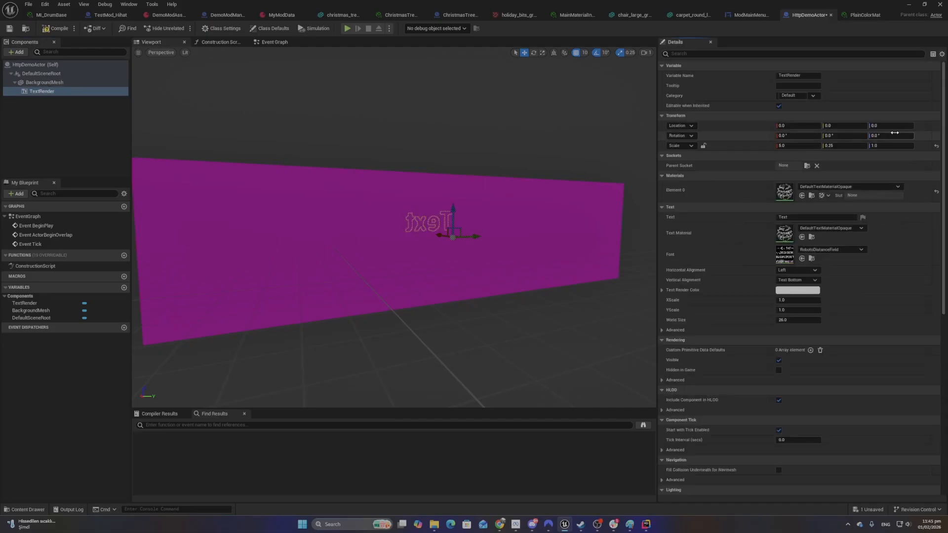
type("180")
key("Return")
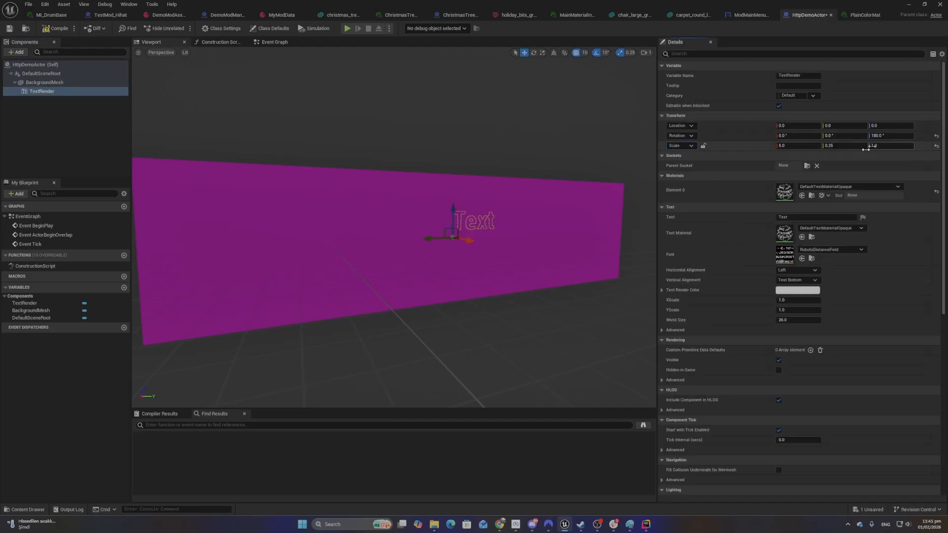
Move the text in front of the purple panel and toward its near end, to location X -50, Y -45
left_click_drag(458, 240, 448, 292)
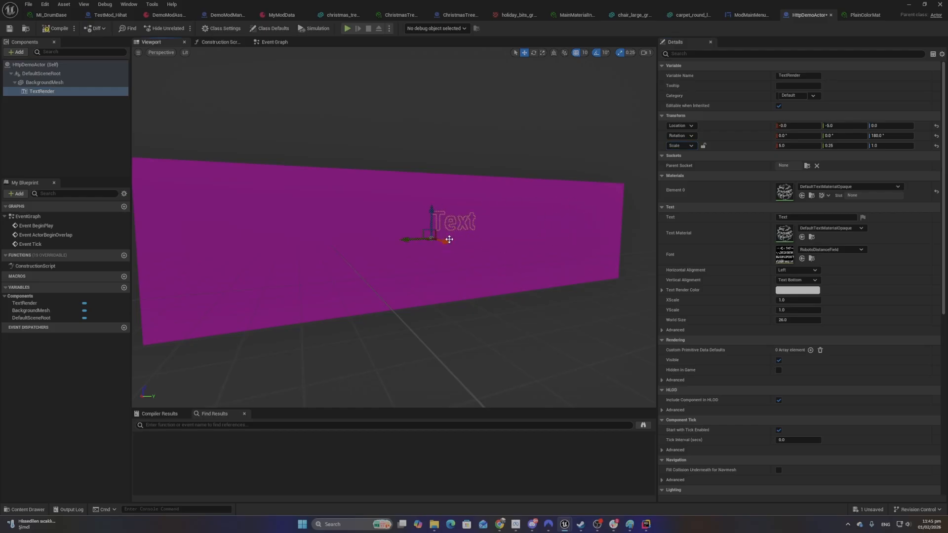
left_click_drag(452, 244, 338, 249)
right_click_drag(451, 302, 423, 298)
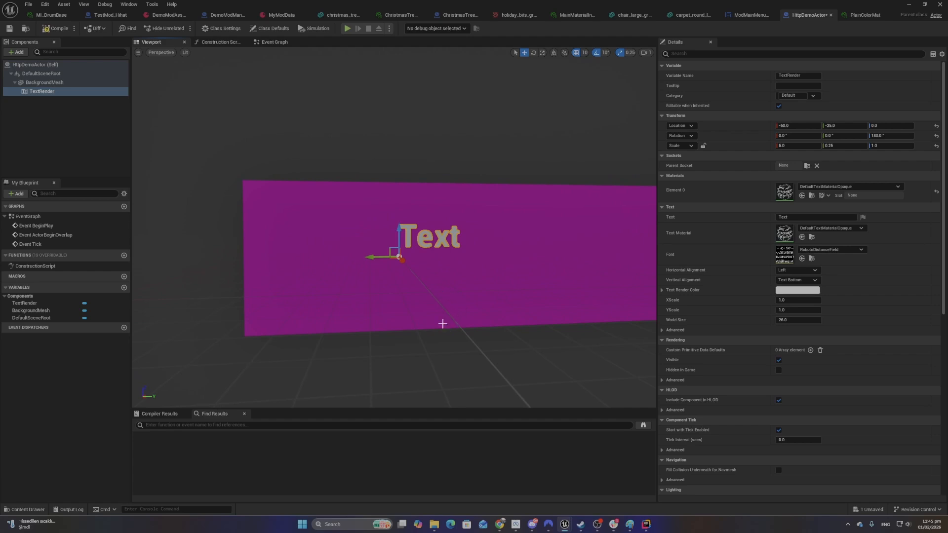
right_click_drag(443, 324, 448, 312)
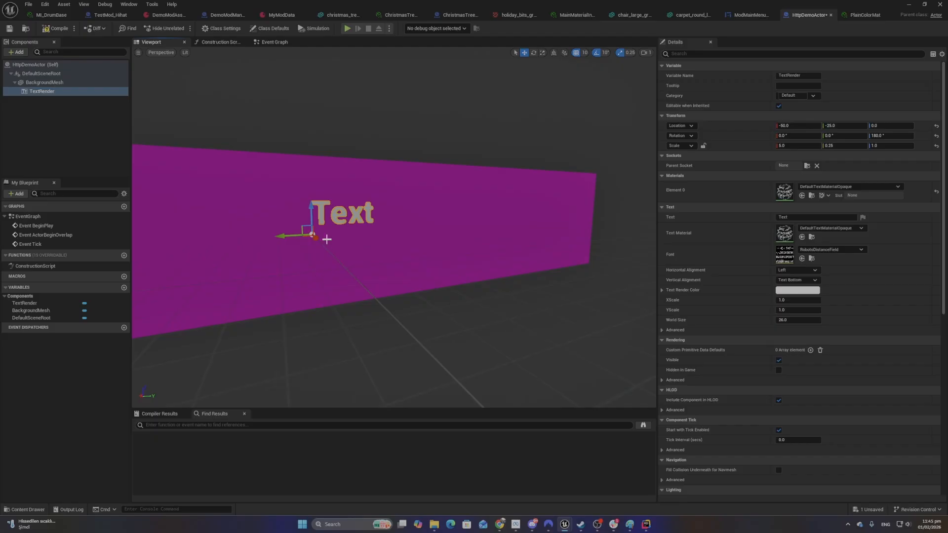
left_click_drag(306, 234, 236, 239)
key("a")
right_click_drag(349, 271, 536, 173)
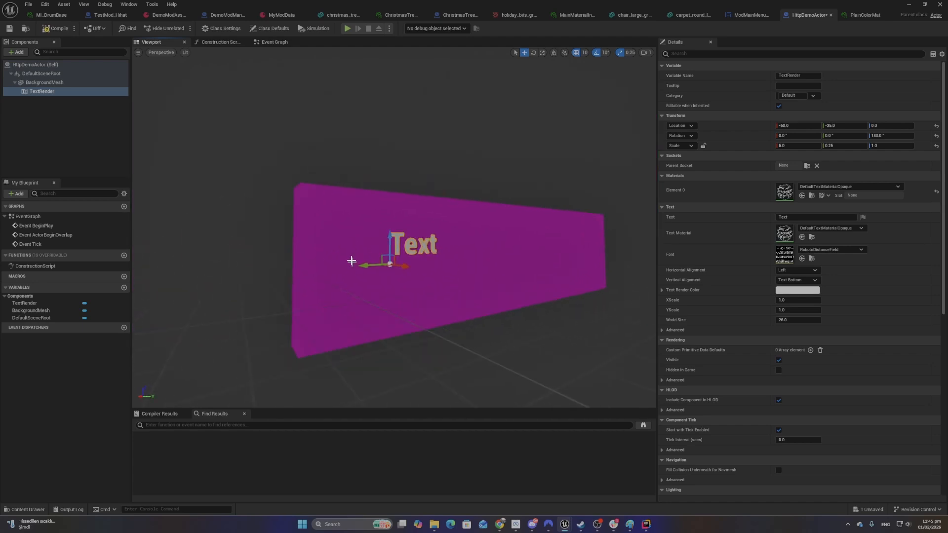
left_click_drag(365, 268, 308, 274)
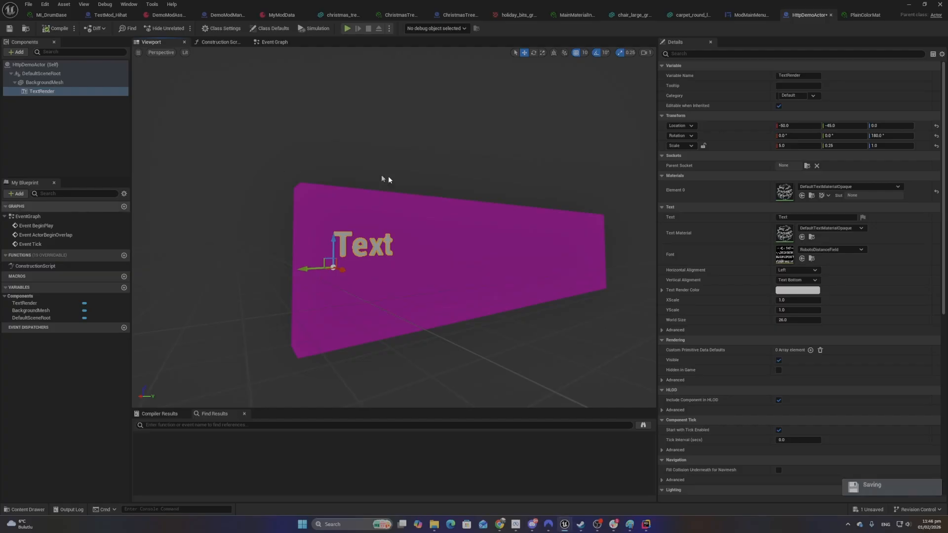
right_click_drag(414, 184, 437, 197)
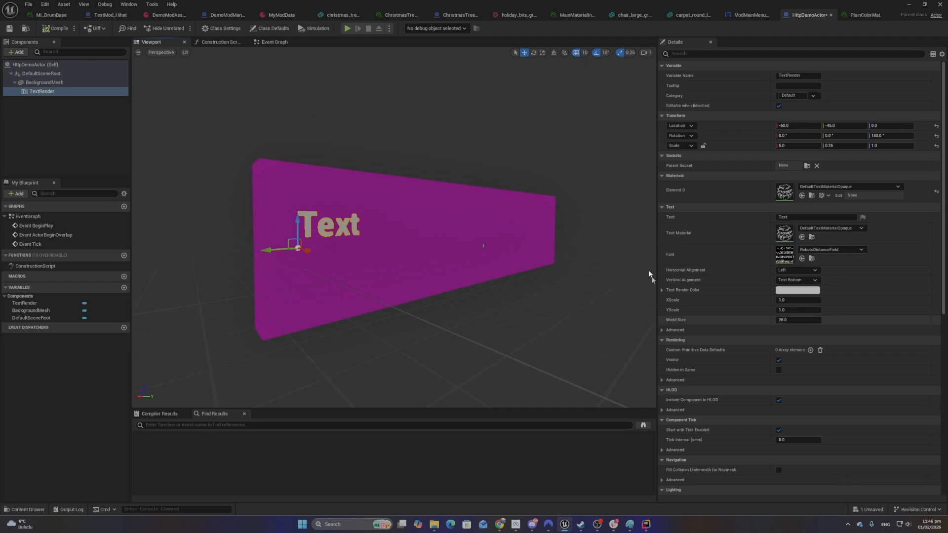
left_click(437, 240)
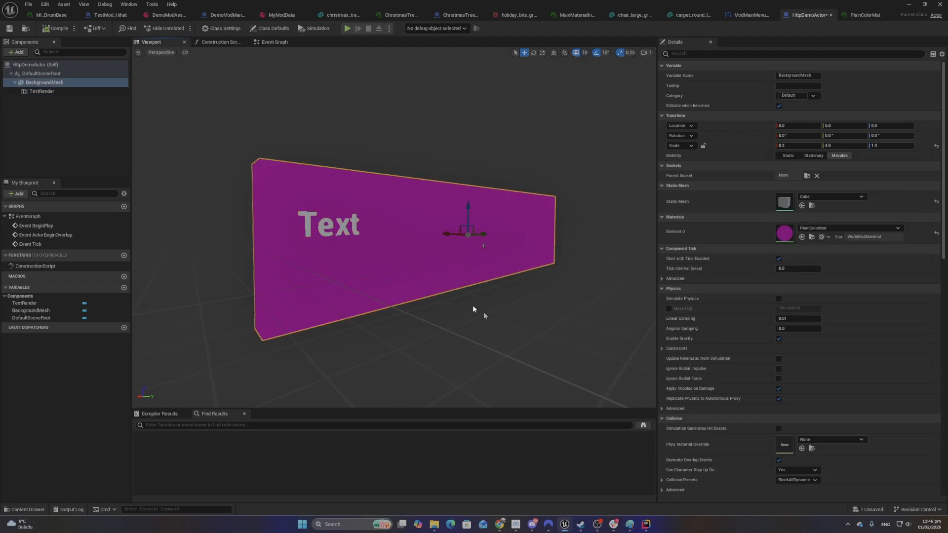
left_click(340, 228)
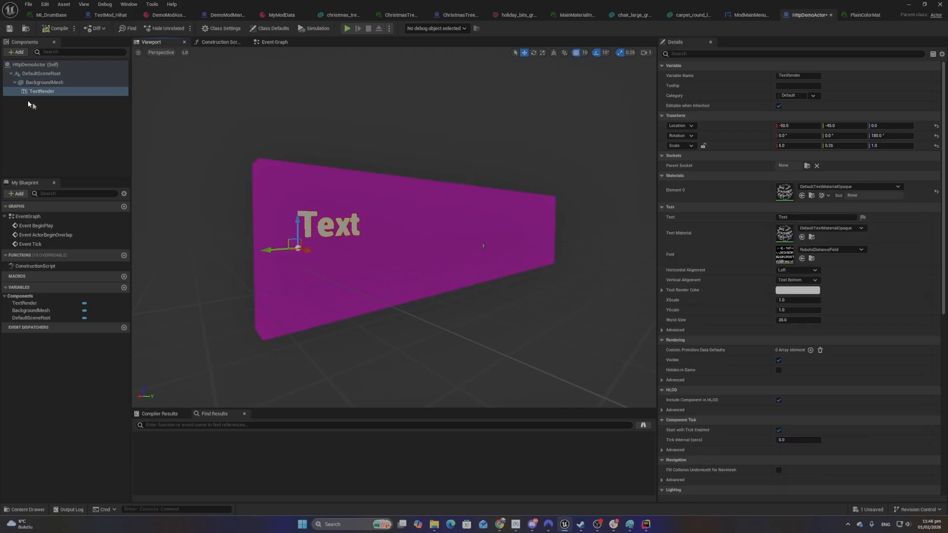
Open the actor's Event Graph and examine the default BeginPlay, ActorBeginOverlap and Tick event nodes
left_click(284, 43)
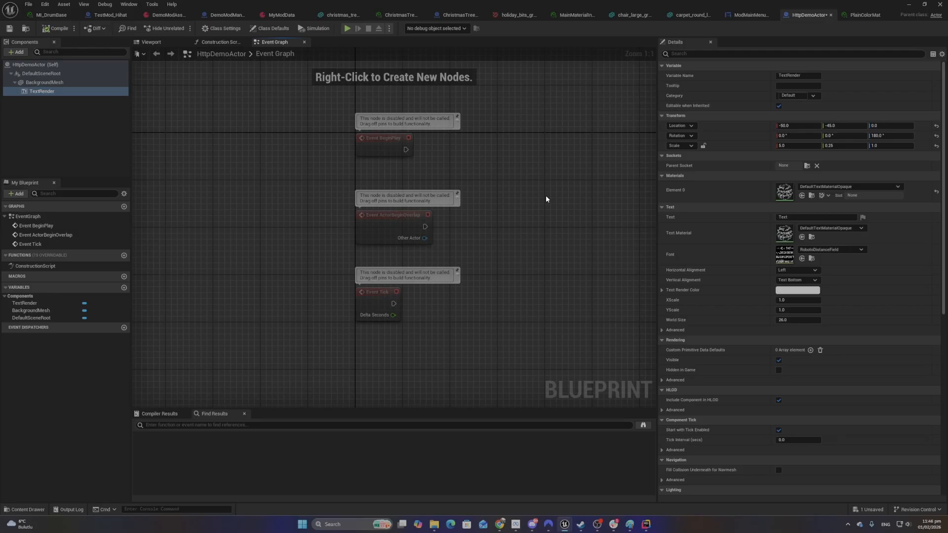
left_click_drag(557, 127, 480, 345)
left_click_drag(515, 133, 391, 318)
right_click_drag(531, 176, 438, 176)
left_click_drag(191, 106, 416, 339)
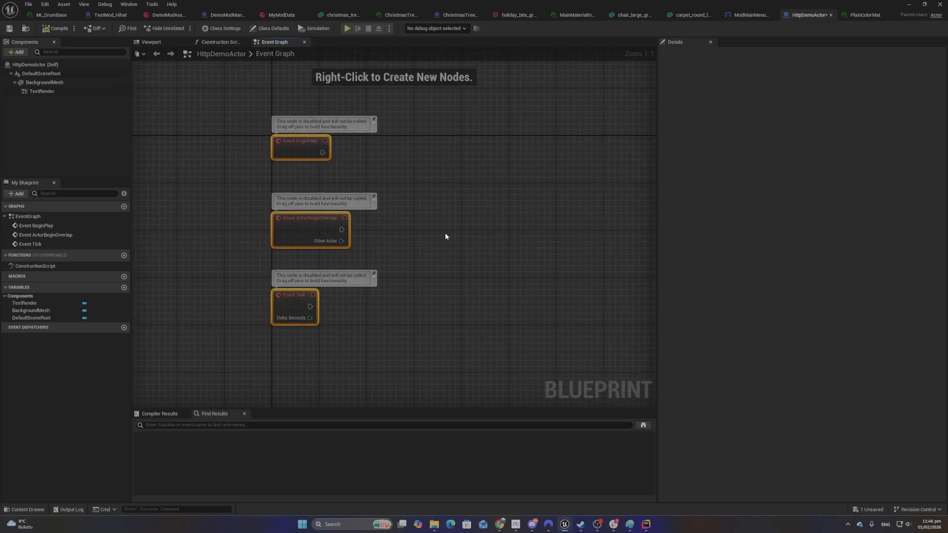
left_click(432, 210)
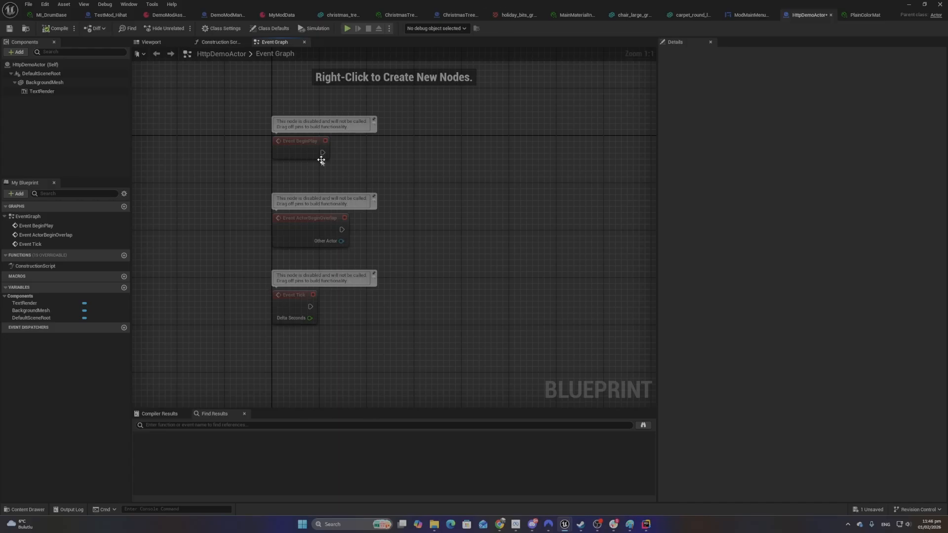
left_click(299, 158)
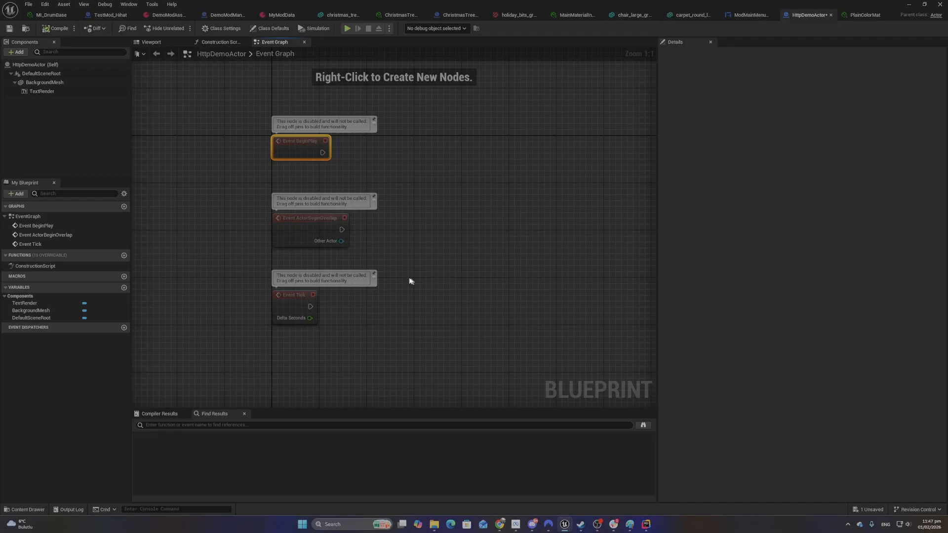
left_click_drag(234, 184, 262, 187)
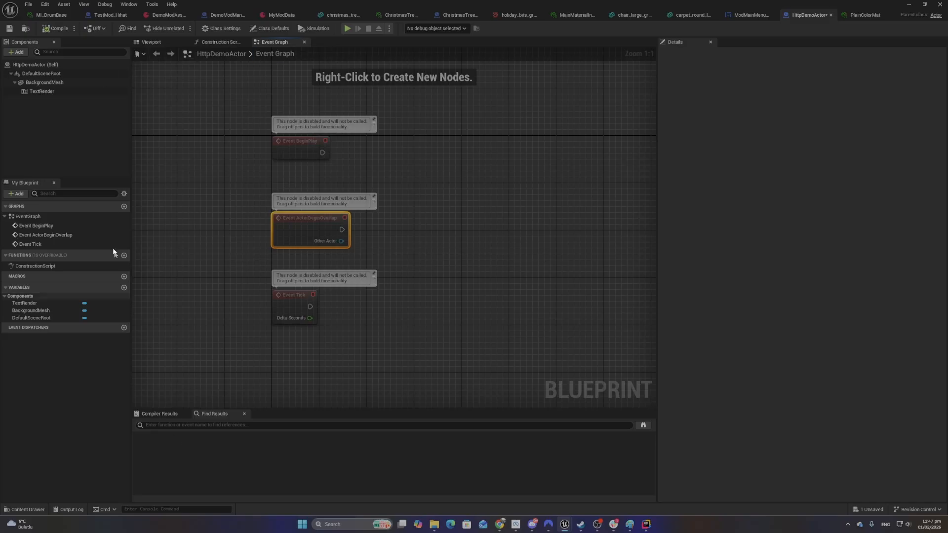
left_click(259, 203)
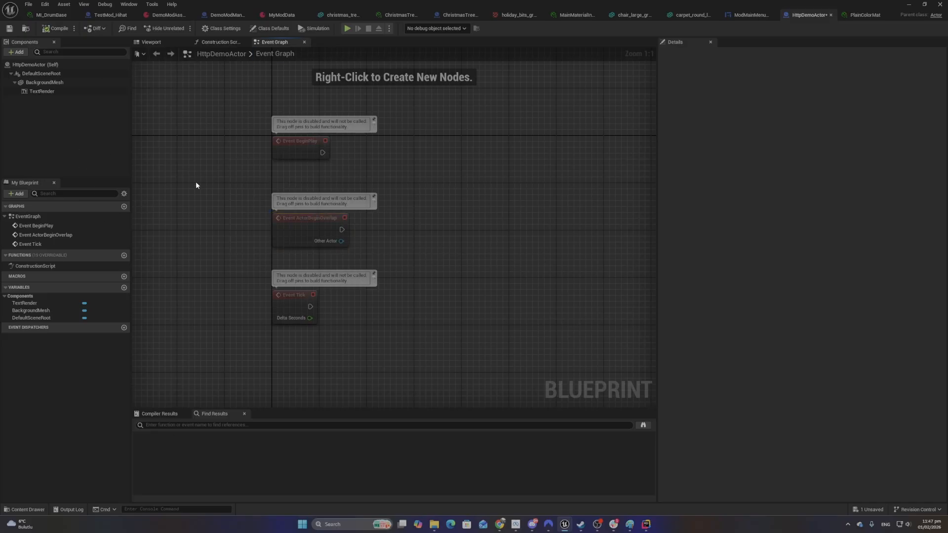
left_click_drag(254, 194, 459, 274)
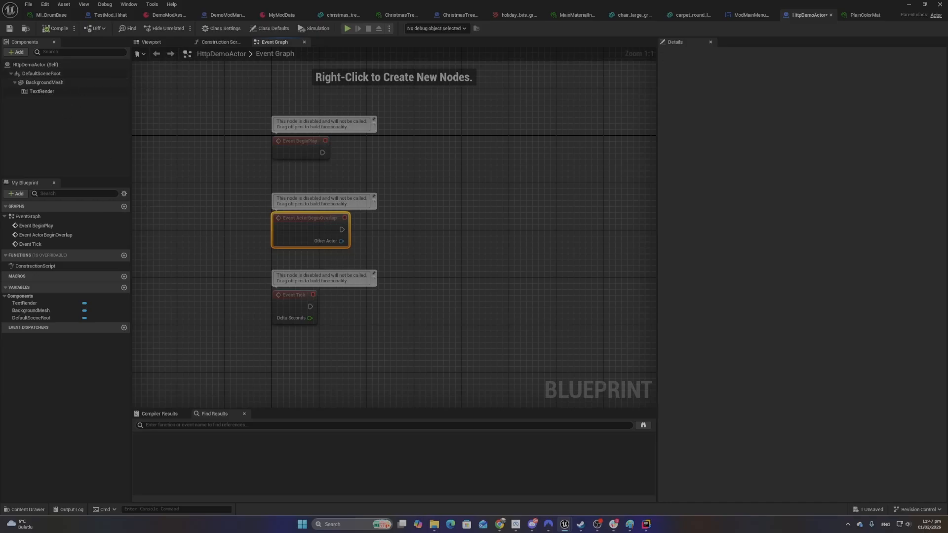
left_click_drag(370, 373, 278, 285)
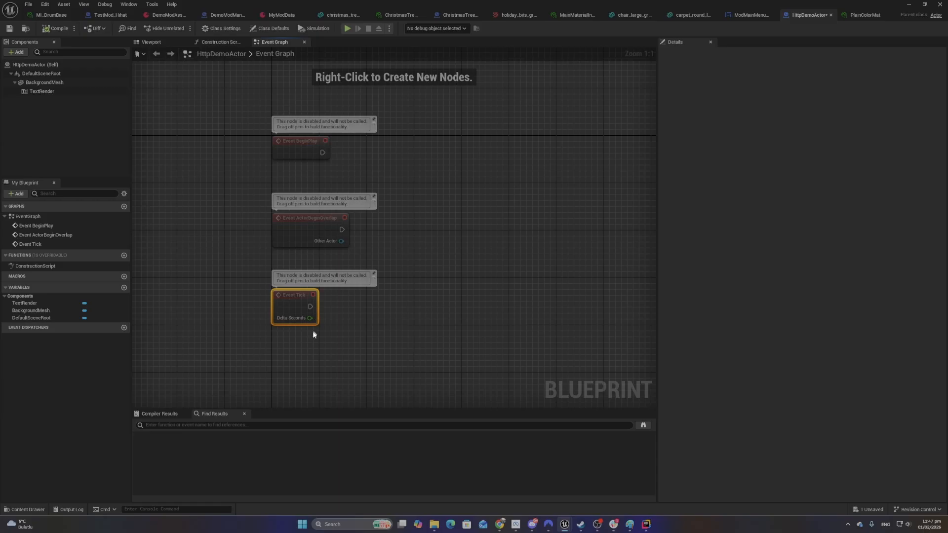
left_click(347, 368)
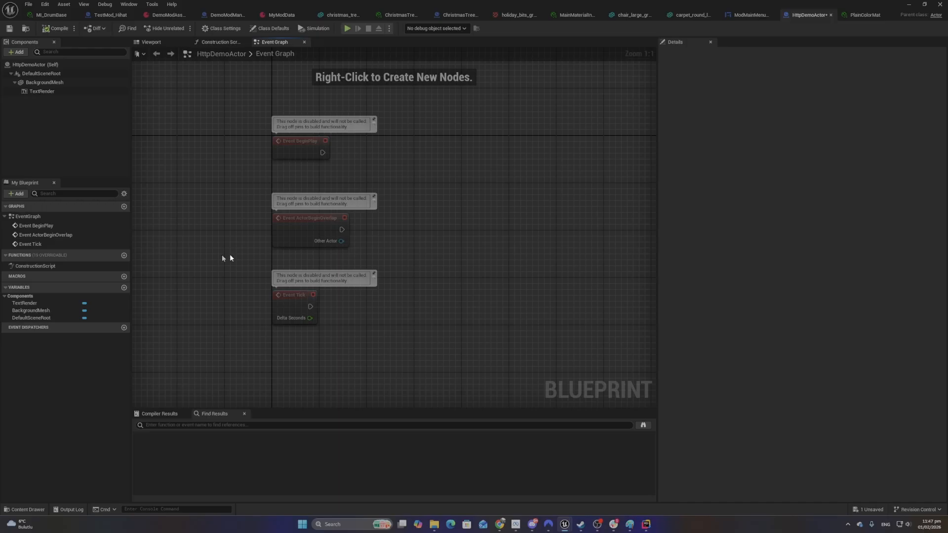
left_click_drag(379, 360, 270, 305)
left_click(392, 342)
left_click_drag(415, 391, 419, 248)
left_click_drag(179, 186, 508, 285)
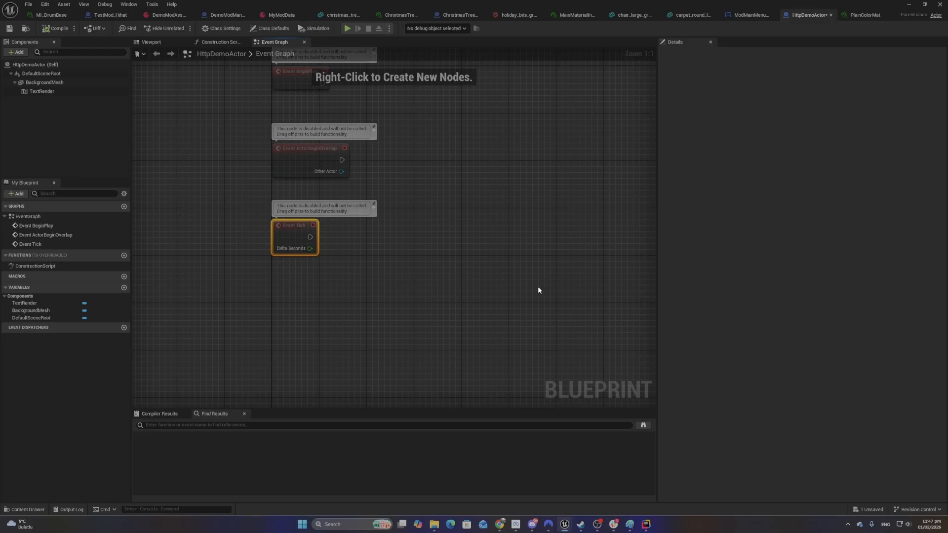
left_click(343, 294)
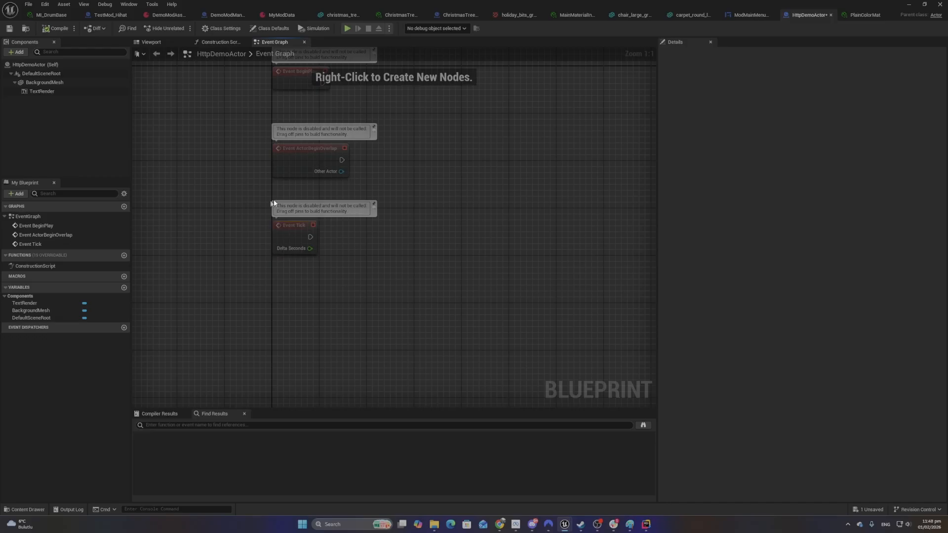
left_click_drag(242, 201, 612, 333)
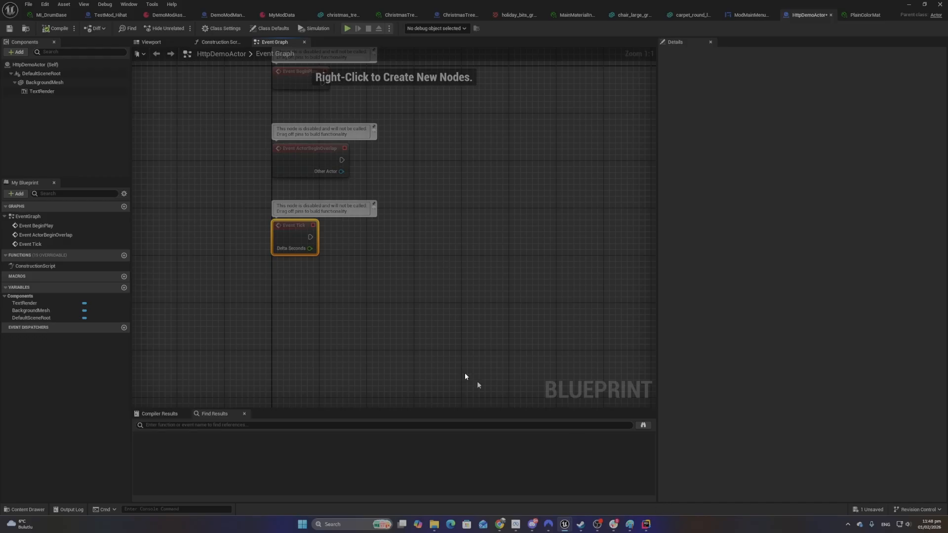
right_click_drag(524, 151, 441, 216)
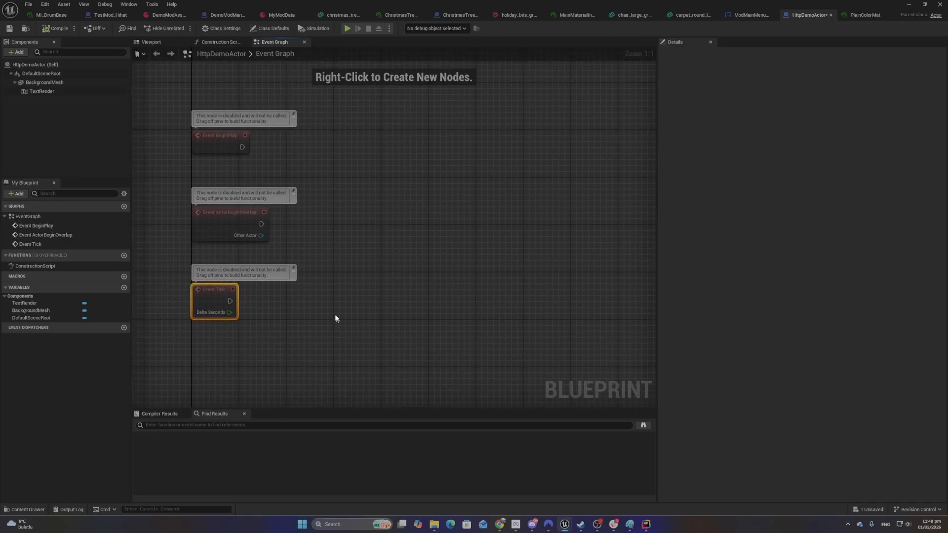
left_click(319, 193)
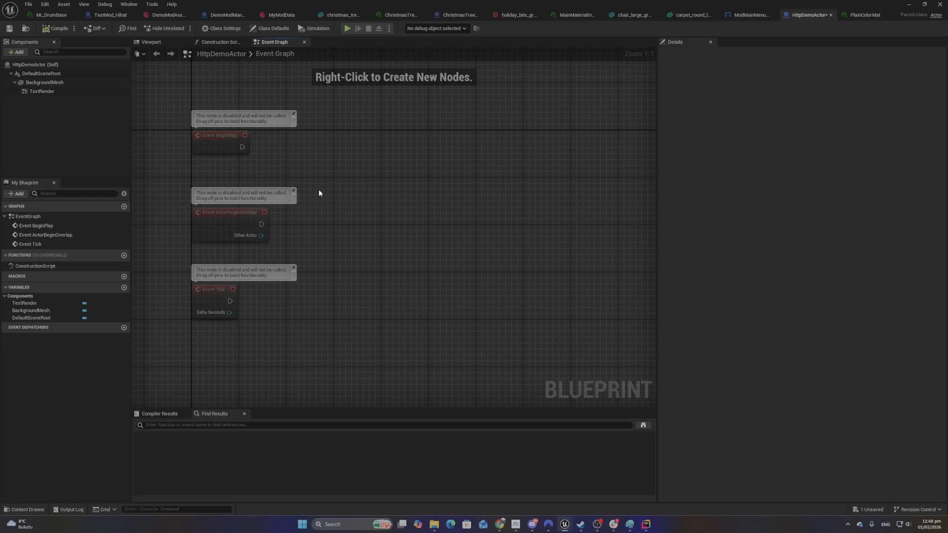
Move the Event BeginPlay node up, away from the other default event nodes
right_click_drag(340, 167, 448, 285)
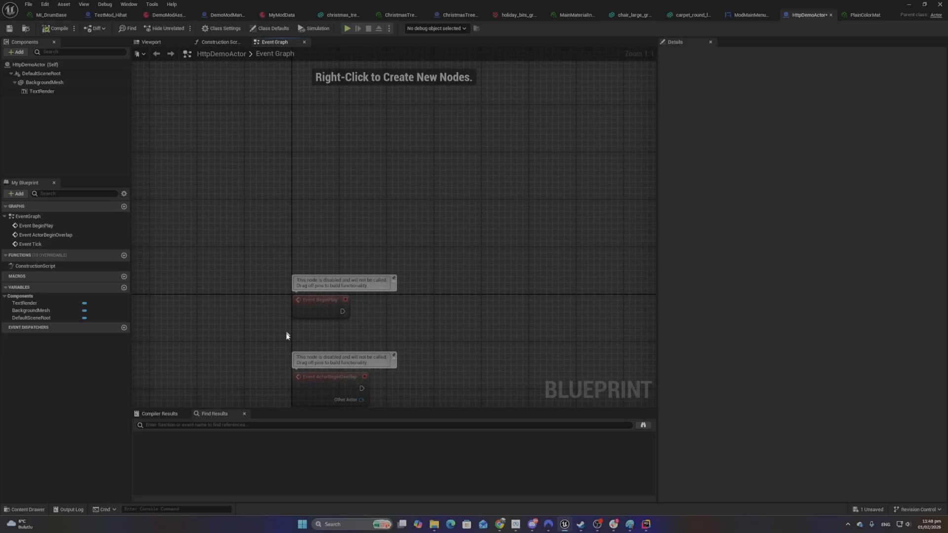
left_click_drag(332, 298, 327, 193)
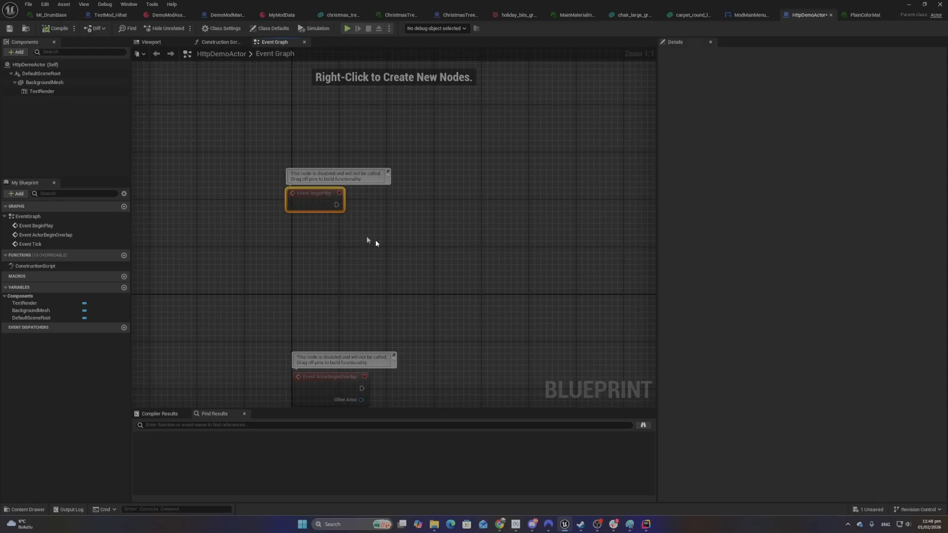
left_click(445, 257)
right_click_drag(378, 242, 280, 320)
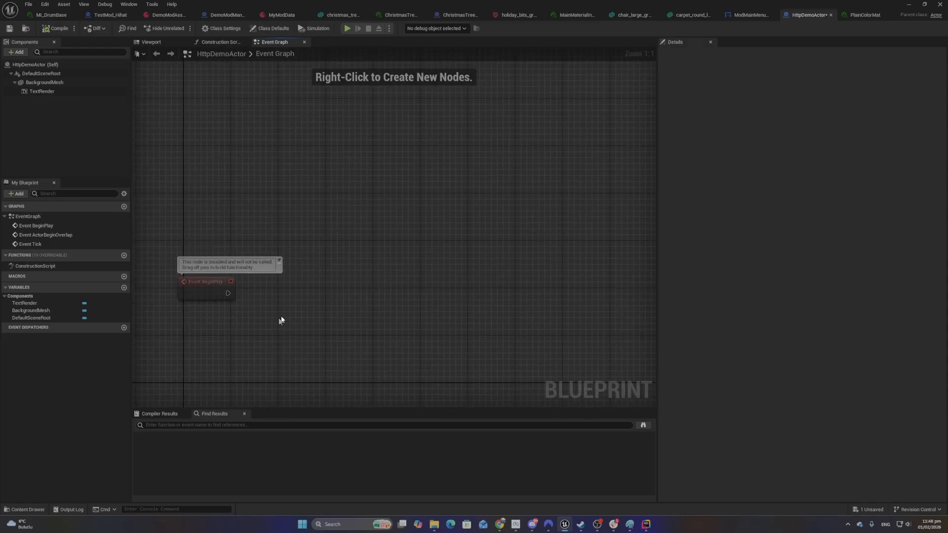
Add a Mod Communication Subsystem node and place it above Event BeginPlay
right_click(288, 203)
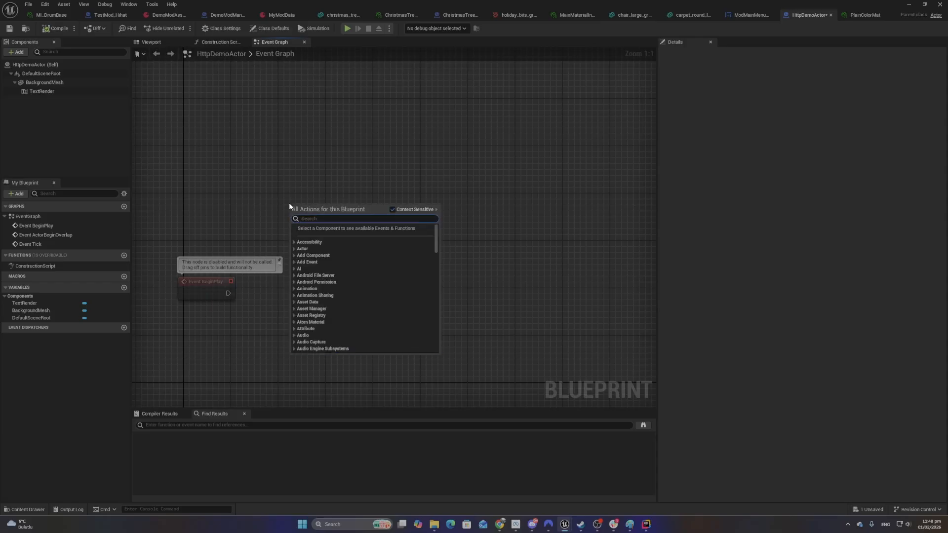
type("mod")
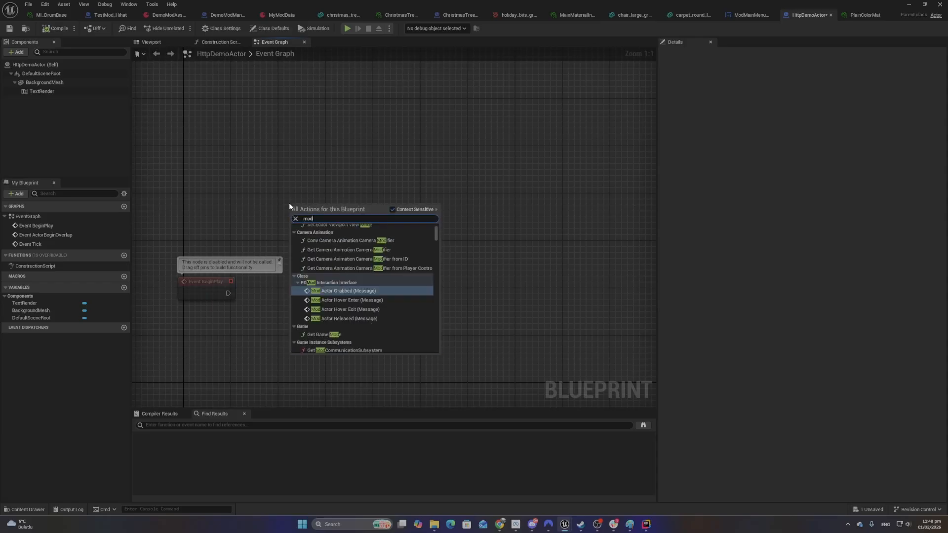
type("commu")
key("Return")
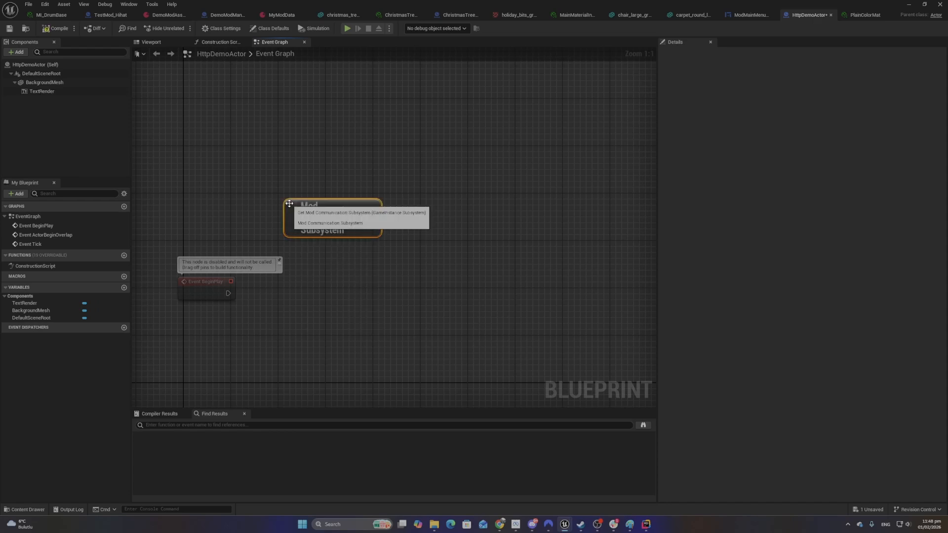
left_click_drag(378, 230, 372, 148)
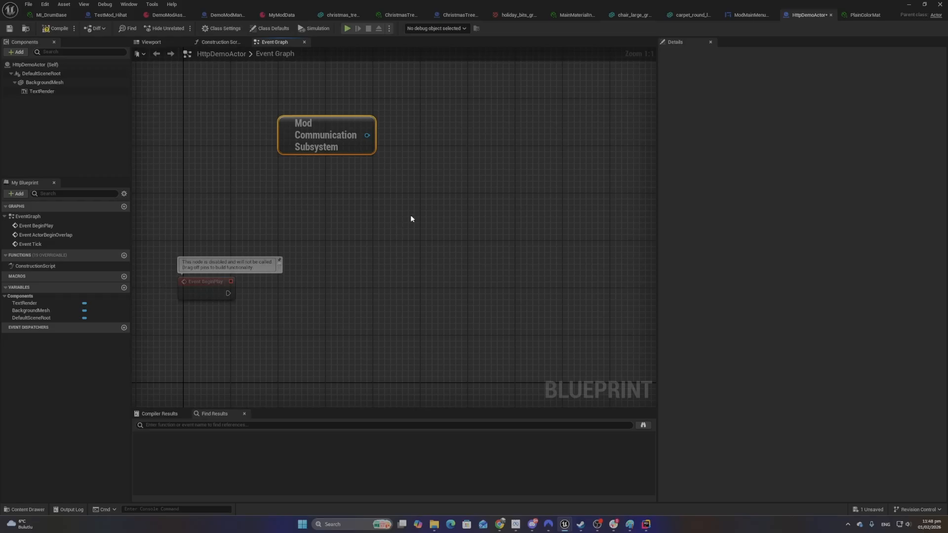
Add a Bind Event to Drum Hit node that takes the Mod Communication Subsystem as its target
left_click_drag(367, 136, 381, 258)
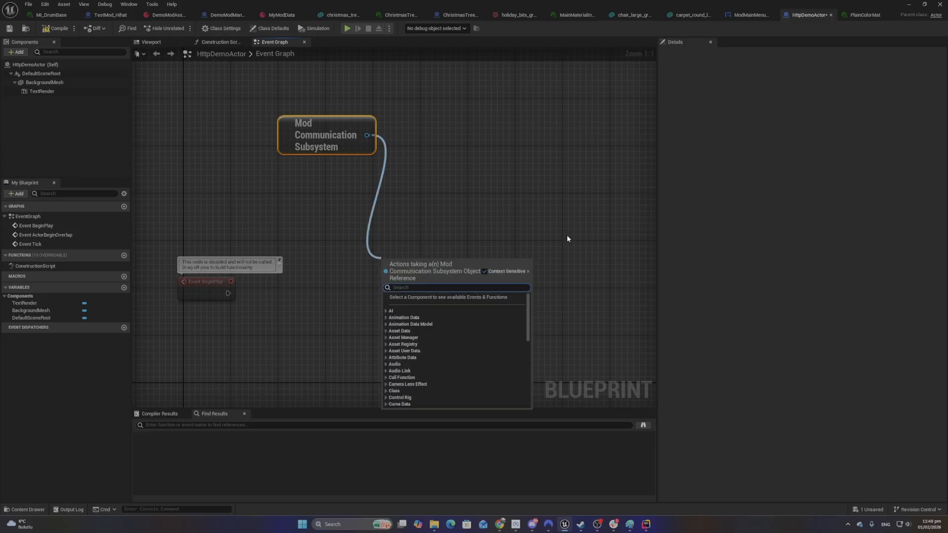
type("bind")
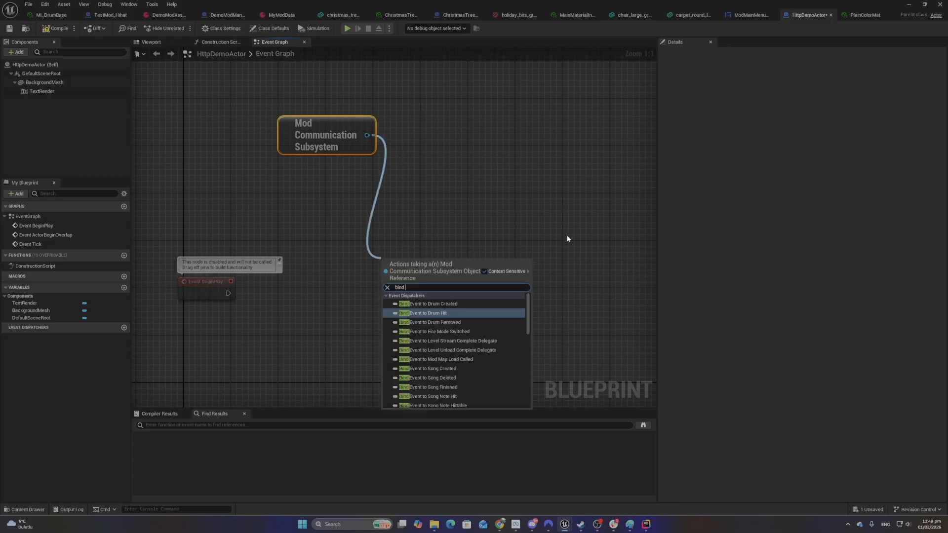
key("Down")
key("Up")
key("Return")
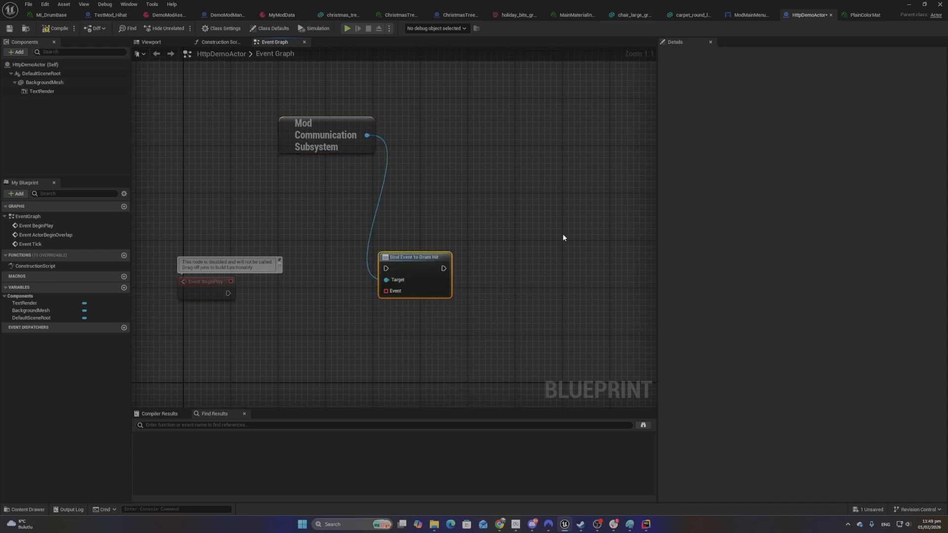
Run Bind Event to Drum Hit from Event BeginPlay and place the subsystem node directly above the bind node
left_click_drag(411, 272, 356, 295)
left_click_drag(228, 293, 332, 292)
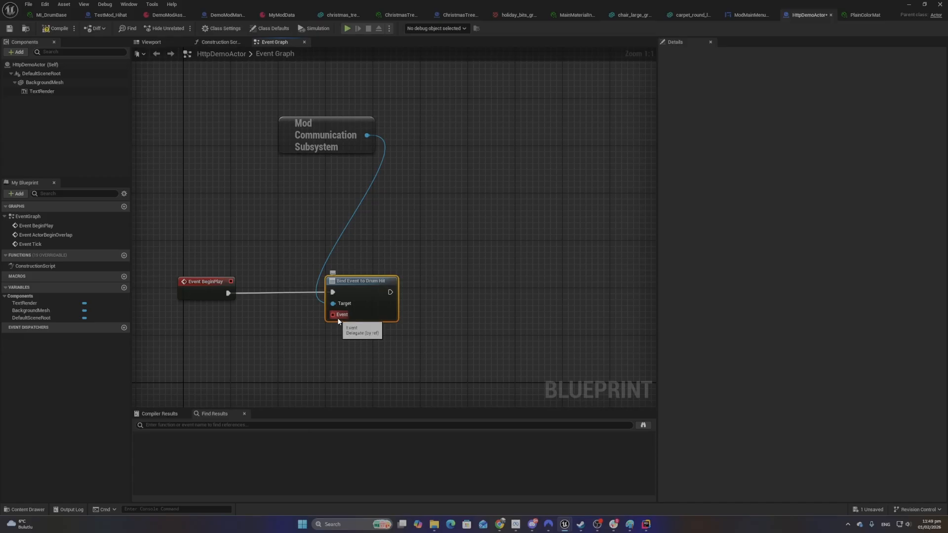
left_click_drag(340, 135, 392, 248)
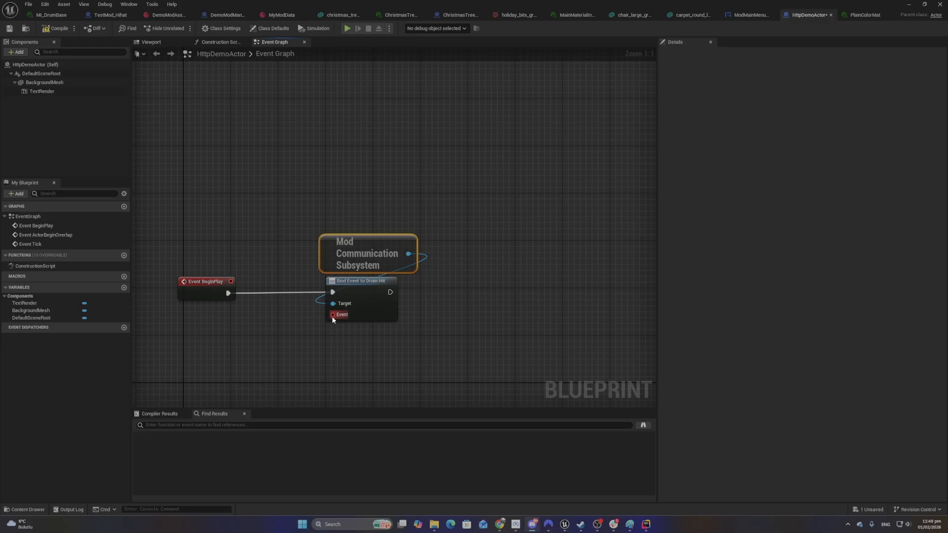
Bind a new custom event named OnDrumHit to the Event pin of Bind Event to Drum Hit
left_click_drag(332, 315, 277, 90)
type("cs")
key("BackSpace")
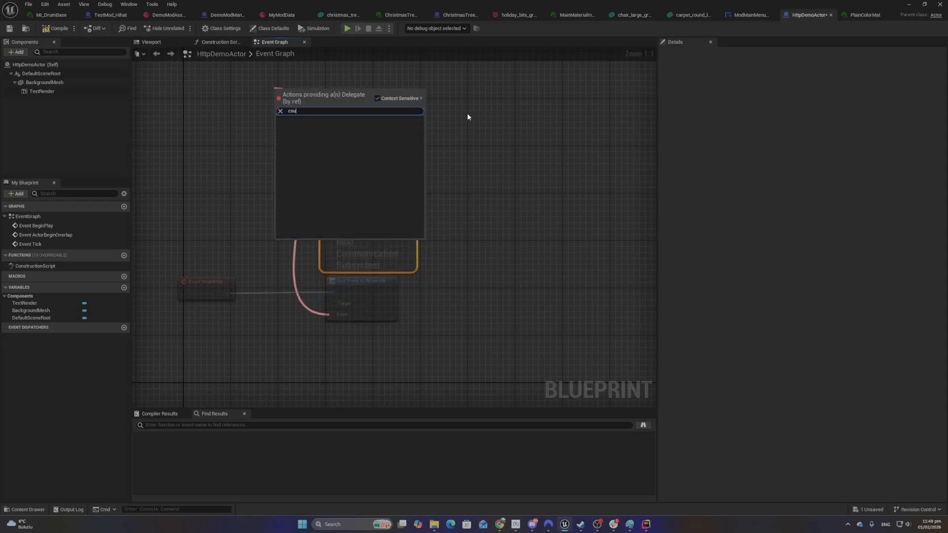
type("ustom")
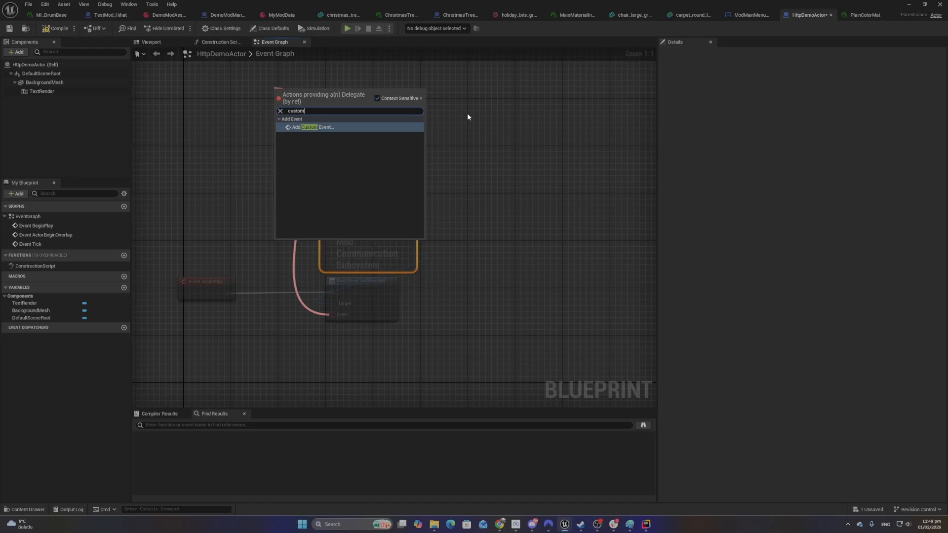
key("Return")
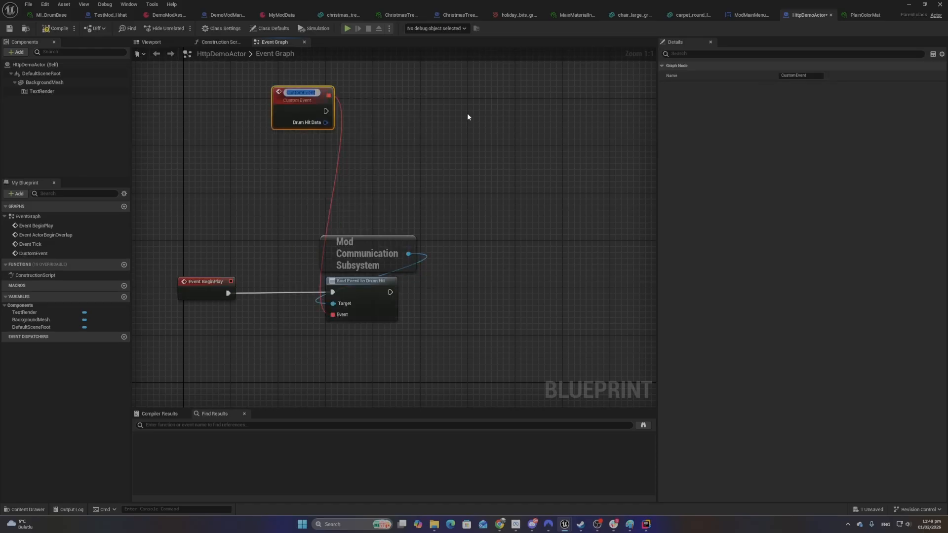
type("OnDrumHit")
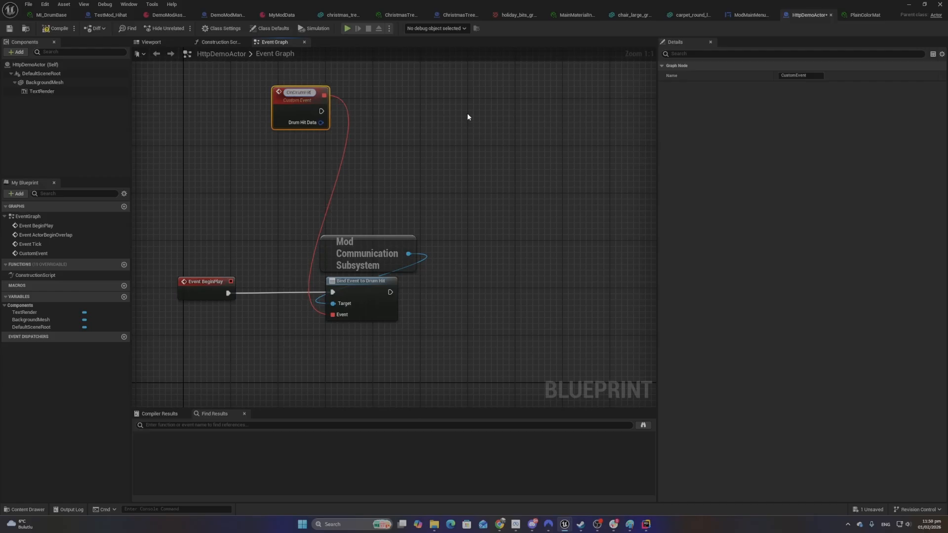
key("Return")
left_click(467, 115)
Add a Break ModDrumHitStruct node fed by OnDrumHit's Drum Hit Data and place it above the event
right_click_drag(437, 173, 481, 288)
left_click_drag(349, 238, 318, 120)
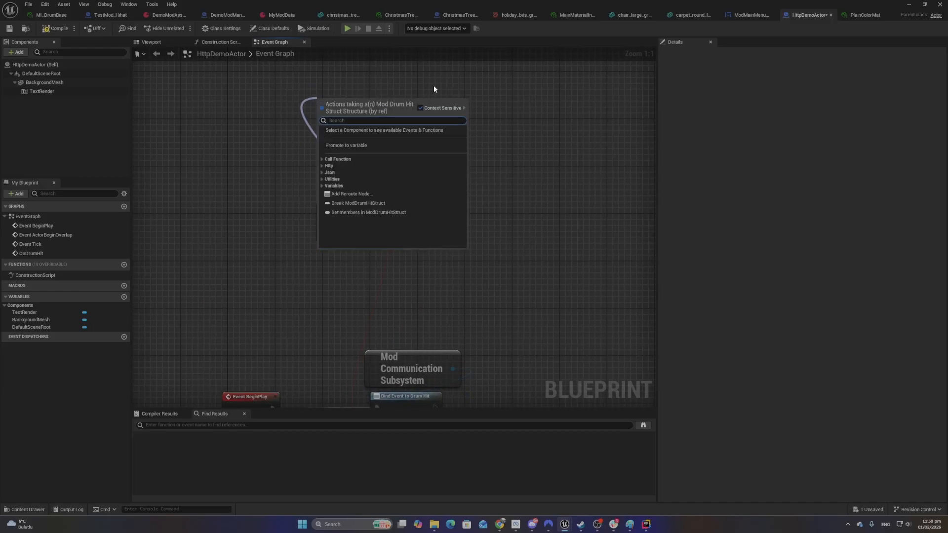
left_click(466, 182)
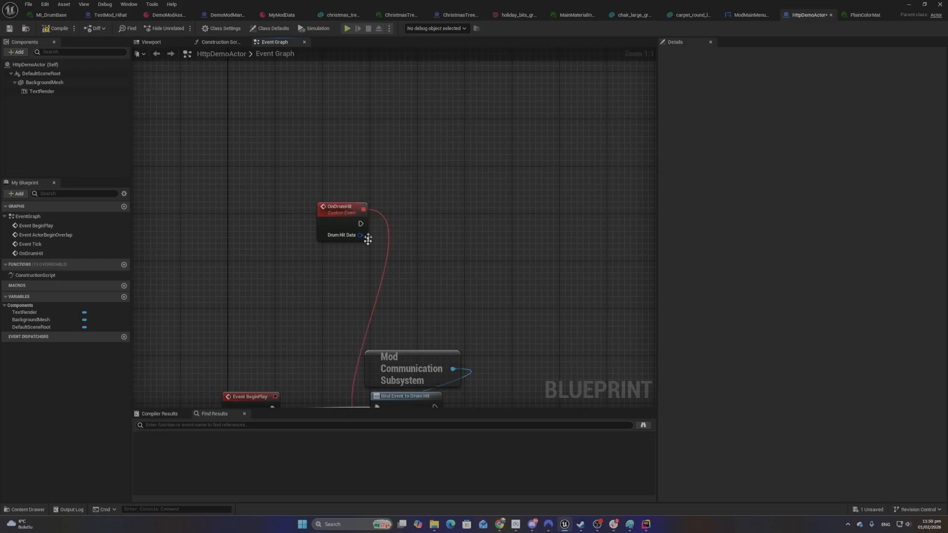
left_click_drag(349, 238, 328, 129)
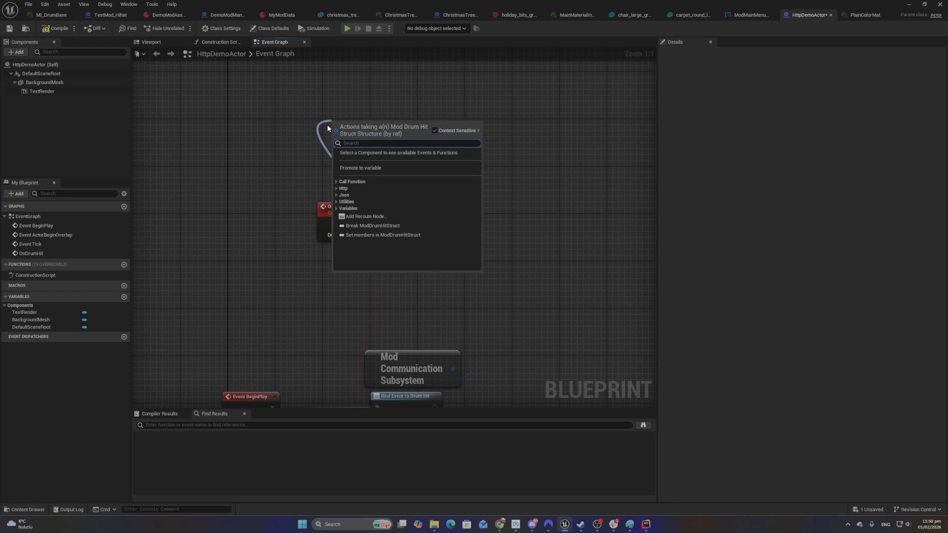
type("break")
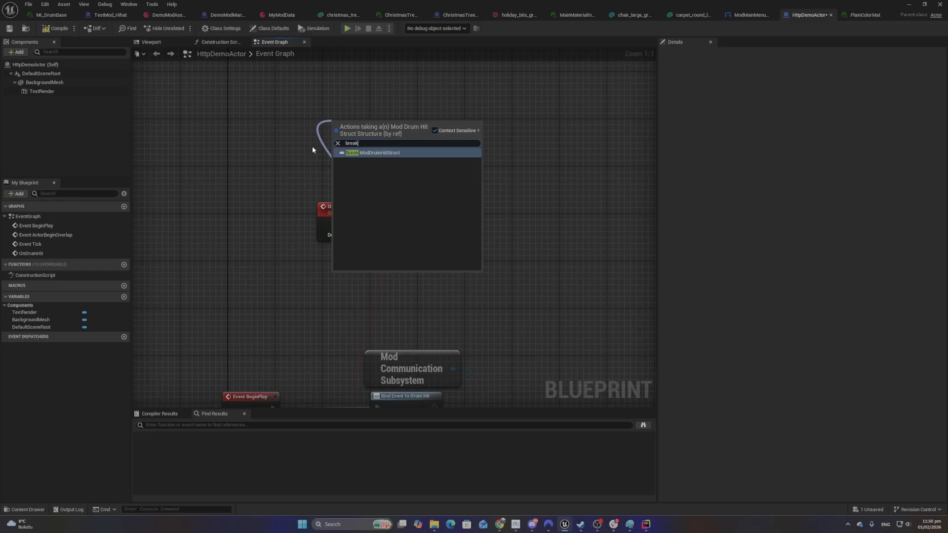
key("Return")
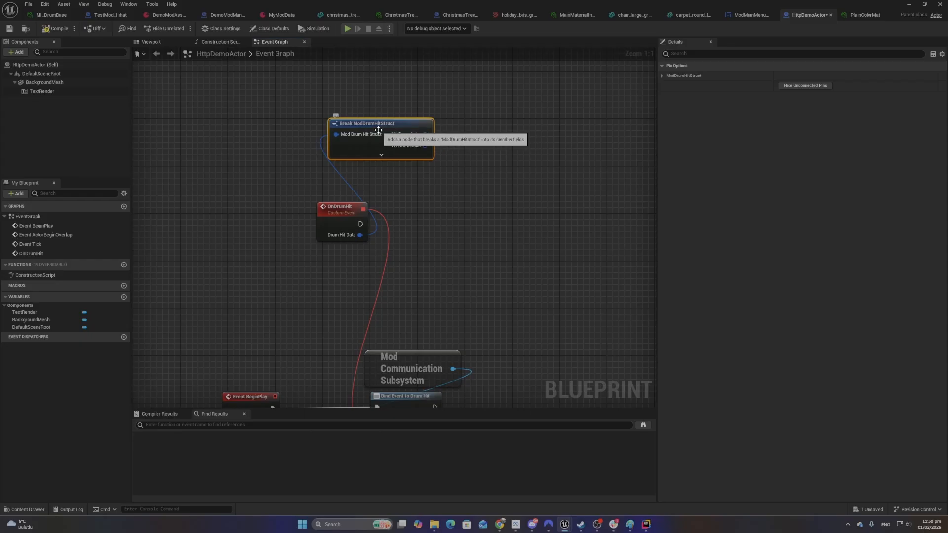
left_click_drag(376, 123, 329, 86)
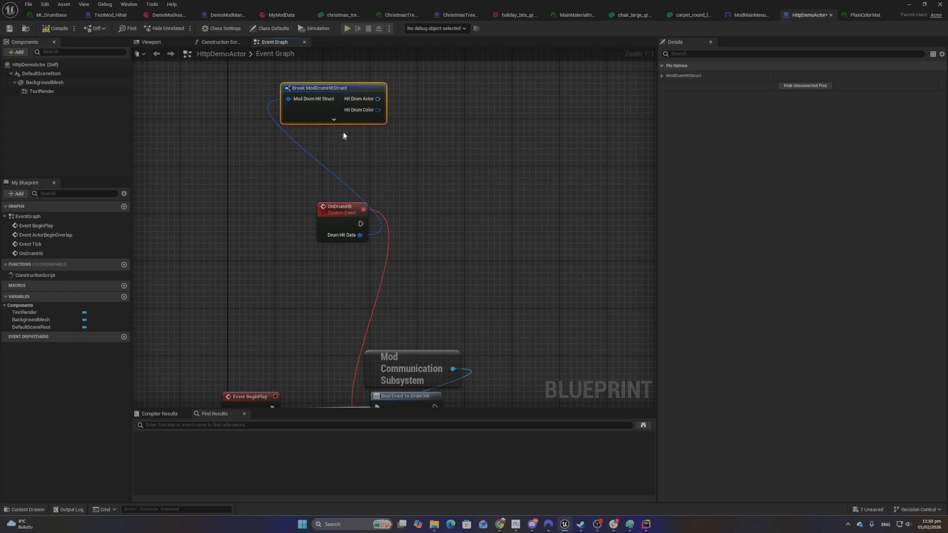
Expand the Break ModDrumHitStruct node to expose all its output pins
right_click_drag(346, 127, 296, 186)
left_click(284, 178)
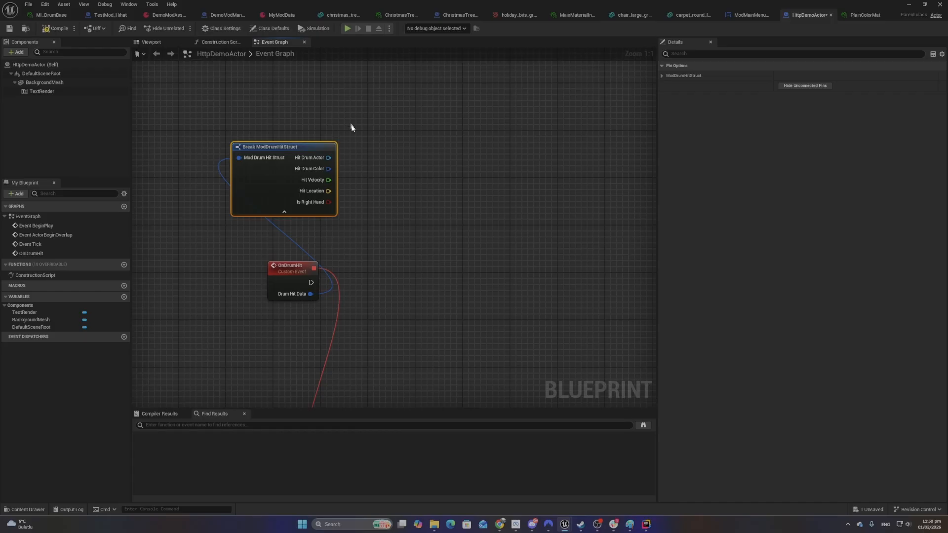
left_click(386, 138)
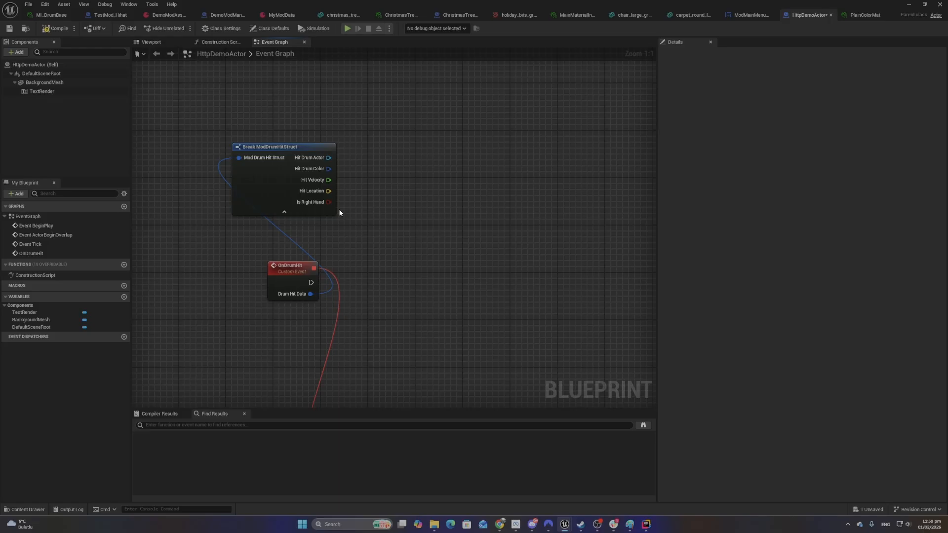
Add a Get Actor Location node targeting the Hit Drum Actor output of the broken struct
left_click_drag(328, 157, 428, 163)
type("get")
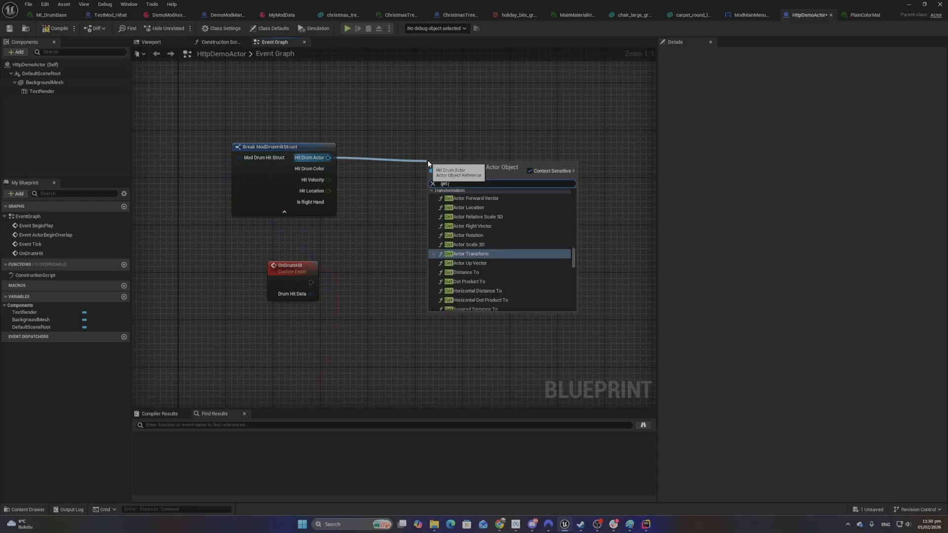
type(" actor lo")
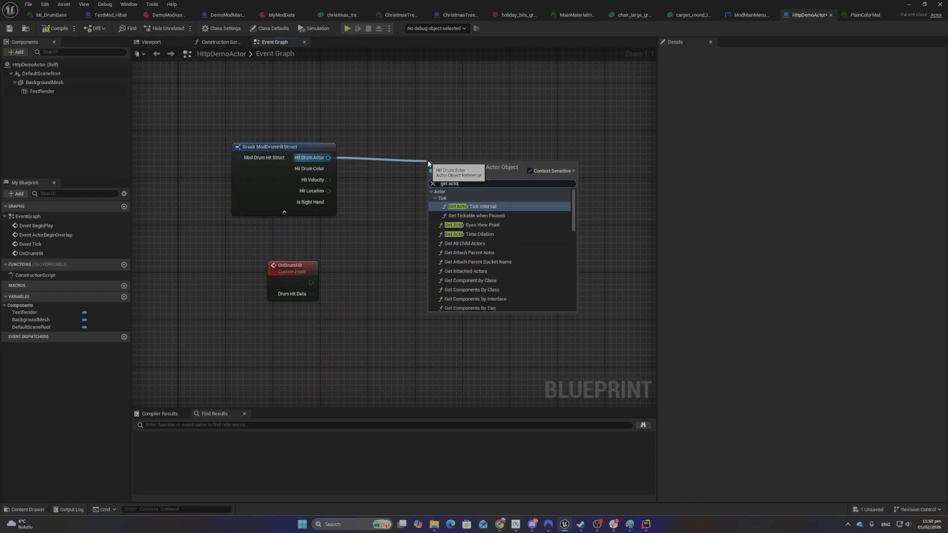
key("Return")
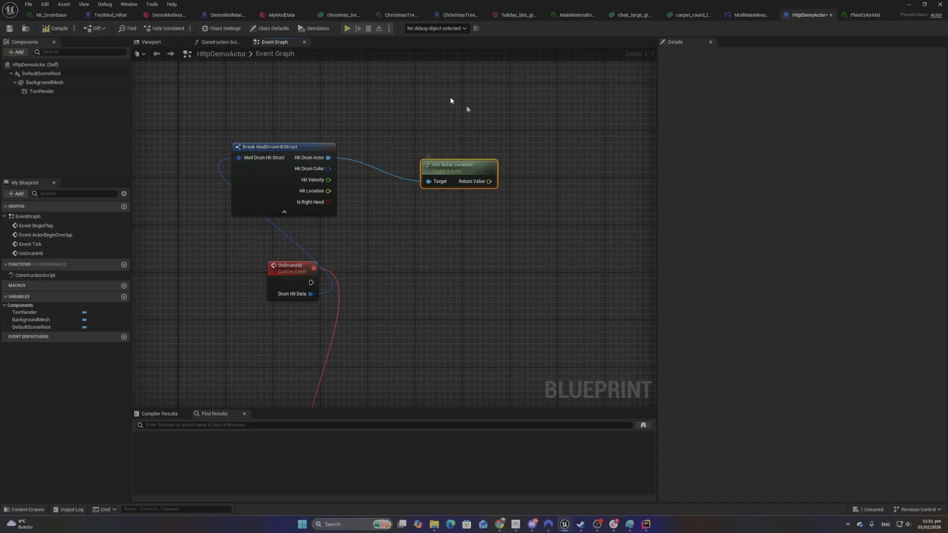
Delete the Get Actor Location node attached to the Hit Drum Actor output
left_click(555, 247)
mouse_move(455, 185)
left_mouse_down()
mouse_move(496, 197)
mouse_move(449, 172)
left_mouse_up()
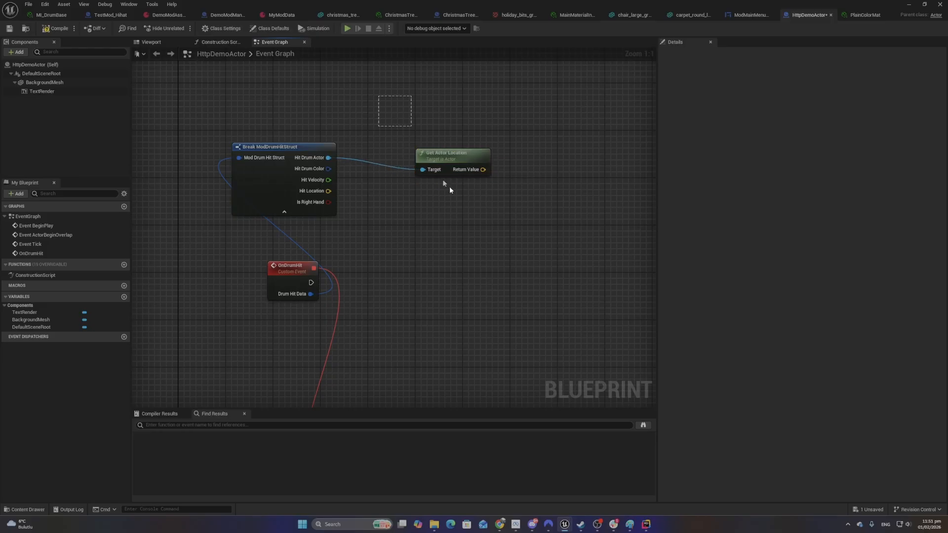
key("Delete")
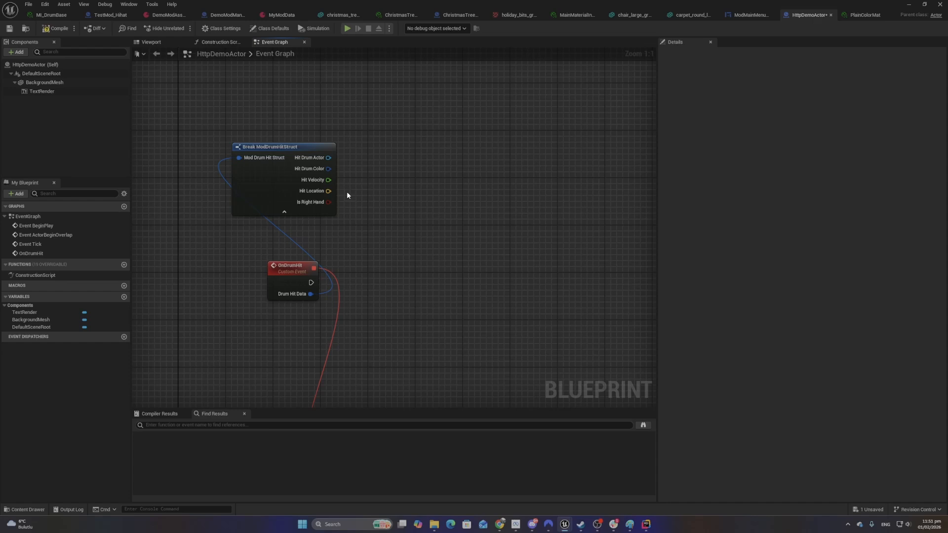
left_click_drag(329, 179, 393, 292)
left_click(383, 176)
left_click_drag(329, 191, 395, 254)
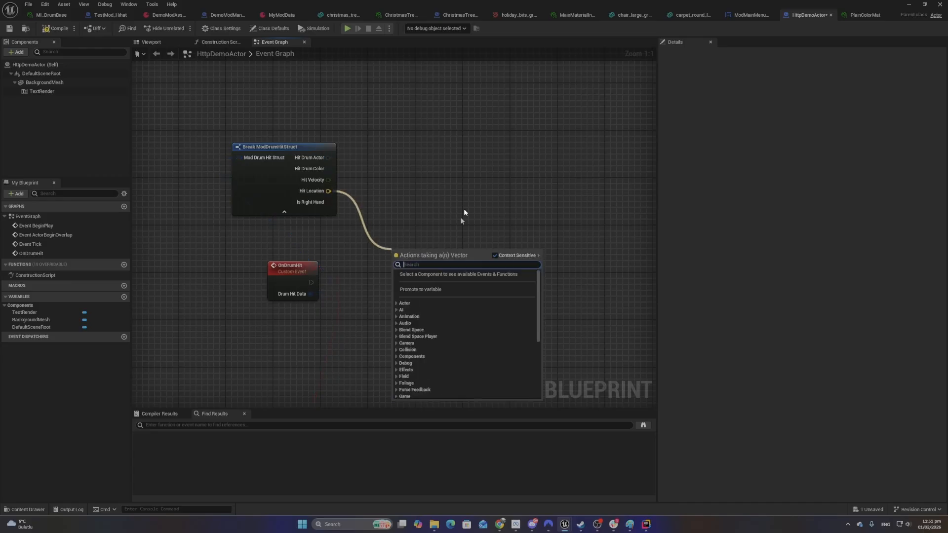
left_click(464, 206)
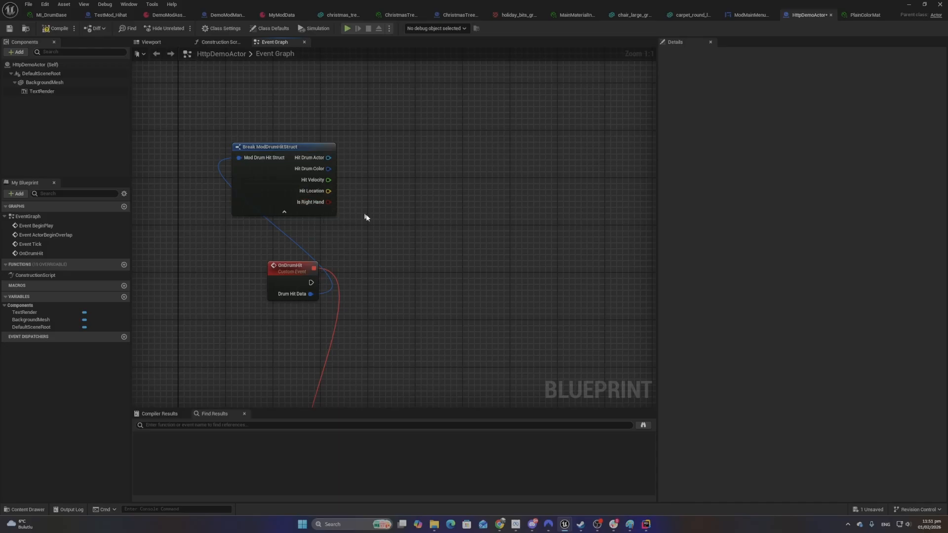
left_click_drag(372, 226, 333, 214)
left_click(342, 226)
Add a new blueprint variable named Color
right_click_drag(411, 300, 338, 264)
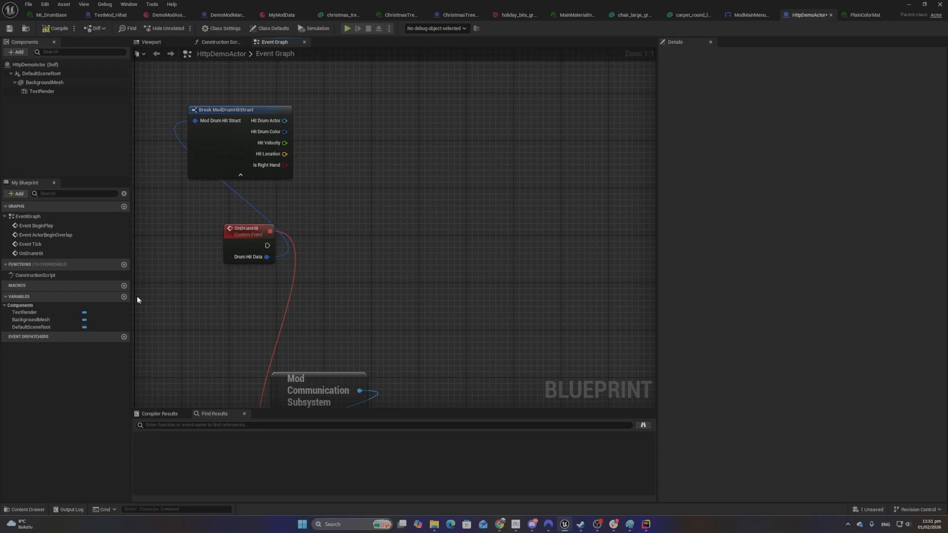
left_click(124, 297)
type("Color")
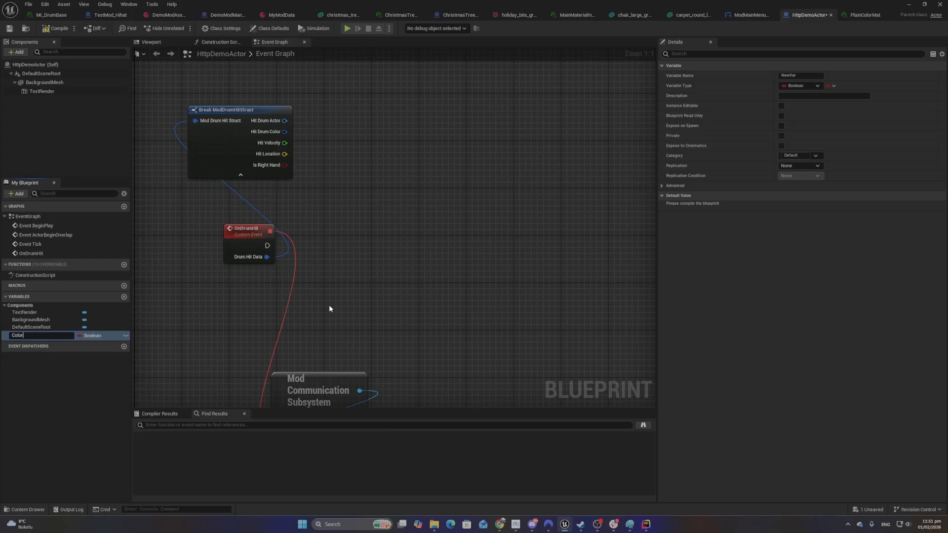
key("Return")
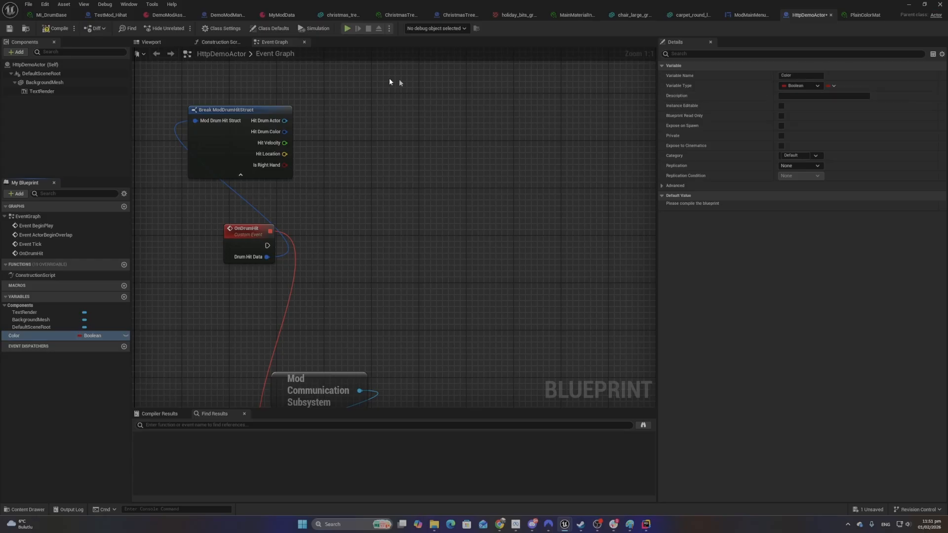
left_click(799, 86)
type("Liner")
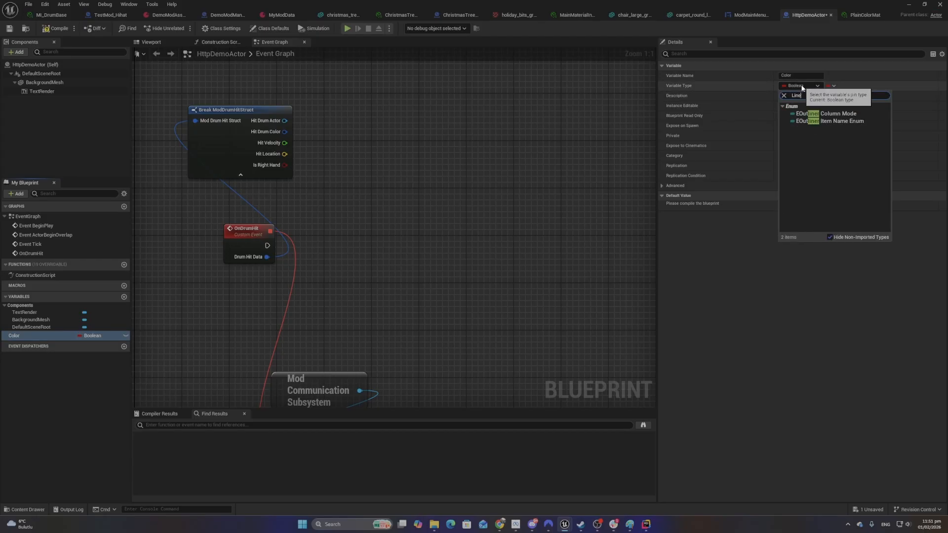
key("BackSpace")
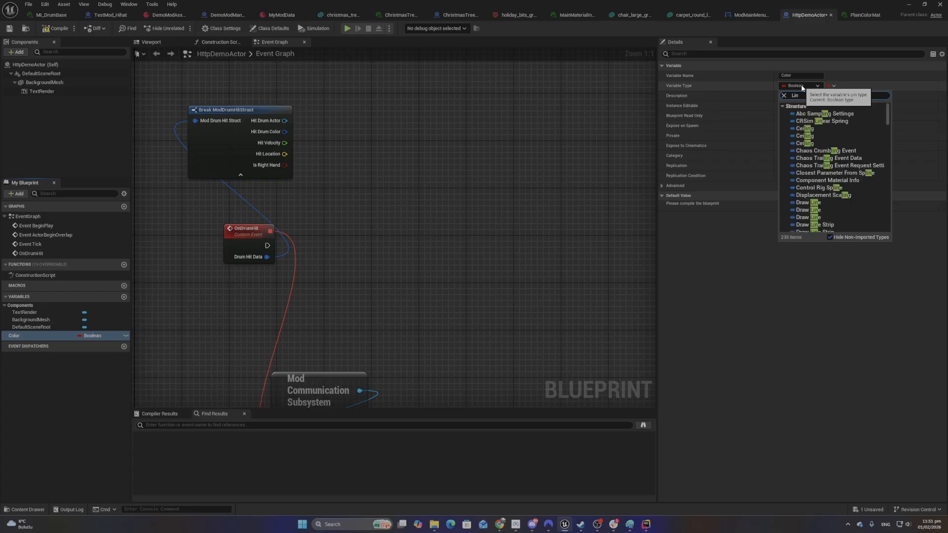
left_click(524, 222)
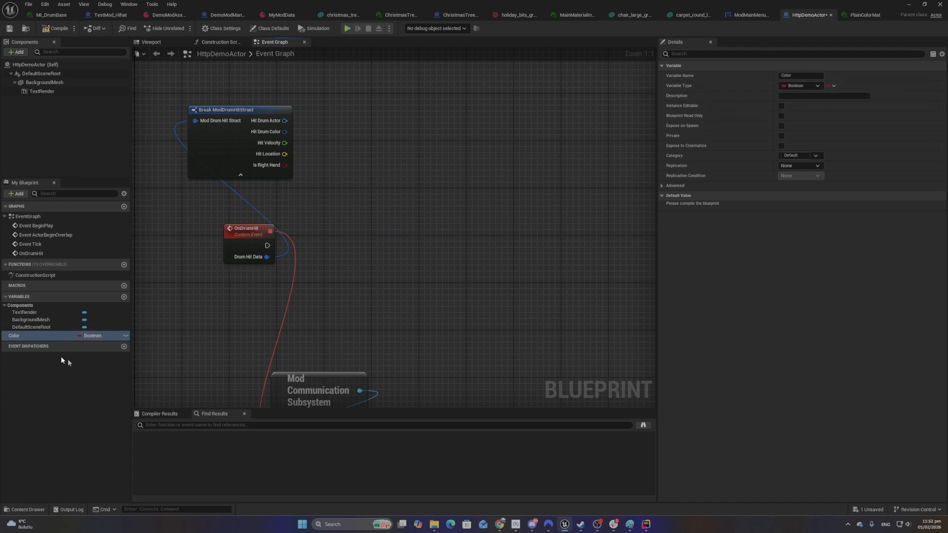
Set the Color variable's type to Linear Color and compile the blueprint
left_click(796, 87)
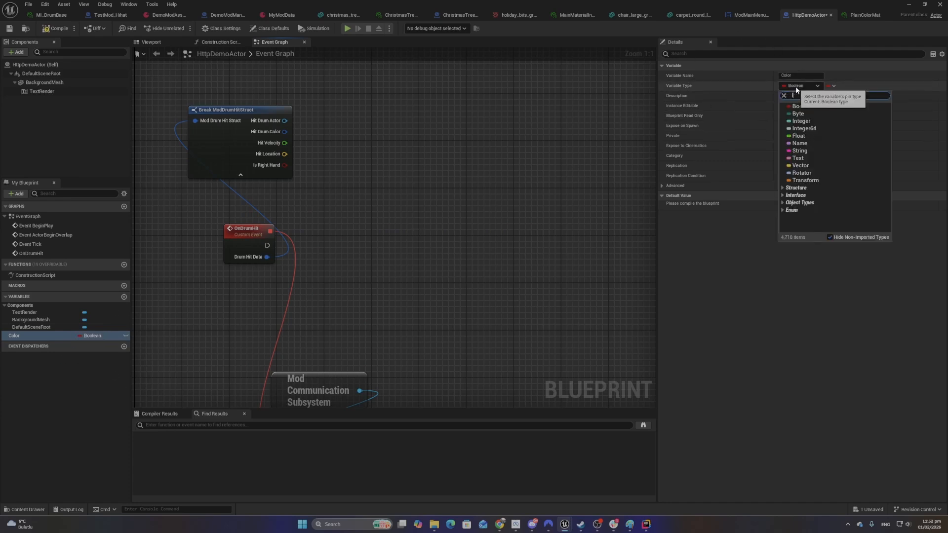
type("linear")
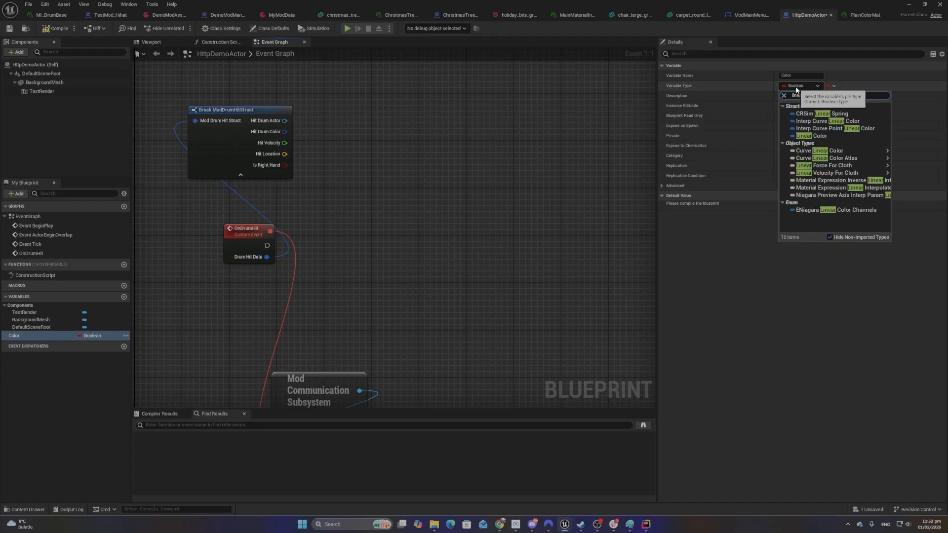
type("color")
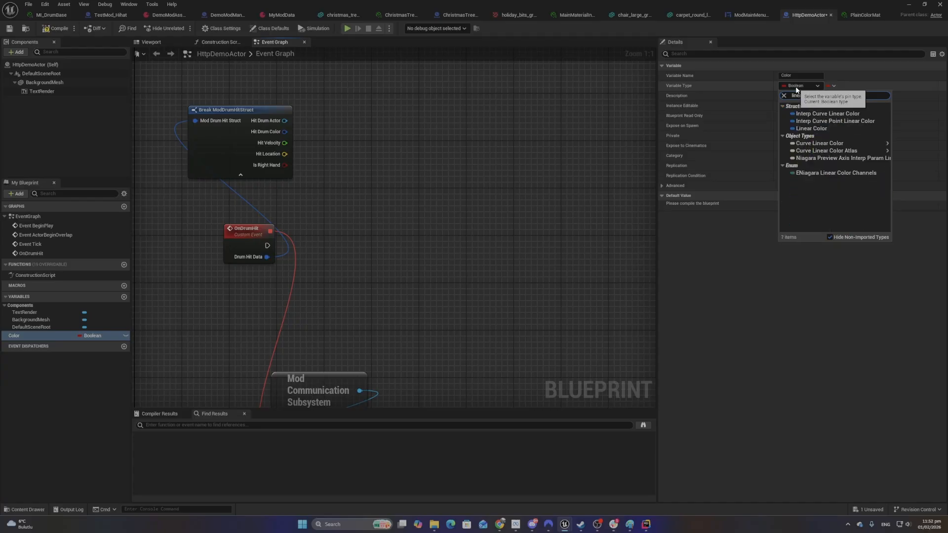
left_click(834, 130)
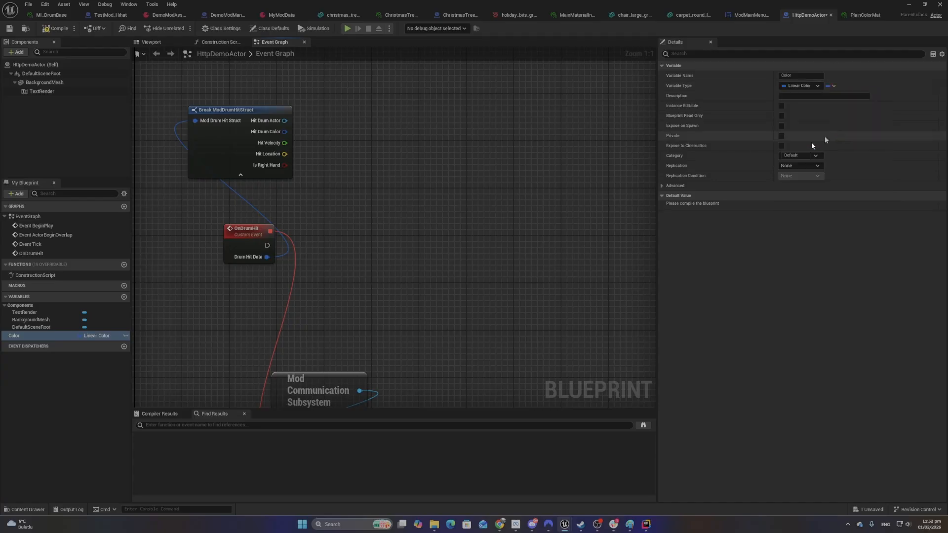
left_click(55, 28)
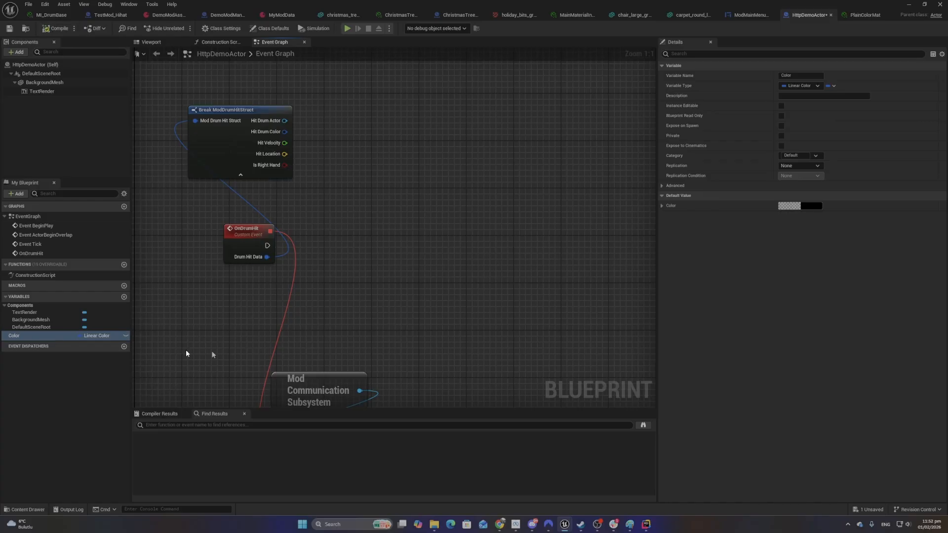
Rename the Color variable to HitDrumColor
right_click(41, 338)
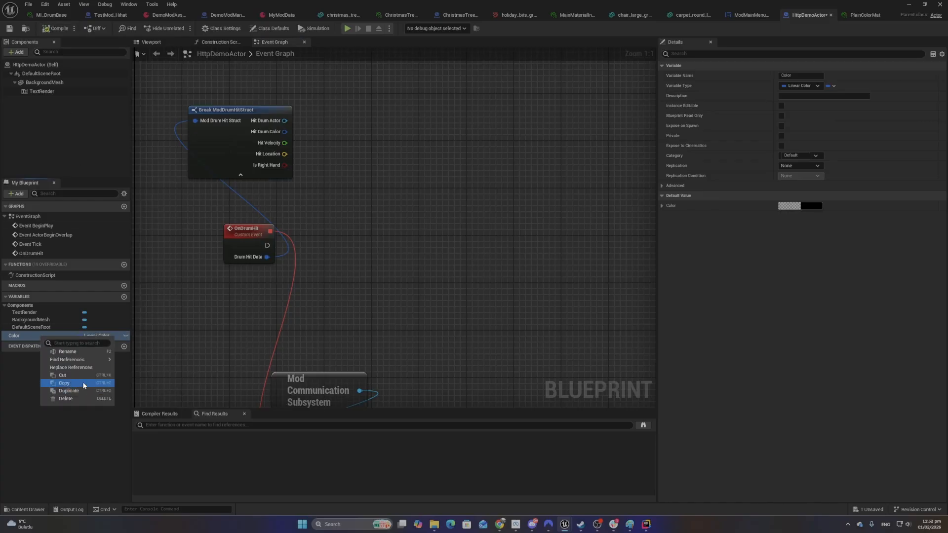
left_click(69, 352)
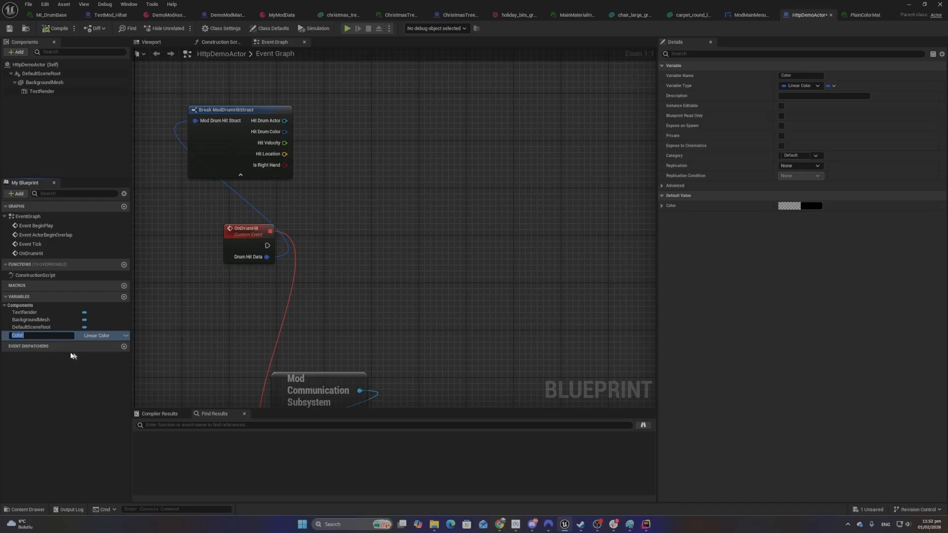
left_click(12, 335)
type("HitDrum")
key("Return")
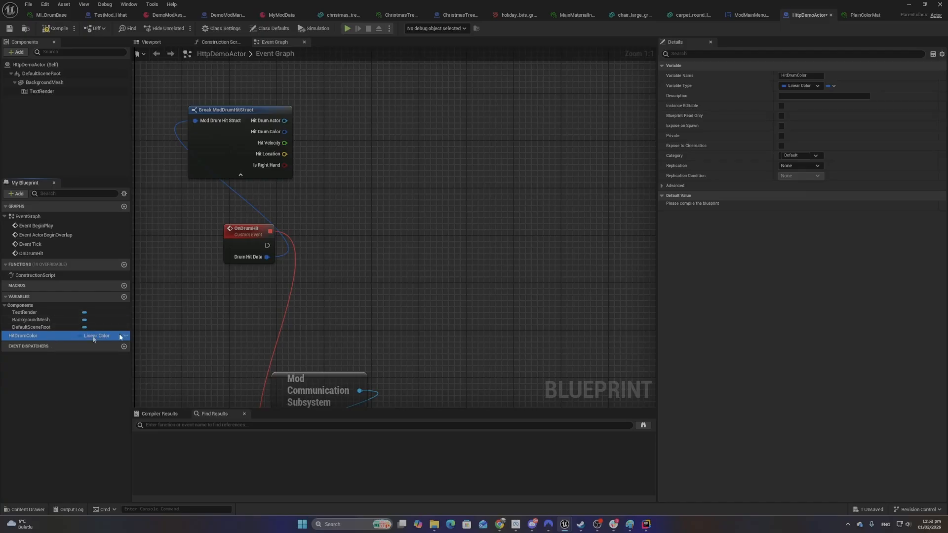
Add a Set HitDrumColor node beside OnDrumHit and connect the event's execution output to it
left_click_drag(118, 336, 335, 253)
left_click(377, 265)
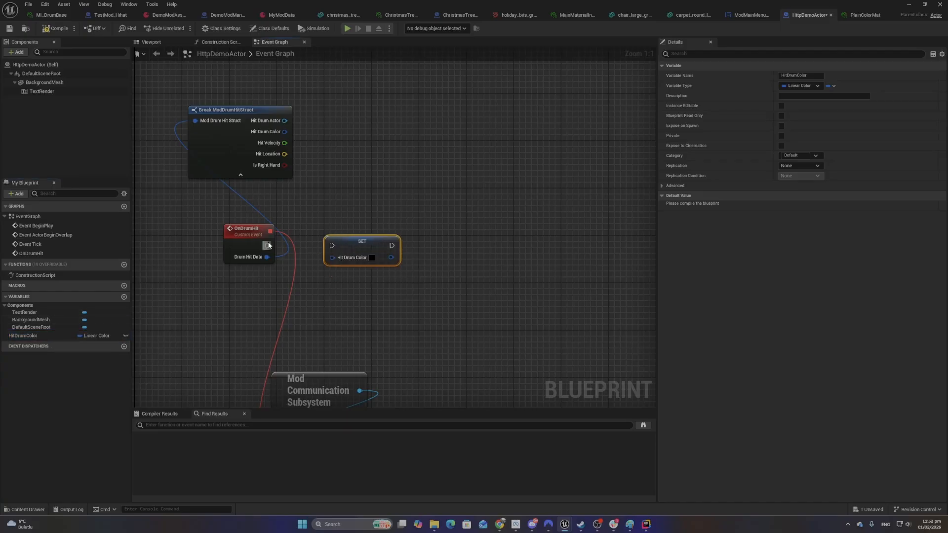
left_click_drag(267, 245, 331, 246)
left_click(328, 216)
Connect the Hit Drum Color output of Break ModDrumHitStruct to the Set node's Hit Drum Color input
right_click_drag(377, 350, 291, 364)
right_click_drag(258, 163, 325, 167)
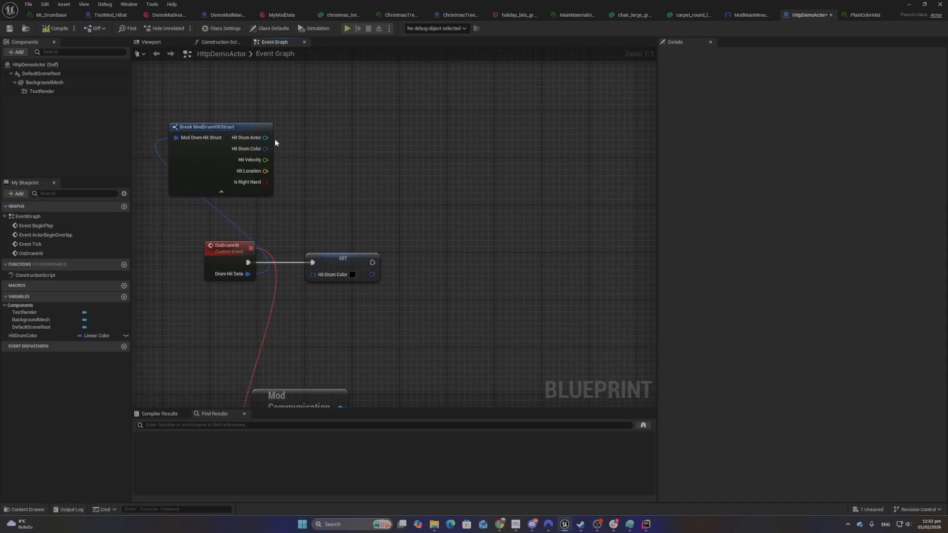
left_click_drag(263, 150, 313, 274)
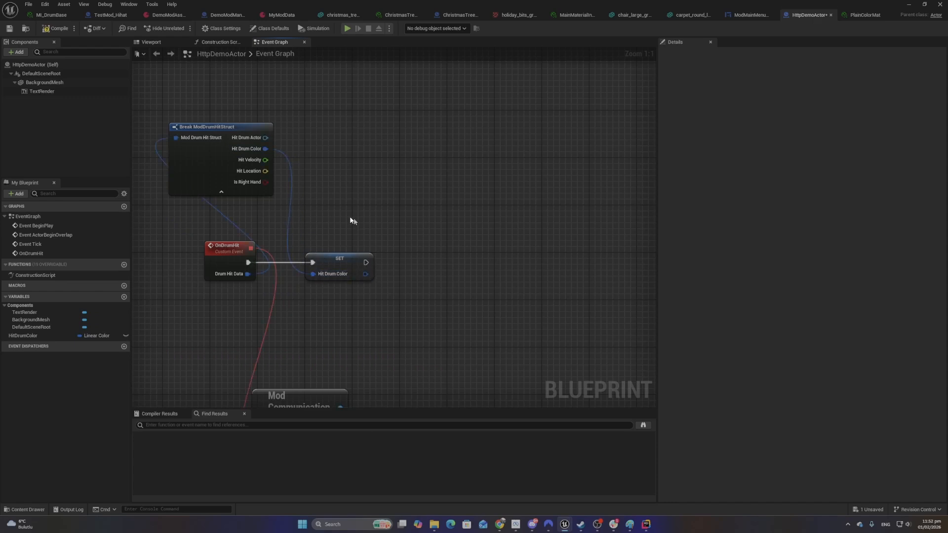
Tidy the graph by shifting Break ModDrumHitStruct away from its input wire and moving the Set node closer to OnDrumHit
left_click_drag(237, 126, 271, 126)
left_click(375, 205)
left_click_drag(355, 261, 339, 265)
left_click(395, 201)
right_click_drag(395, 203, 496, 15)
right_click_drag(477, 91, 377, 262)
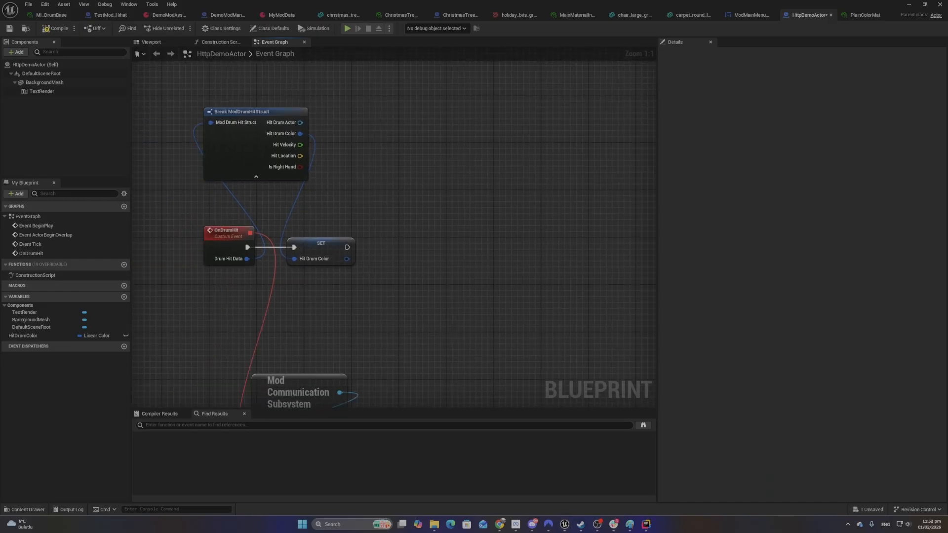
left_click(23, 336)
right_click(469, 252)
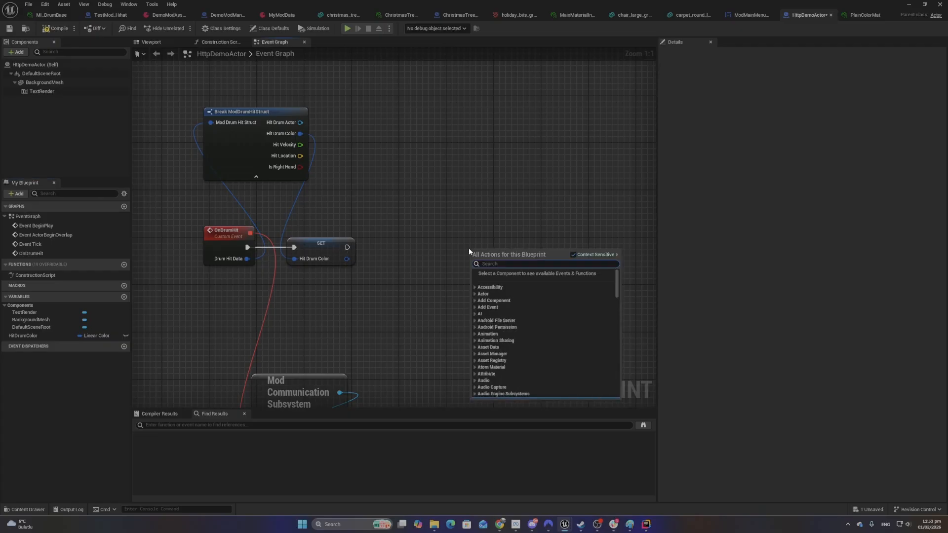
type("http")
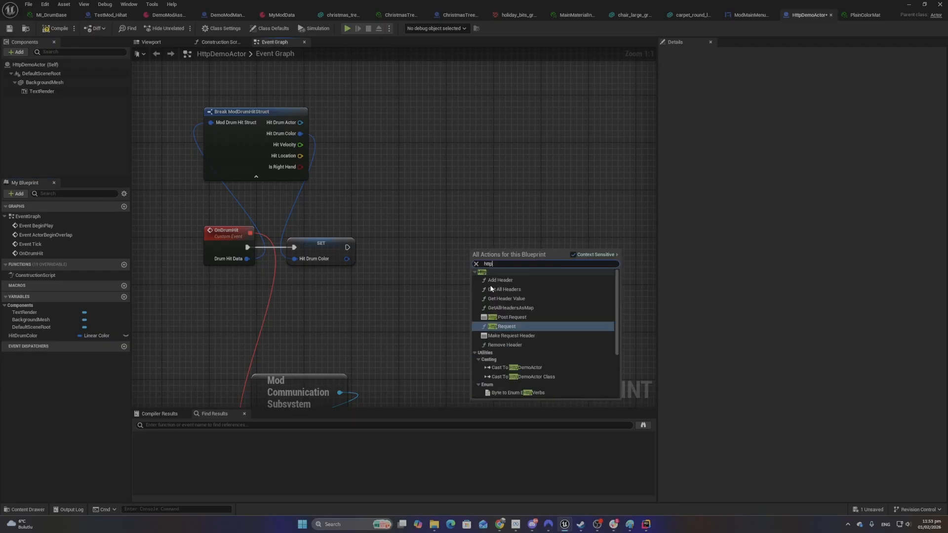
left_click(530, 328)
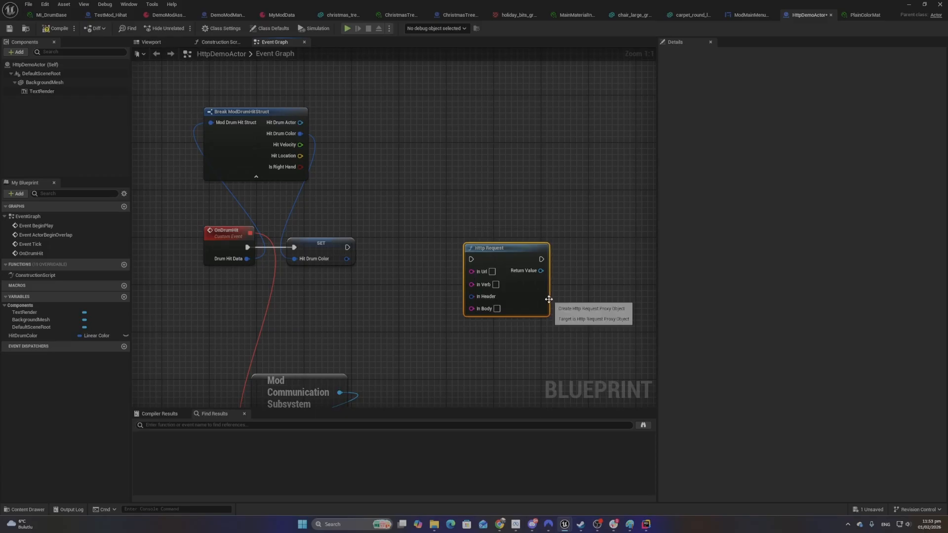
key("Delete")
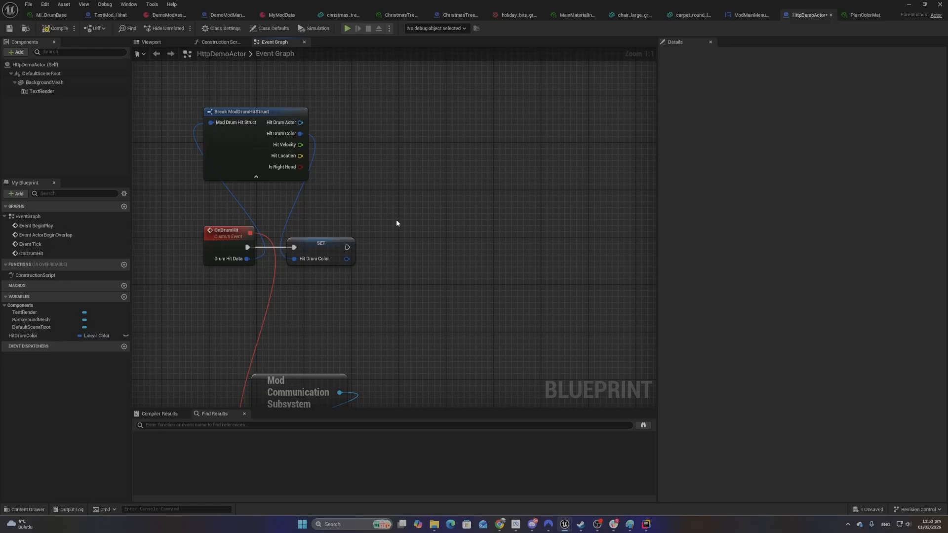
Paste the copied Http Get Request node with the catfact.ninja URL into the graph after the Set HitDrumColor node
key("ctrl+v")
left_click(404, 187)
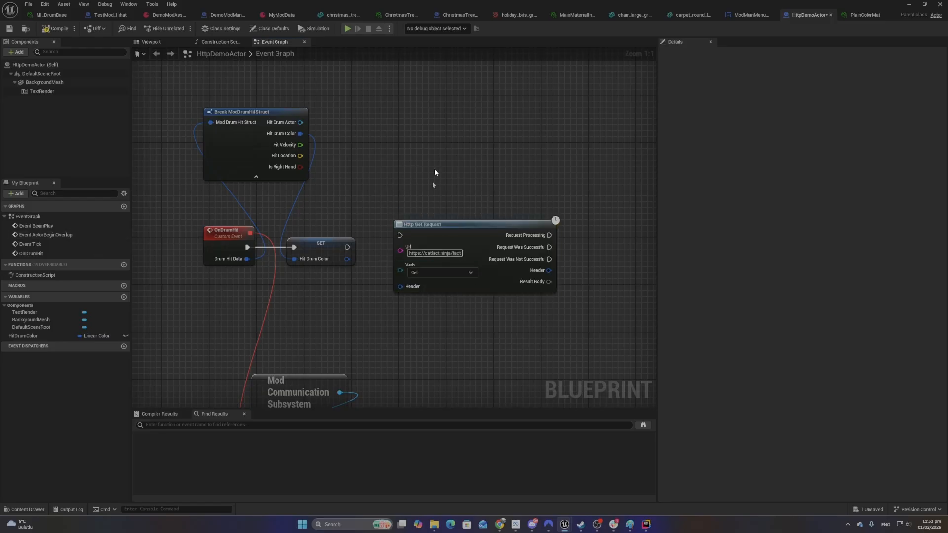
right_click(440, 143)
type("Htt")
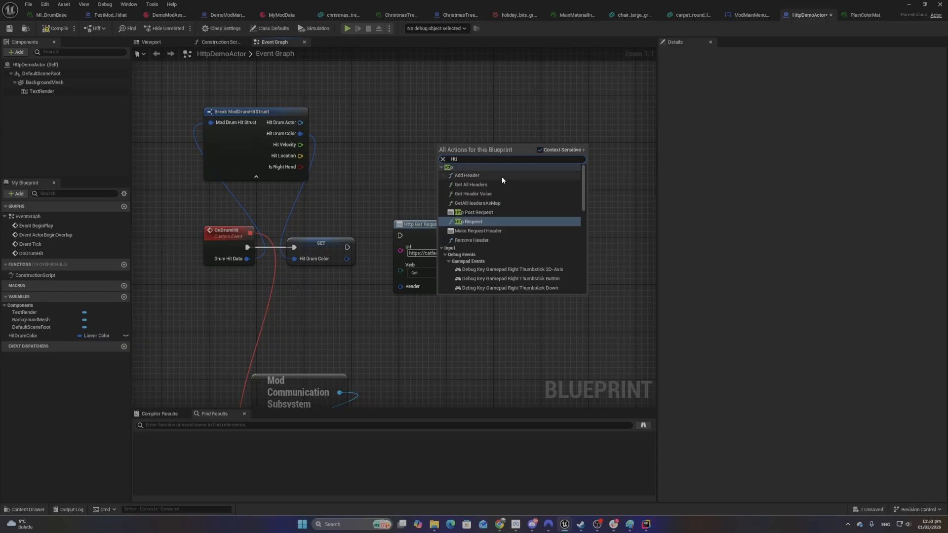
type("p re")
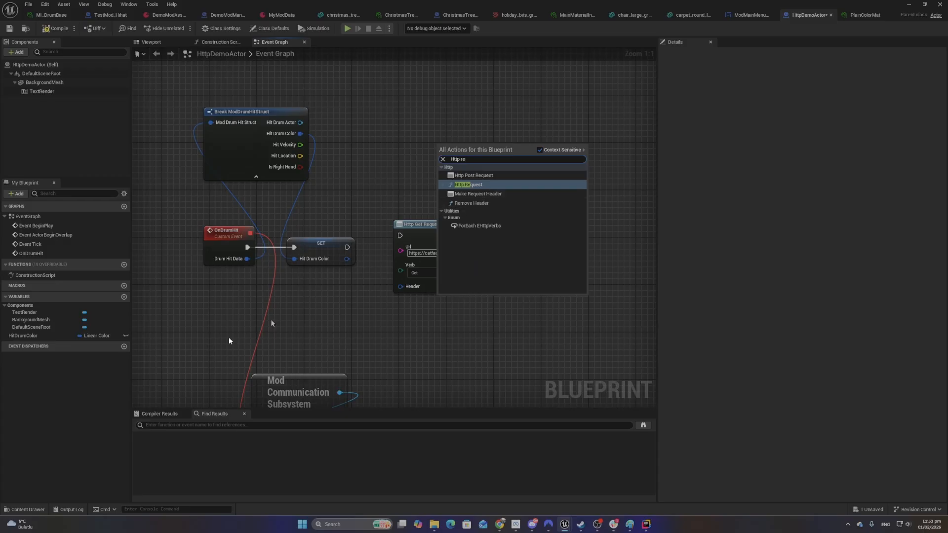
key("Escape")
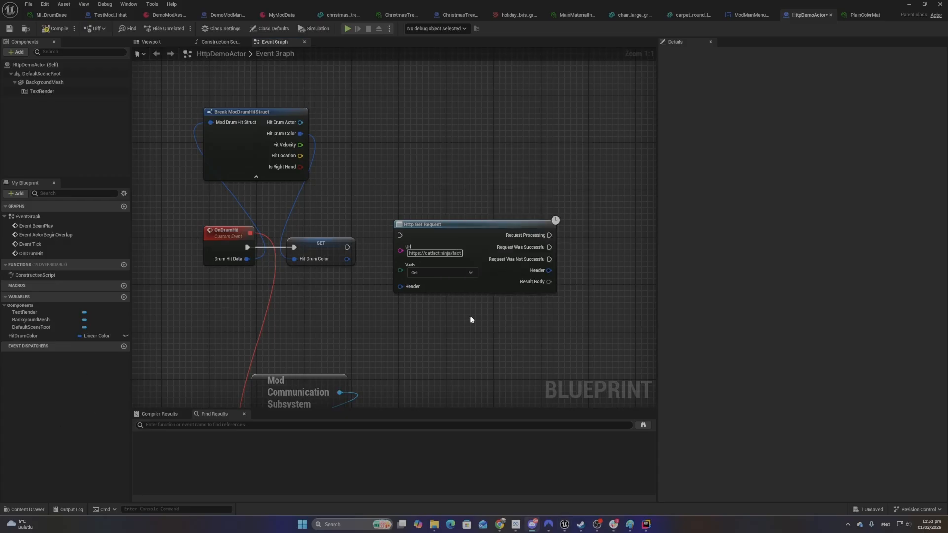
Search the available blueprint actions for http and add an Http Post Request node above the existing Http Get Request node
right_click(405, 114)
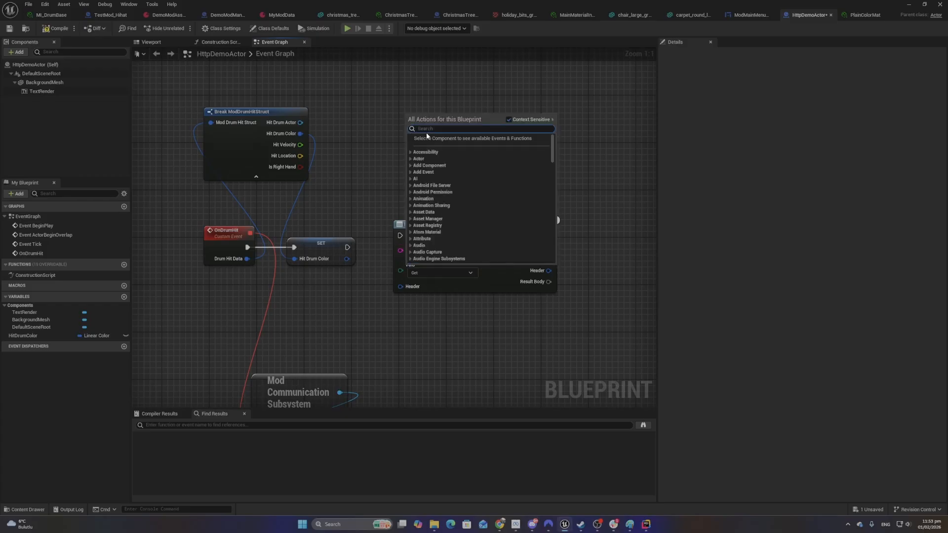
type("http")
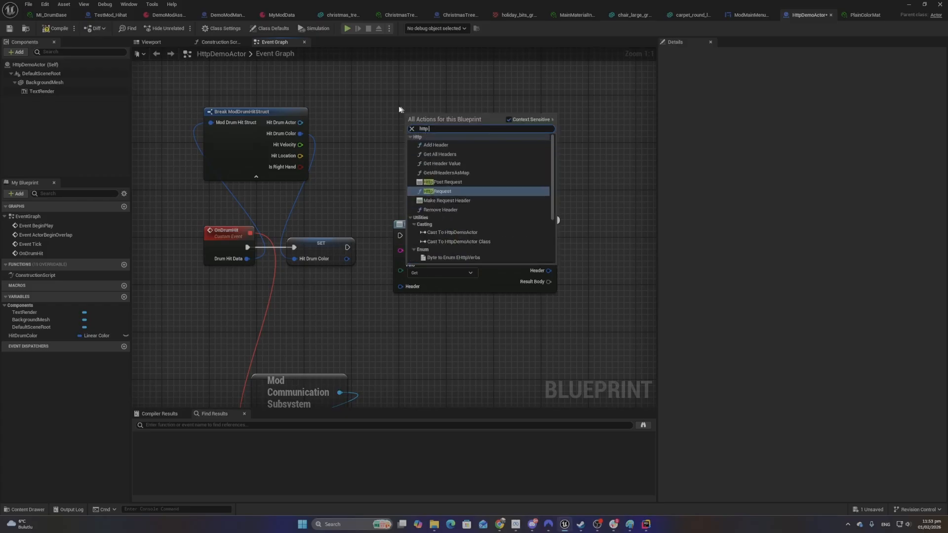
scroll(466, 204, "down", 3)
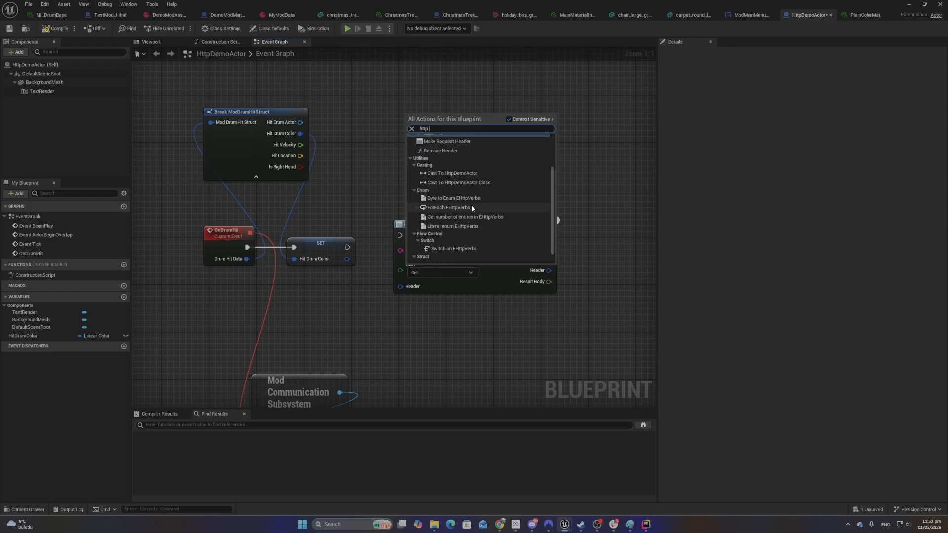
scroll(490, 239, "down", 1)
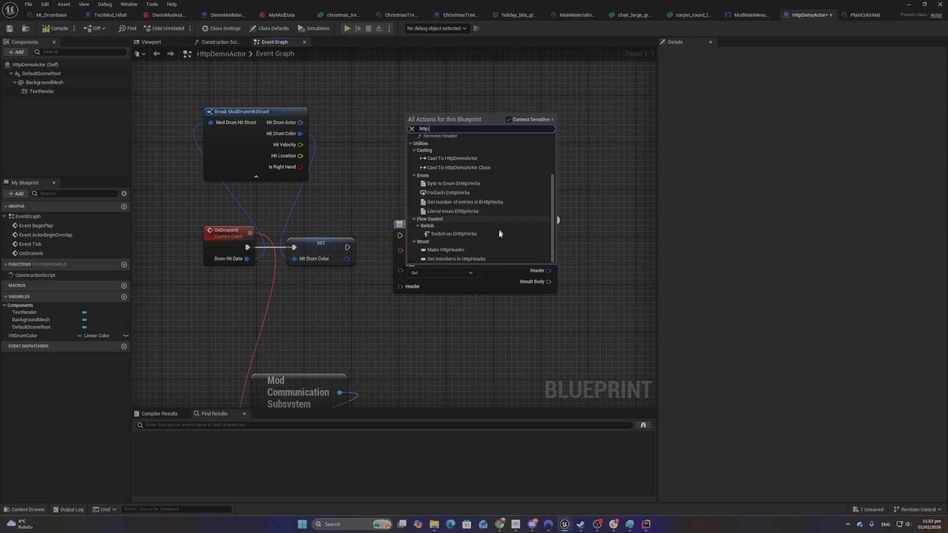
scroll(489, 255, "up", 3)
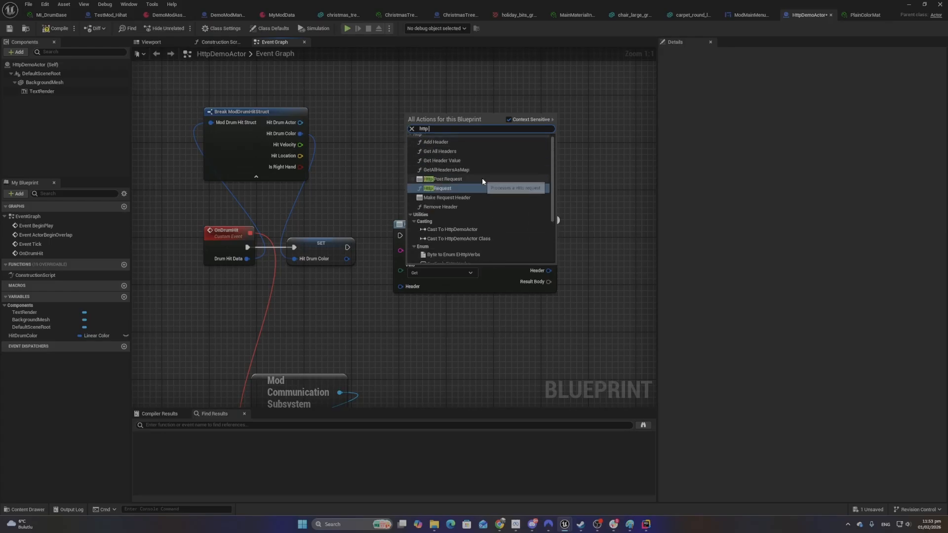
left_click(483, 179)
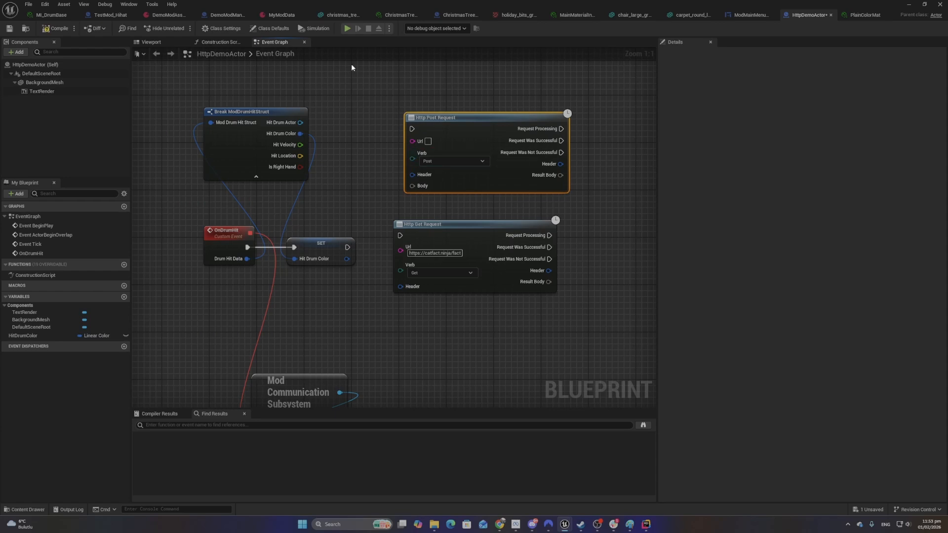
right_click_drag(509, 113, 434, 164)
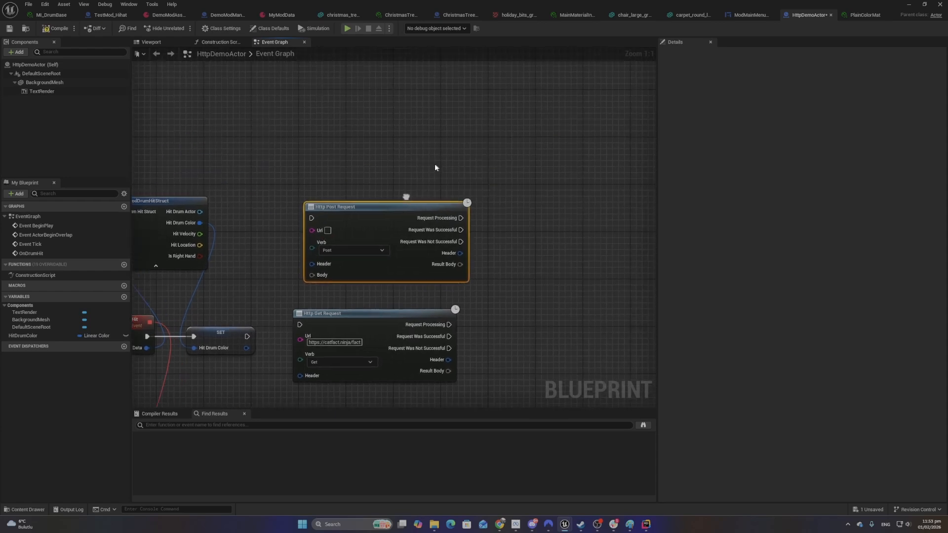
right_click(414, 127)
left_click(340, 177)
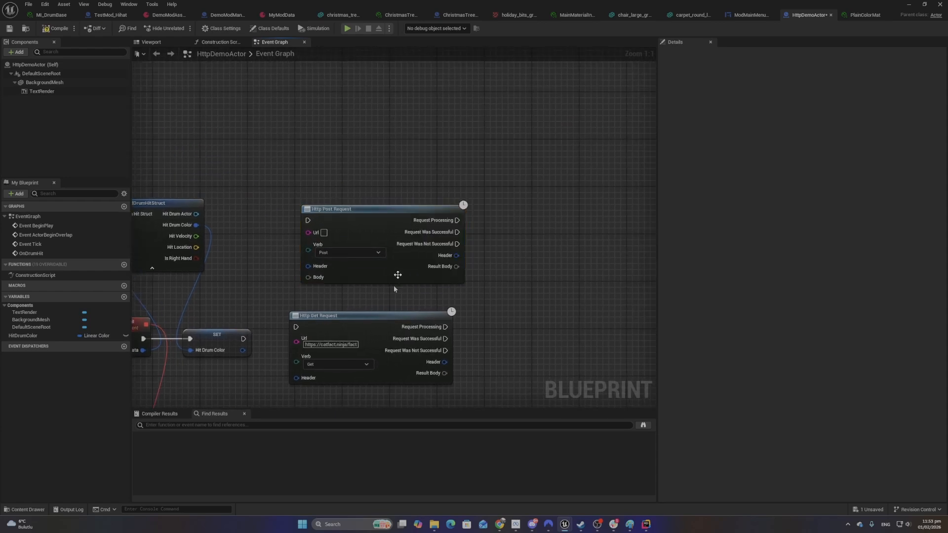
right_click(367, 146)
type("http")
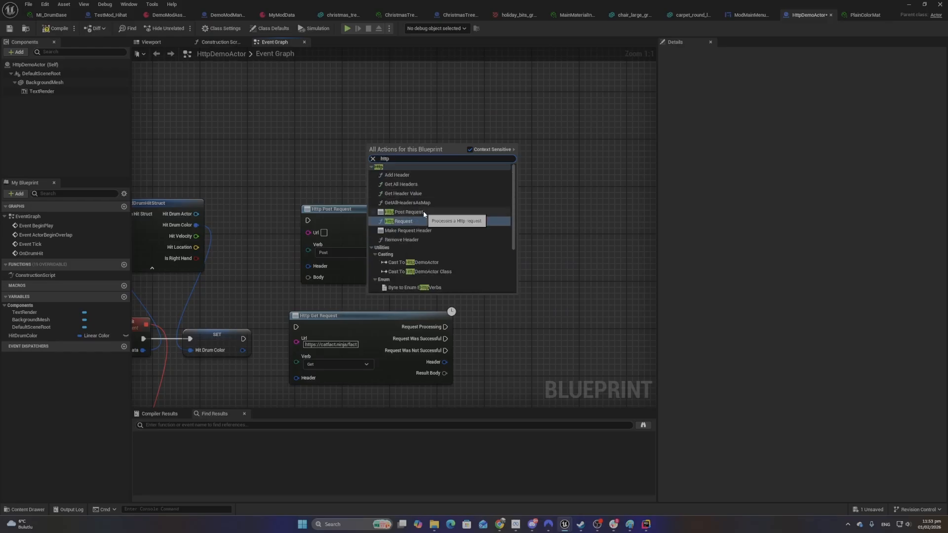
left_click(310, 165)
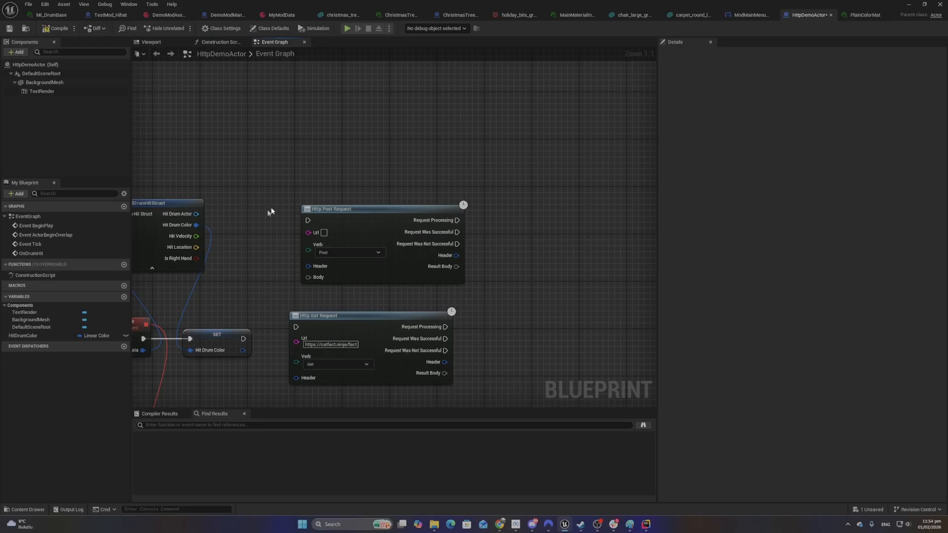
Change the Verb of the newly added Http Post Request node to Get
right_click_drag(268, 288, 282, 219)
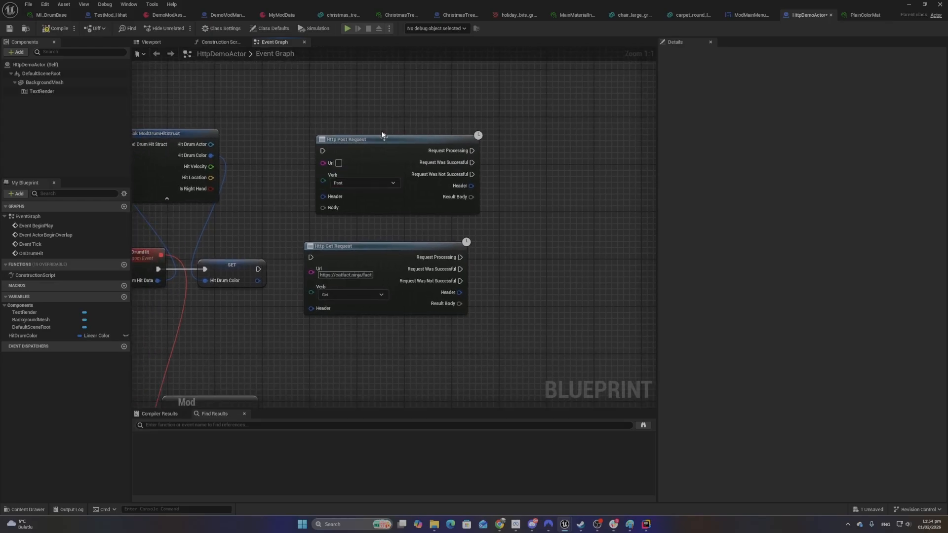
left_click(363, 182)
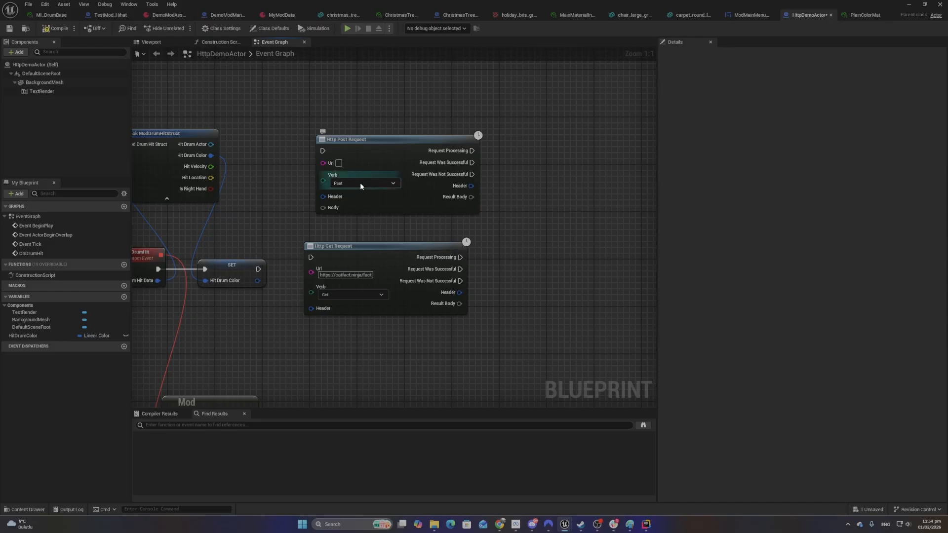
left_click(351, 211)
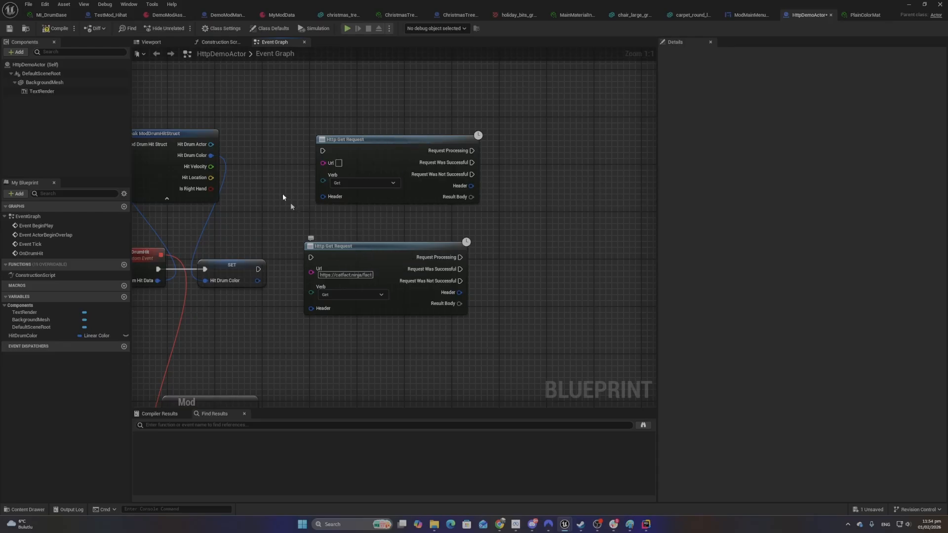
Align the catfact.ninja Http Get Request node with the Set HitDrumColor node and connect Set's execution output to it
left_click_drag(389, 261, 394, 272)
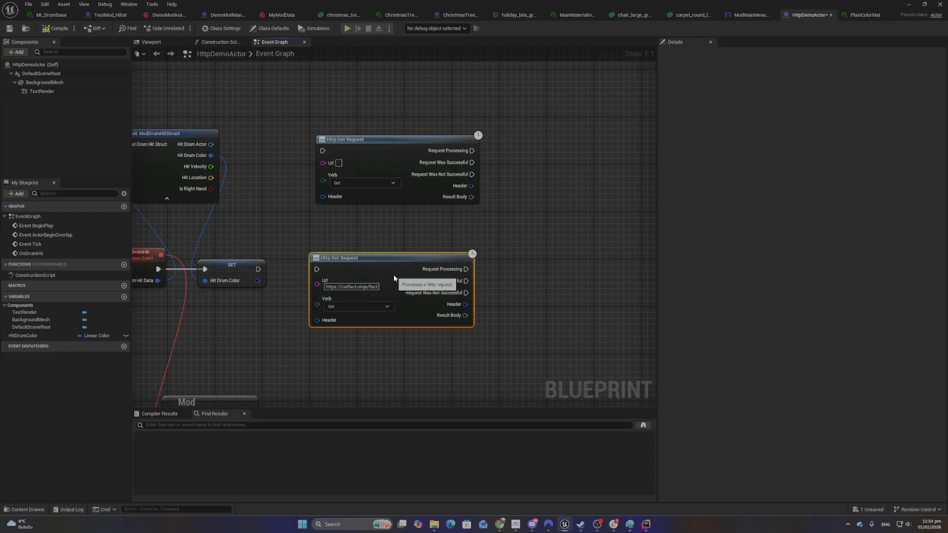
left_click_drag(258, 269, 317, 269)
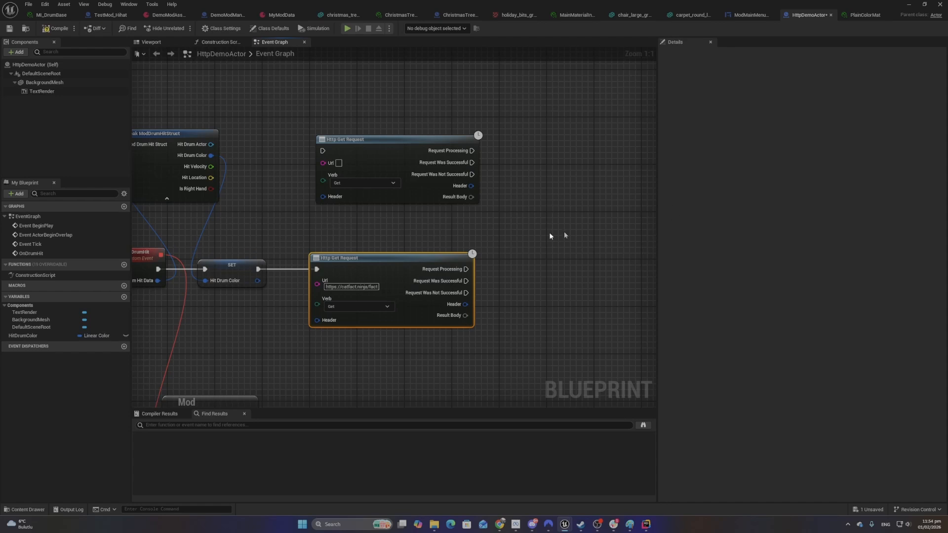
right_click_drag(493, 246, 409, 253)
right_click_drag(469, 282, 372, 271)
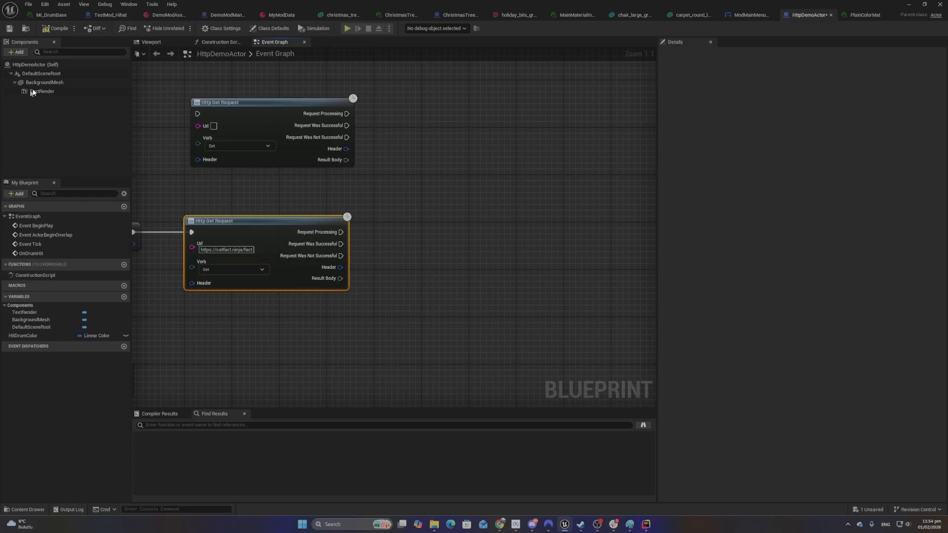
left_click_drag(32, 93, 491, 186)
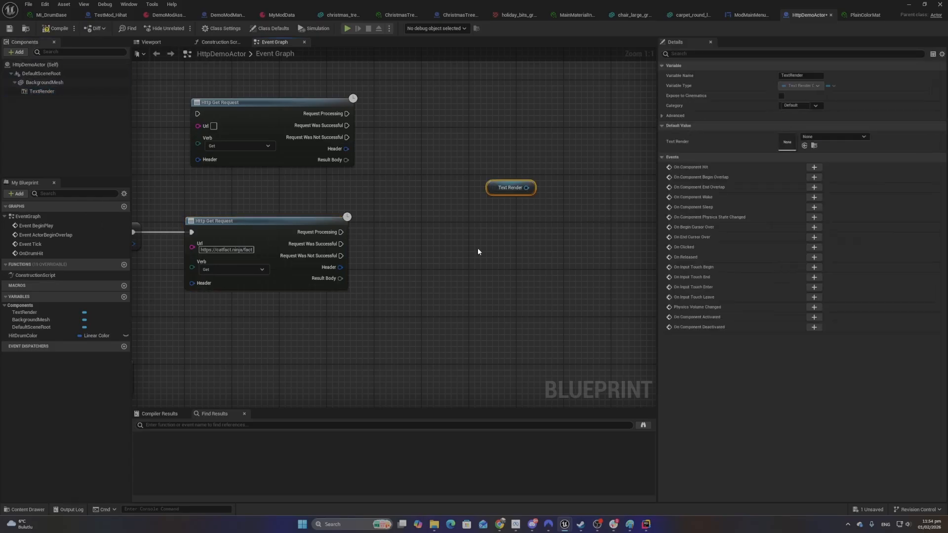
key("Delete")
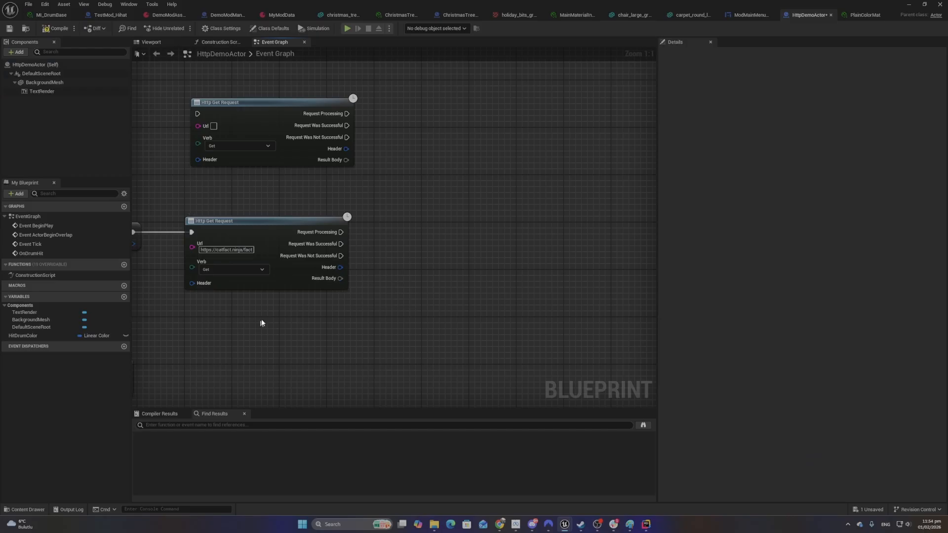
right_click_drag(262, 322, 219, 305)
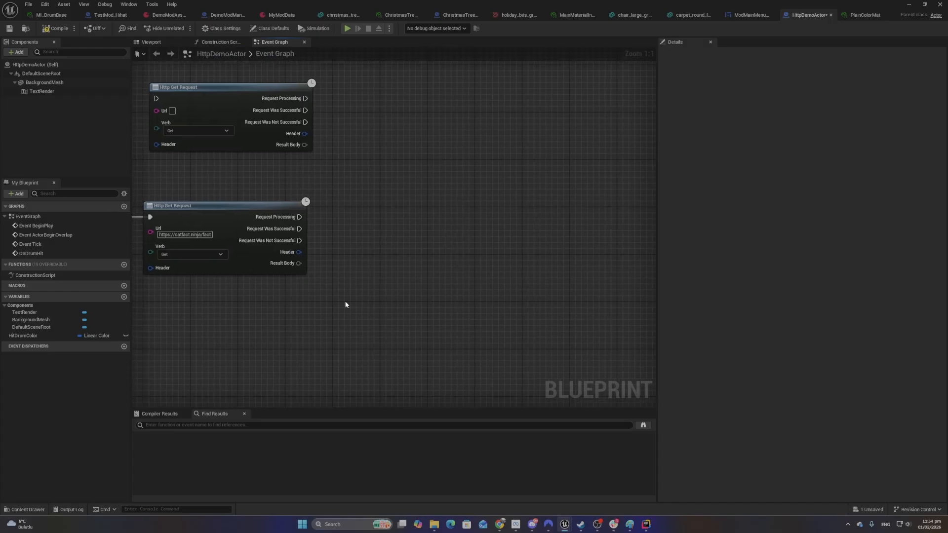
Set the TextRender component's text to "Your can learn about cats by hitting drums"
left_click(151, 42)
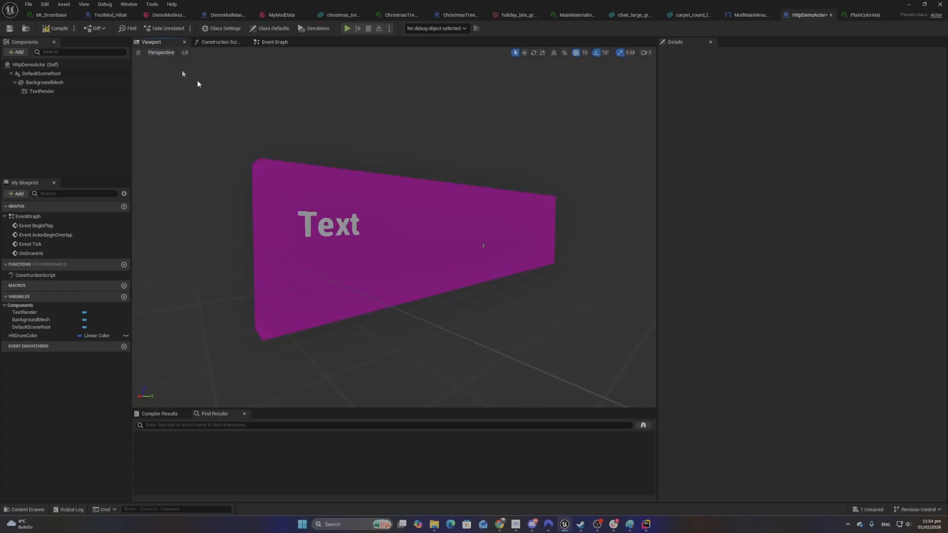
left_click(41, 91)
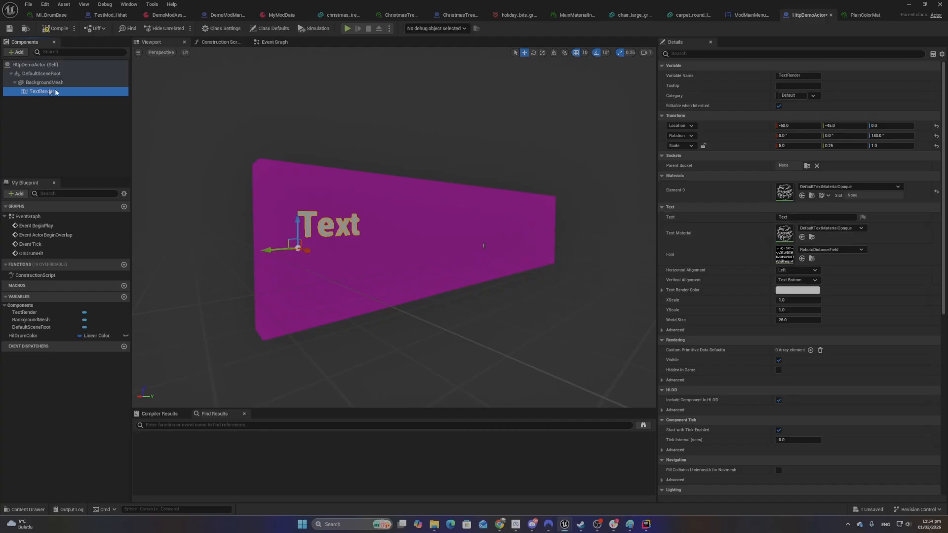
left_click(800, 218)
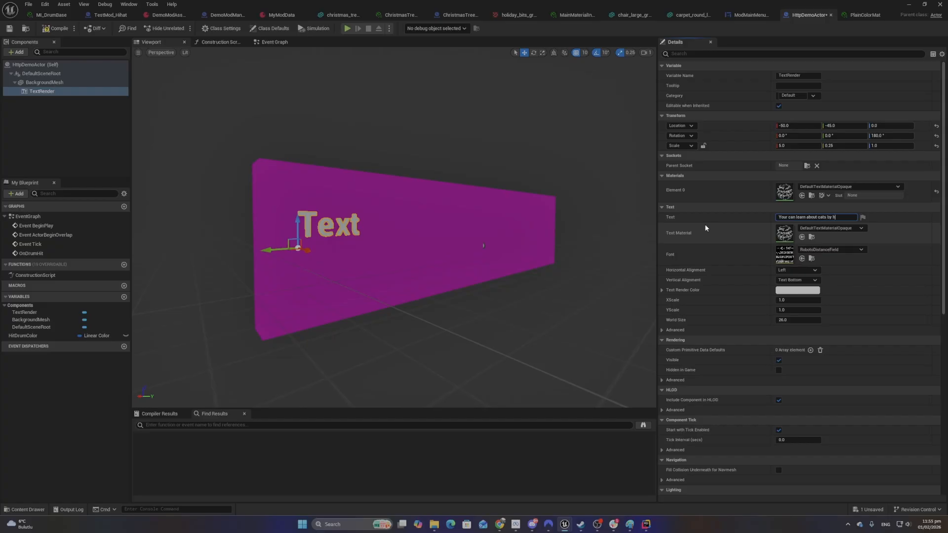
type("rums")
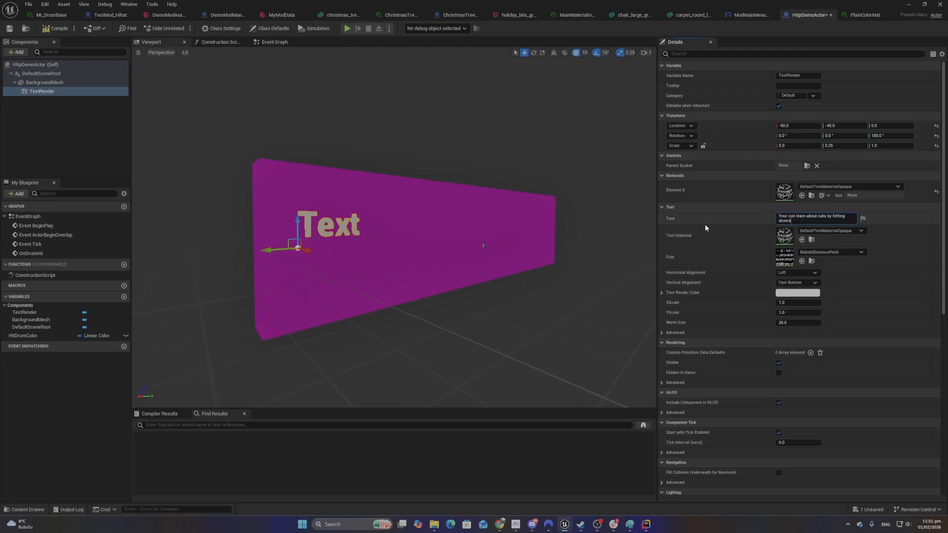
key("Return")
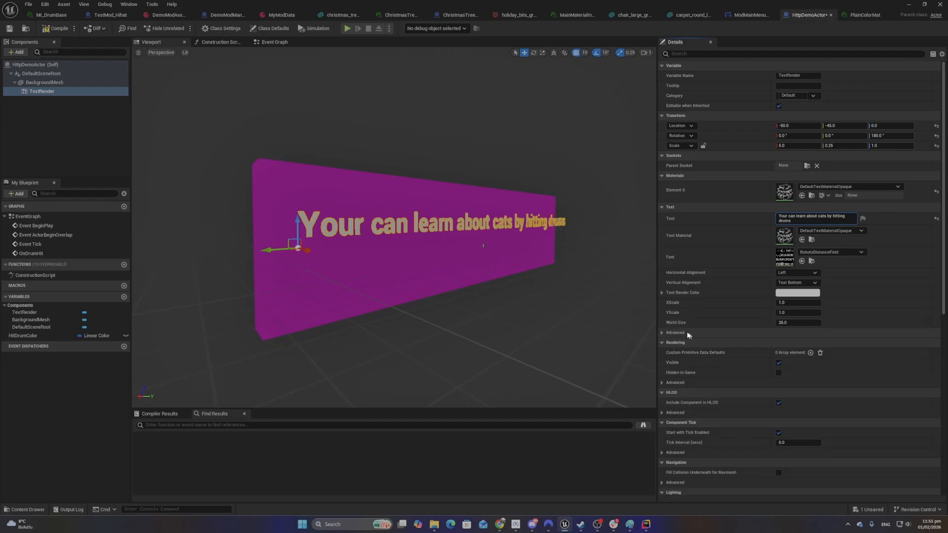
Set the TextRender component's World Size to 18 so the sentence fits on the background mesh
left_click(665, 333)
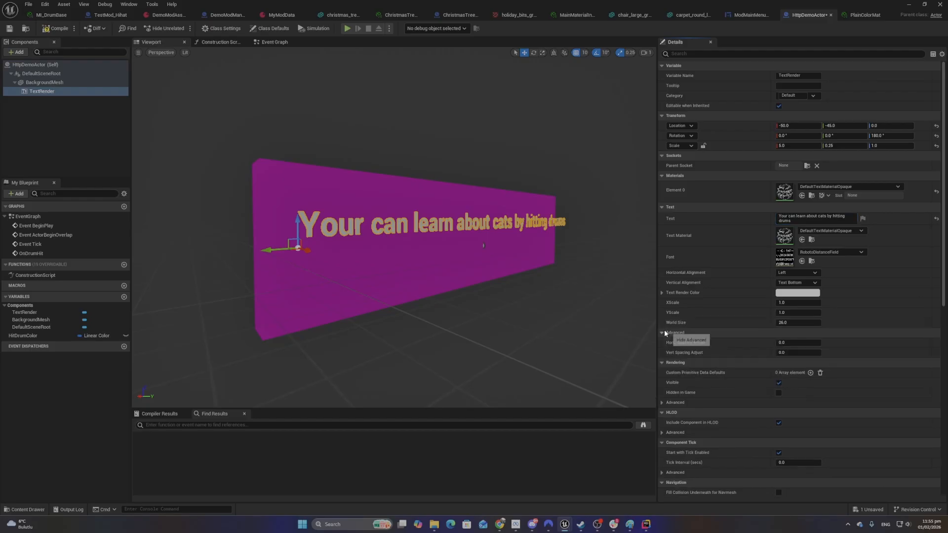
left_click(812, 323)
type("18")
key("Return")
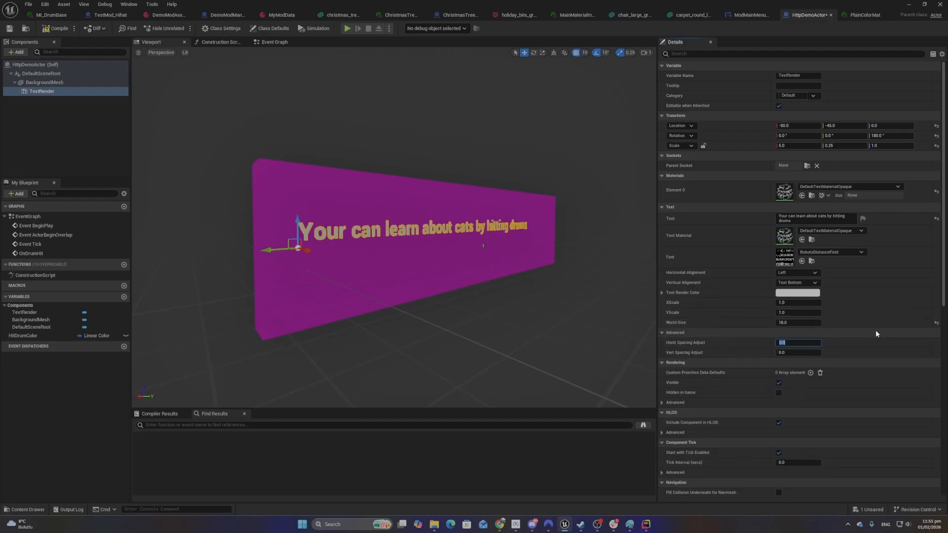
key("Tab")
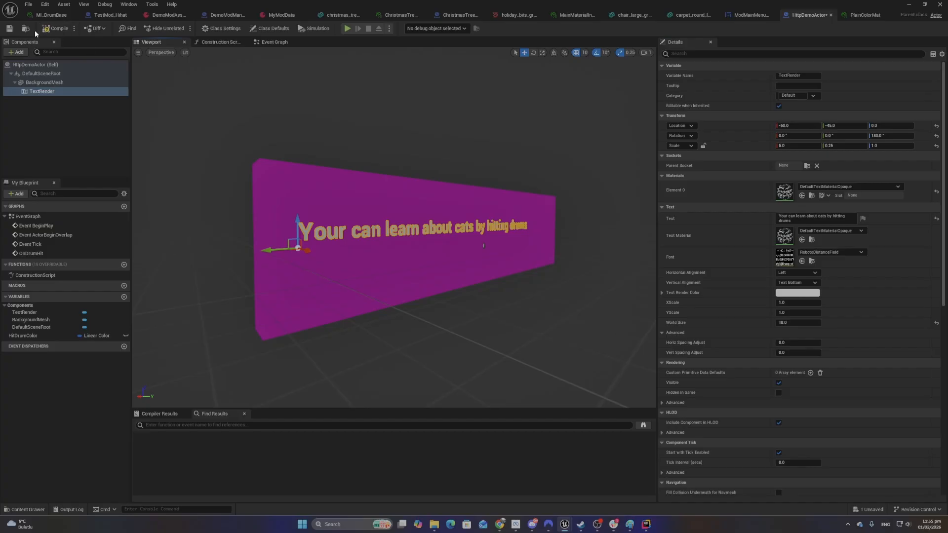
Compile the HttpDemoActor blueprint and return to the two Http Get Request nodes in the event graph
left_click(53, 28)
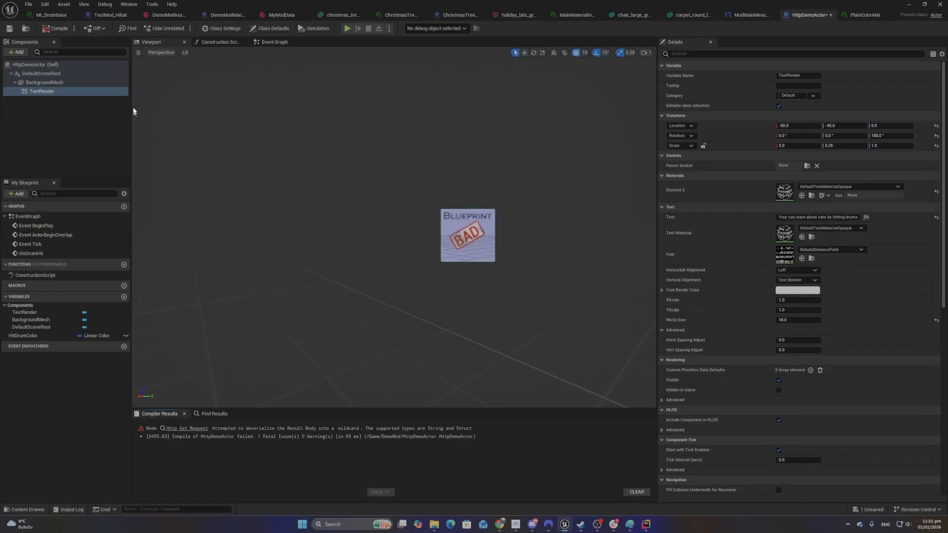
left_click(267, 45)
right_click_drag(355, 223, 500, 222)
left_click_drag(473, 71, 372, 129)
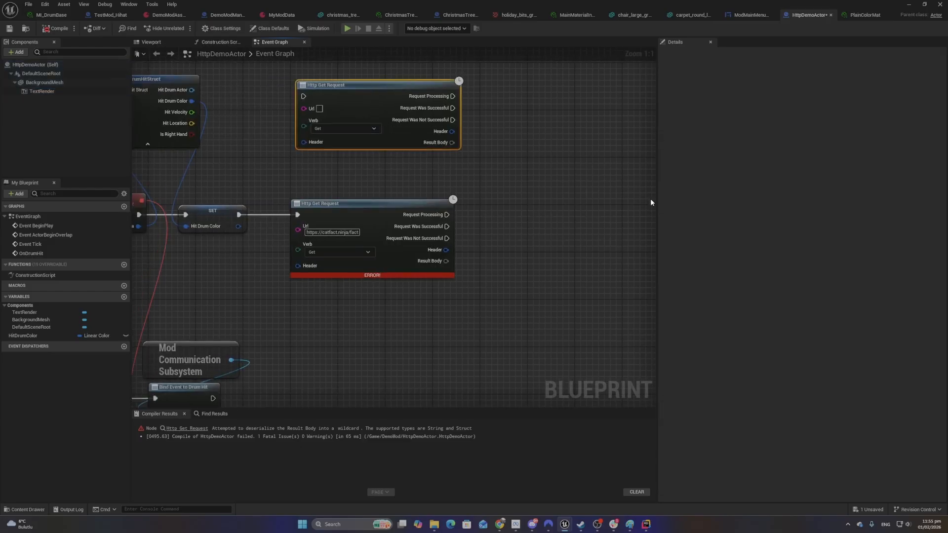
key("Delete")
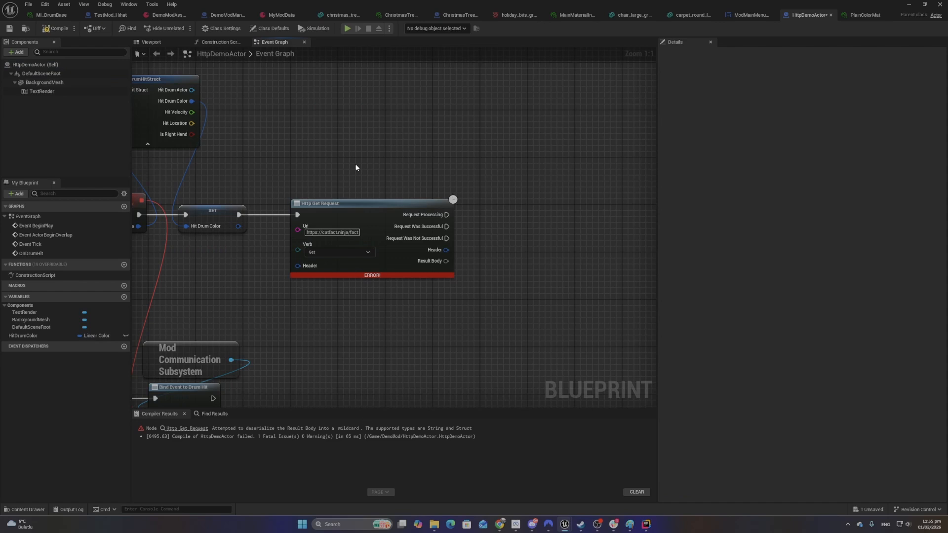
key("ctrl+z")
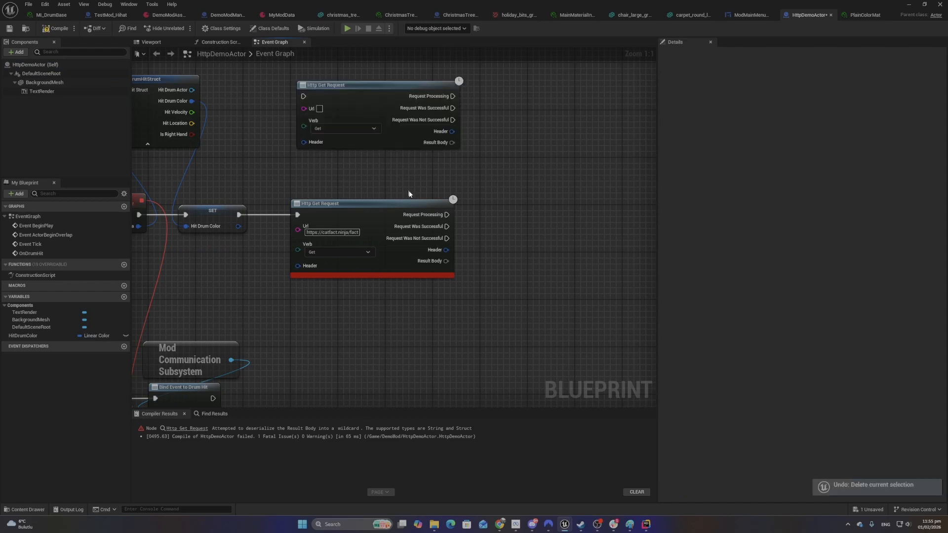
left_click(308, 232)
key("ctrl+c")
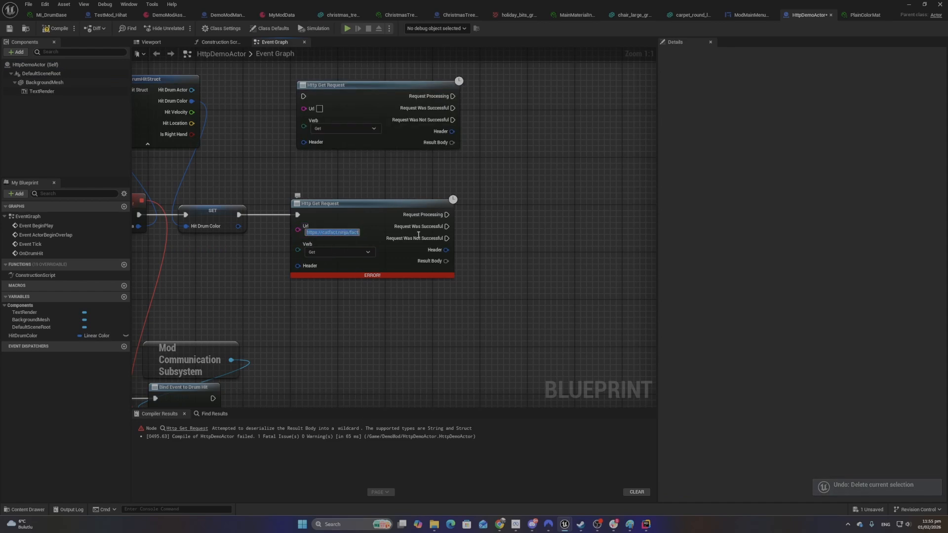
left_click(319, 109)
key("ctrl+v")
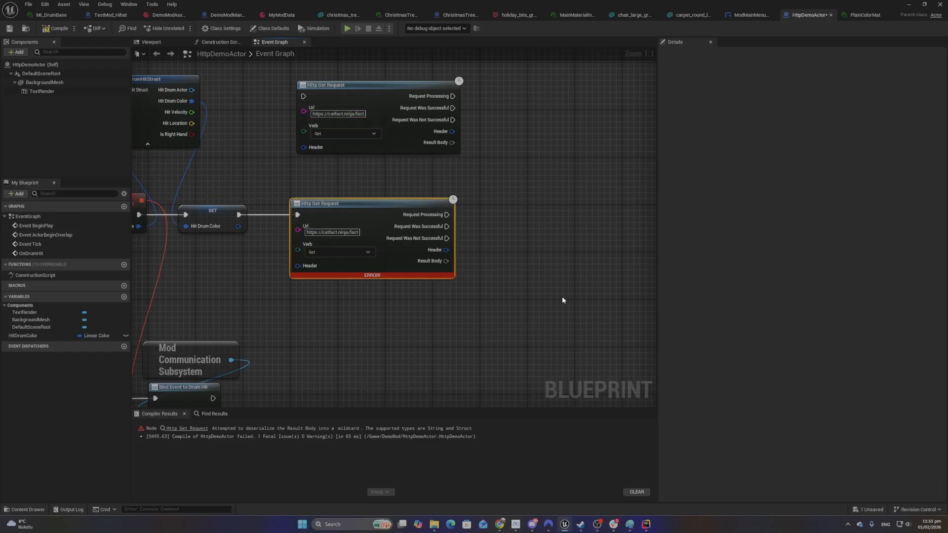
Delete the Http Get Request node marked with an error and connect Set HitDrumColor's execution output to the other one, moved into its place
key("Delete")
left_click_drag(362, 85, 363, 180)
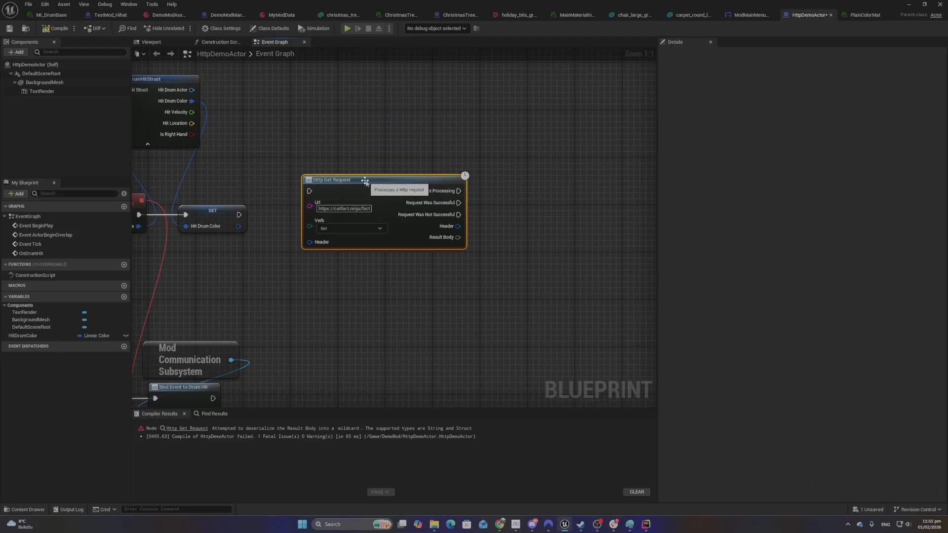
left_click_drag(239, 215, 342, 216)
left_click(387, 177)
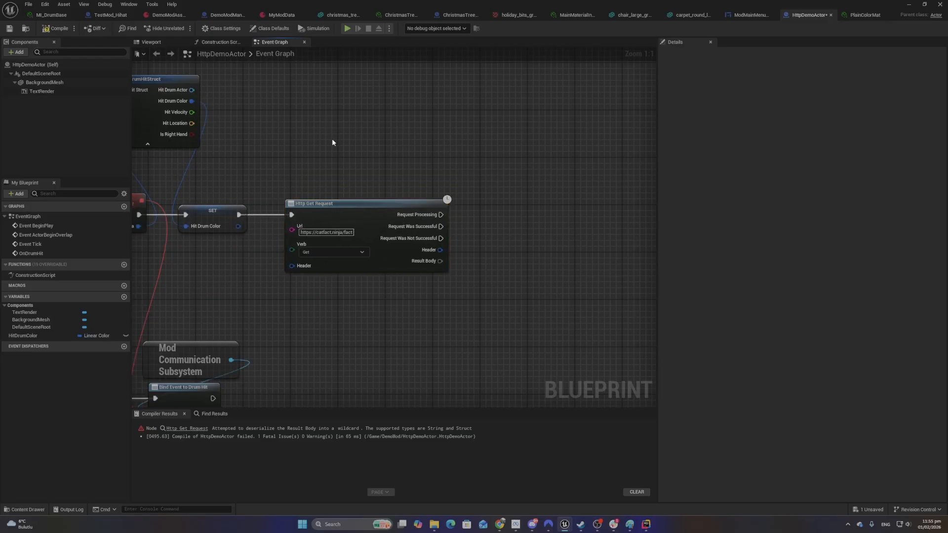
Clear the URL of the connected Http Get Request node and delete that node from the graph
left_click(301, 233)
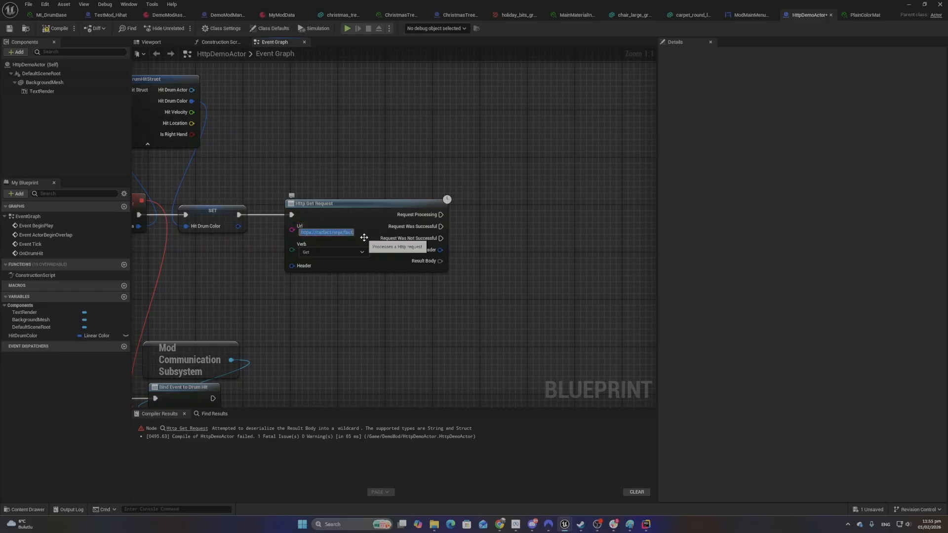
right_click_drag(293, 166, 373, 167)
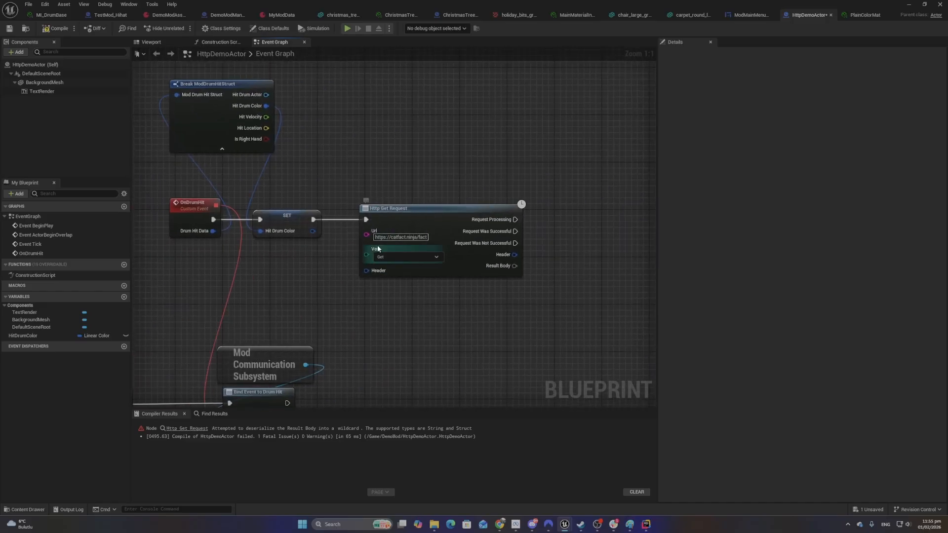
left_click(398, 238)
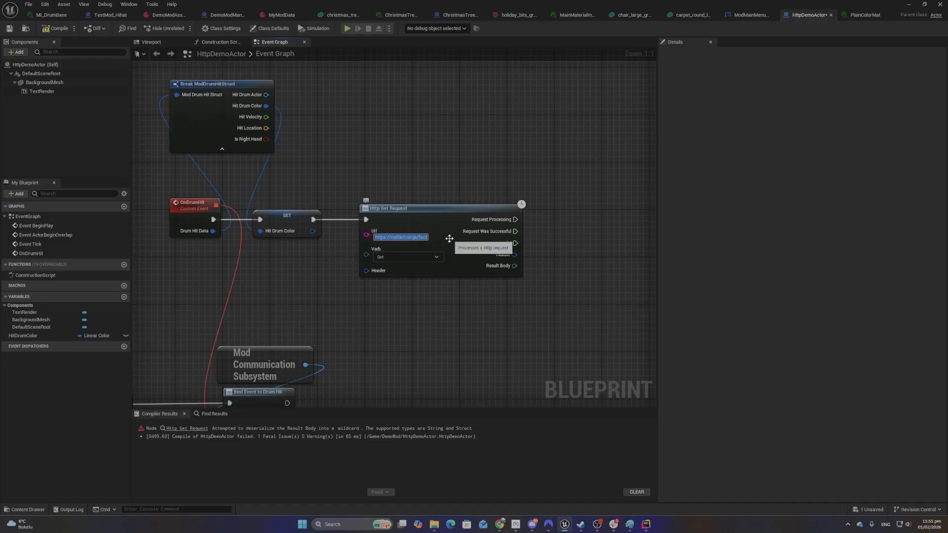
key("BackSpace")
left_click_drag(390, 137, 498, 367)
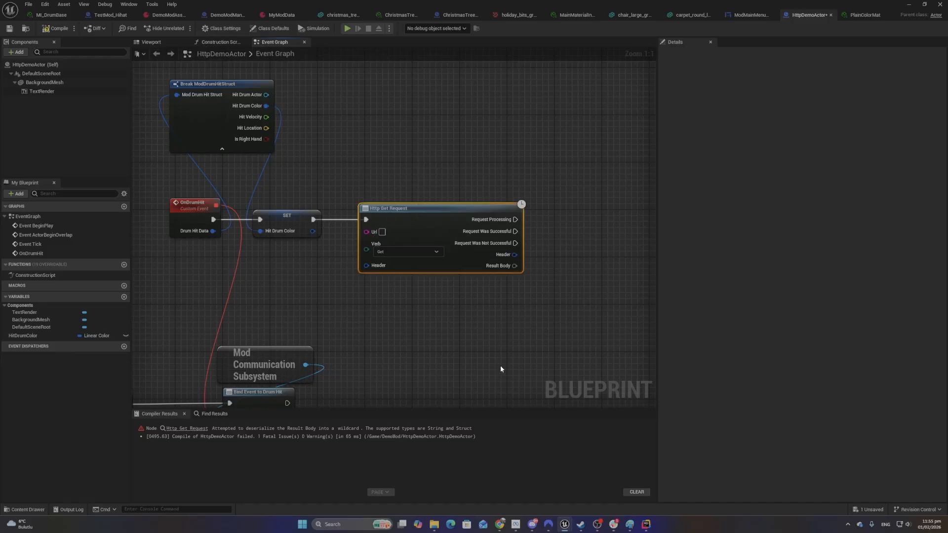
key("Delete")
right_click(383, 196)
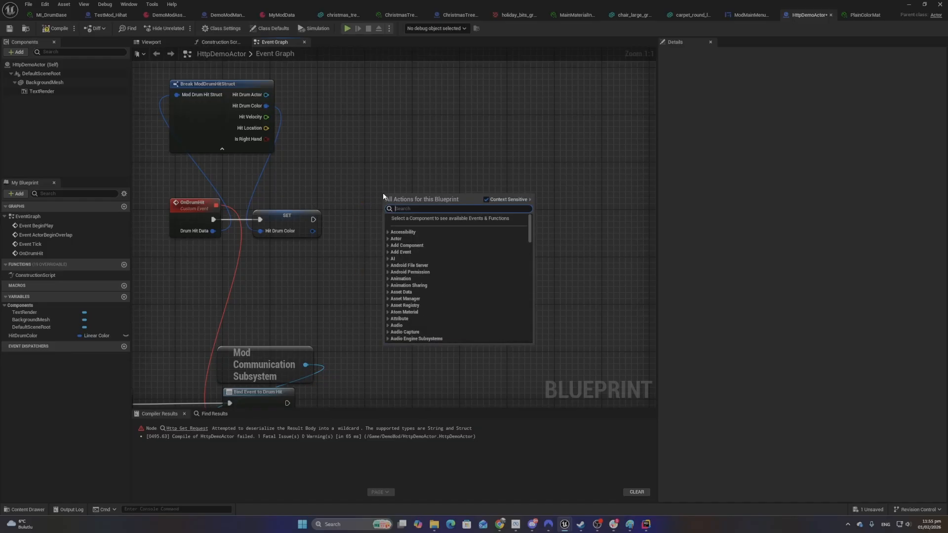
type("http")
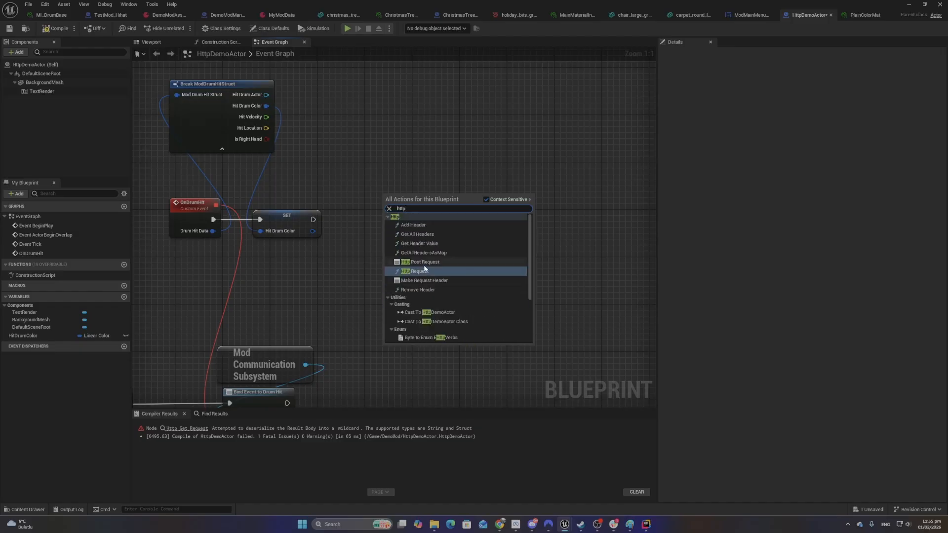
left_click(422, 262)
left_click(425, 240)
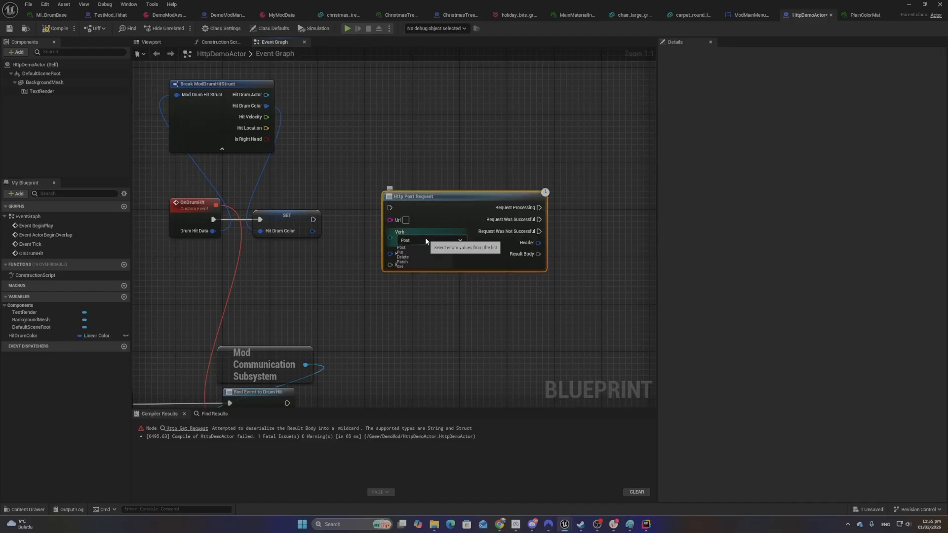
left_click(407, 267)
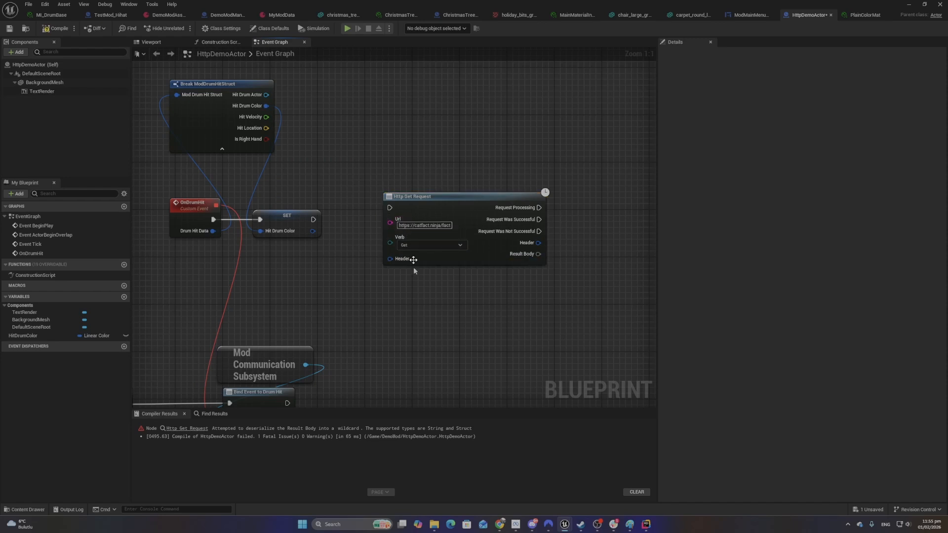
Connect Set HitDrumColor's execution output to the new Http Get Request node and align the two nodes
left_click_drag(449, 211, 426, 228)
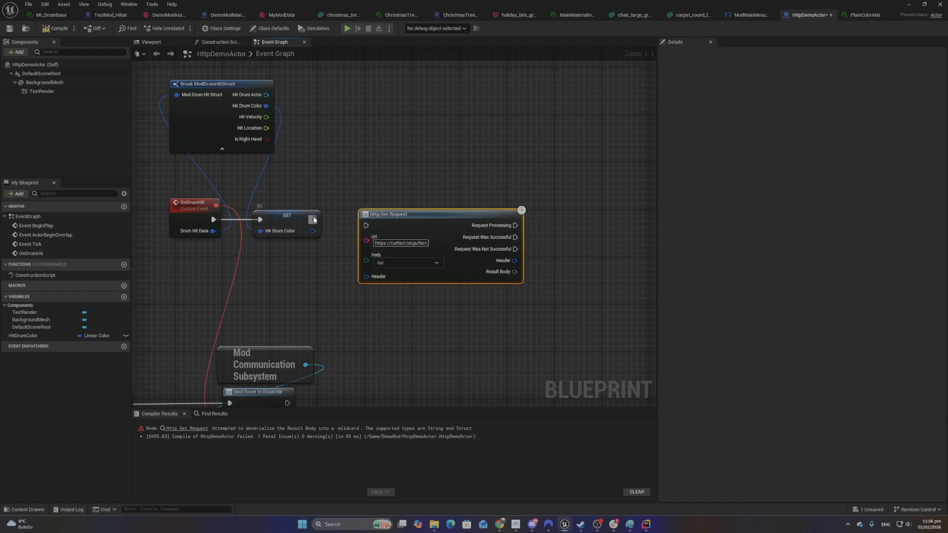
left_click_drag(313, 219, 366, 227)
left_click_drag(405, 211, 399, 210)
left_click(454, 159)
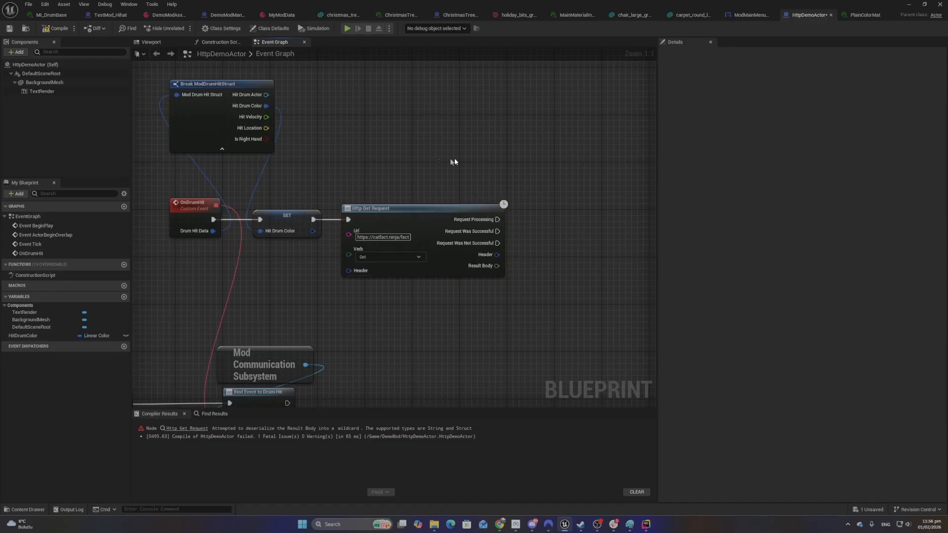
right_click_drag(530, 159, 366, 152)
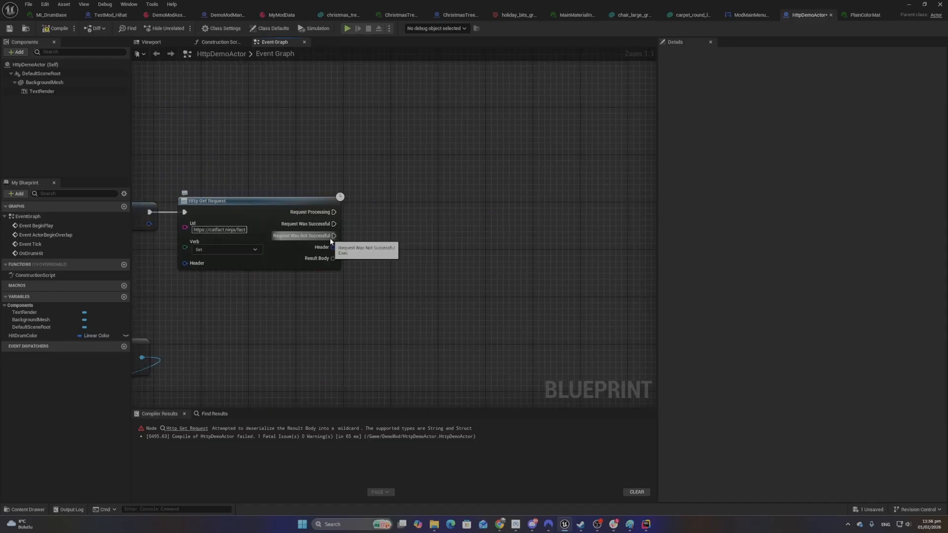
left_click_drag(334, 236, 403, 298)
left_click(426, 212)
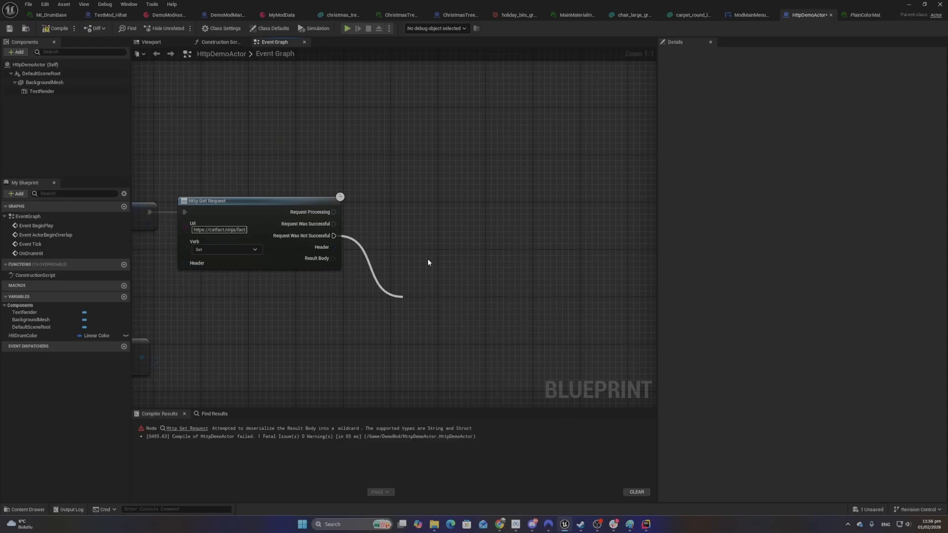
left_click(328, 246)
left_click_drag(364, 241, 395, 298)
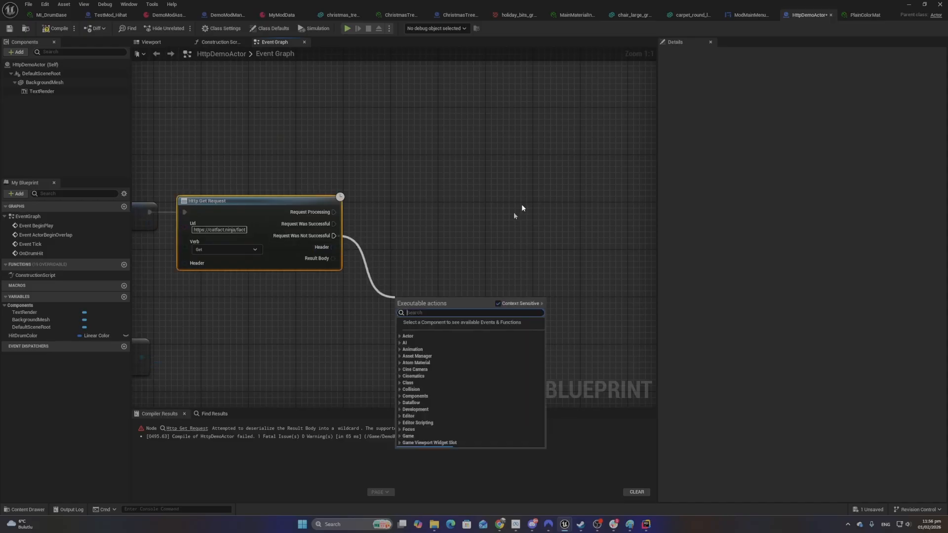
left_click(535, 193)
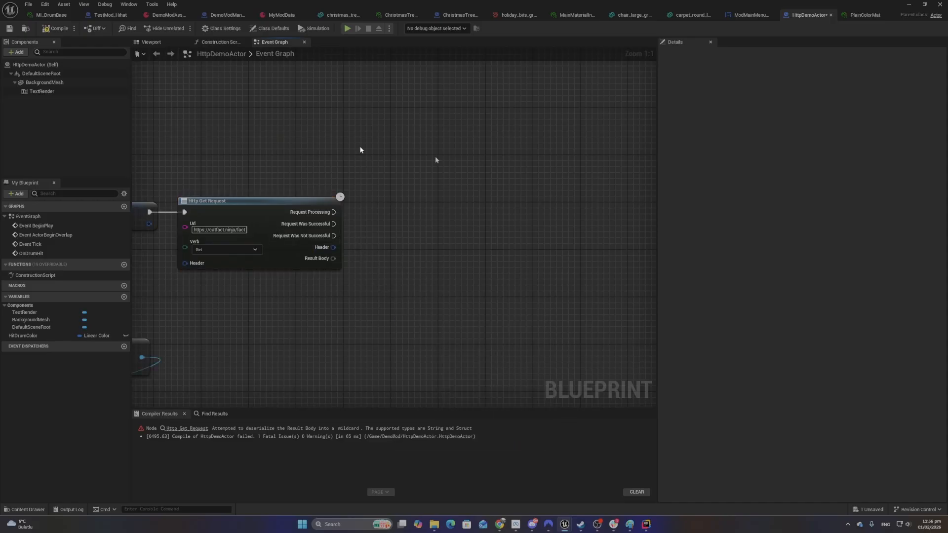
Place a single reference to the TextRender component in the event graph beside the Http Get Request node
left_click(41, 92)
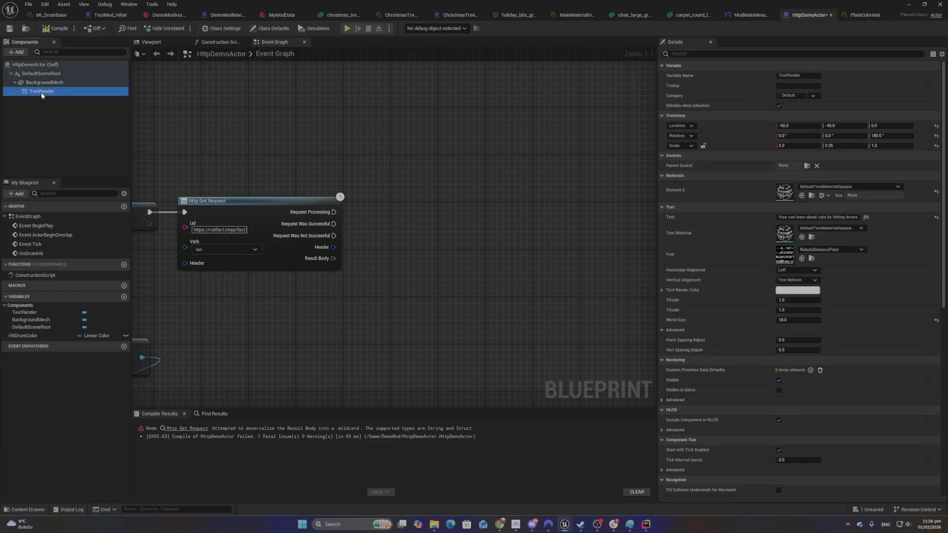
left_click_drag(41, 91, 490, 261)
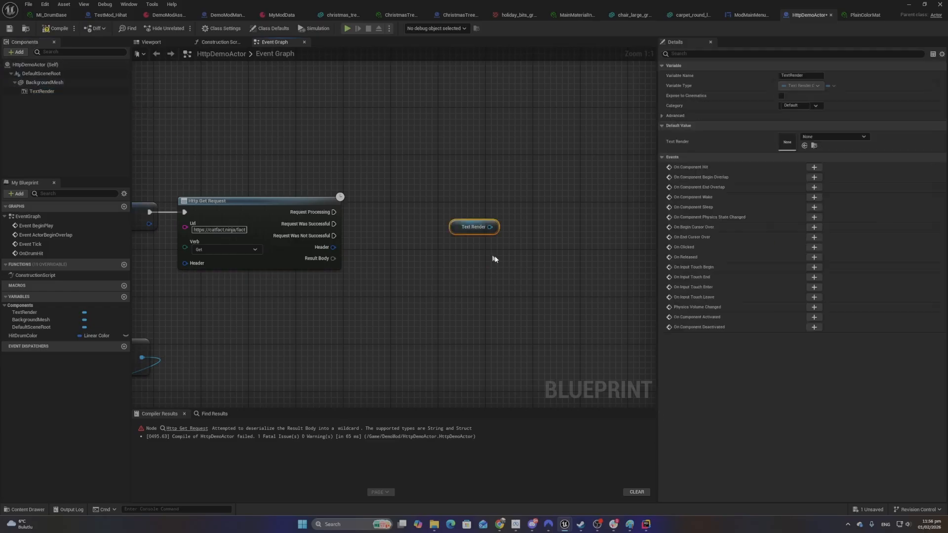
left_click_drag(491, 226, 464, 322)
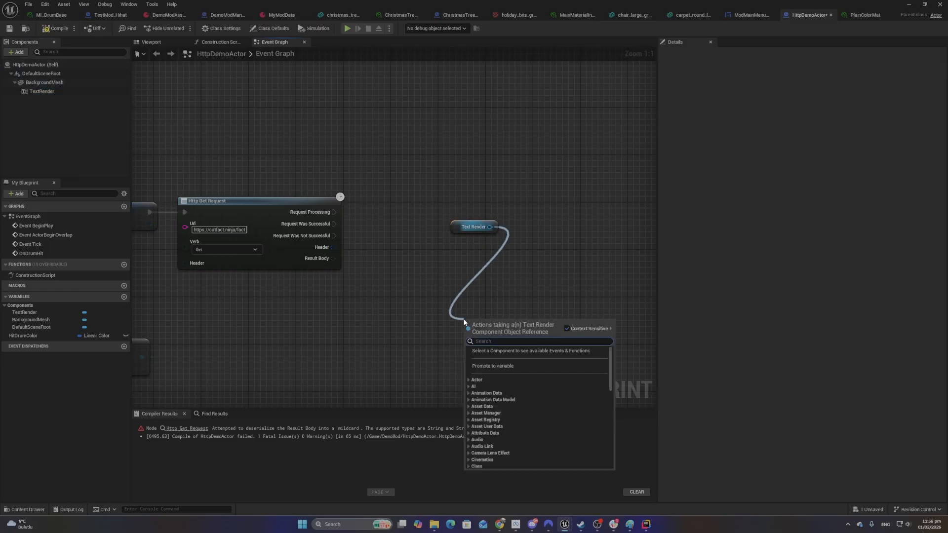
left_click(391, 230)
left_click_drag(41, 91, 477, 191)
key("Delete")
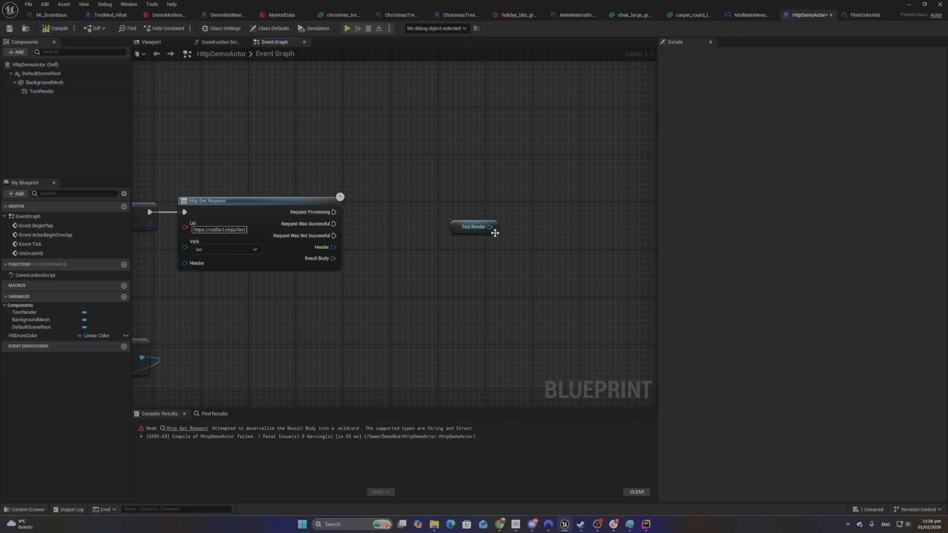
Add a Set Text node that targets the Text Render reference
left_click_drag(490, 227, 483, 280)
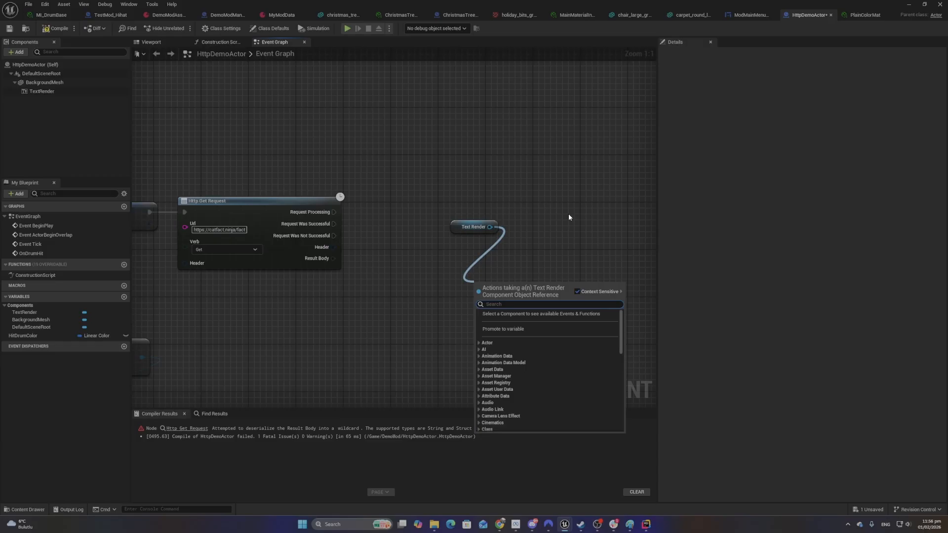
type("set")
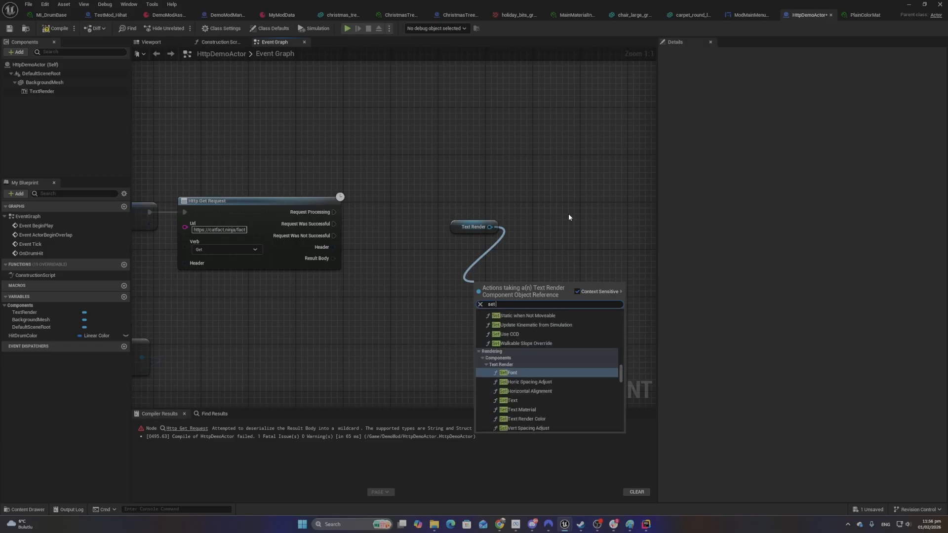
type(" text")
key("Return")
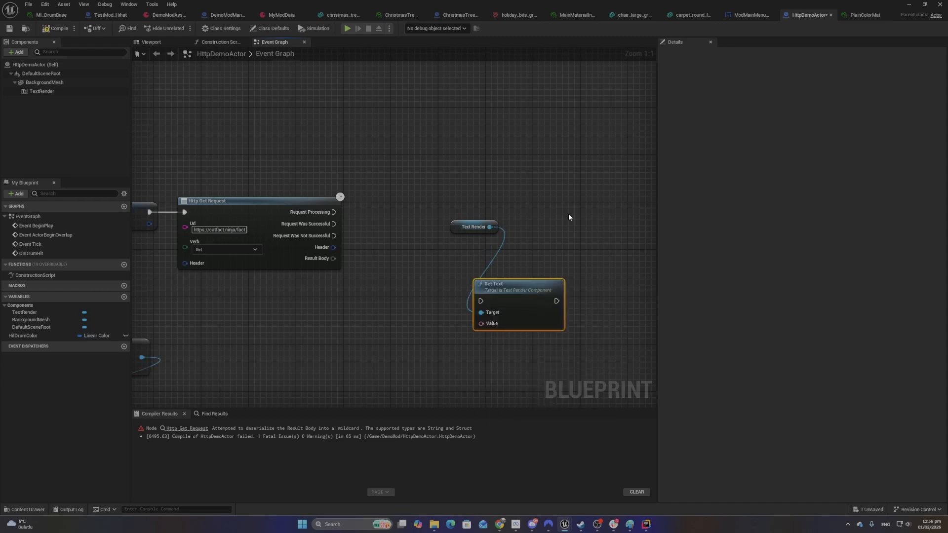
Connect the Http Get Request node's Request Was Not Successful output to the Set Text node's execution input
right_click_drag(524, 292, 518, 162)
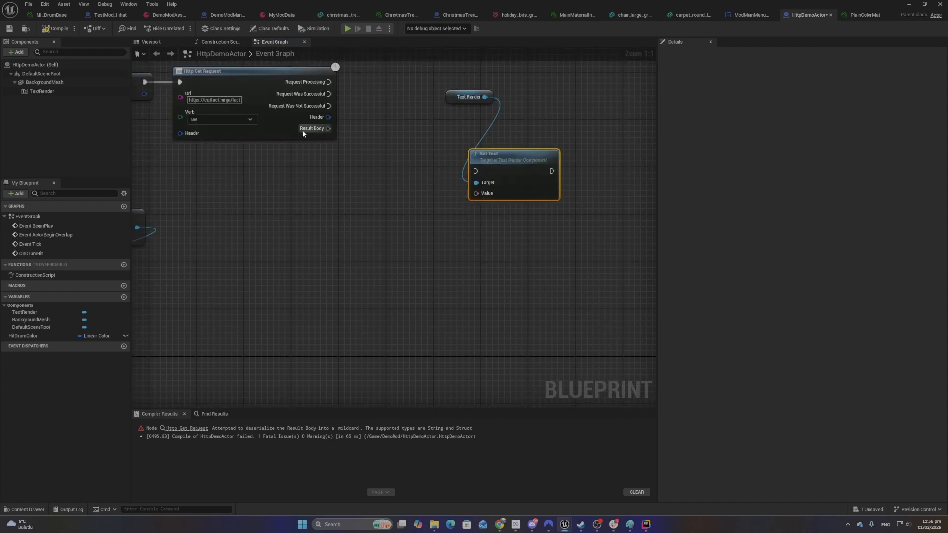
left_click_drag(329, 106, 374, 262)
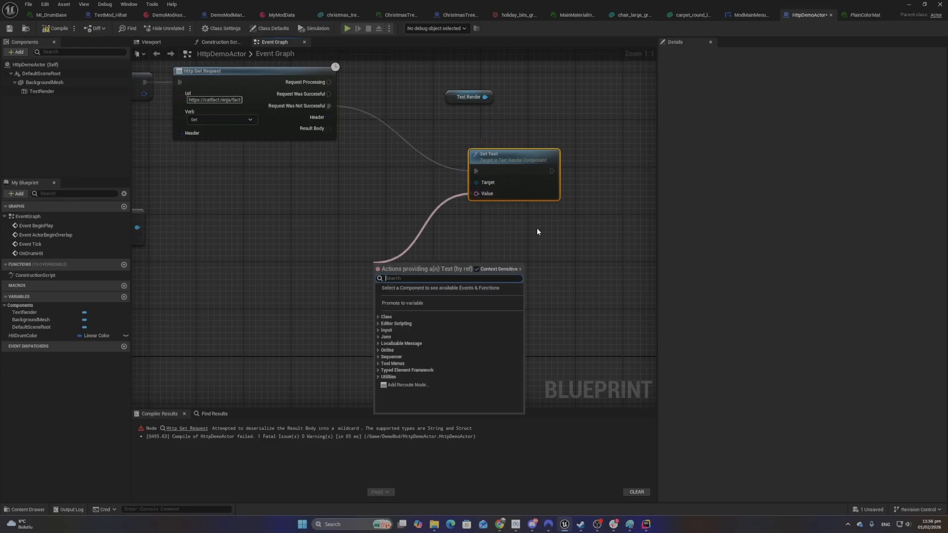
type("makel")
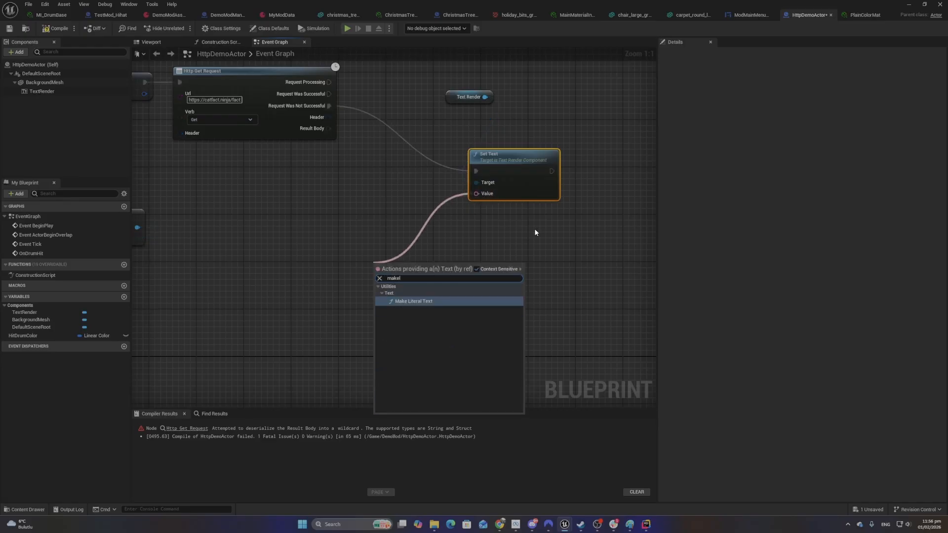
left_click(535, 228)
Feed Set Text's Value from a new Make Literal Text node placed below the Http Get Request node
left_click_drag(476, 194, 405, 249)
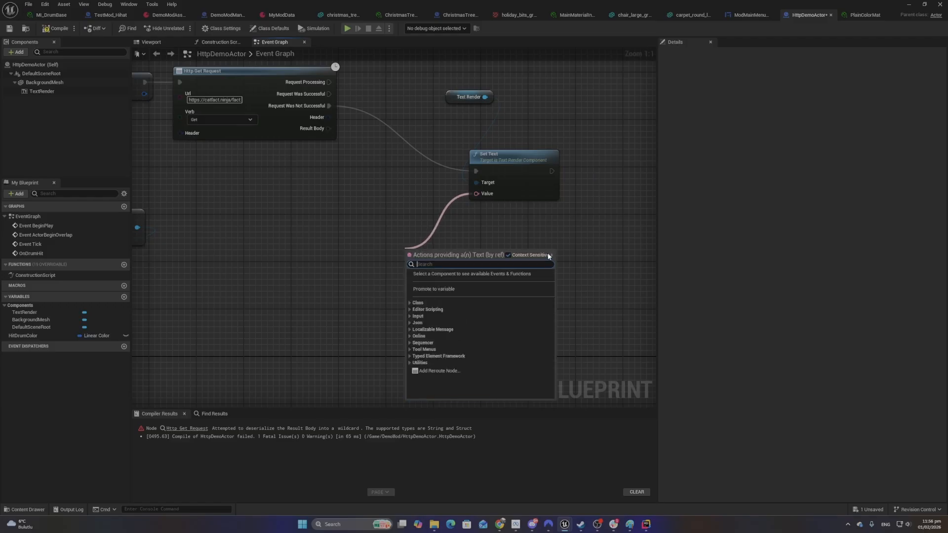
type("make l")
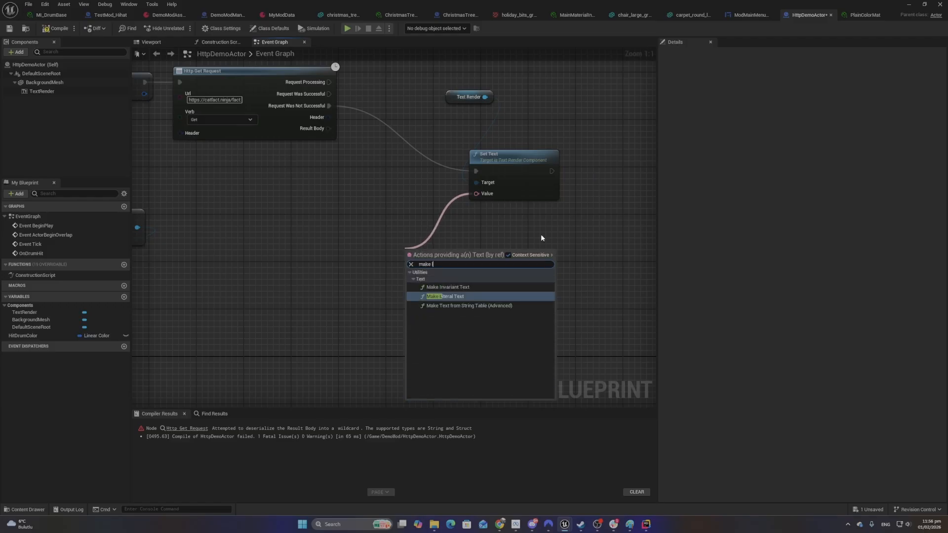
key("Return")
left_click_drag(450, 256, 373, 257)
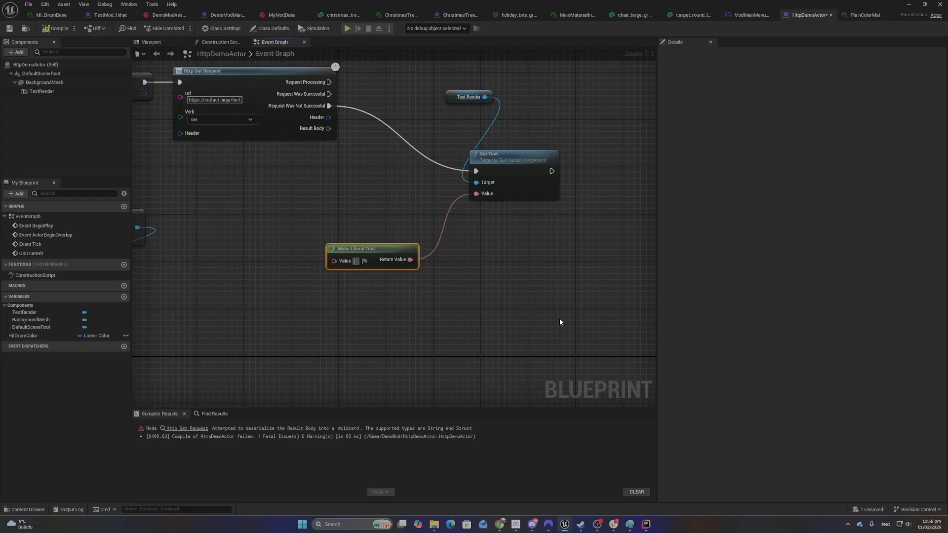
Set the Make Literal Text node's value to "The cat has run away"
left_click(353, 234)
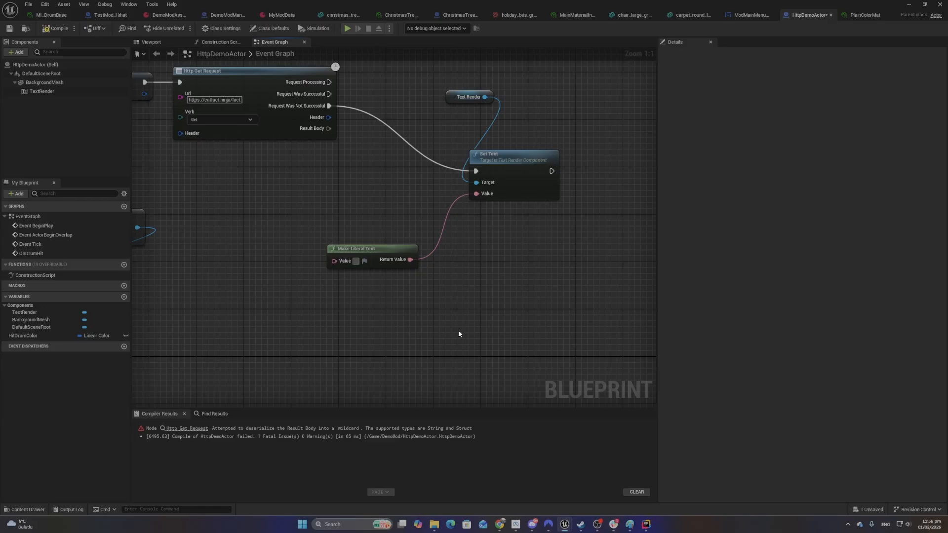
type("The C")
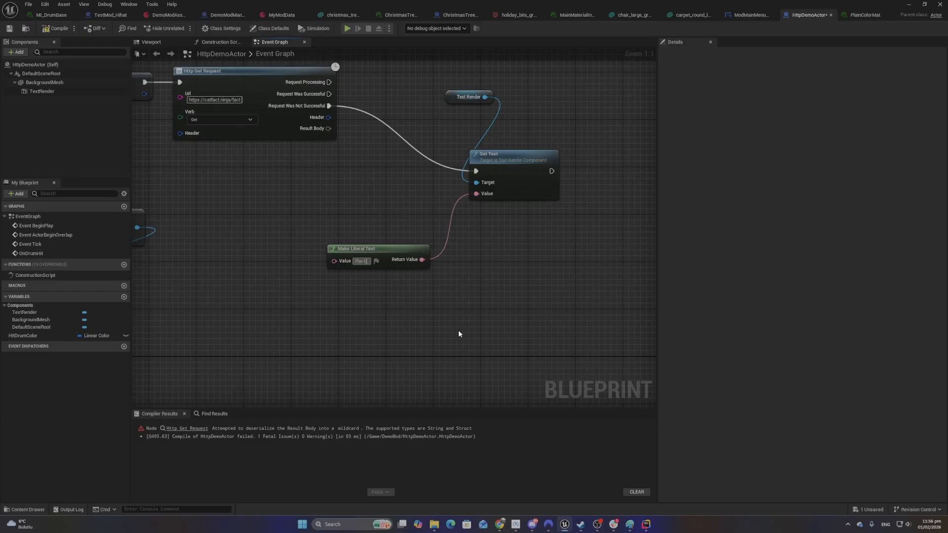
type("at has")
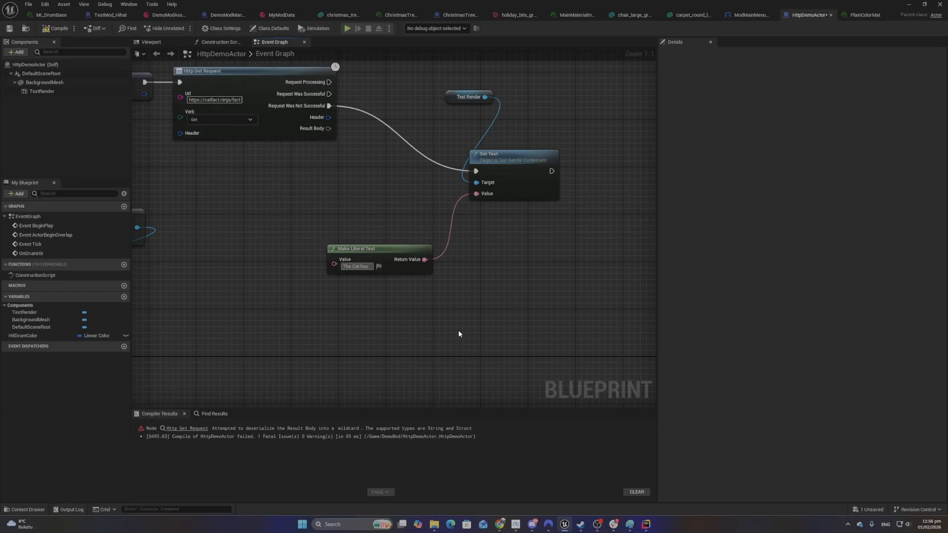
type(" run awaw")
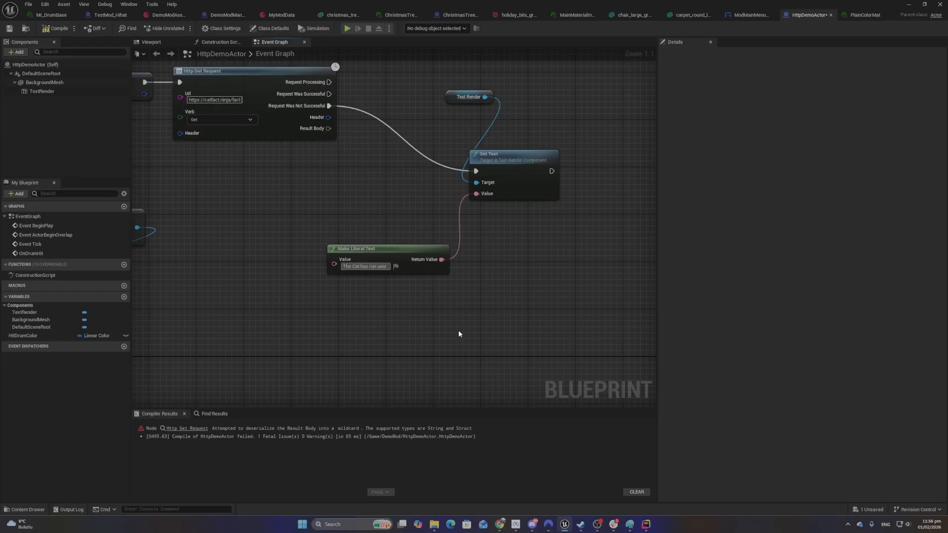
key("BackSpace")
type("y")
left_click(355, 266)
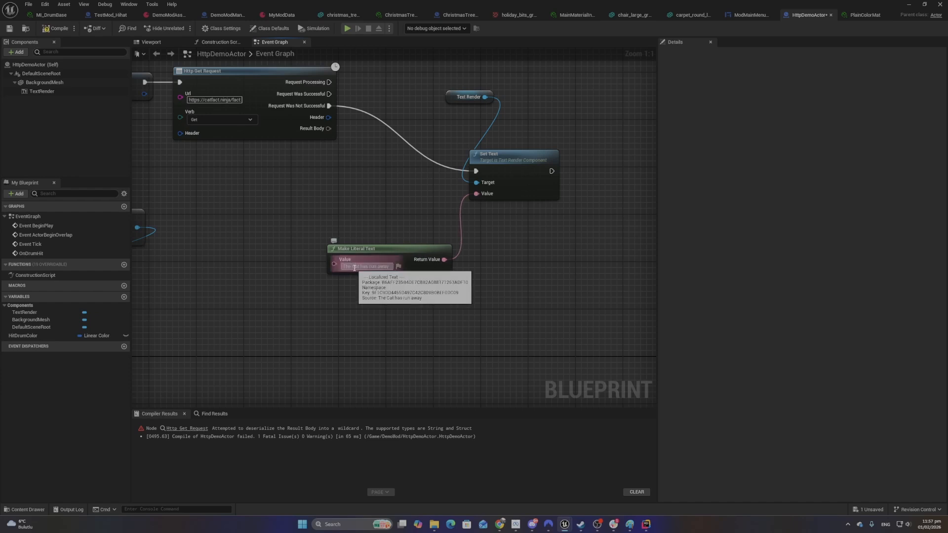
key("BackSpace")
type("c")
right_click_drag(242, 80, 187, 165)
right_click_drag(316, 176, 350, 237)
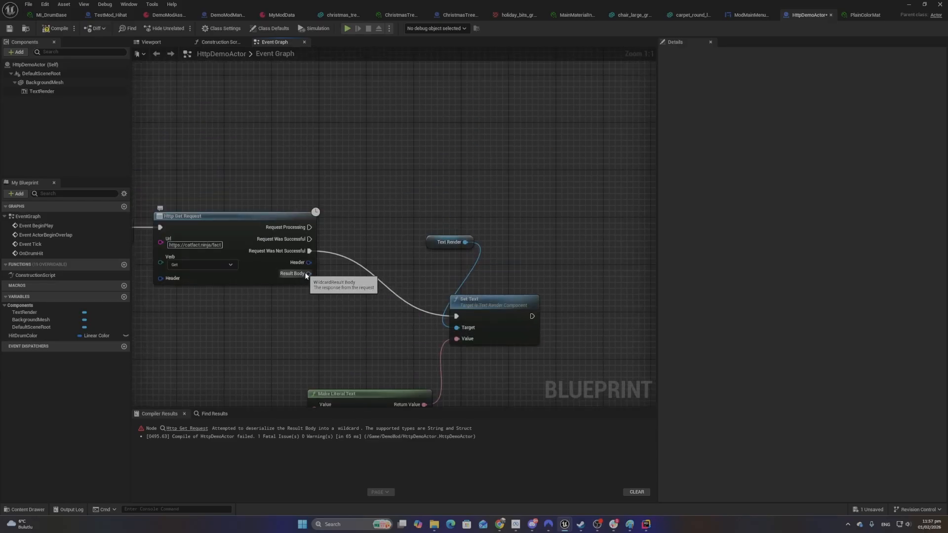
left_click_drag(306, 273, 338, 154)
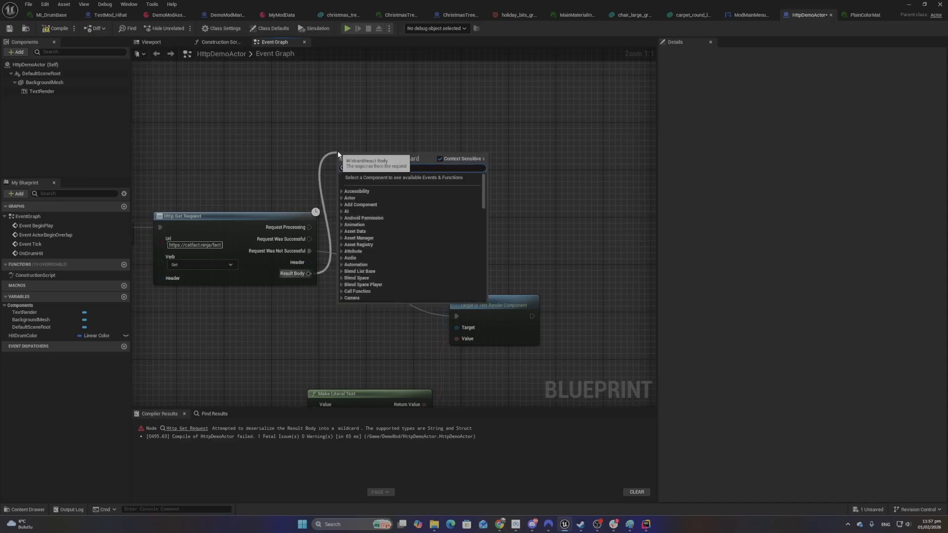
type("make cat")
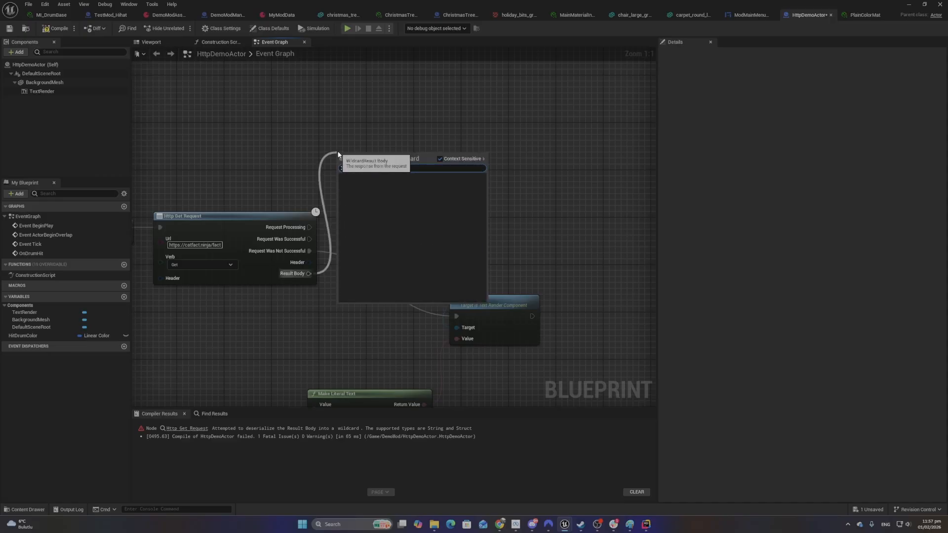
right_click_drag(364, 112, 377, 111)
right_click(373, 129)
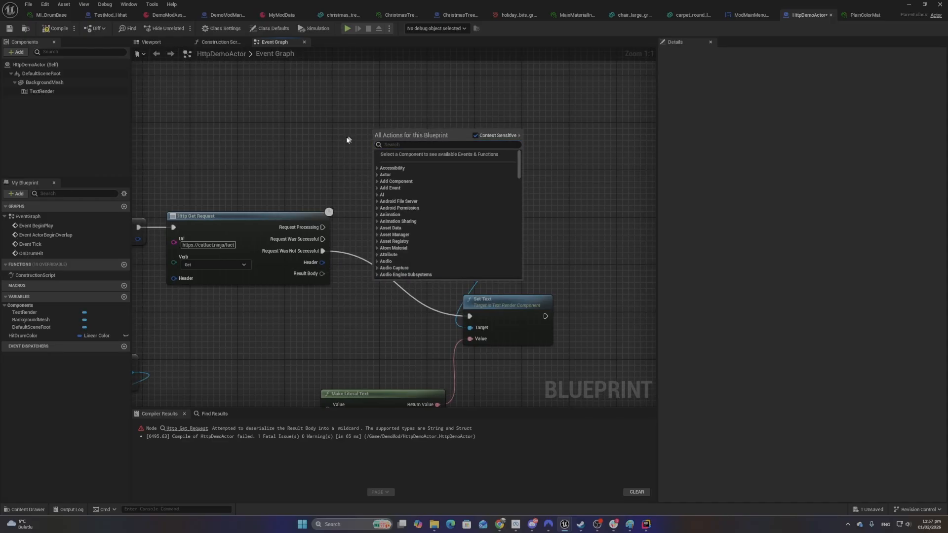
left_click(325, 147)
right_click(325, 149)
type("make")
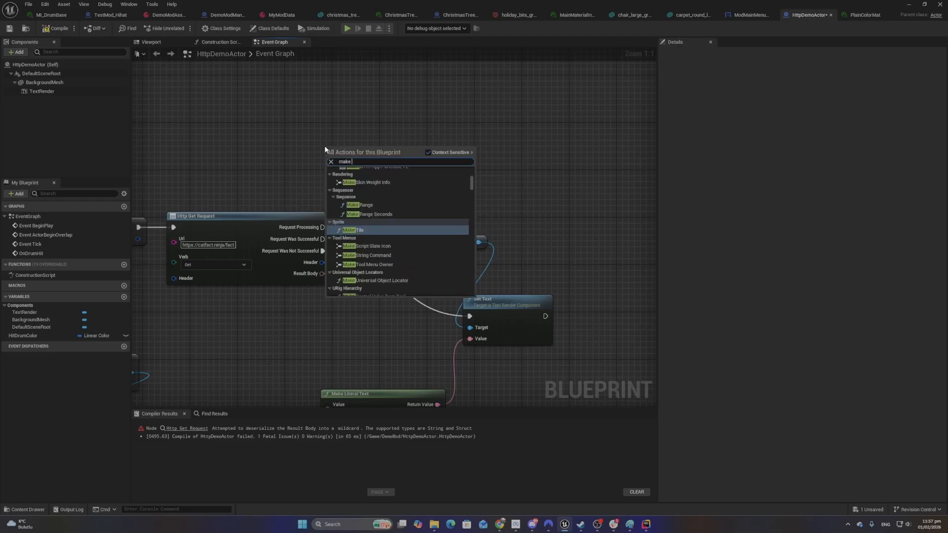
type(" jso")
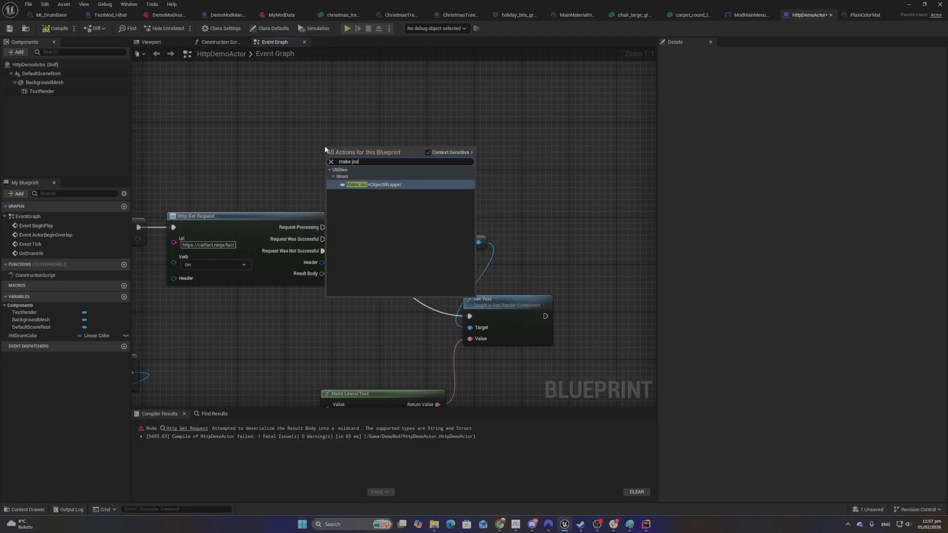
left_click(299, 115)
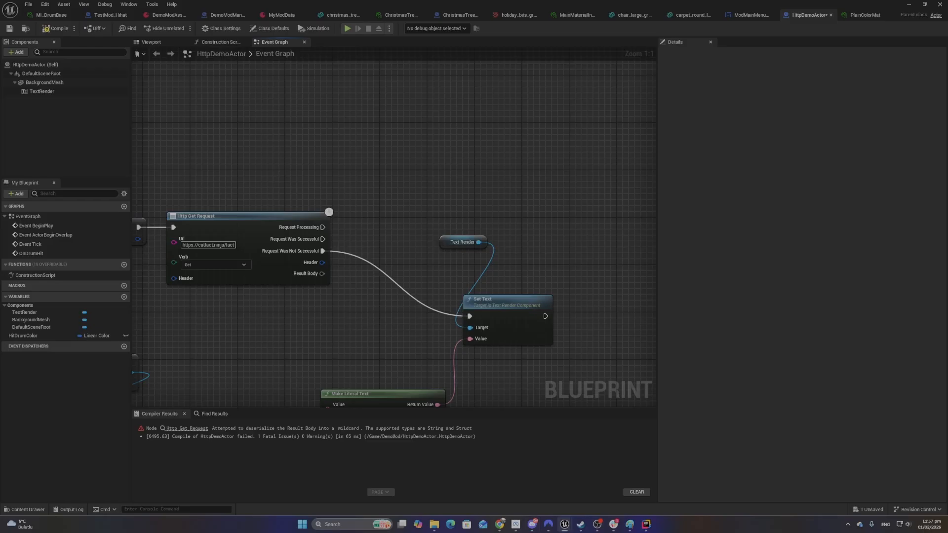
Add a Load Json from String node above the Http Get Request node's outputs
right_click(312, 171)
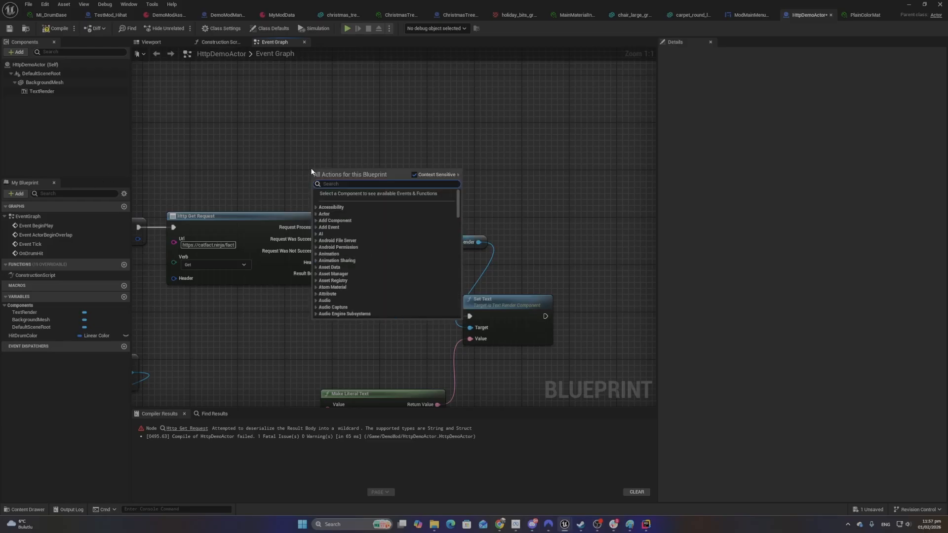
type("load json")
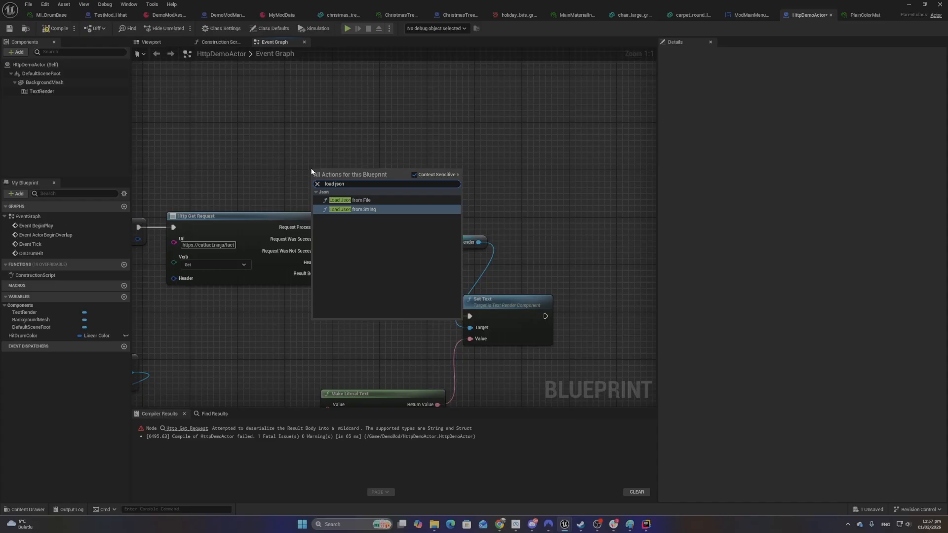
key("Return")
left_click_drag(348, 170, 402, 152)
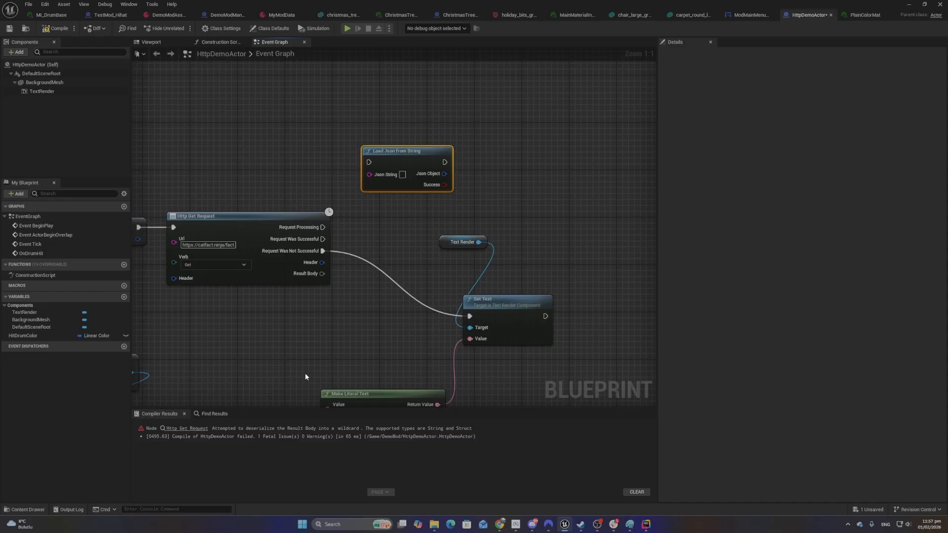
left_click_drag(322, 273, 392, 235)
right_click_drag(148, 131, 264, 126)
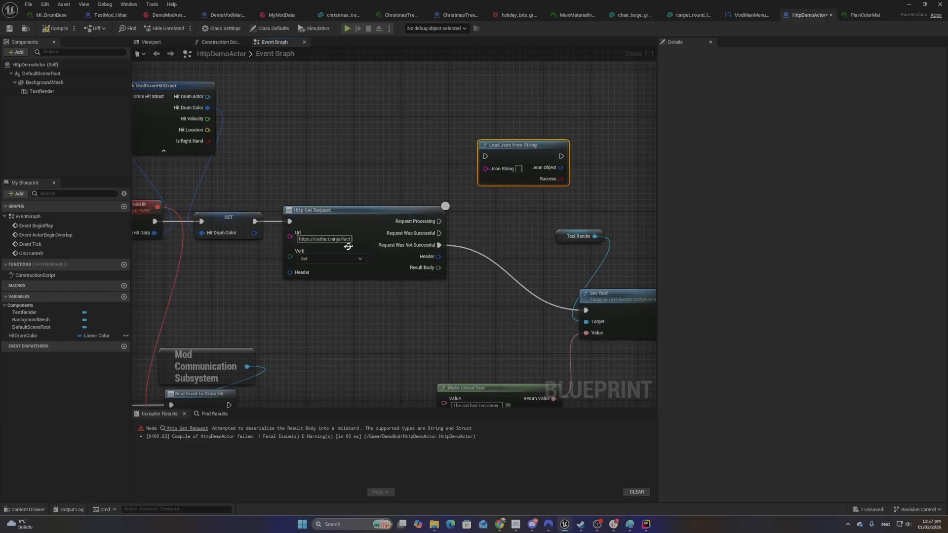
right_click_drag(481, 276, 437, 280)
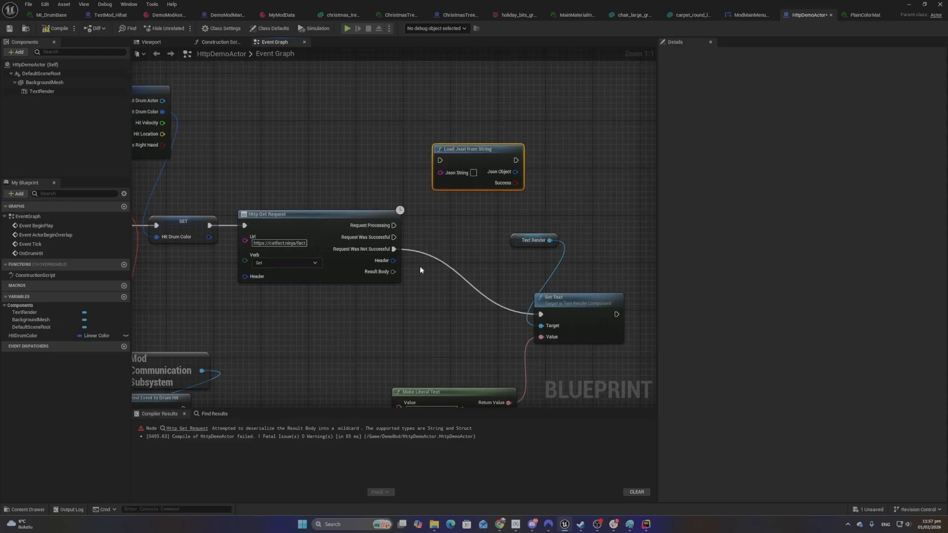
left_click(434, 119)
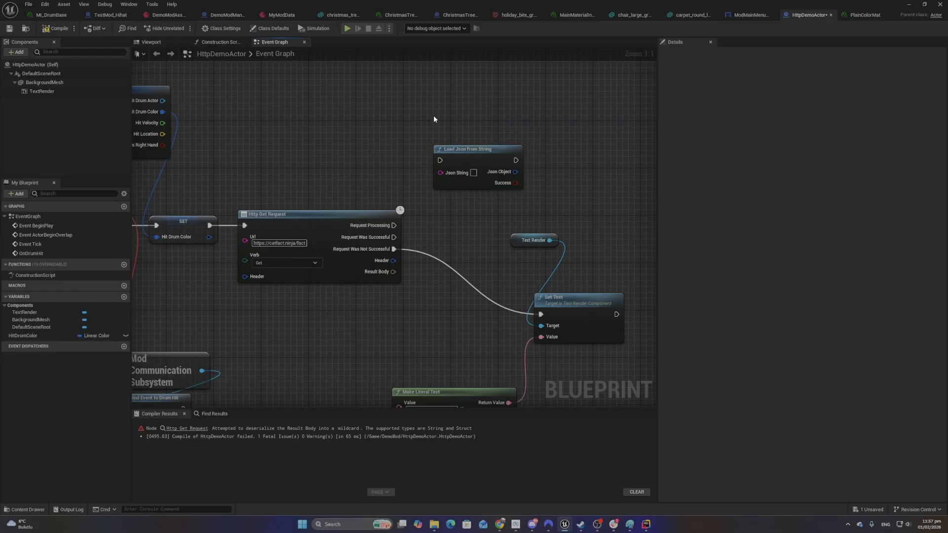
Connect Http Get Request's Result Body to Json String and Request Was Successful to the execution input of Load Json from String
left_click_drag(434, 119, 487, 214)
left_click(462, 232)
left_click_drag(393, 272, 477, 165)
left_click_drag(393, 237, 490, 185)
left_click(603, 199)
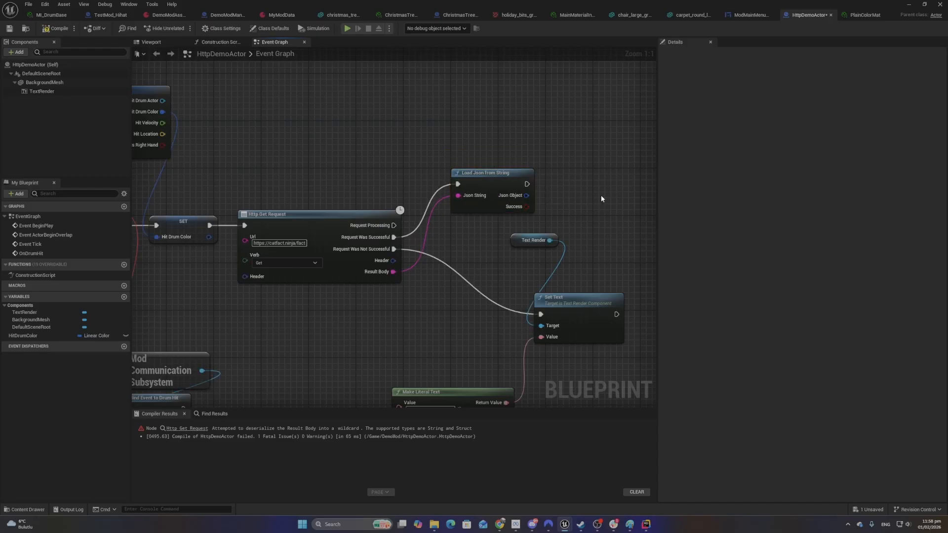
Add a Get Field node from the Json Object output and align it beside Load Json from String
right_click_drag(603, 199, 413, 227)
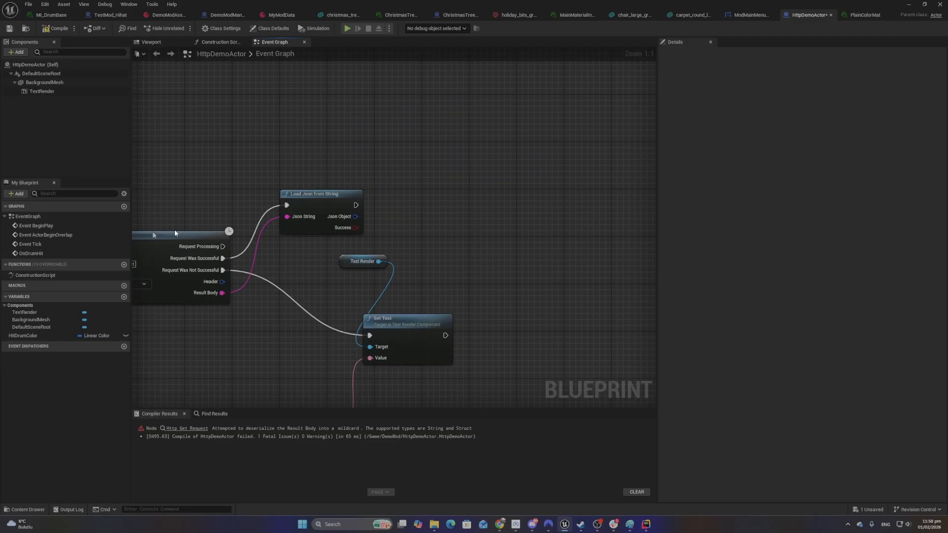
left_click_drag(357, 220, 423, 143)
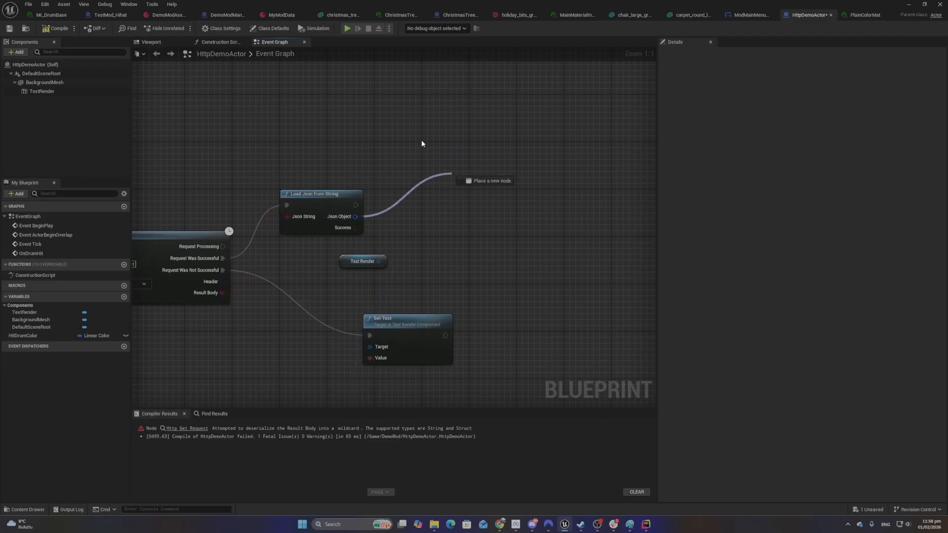
type("h")
key("BackSpace")
type("g")
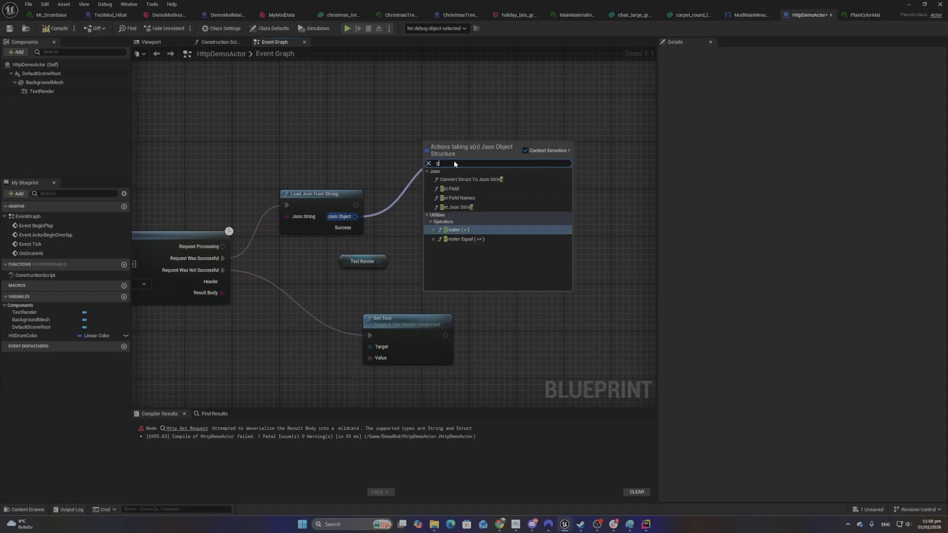
type("et fiel")
key("Up")
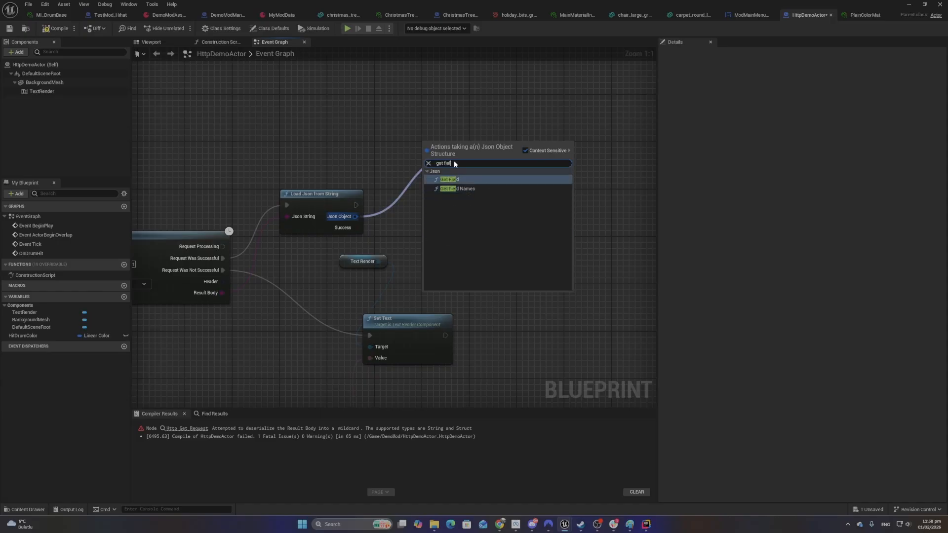
key("Return")
left_click_drag(480, 157, 427, 207)
Set the Get Field node's Field Name to "fact"
left_click(438, 143)
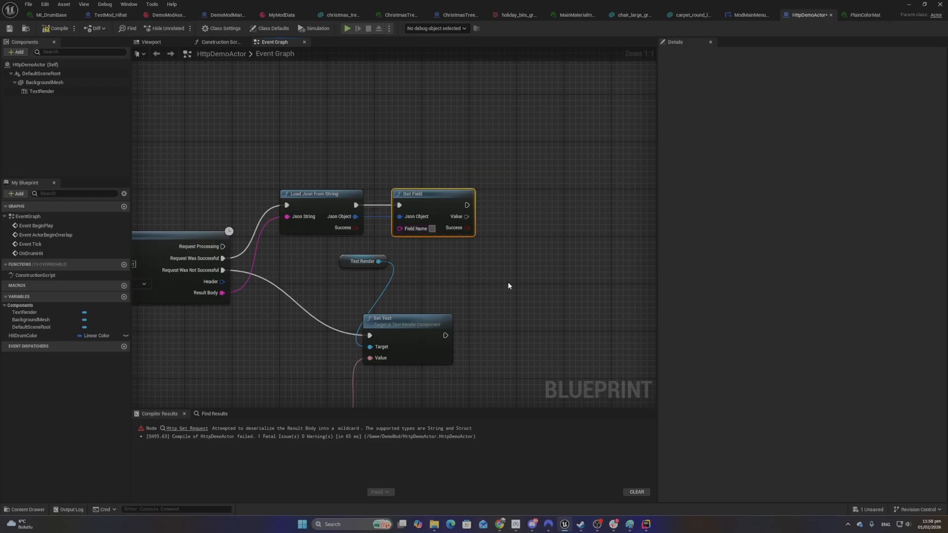
type("fact")
left_click(484, 300)
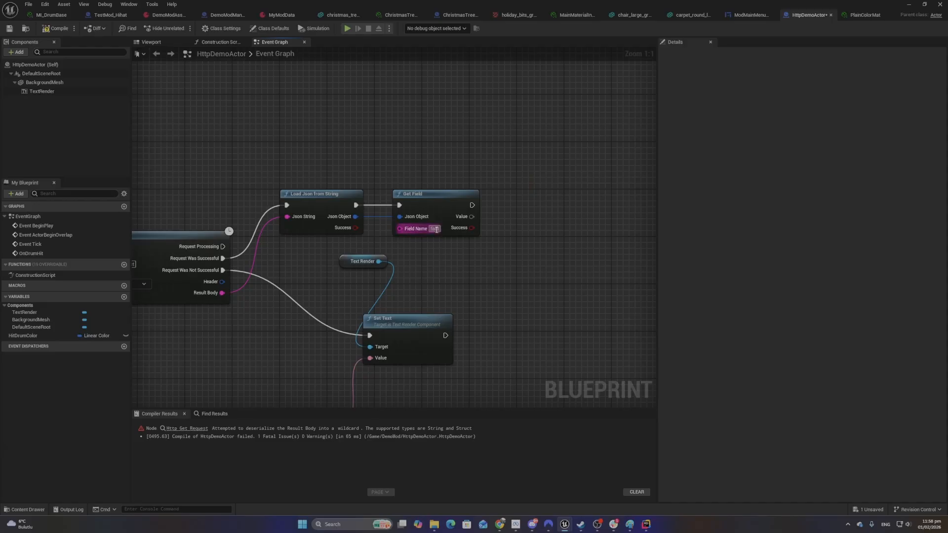
right_click_drag(182, 282, 321, 273)
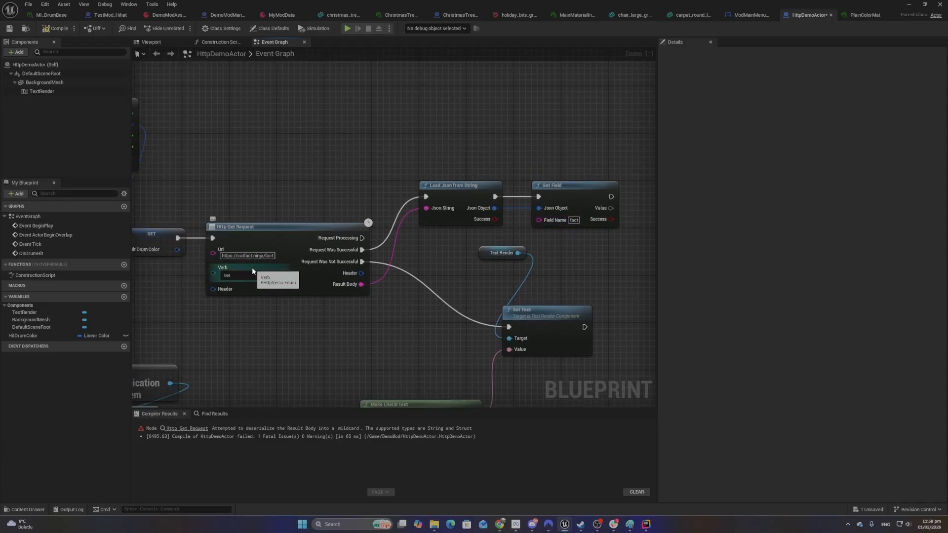
right_click_drag(546, 249, 466, 265)
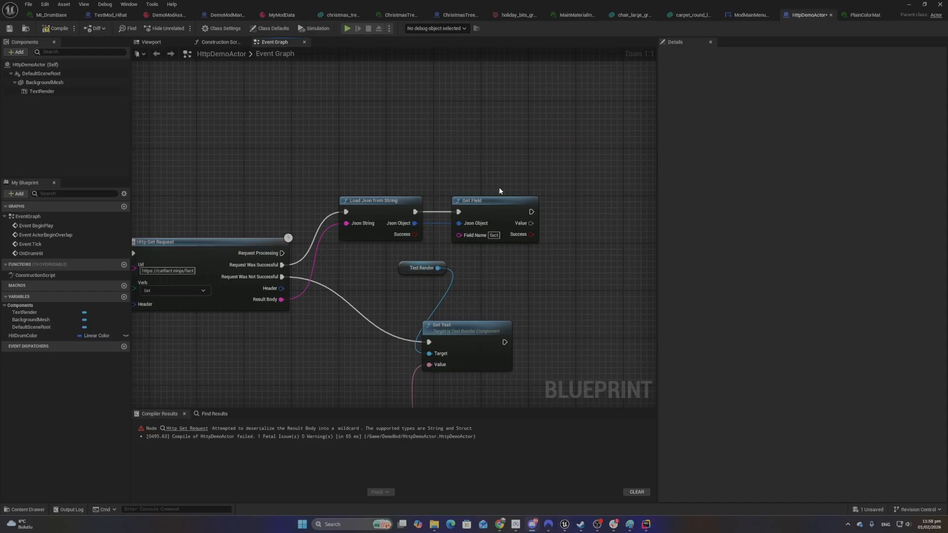
right_click_drag(149, 198, 335, 174)
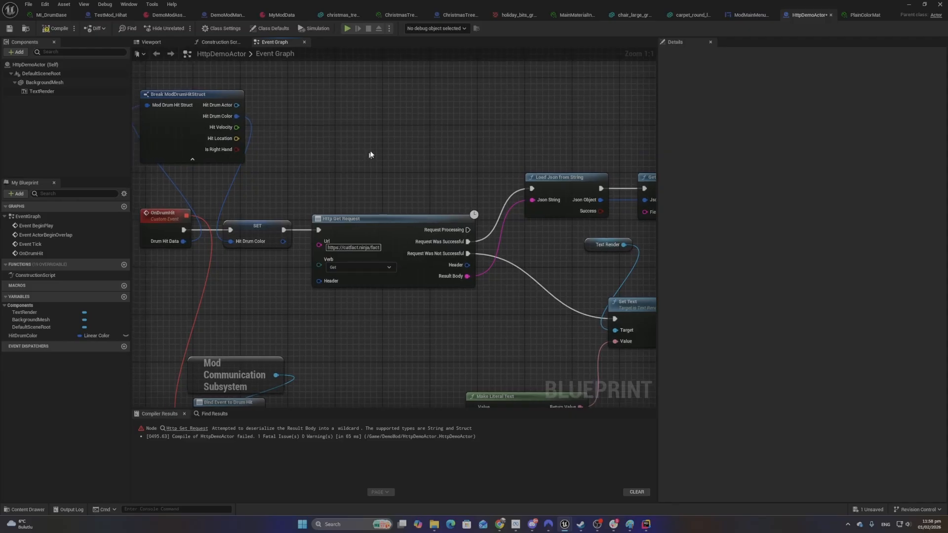
right_click_drag(482, 135, 349, 163)
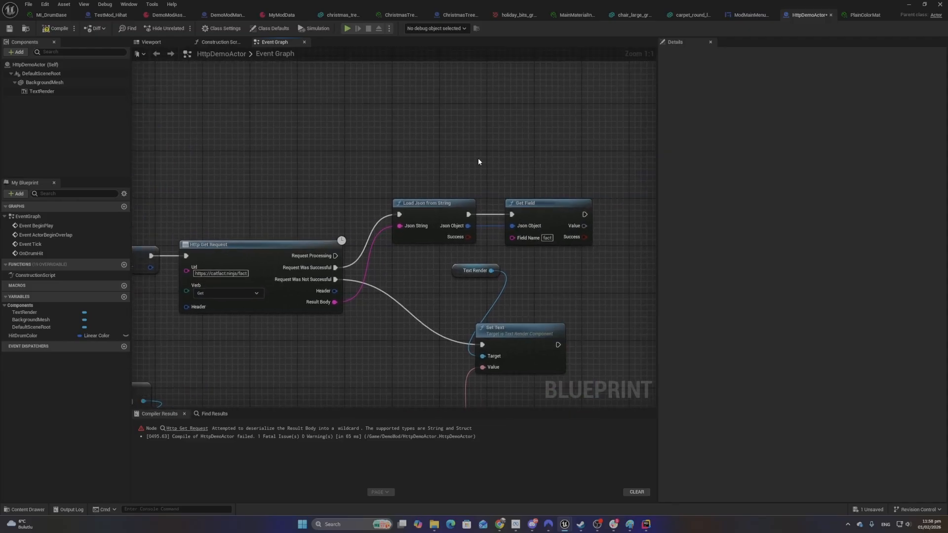
right_click_drag(540, 264, 323, 257)
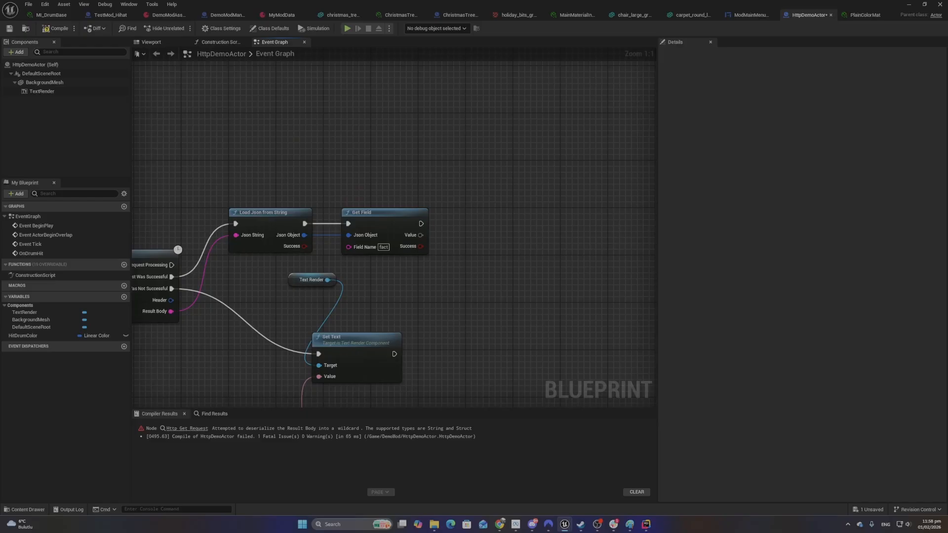
key("super+d")
key("super+d")
right_click_drag(457, 146, 455, 210)
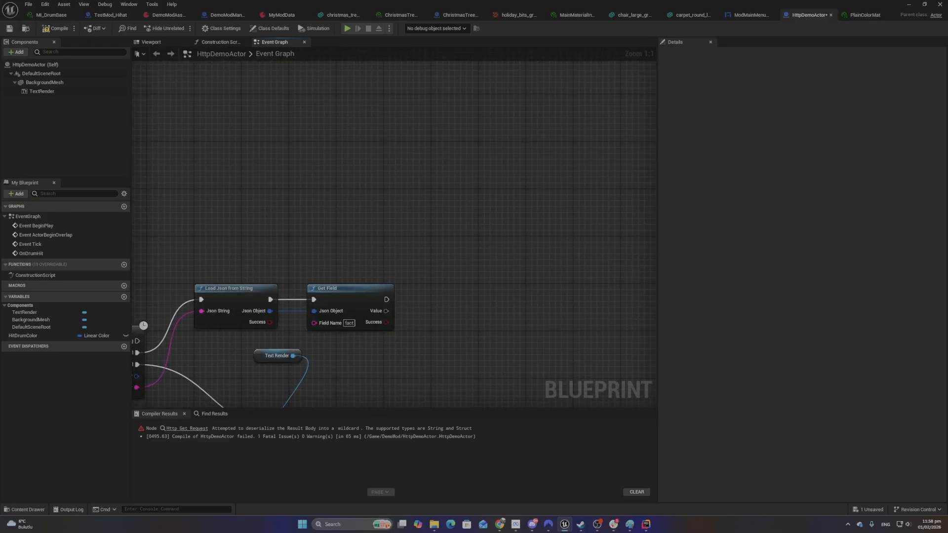
right_click(380, 199)
left_click(404, 372)
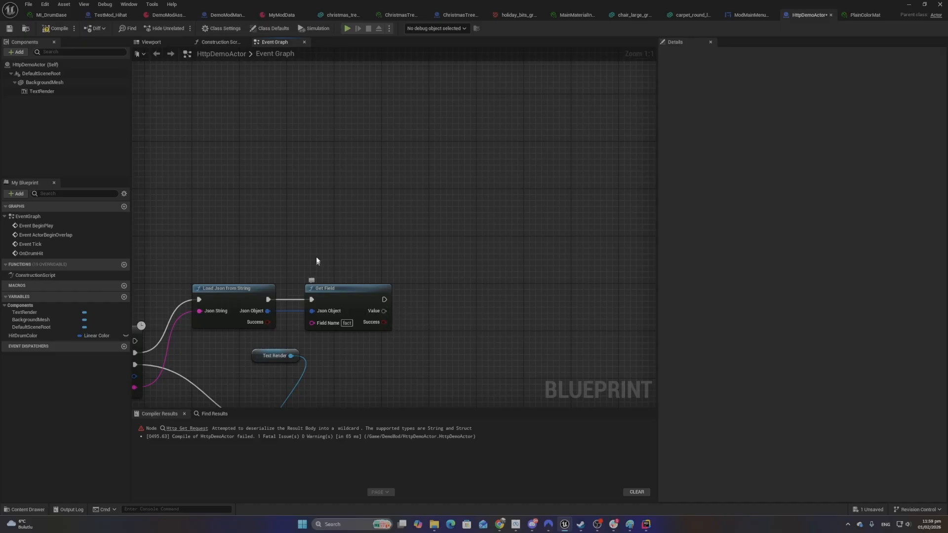
Add a Make Literal String node above Get Field and feed its Value from Get Field's Value output
left_click_drag(376, 313, 451, 292)
left_click(356, 184)
right_click(369, 234)
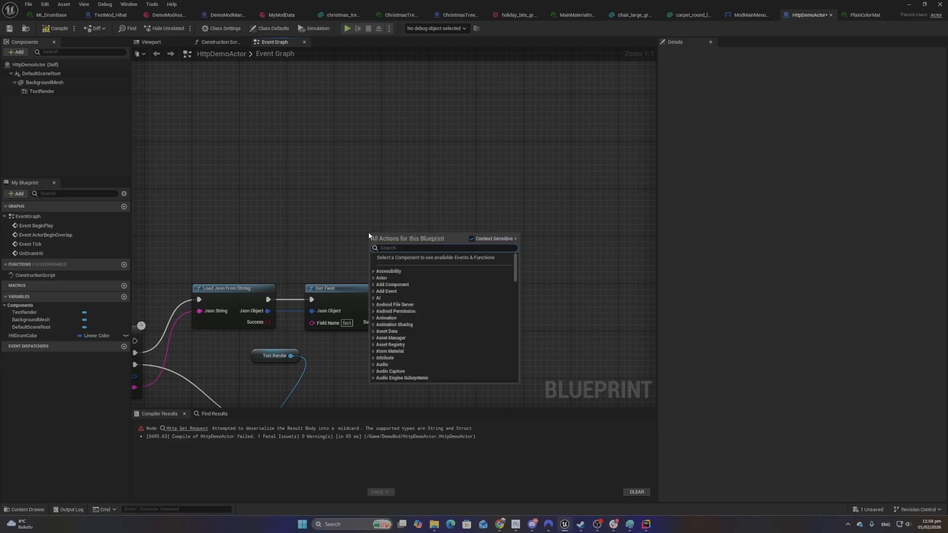
type("make litera")
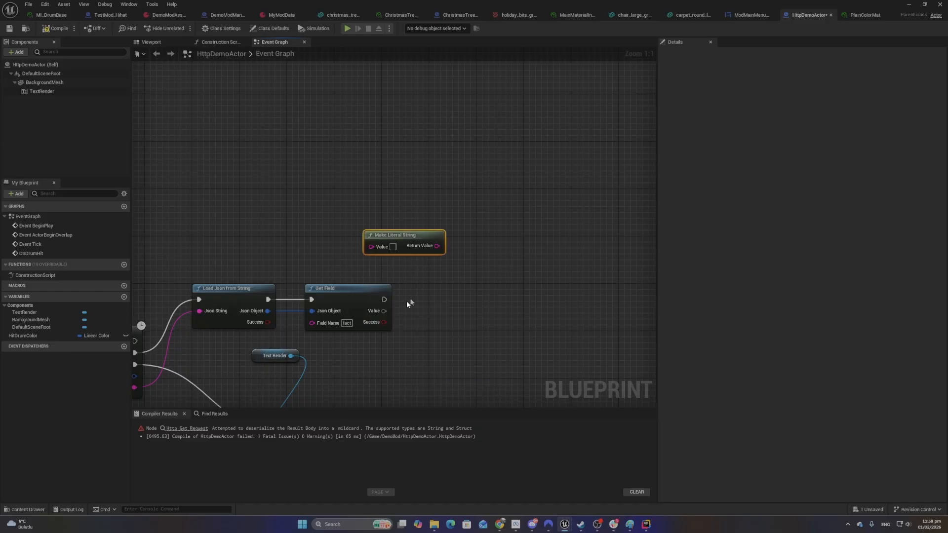
left_click_drag(384, 311, 347, 195)
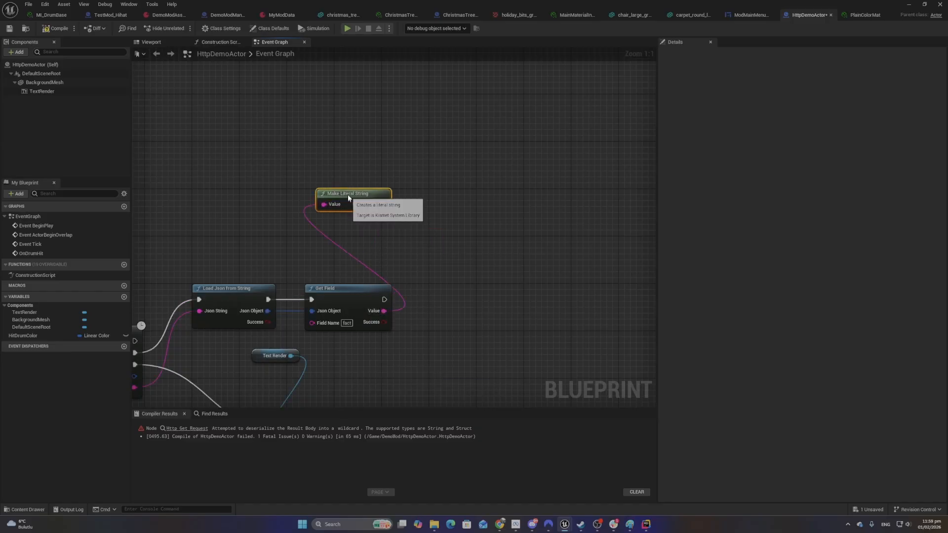
Duplicate the Text Render and Set Text nodes and place the copies beyond the Get Field node
right_click_drag(419, 351, 451, 251)
left_click_drag(377, 251, 296, 335)
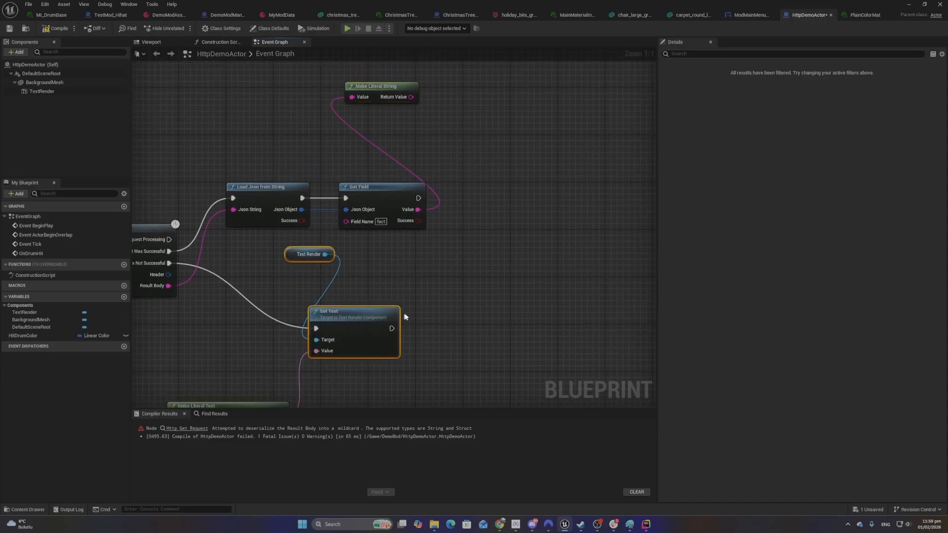
left_click(525, 192)
key("ctrl+v")
left_click_drag(564, 230, 534, 194)
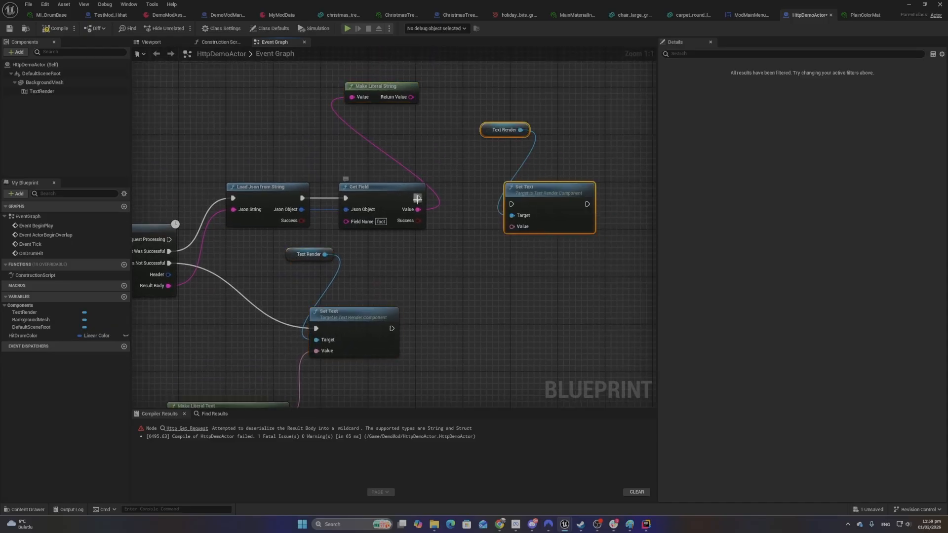
Connect Get Field's execution output and Make Literal String's Return Value to the copied Set Text node, and tidy the nodes
left_click_drag(417, 199, 512, 204)
left_click_drag(411, 98, 512, 226)
left_click_drag(423, 144, 422, 152)
left_click_drag(515, 117, 567, 203)
left_click_drag(569, 203, 575, 191)
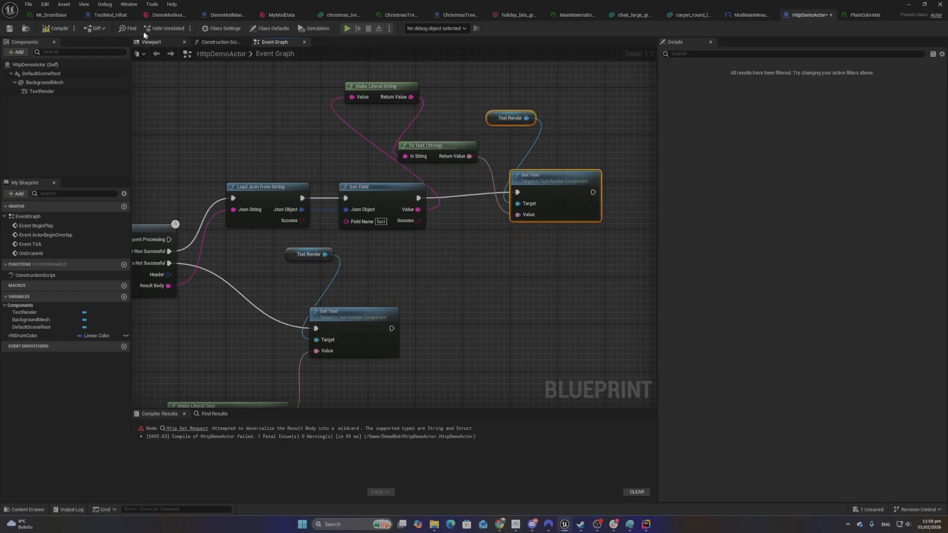
Compile the blueprint and review the node chain from OnDrumHit through Http Get Request to the Set Text nodes
left_click(55, 28)
scroll(289, 210, "down", 2)
right_click_drag(289, 210, 573, 109)
right_click_drag(307, 236, 421, 310)
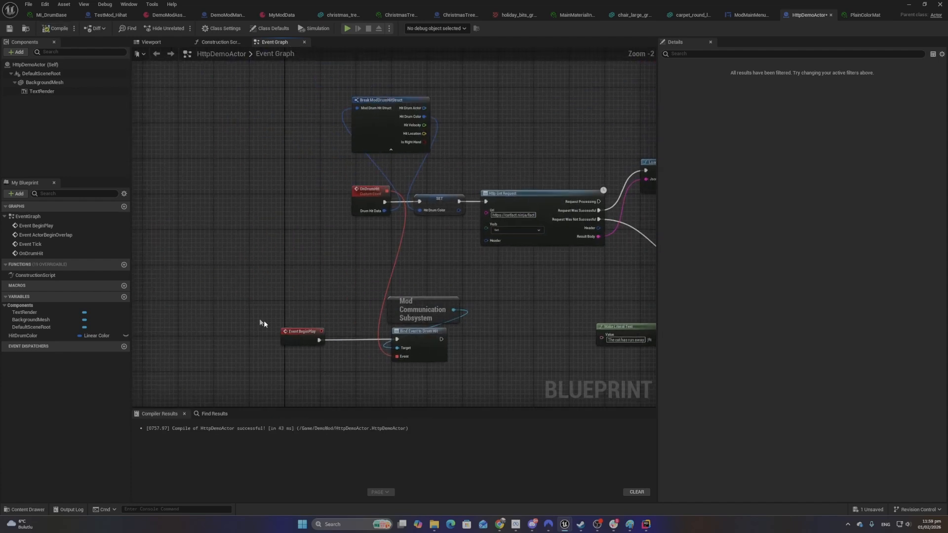
right_click_drag(546, 209, 440, 206)
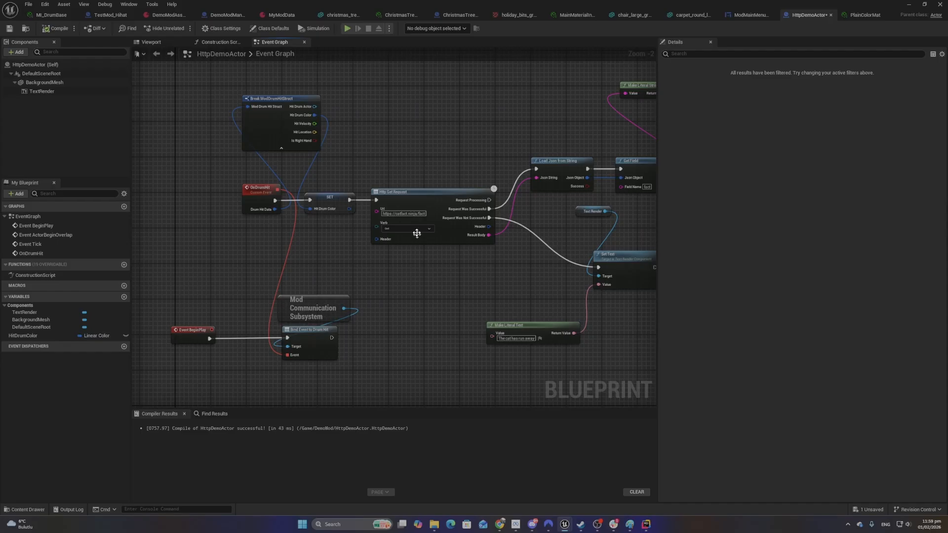
scroll(400, 215, "up", 2)
right_click_drag(494, 176, 180, 244)
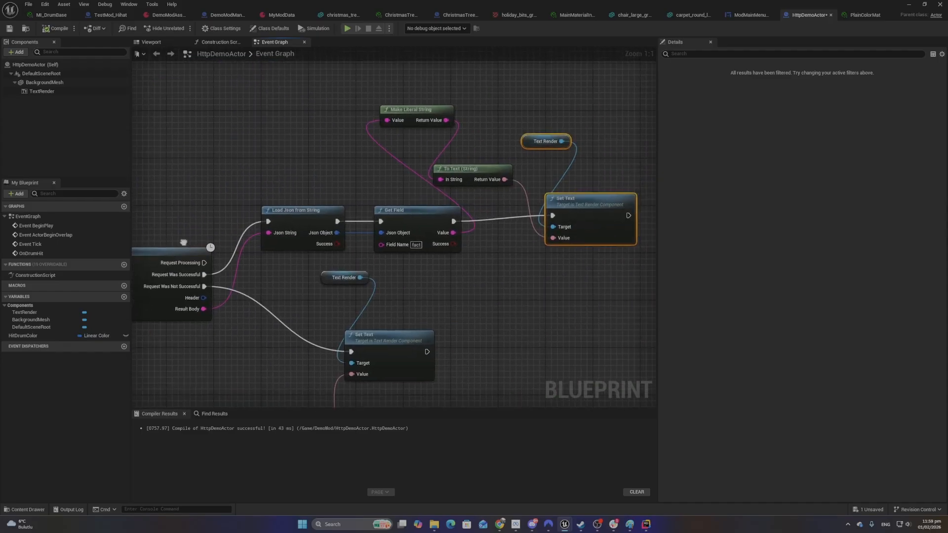
Check the text panel in the actor's 3D preview and save the blueprint
left_click(151, 42)
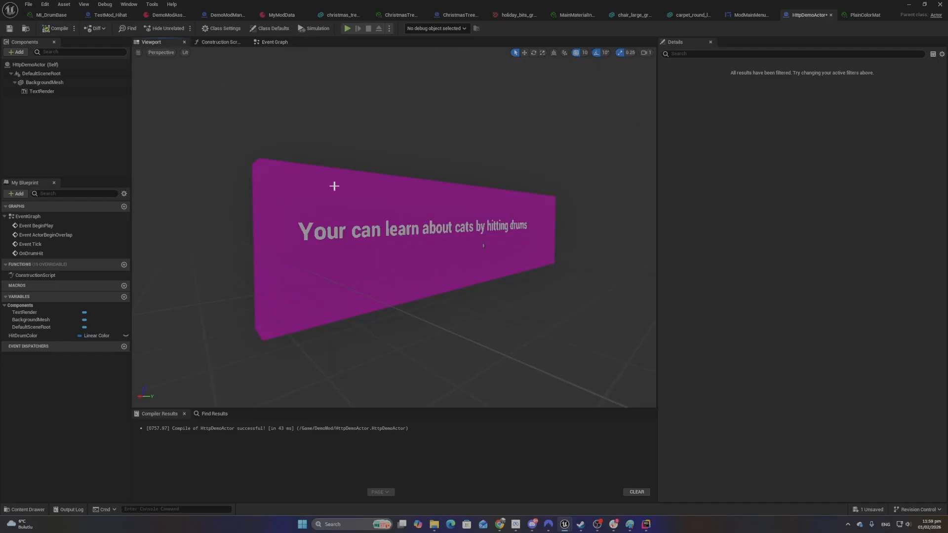
left_click(264, 43)
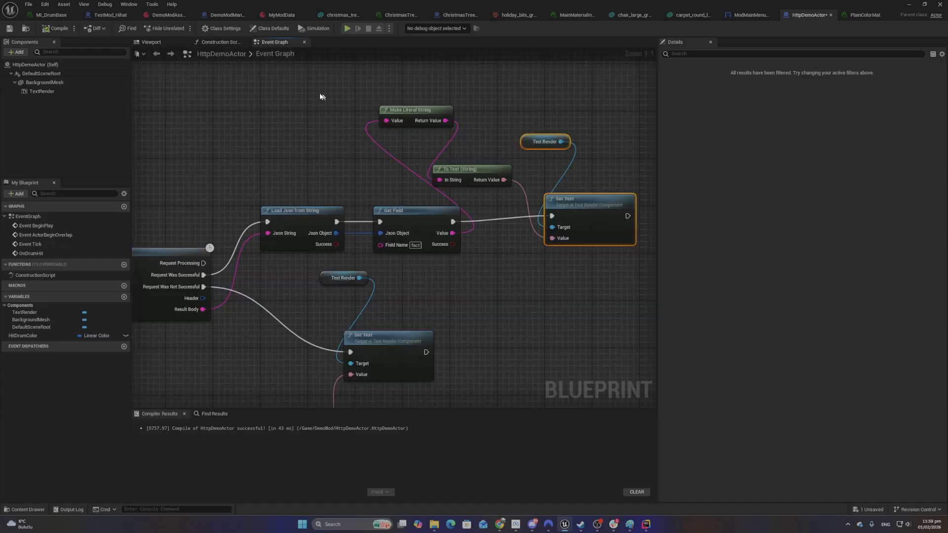
left_click(153, 45)
left_click(273, 42)
left_click(8, 30)
Examine the event graph's drum hit event, HTTP request, success and failure branches, and BeginPlay event binding
right_click_drag(303, 184, 604, 67)
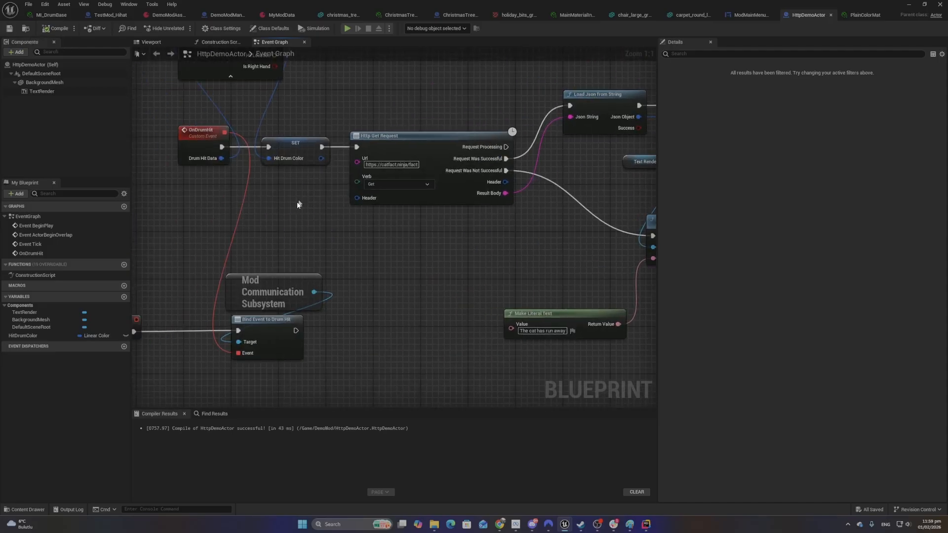
right_click_drag(278, 260, 449, 87)
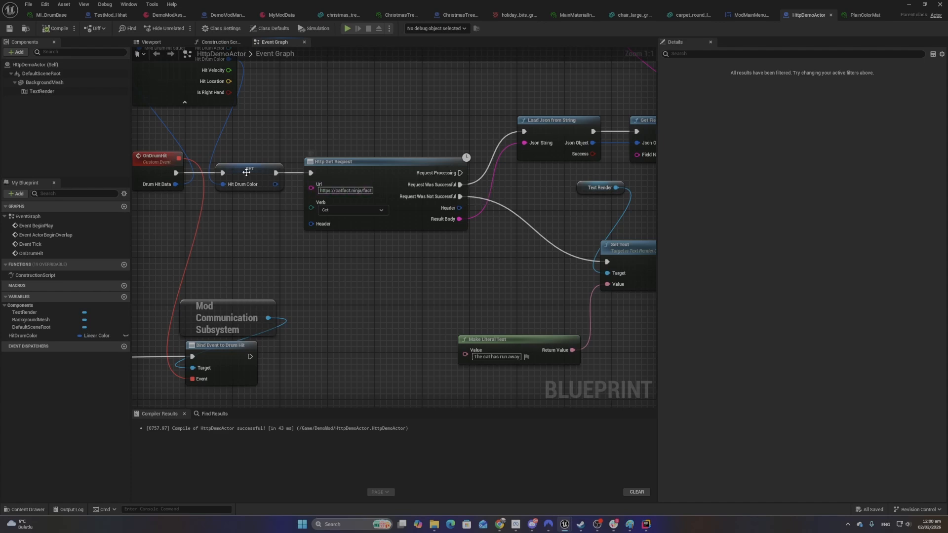
right_click_drag(499, 171, 356, 179)
left_click_drag(376, 118, 552, 308)
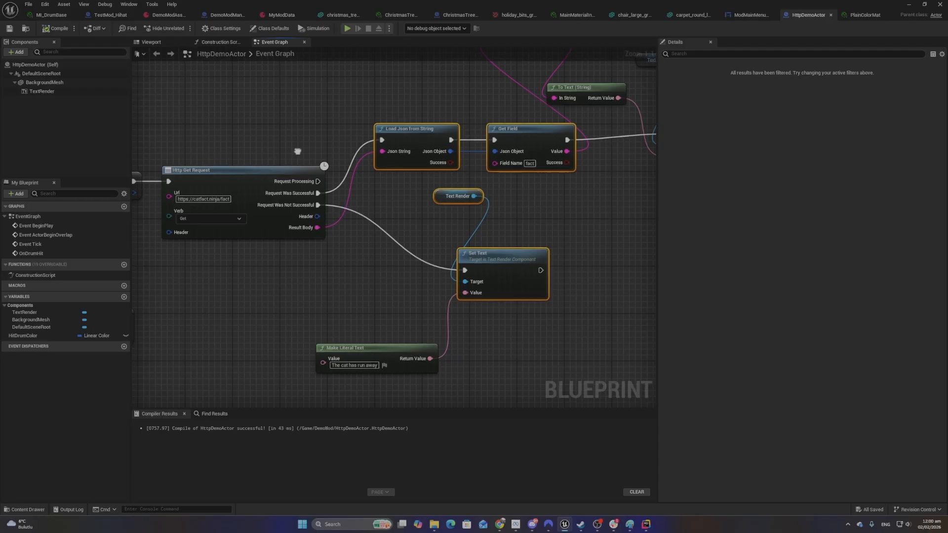
right_click_drag(301, 96, 315, 111)
left_click(375, 147)
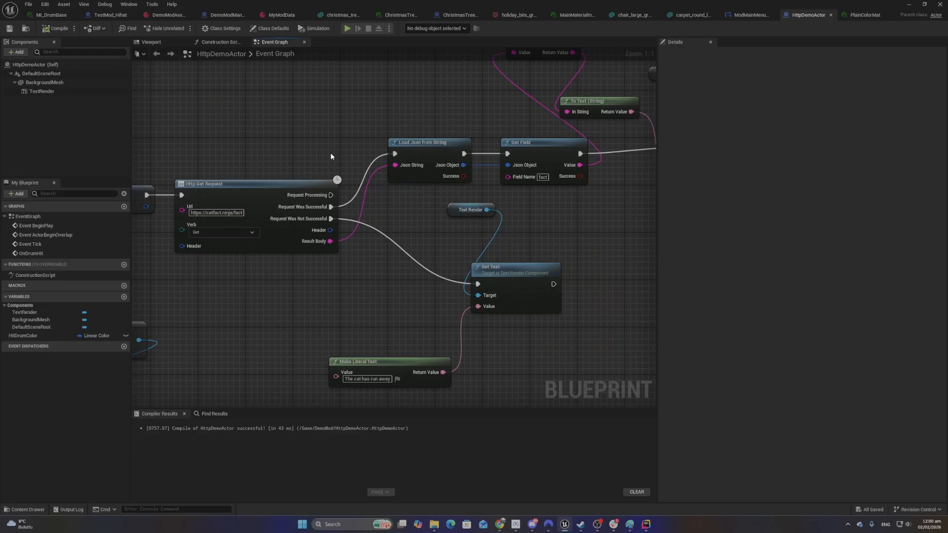
left_click_drag(355, 220, 375, 154)
left_click_drag(301, 84, 433, 306)
left_click(331, 273)
right_click_drag(318, 274, 575, 212)
left_click_drag(390, 221, 451, 326)
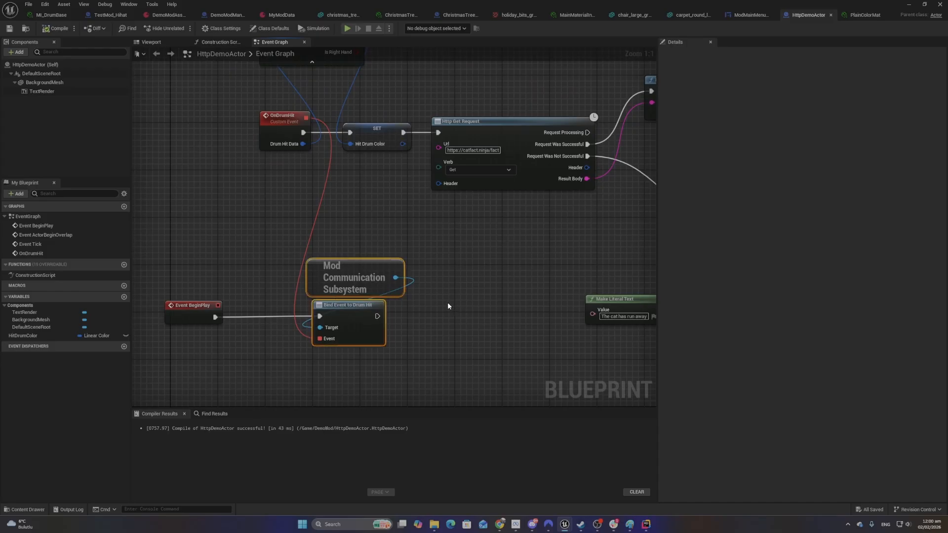
left_click(563, 248)
right_click_drag(563, 249, 326, 363)
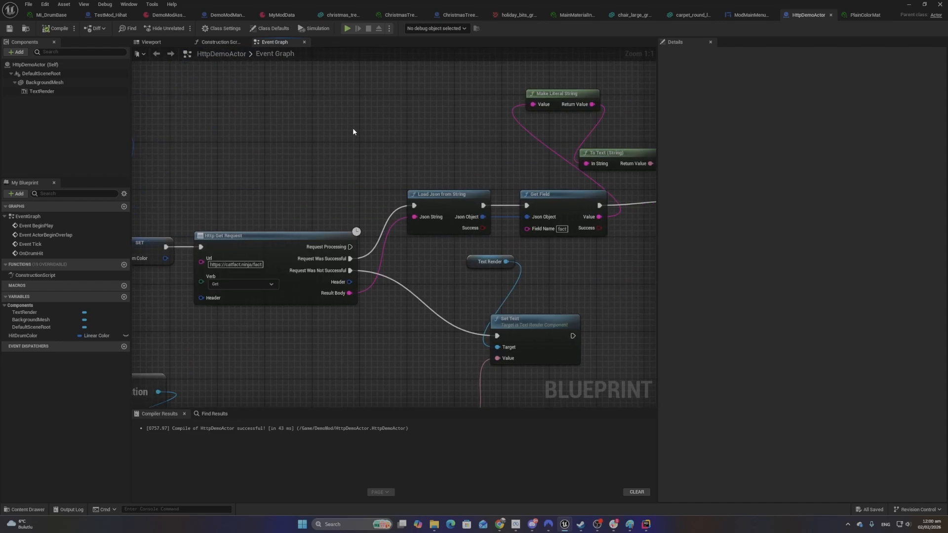
left_click_drag(353, 128, 523, 319)
left_click(542, 279)
right_click_drag(619, 272, 459, 259)
left_click_drag(257, 96, 567, 213)
left_click(475, 248)
right_click_drag(280, 227, 591, 218)
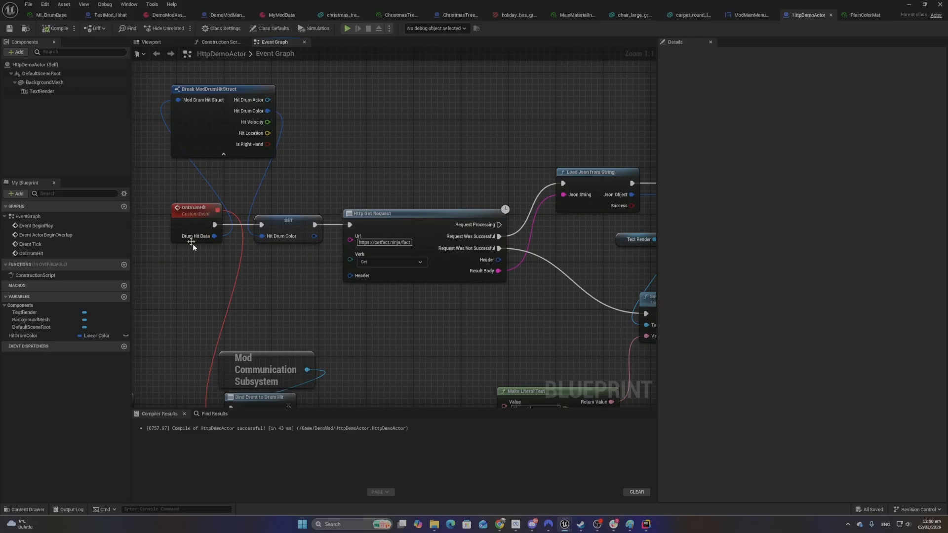
Move the Break ModDrumHitStruct, OnDrumHit and Set Hit Drum Color nodes away from Http Get Request to make room
right_click_drag(292, 278, 422, 304)
left_click_drag(455, 305, 291, 110)
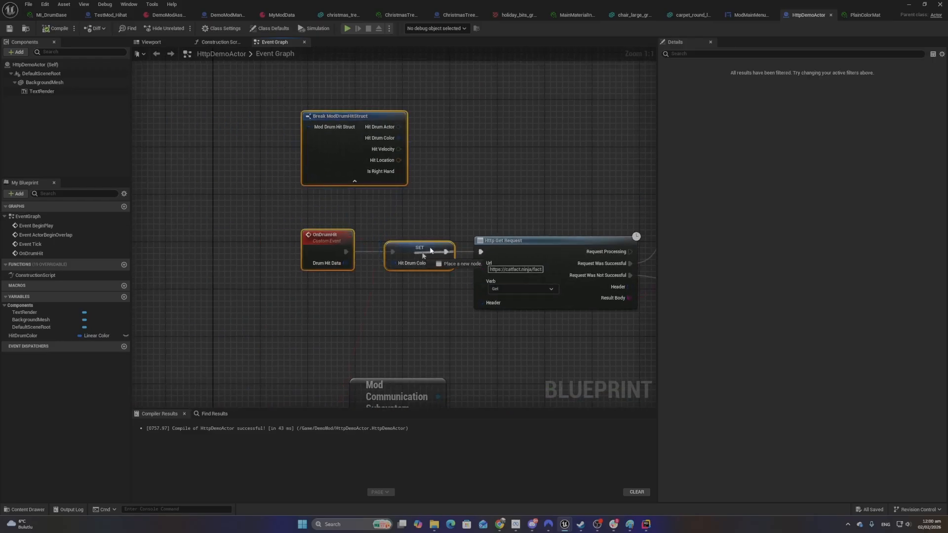
left_click_drag(430, 254, 335, 242)
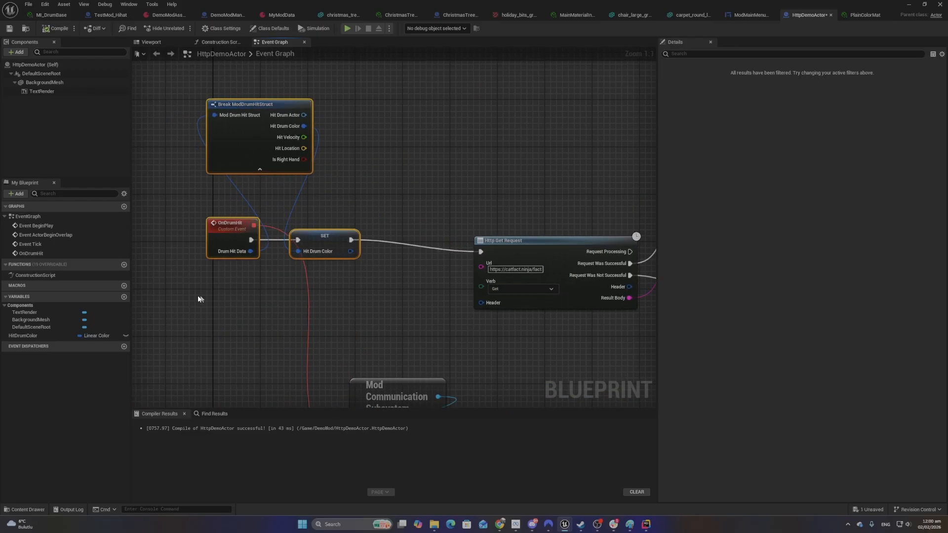
Create a Boolean variable named BlockFunc
left_click(123, 297)
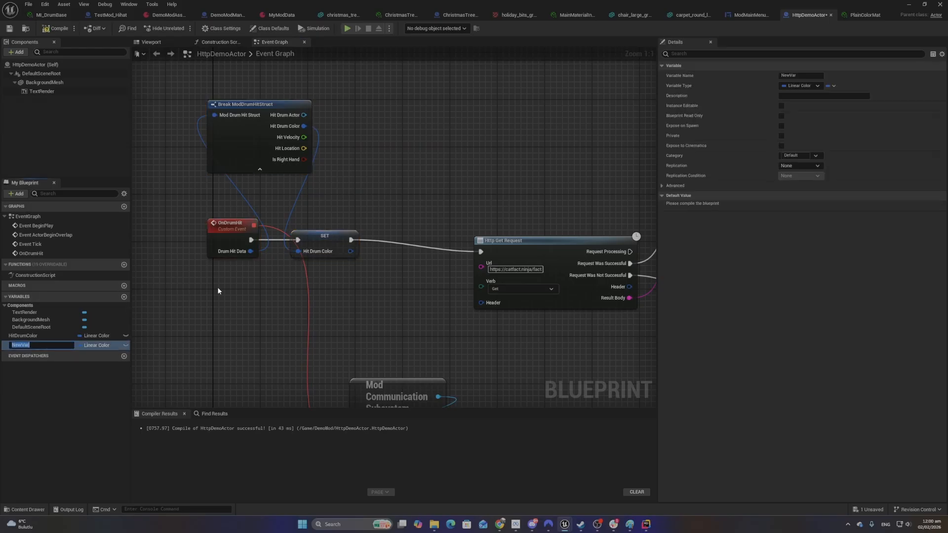
type("BlockFunc")
key("Return")
left_click(812, 86)
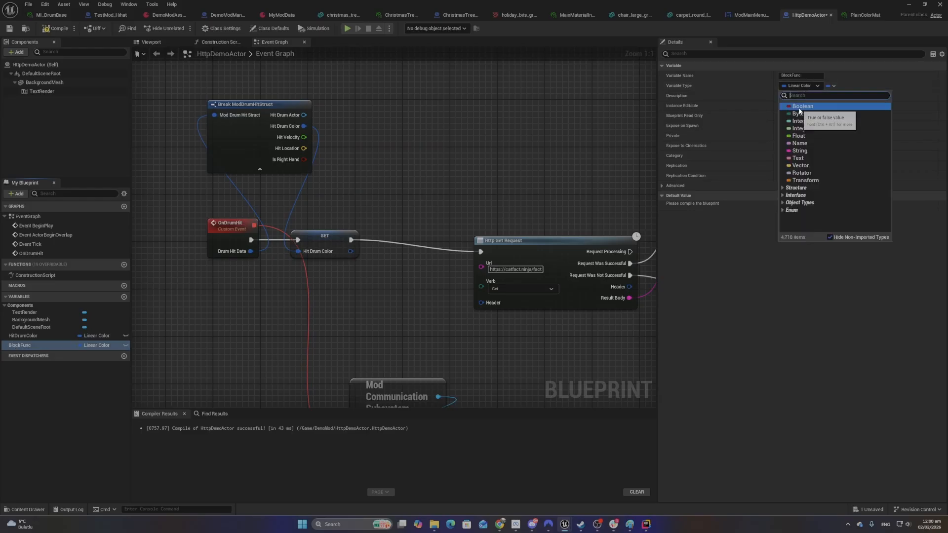
left_click(802, 107)
Insert a Set Block Func node with the value true between Set Hit Drum Color and Http Get Request
left_click_drag(45, 346, 434, 251)
left_click(438, 257)
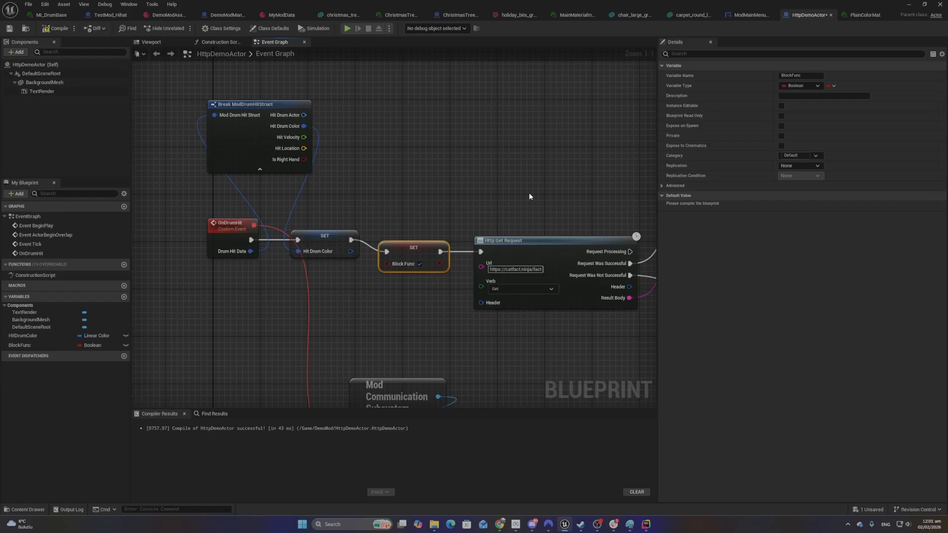
left_click(512, 177)
Insert a Set Block Func node with the value false between Request Was Not Successful and its Set Text node
right_click_drag(558, 177, 477, 46)
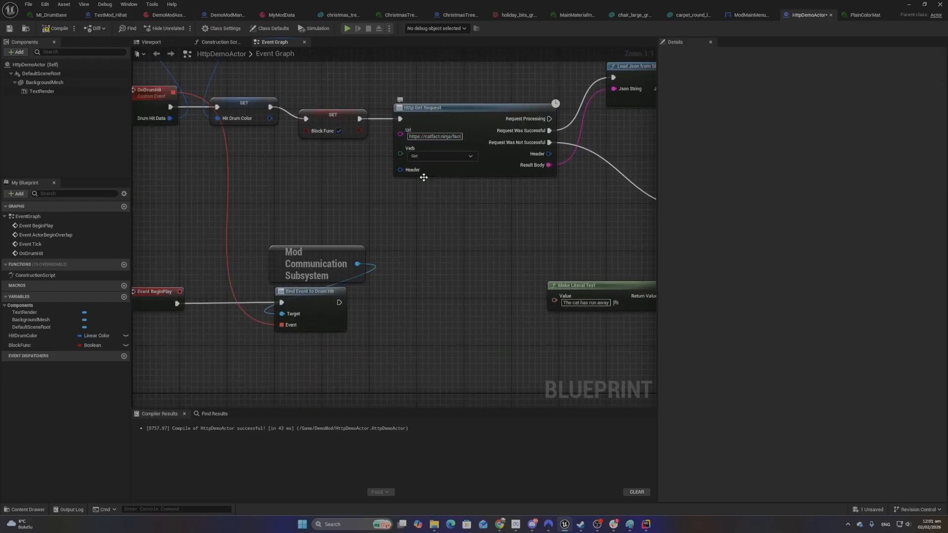
right_click_drag(478, 209, 256, 265)
right_click_drag(186, 288, 428, 247)
right_click_drag(584, 191, 324, 263)
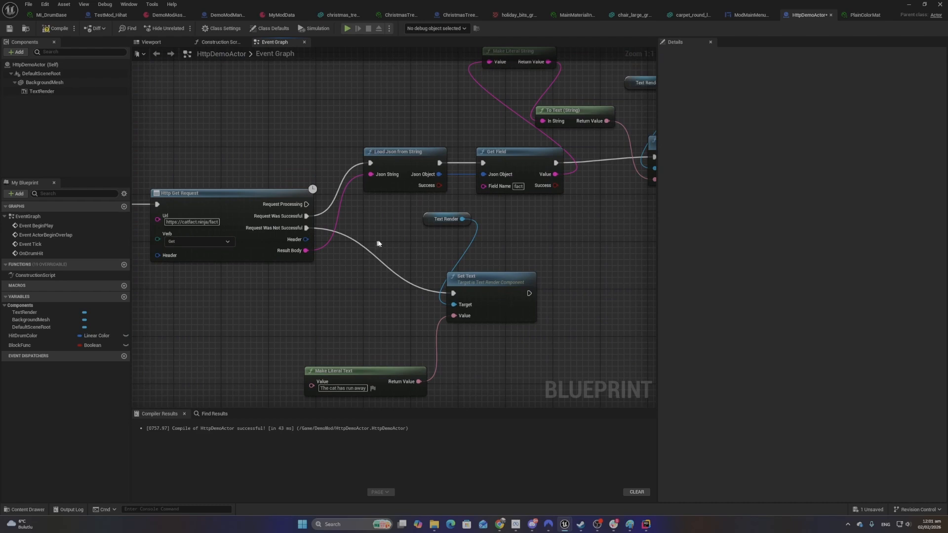
key("ctrl+v")
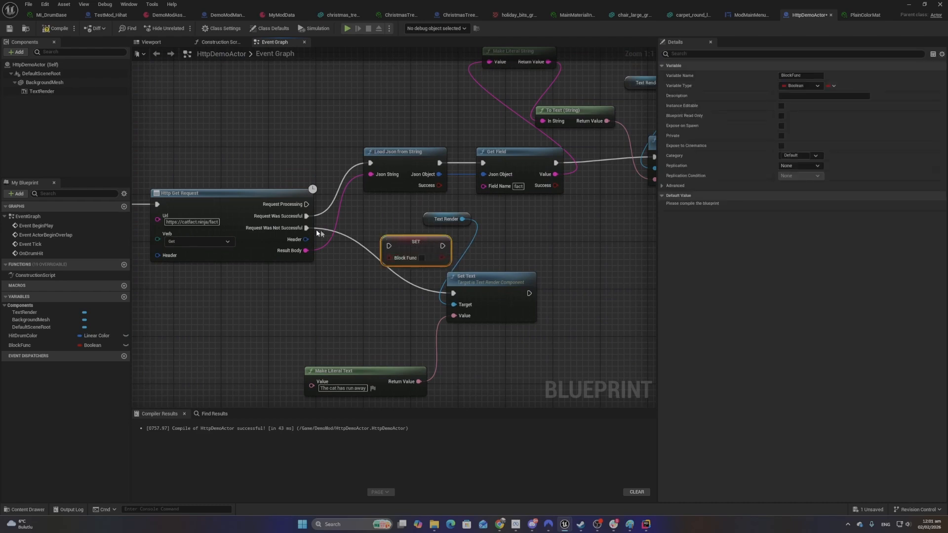
left_click_drag(306, 228, 453, 294)
Insert another false Set Block Func node between Request Was Successful and Load Json from String
key("ctrl+v")
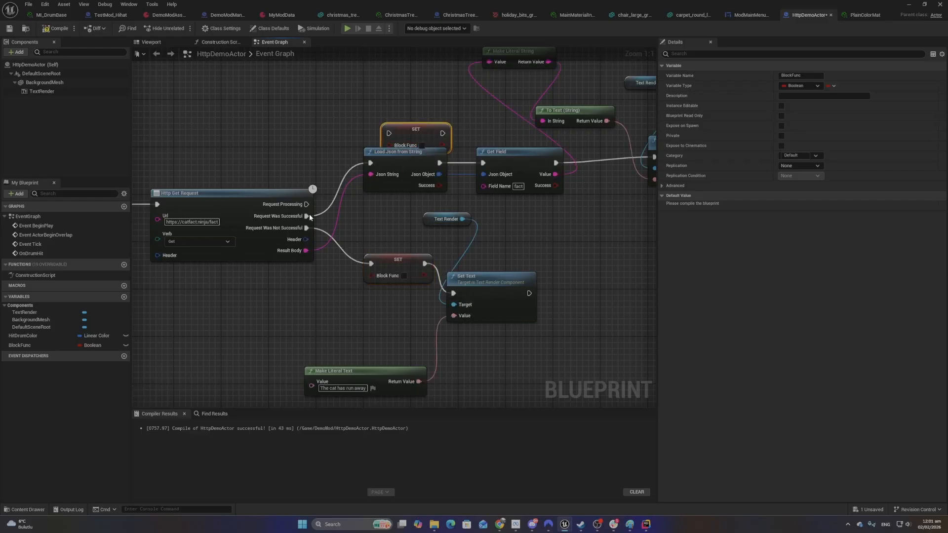
left_click_drag(307, 216, 395, 151)
left_click_drag(306, 137, 329, 155)
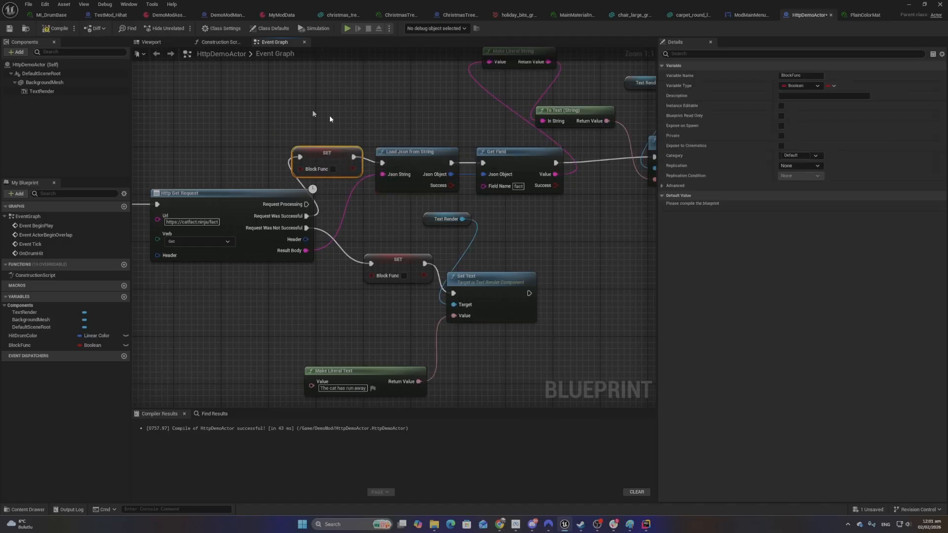
Move OnDrumHit and Set Hit Drum Color farther back, leaving a wide gap between the two nodes
right_click_drag(334, 115, 556, 125)
right_click_drag(255, 149, 465, 140)
left_click_drag(273, 169, 475, 195)
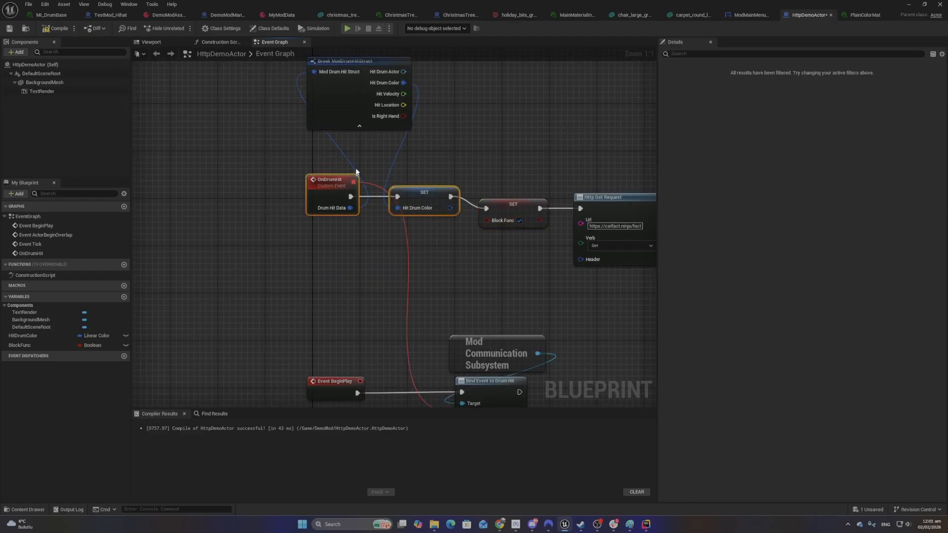
left_click_drag(348, 179, 283, 197)
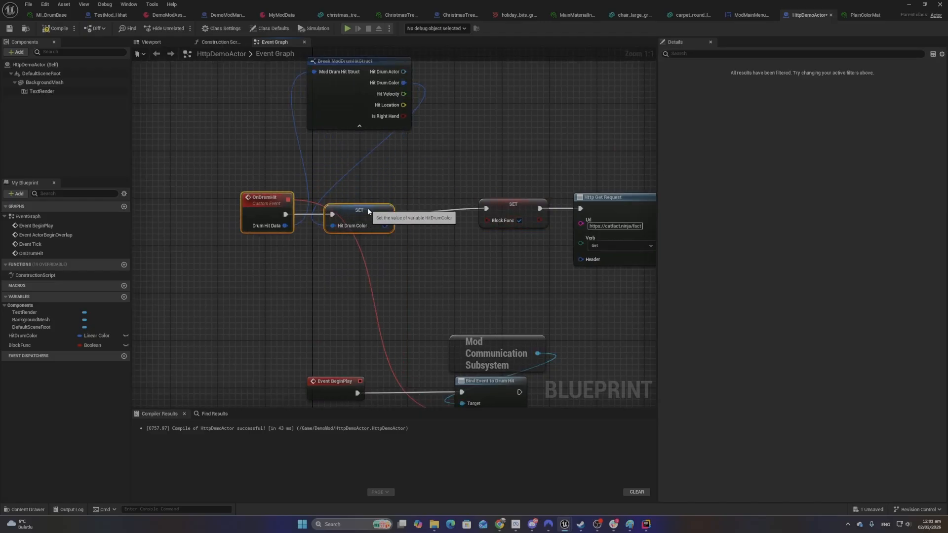
left_click(301, 266)
right_click_drag(270, 248, 430, 250)
left_click_drag(412, 215, 241, 210)
Add a Branch after OnDrumHit with Block Func as its condition, and connect its False output to Set Hit Drum Color
left_click_drag(46, 345, 356, 205)
type("bran")
key("Return")
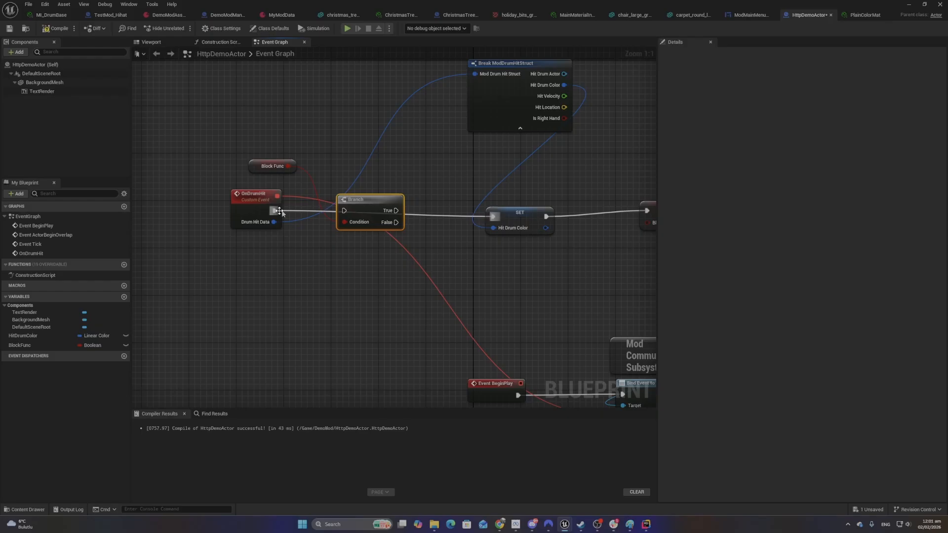
left_click_drag(279, 211, 493, 217, "ctrl")
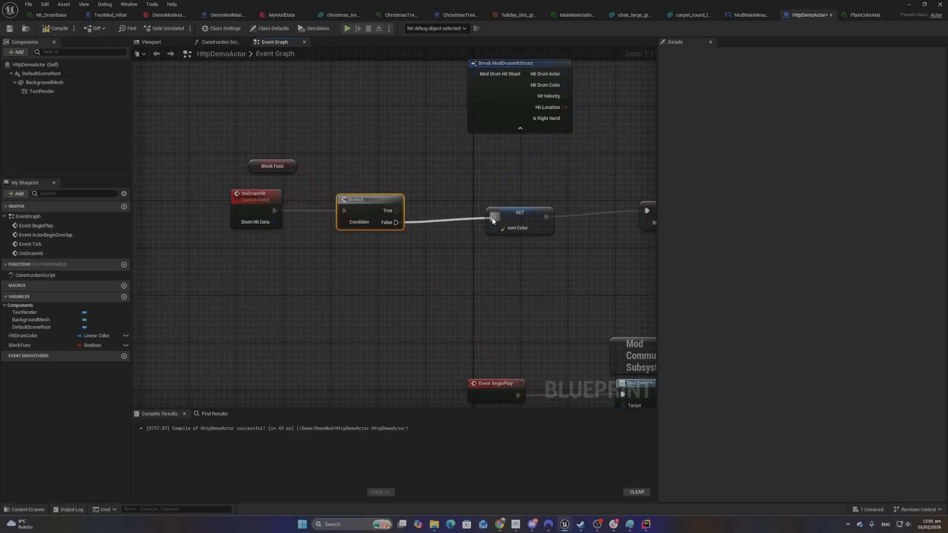
Review the Block Func check, the Branch's False path and the Set Block Func node before Http Get Request
right_click_drag(572, 177, 346, 184)
right_click_drag(475, 179, 630, 173)
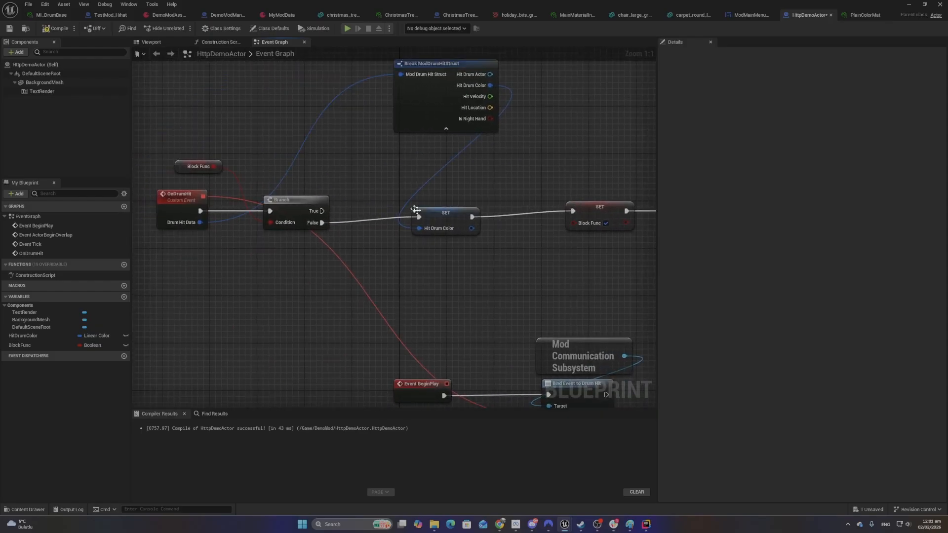
right_click_drag(543, 199, 559, 187)
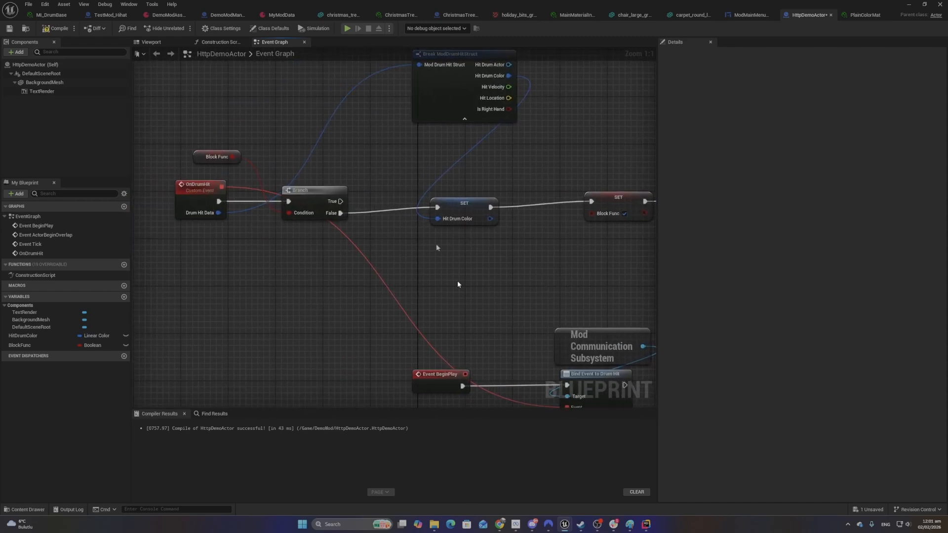
right_click_drag(437, 248, 433, 237)
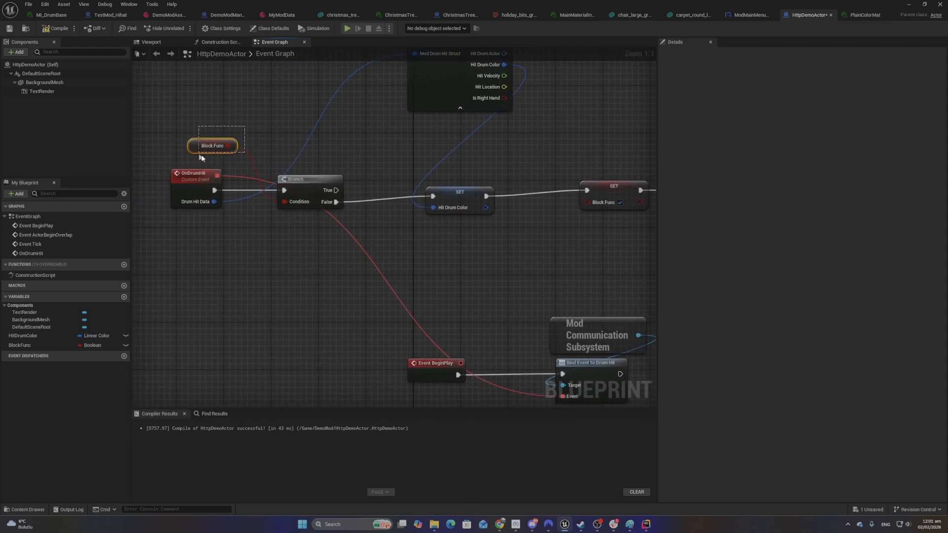
left_click_drag(200, 155, 201, 156)
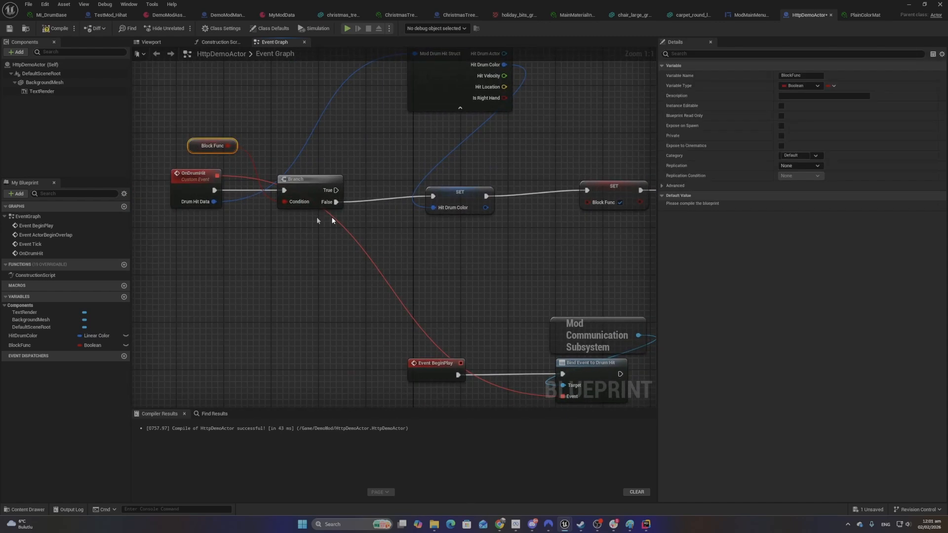
right_click_drag(535, 228, 369, 225)
left_click_drag(437, 129, 458, 270)
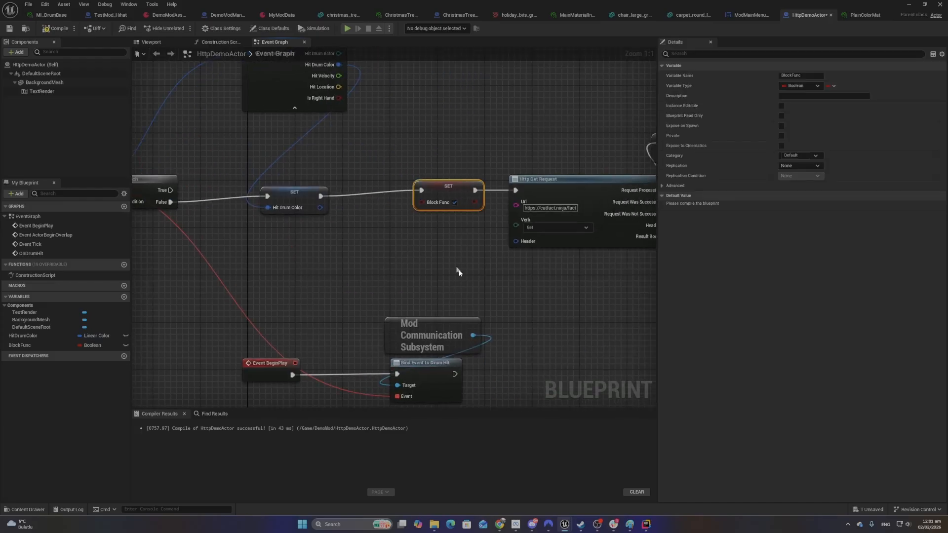
right_click_drag(469, 272, 479, 214)
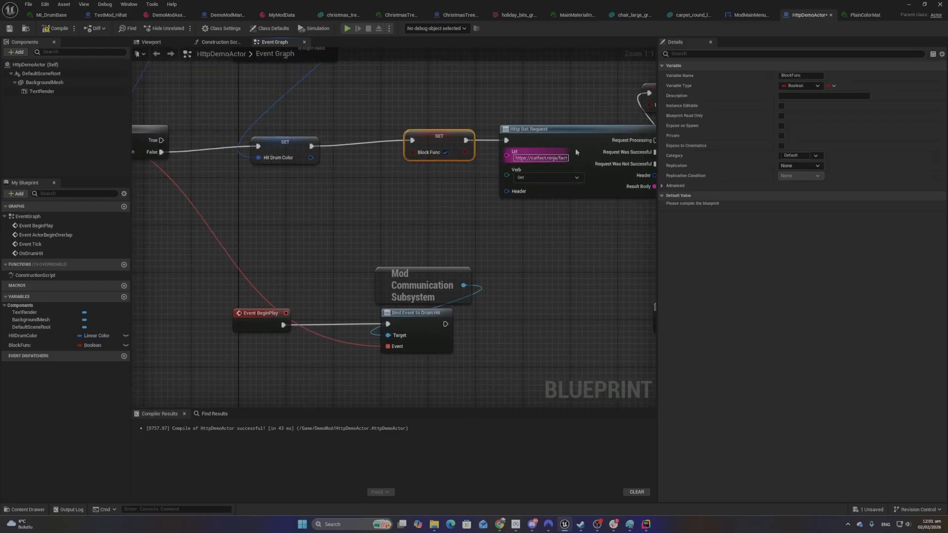
Review the event chain from the Block Func check through Http Get Request to both Set Block Func nodes that clear the flag
right_click_drag(576, 148, 173, 184)
left_click_drag(317, 84, 519, 212)
right_click_drag(328, 290, 539, 245)
left_click(293, 143)
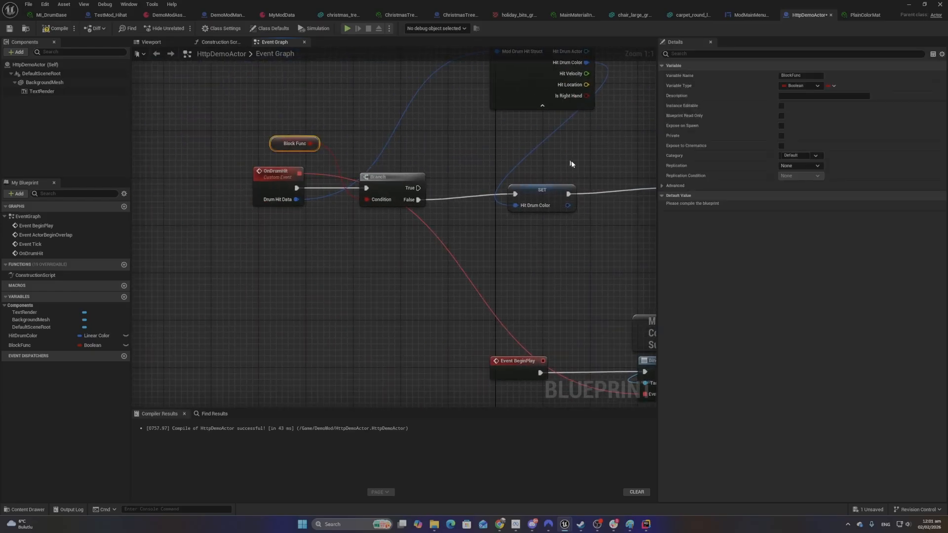
right_click_drag(477, 152, 20, 155)
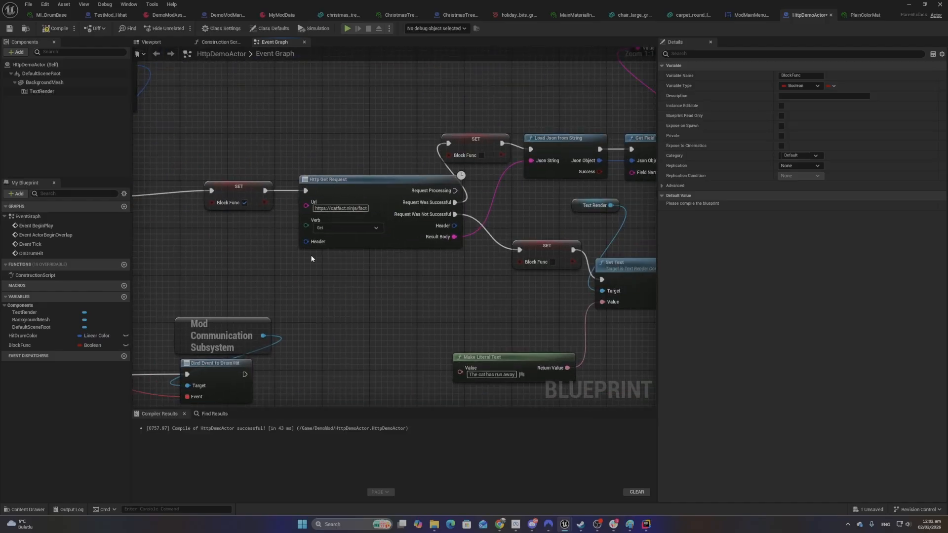
left_click(331, 123)
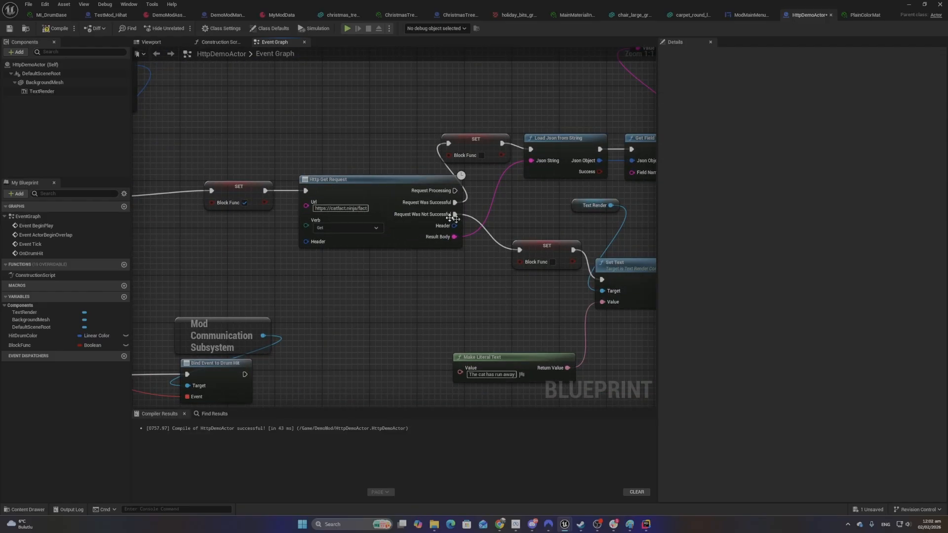
mouse_move(496, 258)
right_mouse_down()
mouse_move(378, 268)
mouse_move(492, 260)
right_mouse_up()
right_click_drag(277, 316, 652, 278)
right_click_drag(456, 184, 313, 197)
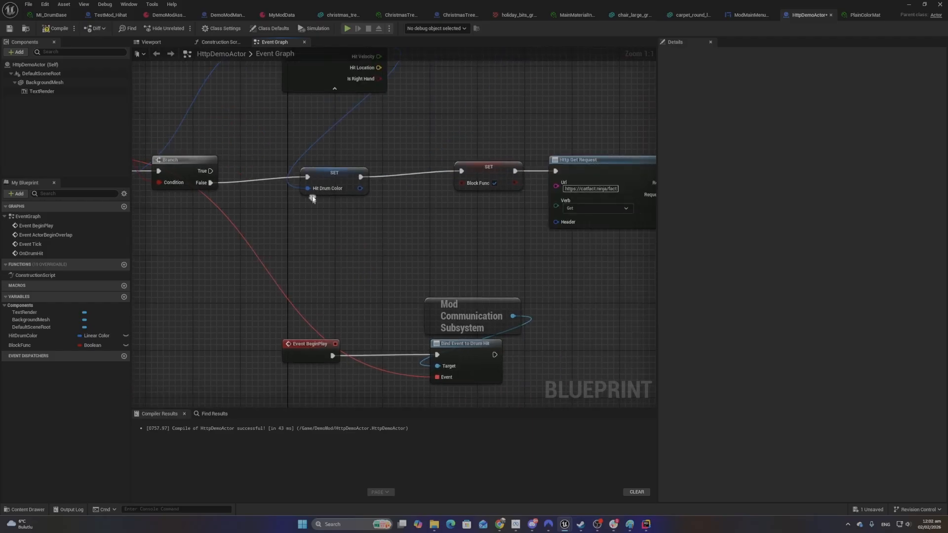
Compile the blueprint, and move Set Hit Drum Color and the Set Block Func node after it closer to the Branch
left_click(59, 29)
left_click(9, 30)
right_click_drag(182, 185, 277, 219)
left_click(279, 191)
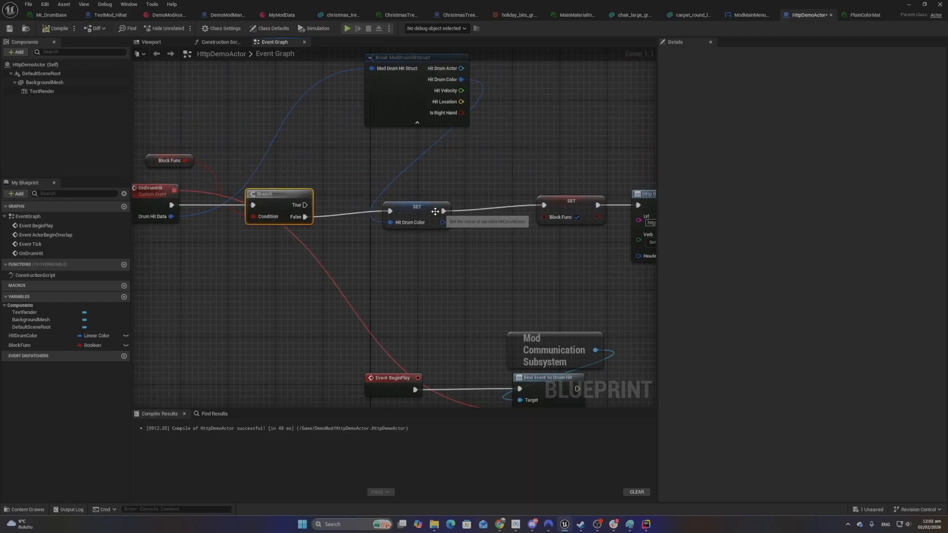
left_click_drag(431, 214, 395, 220)
left_click(395, 242)
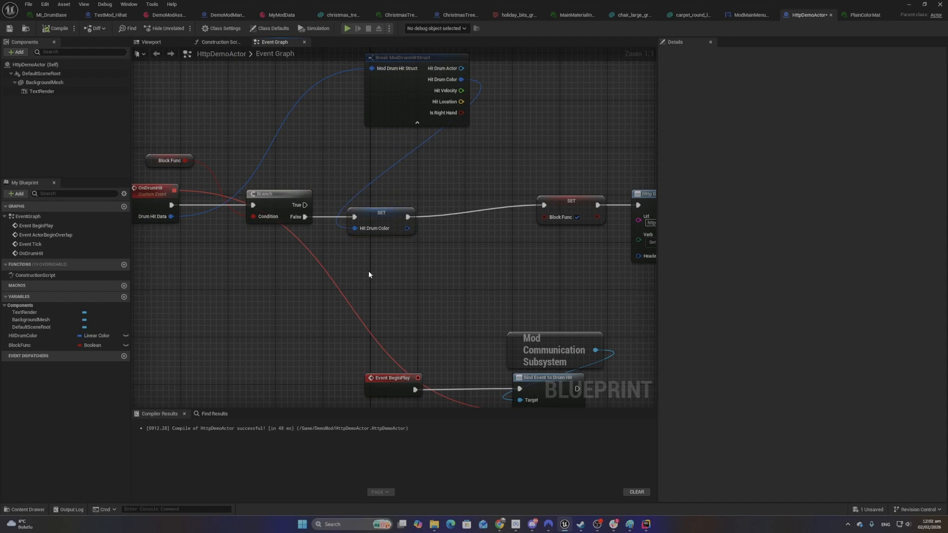
left_click_drag(568, 203, 526, 214)
Move Http Get Request together with its success and failure nodes closer to the preceding Set Block Func node
right_click_drag(471, 147, 378, 157)
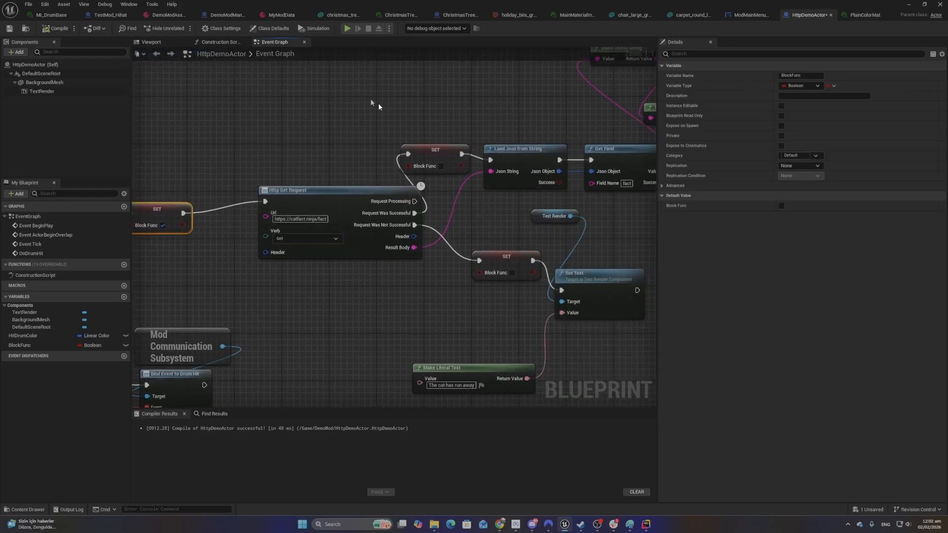
right_click_drag(368, 112, 280, 134)
scroll(280, 136, "down", 2)
left_click_drag(234, 92, 588, 280)
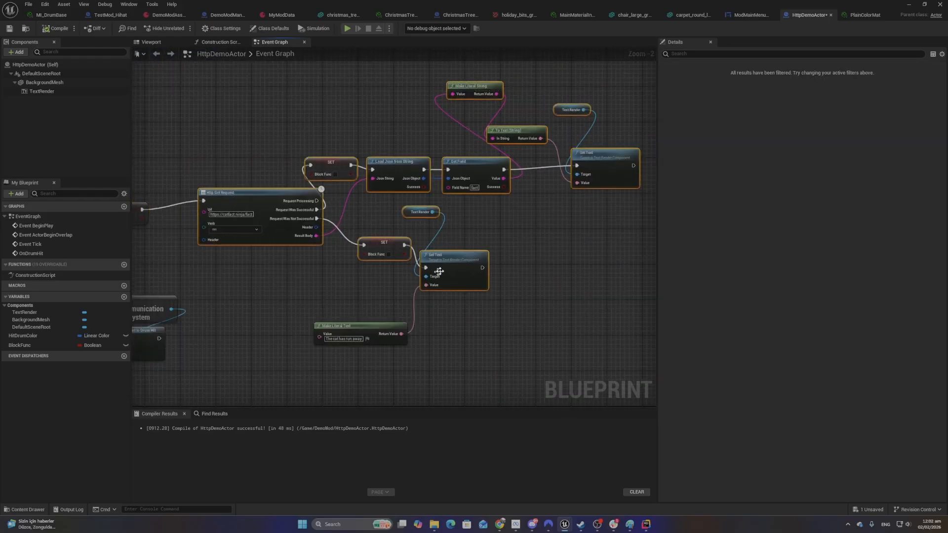
left_click_drag(463, 269, 448, 280)
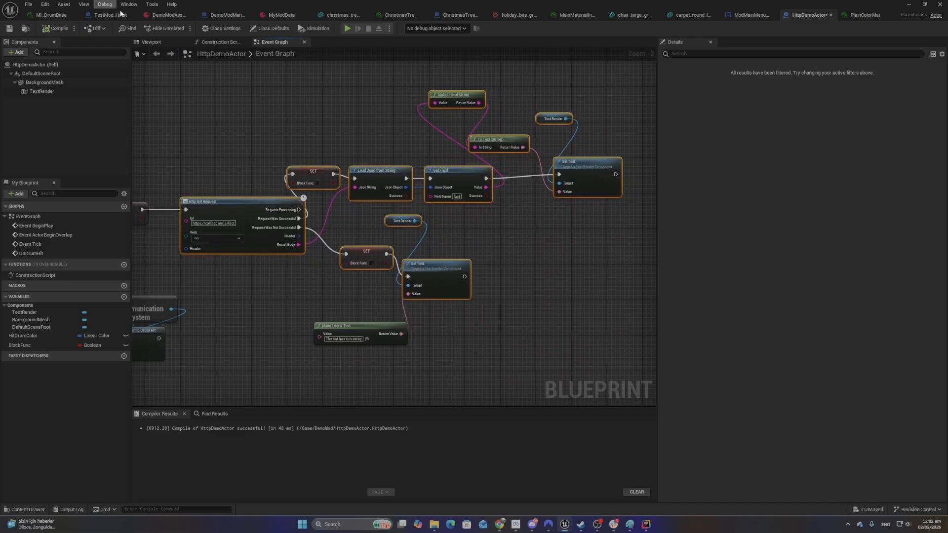
left_click(150, 42)
left_click(269, 42)
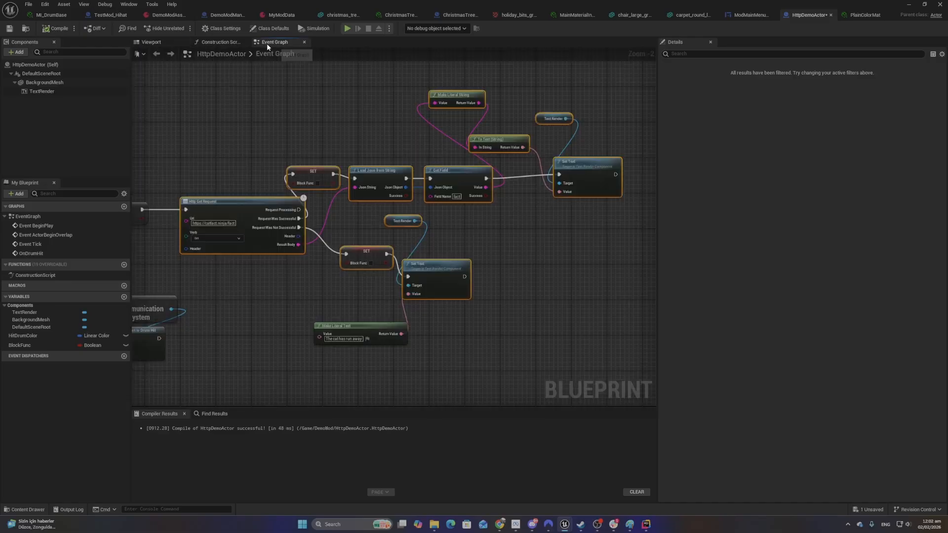
scroll(429, 153, "up", 2)
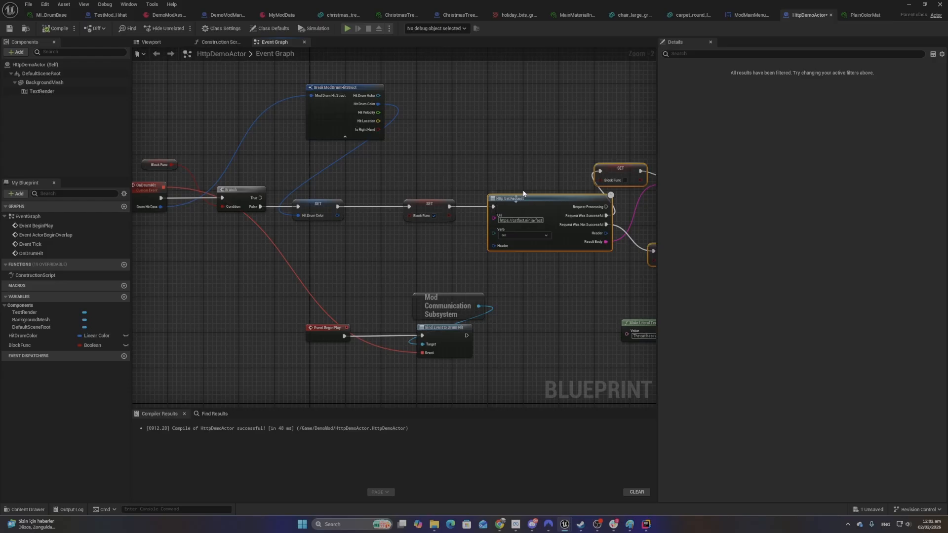
Move the Event BeginPlay, Mod Communication Subsystem and Bind Event to Drum Hit nodes well below OnDrumHit, and save the blueprint
right_click_drag(545, 169, 143, 191)
right_click_drag(235, 302, 626, 154)
left_click_drag(281, 171, 253, 259)
right_click_drag(284, 148, 429, 257)
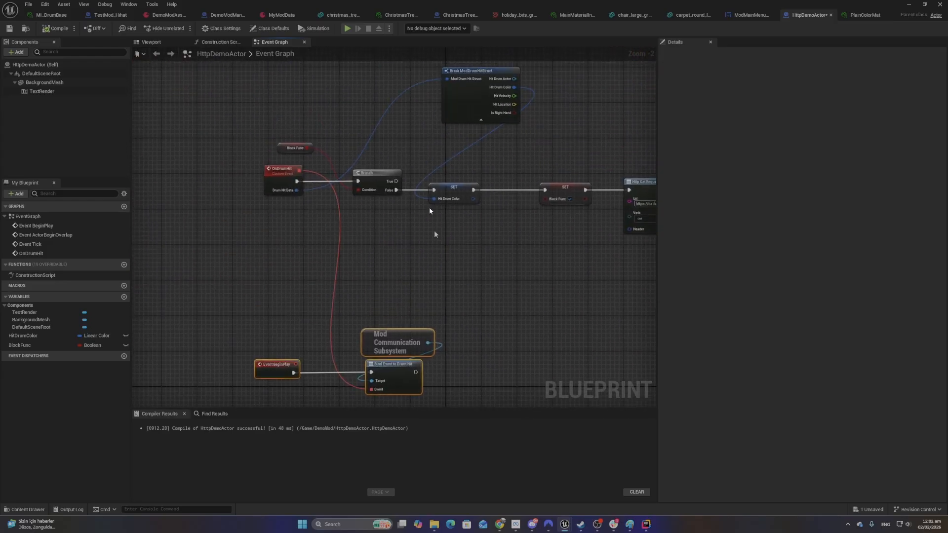
left_click_drag(545, 124, 529, 142)
right_click_drag(285, 151, 273, 163)
left_click_drag(323, 110, 525, 195)
left_click_drag(214, 157, 431, 271)
left_click(460, 213)
left_click_drag(351, 101, 534, 198)
left_click(473, 319)
right_click_drag(472, 319, 371, 279)
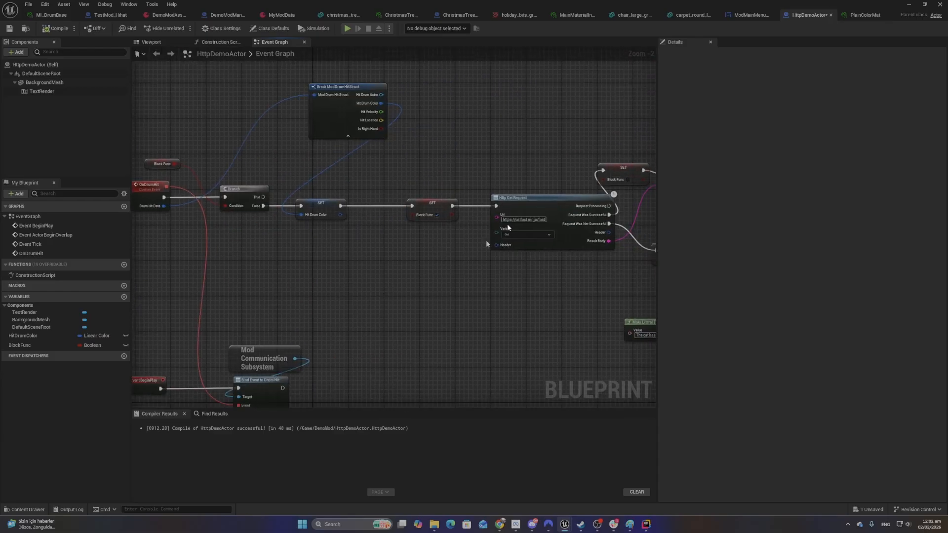
left_click(16, 28)
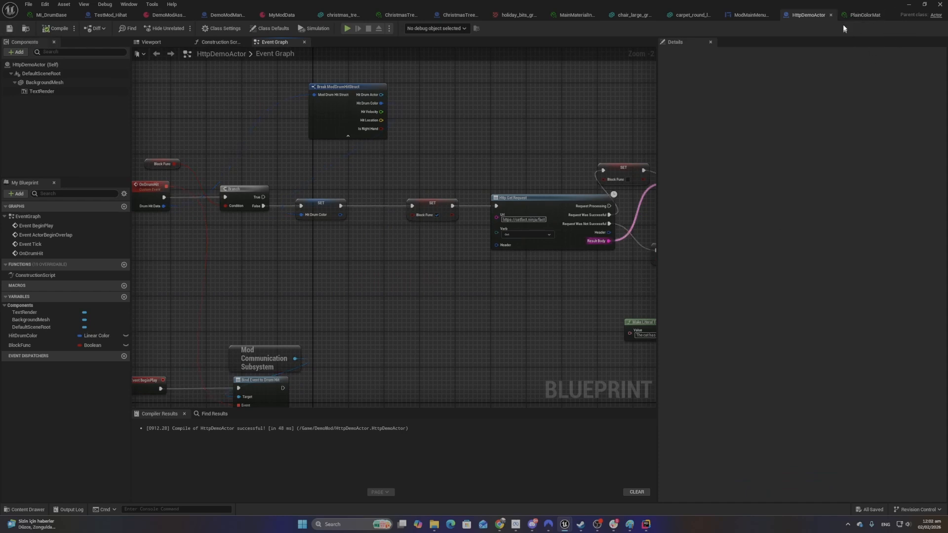
Examine the Tint parameter of the PlainColorMat material and return to the HttpDemoActor event graph
left_click(860, 14)
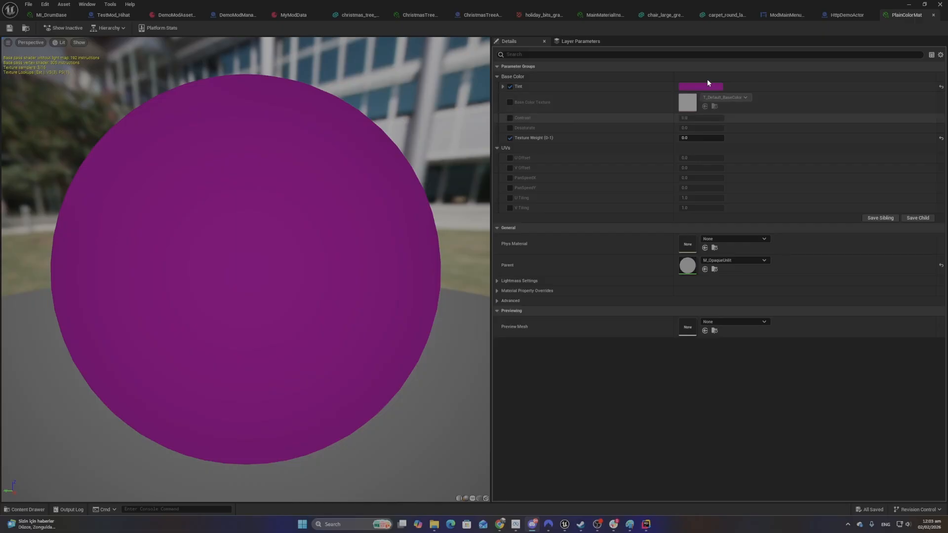
left_click(909, 5)
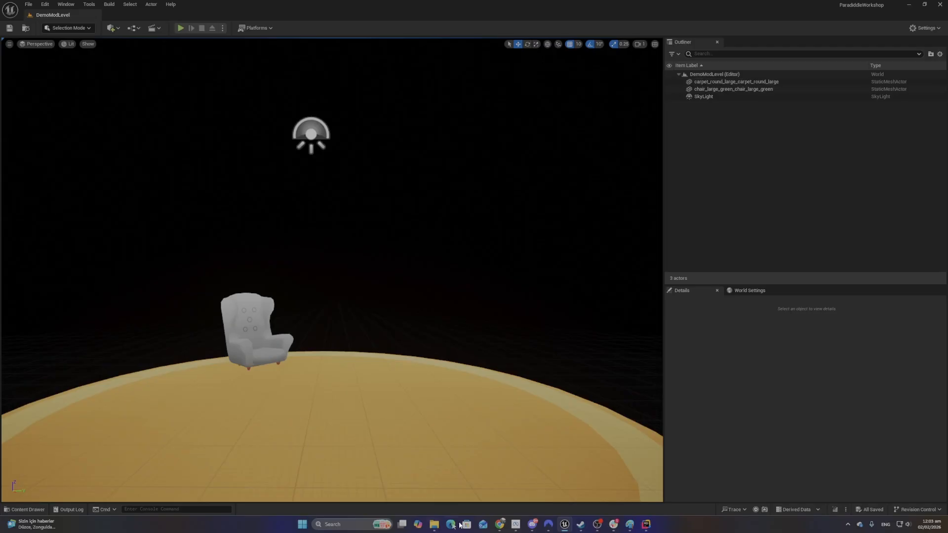
mouse_move(565, 524)
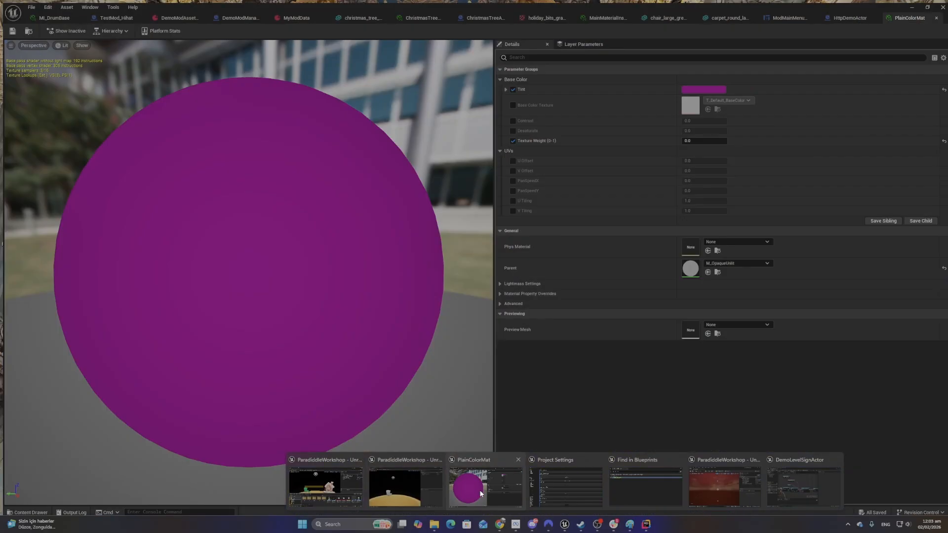
left_click(485, 487)
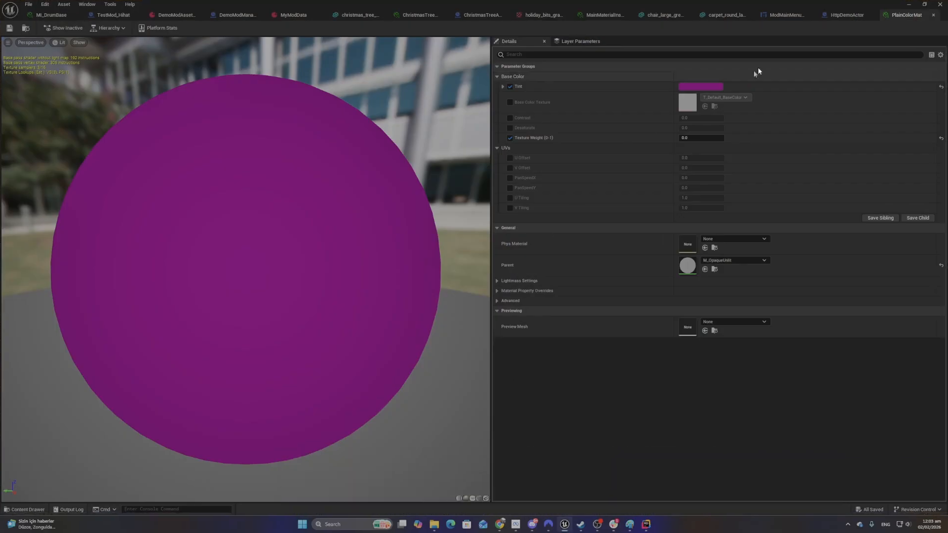
left_click(846, 15)
right_click_drag(396, 221, 556, 165)
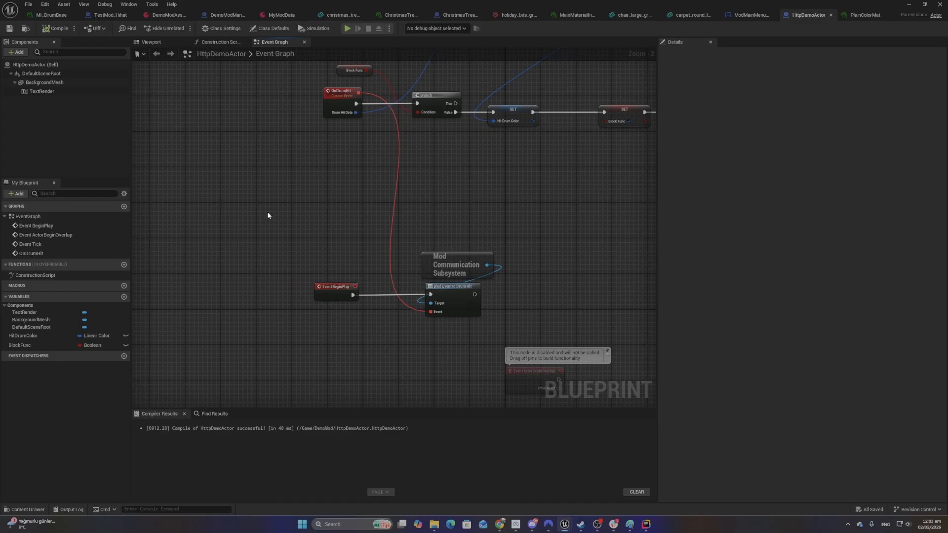
scroll(227, 201, "up", 2)
right_click_drag(226, 201, 160, 197)
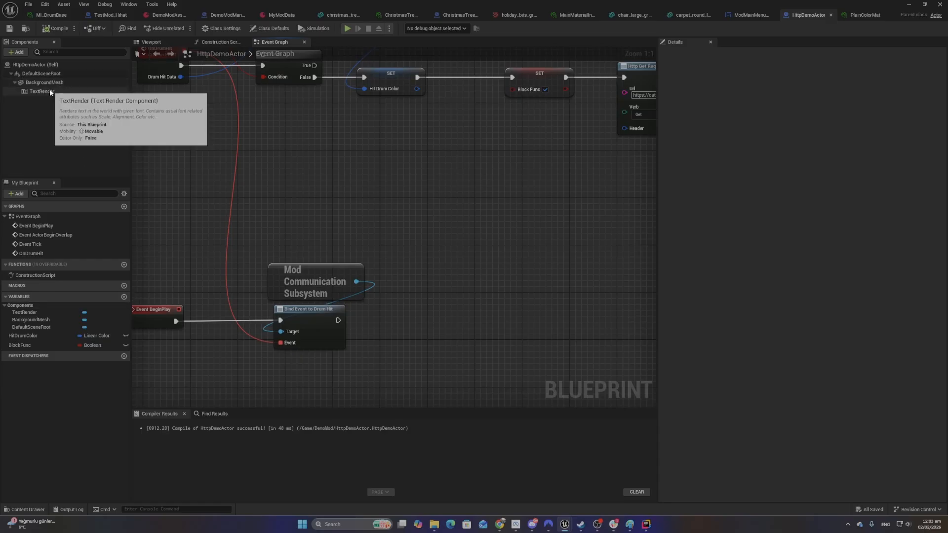
left_click_drag(43, 91, 374, 226)
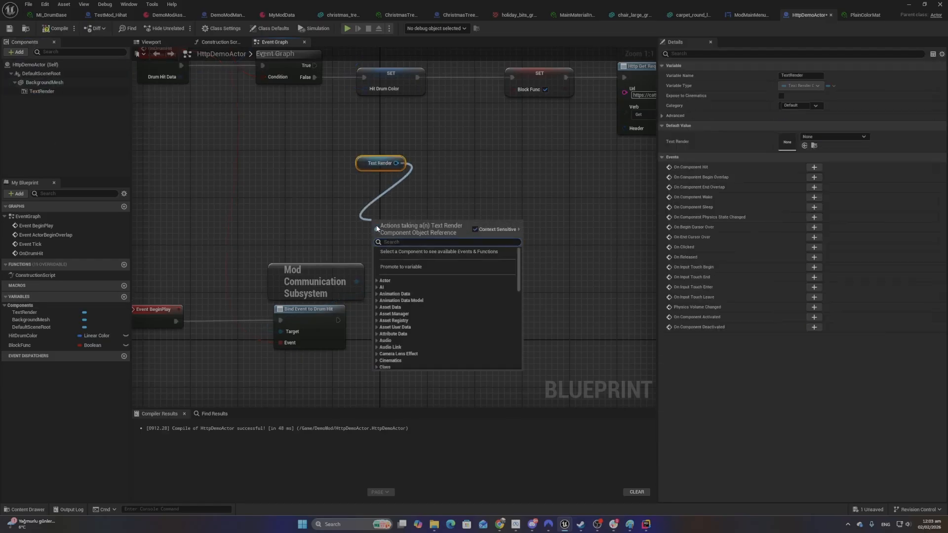
type("get mate")
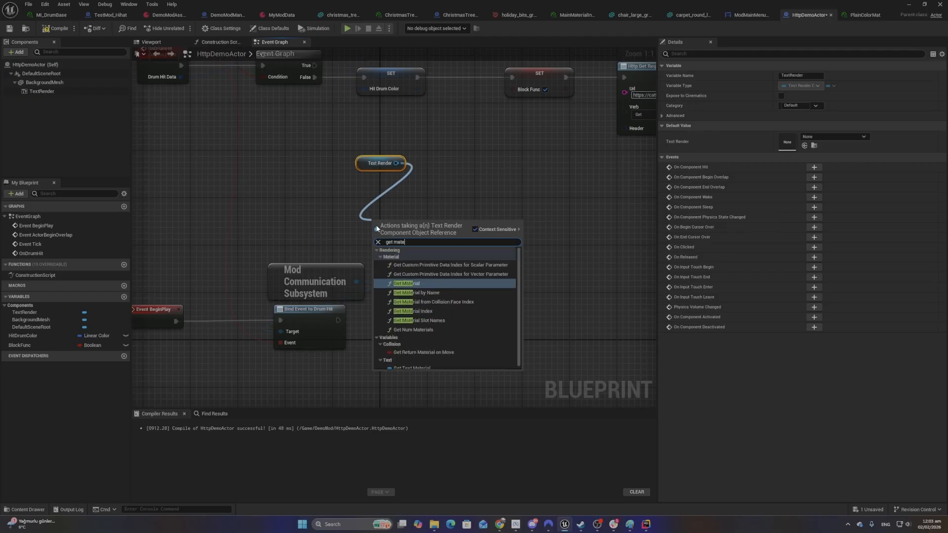
left_click_drag(361, 140, 465, 194)
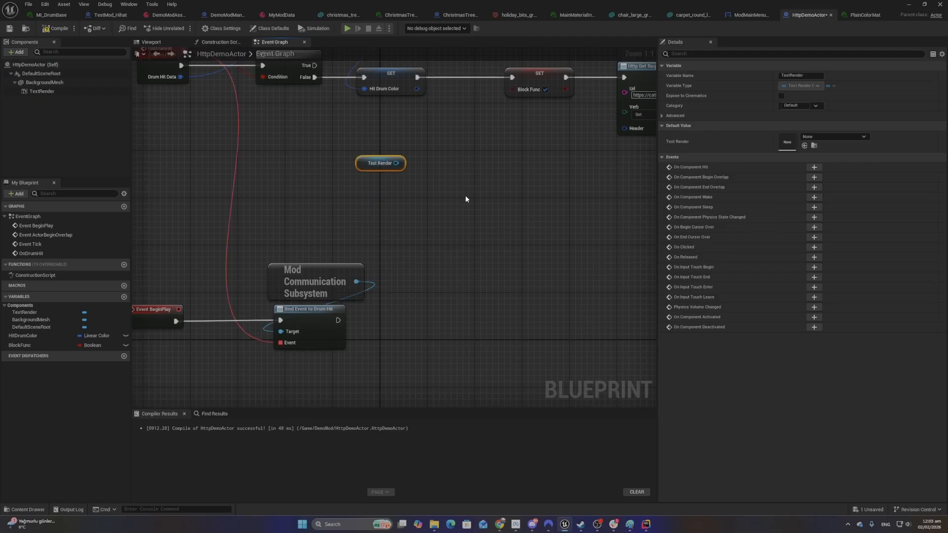
key("Delete")
Add a BackgroundMesh reference to the event graph below the Branch, and check which material the mesh component uses
left_click_drag(38, 82, 324, 210)
left_click(343, 131)
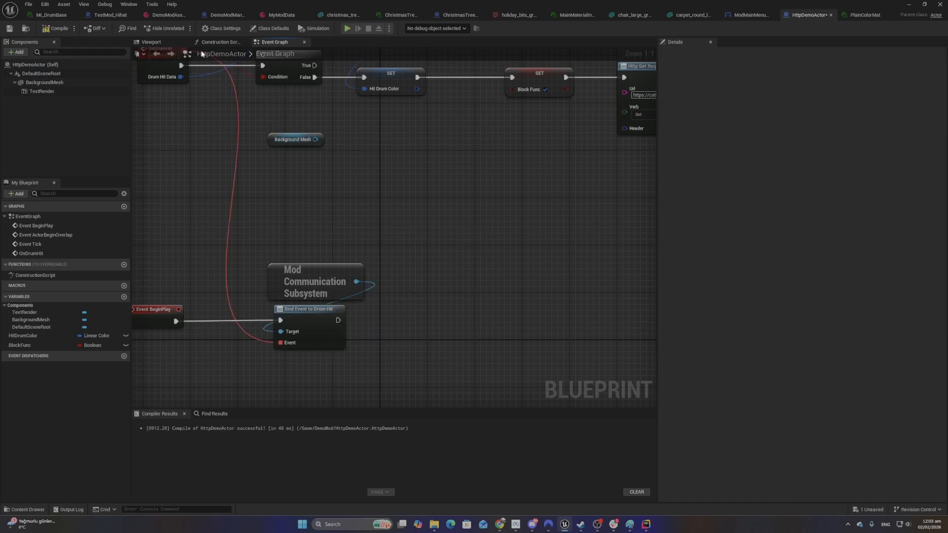
left_click(151, 42)
left_click(43, 82)
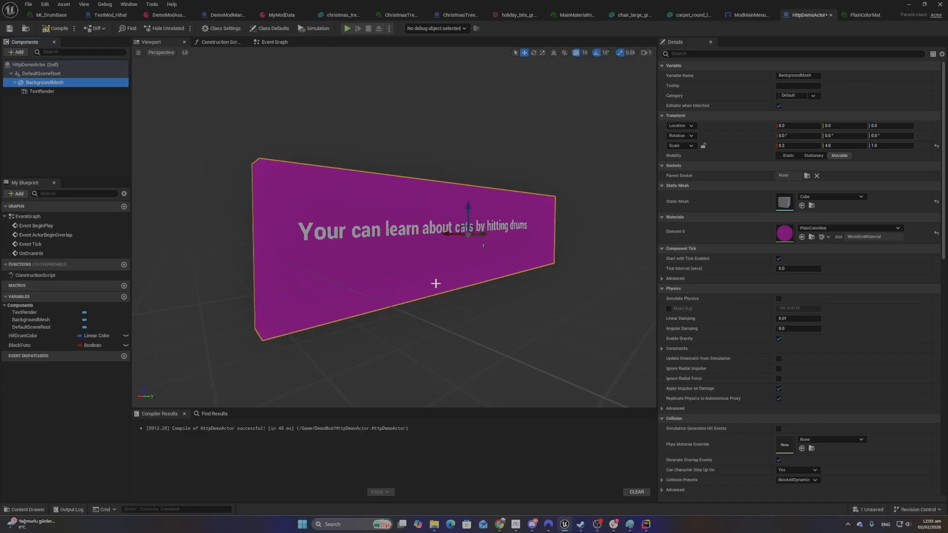
left_click(275, 42)
Add a Get Material node targeting the Background Mesh reference
left_click_drag(314, 139, 308, 203)
type("get")
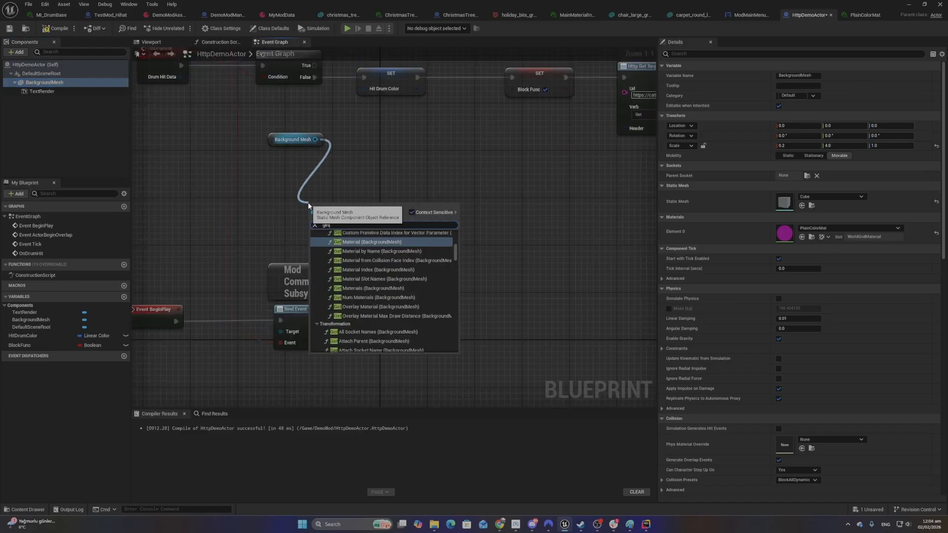
type(" materi")
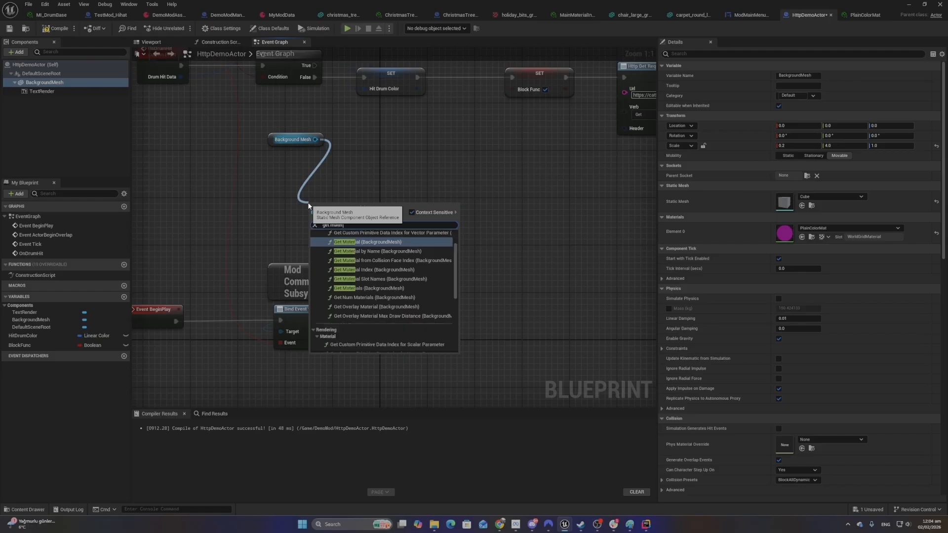
type("al")
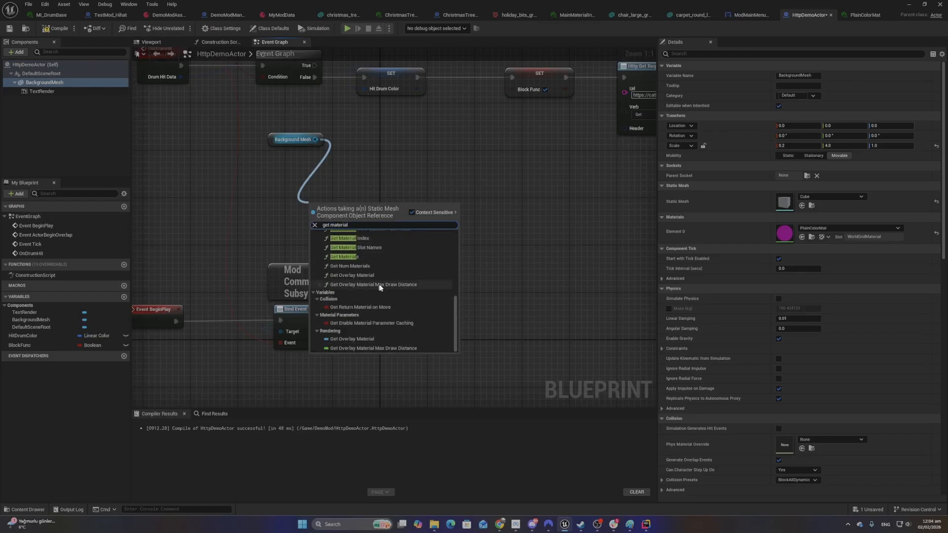
left_click(356, 246)
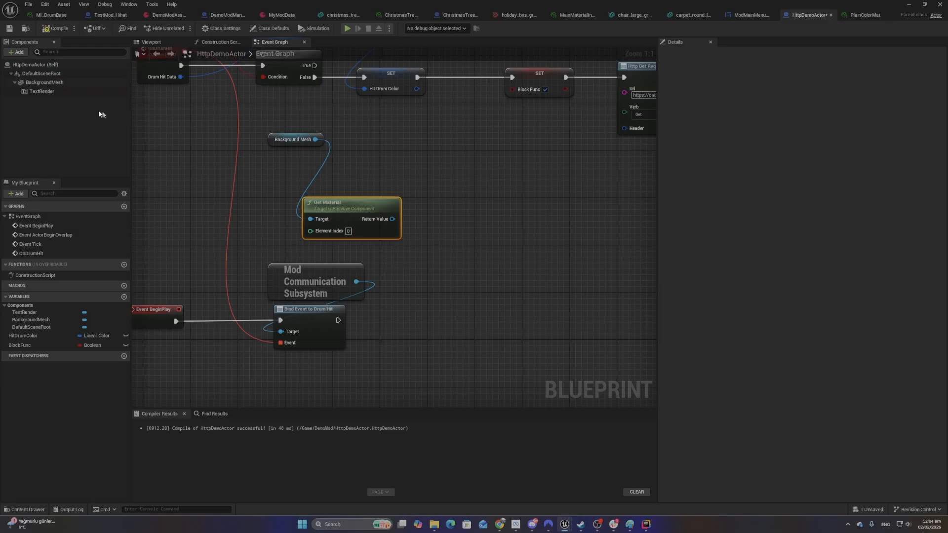
Check the BackgroundMesh component's material slot, and move the Background Mesh reference to just above Get Material
left_click(59, 84)
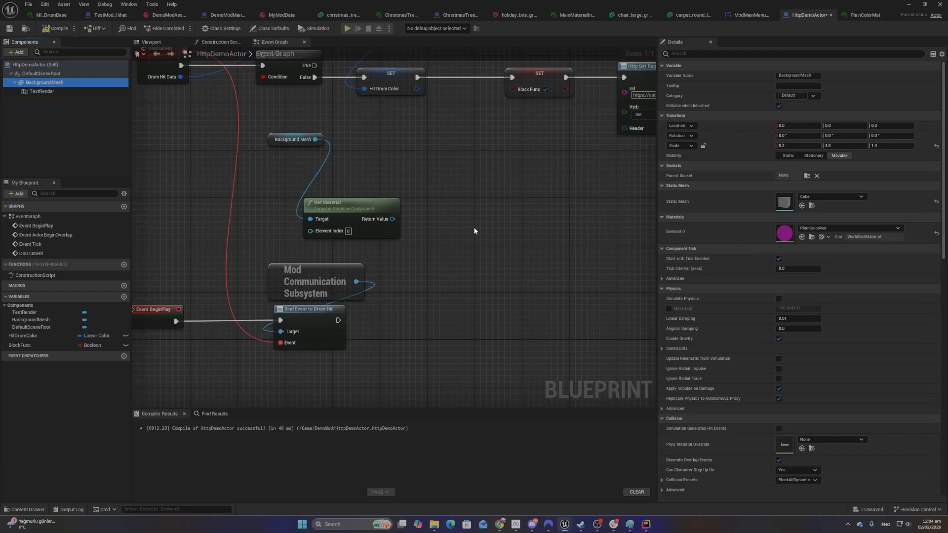
left_click(302, 153)
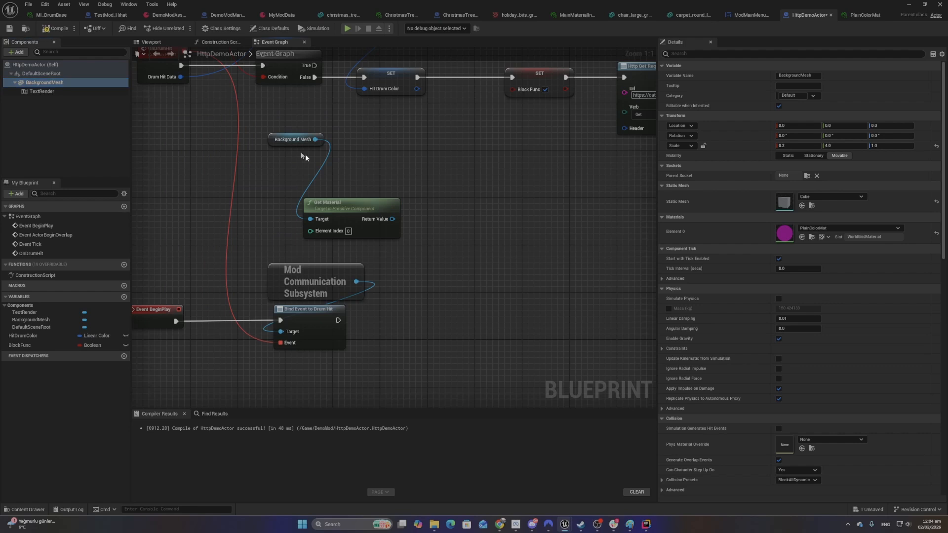
left_click(298, 141)
left_click_drag(316, 141, 372, 190)
left_click(360, 200)
left_click(473, 202)
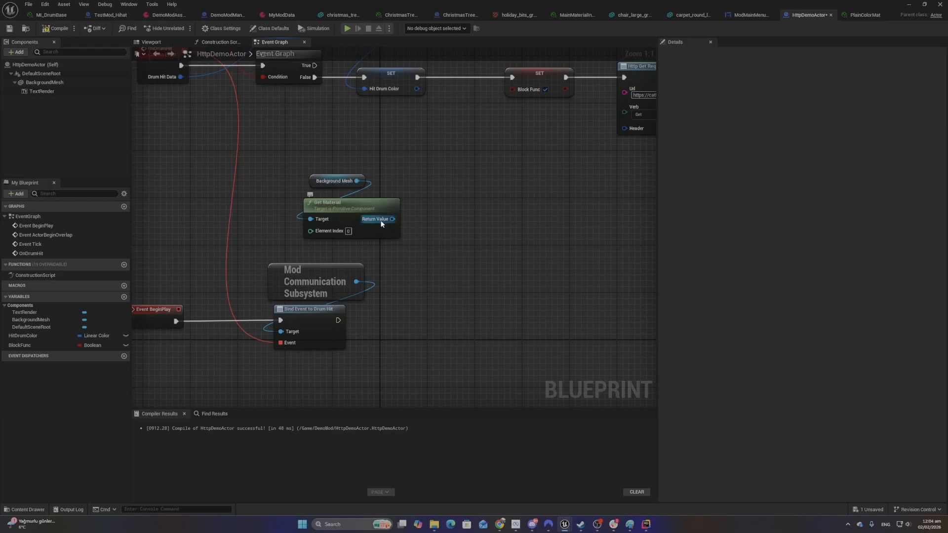
Add a Create Dynamic Material Instance node to the event graph near Bind Event to Drum Hit
left_click_drag(381, 219, 459, 271)
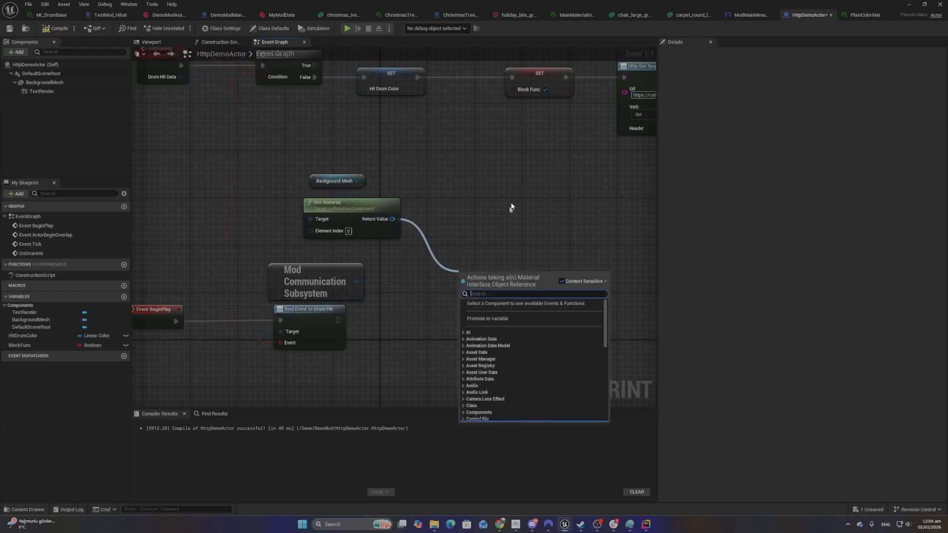
left_click(512, 211)
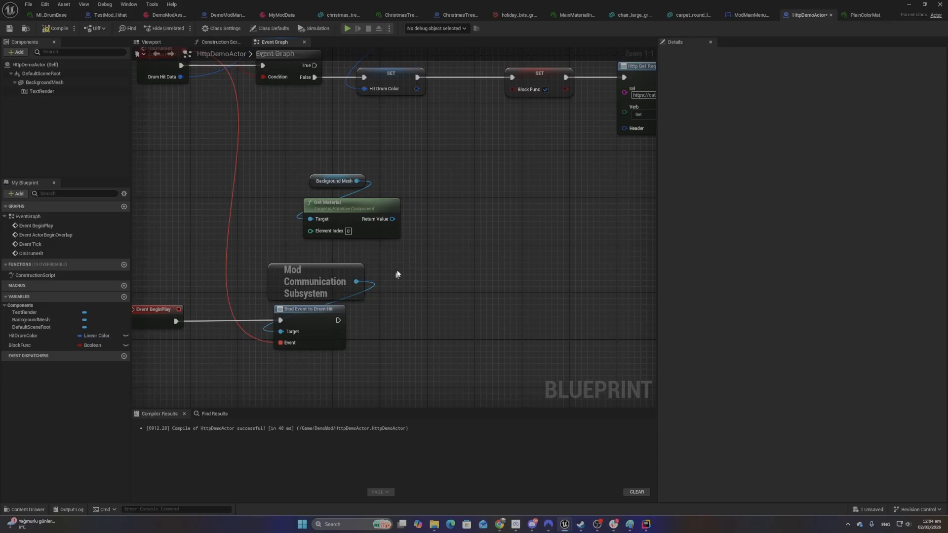
right_click(437, 295)
type("c")
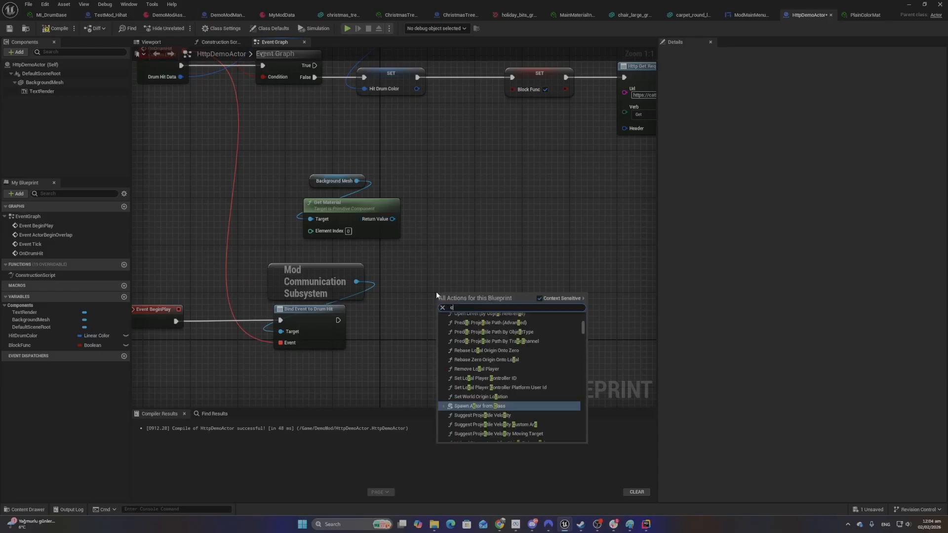
type("reate dyn")
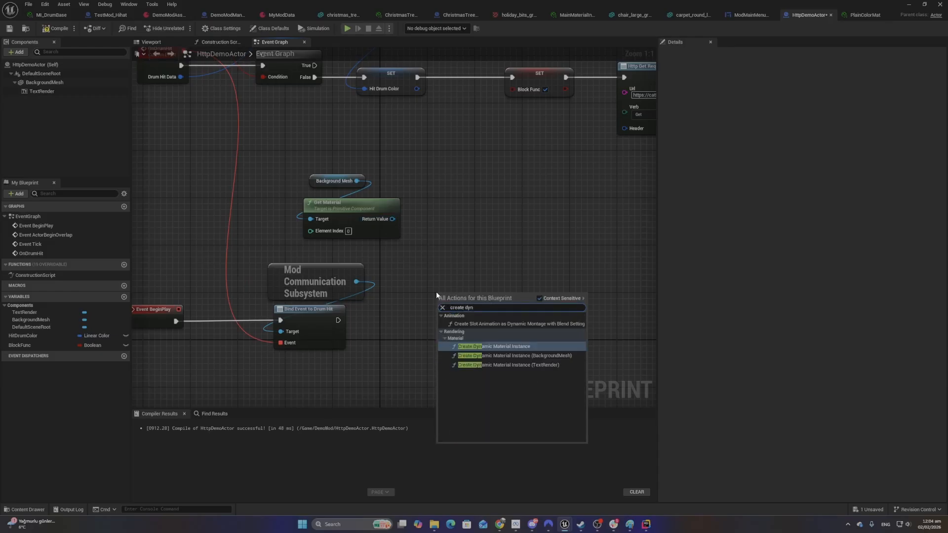
key("Return")
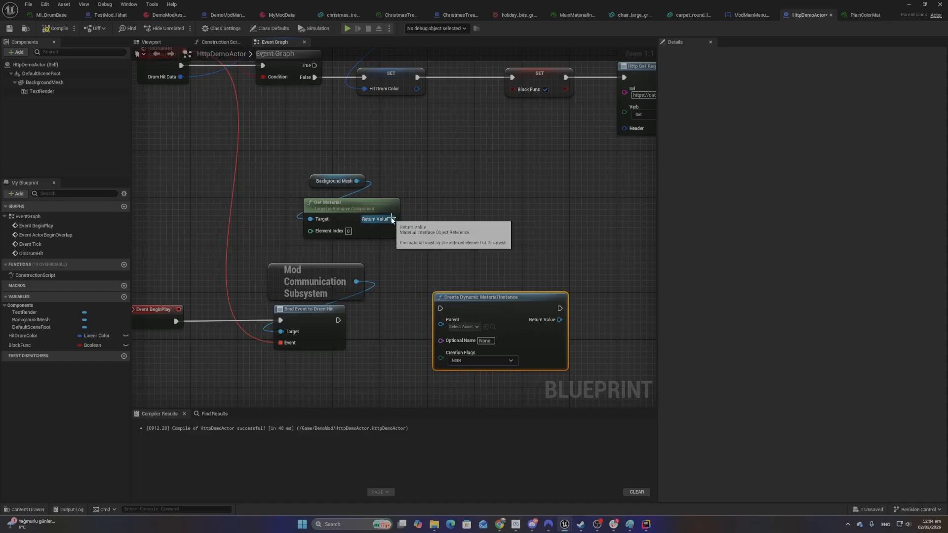
Connect Get Material's return value to the Create Dynamic Material Instance node's Parent, and run that node after Bind Event to Drum Hit
left_click_drag(393, 219, 442, 325)
left_click_drag(470, 310, 429, 322)
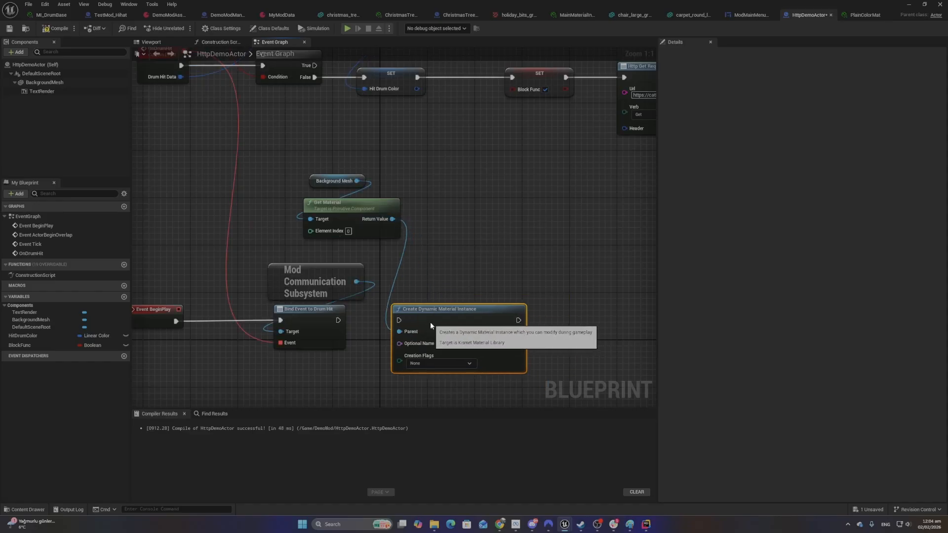
left_click_drag(338, 320, 399, 320)
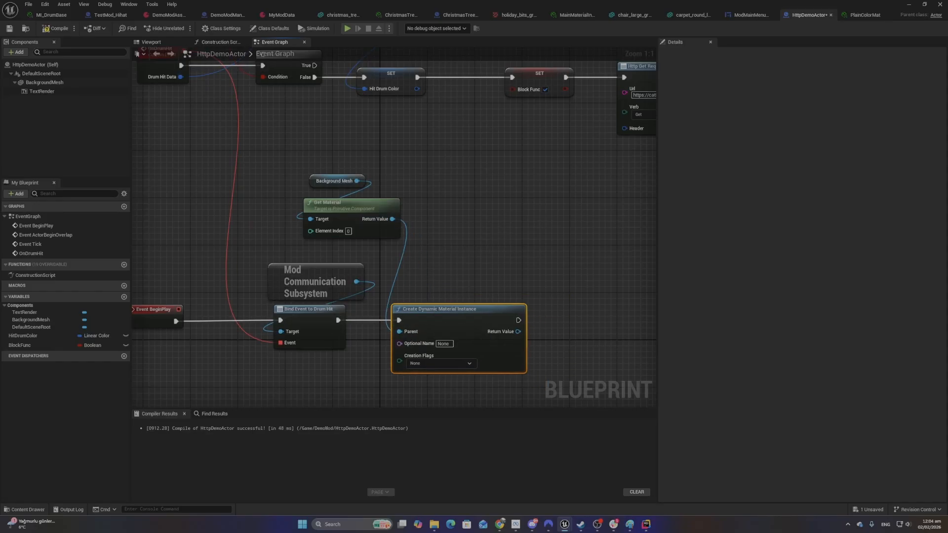
Promote the Create Dynamic Material Instance return value to a variable named DynamicMesMat
right_click_drag(468, 227, 402, 163)
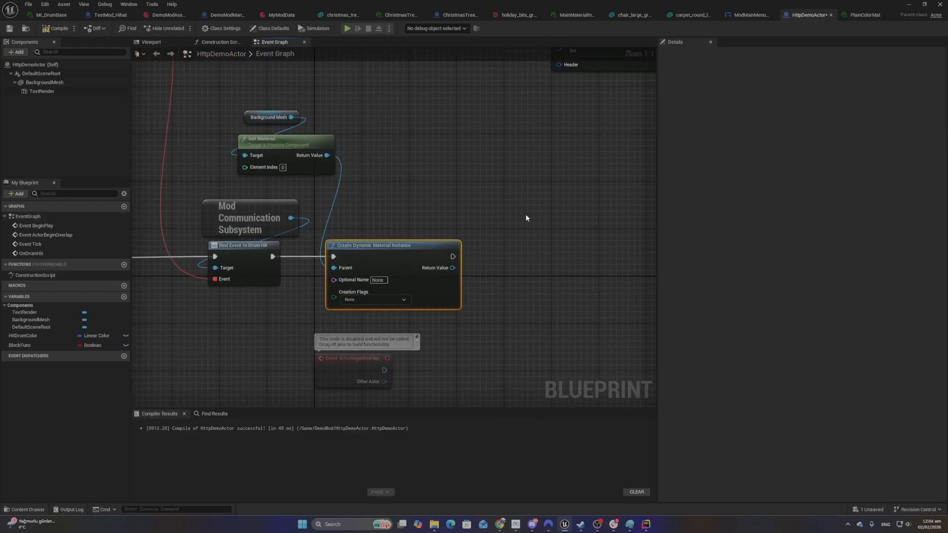
right_click(449, 267)
left_click(482, 293)
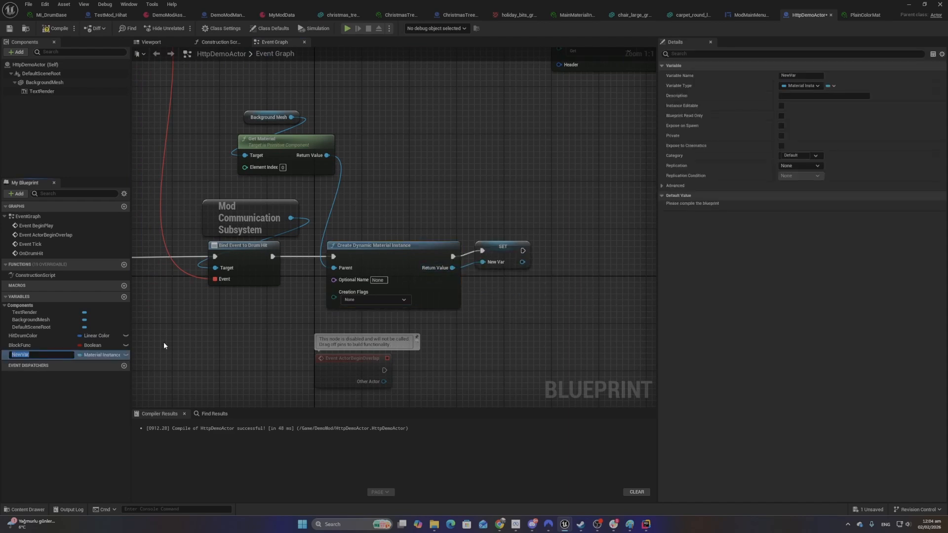
type("Dynamicd")
key("BackSpace")
type("m")
key("BackSpace")
type("MEsMat")
key("Return")
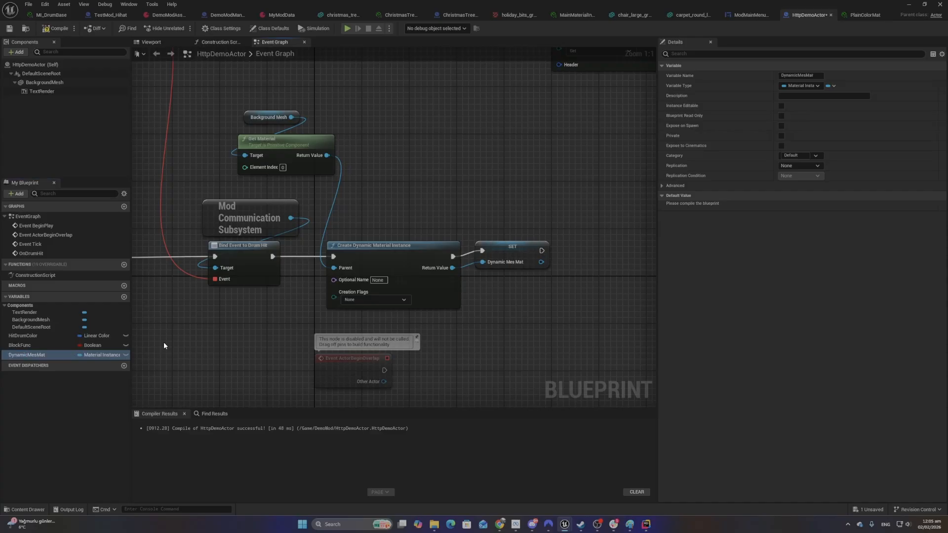
Add a Set Material node targeting the Background Mesh reference
right_click_drag(561, 208, 414, 206)
left_click(383, 260)
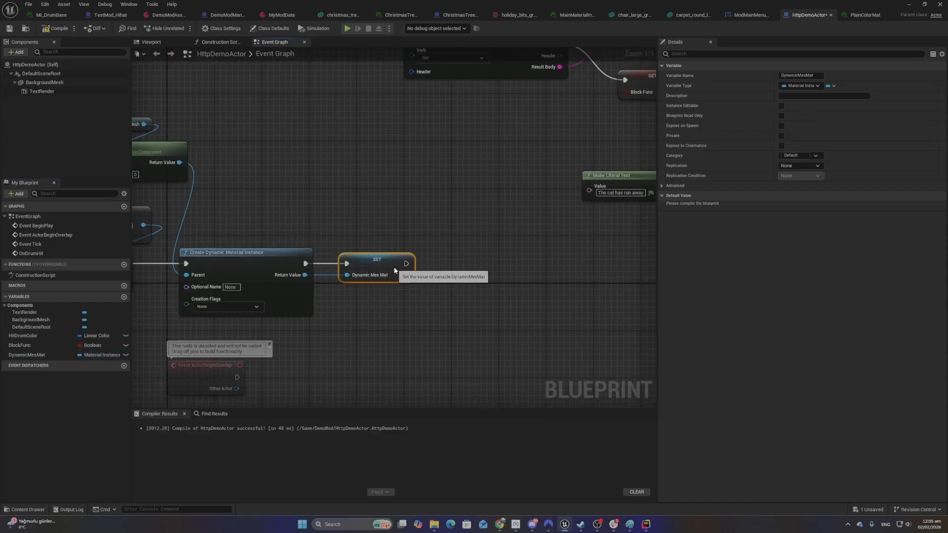
right_click_drag(259, 165, 346, 214)
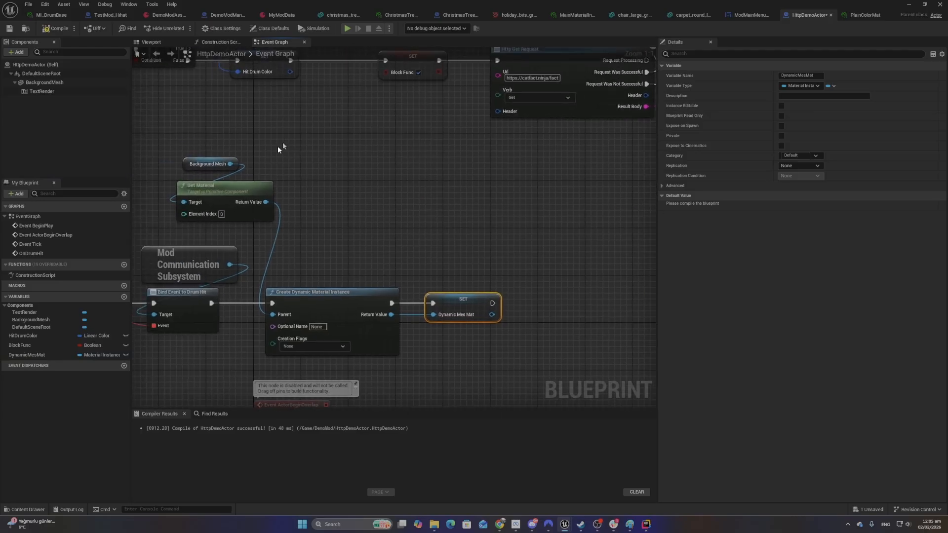
left_click_drag(279, 148, 222, 198)
left_click(277, 166)
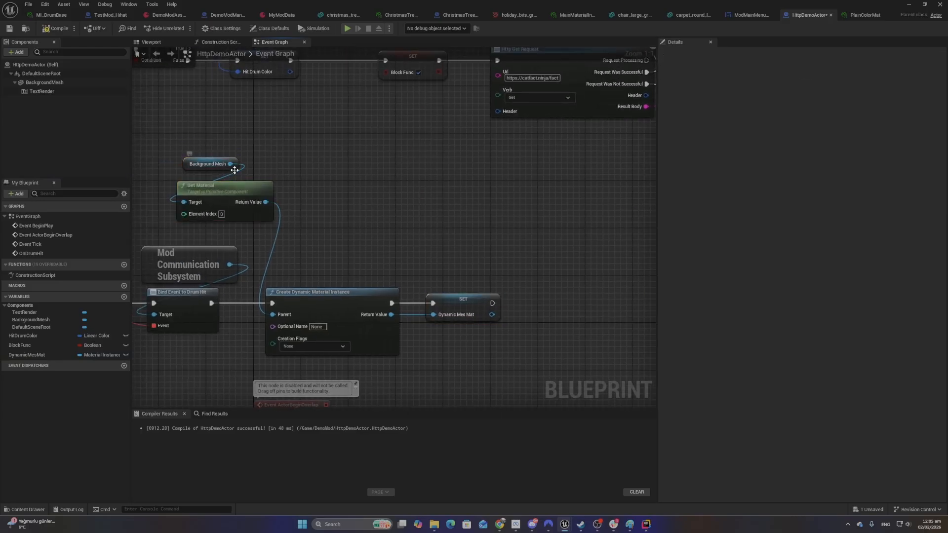
left_click_drag(230, 164, 504, 204)
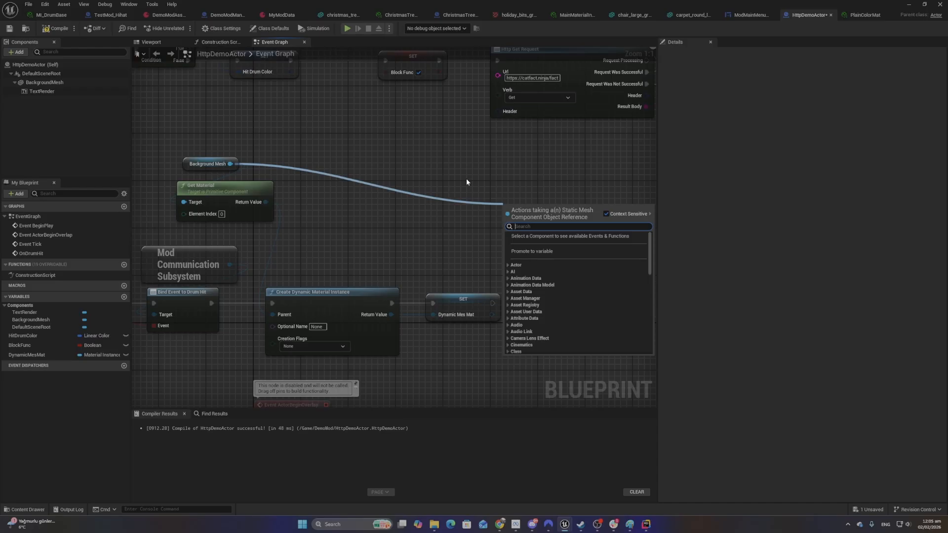
type("ser")
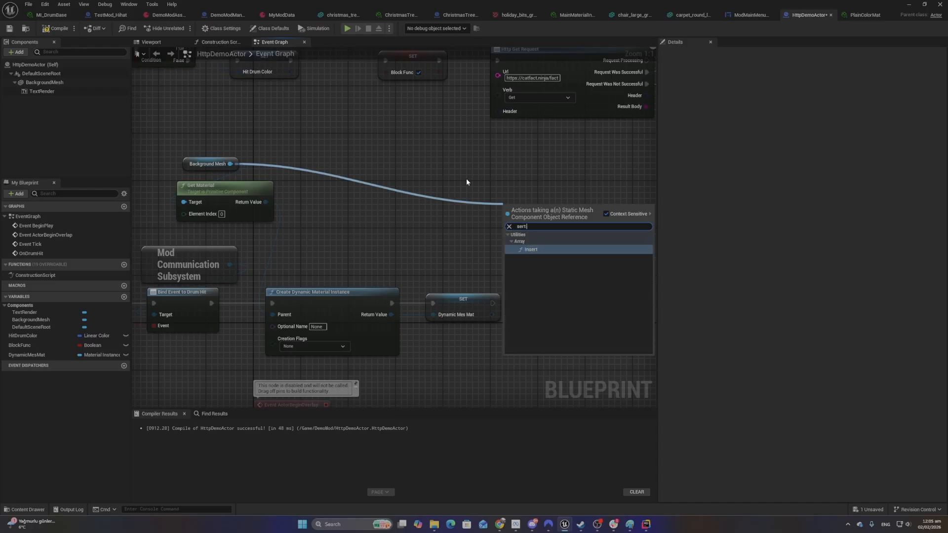
key("BackSpace")
type("t mat")
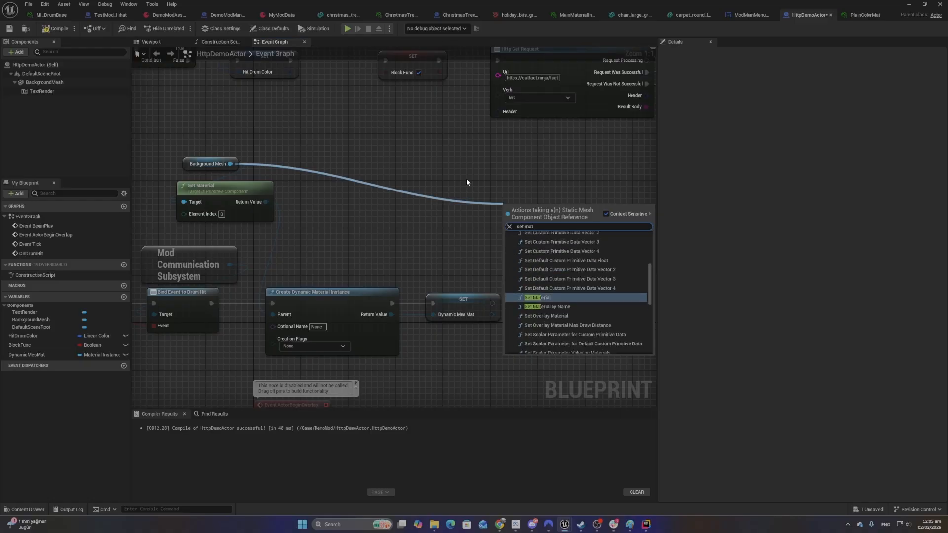
key("Return")
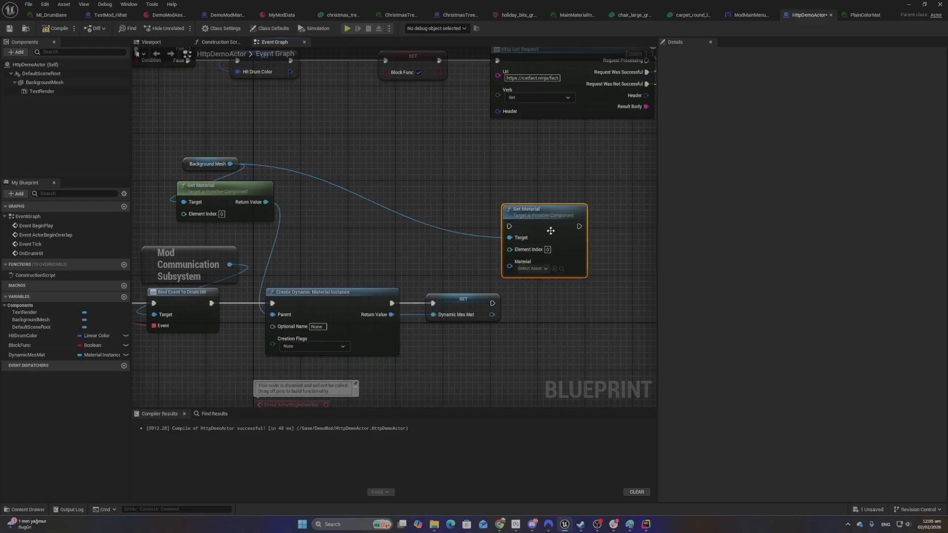
Run Set Material after the Dynamic Mes Mat setter, feed the variable into its Material input, and compile the blueprint
left_click_drag(548, 229, 602, 300)
left_click_drag(493, 303, 572, 307)
left_click_drag(491, 315, 572, 351)
left_click_drag(592, 310, 576, 303)
left_click(497, 224)
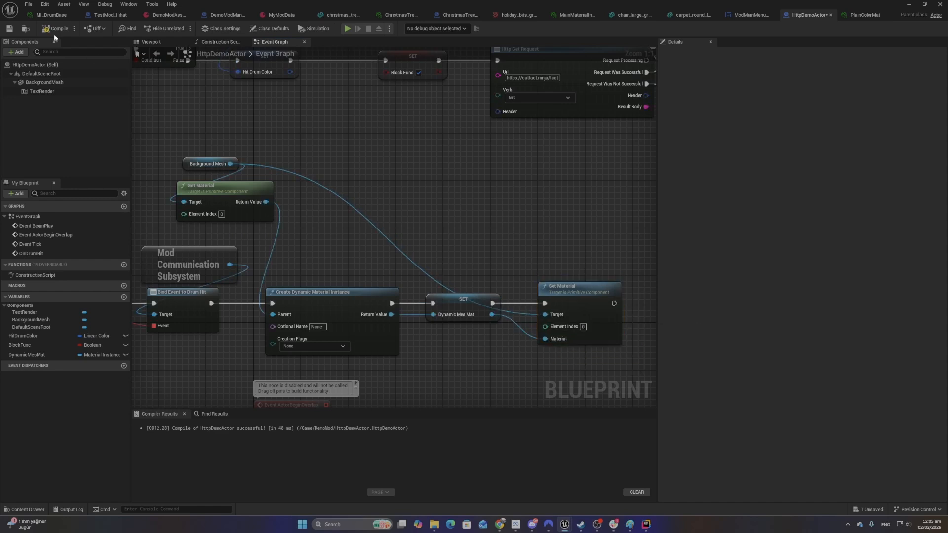
left_click(56, 28)
Move the Block Func setter closer to Http Get Request to widen the gap after the Hit Drum Color setter
right_click_drag(321, 150, 407, 254)
scroll(407, 255, "down", 2)
right_click_drag(471, 288, 409, 250)
right_click_drag(501, 332, 514, 330)
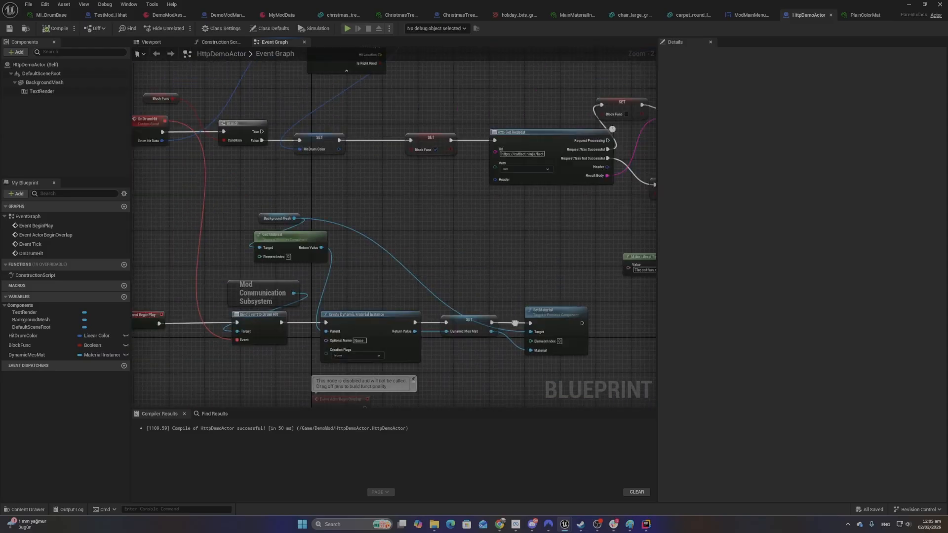
right_click_drag(362, 174, 436, 270)
left_click_drag(189, 89, 417, 261)
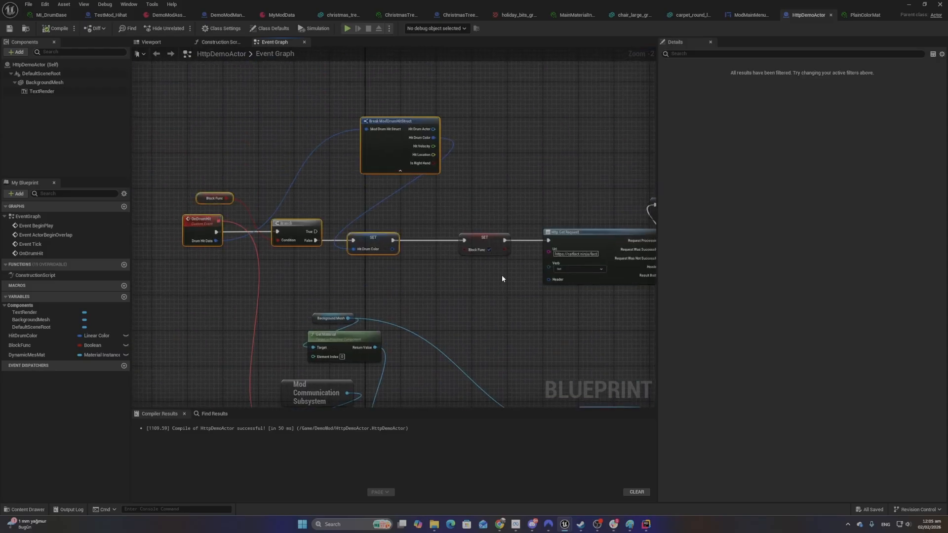
left_click(502, 275)
scroll(479, 275, "up", 2)
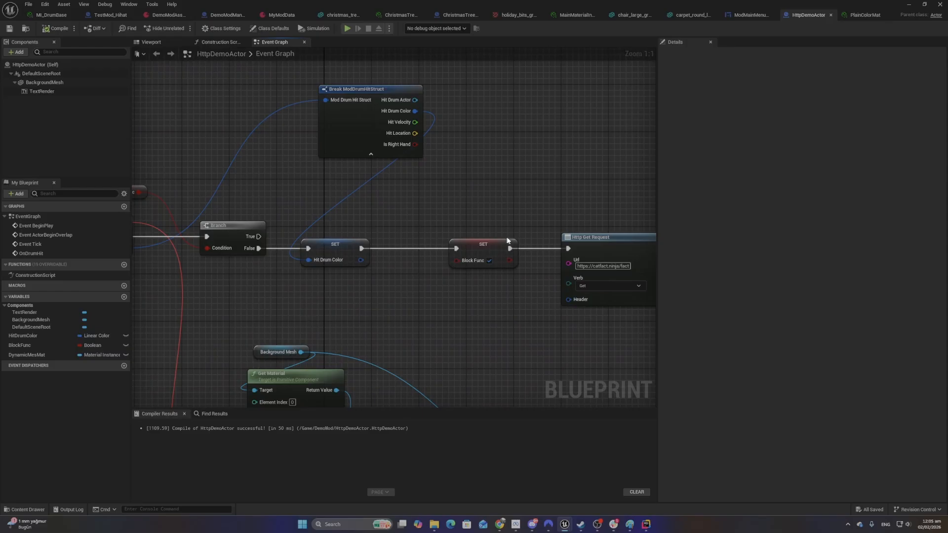
left_click_drag(498, 242, 528, 241)
left_click(380, 278)
Add a Dynamic Mes Mat reference and a Set Vector Parameter Value node targeting it, placed between the Hit Drum Color and Block Func setters
right_click_drag(387, 293, 347, 128)
right_click_drag(365, 164, 385, 290)
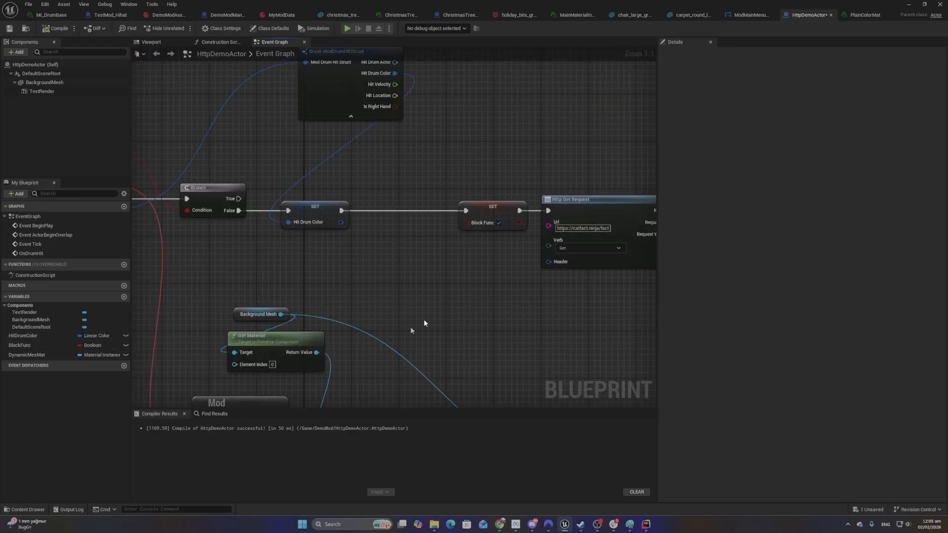
right_click_drag(420, 325, 304, 191)
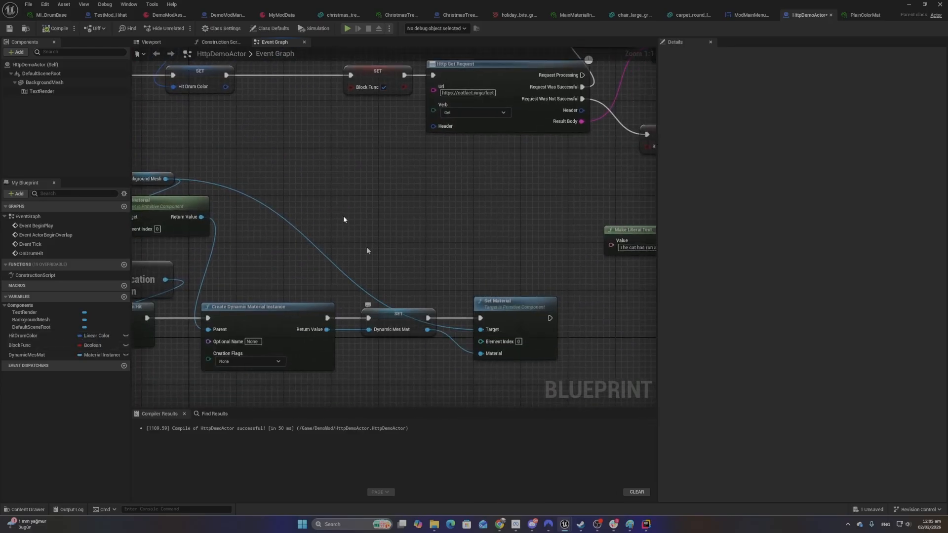
right_click_drag(346, 217, 395, 237)
left_click_drag(41, 354, 405, 161)
left_click(452, 80)
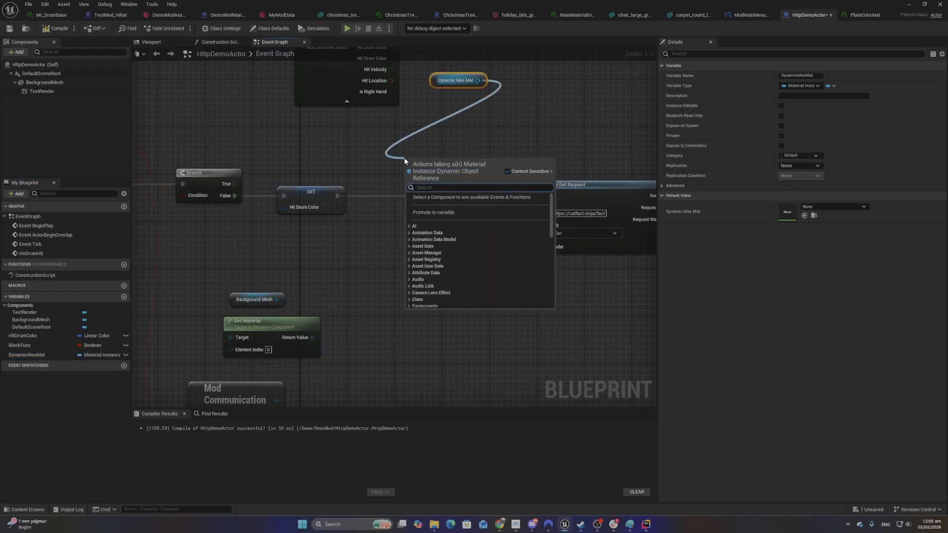
type("set")
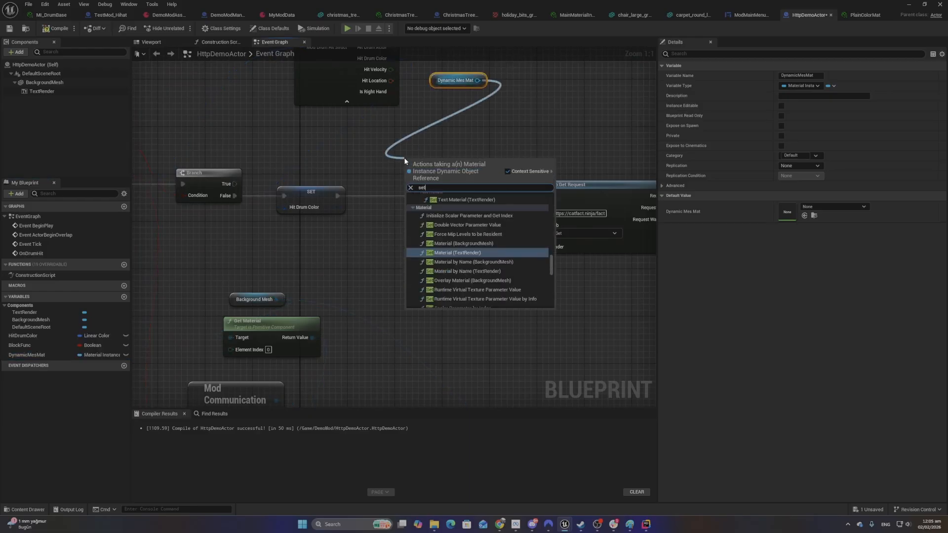
type(" vec")
key("Return")
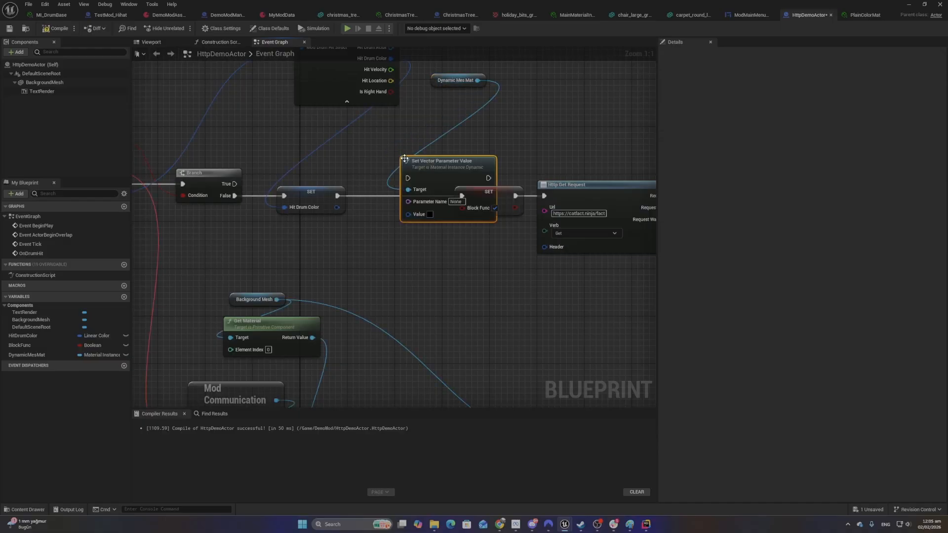
left_click_drag(404, 158, 355, 182)
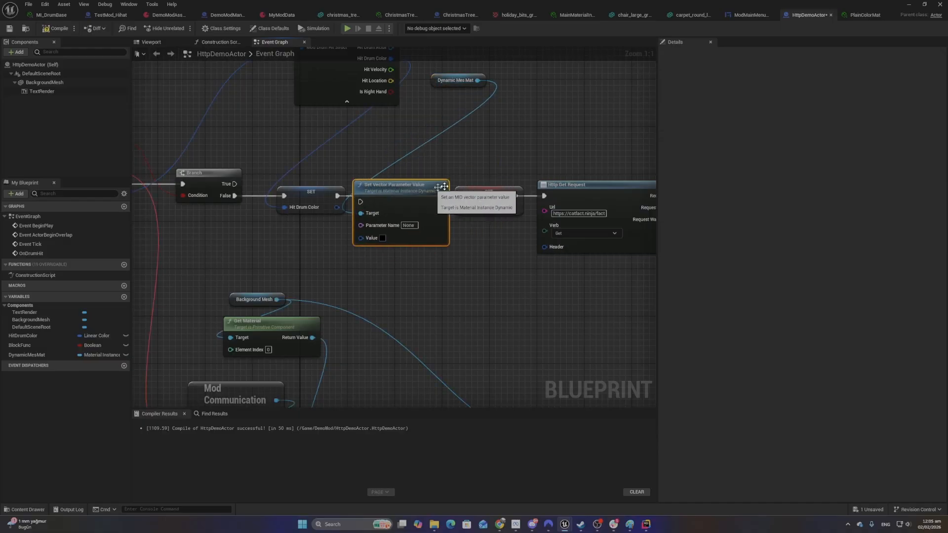
left_click(482, 194)
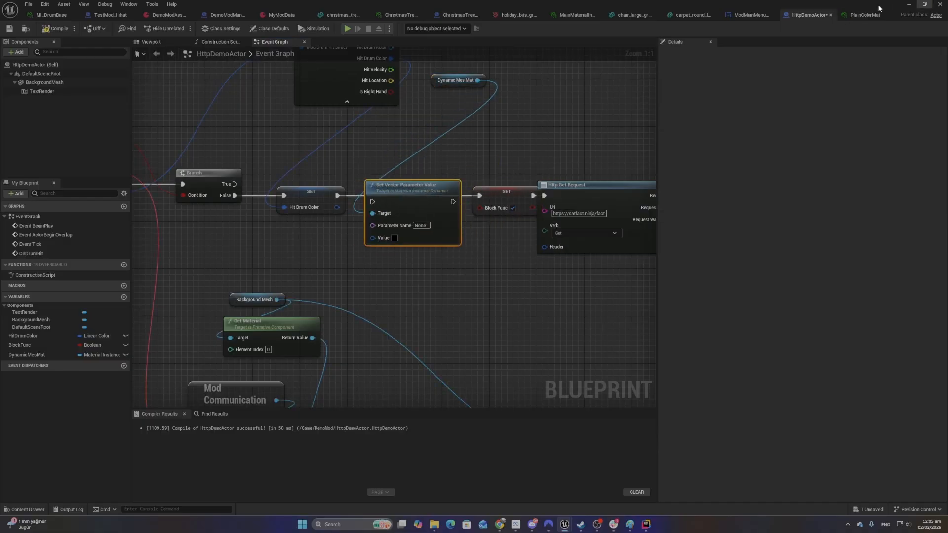
Examine the Tint parameter's color in the PlainColorMat material and return to the HttpDemoActor event graph
left_click(867, 14)
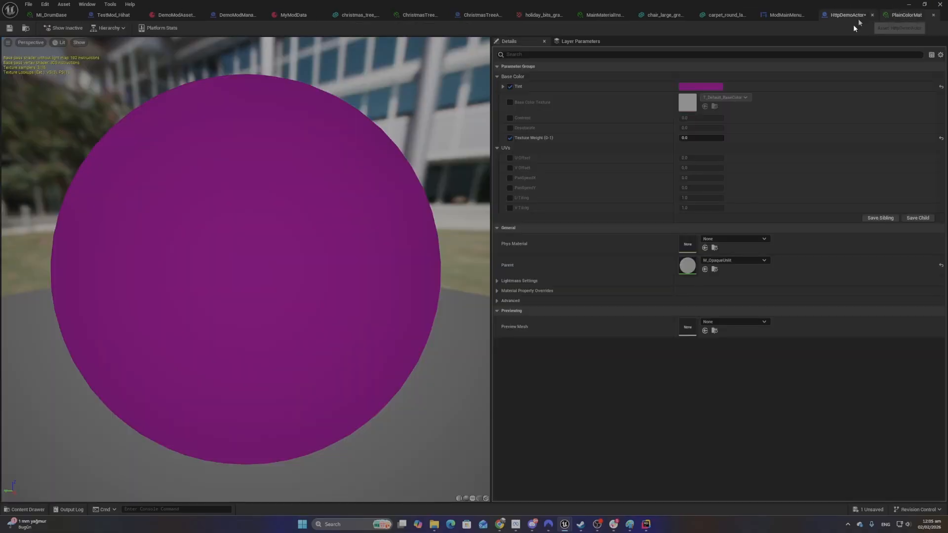
left_click(701, 87)
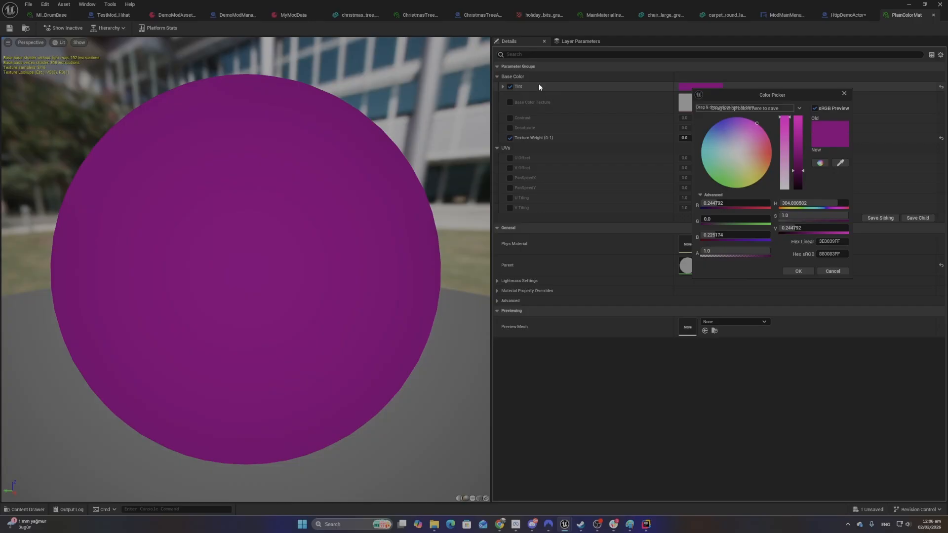
left_click(847, 15)
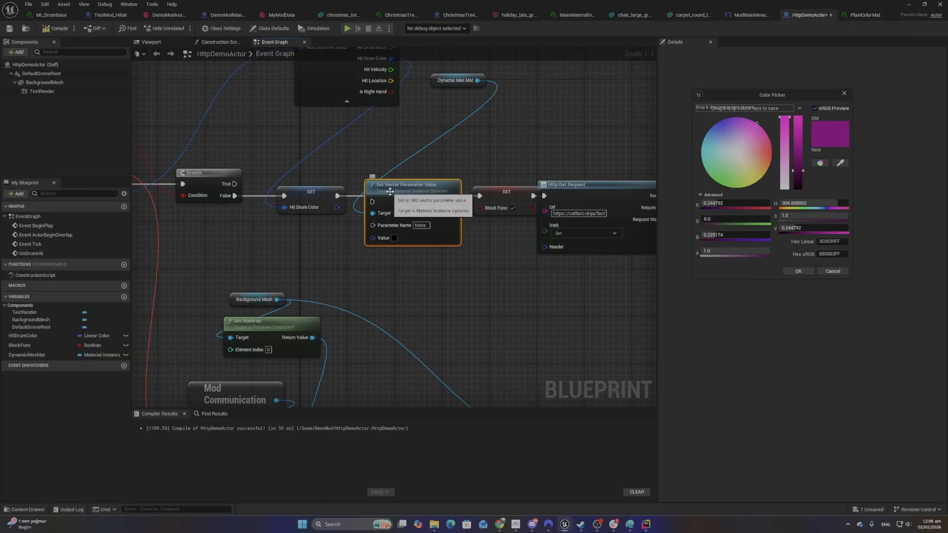
left_click(478, 169)
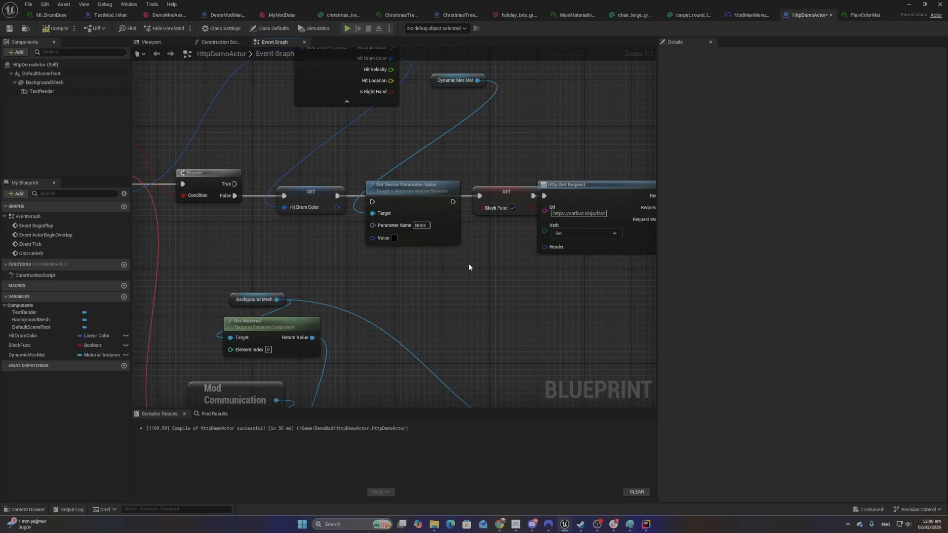
Run Set Vector Parameter Value after the Hit Drum Color setter with parameter name Tint, and check that name against PlainColorMat
left_click_drag(338, 195, 374, 203)
left_click(421, 225)
type("Tint")
key("Return")
left_click_drag(424, 182, 417, 177)
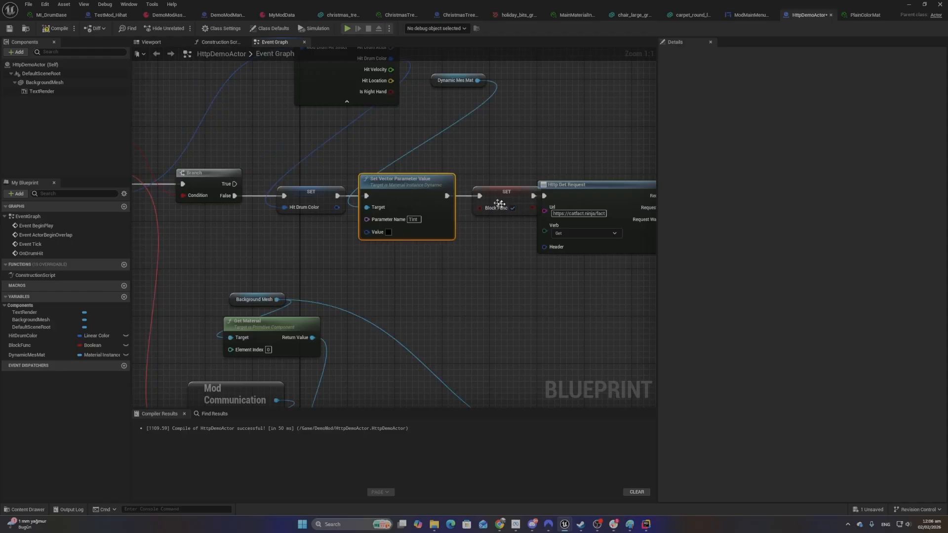
left_click(865, 15)
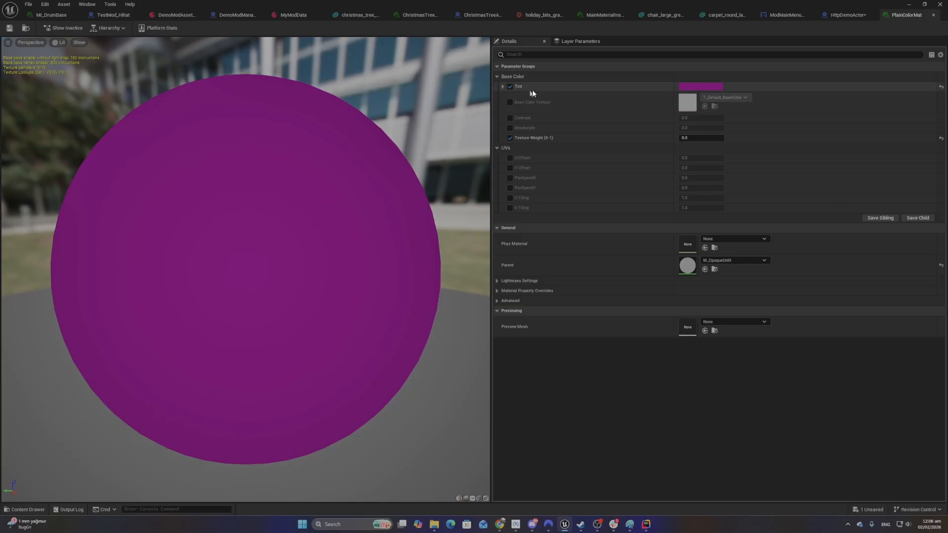
left_click(846, 14)
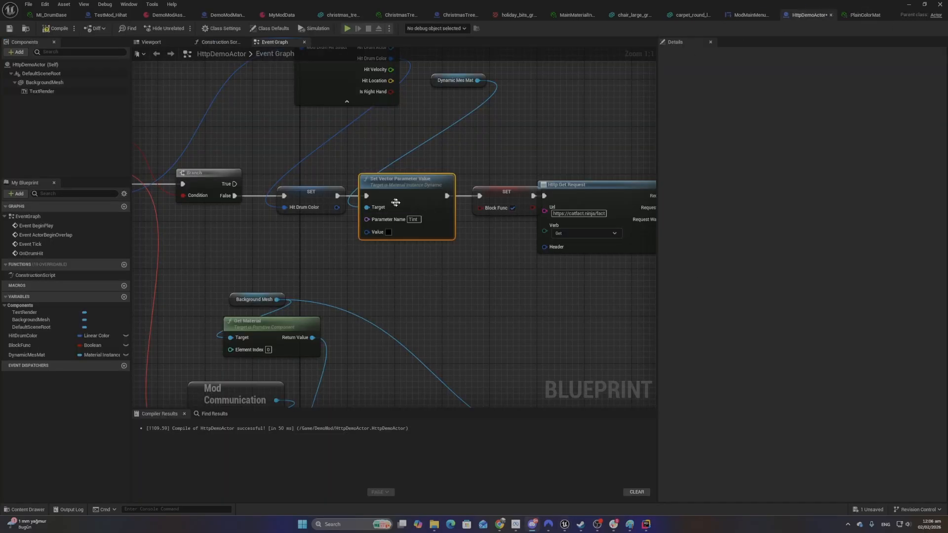
Feed the Hit Drum Color setter's output into the Value of Set Vector Parameter Value, then compile and save the blueprint
left_click_drag(337, 209, 384, 229)
right_click_drag(278, 143, 290, 164)
left_click(54, 29)
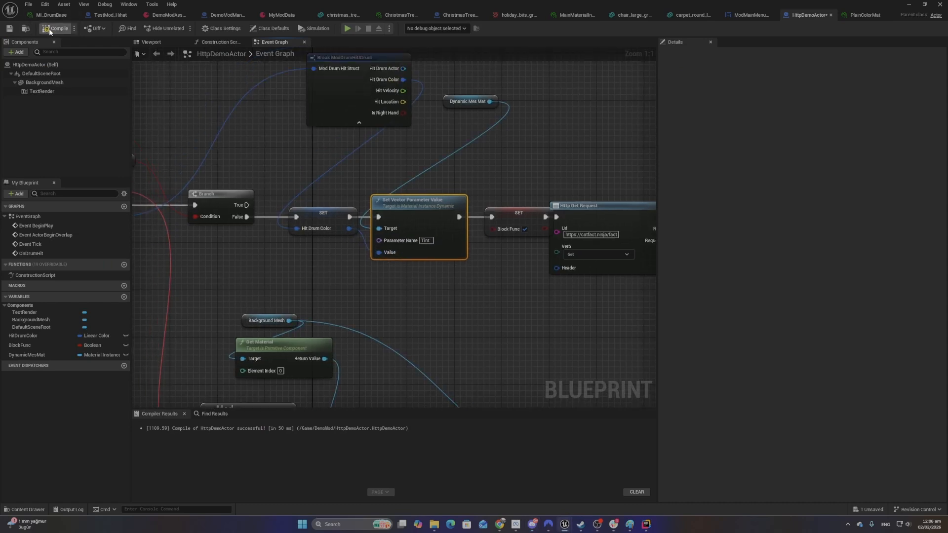
left_click(9, 28)
scroll(425, 167, "down", 4)
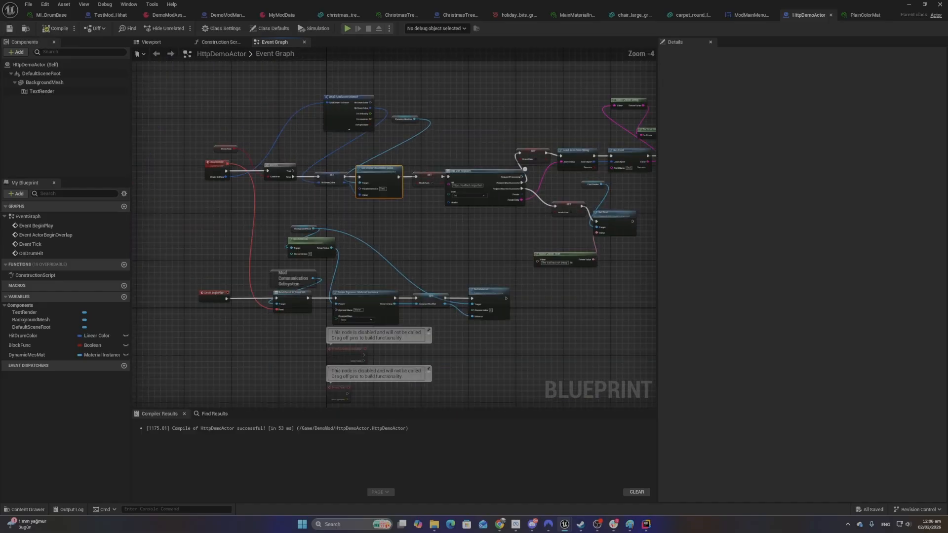
Nudge the Http Get Request node slightly away from the Block Func setter and save HttpDemoActor
scroll(265, 148, "up", 4)
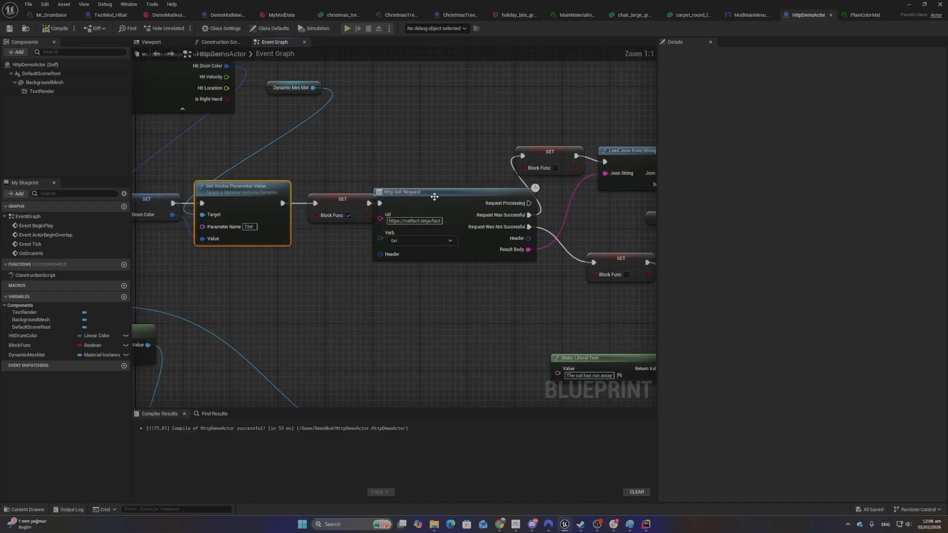
left_click_drag(434, 194, 442, 193)
left_click(407, 128)
scroll(407, 128, "down", 2)
right_click_drag(309, 137, 406, 106)
right_click_drag(394, 237, 497, 194)
scroll(494, 191, "down", 1)
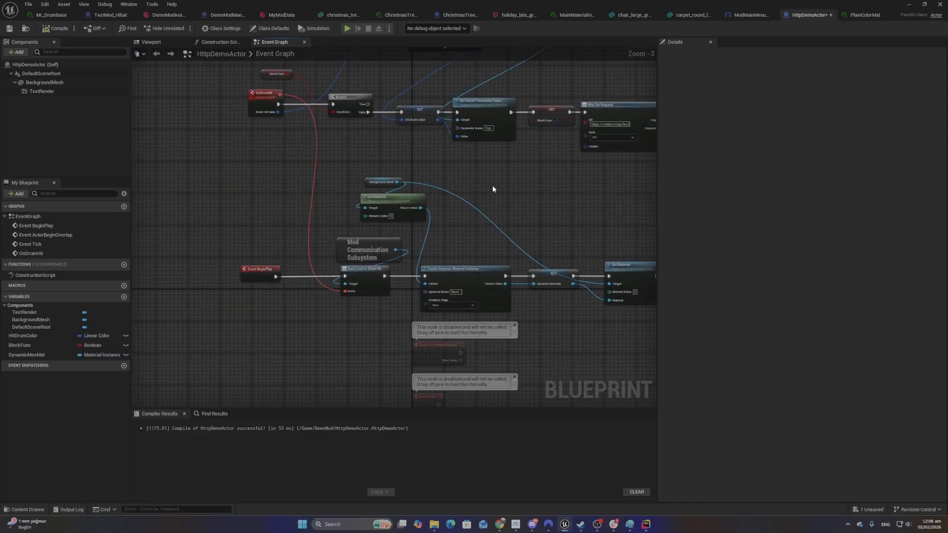
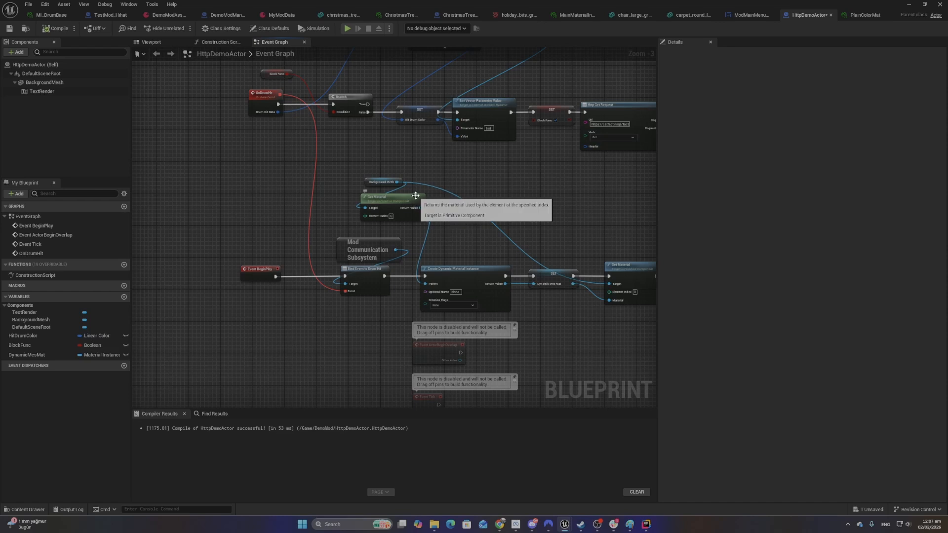
right_click_drag(416, 195, 437, 196)
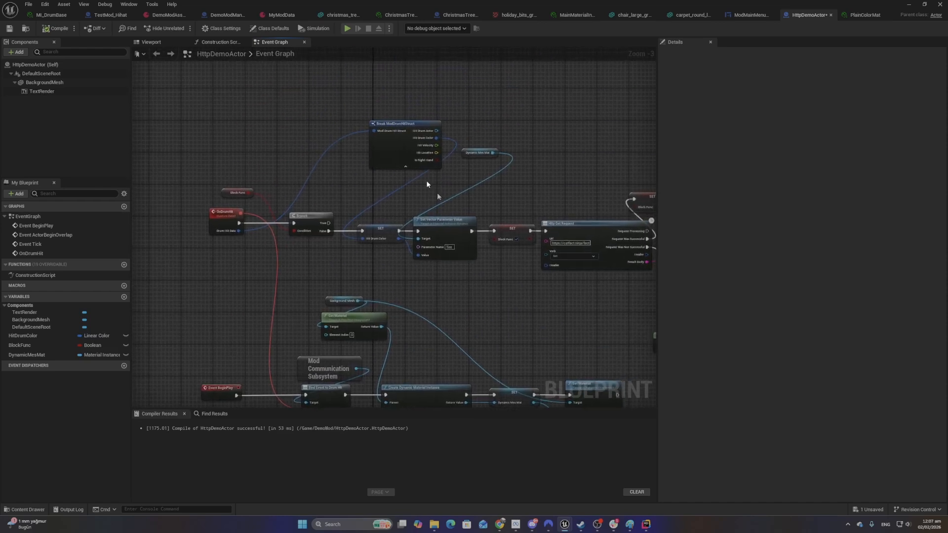
right_click_drag(524, 366, 500, 239)
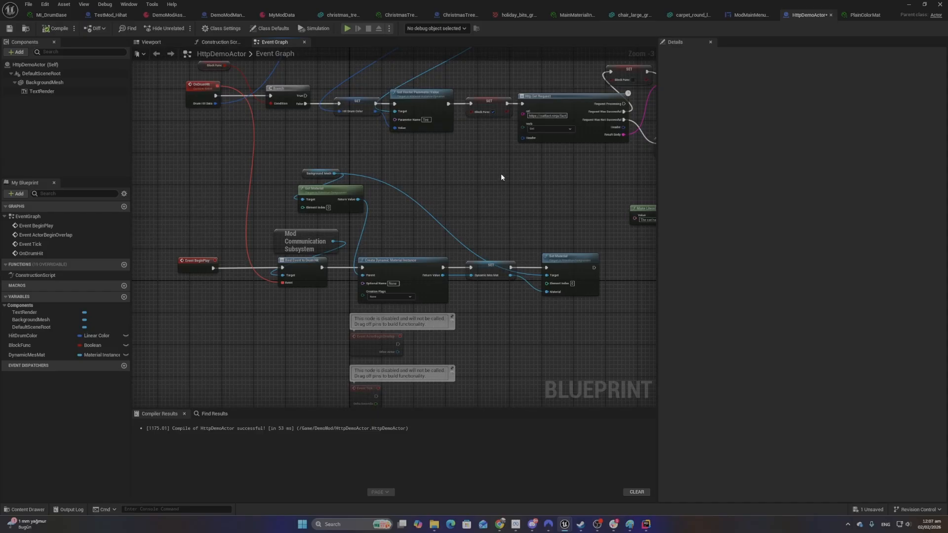
right_click_drag(475, 175, 443, 237)
mouse_move(519, 242)
right_mouse_down()
mouse_move(487, 246)
mouse_move(534, 246)
right_mouse_up()
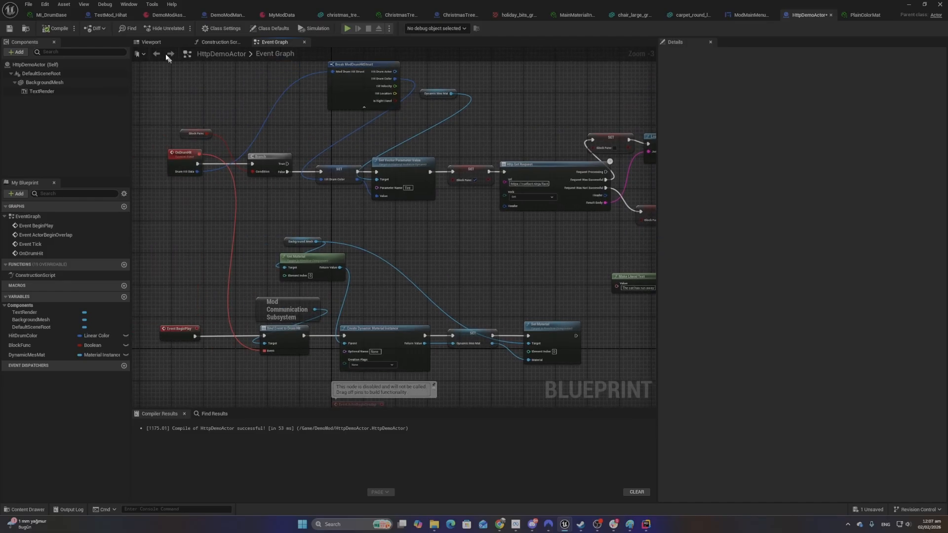
left_click(9, 28)
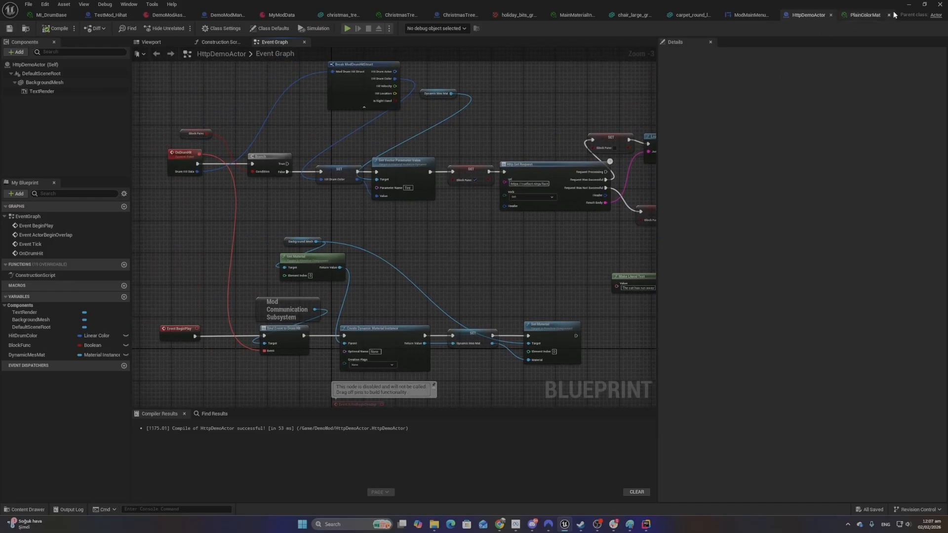
Switch to DemoModLevel and place HttpDemoActor from the DemoMod folder in the scene beside the armchair
left_click(909, 4)
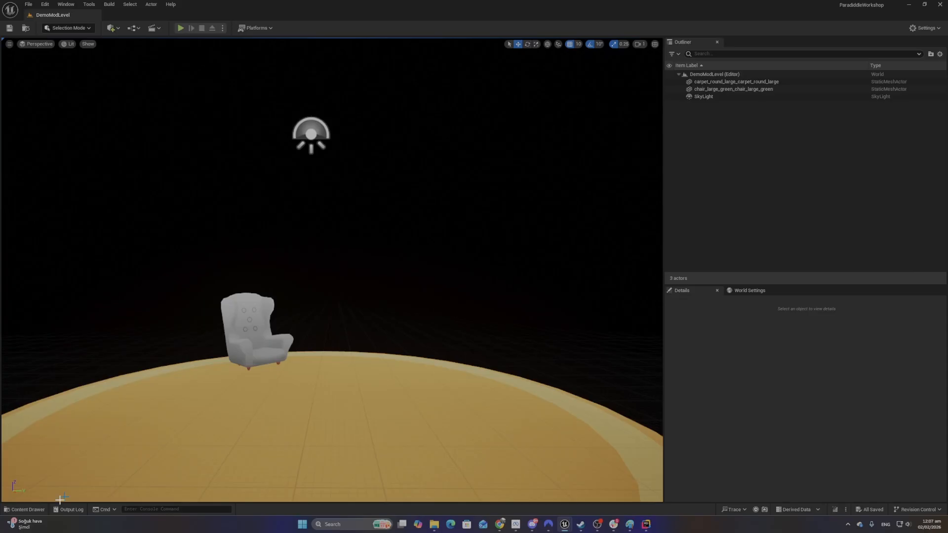
left_click(26, 510)
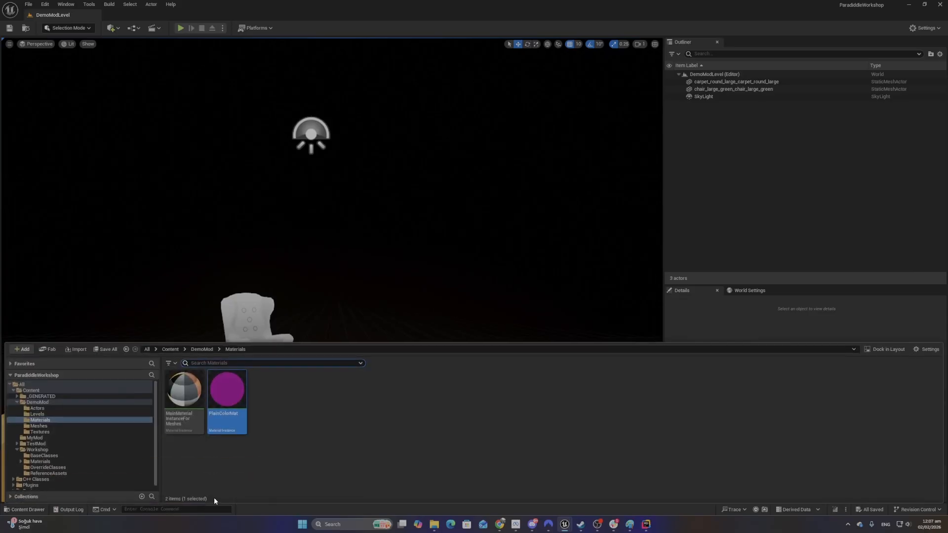
left_click(203, 350)
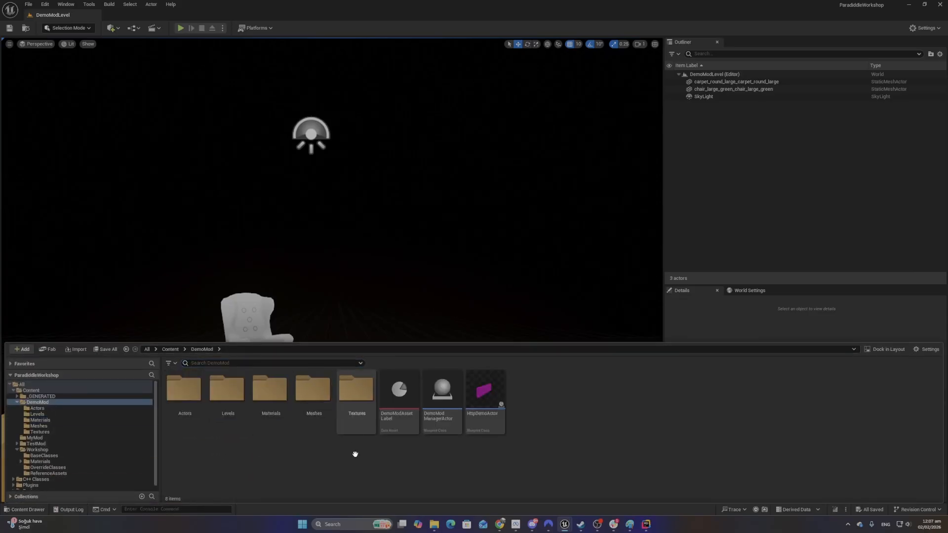
left_click(437, 282)
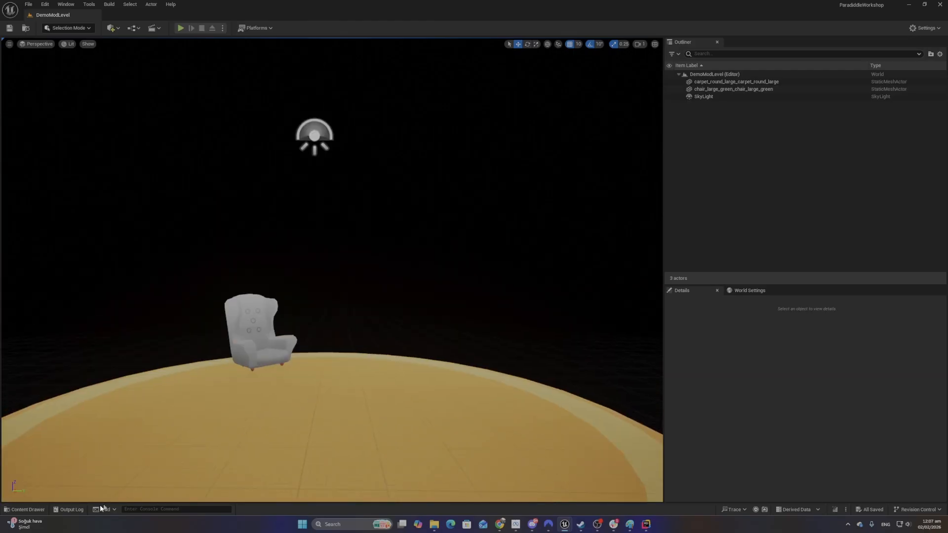
left_click(38, 510)
right_click_drag(435, 296, 434, 296)
key("q")
key("e")
left_click(26, 512)
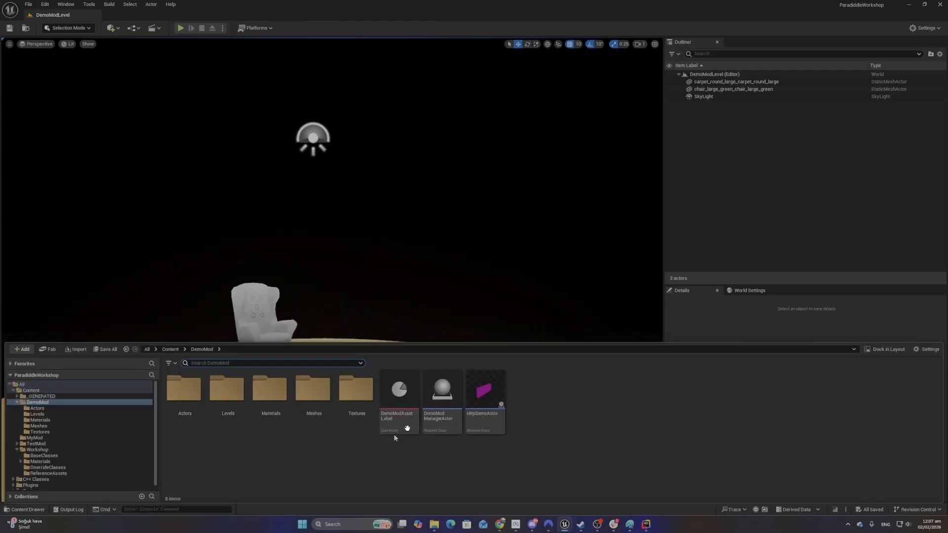
left_click_drag(487, 393, 402, 328)
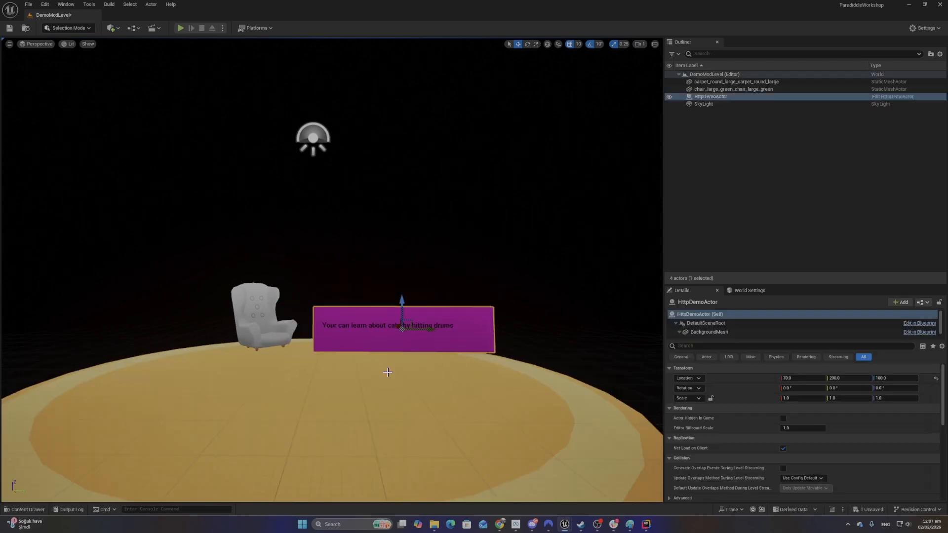
Move the HttpDemoActor panel farther back along X and set its scale to 2 on all three axes
right_click_drag(388, 372, 387, 373)
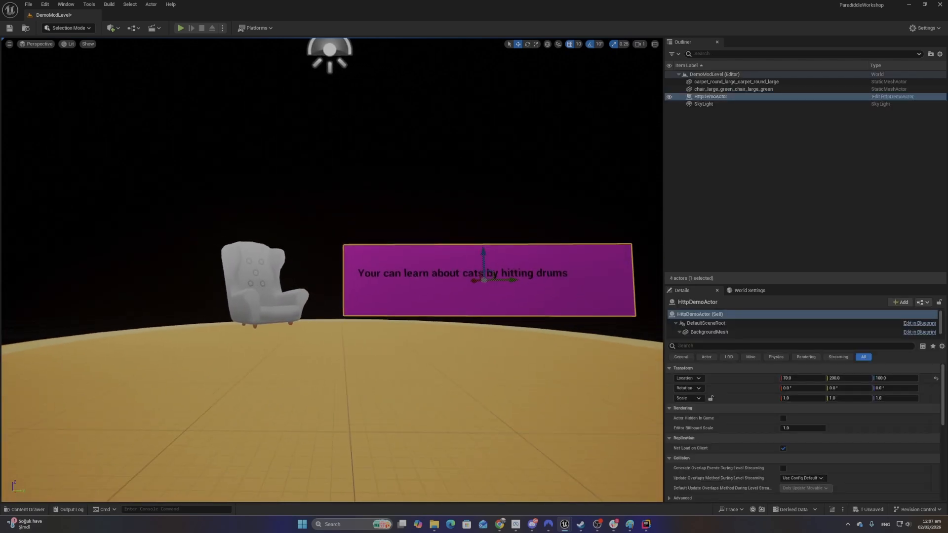
right_click_drag(373, 332, 373, 331)
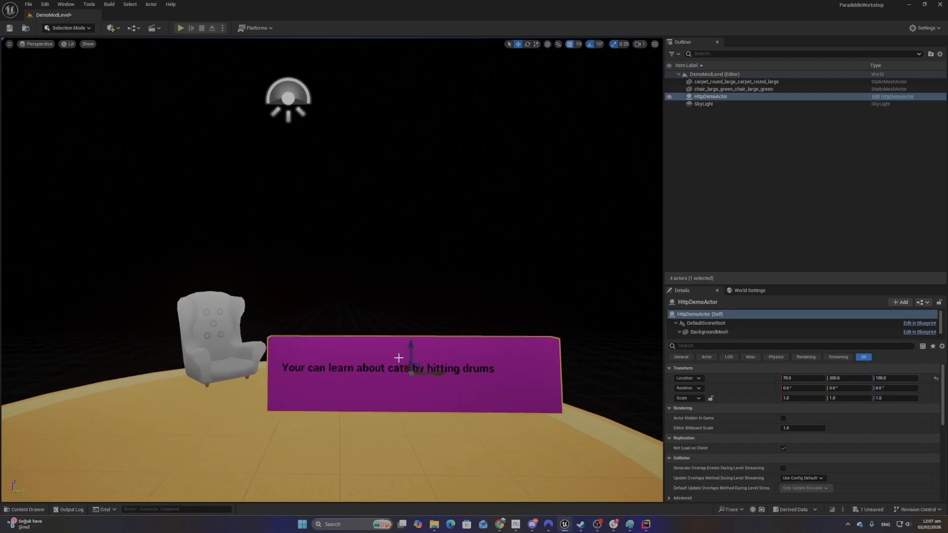
left_click_drag(406, 371, 388, 343)
left_click(791, 398)
type("2")
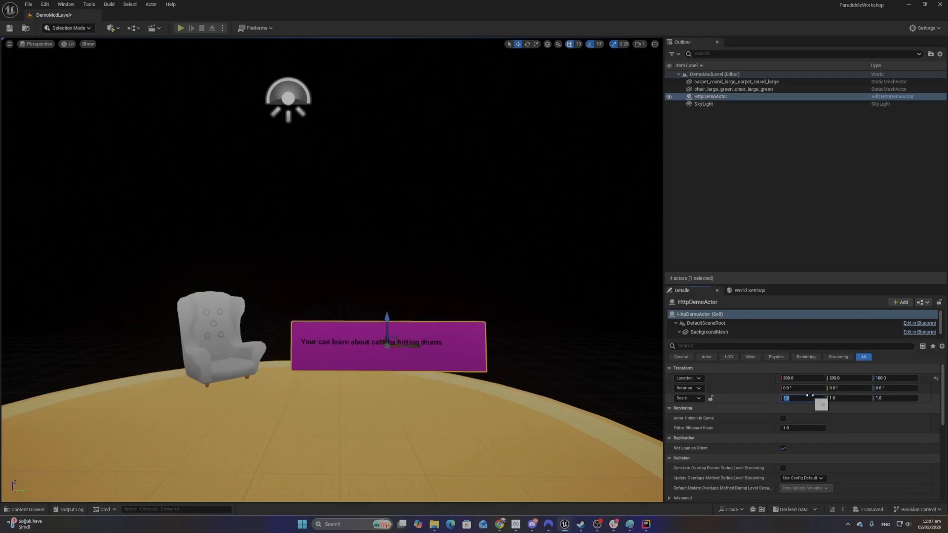
key("Tab")
type("2")
key("Tab")
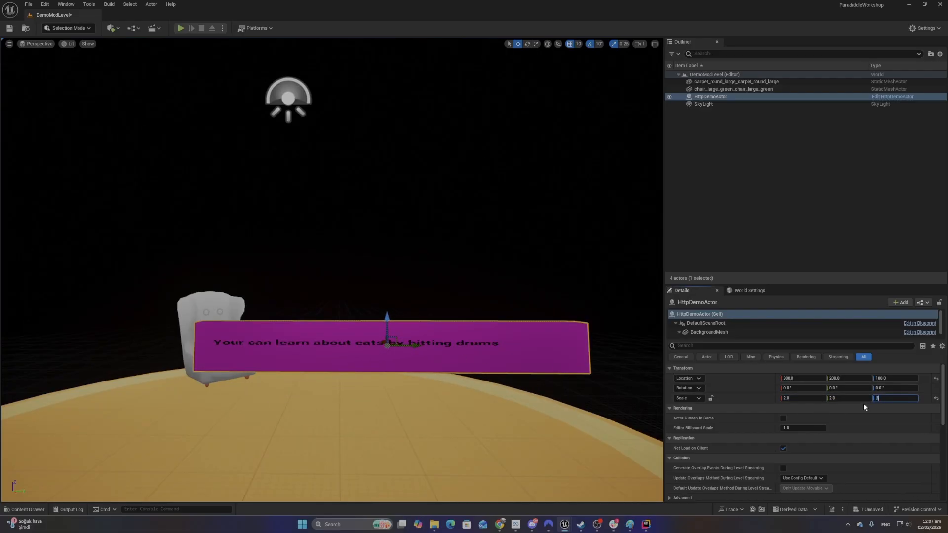
type("2")
key("Return")
Raise the enlarged panel to Z 170 with a small shift along X, and save the level
left_click_drag(386, 319, 386, 283)
right_click_drag(386, 284, 588, 299)
key("s")
mouse_move(295, 343)
right_mouse_down()
mouse_move(272, 343)
mouse_move(295, 342)
right_mouse_up()
key("w")
left_click_drag(295, 306, 270, 307)
key("w")
right_click_drag(303, 309, 107, 331)
key("d")
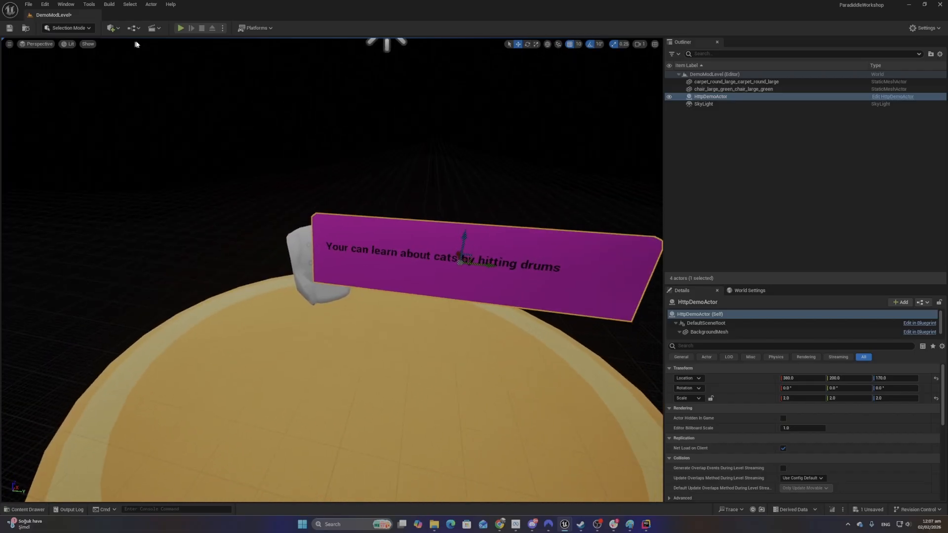
left_click(9, 28)
Look over the carpet and text panel in the level, and open the placed HttpDemoActor's blueprint
mouse_move(174, 139)
right_mouse_down()
mouse_move(186, 130)
mouse_move(190, 147)
right_mouse_up()
key("a")
left_click(396, 322)
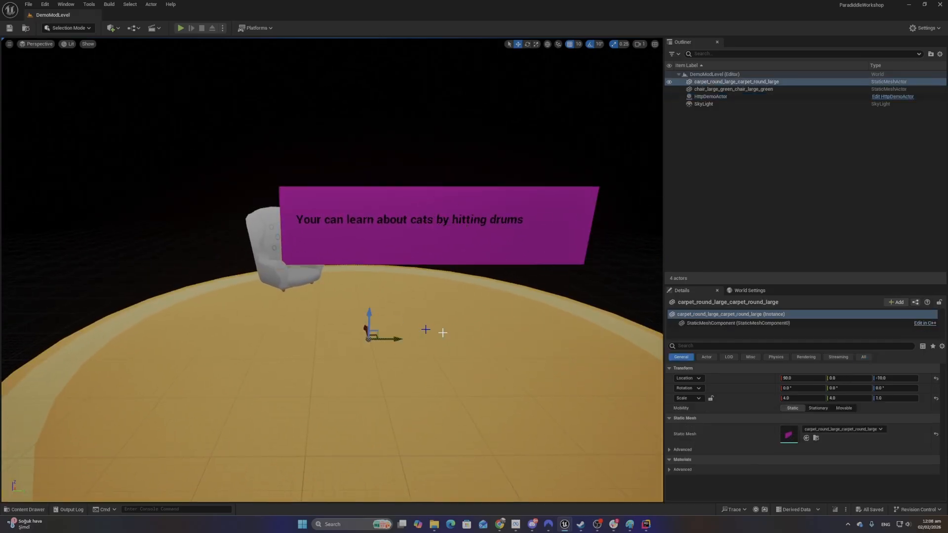
left_click(521, 257)
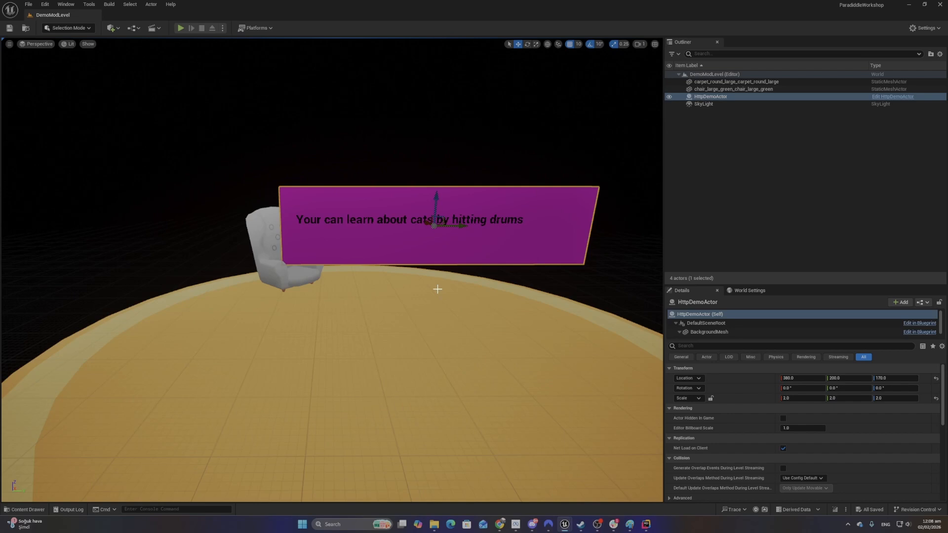
left_click(893, 97)
right_click_drag(269, 211, 272, 221)
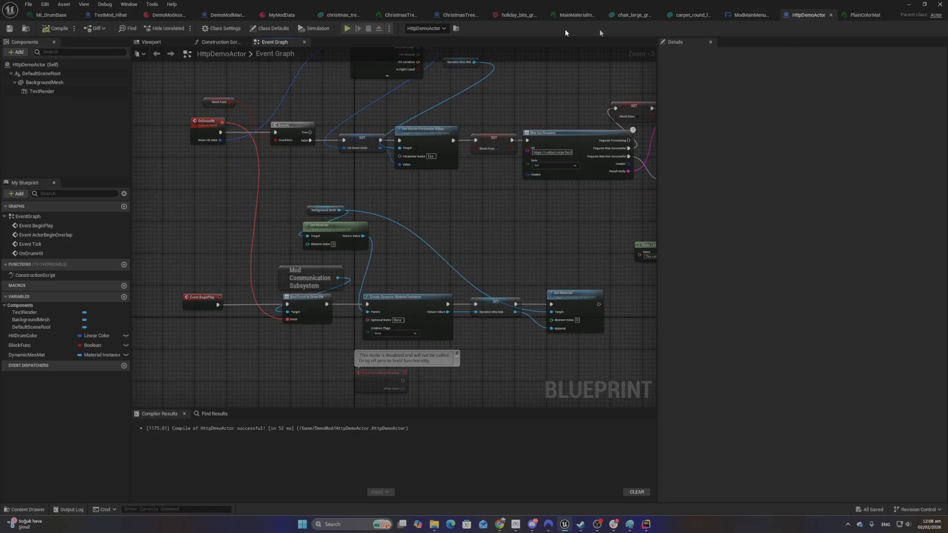
Examine the unconnected SpawnActor Christmas Tree Actor node in DemoModManagerActor's event graph, and return to the level
left_click(217, 17)
scroll(453, 192, "up", 4)
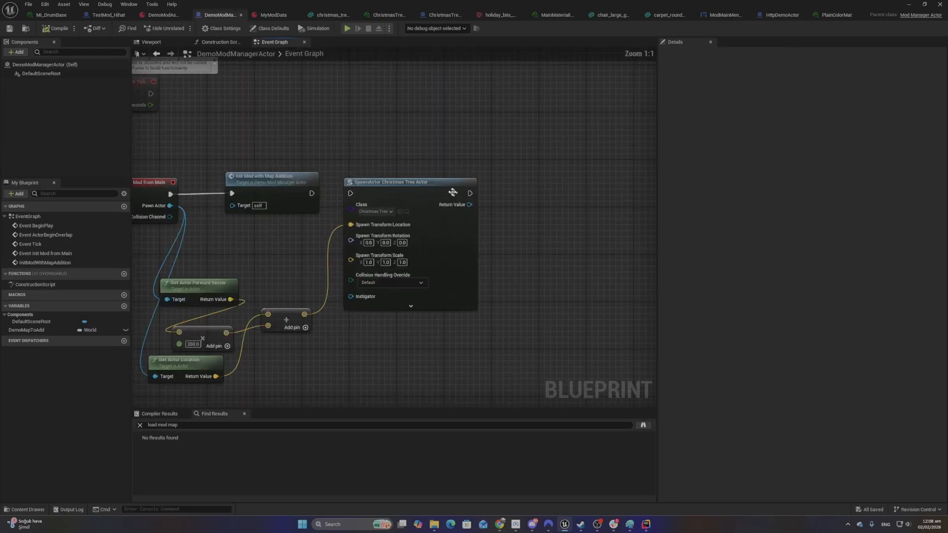
left_click_drag(345, 143, 583, 317)
left_click(538, 214)
left_click(908, 5)
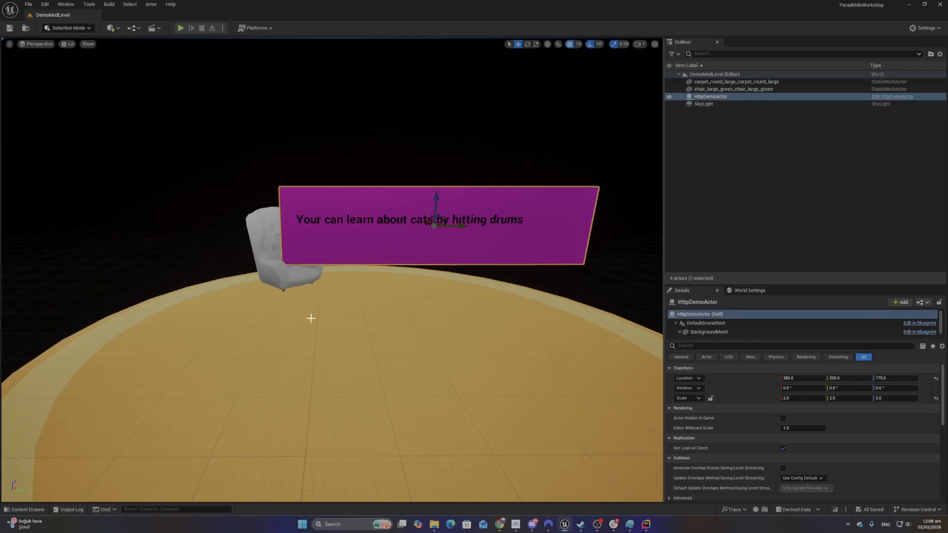
Reopen HttpDemoActor from the DemoMod folder and examine its BeginPlay chain with the drum hit binding and dynamic material setup
left_click(39, 509)
double_click(467, 407)
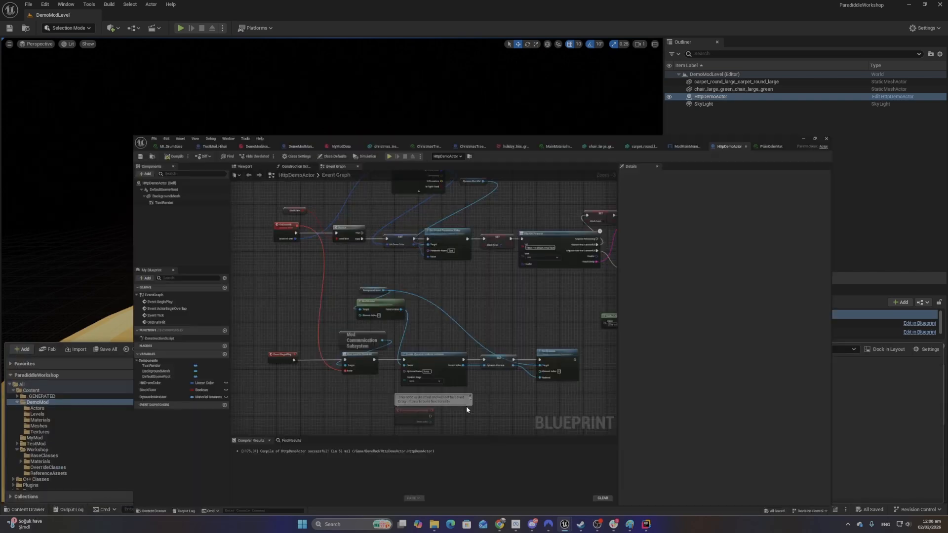
scroll(203, 296, "up", 1)
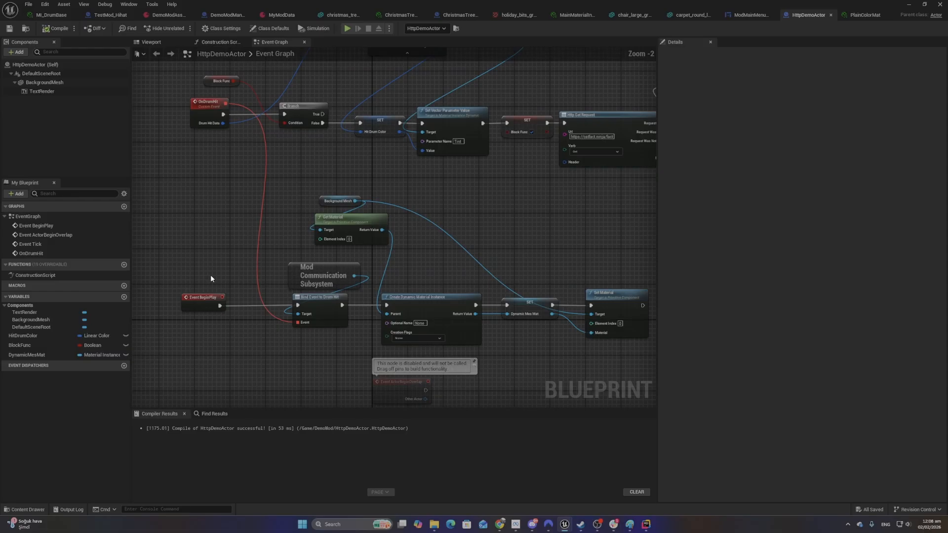
right_click_drag(564, 169, 517, 165)
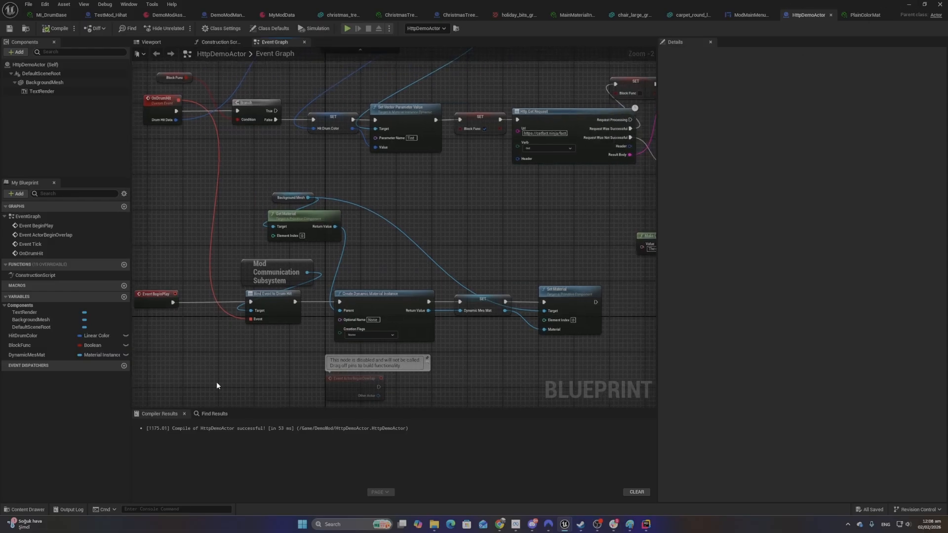
right_click_drag(426, 223, 461, 201)
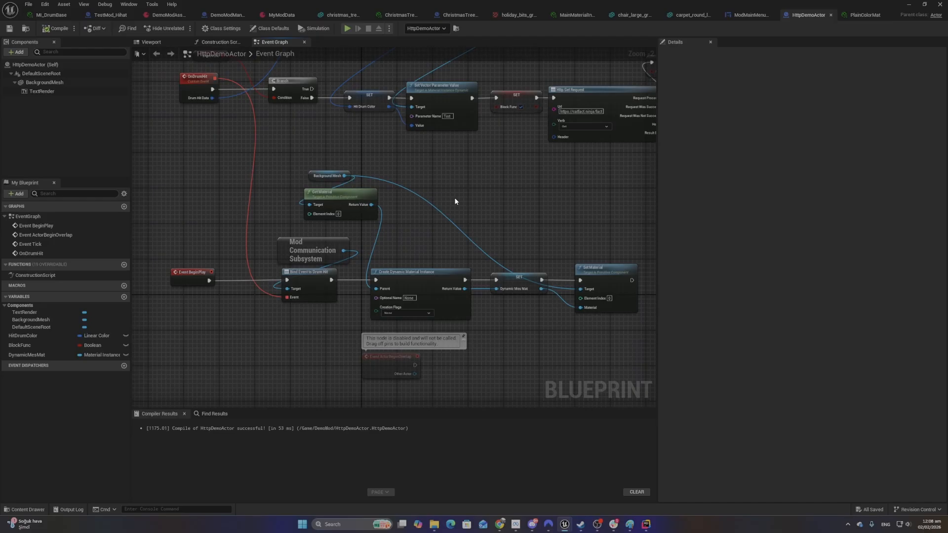
left_click_drag(261, 227, 339, 315)
left_click(339, 316)
right_click_drag(289, 186, 281, 256)
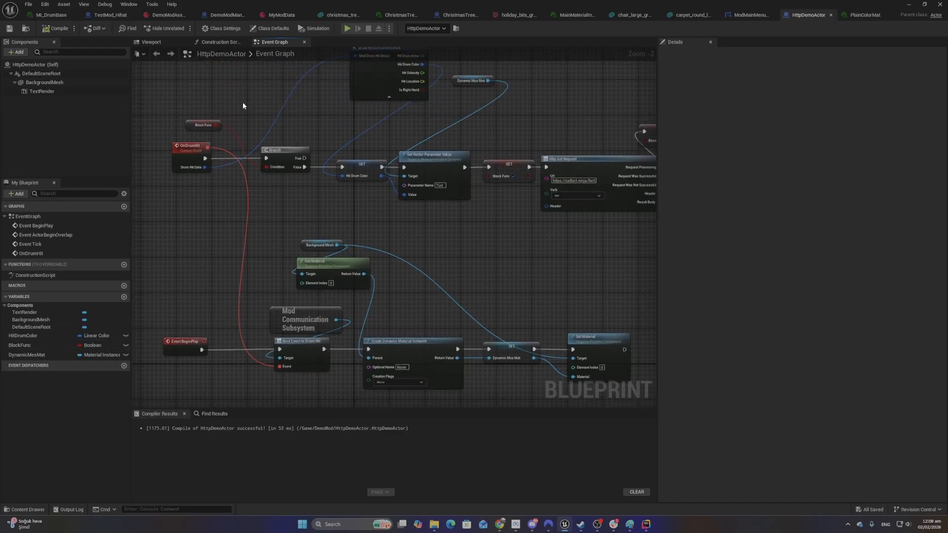
Examine the OnDrumHit chain from the Block Func branch through the Tint parameter setting to Http Get Request
right_click_drag(203, 87, 187, 155)
left_click_drag(168, 170, 294, 244)
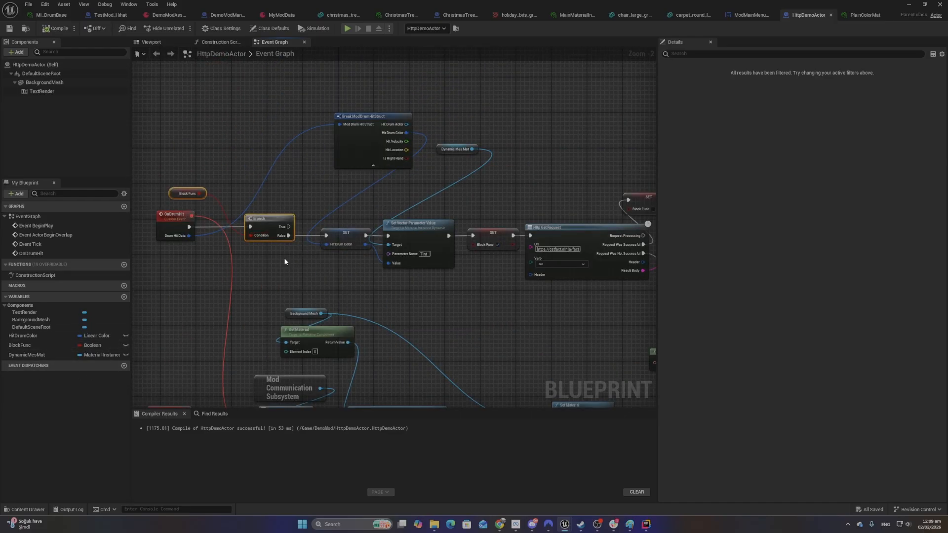
left_click(323, 285)
left_click_drag(203, 159, 267, 235)
left_click(337, 275)
right_click_drag(451, 278, 358, 273)
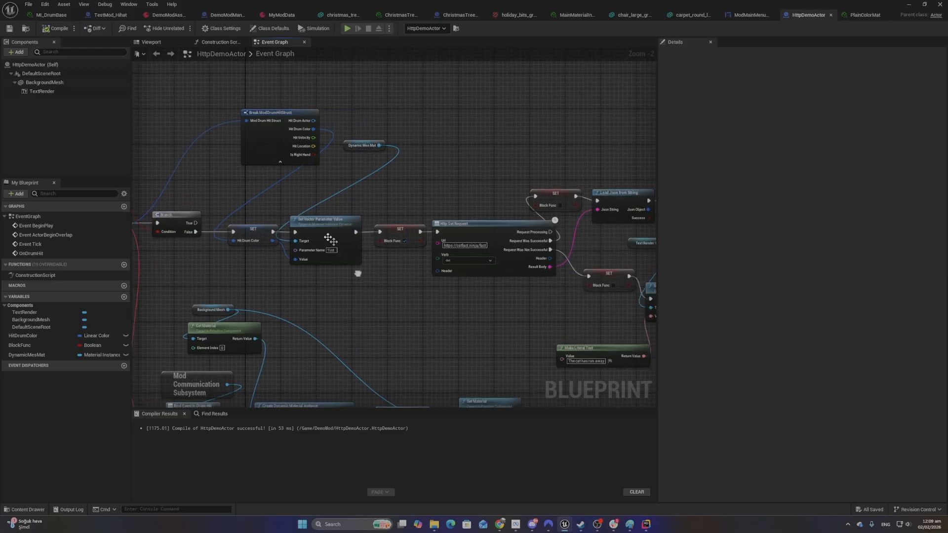
left_click_drag(252, 192, 528, 307)
left_click(528, 312)
left_click_drag(320, 216, 577, 299)
left_click(577, 300)
Examine the success and failure branches of Http Get Request, including the JSON parsing and Set Text nodes
right_click_drag(421, 198, 310, 182)
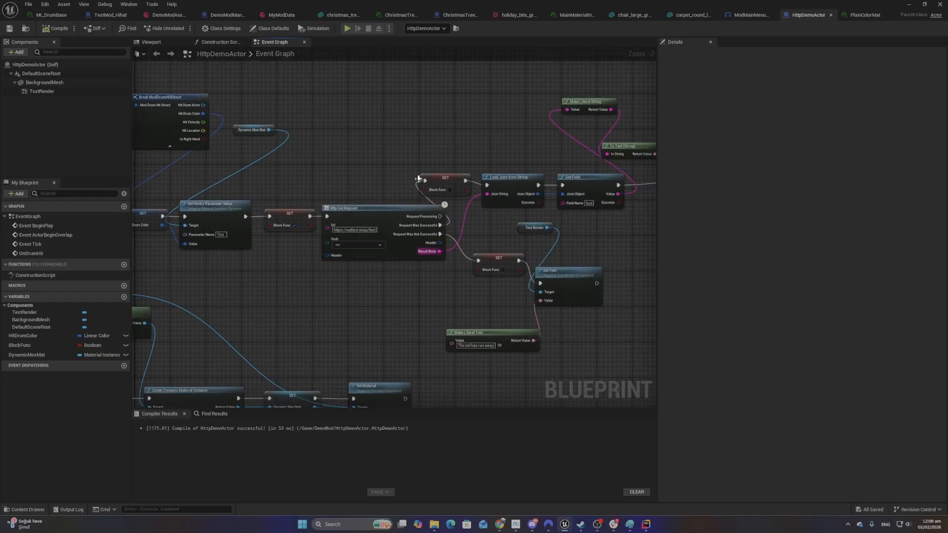
left_click_drag(347, 151, 429, 310)
left_click(427, 309)
right_click_drag(592, 220, 429, 230)
left_click_drag(288, 118, 575, 352)
left_click(572, 351)
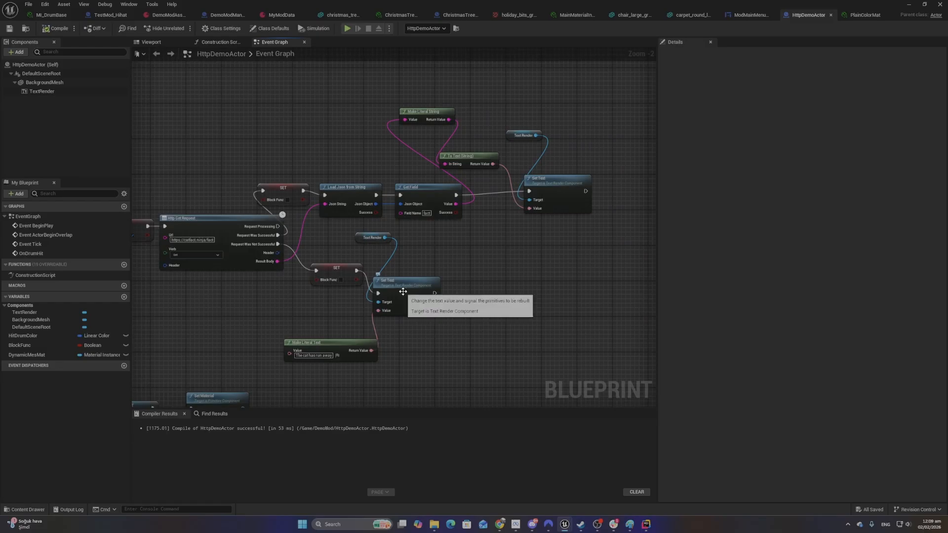
right_click_drag(460, 261, 656, 164)
right_click_drag(368, 223, 449, 230)
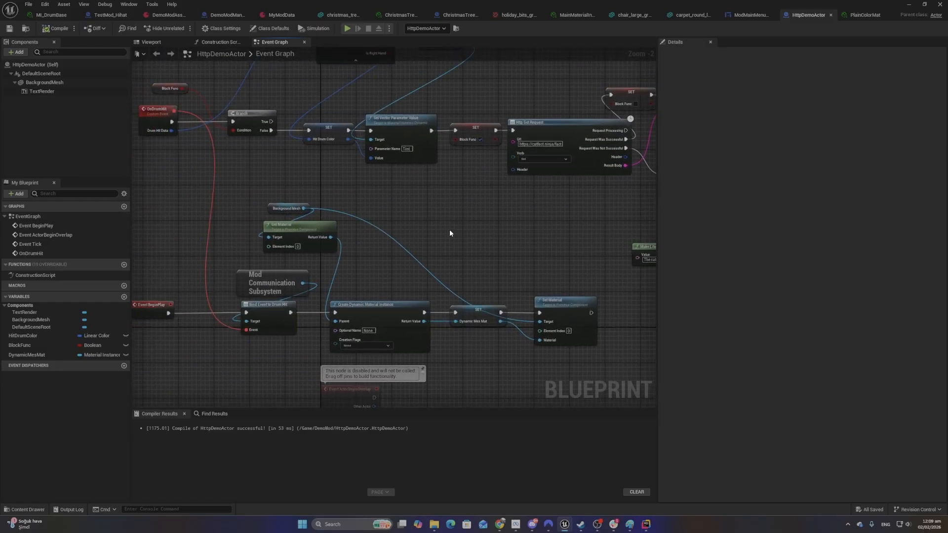
Empty the WorkshopBuilds\Windows folder by deleting all files and folders of the previous Windows build
left_click(908, 6)
left_click(537, 321)
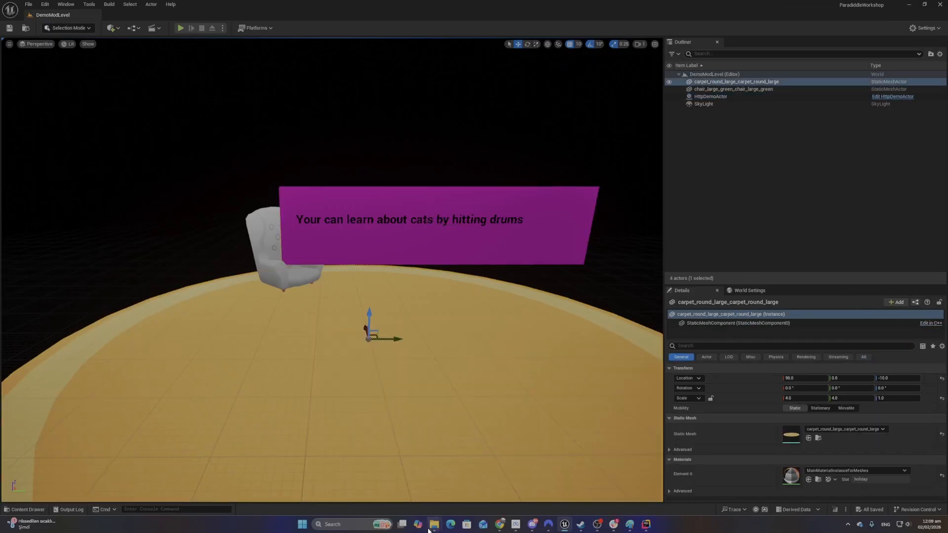
mouse_move(430, 527)
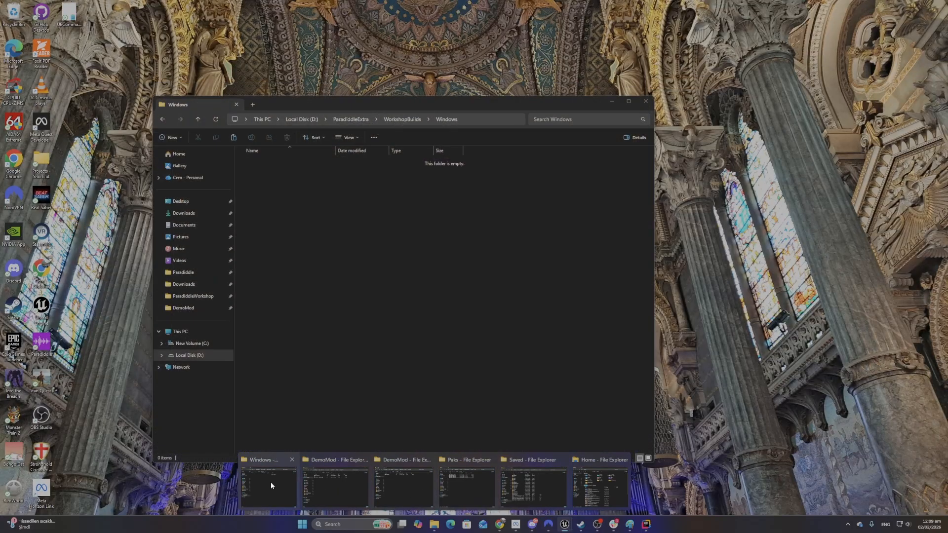
left_click(271, 481)
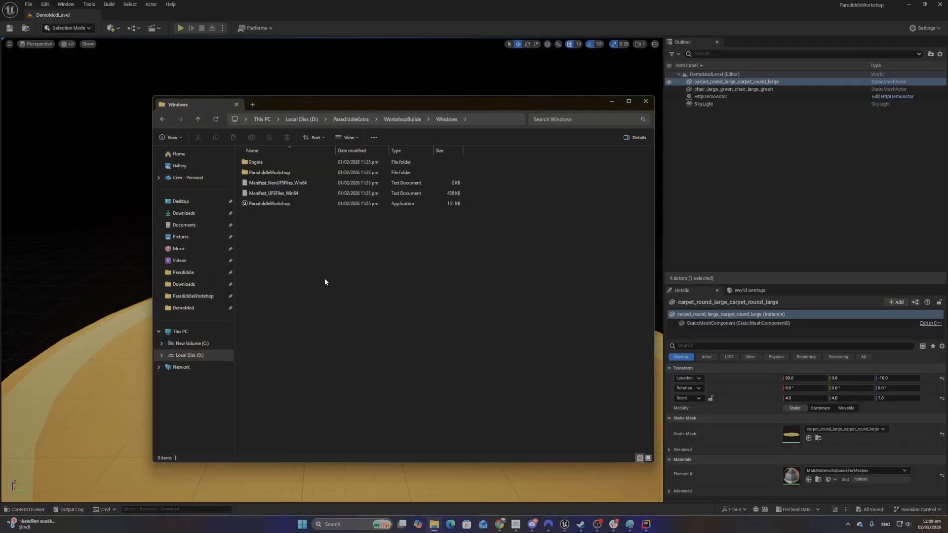
left_click_drag(324, 277, 290, 153)
key("Delete")
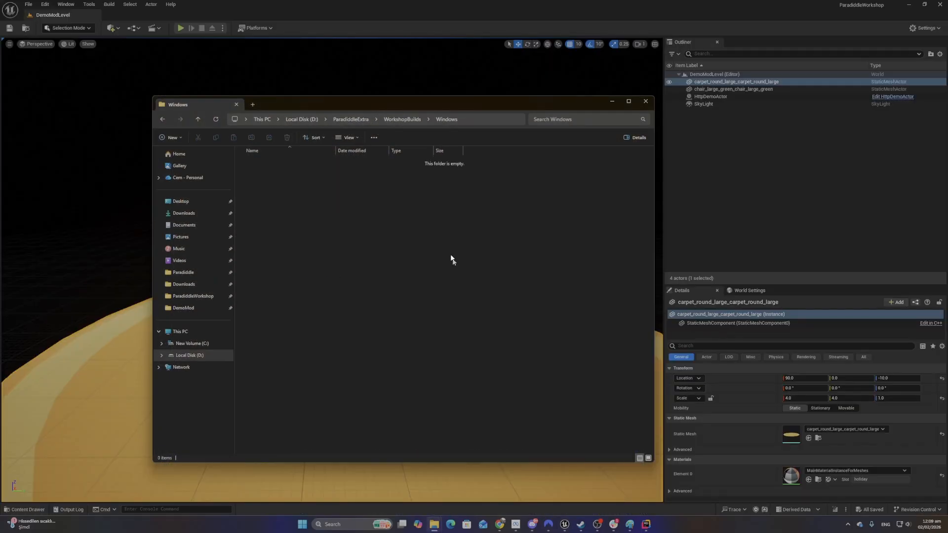
Package the project for Windows into the WorkshopBuilds\Windows folder
left_click(257, 28)
left_click(257, 27)
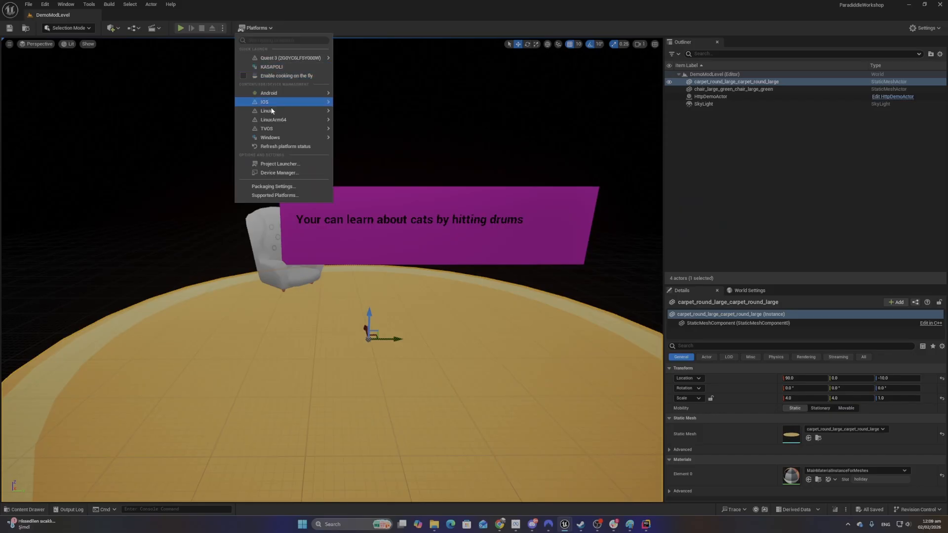
mouse_move(279, 137)
left_click(375, 150)
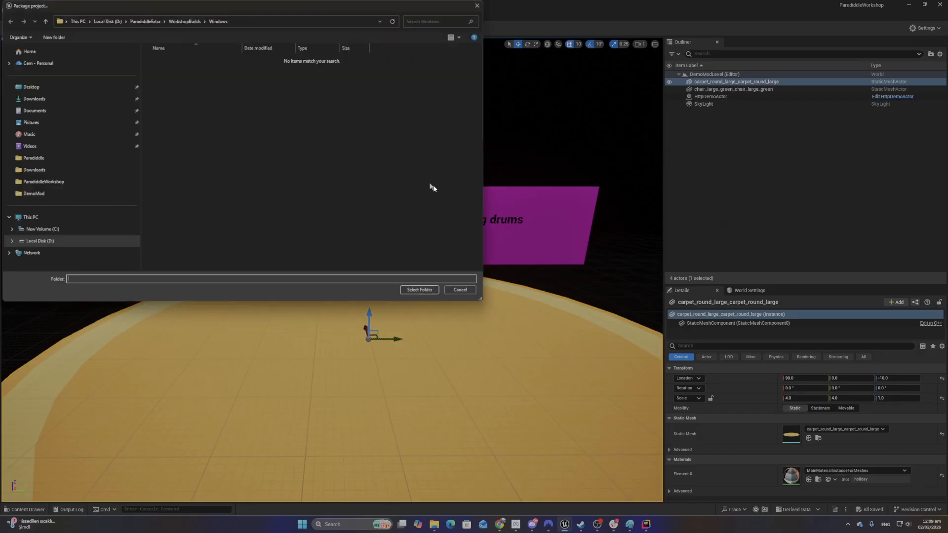
left_click(420, 290)
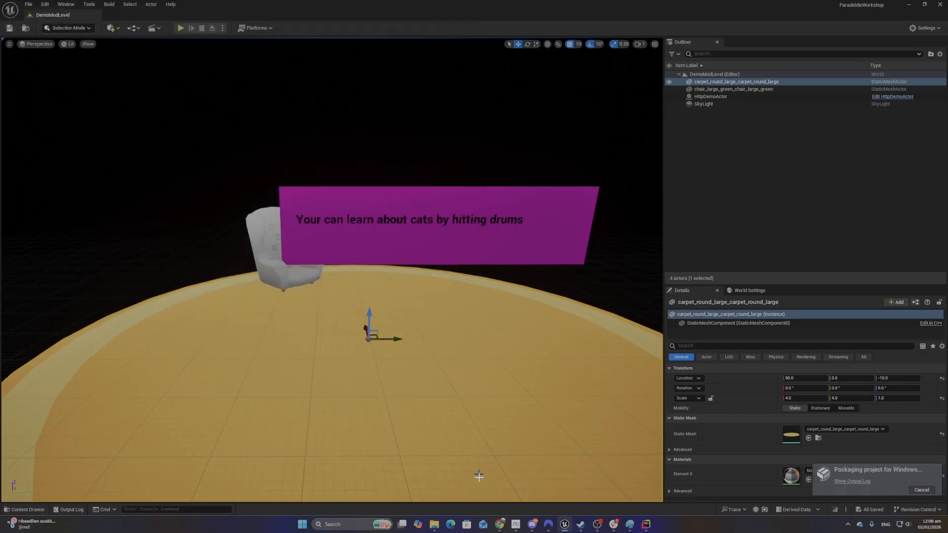
left_click(861, 224)
Rename DemoMod.pak in Paradiddle's Mods\DemoMod folder as DemoMod_Basiclevel.pak and return to the level editor
mouse_move(437, 531)
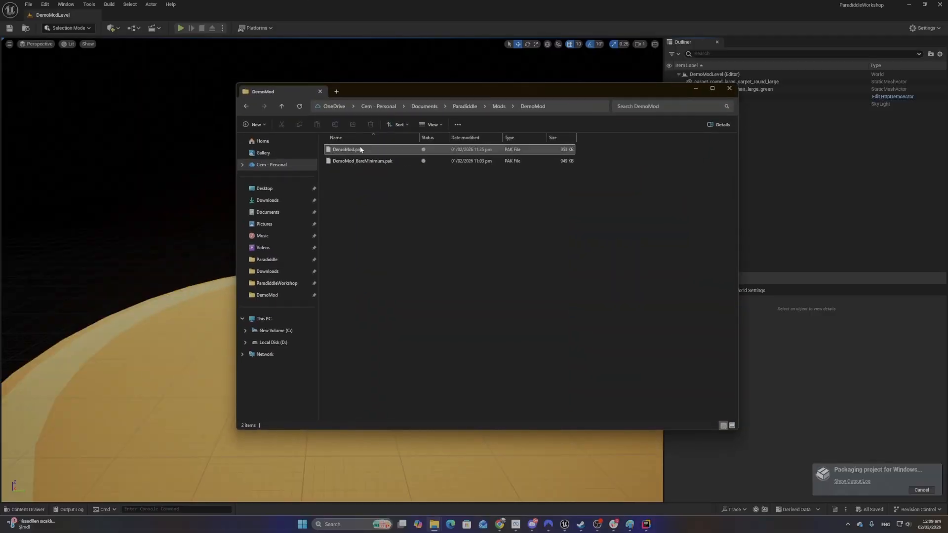
left_click(357, 147)
right_click(356, 146)
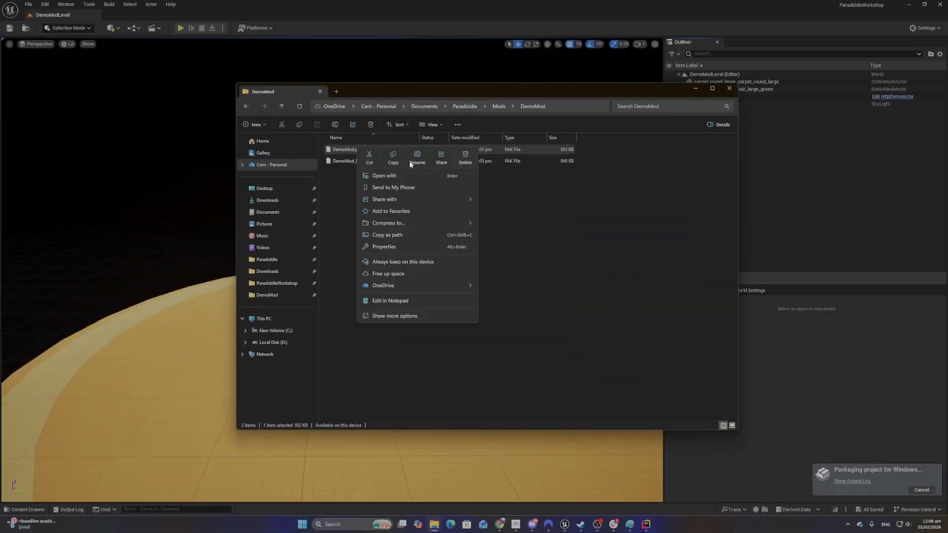
left_click(410, 159)
left_click(354, 150)
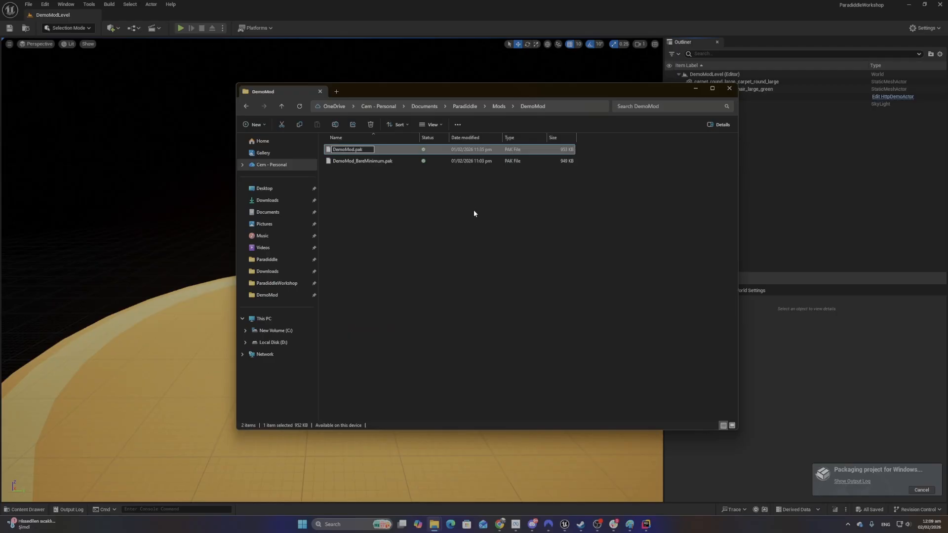
type("_Basiclevel")
key("Return")
left_click(470, 257)
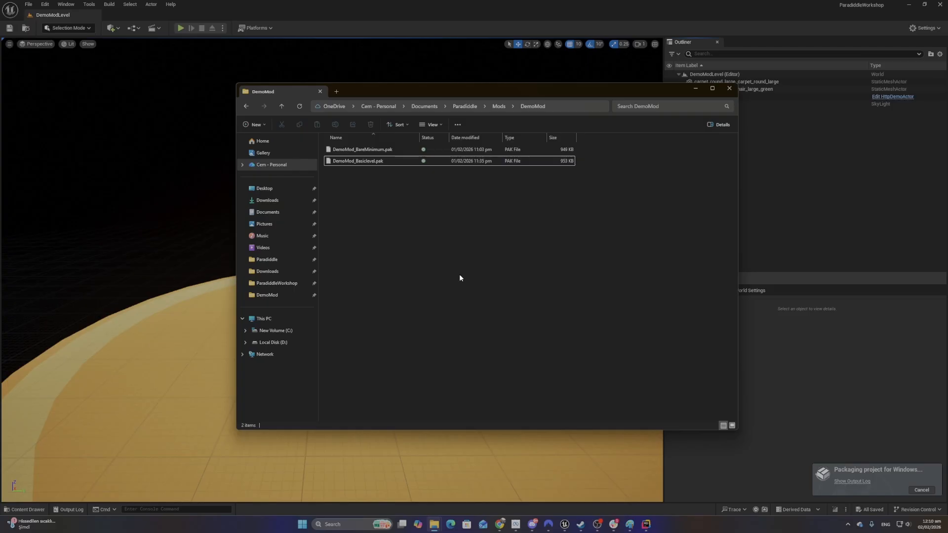
left_click(897, 384)
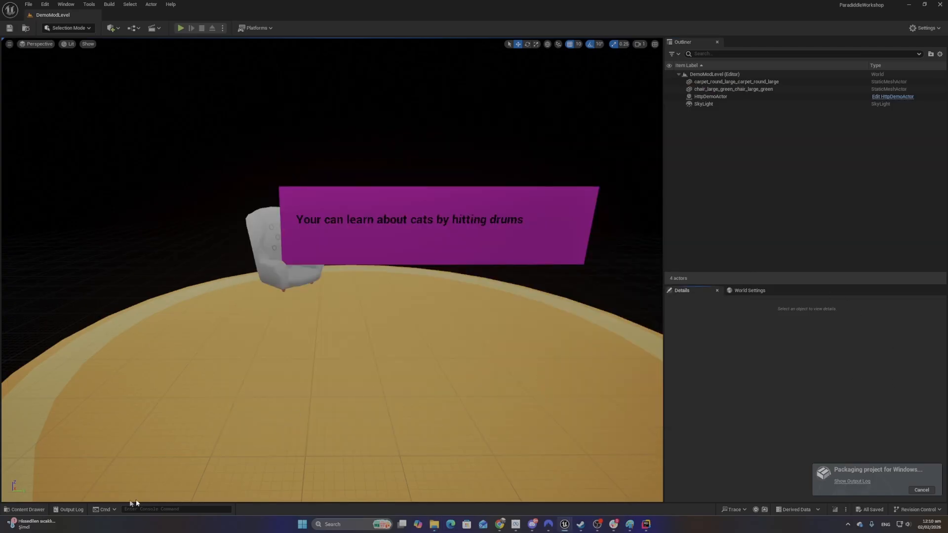
Reload the Paks folder of the staged Windows build and copy pakchunk12-Windows.pak
mouse_move(569, 529)
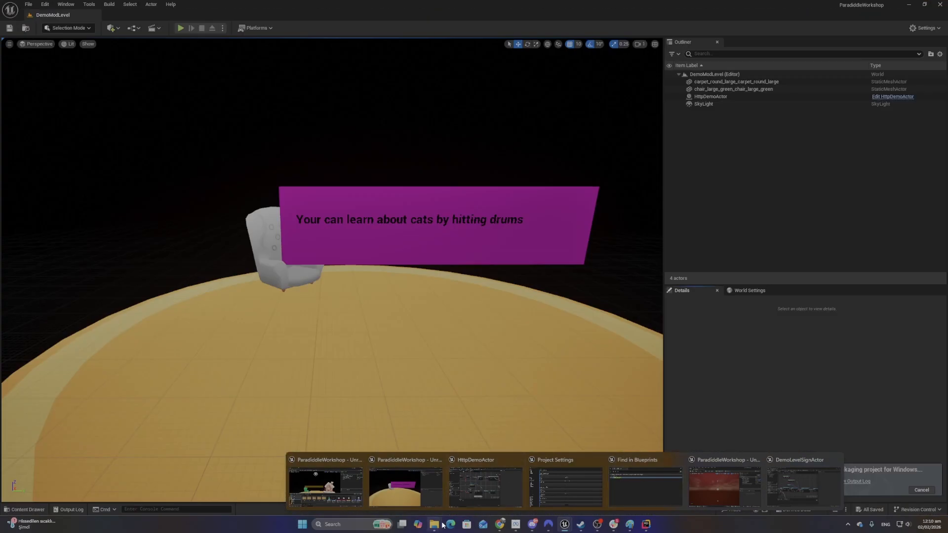
mouse_move(435, 524)
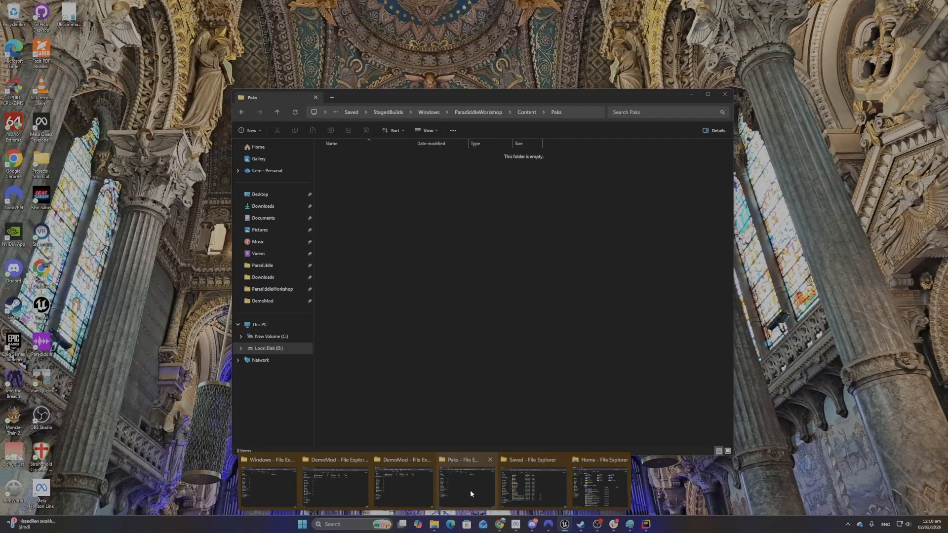
left_click(469, 489)
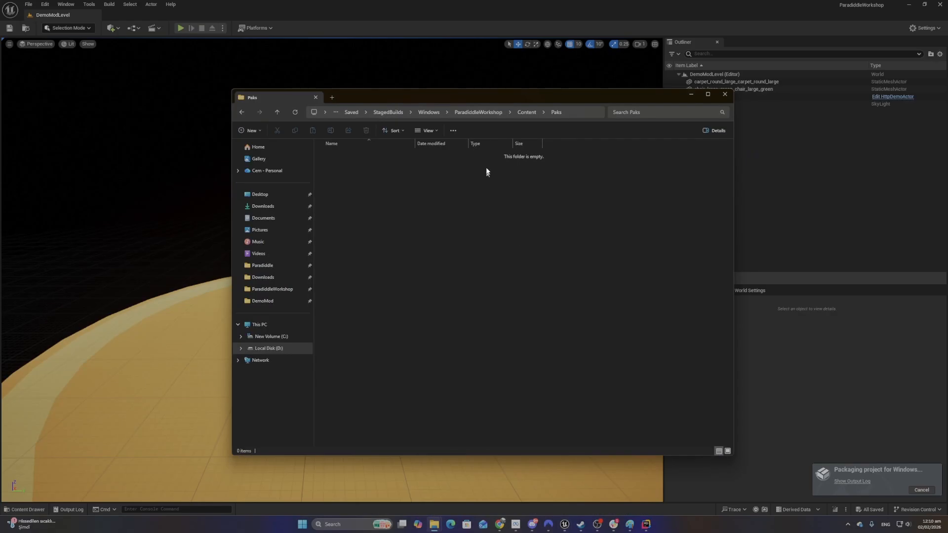
left_click(521, 113)
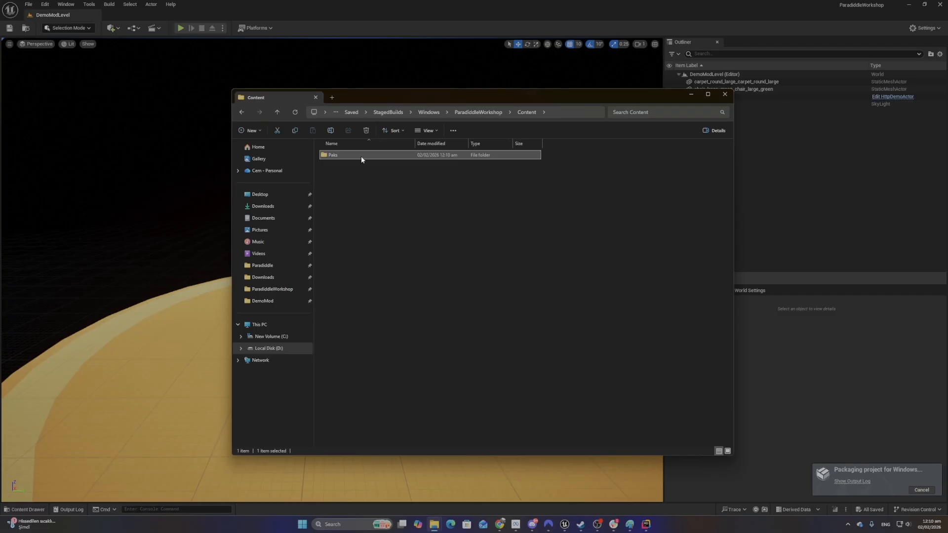
double_click(361, 156)
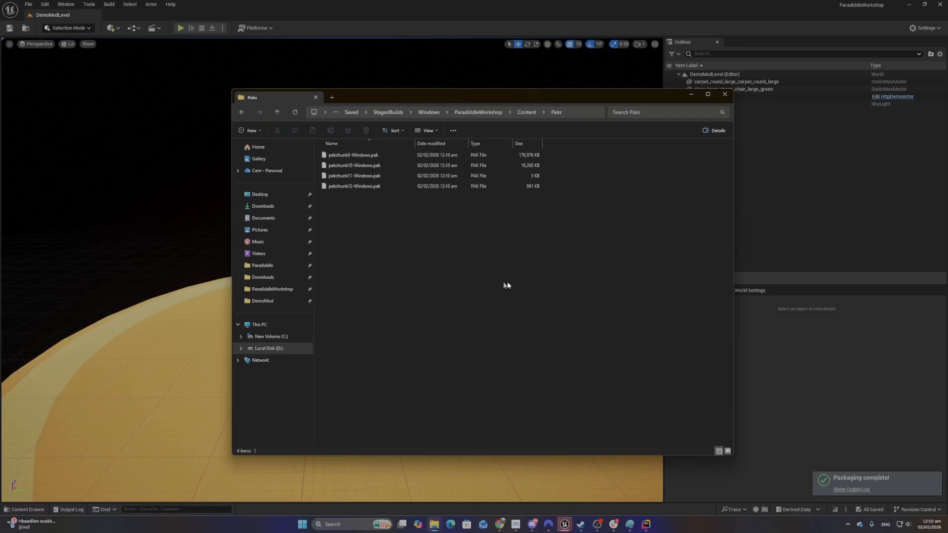
left_click(370, 188)
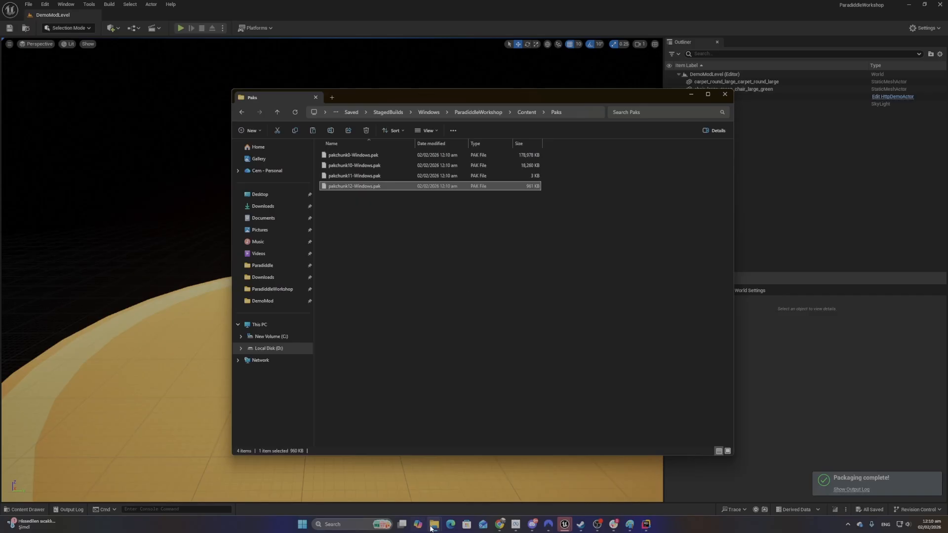
left_click(409, 230)
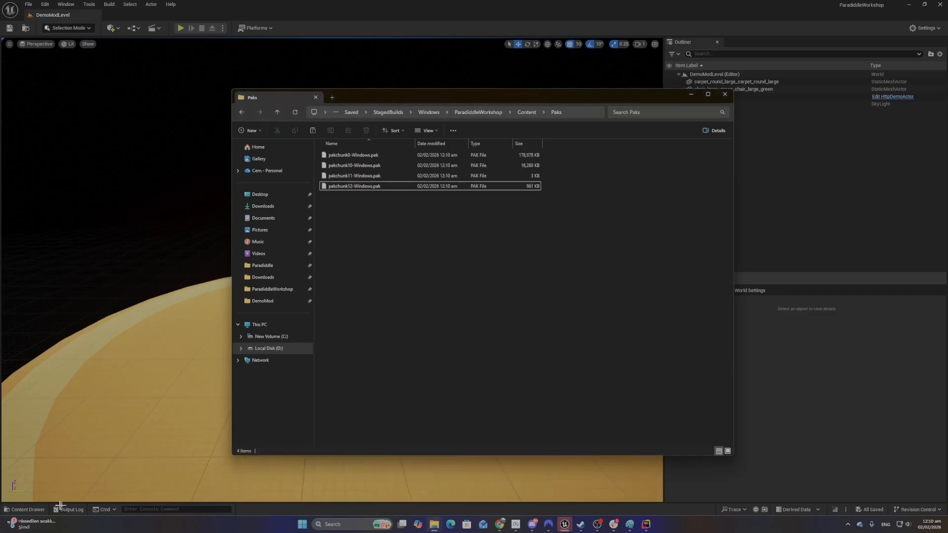
Paste the copied pak file into Documents\Paradiddle\Mods\DemoMod
left_click(434, 525)
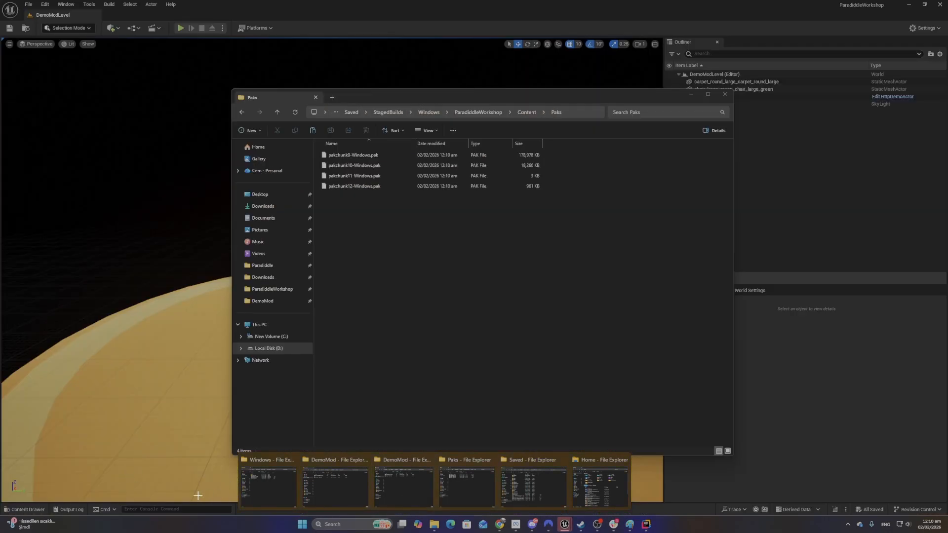
mouse_move(424, 474)
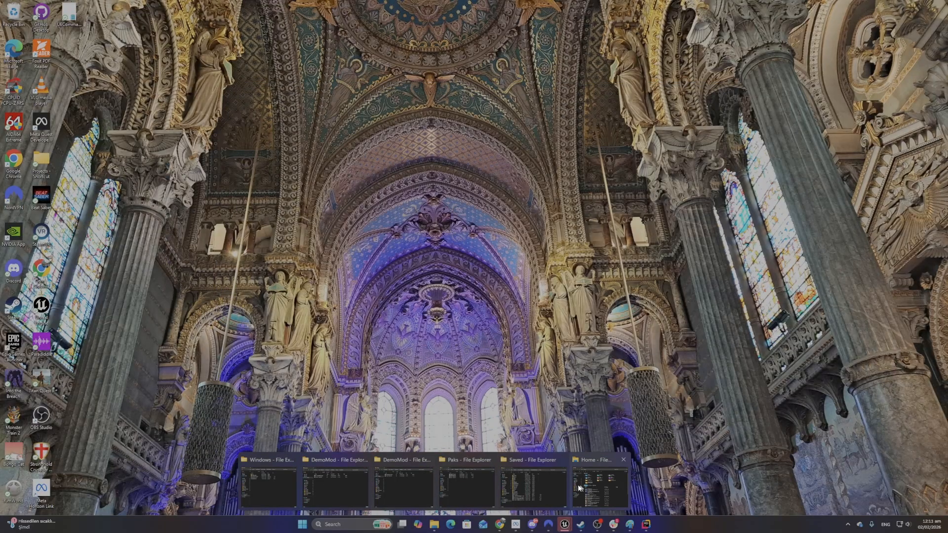
mouse_move(542, 488)
left_click(606, 487)
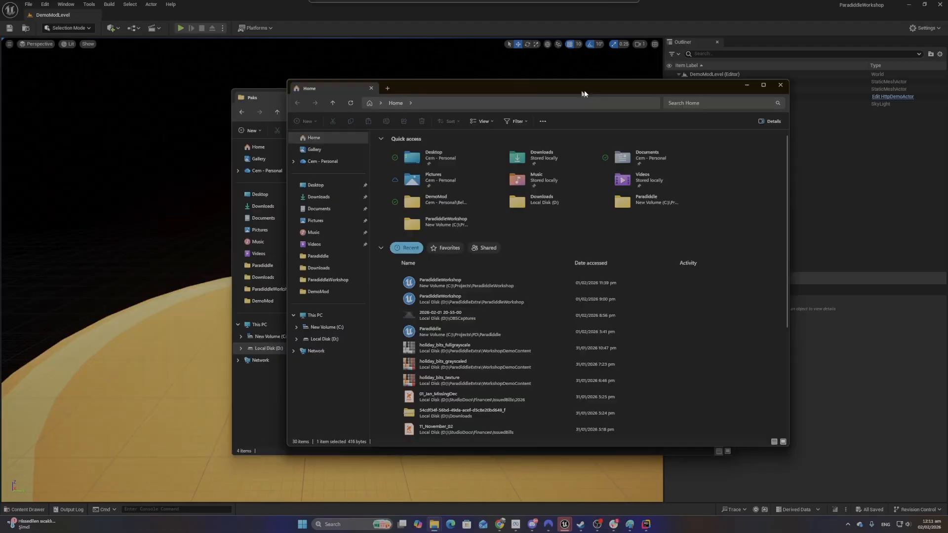
left_click_drag(583, 90, 567, 103)
left_click(316, 221)
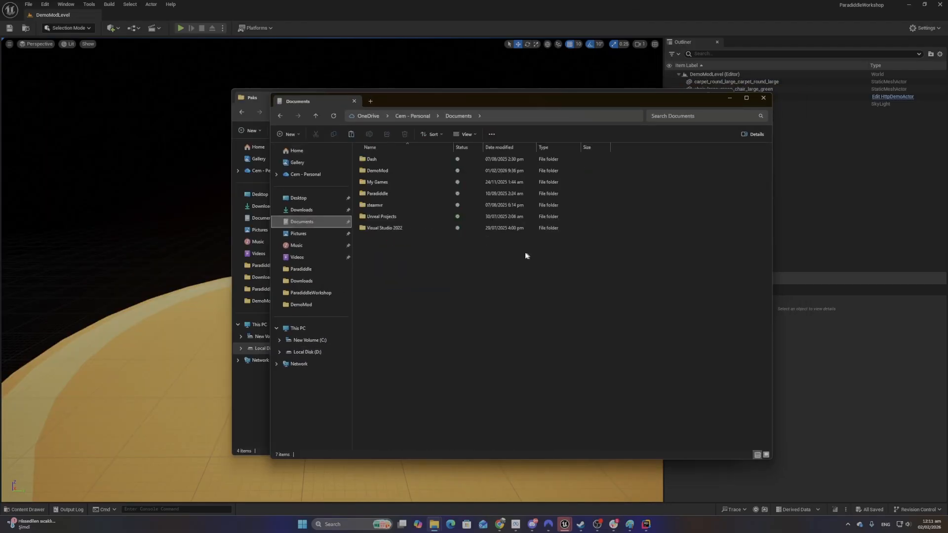
double_click(390, 194)
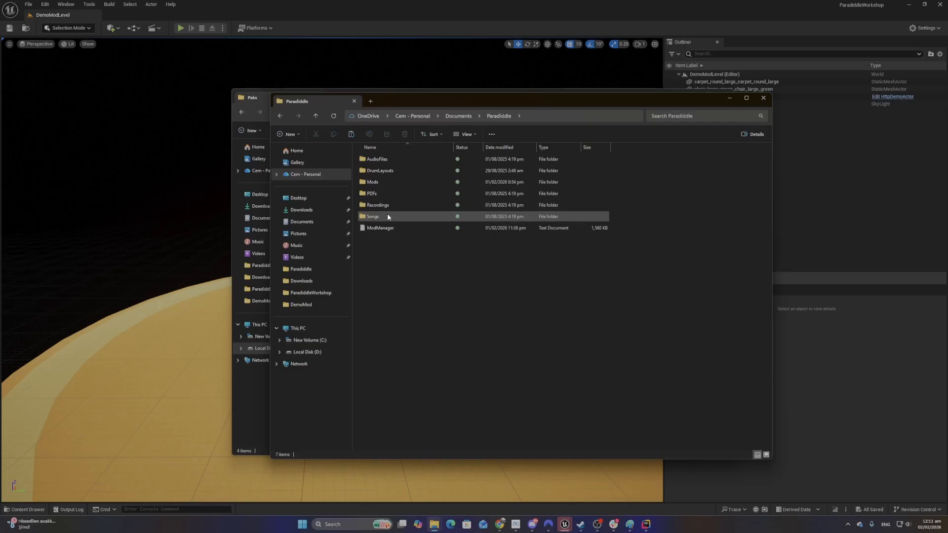
double_click(390, 182)
double_click(371, 170)
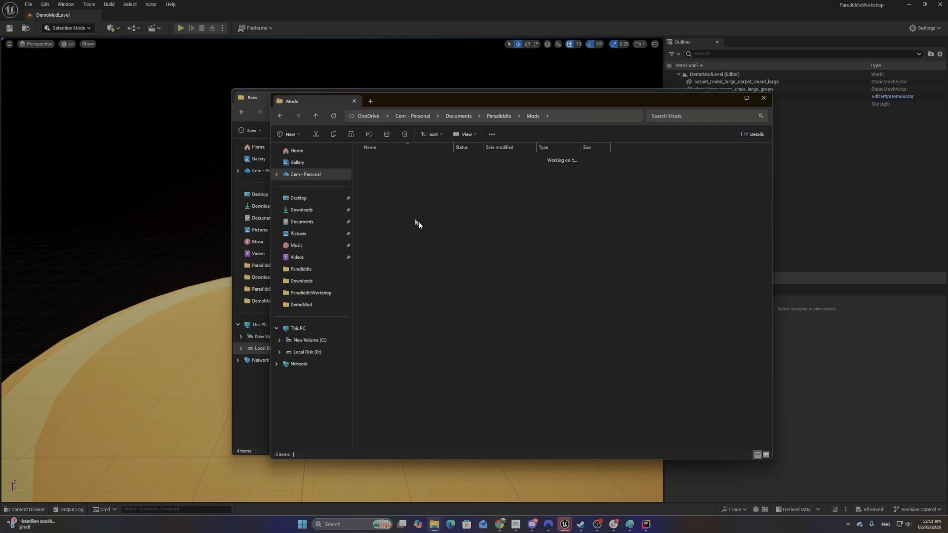
key("ctrl+v")
Rename the pasted pakchunk12-Windows.pak as DemoMod.pak and return to the level editor
right_click(403, 190)
right_click(392, 182)
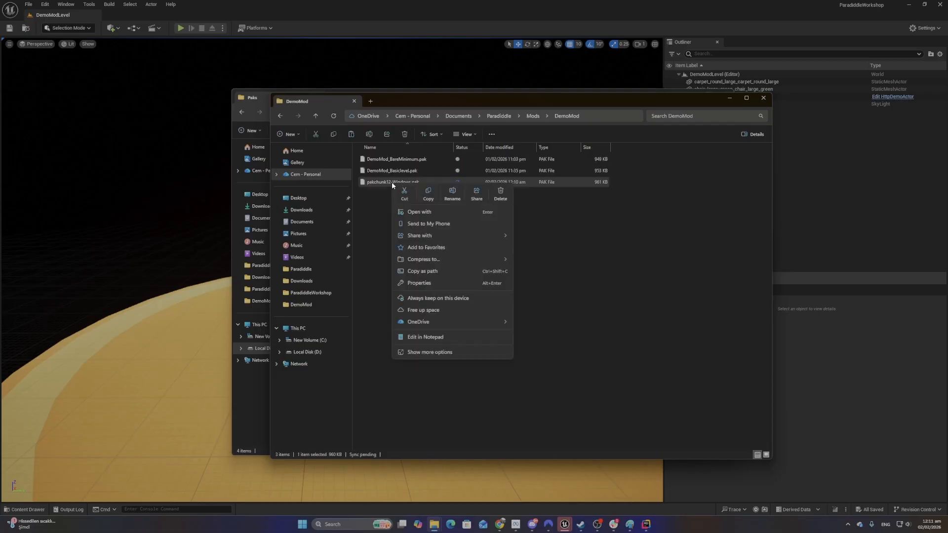
left_click(455, 187)
type("Demo")
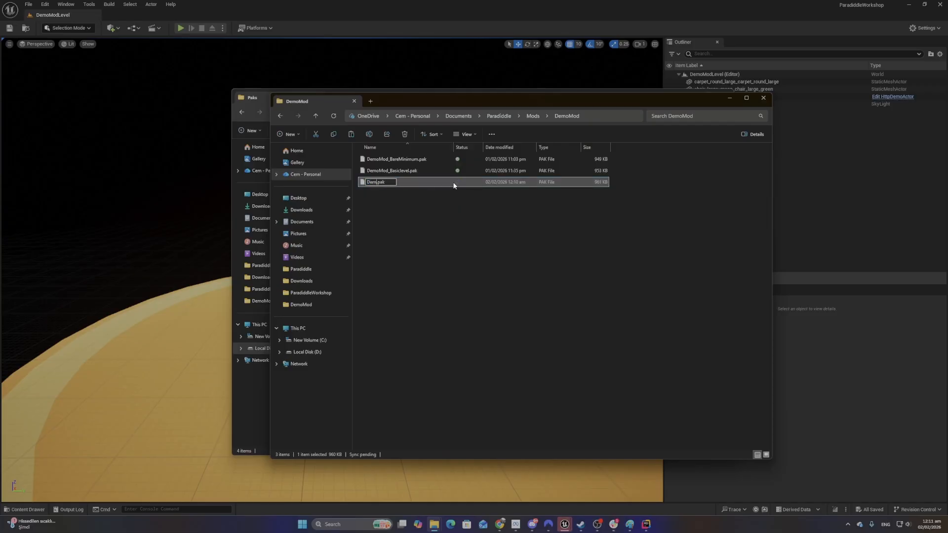
type("Mod")
key("Return")
left_click(688, 307)
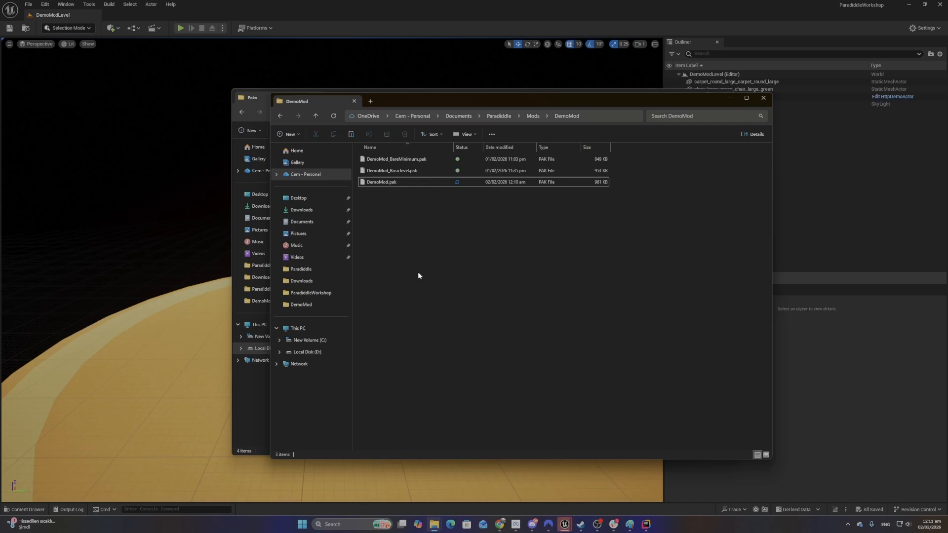
left_click(812, 234)
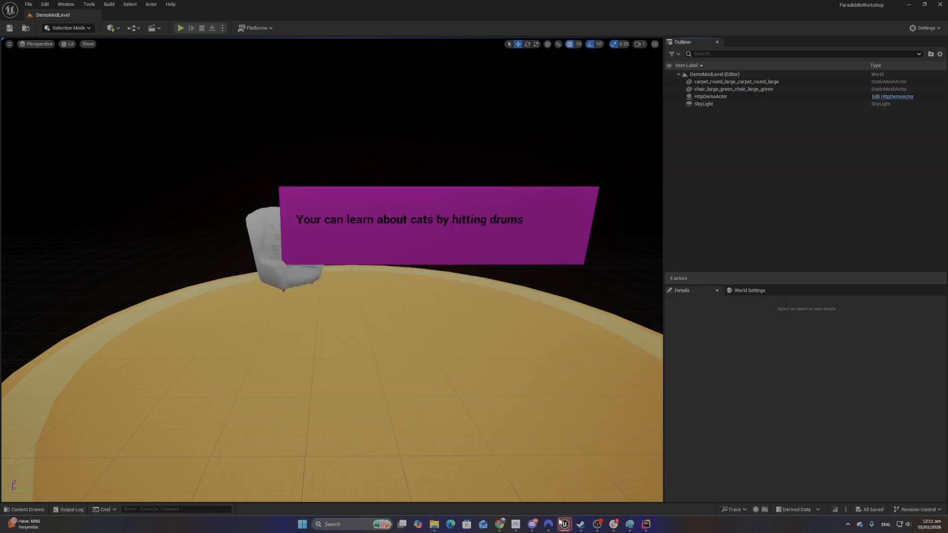
Launch the Paradiddle beta through Steam, choosing one of the further launch options below the VR modes first listed
mouse_move(597, 523)
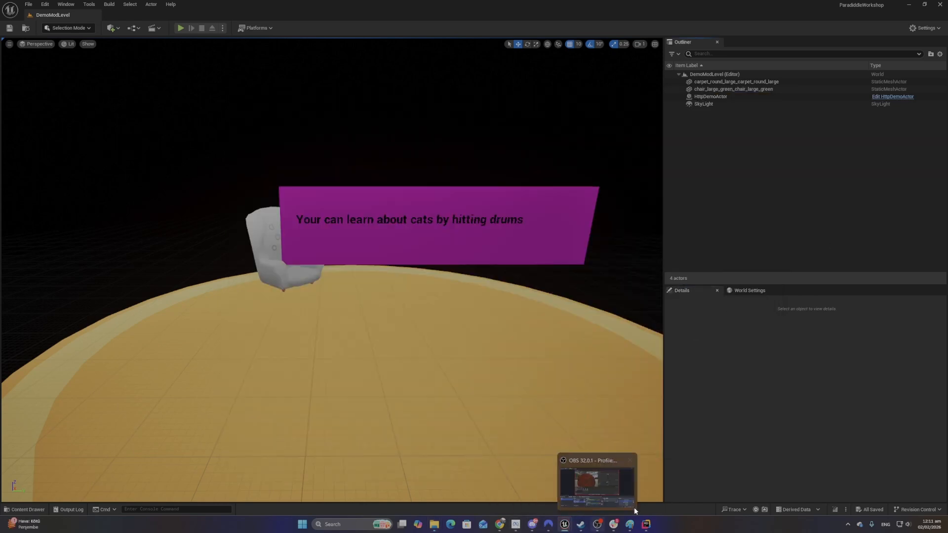
left_click(848, 525)
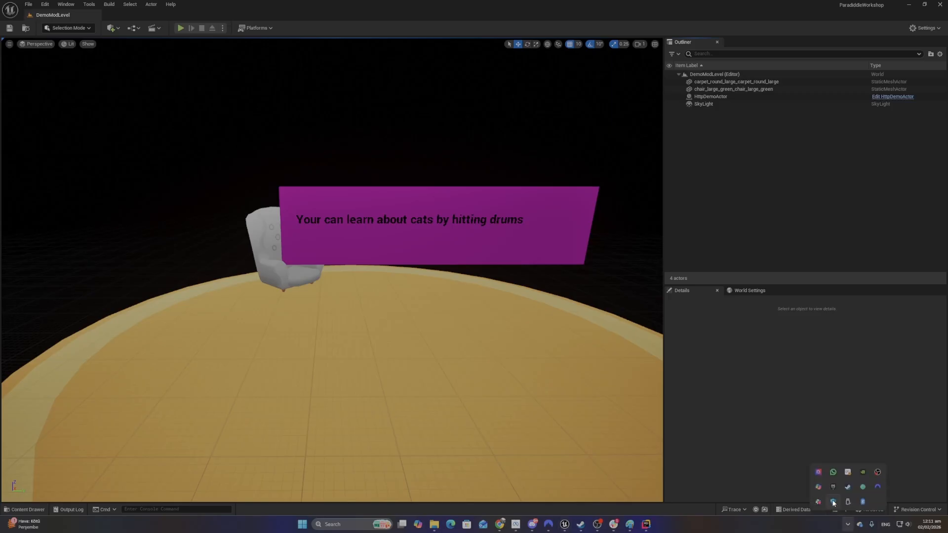
right_click(845, 488)
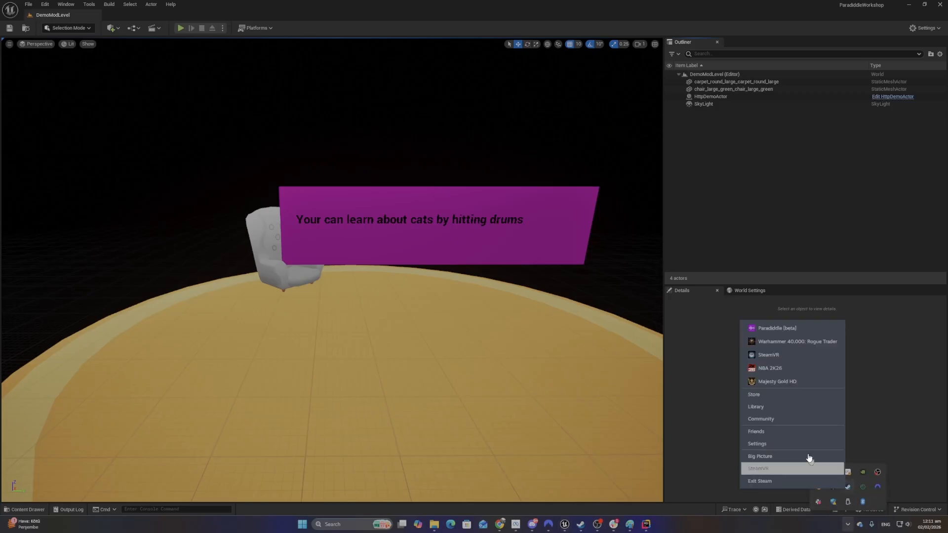
left_click(786, 330)
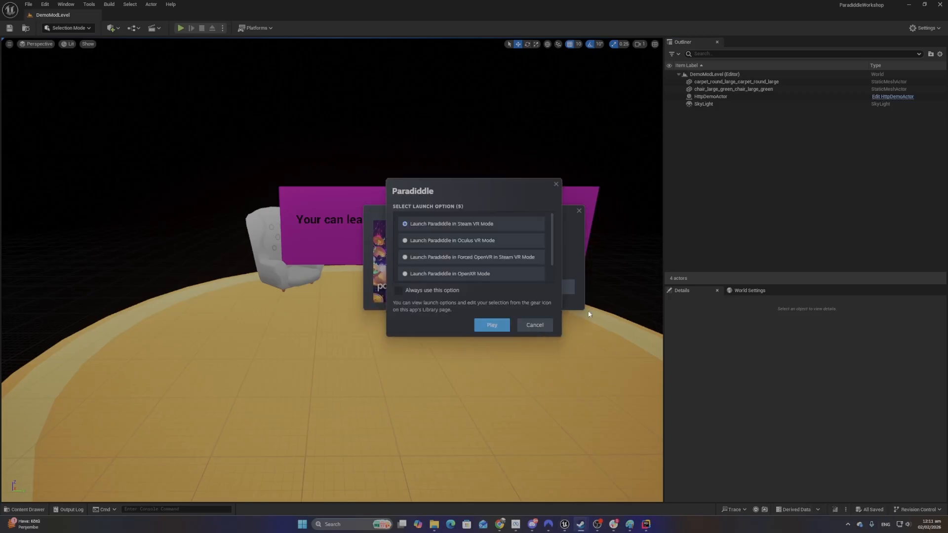
scroll(472, 267, "down", 1)
left_click(468, 271)
left_click(482, 324)
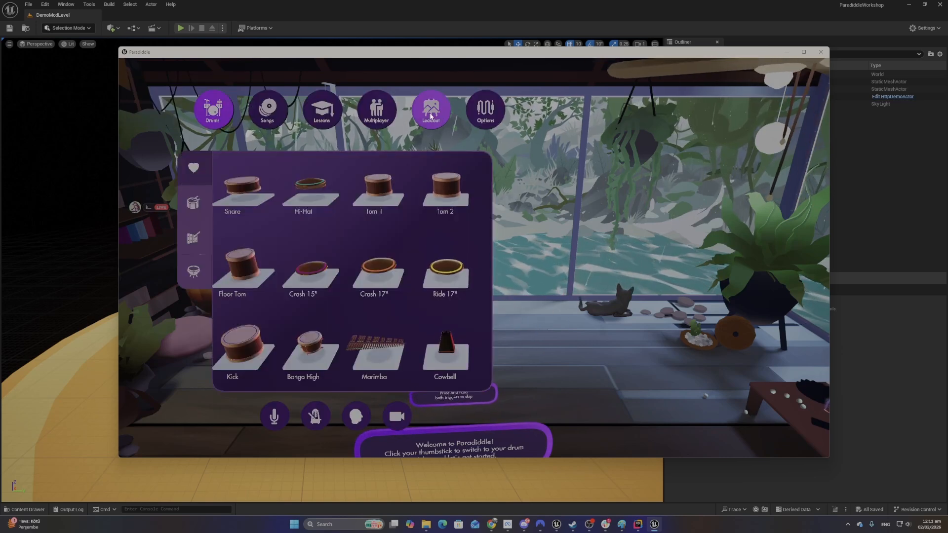
Enable DemoMod among the mods in Paradiddle's loadout settings
left_click(431, 116)
left_click(172, 220)
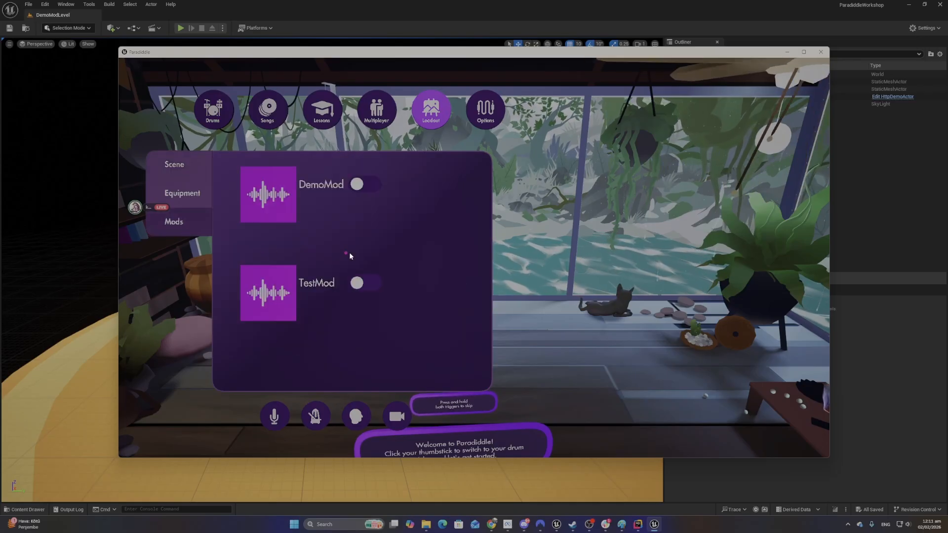
left_click(362, 184)
Load the Demo Mod Map scene from the second page of the loadout's scenes
left_click(176, 164)
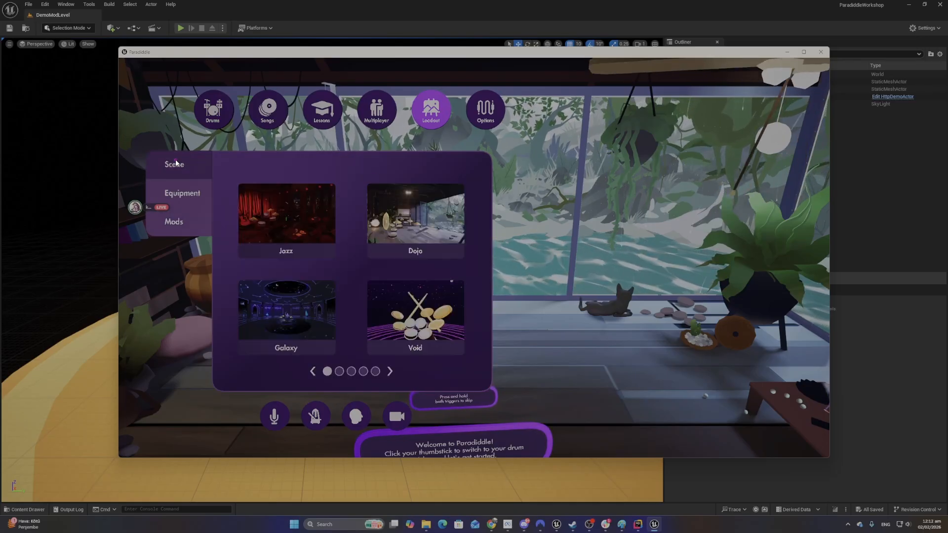
left_click(390, 372)
left_click(325, 340)
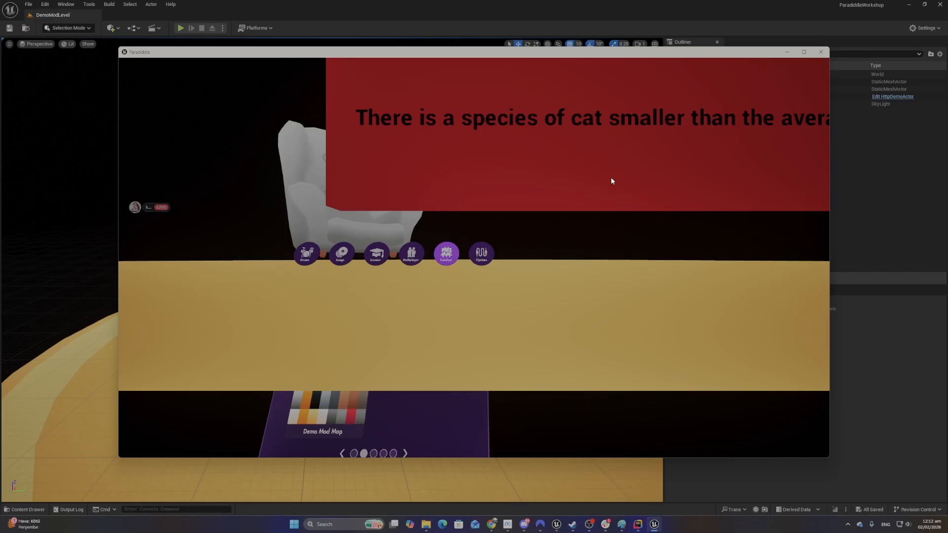
Look around the Demo Mod Map to check the cat-fact board, bring up the drum selection, and close the game
key("Left")
key("Right")
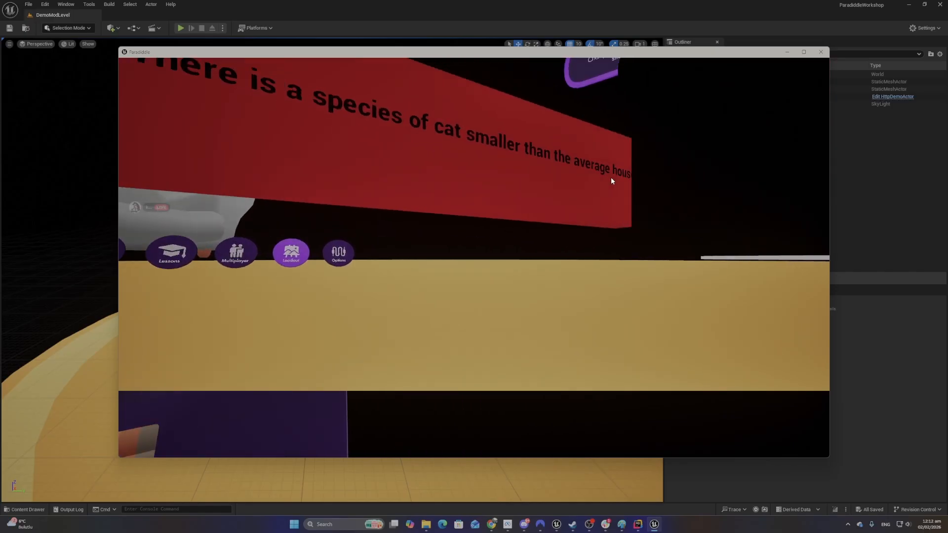
key("Left")
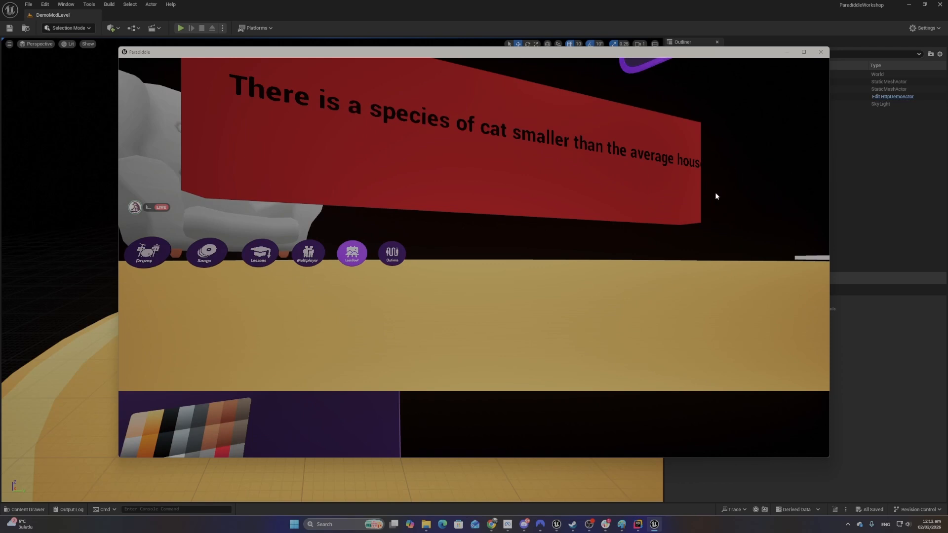
key("Right")
key("Left")
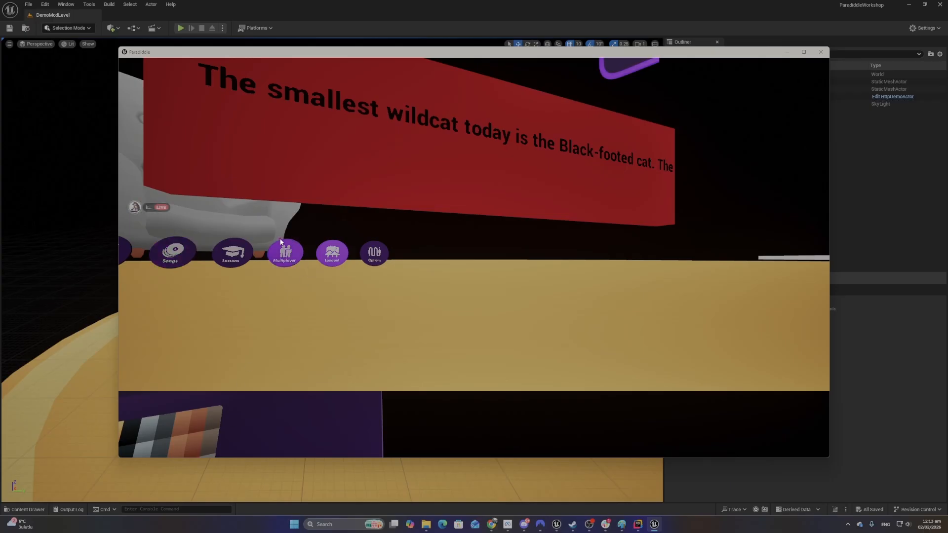
key("Left")
left_click(276, 254)
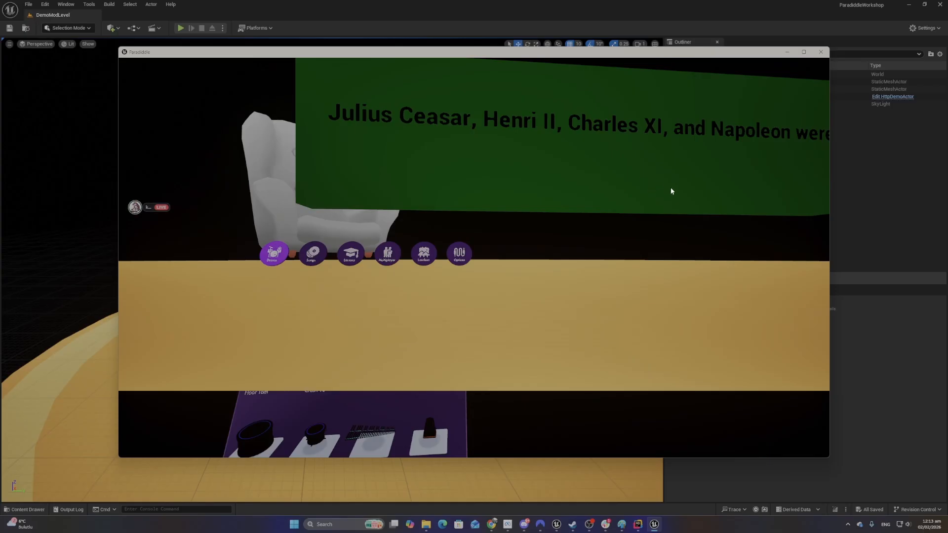
left_click(821, 52)
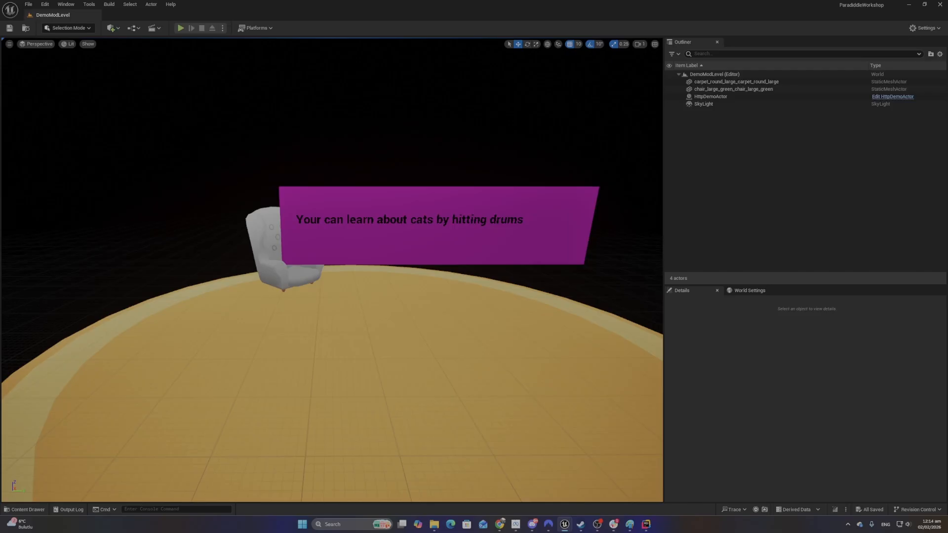
Open the HttpDemoActor blueprint from the DemoMod content folder in the Unreal project
key("alt+Tab")
left_click(27, 509)
left_click(34, 513)
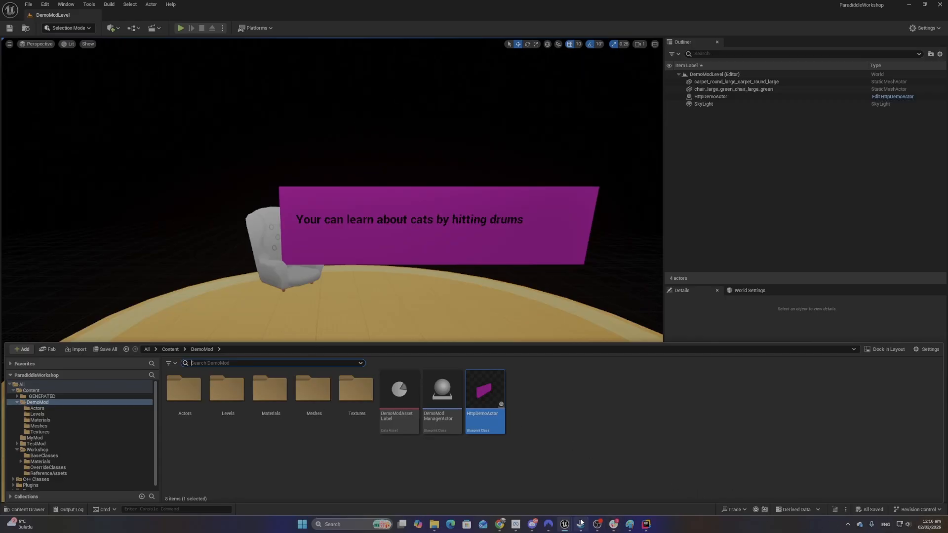
mouse_move(567, 530)
double_click(475, 395)
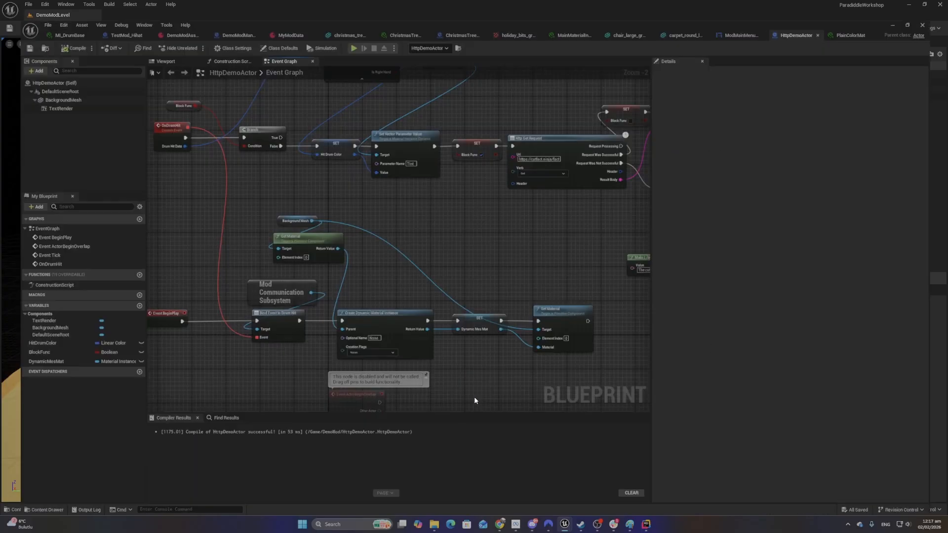